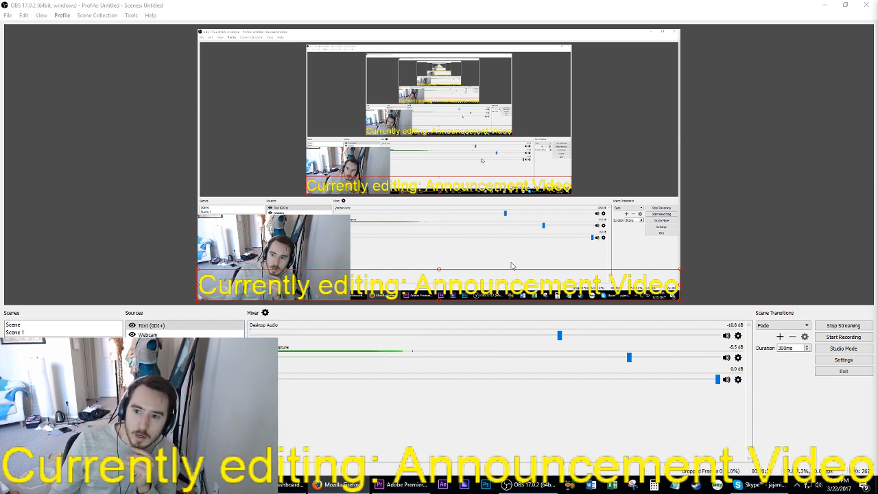
Step: Switch to Adobe Premiere Pro, dismiss the missing video filter notice and open the DD MM Sweet 16 2 sequence
left_click(413, 488)
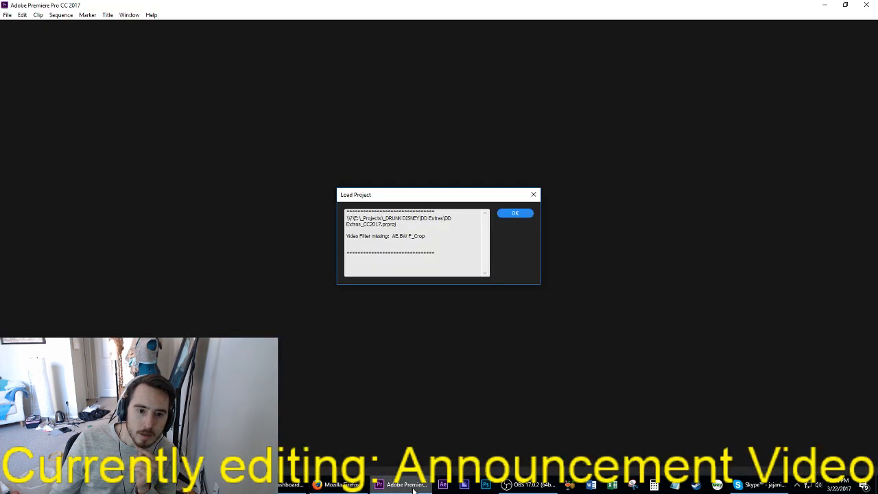
left_click(514, 212)
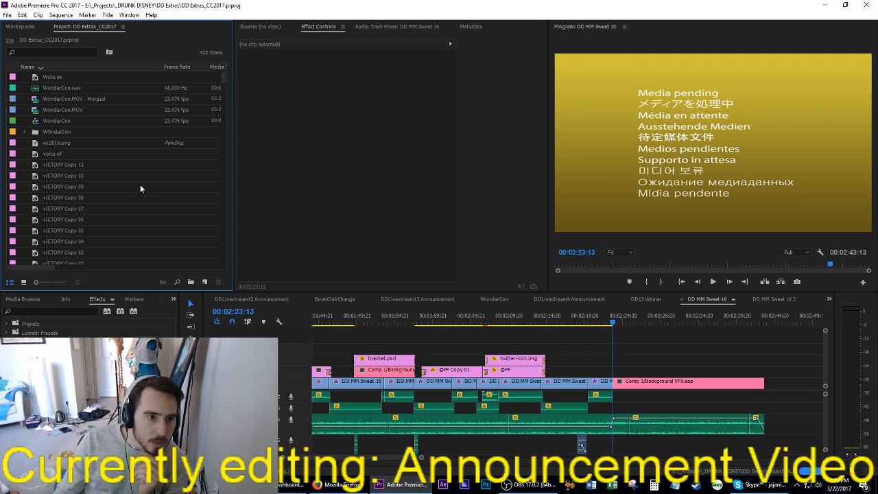
left_click(772, 299)
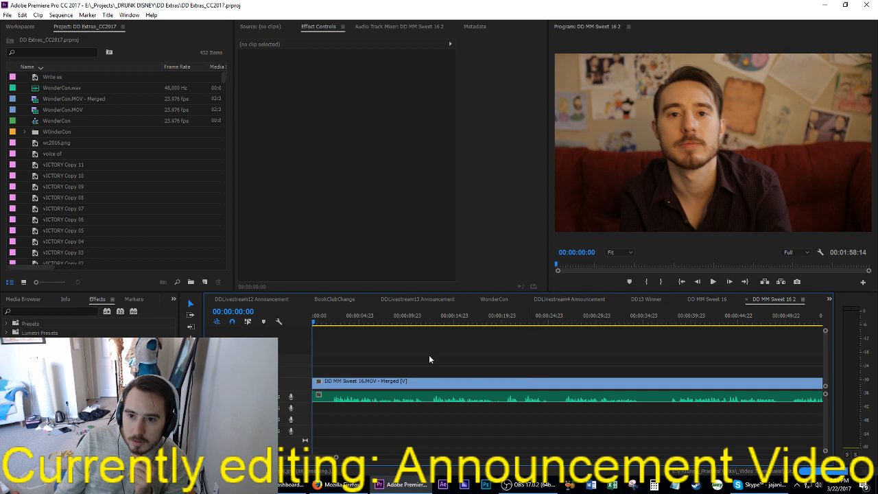
Step: Remove the dead opening of the merged clip from the sequence start to 00:00:01:23, closing the gap
left_click_drag(335, 323, 332, 325)
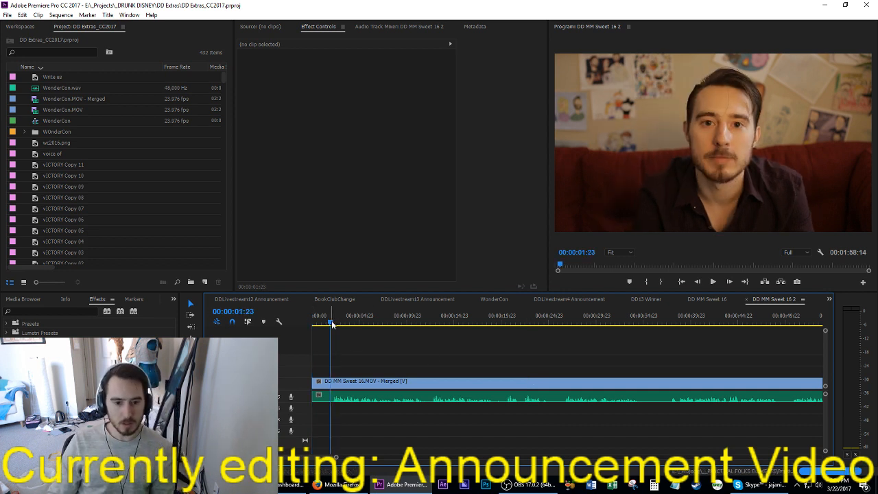
key("Home")
key("space")
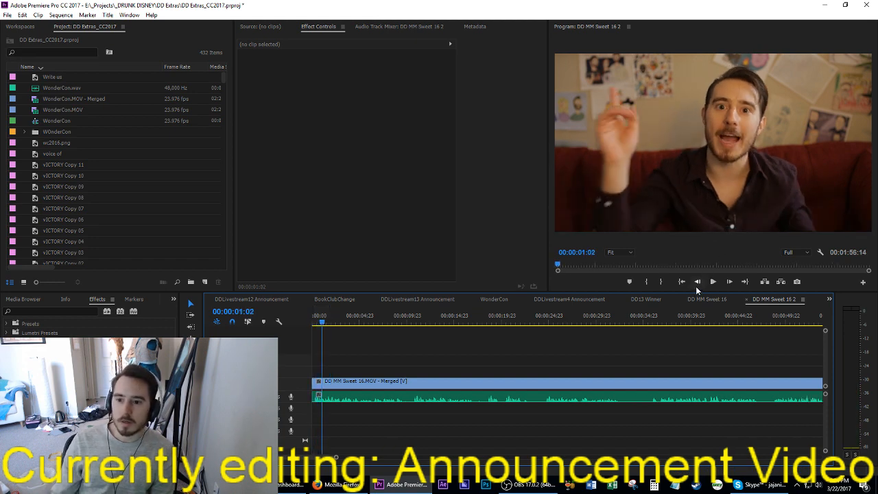
Step: Copy the PF_SupriseIntro_02.mov intro from DD MM Sweet 16 and insert it at the start of DD MM Sweet 16 2
left_click(707, 300)
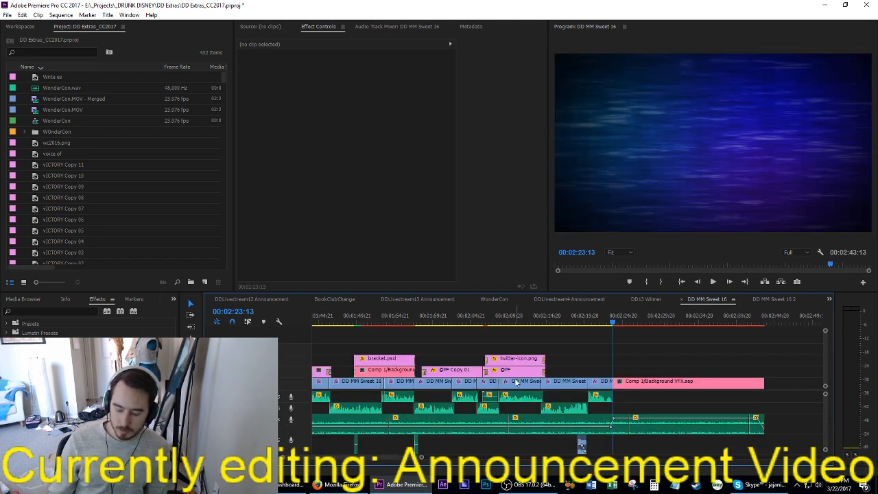
key("Home")
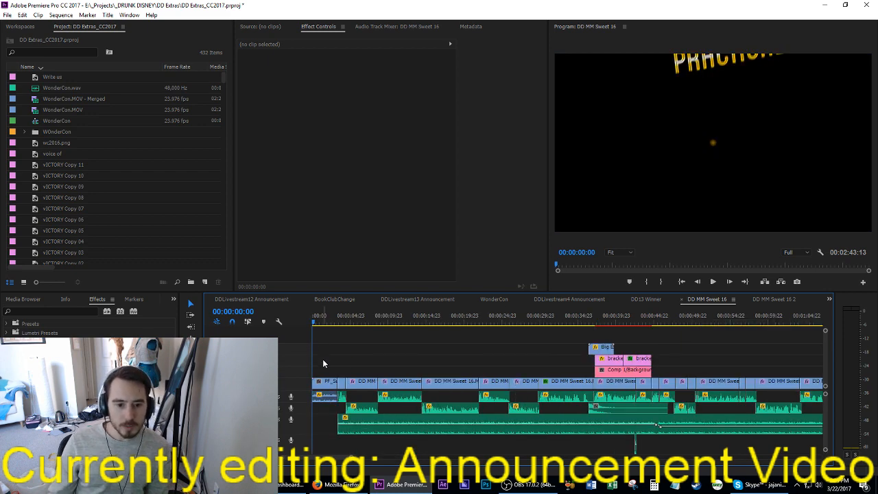
left_click(324, 381)
left_click(774, 299)
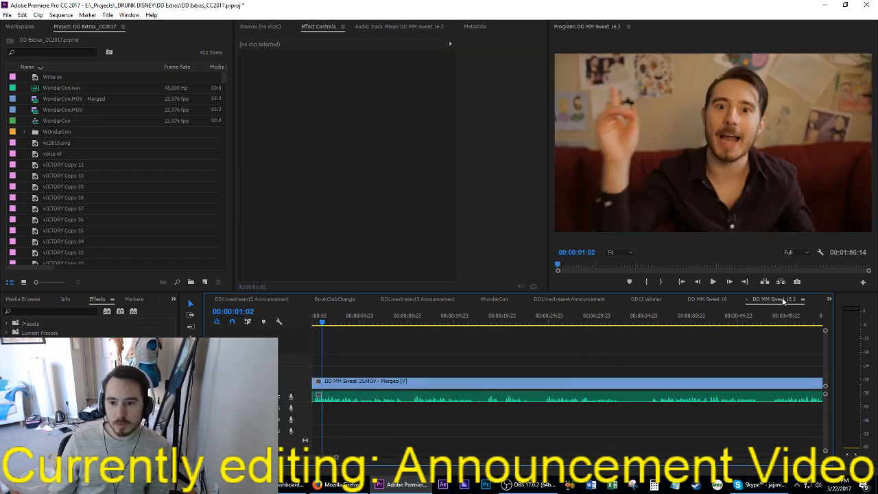
key("Home")
key("ctrl+shift+v")
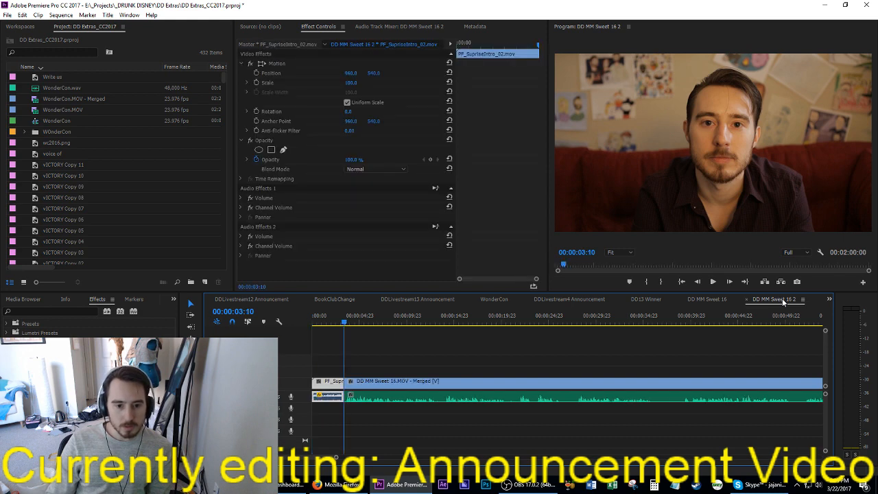
Step: Trim five frames off the start of the merged clip after the intro, closing the gap, and save the project
key("Up")
key("Down")
key("shift+Right")
key("Left")
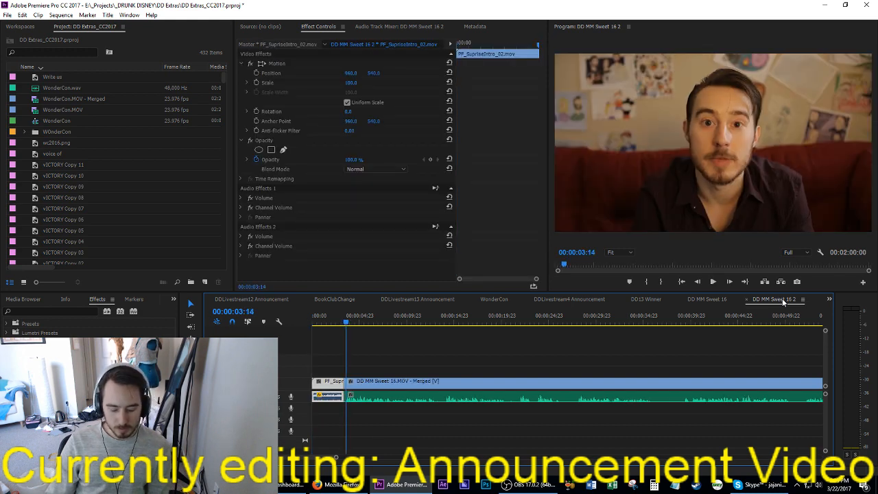
key("Home")
key("space")
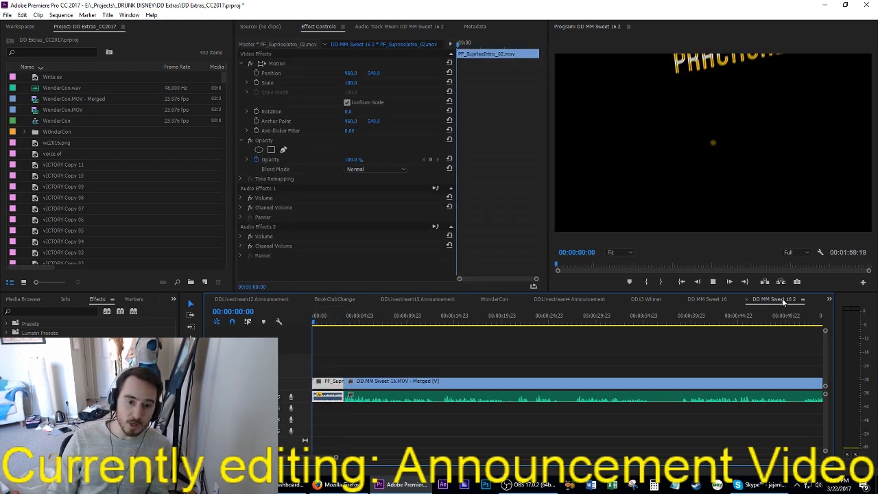
key("space")
key("ctrl+s")
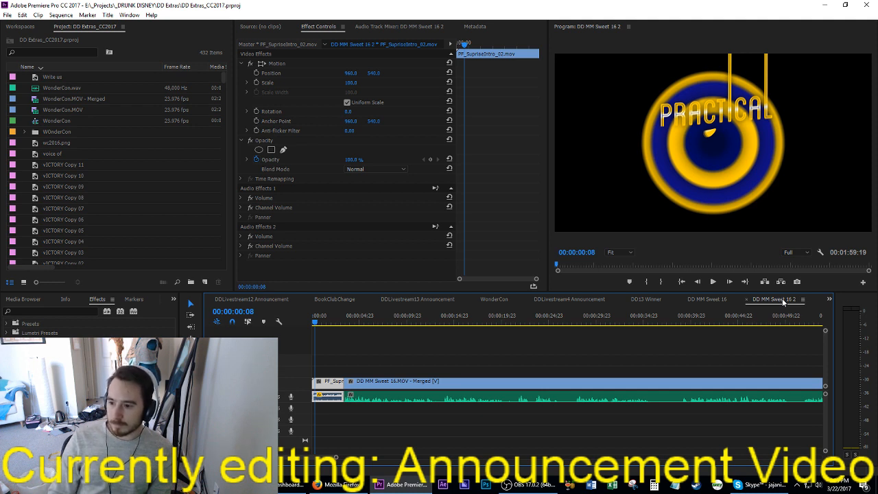
Step: Play through the first take and split the merged clip at 00:00:27:17
key("space")
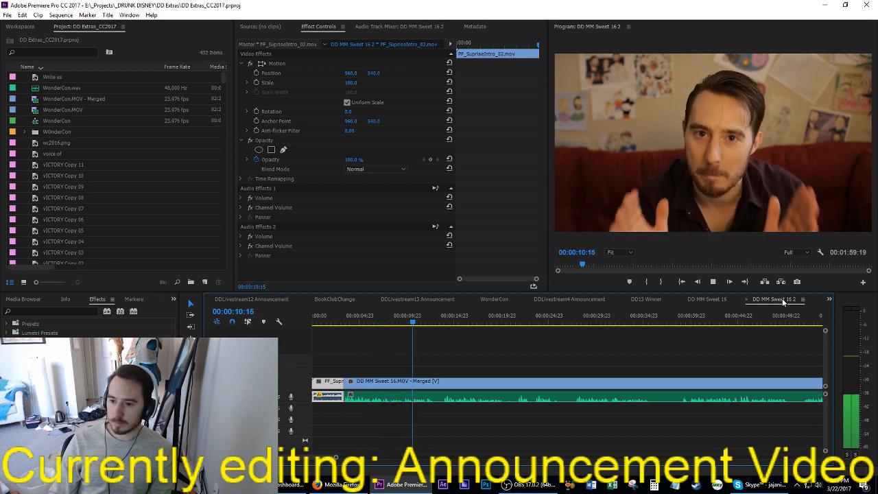
key("space")
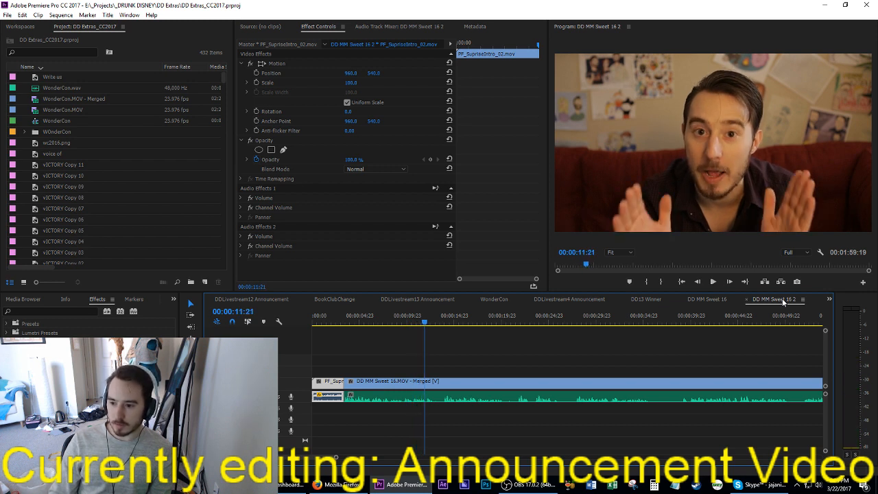
key("space")
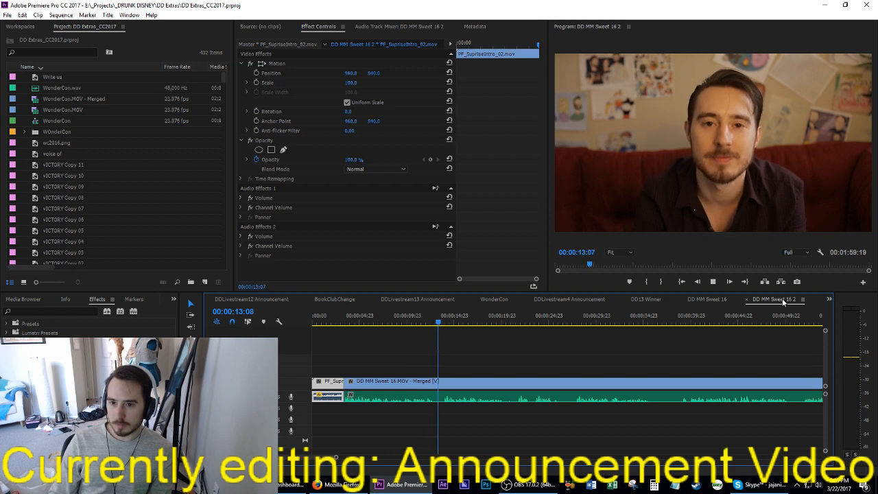
key("space")
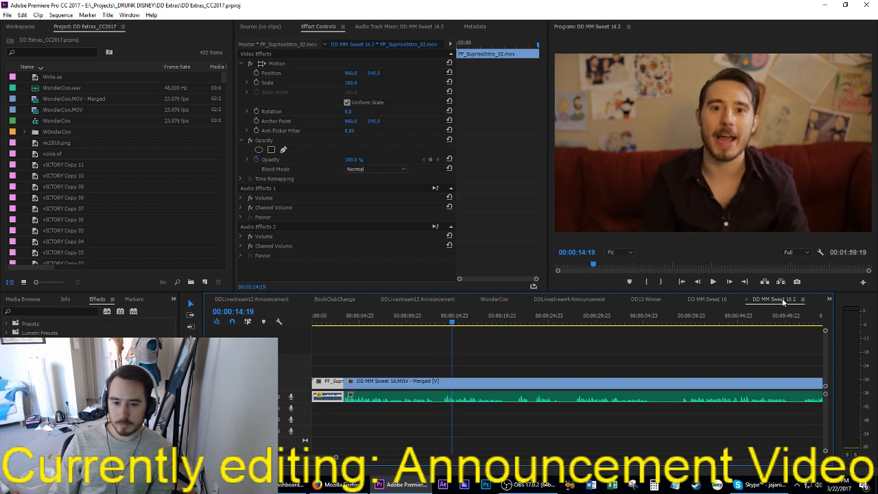
key("space")
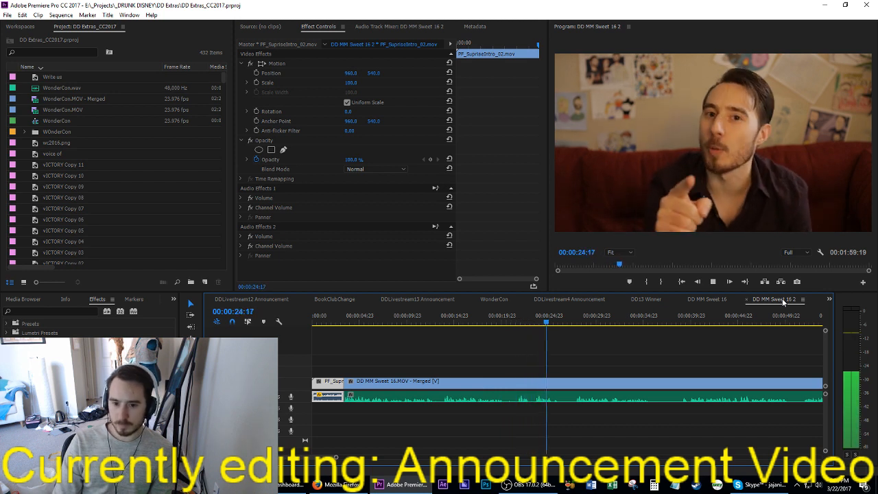
key("space")
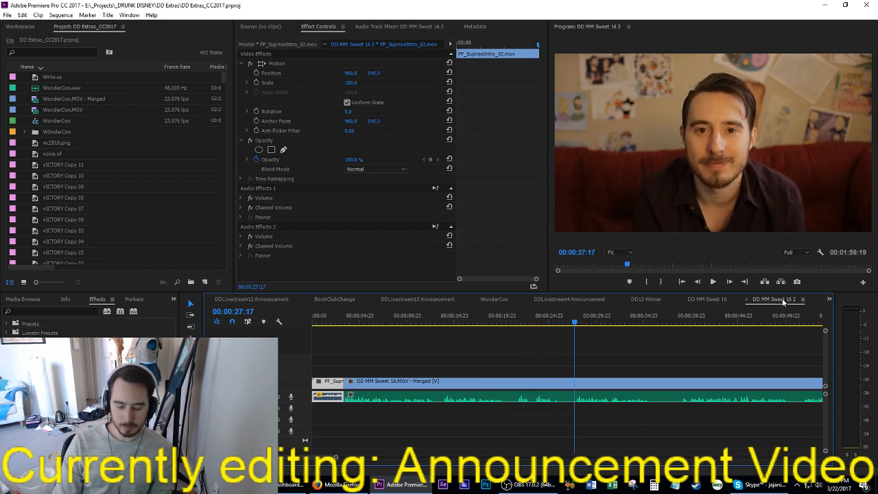
key("ctrl+k")
Step: Extract the whole first take between the end of the intro and the cut at 00:00:27:17
key("space")
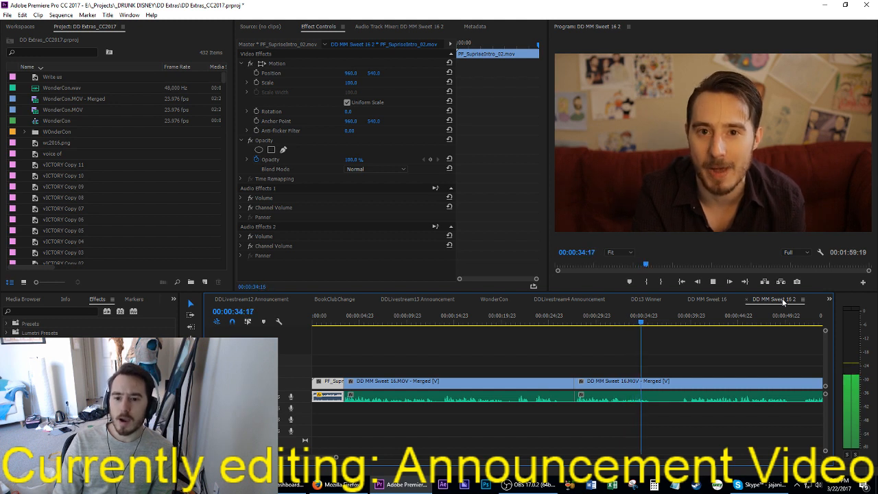
key("Up")
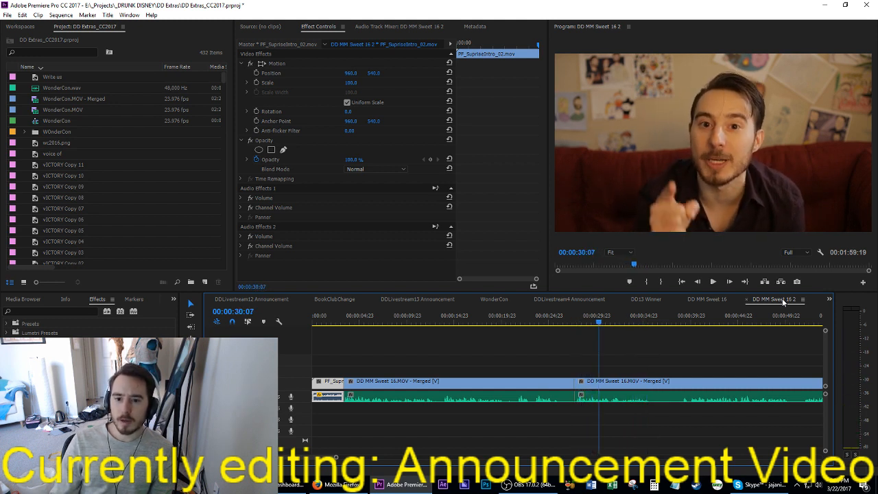
key("Up")
key("o")
key("Up")
key("i")
key("apostrophe")
Step: Extract the unwanted section of the merged clip from 00:00:11:05 to 00:00:15:14
key("space")
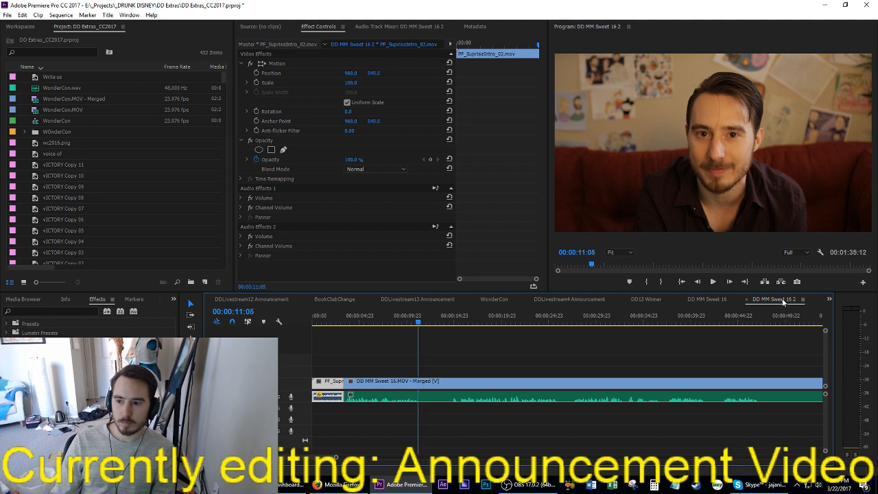
key("space")
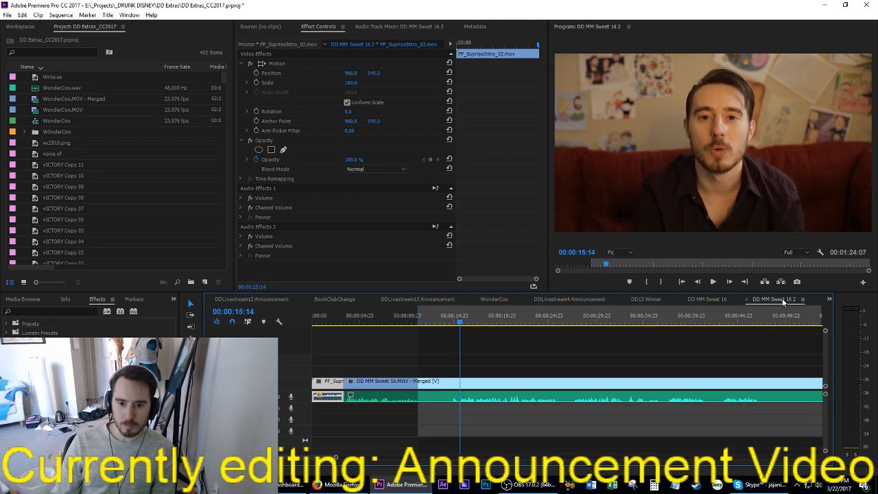
key("space")
key("apostrophe")
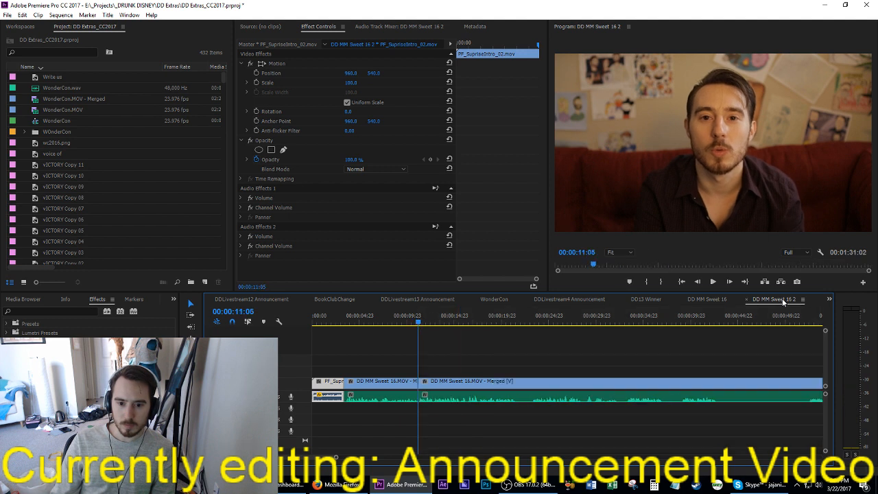
Step: Play on from the new edit and split the merged clip at 00:00:17:11
key("space")
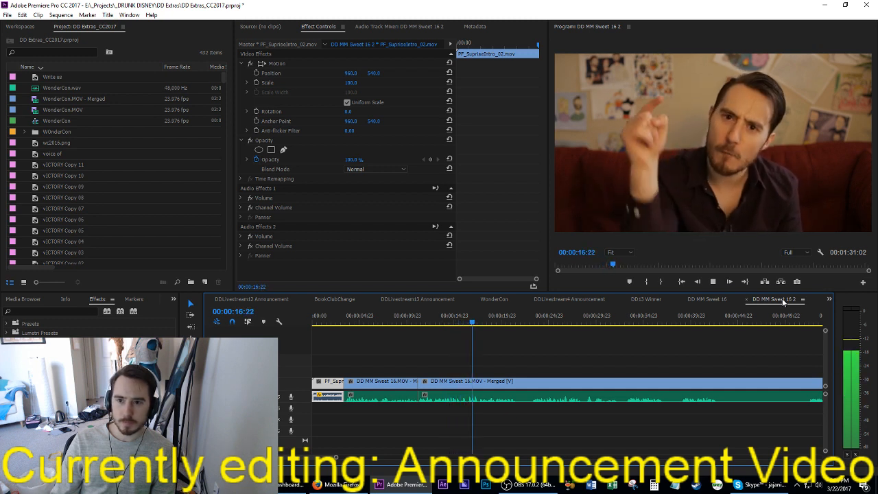
key("space")
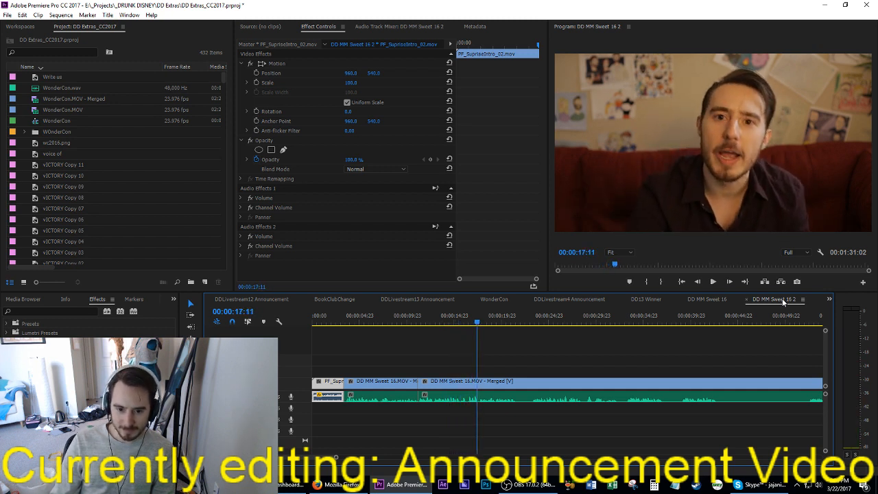
key("ctrl+k")
Step: Extract the silent pause of just under two seconds that starts at 00:00:21:09
key("space")
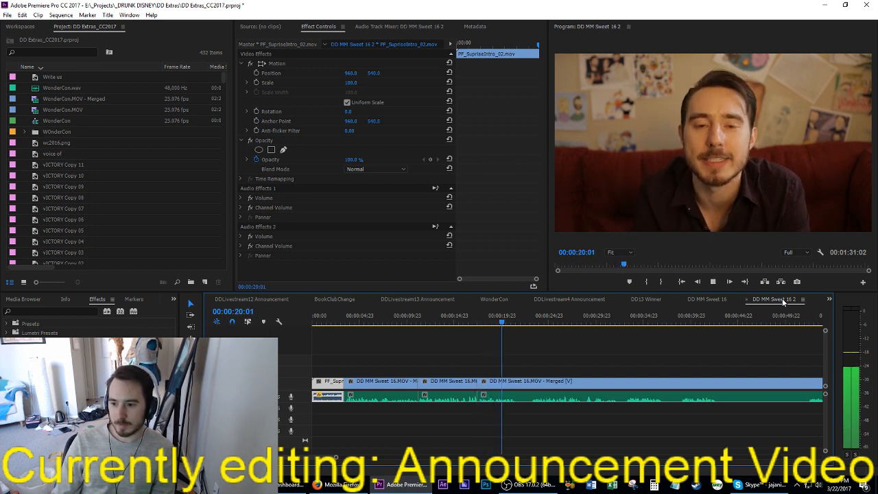
key("o")
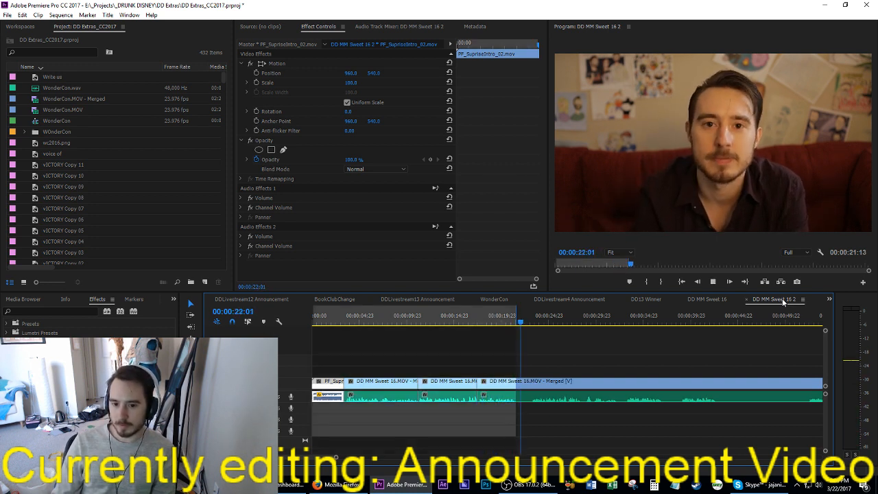
key("shift+Left")
key("shift+Left")
key("shift+Left")
key("shift+Left")
key("shift+Left")
key("shift+Left")
key("shift+Left")
key("space")
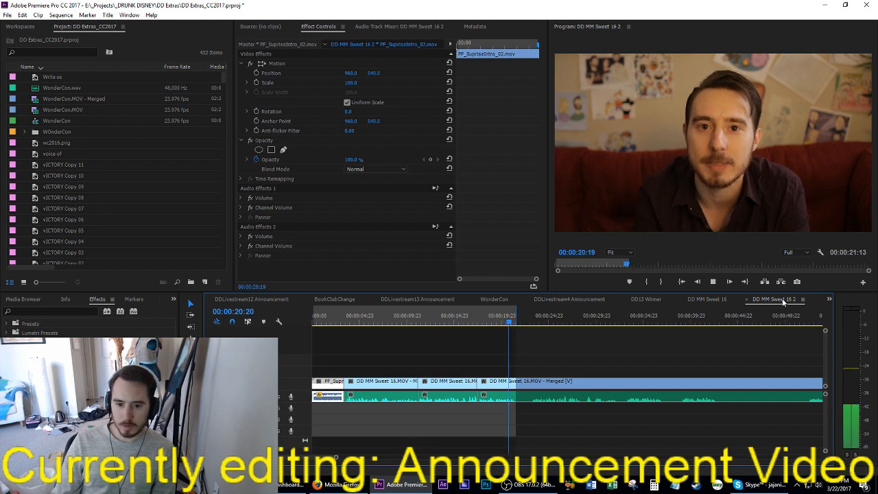
key("space")
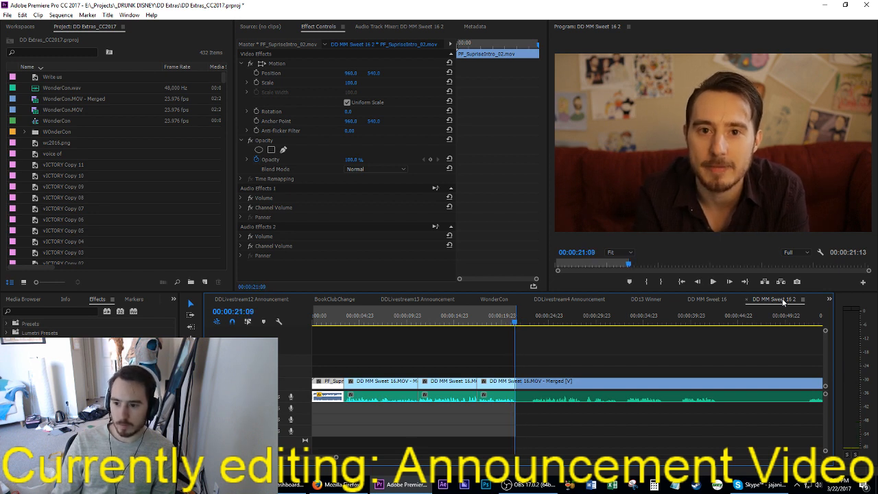
key("i")
key("space")
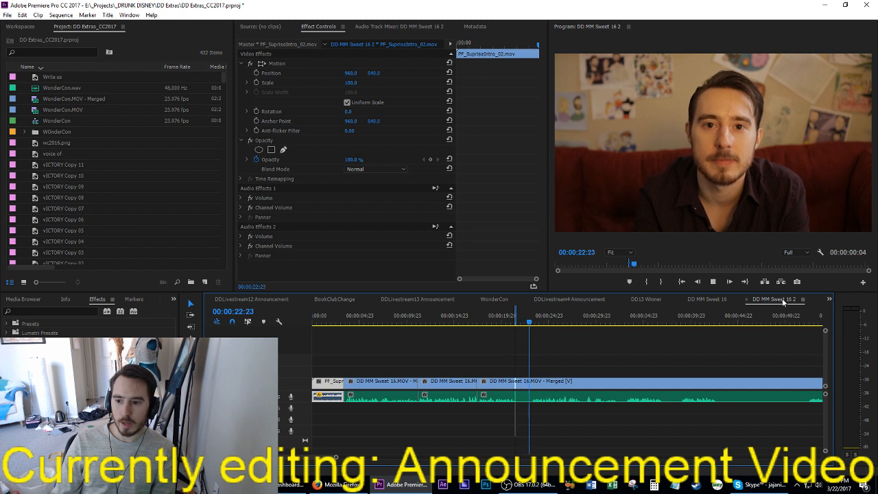
key("o")
key("apostrophe")
Step: Trim two more frames off the start of the clip following the cut at 00:00:21:09
key("space")
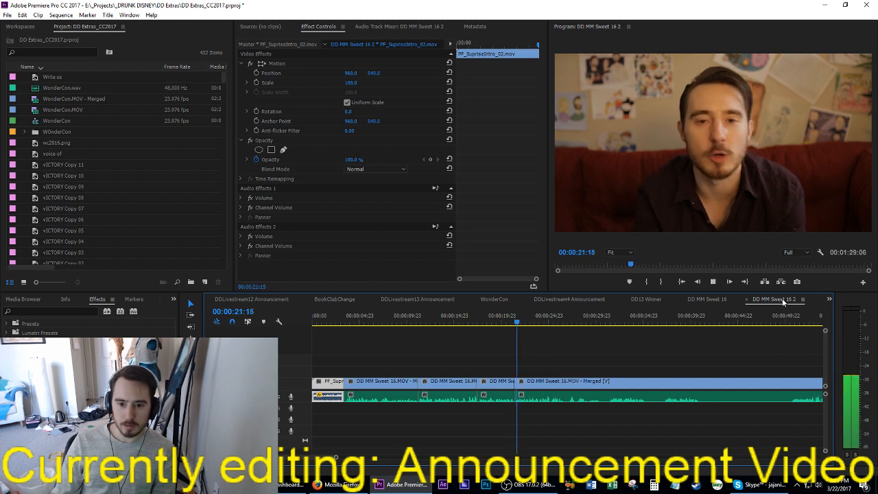
key("Up")
key("i")
key("Right")
key("o")
key("apostrophe")
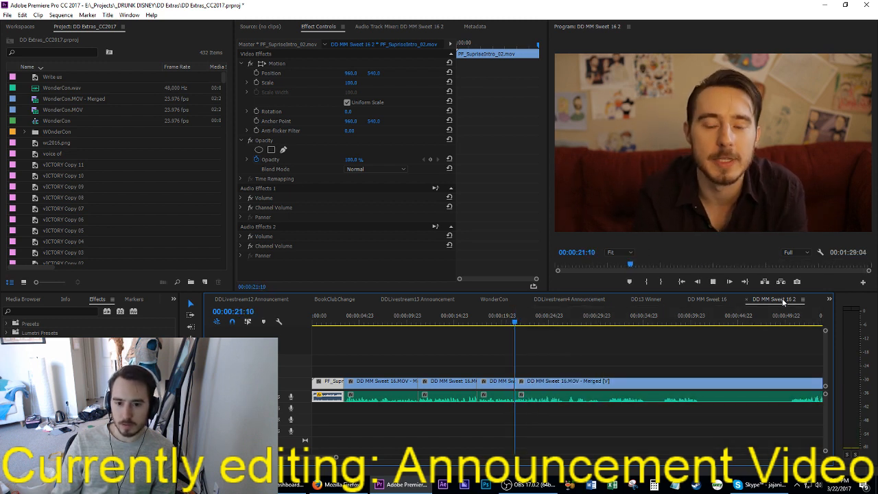
Step: Play on through the take and split the merged clip at 00:00:26:10
key("space")
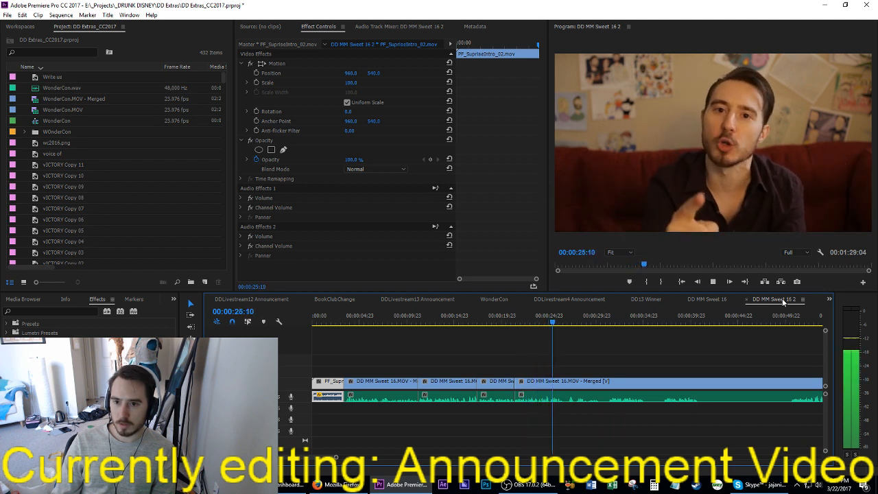
key("space")
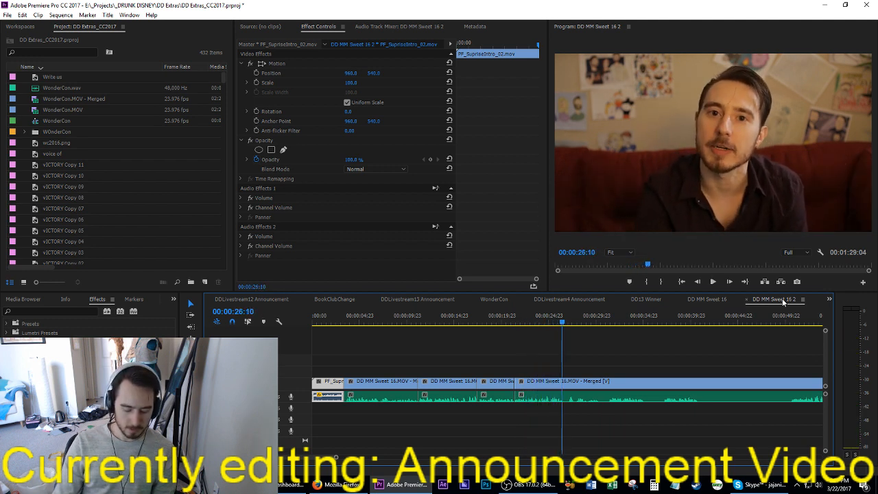
key("ctrl+k")
key("space")
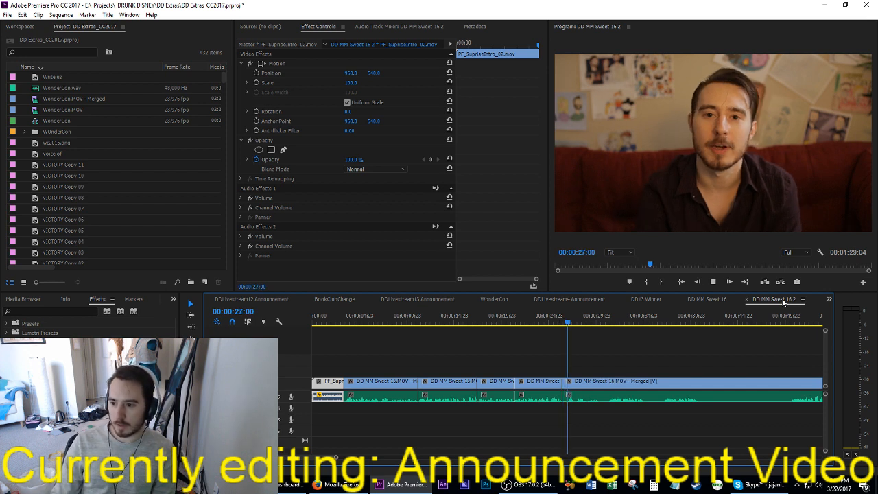
Step: Extract the pause between 00:00:26:10 and 00:00:27:01, at the start of the last merged clip
key("space")
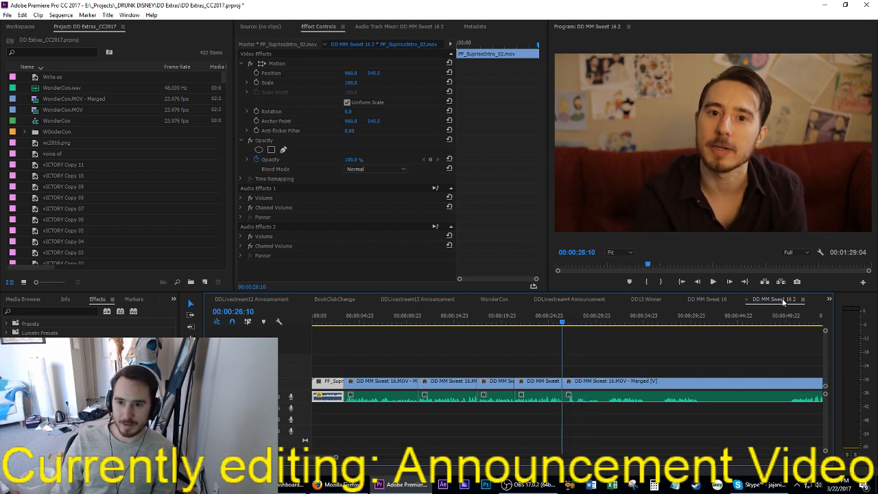
key("o")
key("i")
key("space")
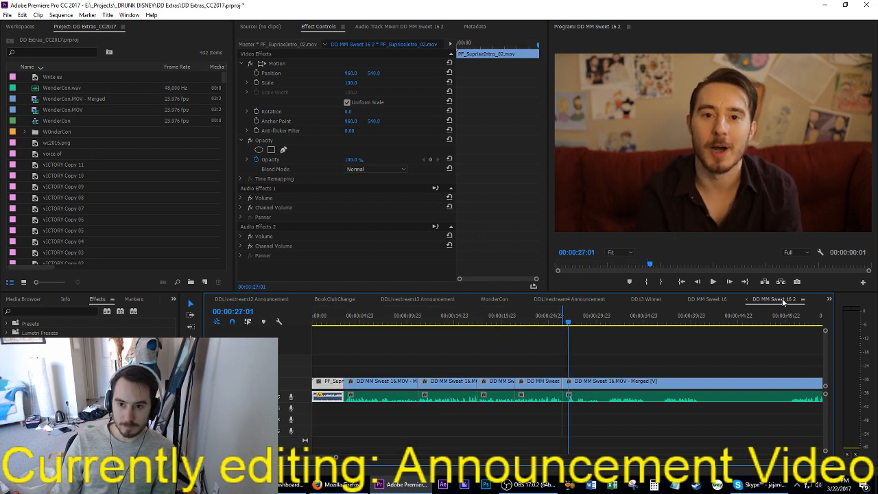
key("ctrl+shift+x")
Step: Replay from the new cut and extract about one second of the take starting near 00:00:29:17
key("space")
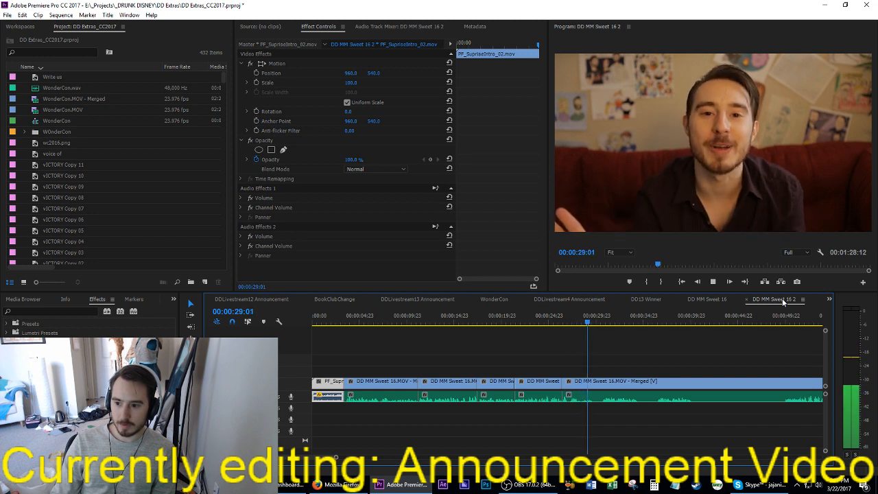
key("space")
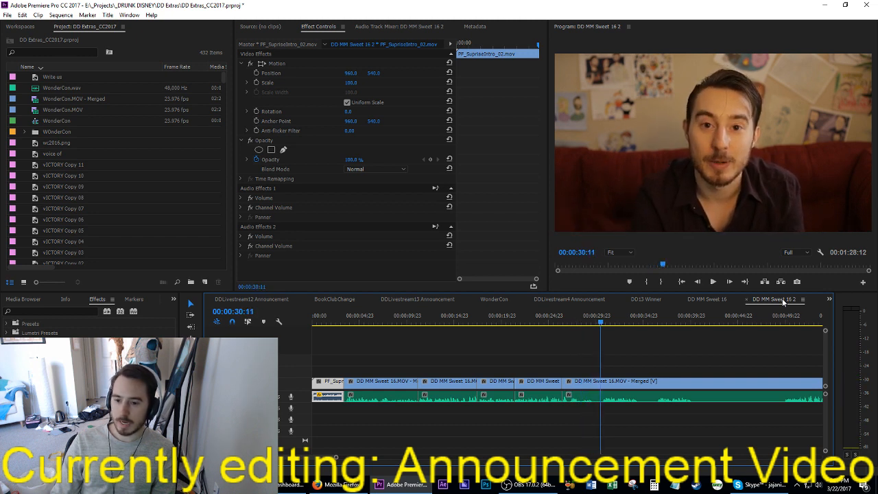
key("Up")
key("space")
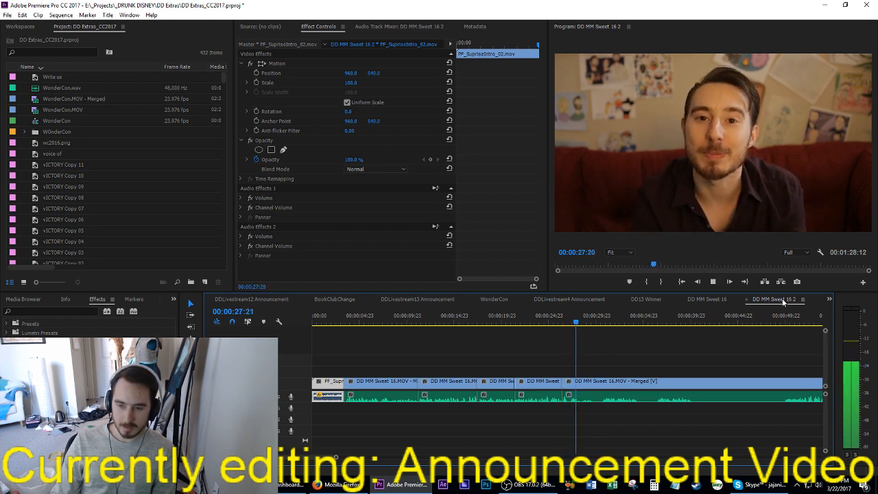
key("space")
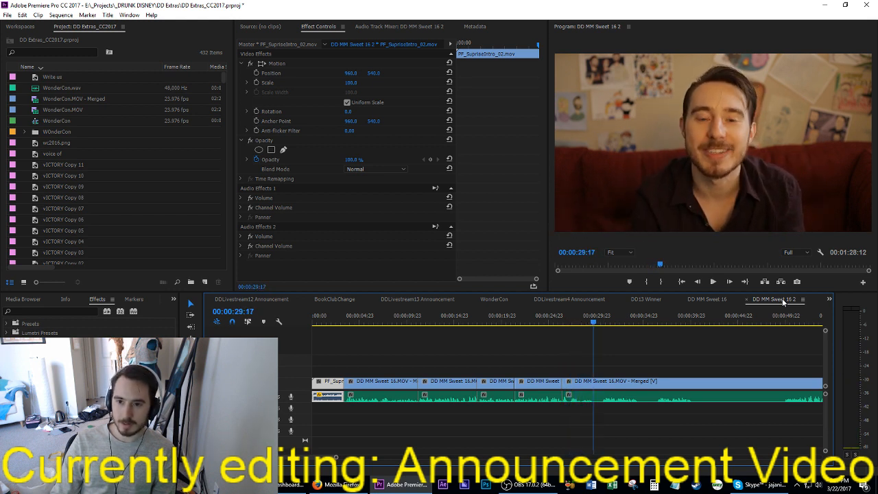
key("i")
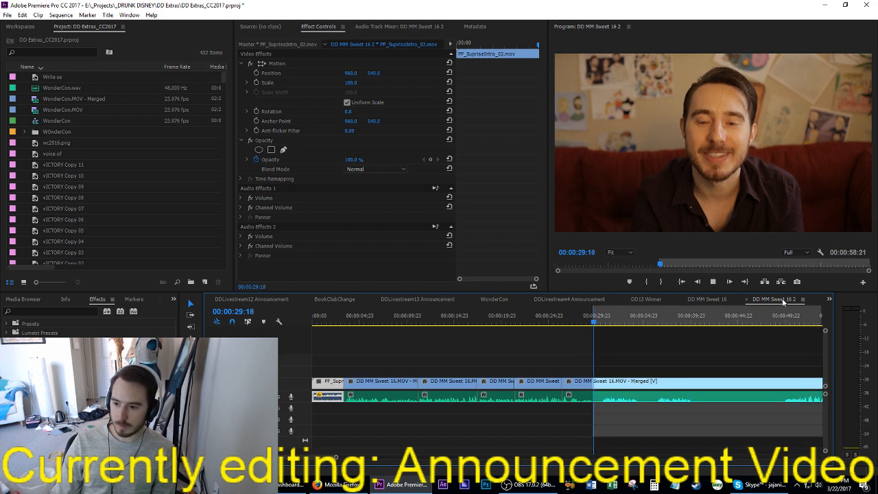
key("space")
key("space")
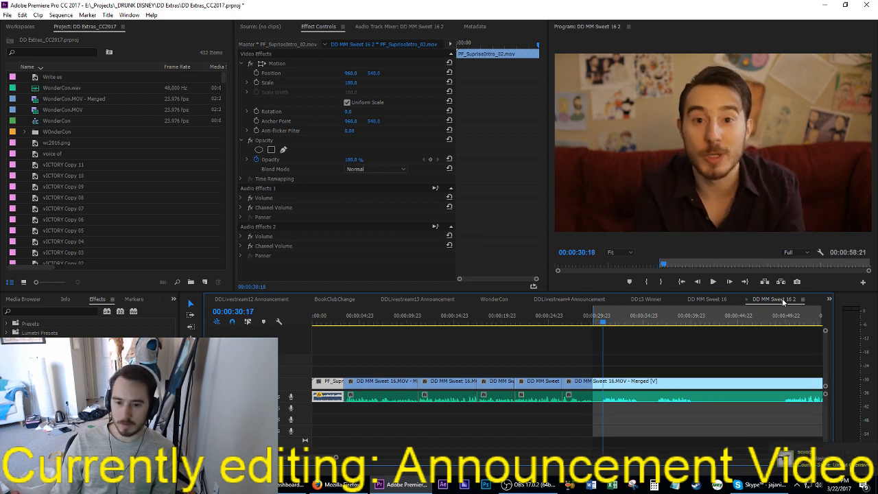
key("o")
key("apostrophe")
Step: Mark the range from 00:00:26:20 to 00:00:27:05 and undo its extraction
key("Up")
key("space")
key("space")
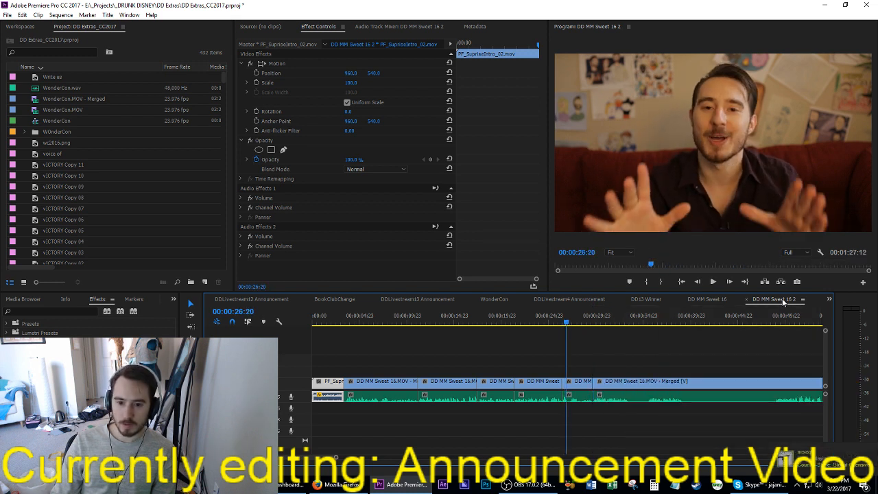
key("i")
key("space")
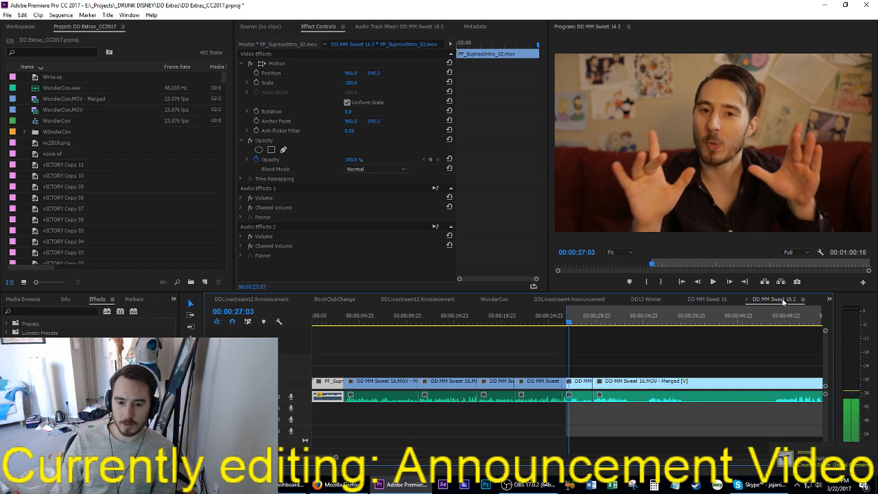
key("space")
key("o")
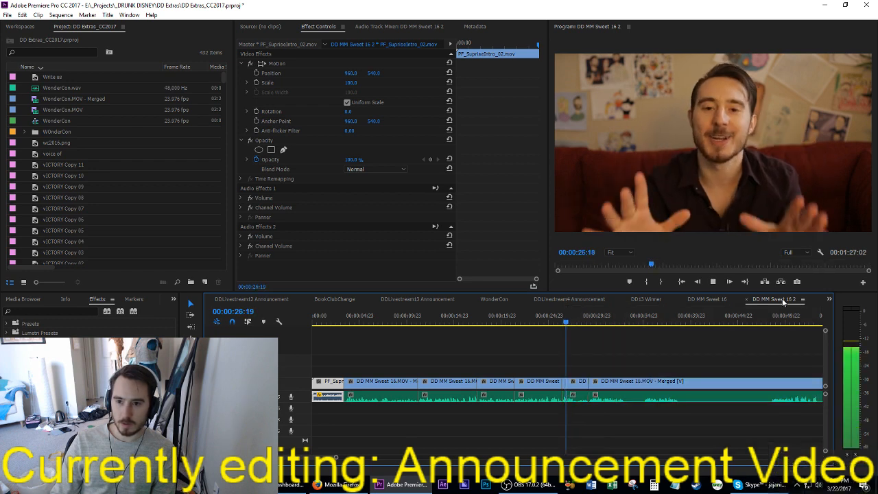
key("ctrl+z")
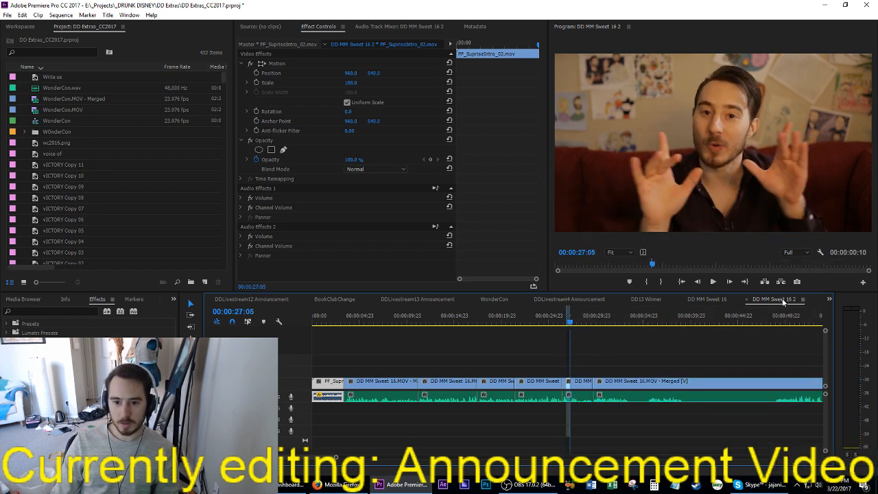
Step: Shorten the range marked from 00:00:26:20 by two frames at its end and extract it
key("Left")
key("Left")
key("Left")
key("o")
key("apostrophe")
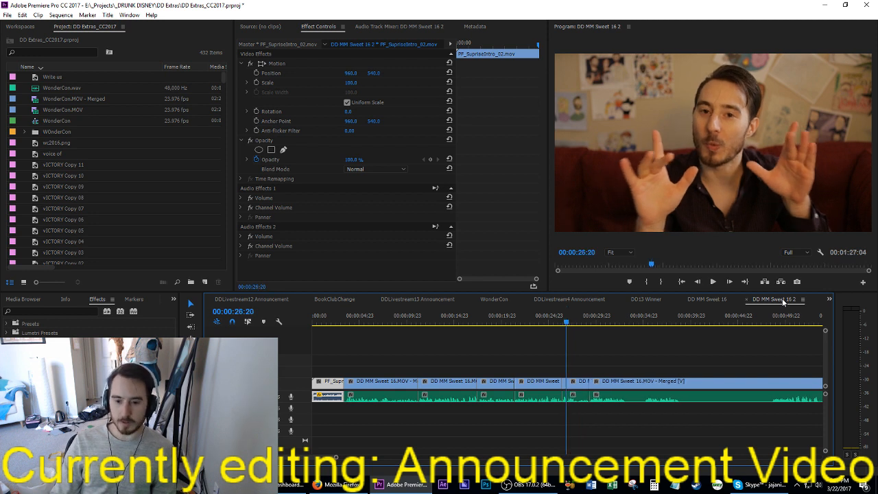
Step: Play on through the take and extract the section from 00:00:32:23 to about 00:00:35:02
key("space")
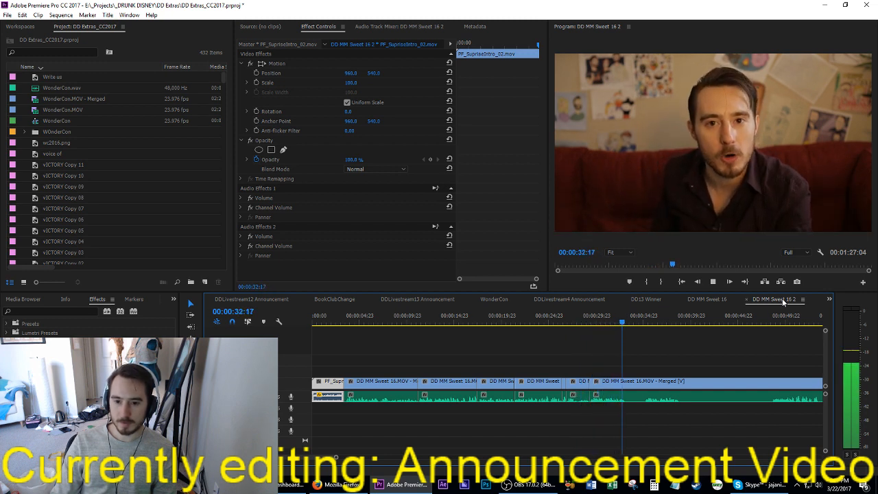
key("space")
key("Left")
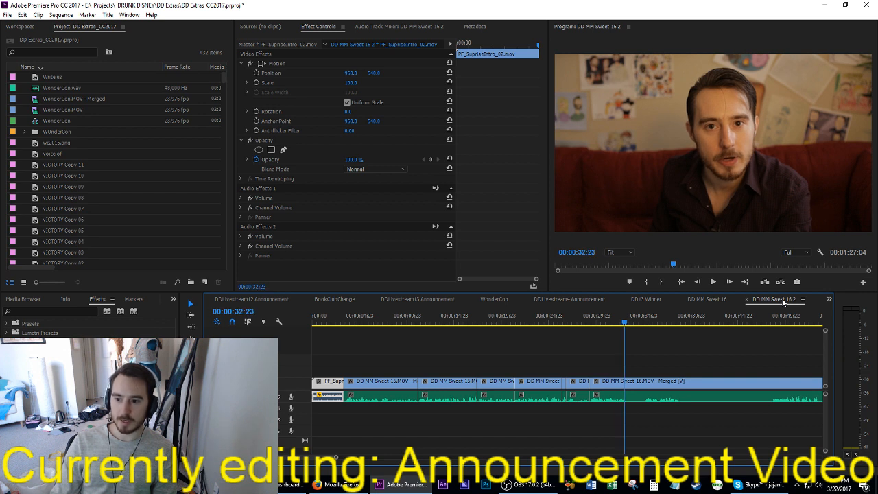
key("i")
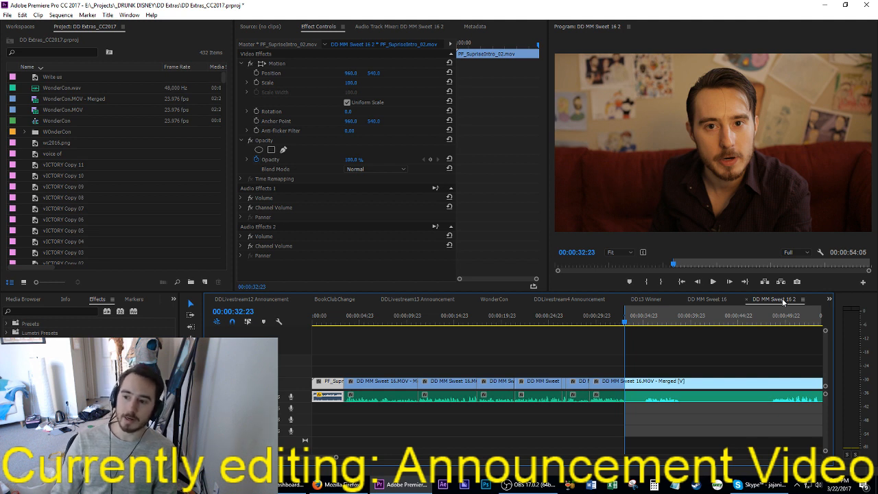
key("space")
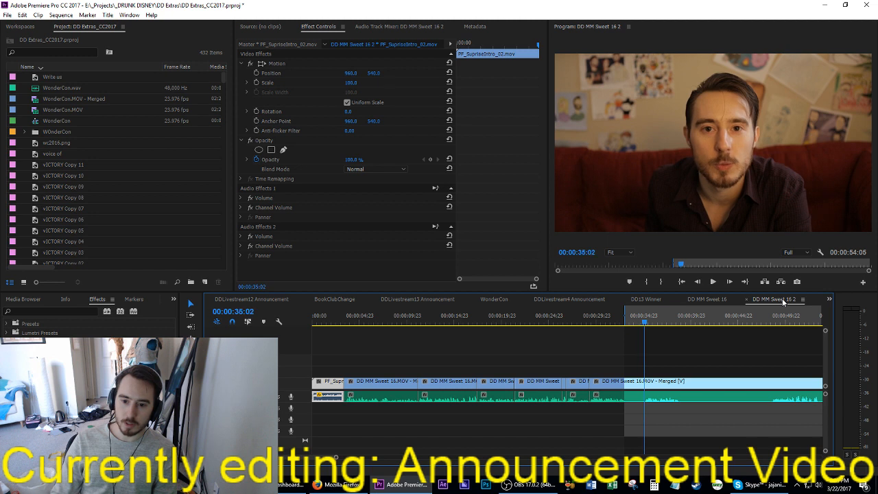
key("o")
key("apostrophe")
Step: Play past the new cut at 00:00:32:23 and review the preceding clip from its start at 00:00:29:07
key("space")
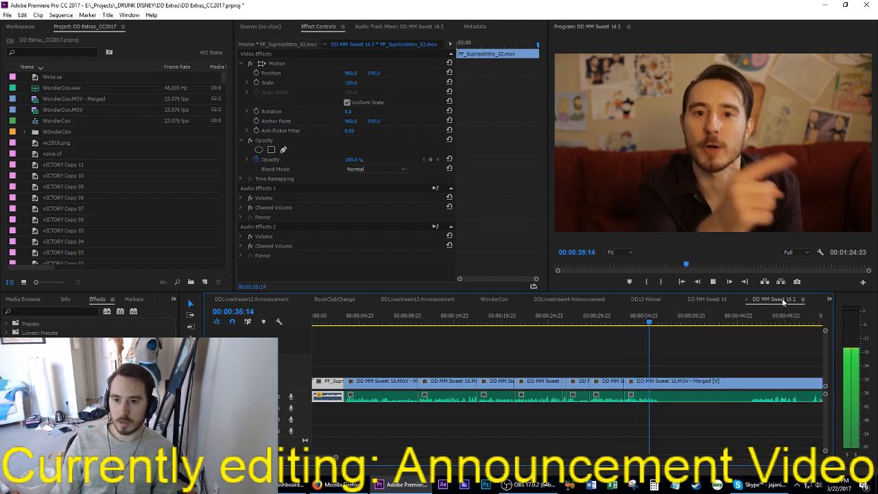
key("space")
key("Up")
key("Up")
key("space")
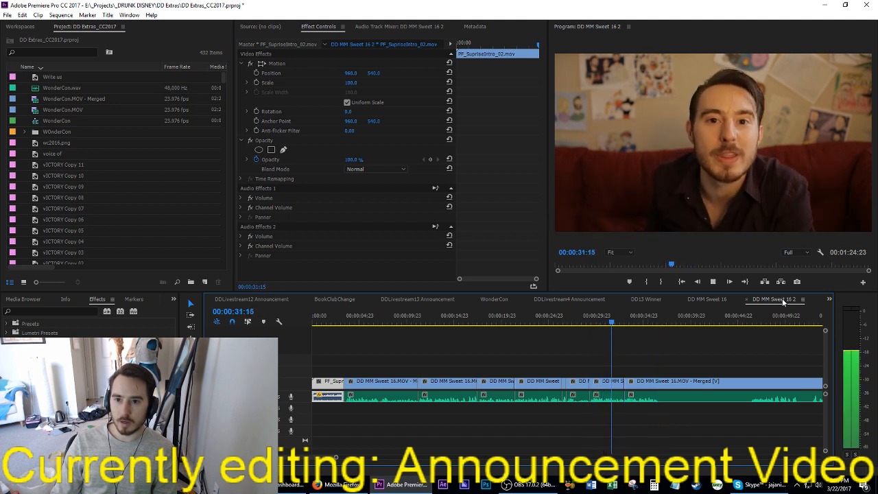
key("space")
key("Up")
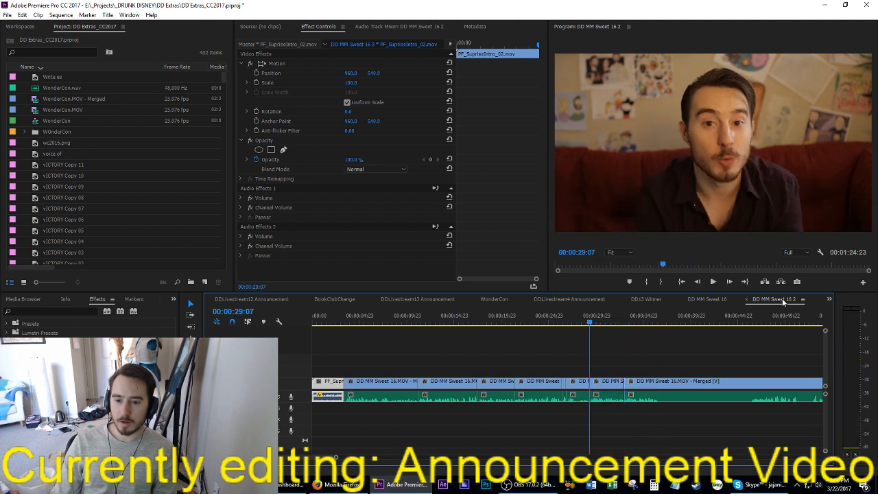
Step: Extract about three and a half seconds starting at 00:00:31:15, including the cut that follows
key("space")
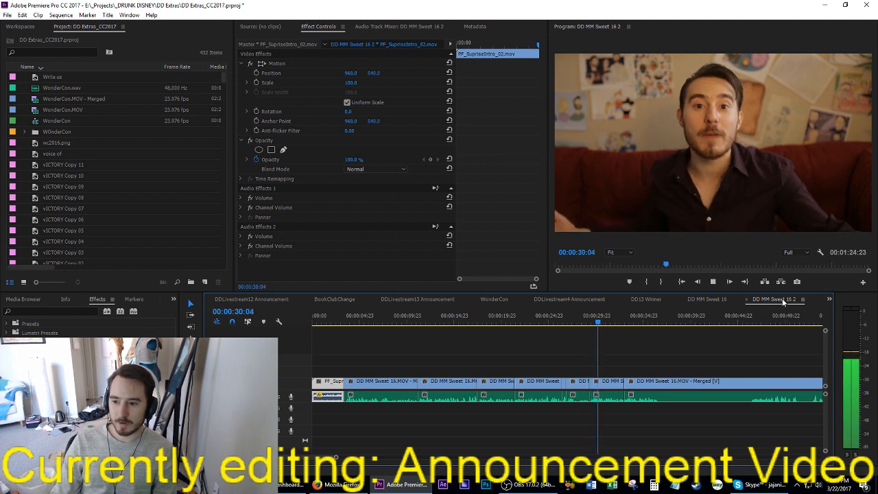
key("space")
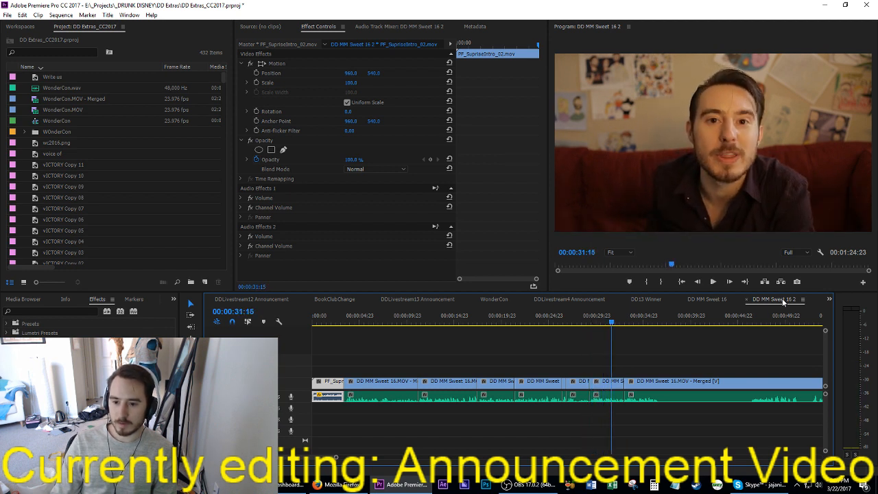
key("i")
key("space")
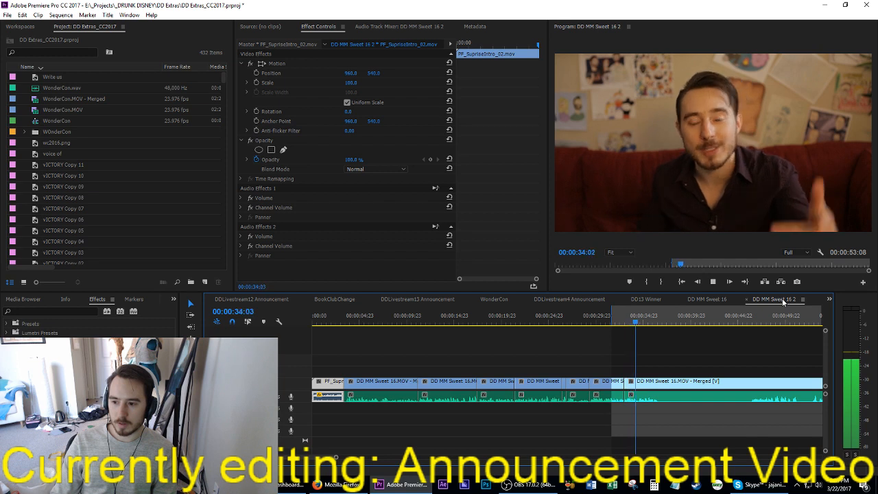
key("space")
key("o")
key("apostrophe")
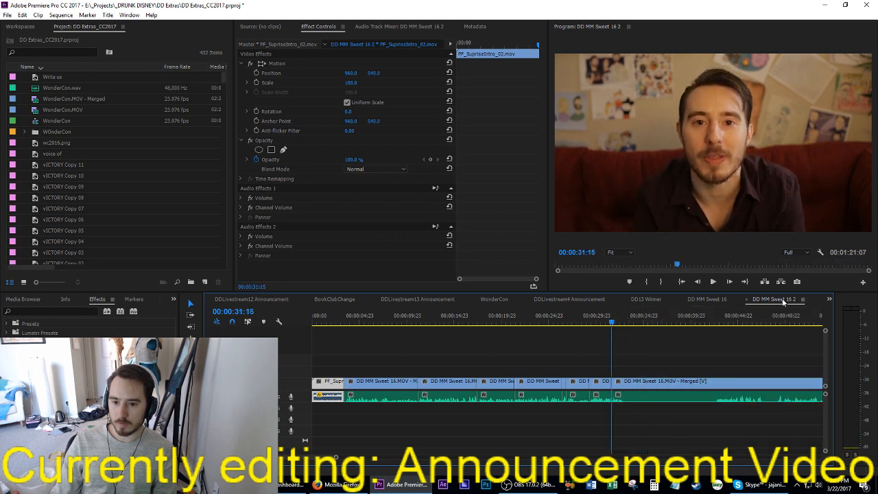
Step: Select the audio of the clips on both sides of the 00:00:31:15 cut and play across it
key("shift+k")
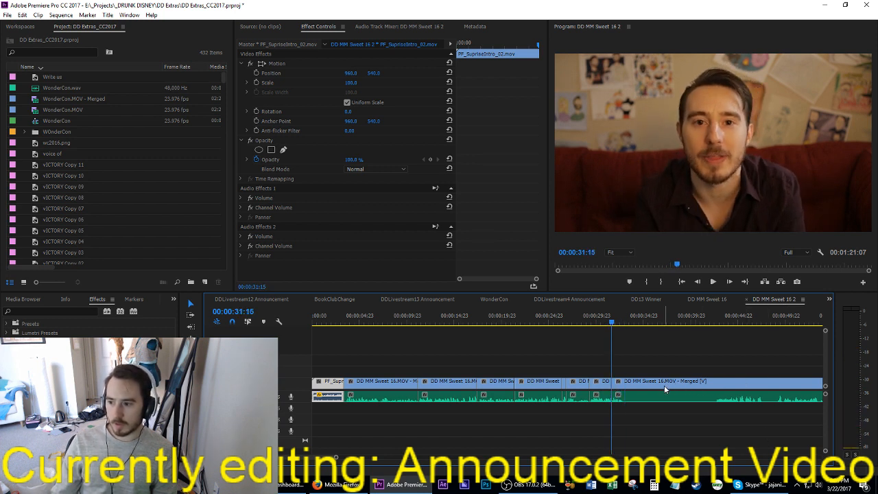
left_click_drag(628, 436, 601, 400)
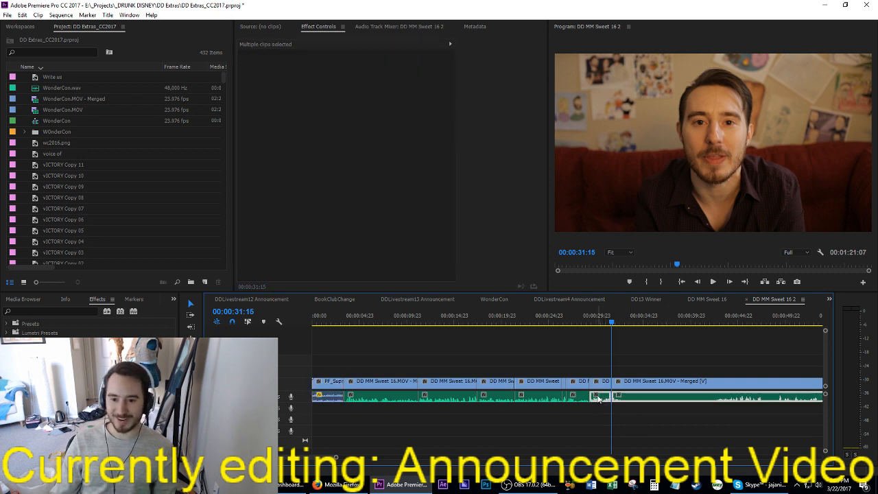
key("Up")
key("space")
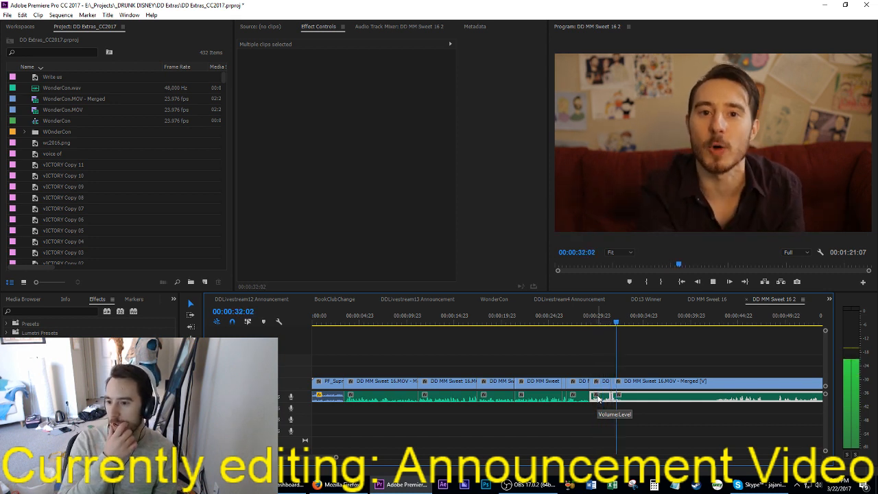
key("space")
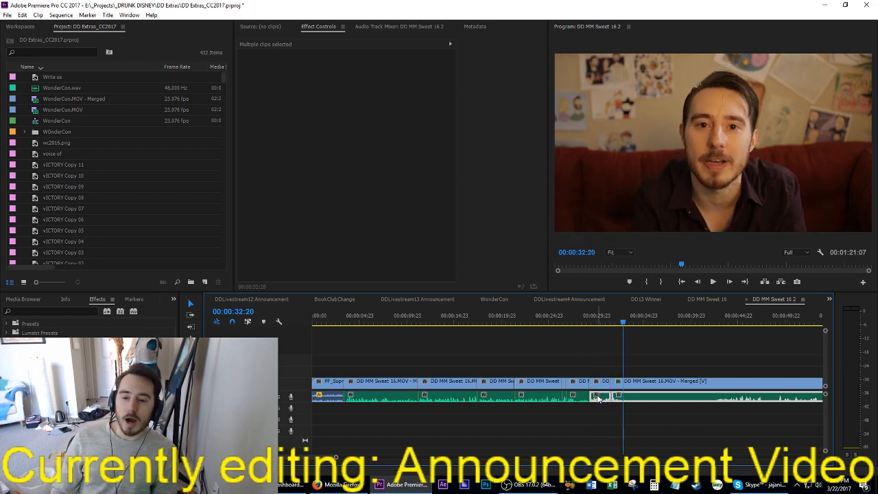
key("Left")
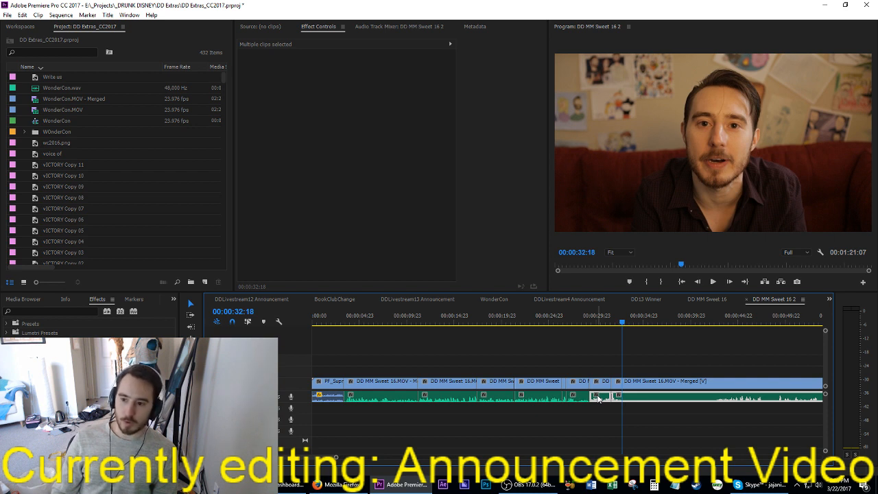
Step: Replay from the 00:00:31:15 cut, extract the section from 00:00:32:20 to 00:00:42:15, and play on
key("Up")
key("space")
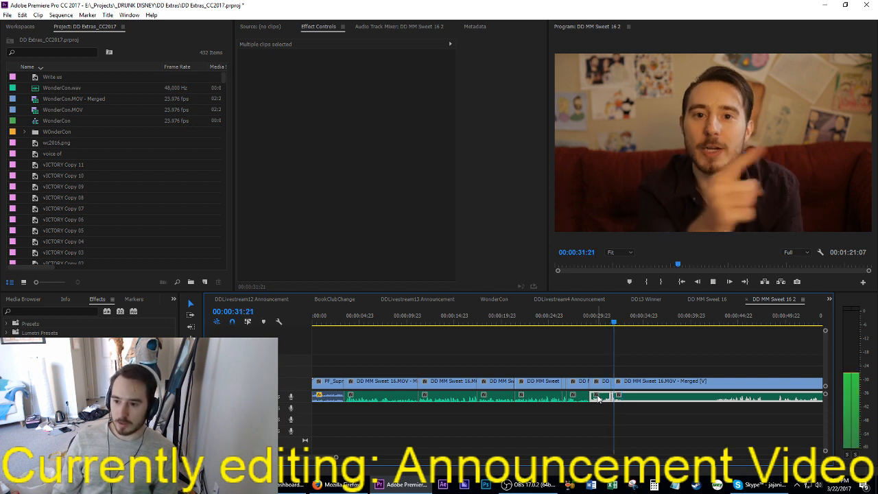
key("space")
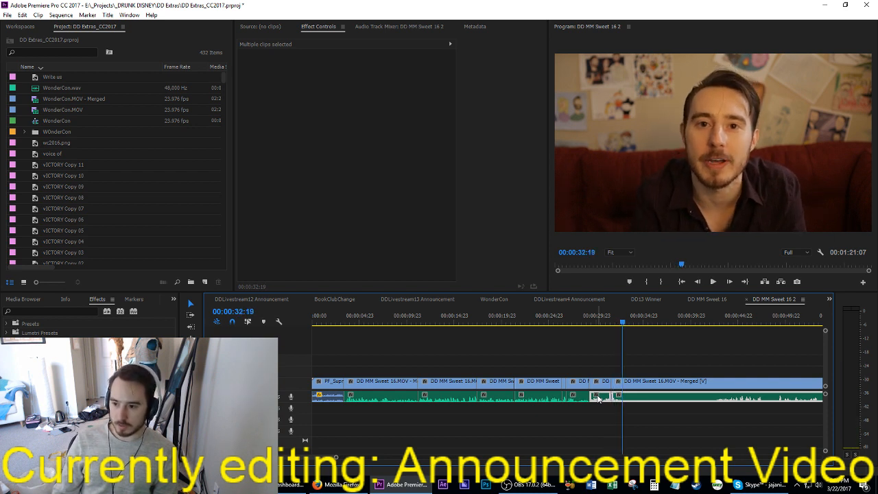
key("space")
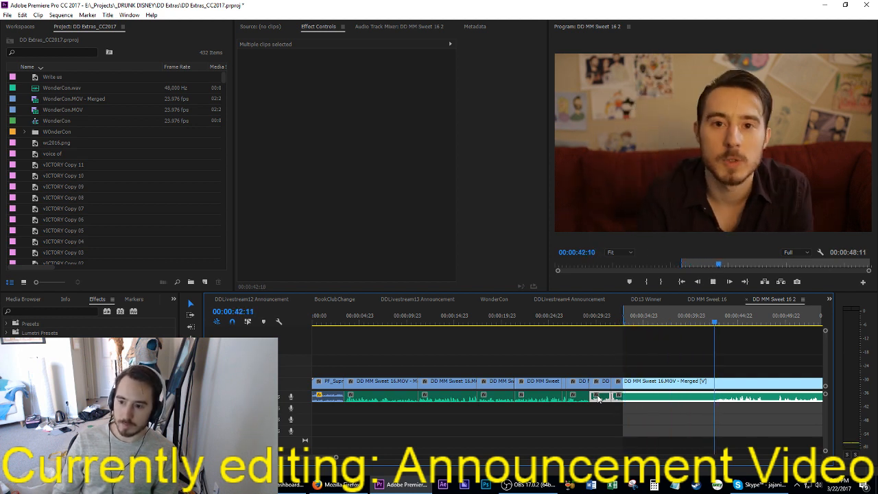
key("space")
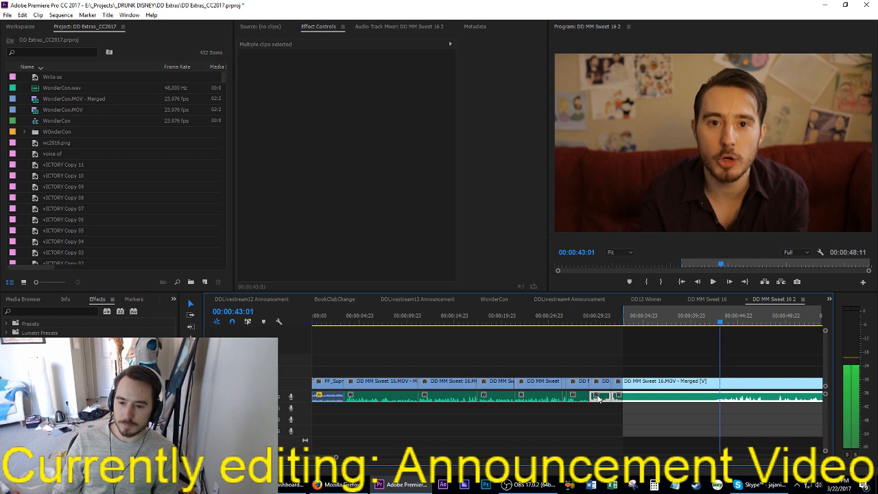
key("Right")
key("o")
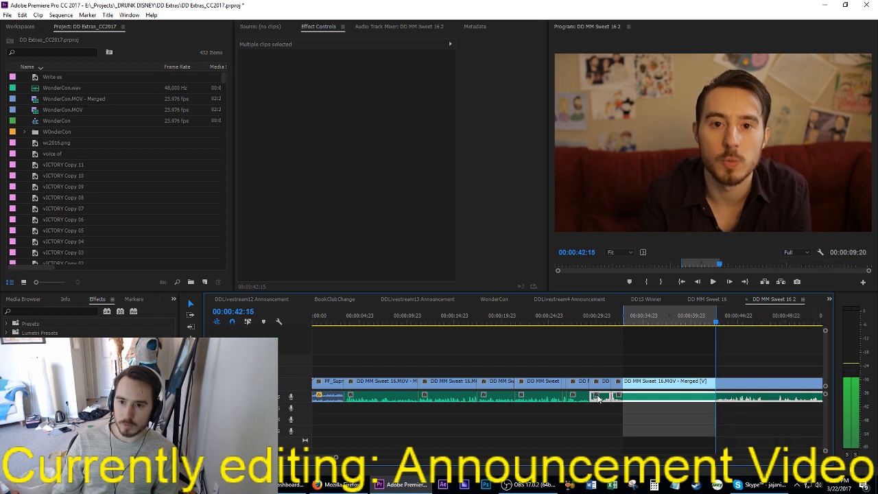
key("apostrophe")
key("space")
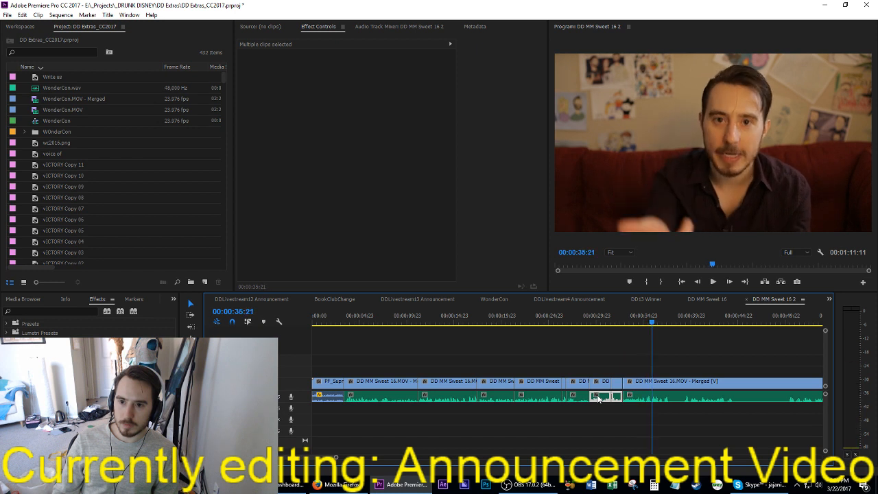
Step: Play on past 00:00:35:21 and extract the section from 00:00:37:01 to 00:00:39:04
key("space")
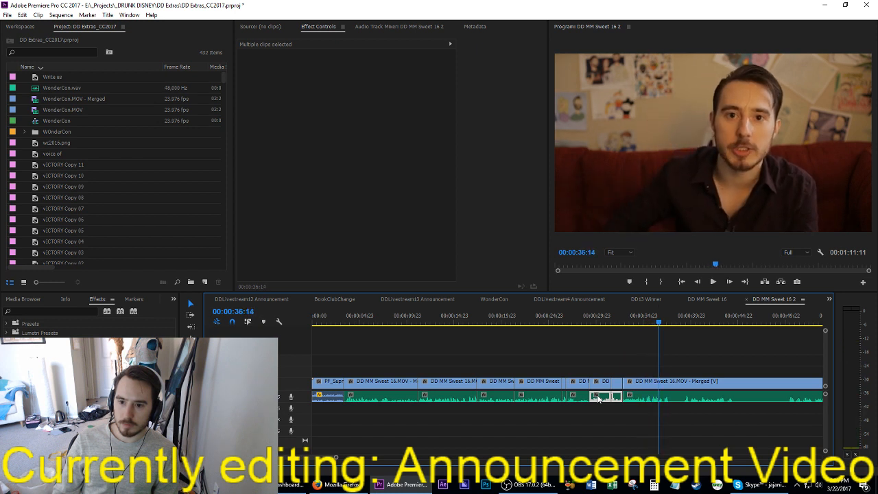
key("i")
key("space")
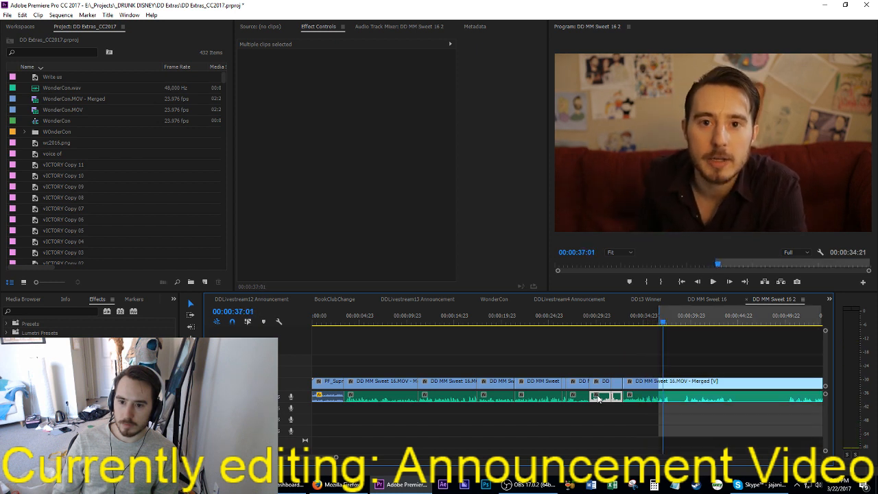
key("i")
key("space")
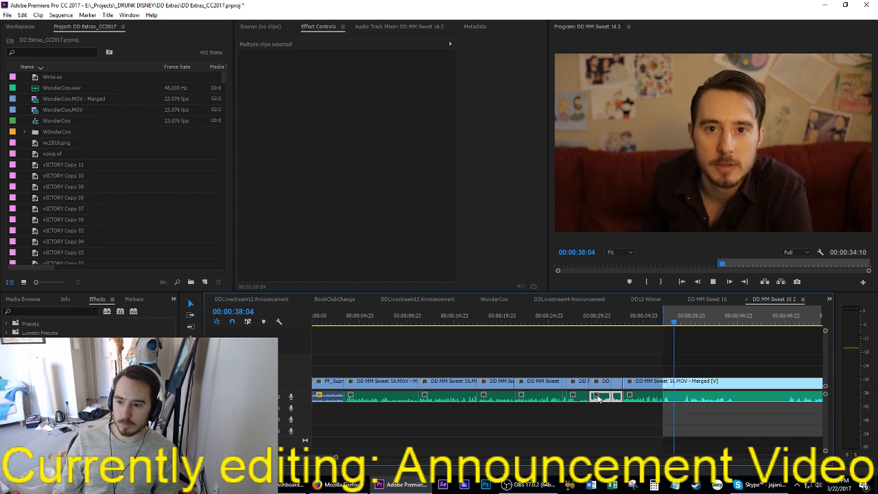
key("space")
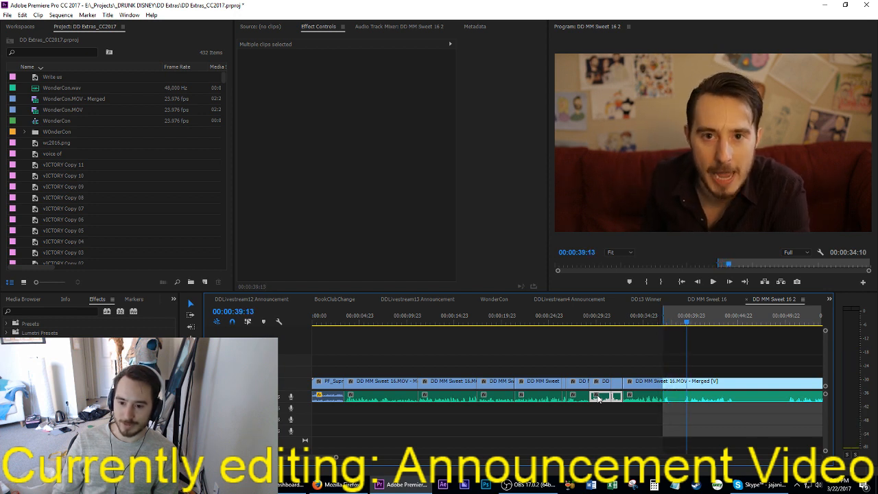
key("Left")
key("Left")
key("Left")
key("Left")
key("Left")
key("Left")
key("Left")
key("Left")
key("Left")
key("o")
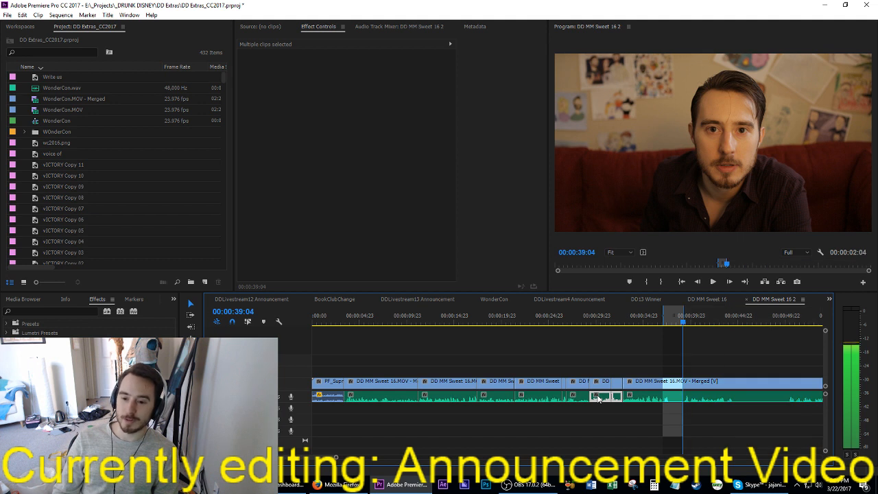
key("apostrophe")
Step: Replay from the 00:00:32:20 cut across the new edit and mark an In point at 00:00:42:10 where the line ends
key("Up")
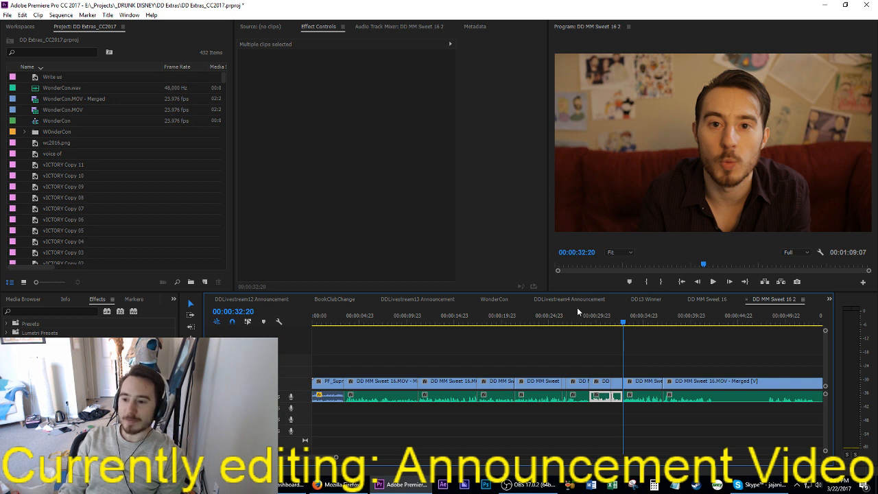
key("space")
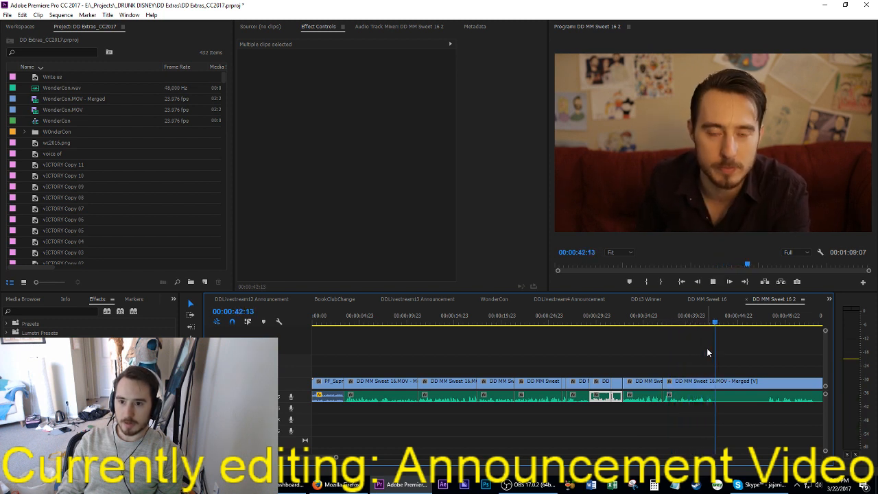
key("space")
key("shift+Left")
key("shift+Left")
key("shift+Left")
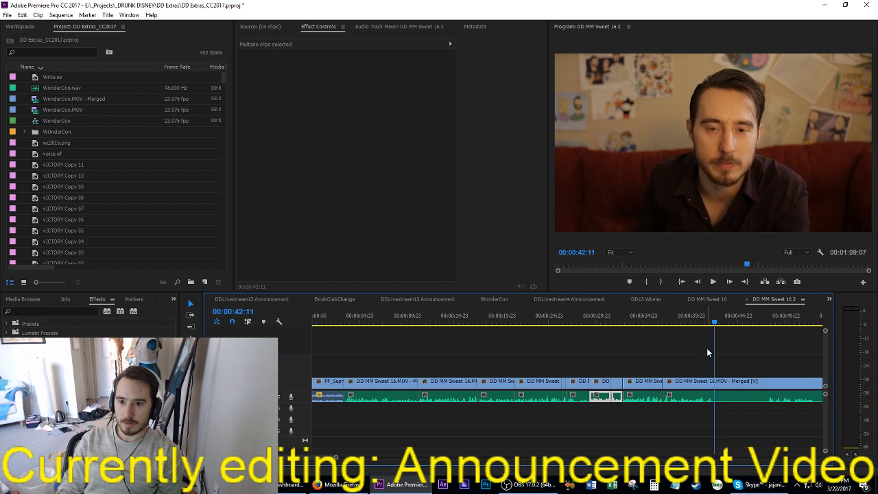
key("Left")
key("i")
key("space")
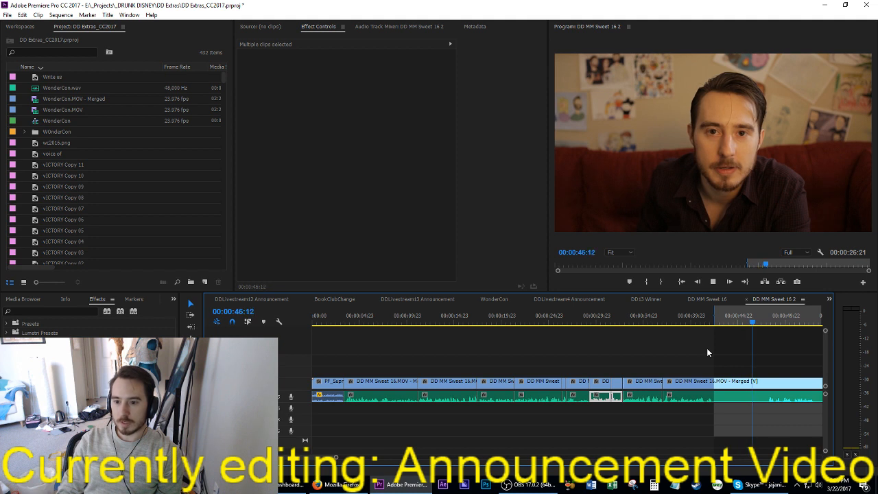
Step: Find the start of the next line, mark an Out point at about 00:00:48:02, and extract the marked section
key("space")
key("Right")
key("Right")
key("Right")
key("Right")
key("Right")
key("Right")
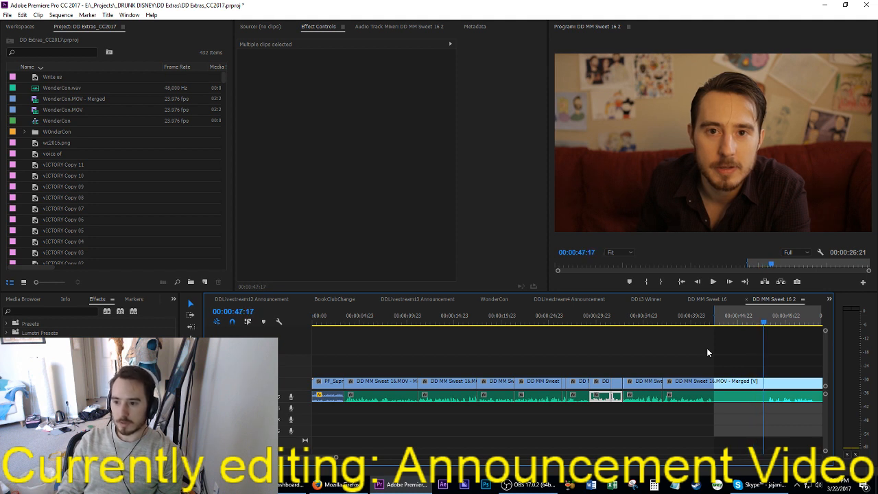
key("Right")
key("Right")
key("Right")
key("Right")
key("Right")
key("Right")
key("Right")
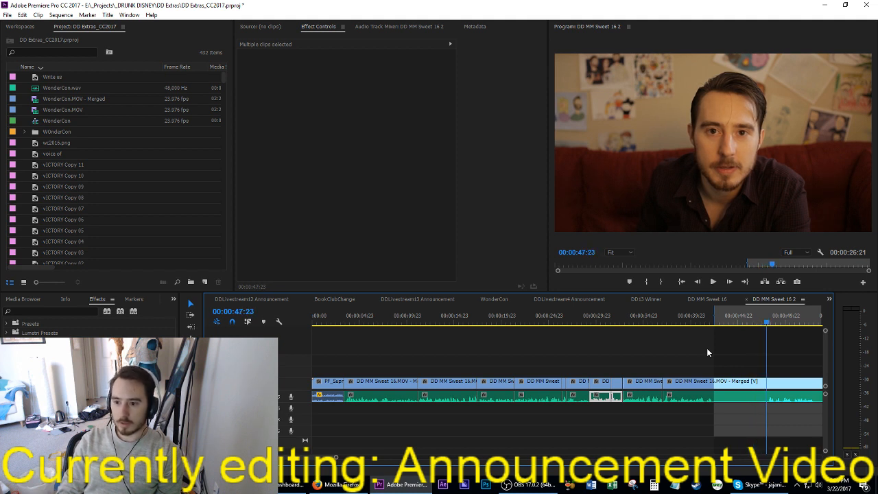
key("Right")
key("Right")
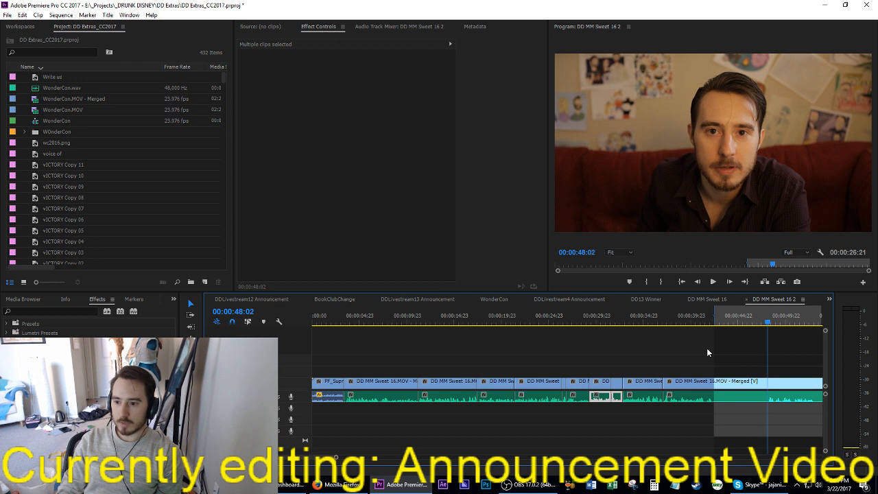
key("o")
key("apostrophe")
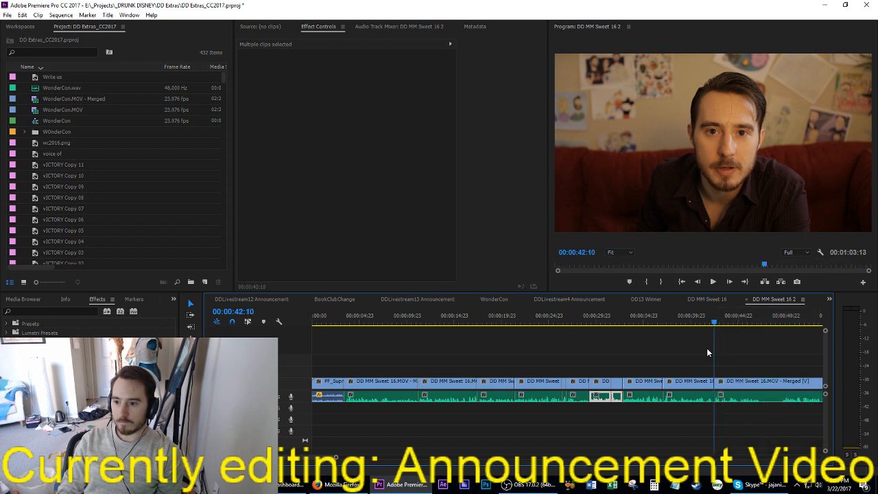
Step: Play on from the 00:00:42:10 cut and extract the pause from 00:00:47:04 to 00:00:49:16
key("space")
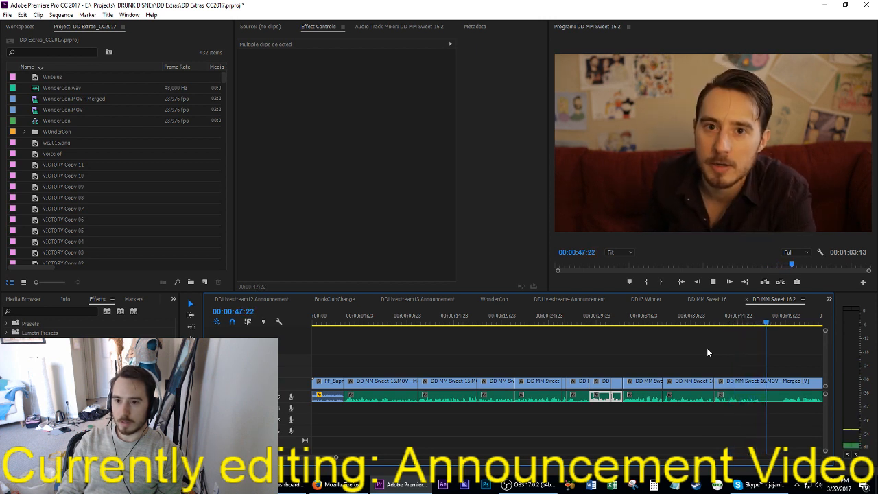
key("space")
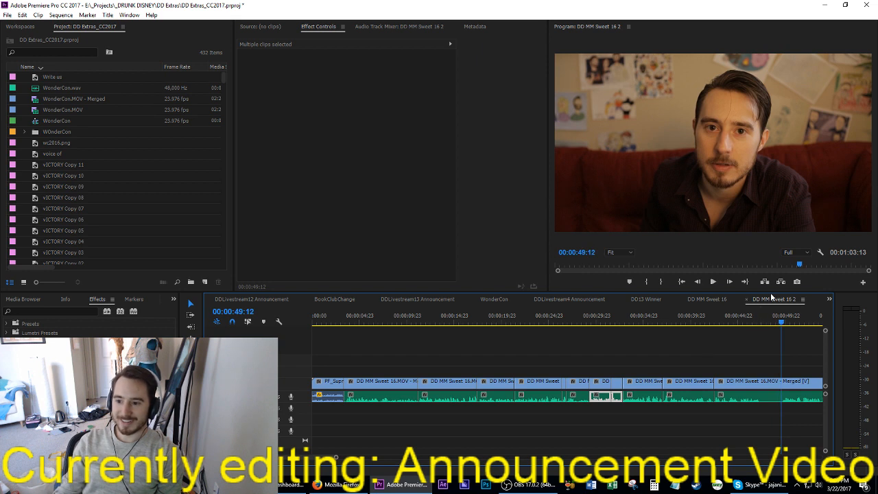
scroll(747, 350, "down", 1)
scroll(733, 356, "down", 1)
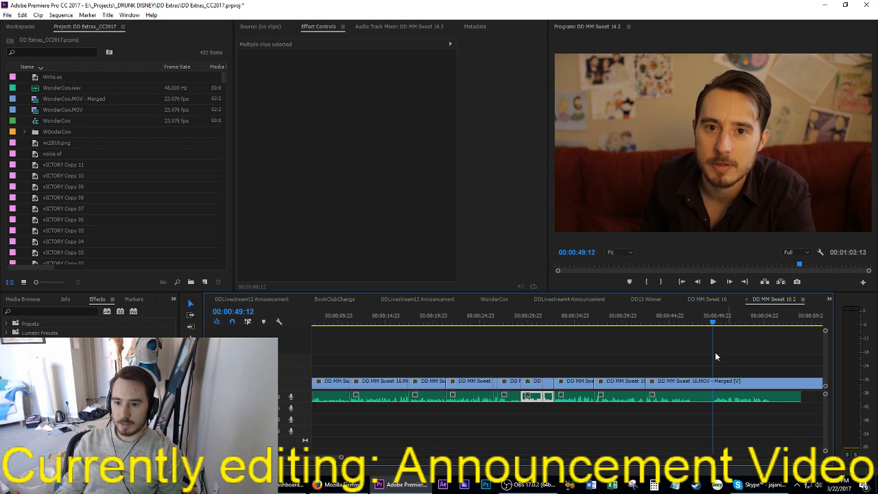
left_click(685, 319)
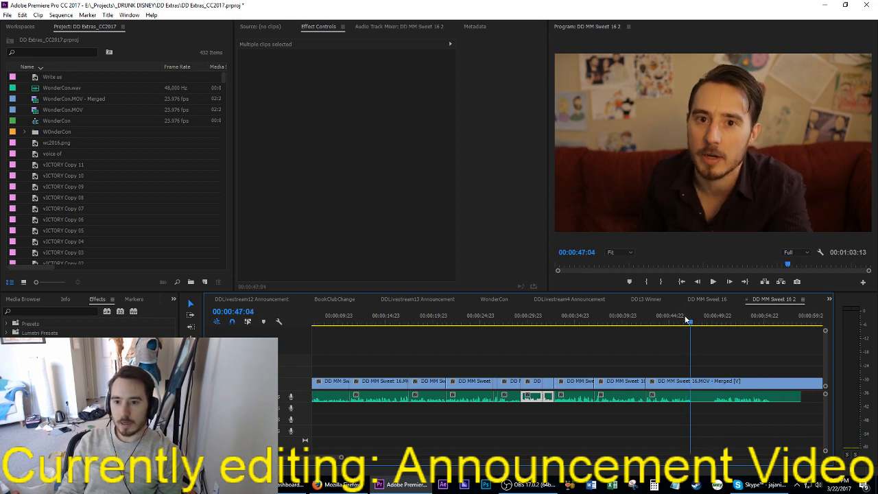
key("space")
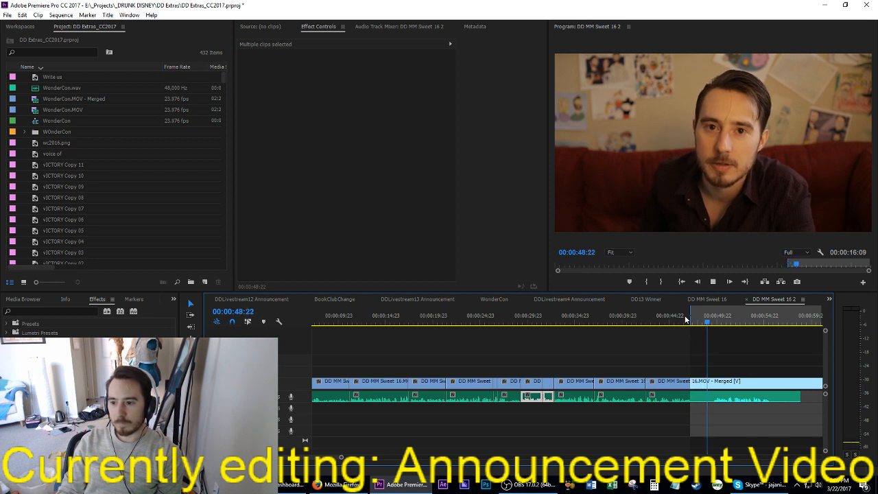
key("o")
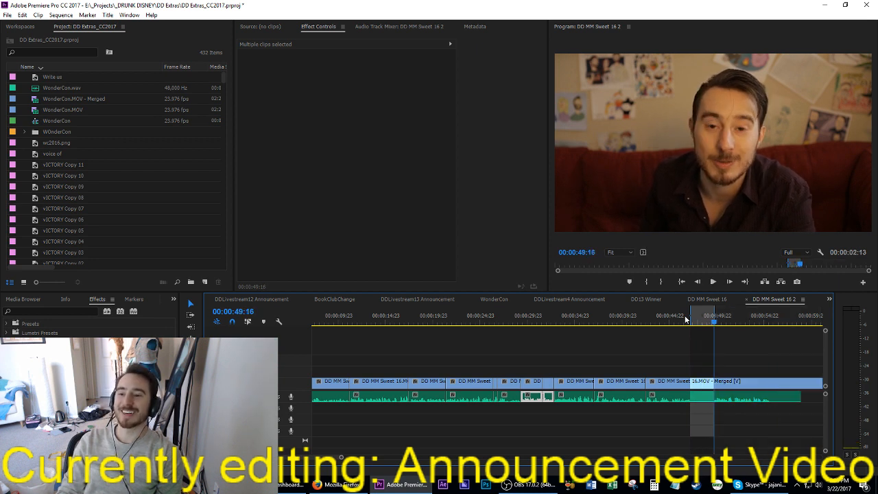
key("apostrophe")
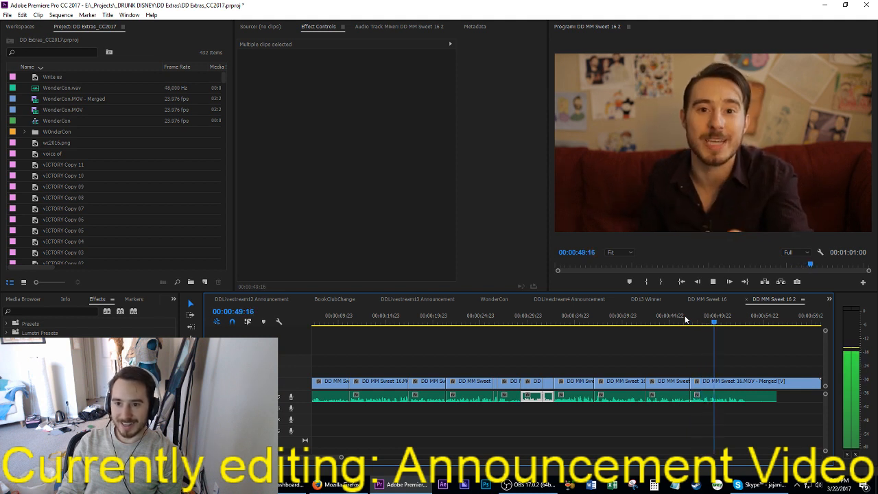
Step: Replay from the 00:00:47:04 cut and extract about seven frames starting at 00:00:48:23
key("Up")
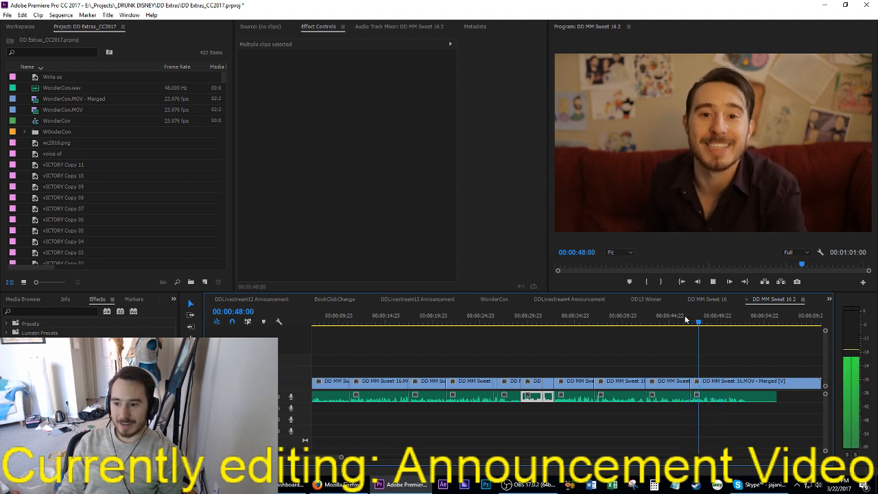
key("space")
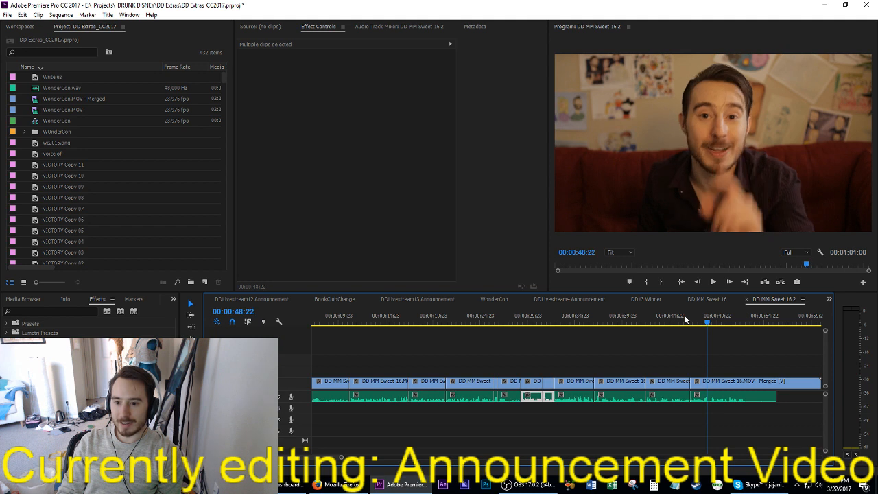
key("i")
key("space")
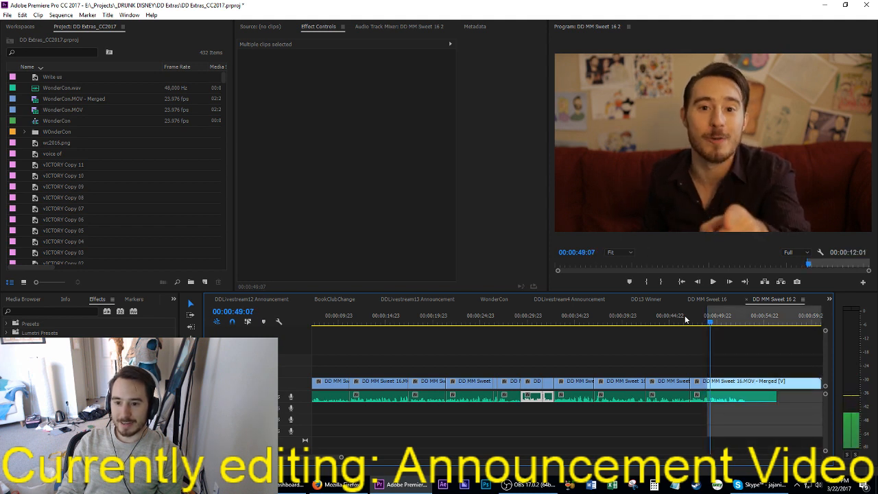
key("o")
key("apostrophe")
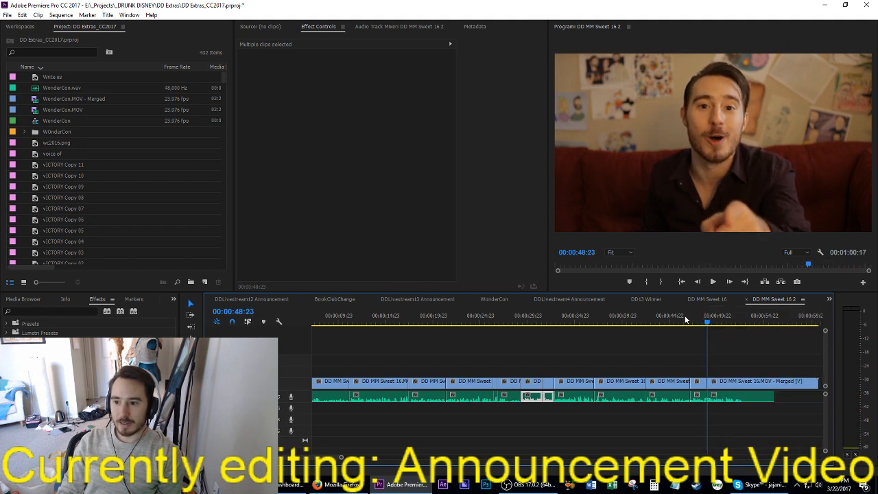
Step: Play through the final line, extract everything after 00:00:52:17, and save the project
key("Up")
key("space")
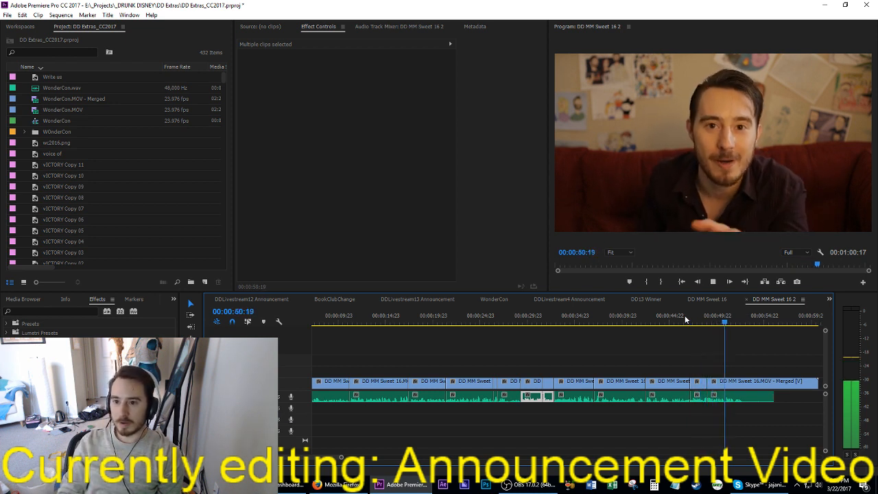
key("space")
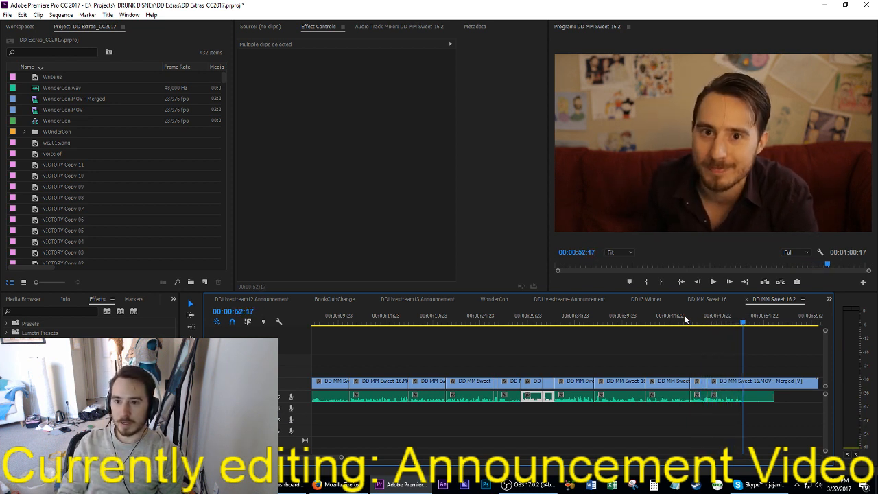
key("i")
key("apostrophe")
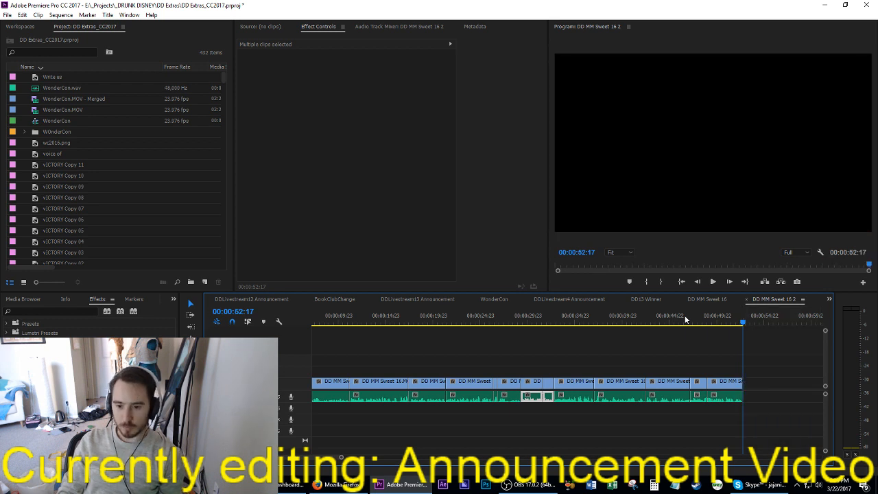
key("ctrl+s")
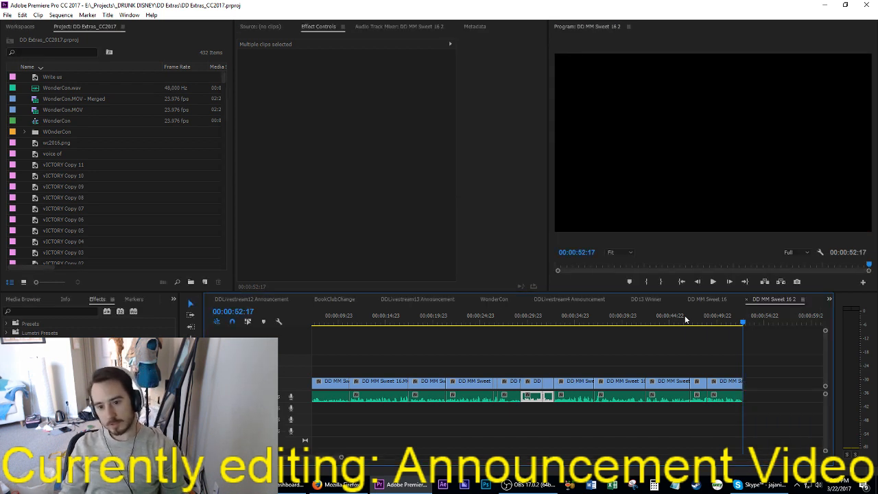
Step: Select all the clips in the sequence, raise their audio gain with a relative adjustment, and save the project
key("ctrl+a")
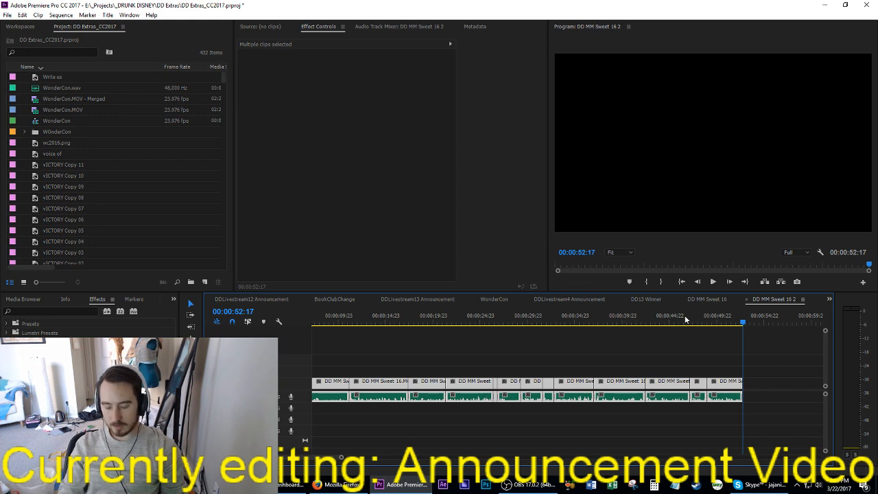
key("Home")
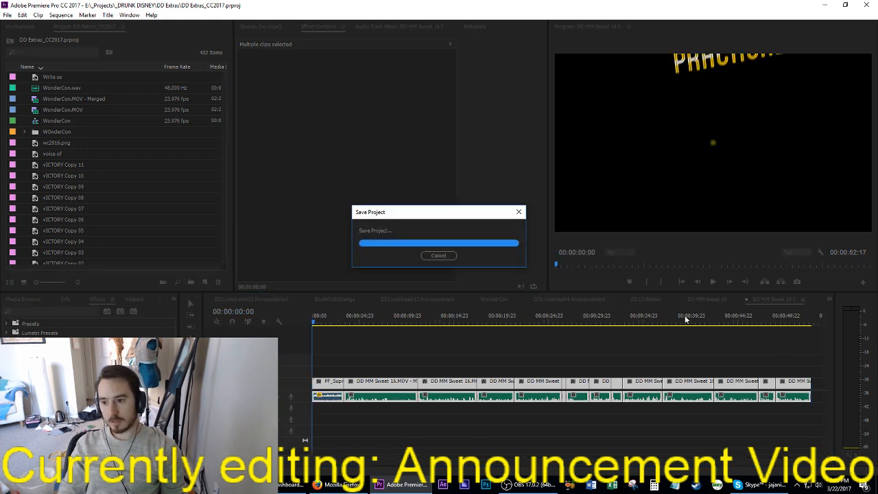
key("space")
key("space")
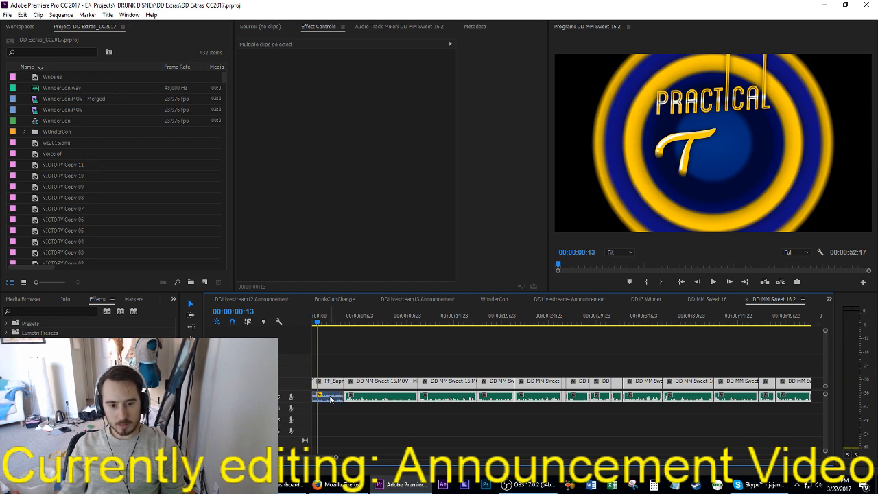
key("g")
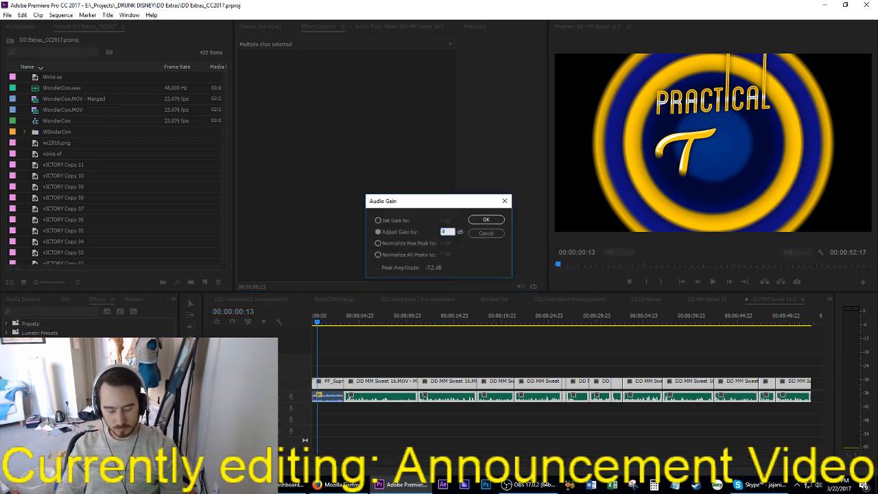
key("Return")
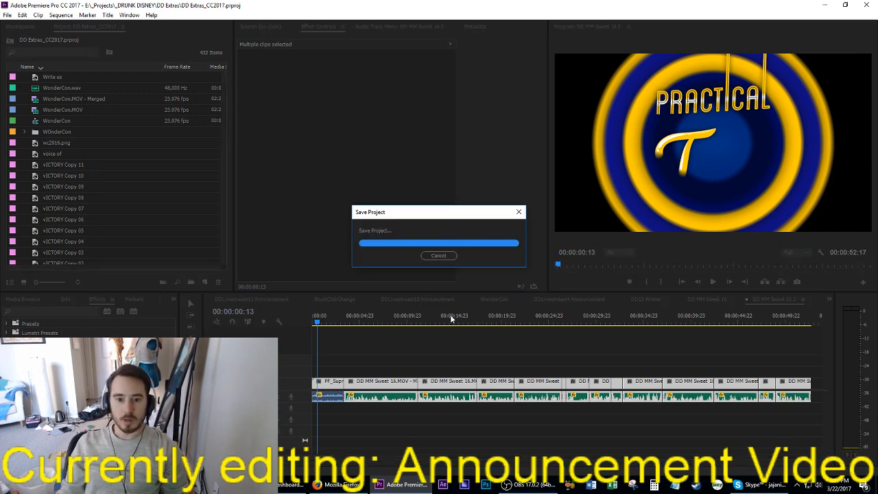
Step: Copy the ES_Straight Out The Basement music from DD MM Sweet 16 into DD MM Sweet 16 2, on the audio track below the dialogue after the intro
left_click(714, 297)
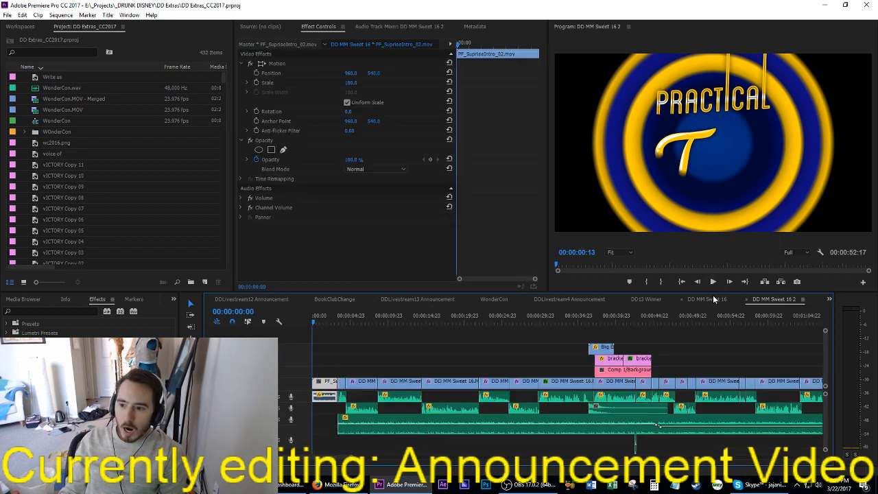
left_click(375, 433)
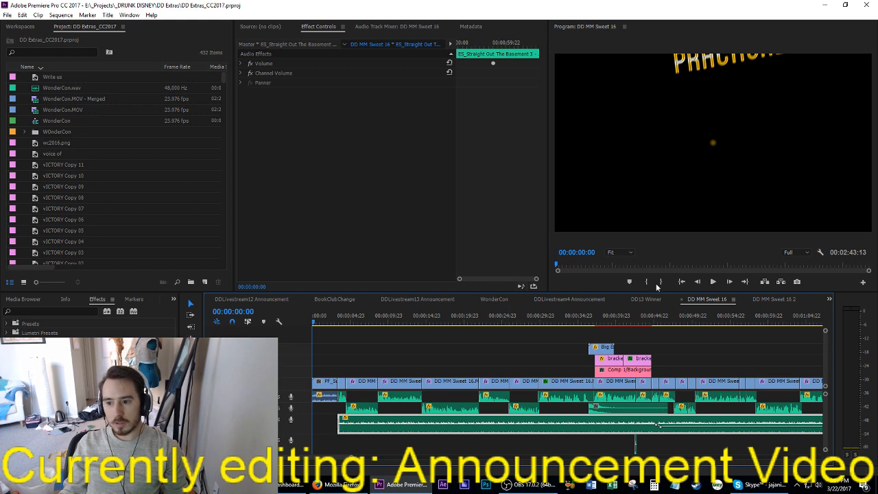
left_click(769, 299)
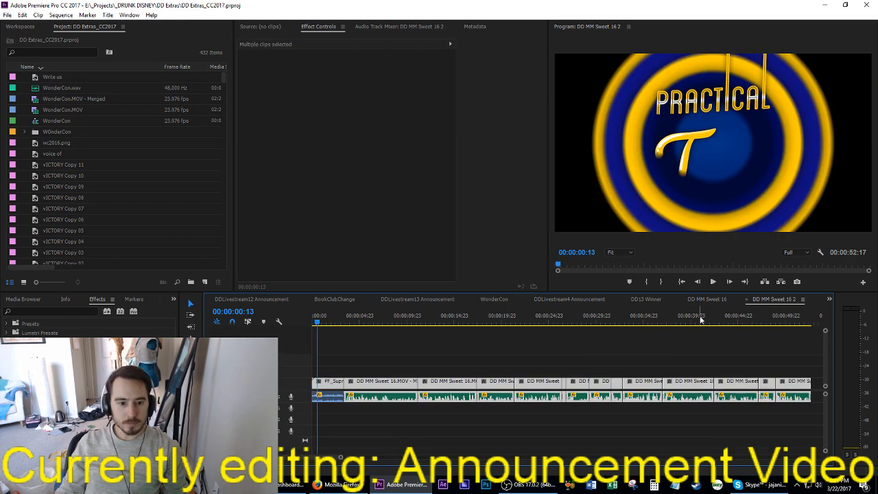
key("Down")
key("ctrl+v")
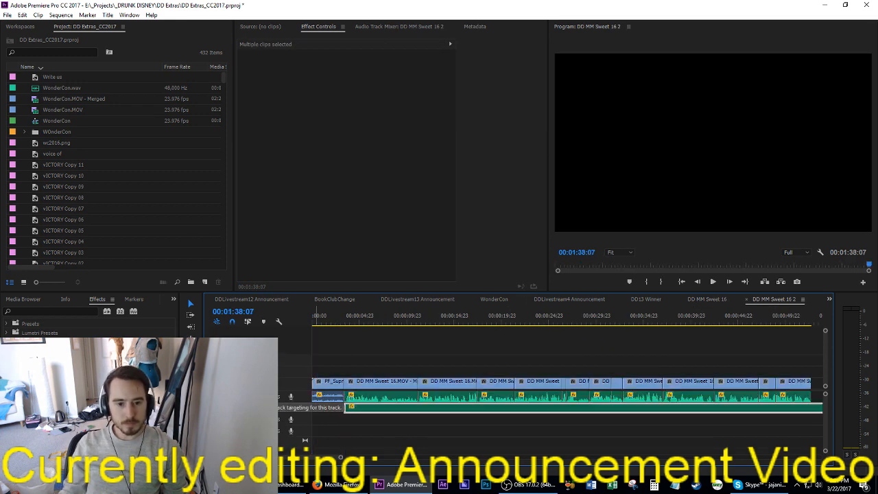
key("Up")
key("Up")
key("Up")
key("Up")
key("Up")
key("Up")
key("Up")
key("Up")
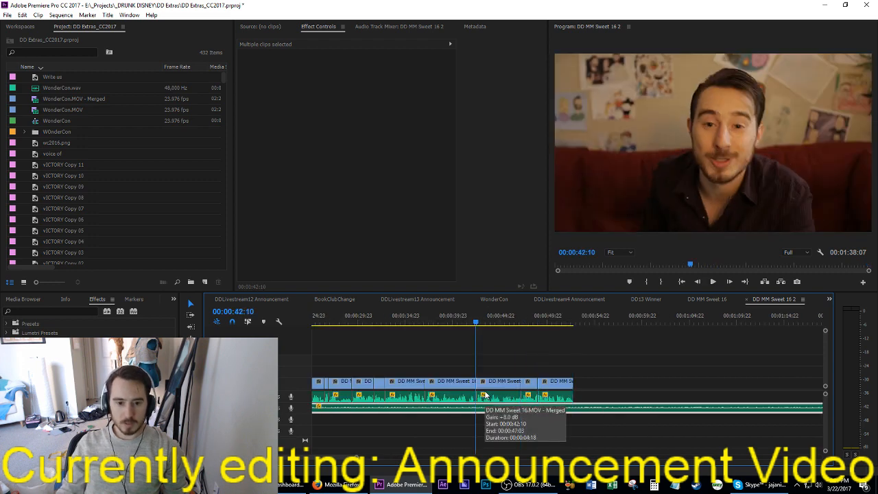
key("Home")
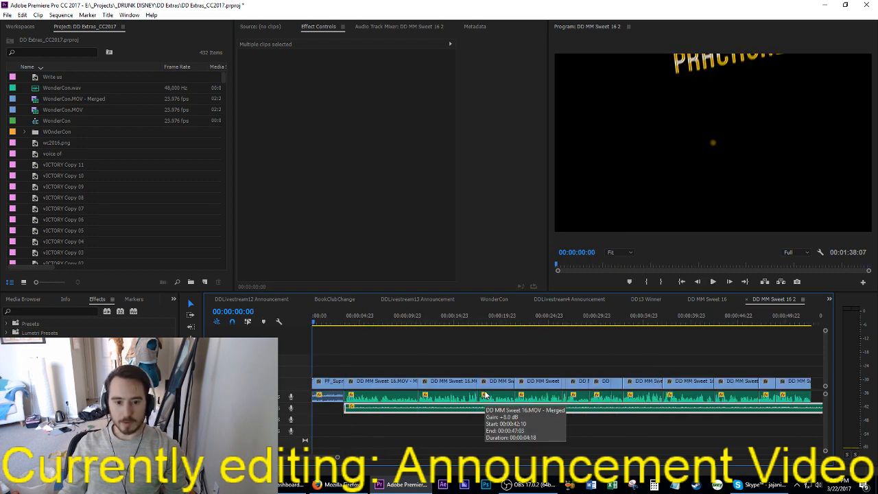
key("ctrl+s")
Step: Copy the Three-Way Color Corrector from a DD MM Sweet 16 clip onto all the talking clips in DD MM Sweet 16 2, and save the project
left_click(714, 299)
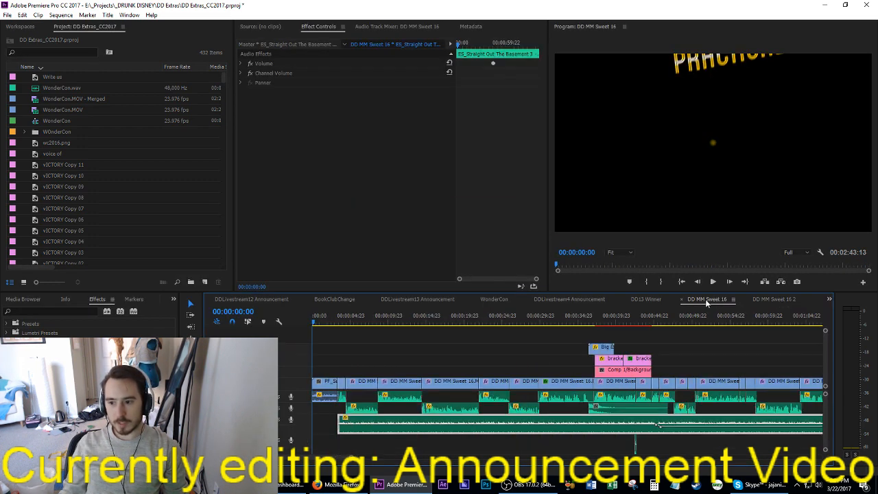
left_click(552, 382)
left_click(519, 319)
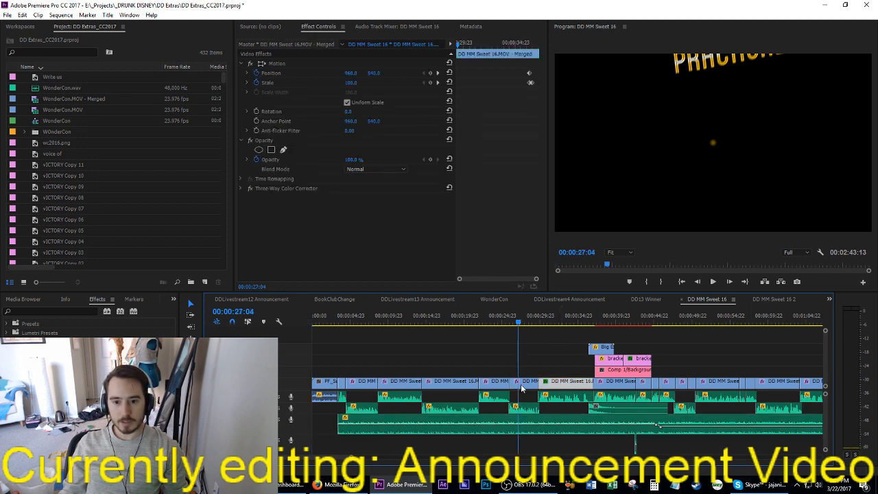
left_click(520, 384)
left_click(274, 188)
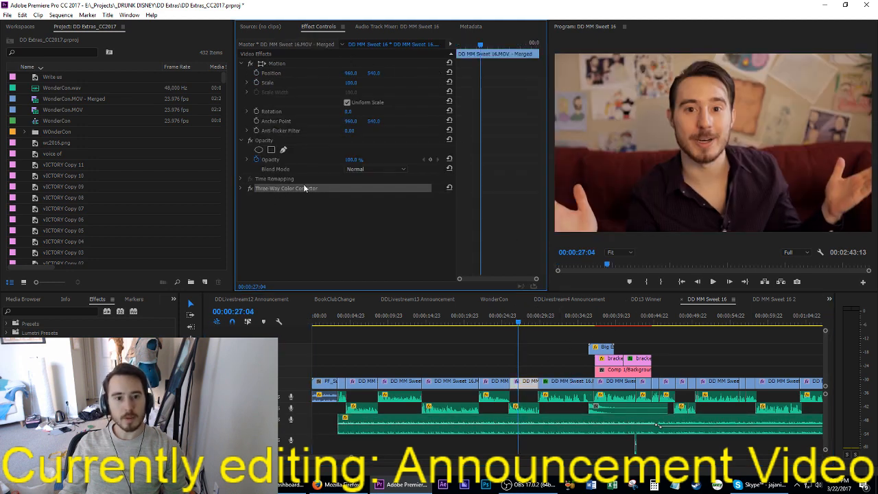
left_click(767, 301)
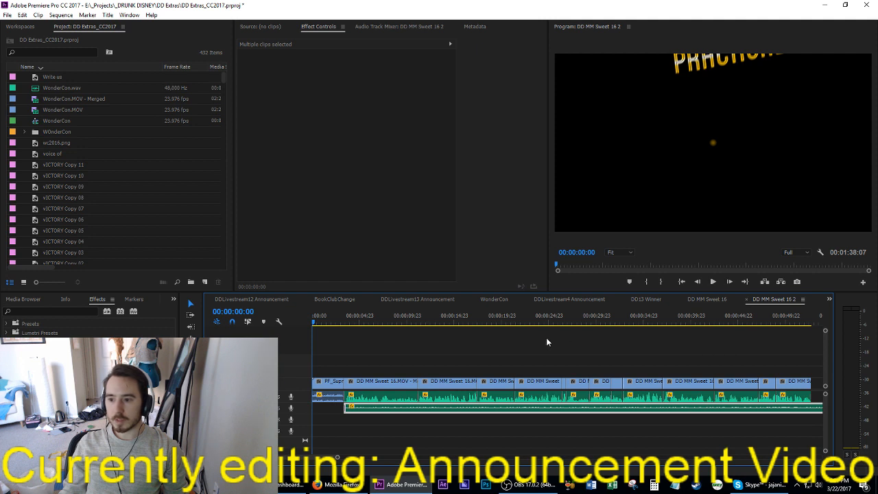
key("minus")
left_click_drag(722, 367, 345, 379)
key("ctrl+s")
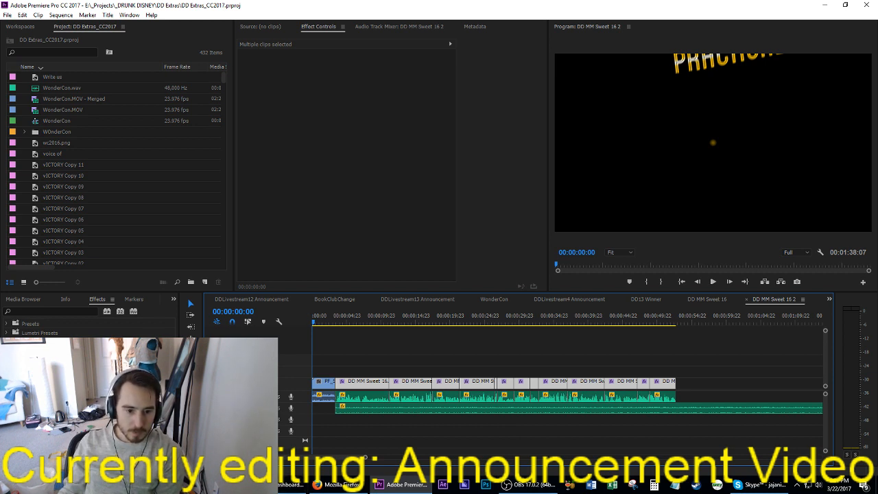
Step: Open DD MM Sweet 16.pdf from the Downloads folder and decline opening the recovered documents
mouse_move(292, 488)
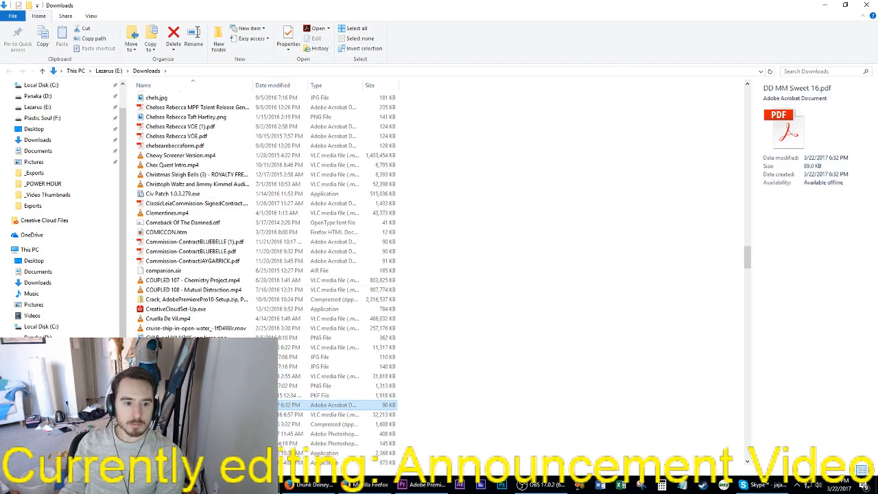
double_click(233, 404)
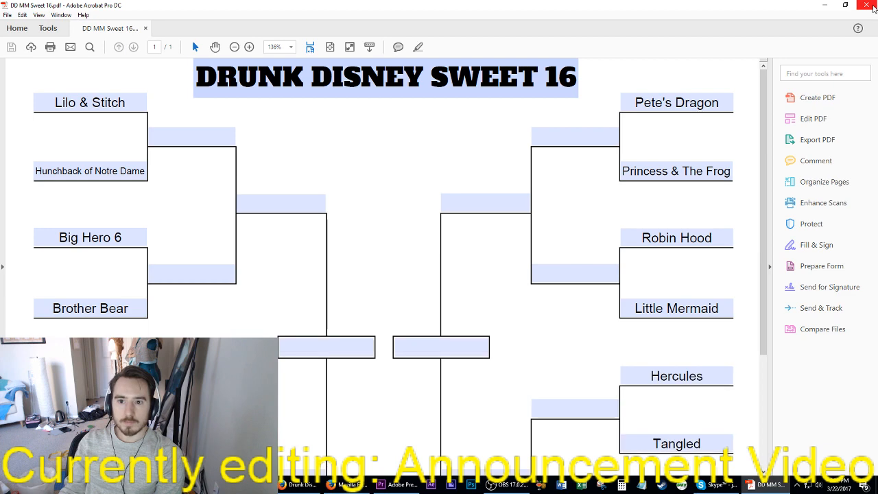
left_click(870, 8)
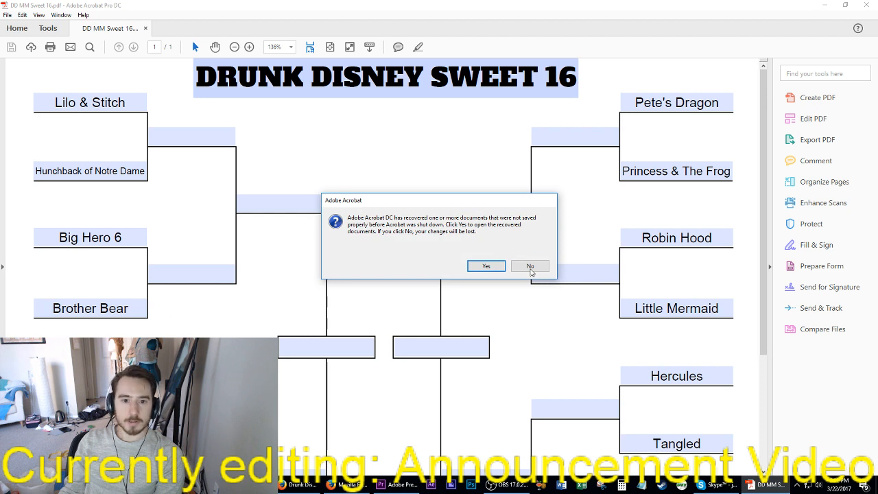
left_click(539, 267)
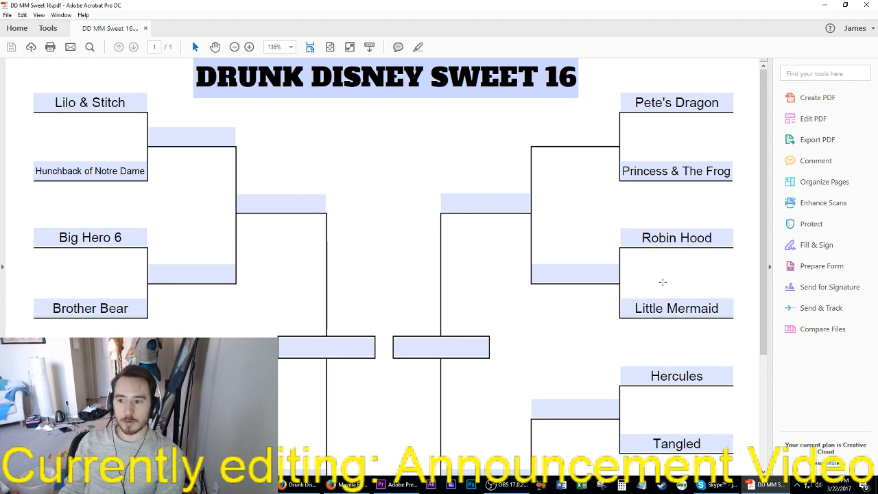
Step: Check the blank round and winner fields throughout the bracket form, close the PDF, and return to the Premiere Pro project
left_click(567, 135)
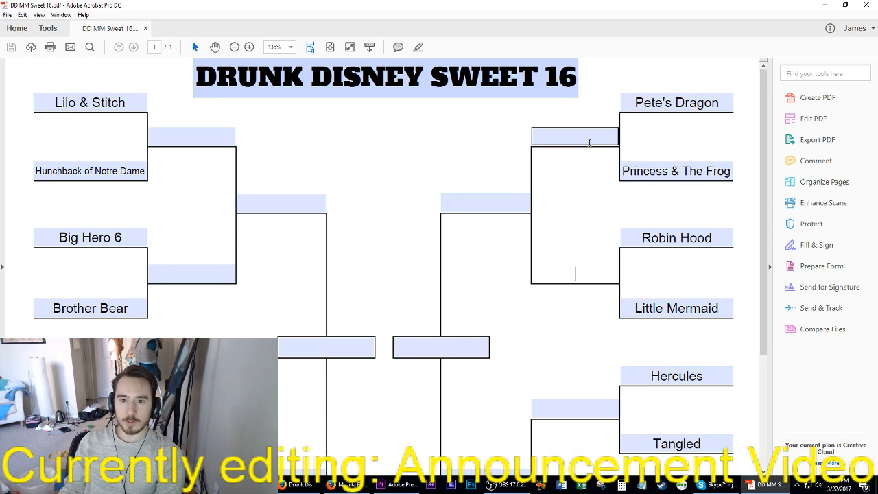
left_click(584, 272)
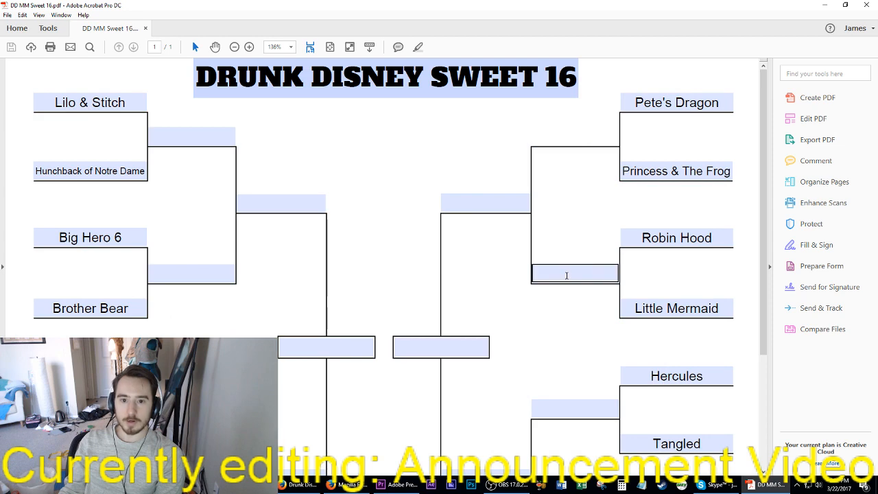
key("Tab")
scroll(578, 324, "down", 3)
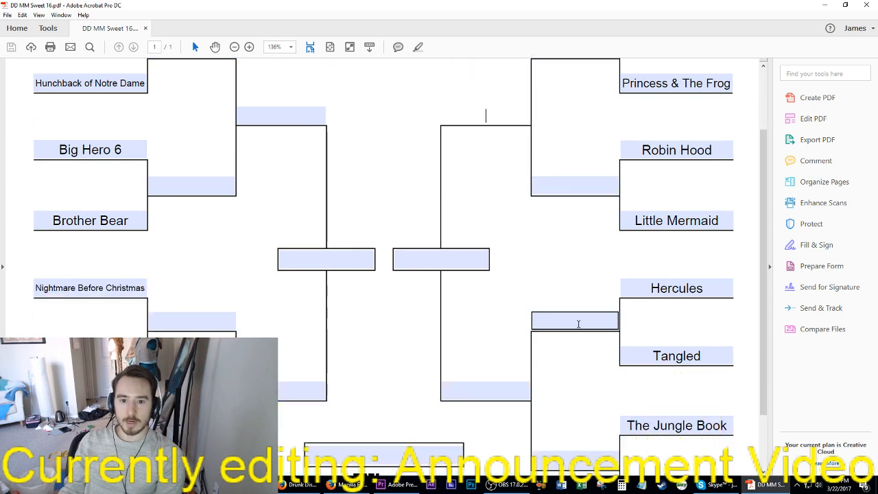
scroll(578, 323, "down", 3)
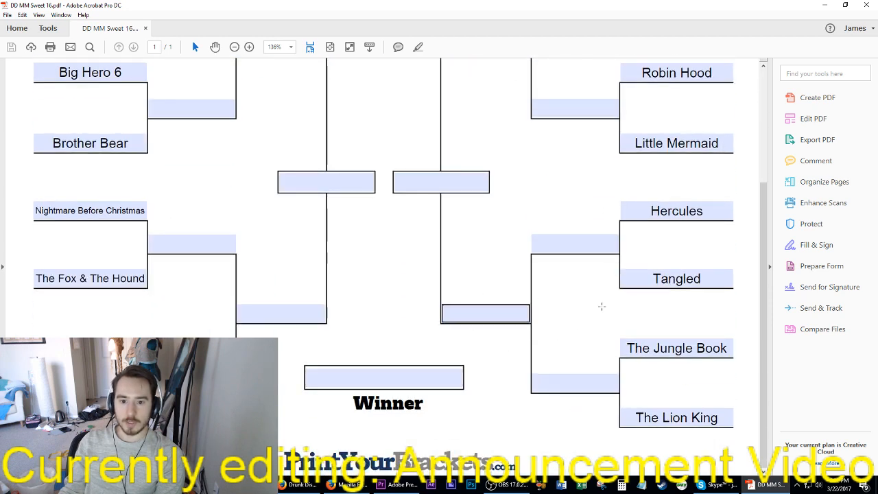
scroll(602, 307, "up", 4)
left_click(317, 310)
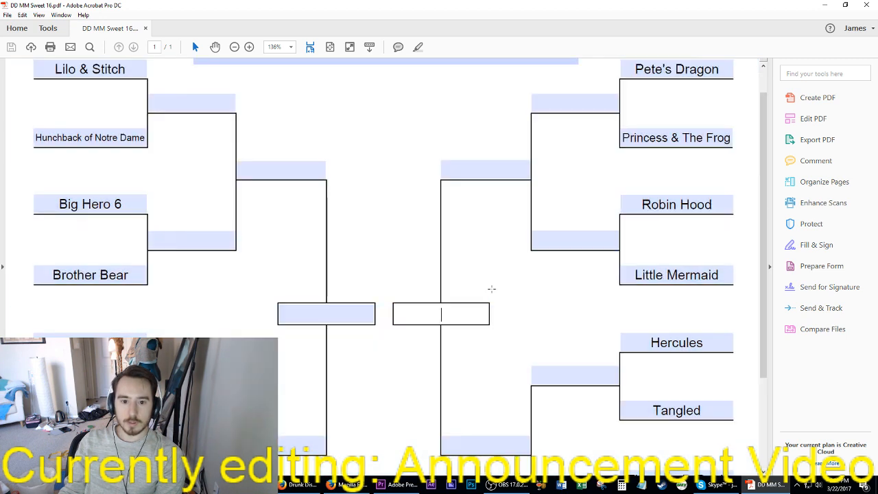
scroll(480, 302, "down", 4)
left_click(367, 376)
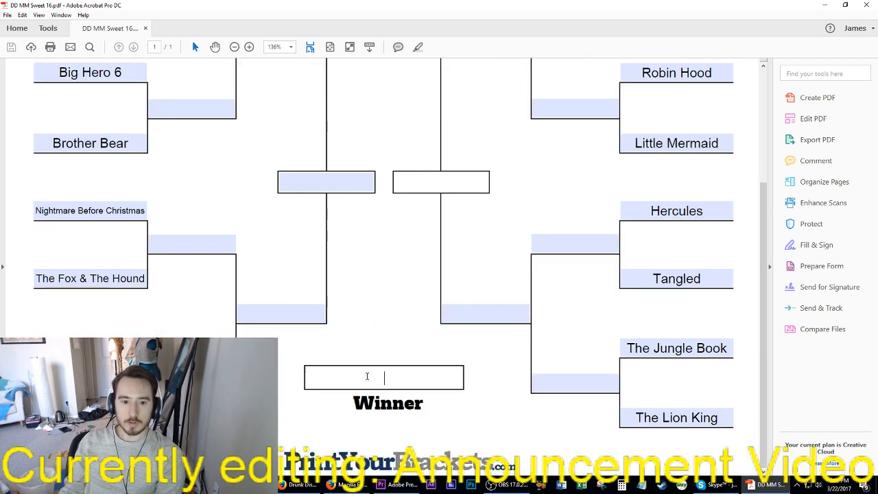
scroll(432, 268, "up", 5)
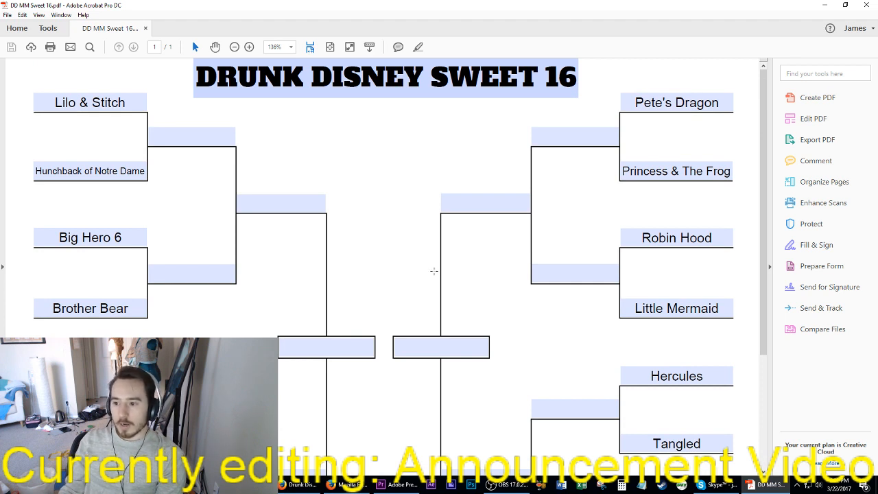
left_click(485, 204)
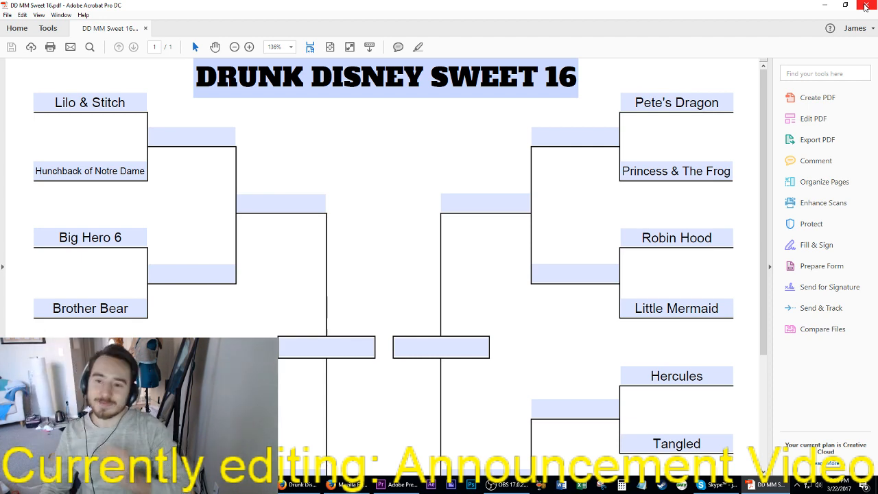
left_click(866, 5)
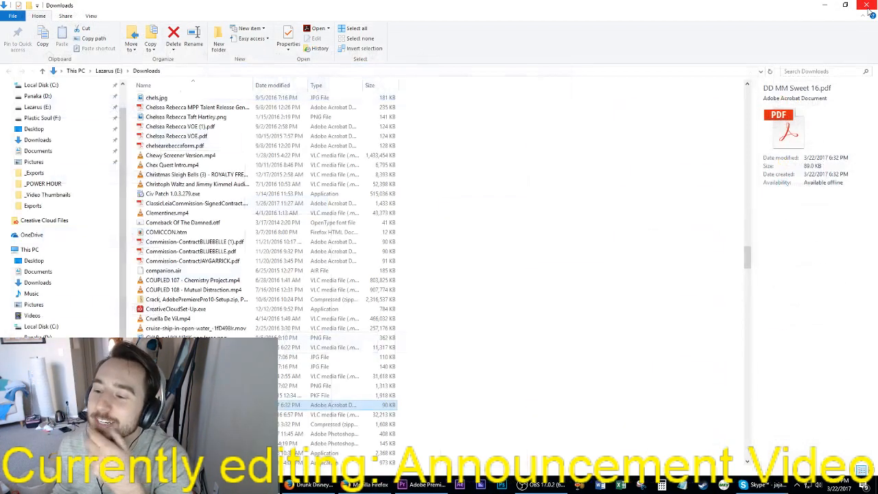
left_click(824, 4)
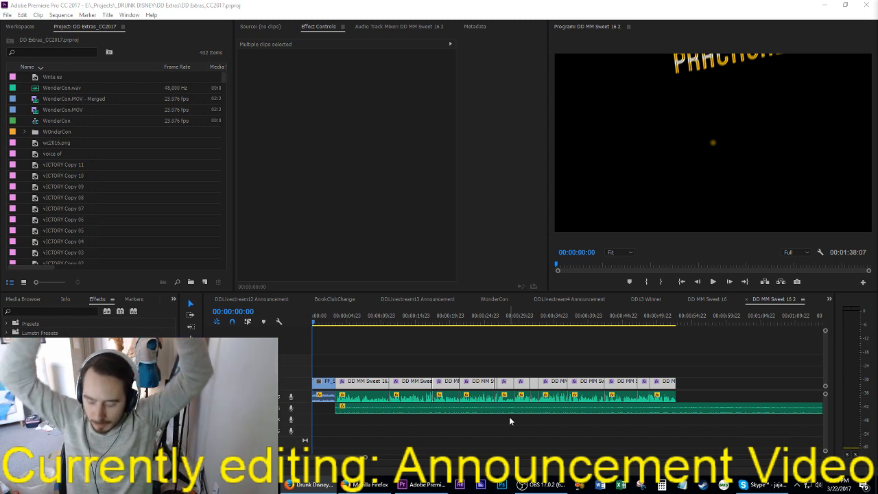
Step: Play DD MM Sweet 16 2 from the start and replay the passage before 00:00:13:10 to park the playhead there
left_click(529, 366)
key("space")
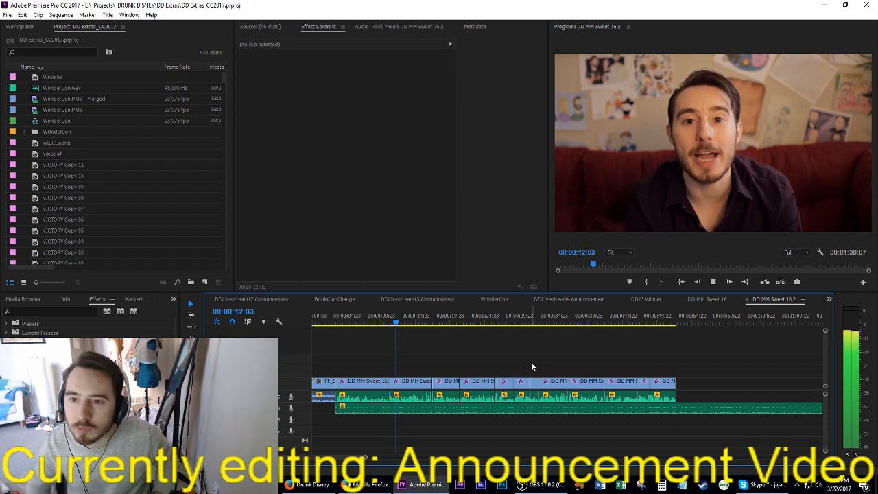
key("space")
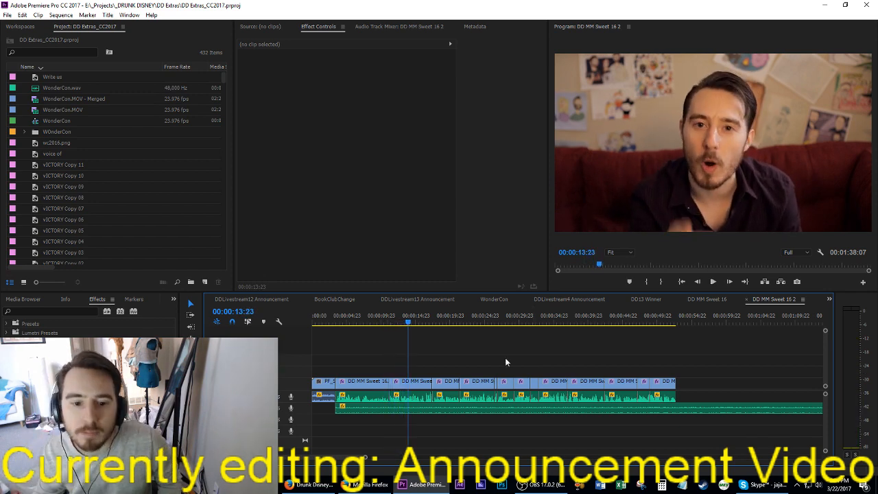
left_click(387, 321)
key("space")
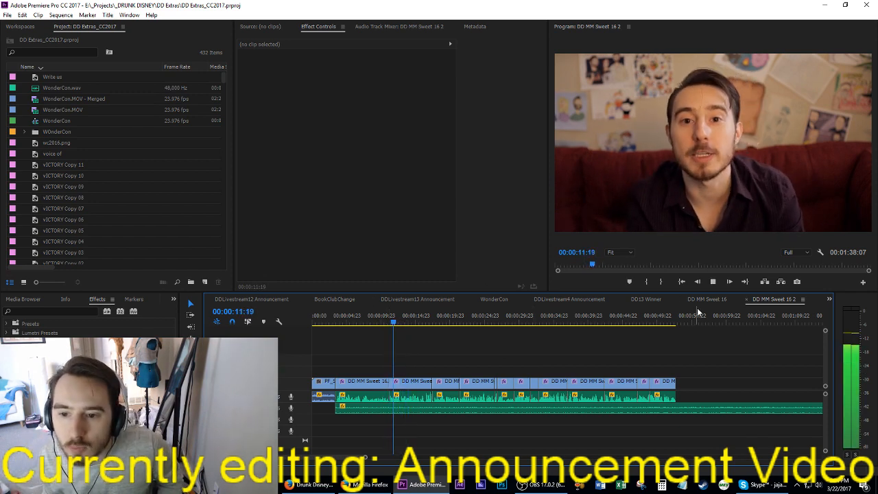
left_click(713, 299)
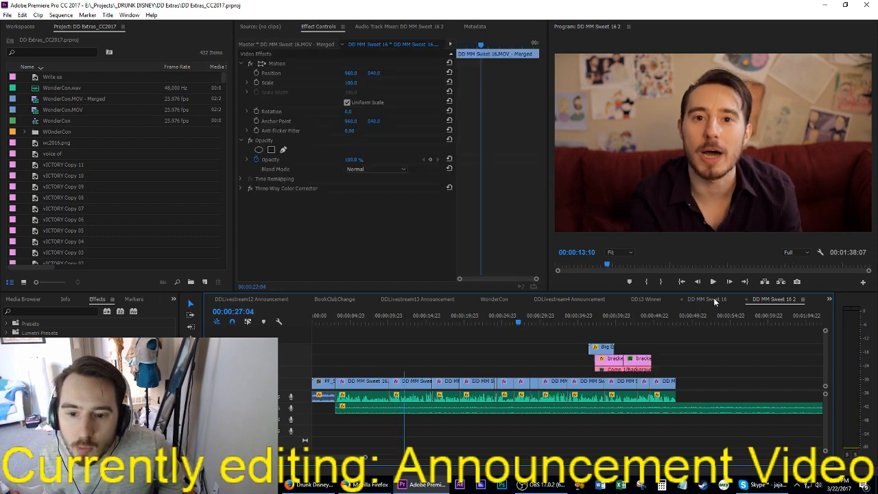
scroll(671, 346, "down", 10)
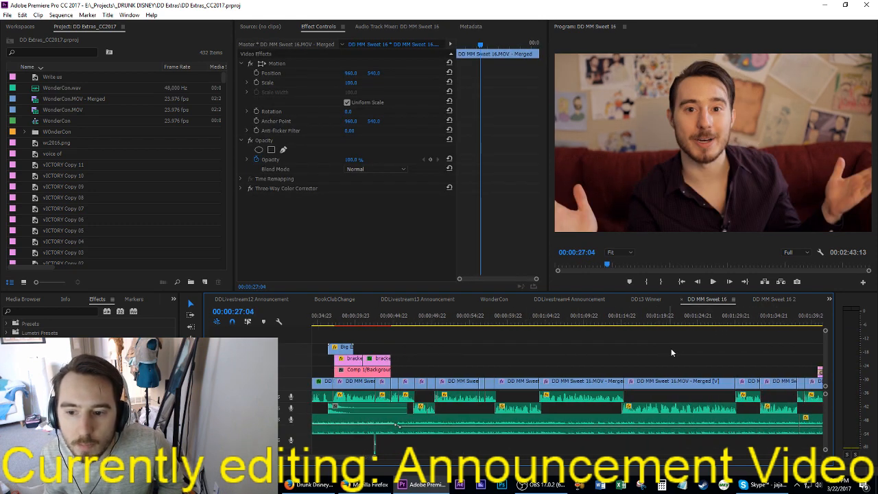
scroll(620, 332, "down", 2)
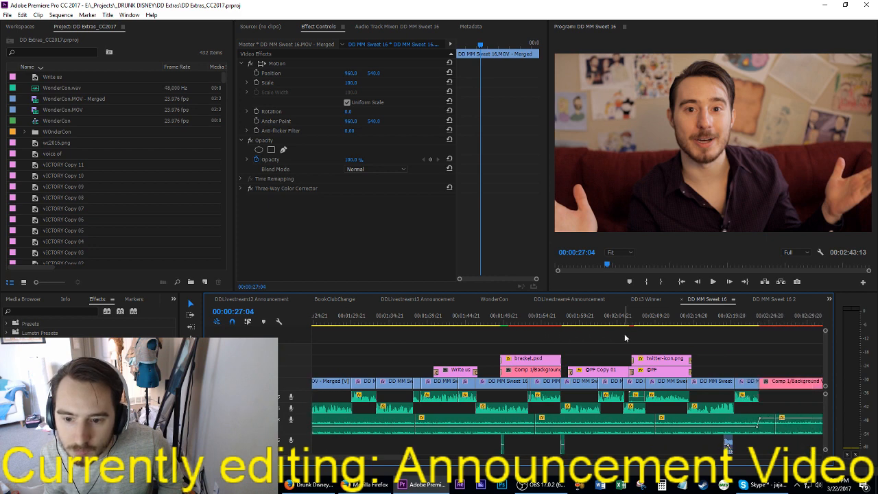
left_click(601, 319)
left_click_drag(602, 322, 686, 371)
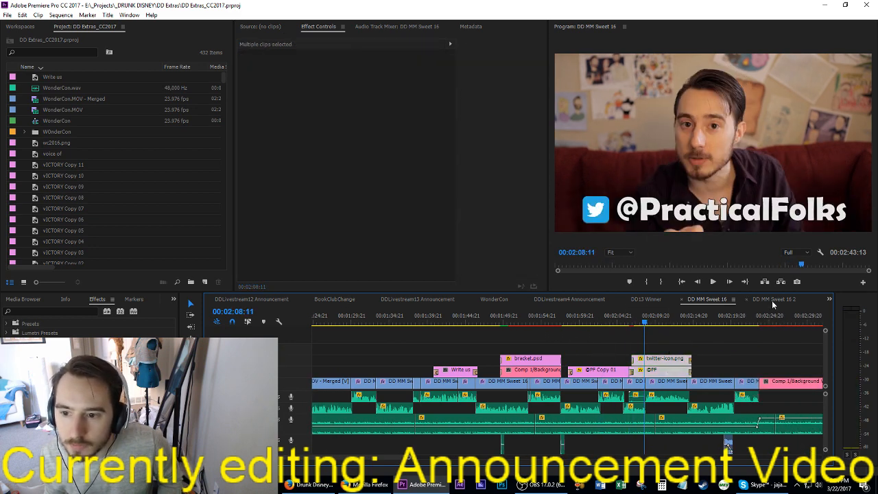
left_click(772, 301)
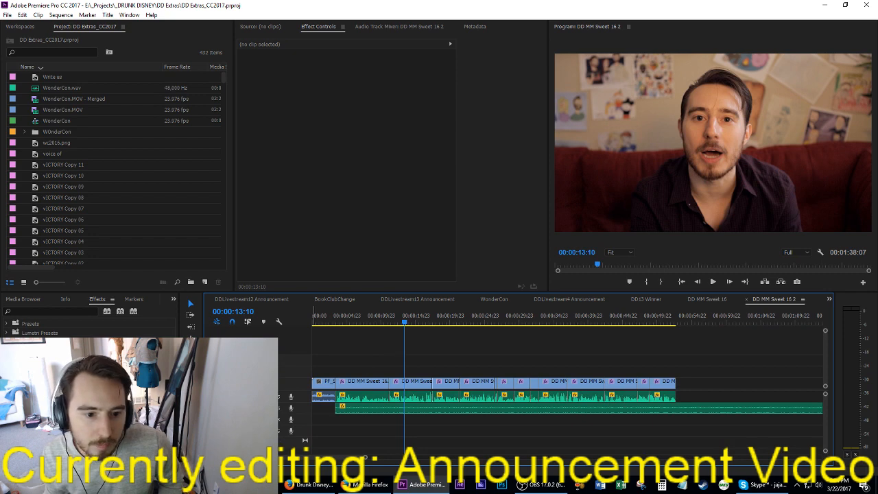
key("ctrl+v")
key("j")
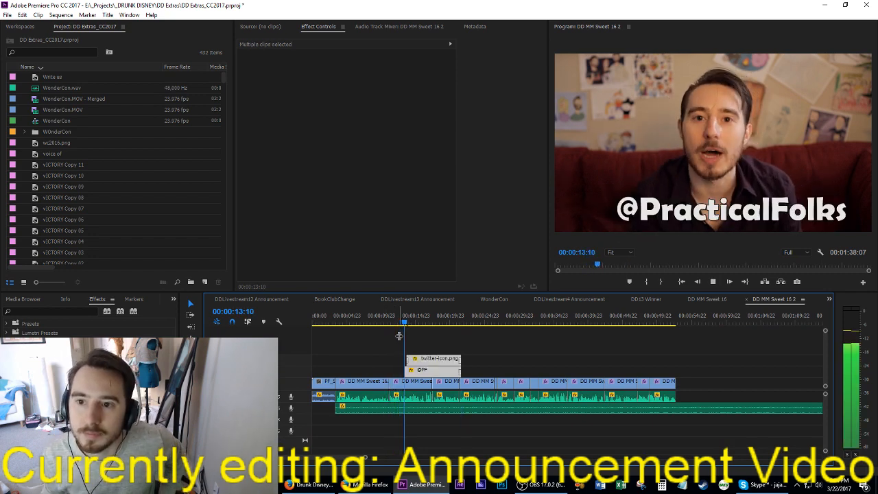
key("space")
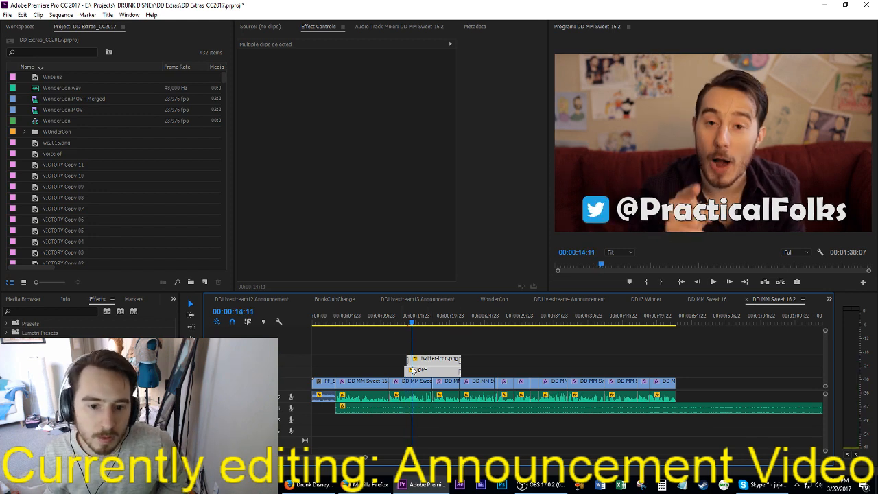
scroll(406, 369, "up", 5)
left_click(406, 356)
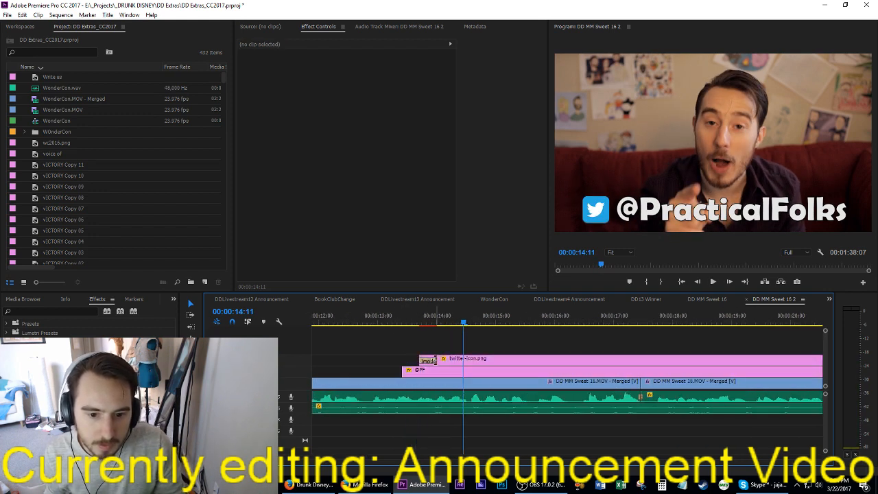
left_click_drag(434, 360, 402, 360)
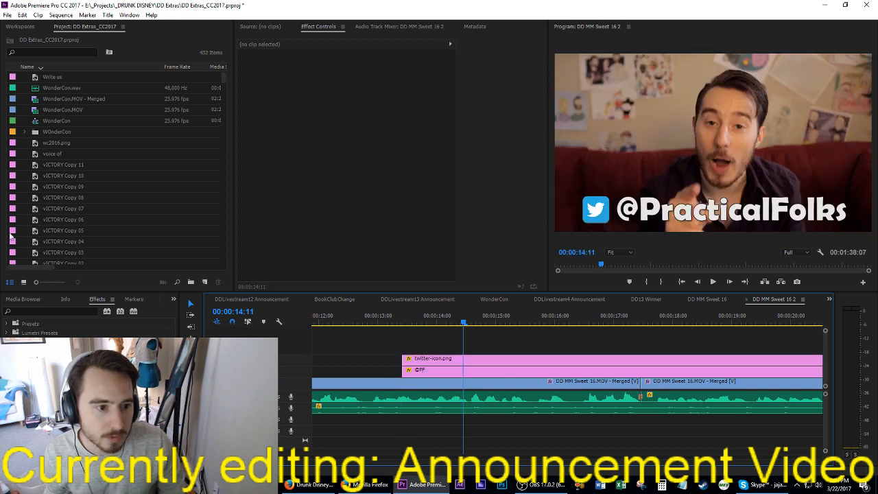
Step: Add a Cross Dissolve to the start of the twitter-icon.png clip and shorten it to 14 frames
left_click(29, 311)
type("diss")
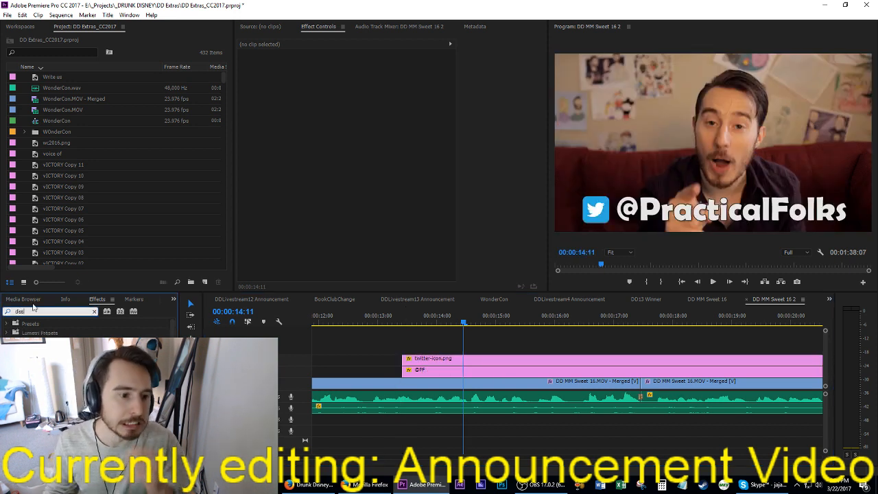
left_click_drag(55, 397, 409, 361)
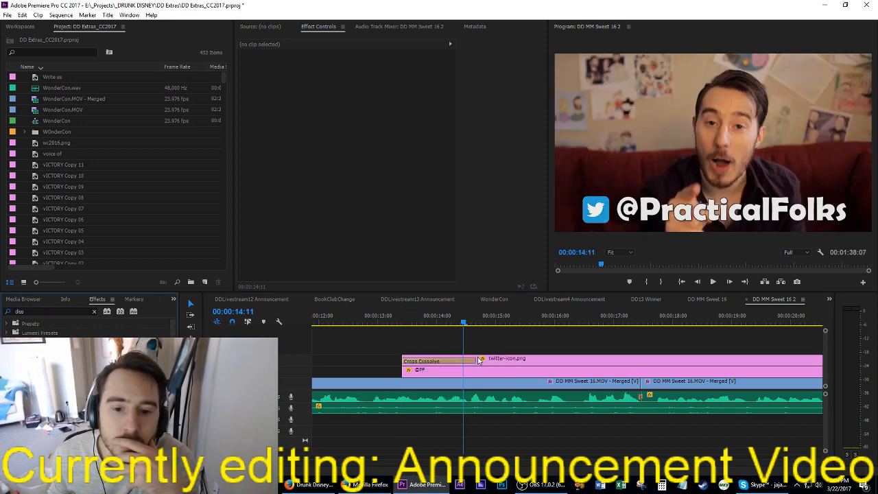
left_click_drag(475, 361, 438, 363)
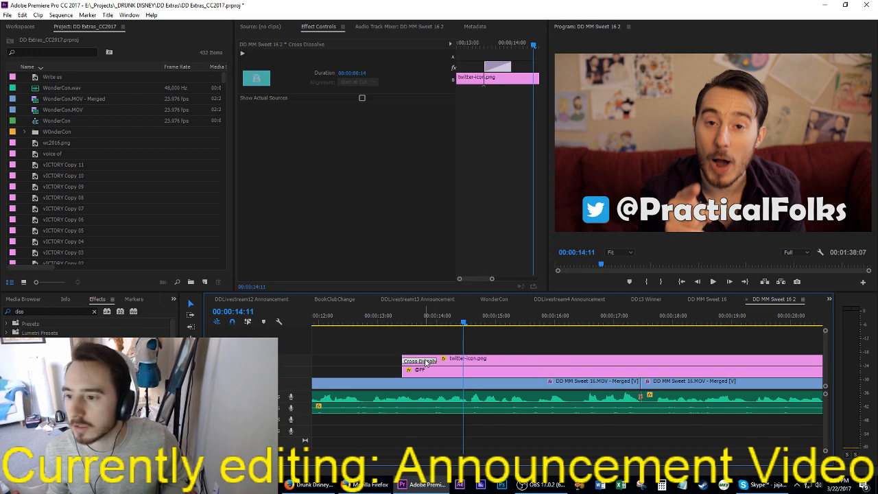
key("ctrl+c")
left_click(402, 371)
key("ctrl+v")
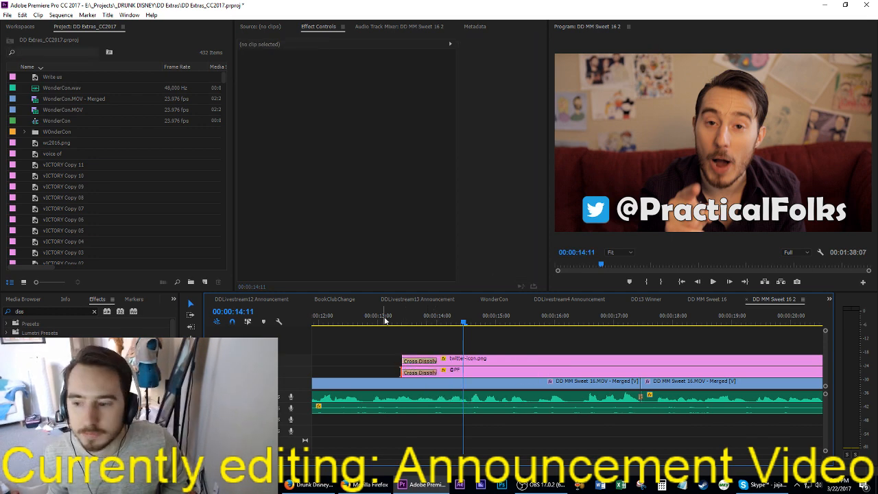
key("ctrl+s")
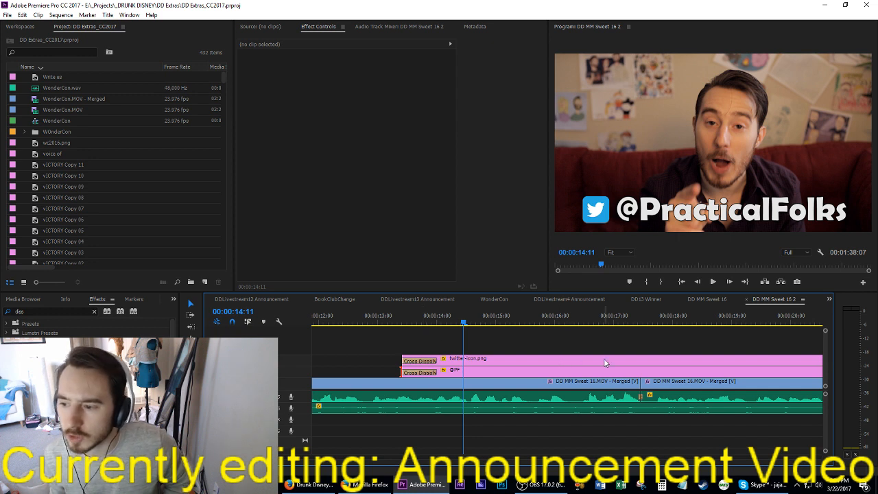
key("ctrl+s")
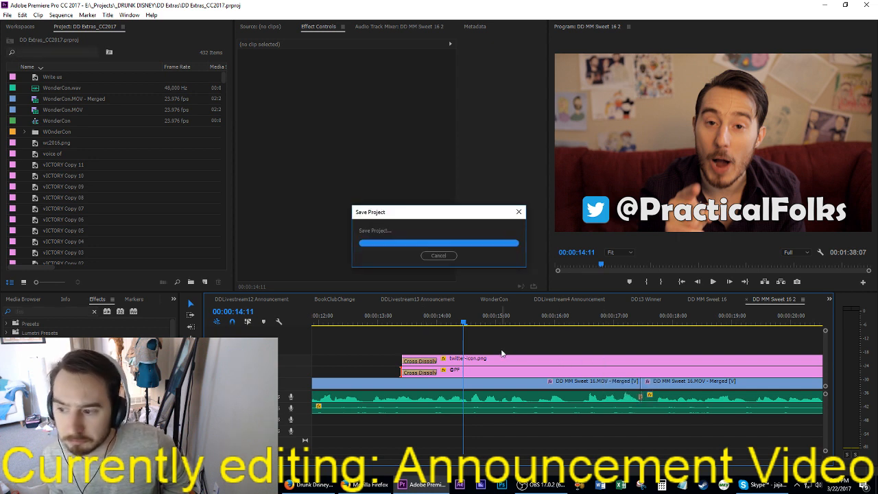
Step: Play the sequence from 00:00:12:13 to about 00:00:20:08 to check the Twitter graphics with their fade-in
left_click(351, 317)
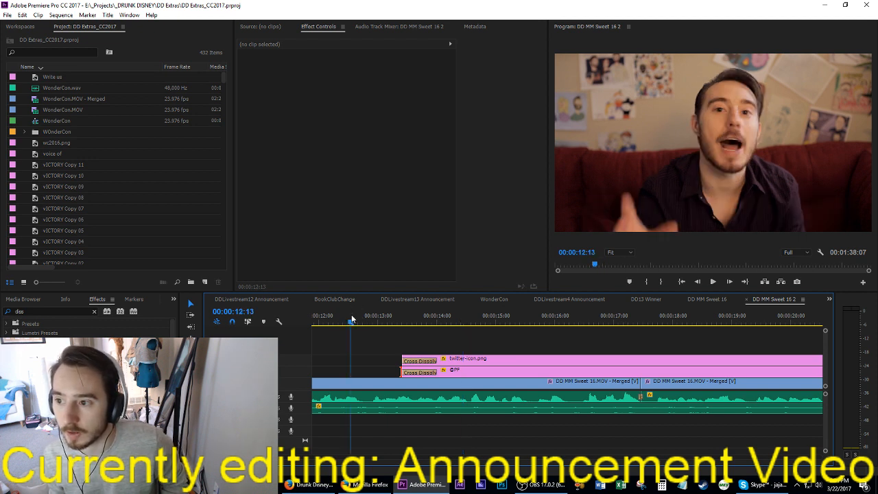
key("space")
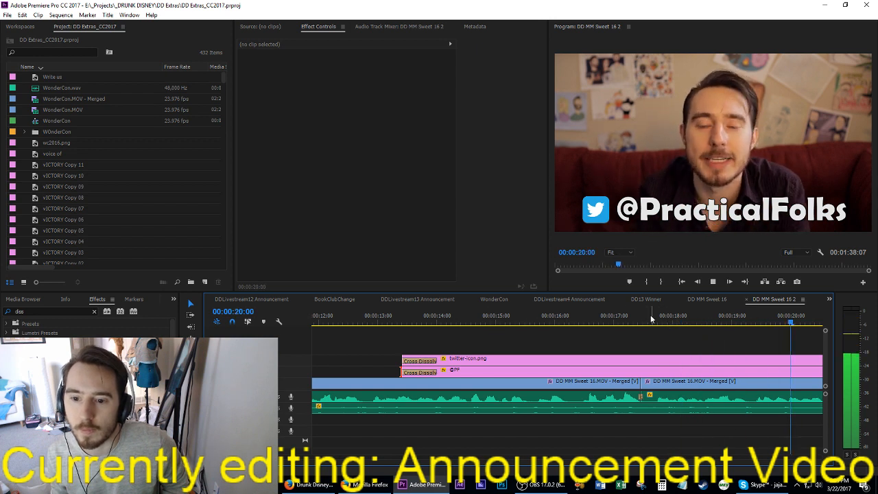
key("space")
scroll(620, 341, "left", 6)
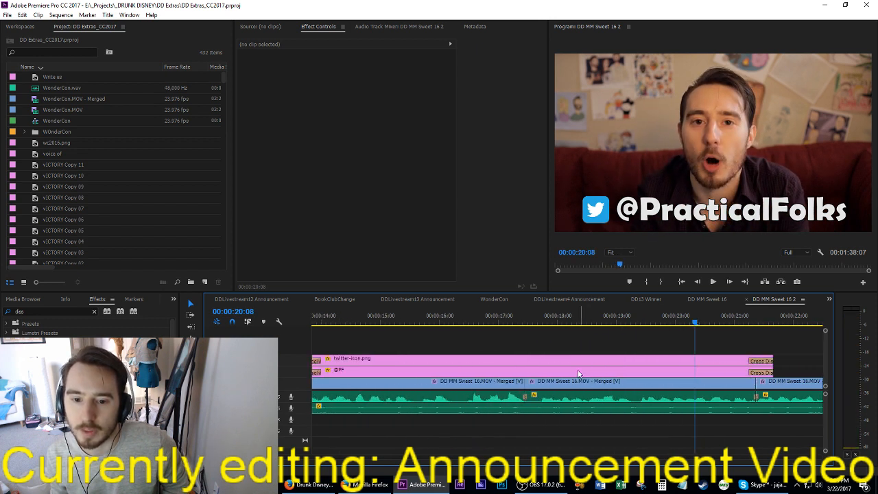
Step: Split the main video clip beneath the Twitter graphics at 00:00:16:13, 00:00:16:20 and 00:00:17:04
left_click_drag(467, 323, 466, 328)
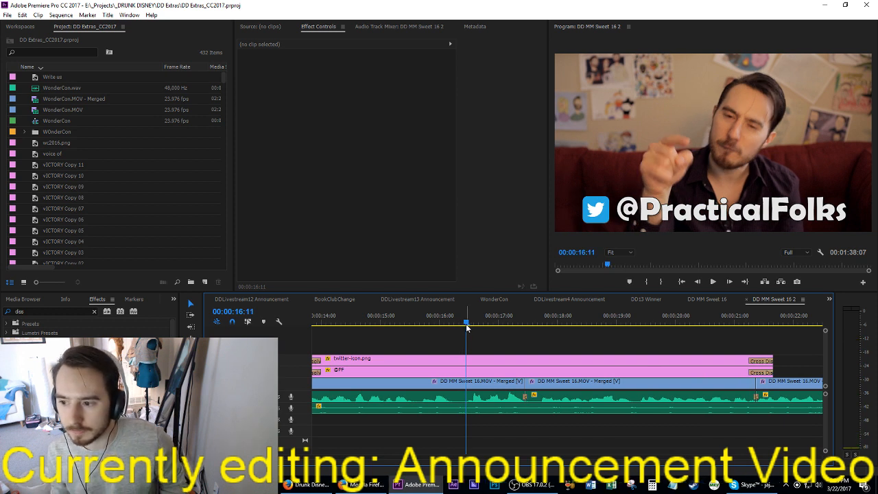
key("Right")
key("Right")
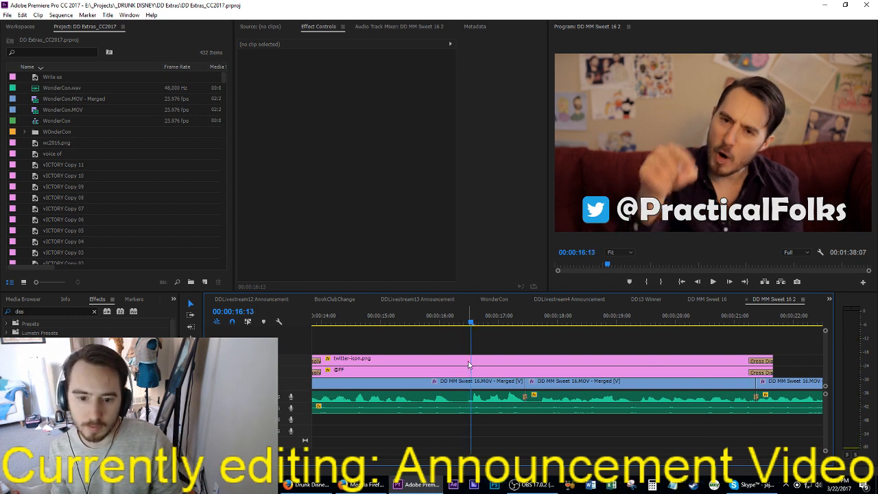
key("c")
left_click(475, 382)
key("space")
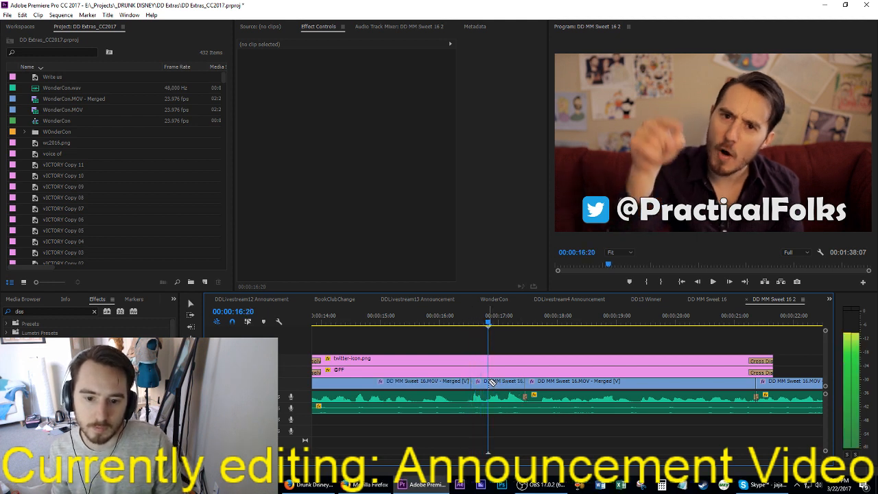
left_click(491, 382)
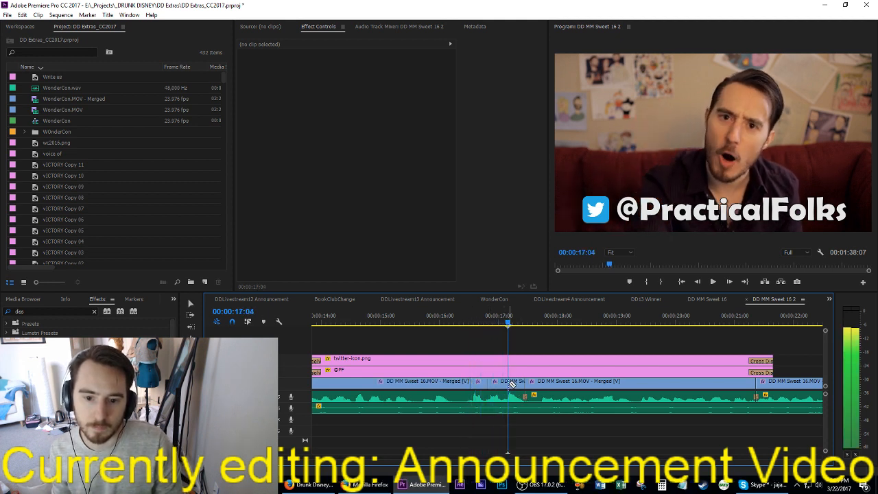
left_click(510, 382)
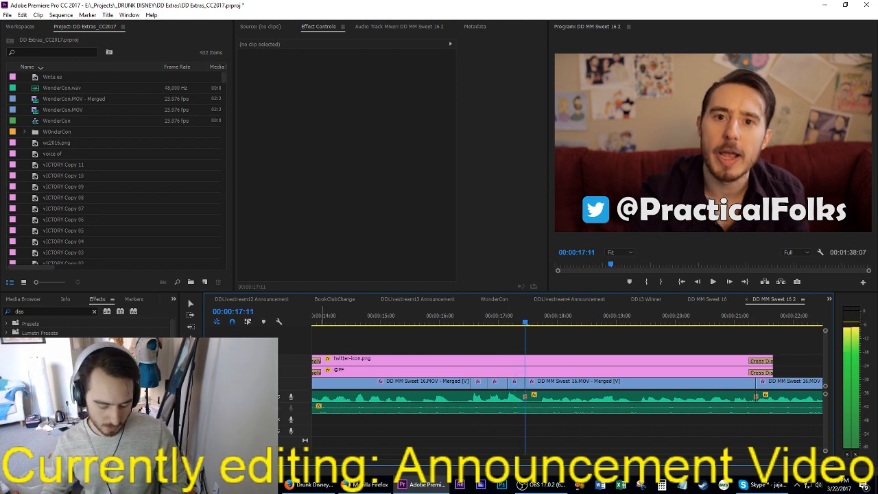
Step: Mark the few frames starting at 00:00:17:11 with in and out points and extract them, closing the gap
key("i")
key("space")
key("space")
key("Left")
key("o")
key("apostrophe")
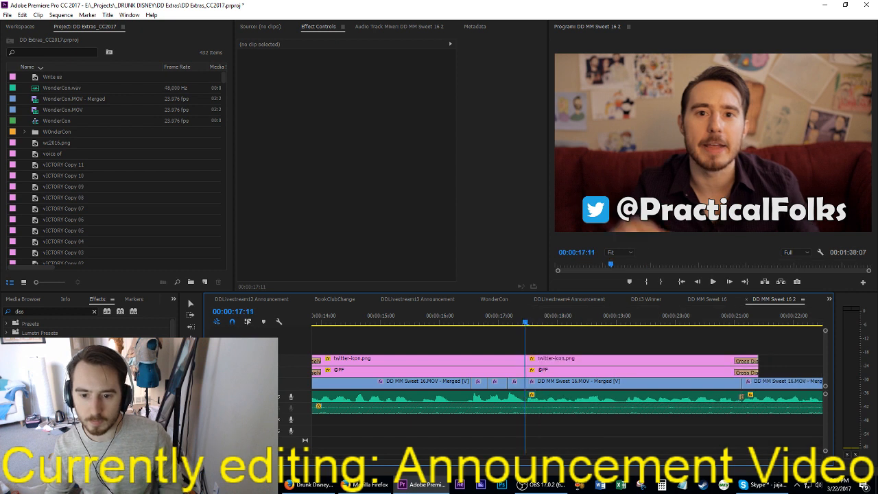
Step: Play the start of the Twitter graphics from 00:00:13:10 and look over the clips that follow them
key("Up")
scroll(619, 399, "down", 3)
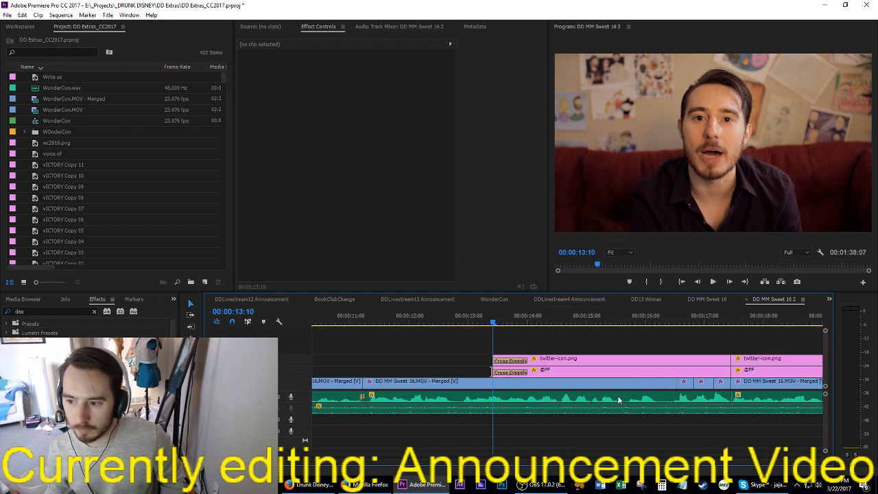
scroll(617, 395, "down", 3)
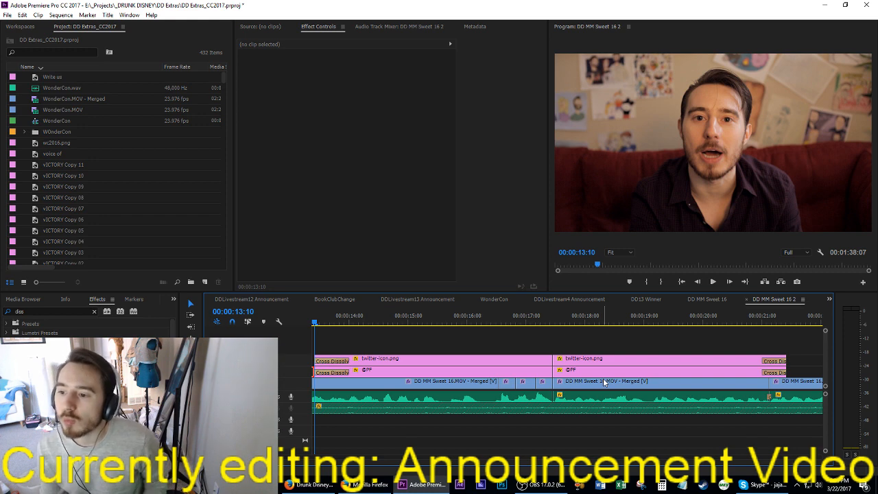
key("space")
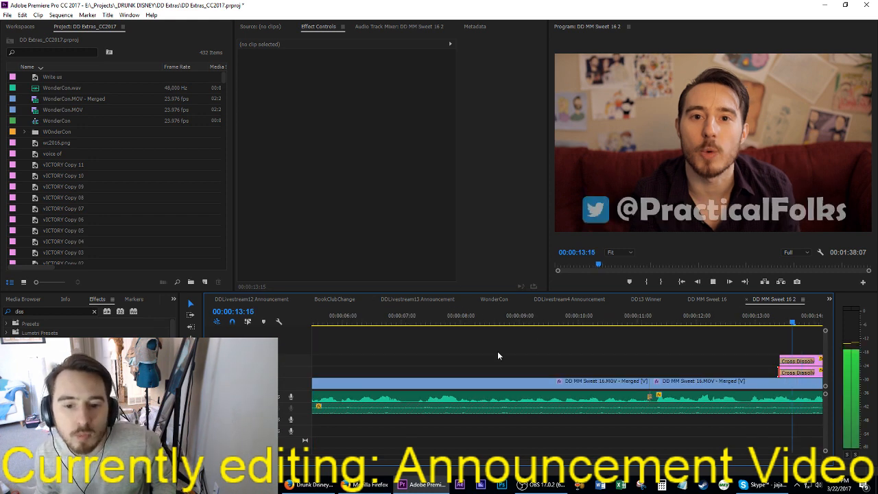
key("space")
scroll(669, 350, "down", 20)
scroll(681, 333, "down", 3)
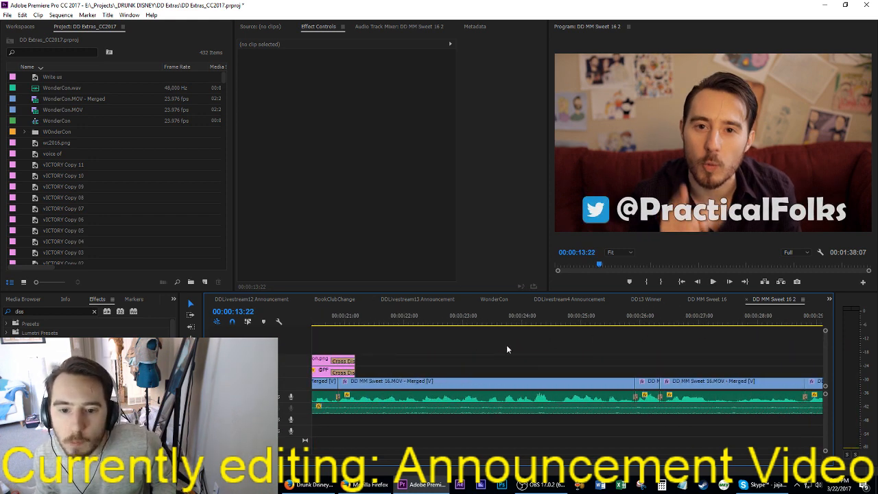
scroll(506, 344, "up", 10)
scroll(412, 350, "up", 2)
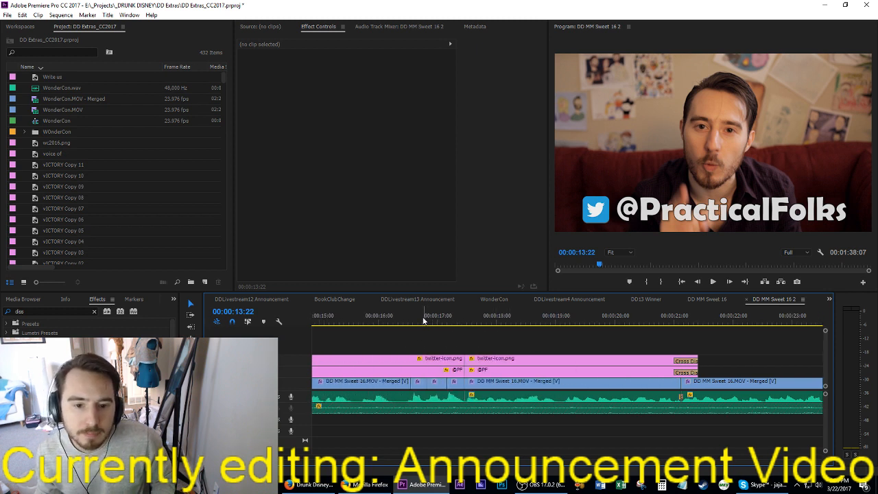
Step: Move the anchor point of the first short clip, at 00:00:16:17, onto the speaker's face
left_click(421, 321)
left_click(420, 380)
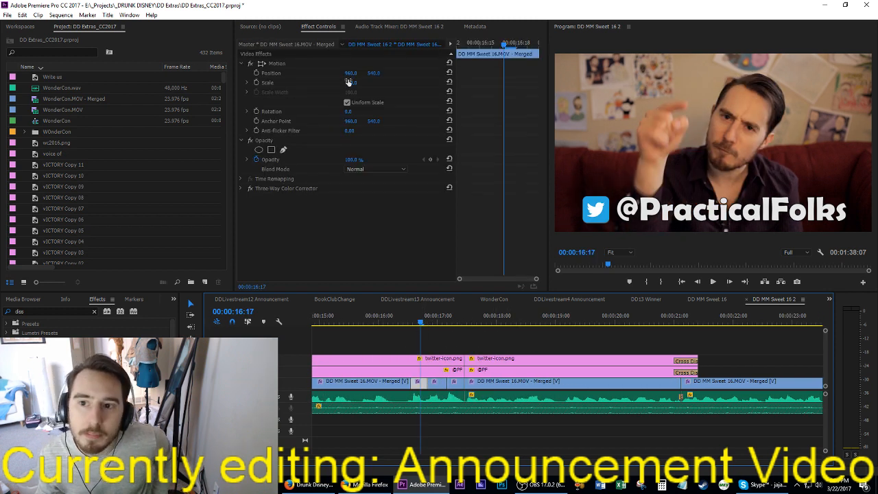
left_click(262, 120)
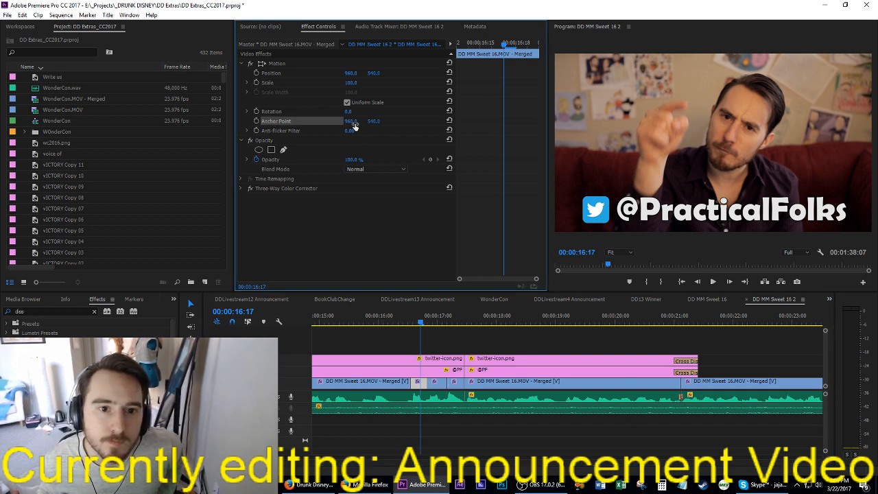
left_click(350, 122)
left_click(277, 66)
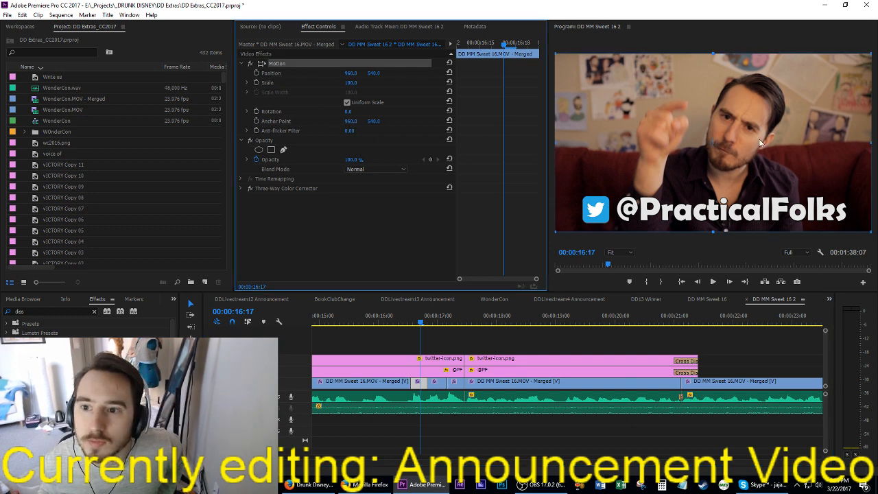
left_click_drag(714, 142, 739, 124)
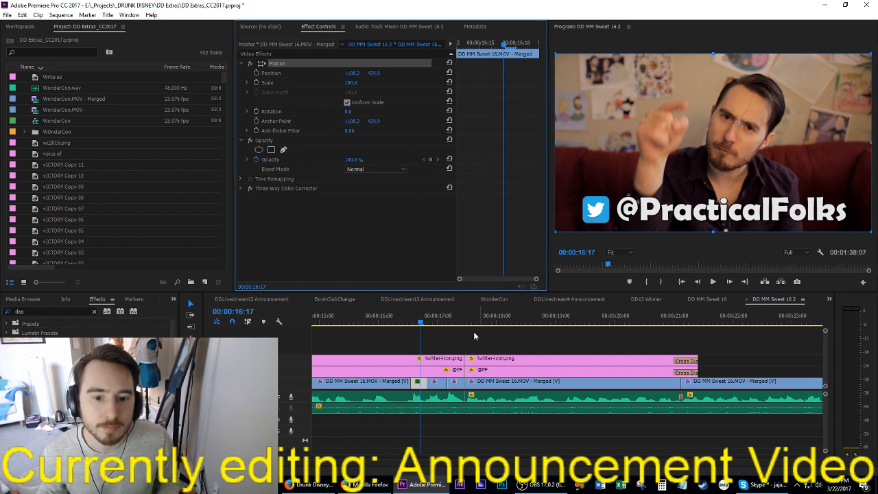
Step: Apply the first short clip's motion settings to the next two short clips, and scale the first one to 125
left_click(435, 382)
left_click(421, 383)
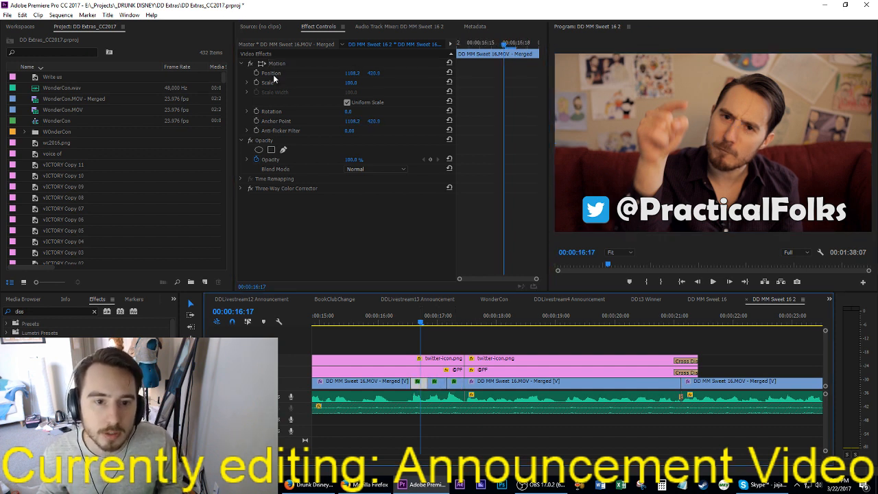
left_click_drag(351, 83, 364, 82)
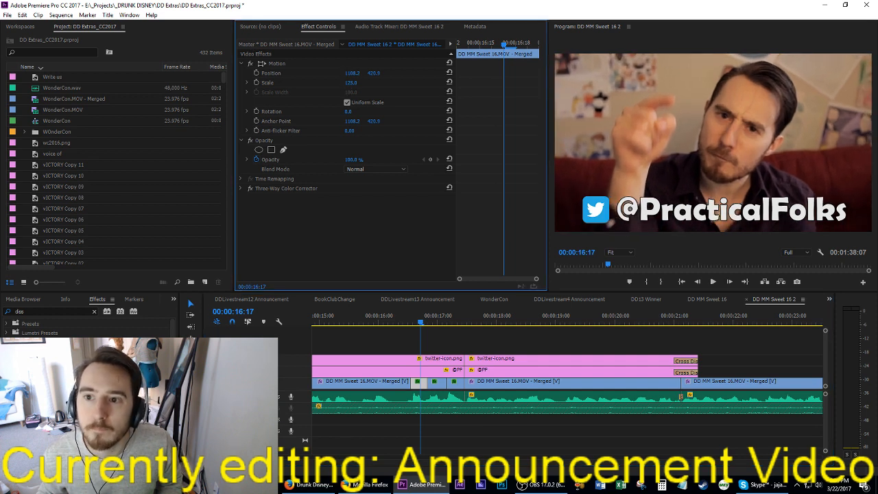
Step: Set the scale of the second short clip, starting at 00:00:16:20, to 150
left_click(441, 383)
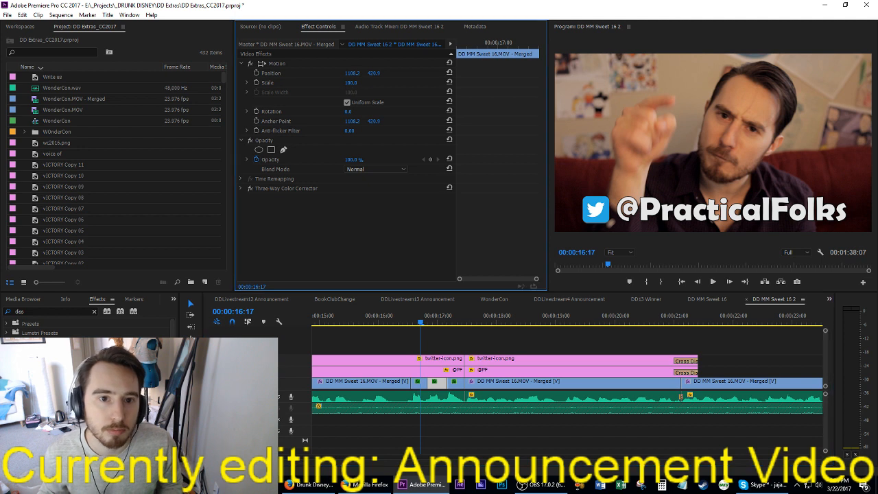
left_click(350, 83)
type("150")
key("Return")
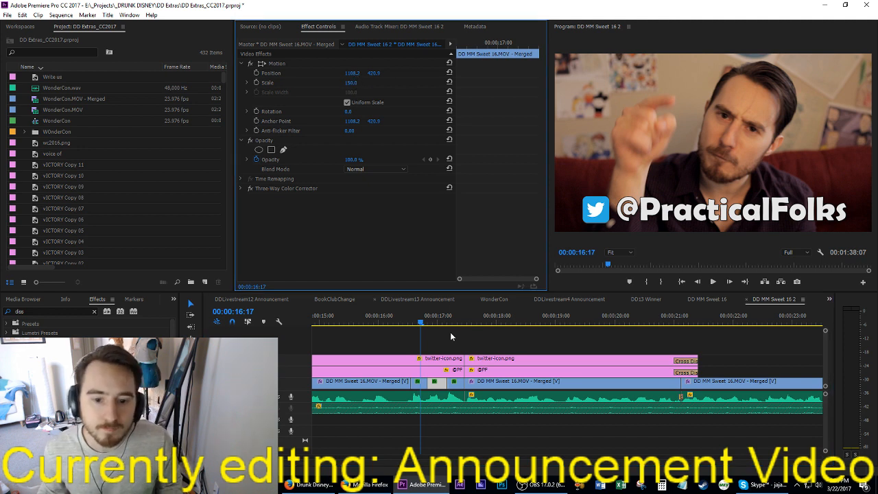
Step: Set the scale of the third short clip, starting at 00:00:17:04, to 200
left_click(454, 383)
left_click(350, 83)
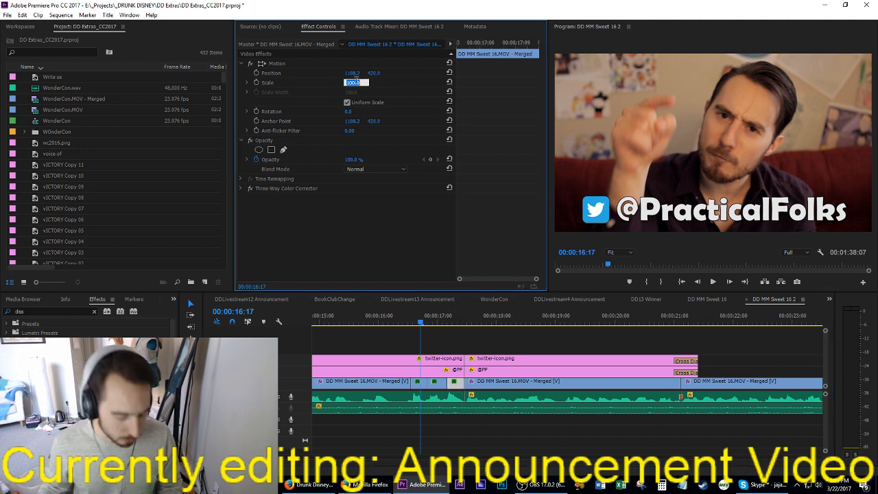
type("200")
key("Return")
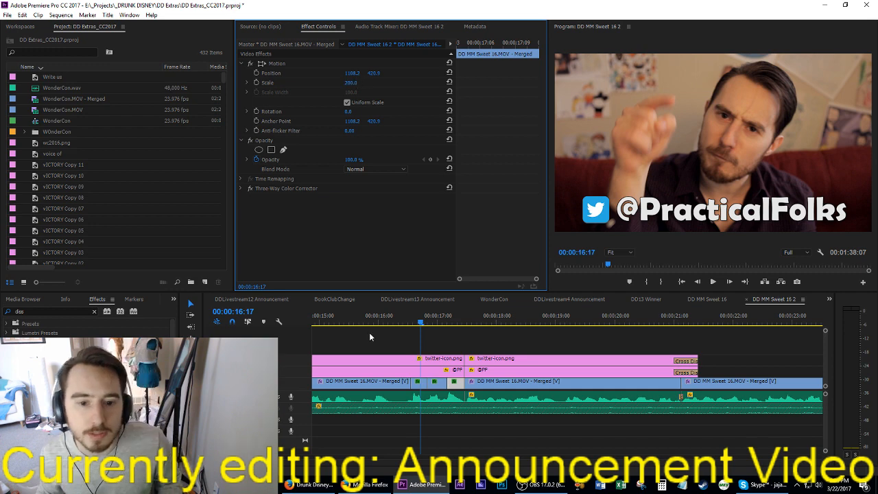
Step: Play the stepped zoom-in, and replay it from just before 00:00:16:00
key("space")
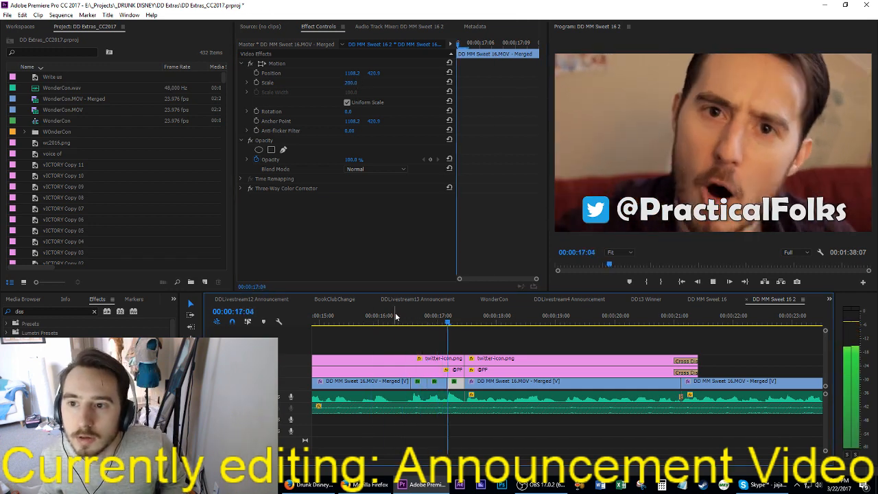
key("space")
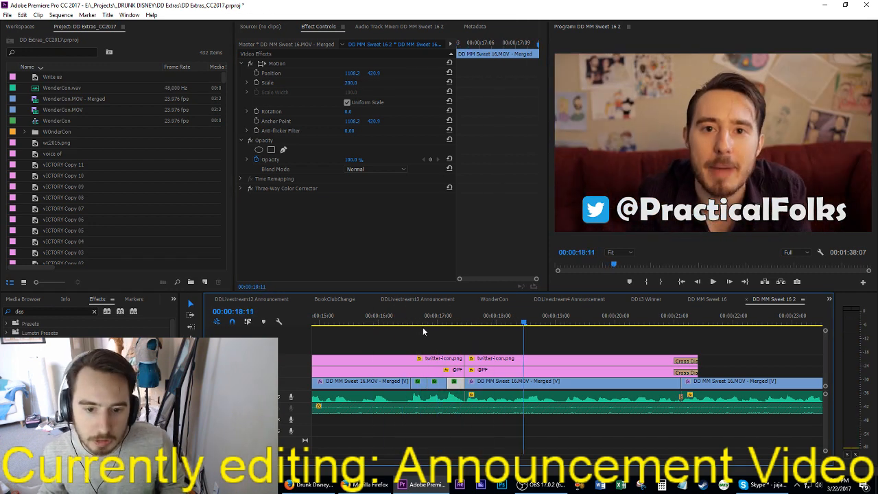
left_click(376, 316)
key("space")
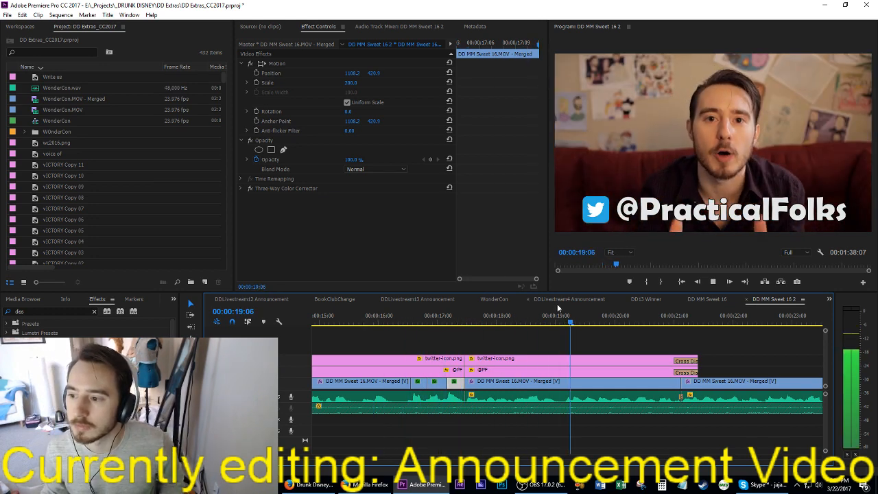
Step: Play the sequence on past the Twitter graphics to about 00:00:30:05 to check the pacing
key("space")
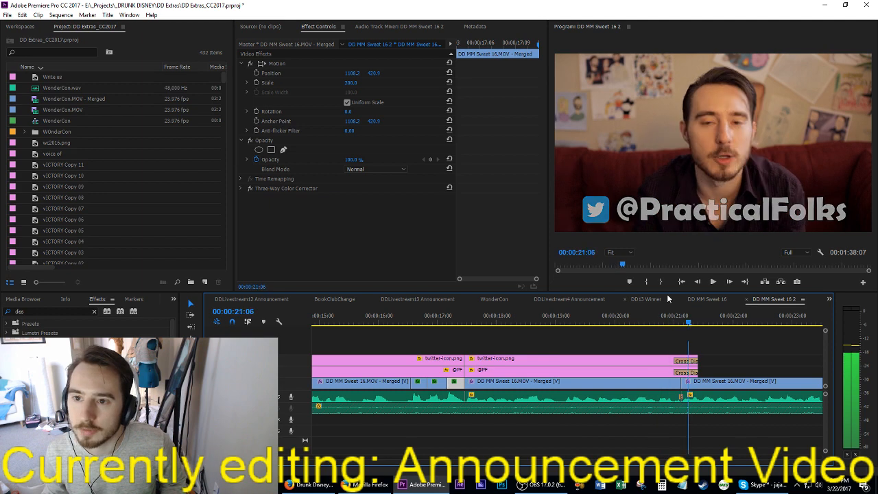
key("space")
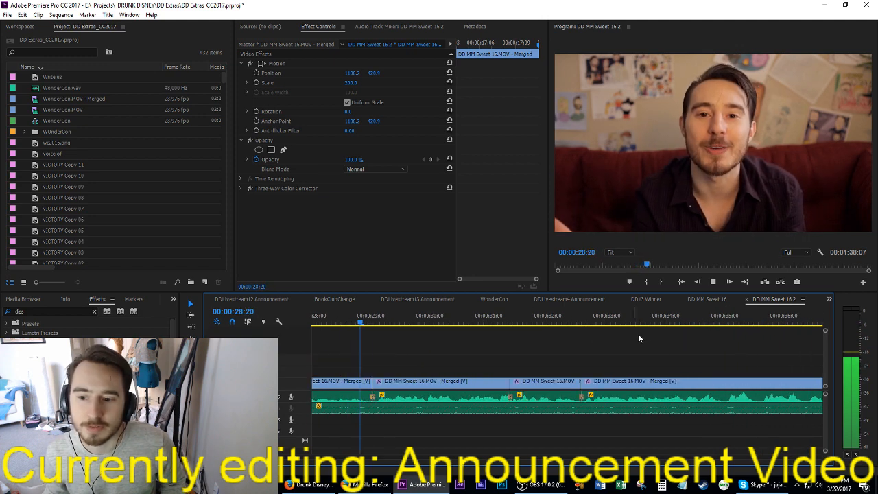
key("space")
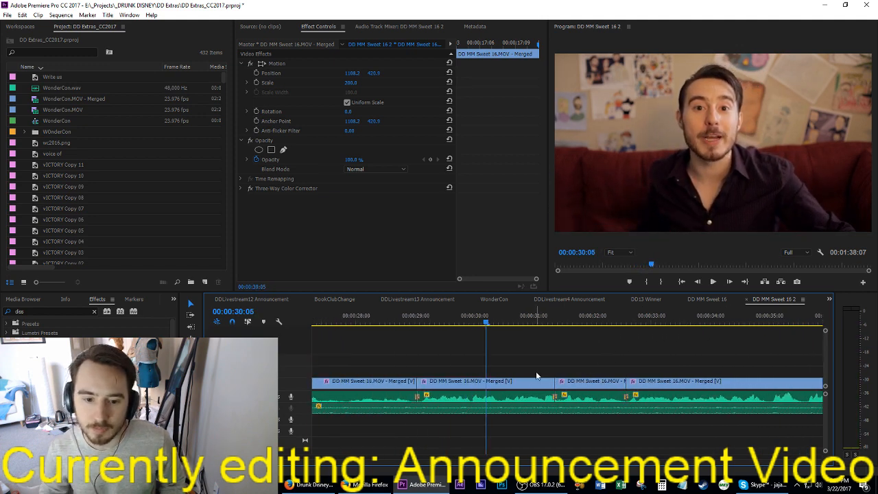
Step: Extract the short pause from 00:00:28:22 up to the next cut, closing the gap across the tracks
key("Up")
key("Left")
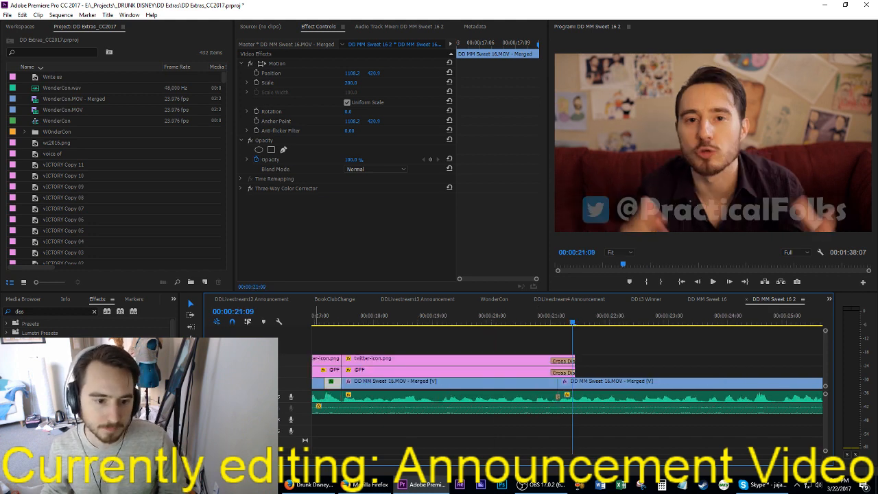
key("Down")
key("Down")
key("Down")
key("Down")
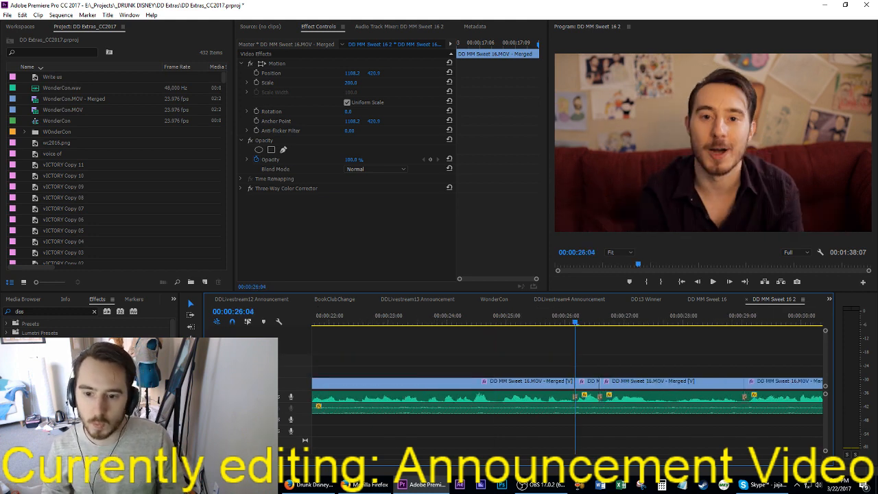
key("Left")
key("Left")
key("Left")
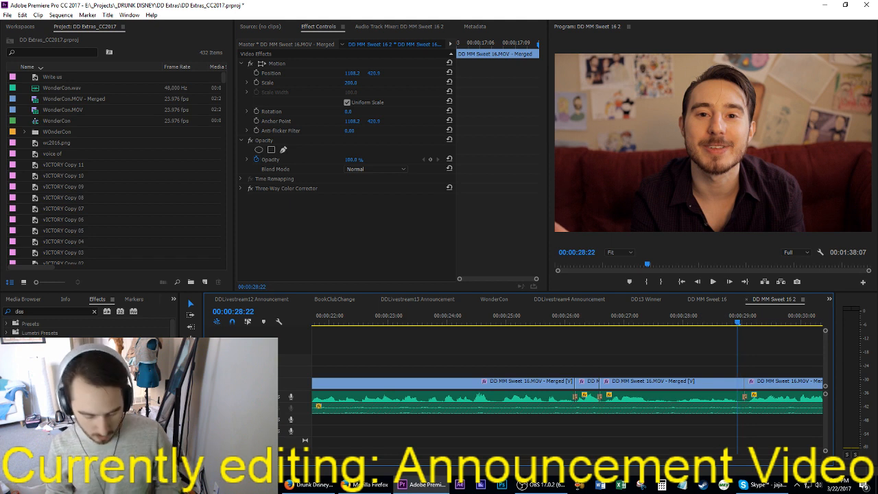
key("i")
key("Down")
key("o")
key("apostrophe")
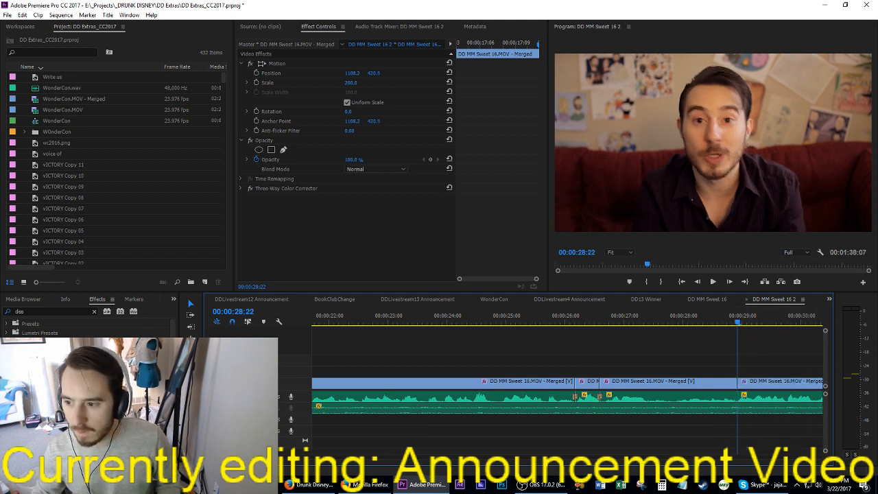
Step: Add an audio crossfade between the two clips meeting at 00:00:28:22 and save the project
left_click_drag(713, 348, 805, 412)
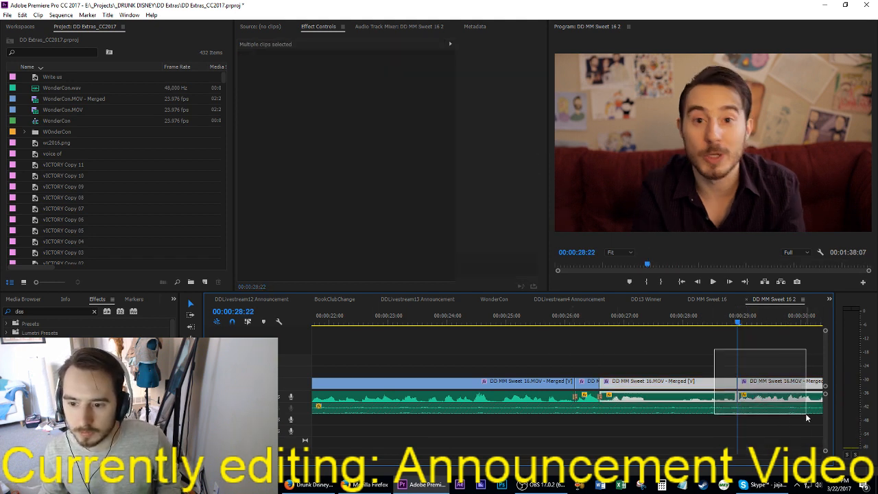
key("ctrl+s")
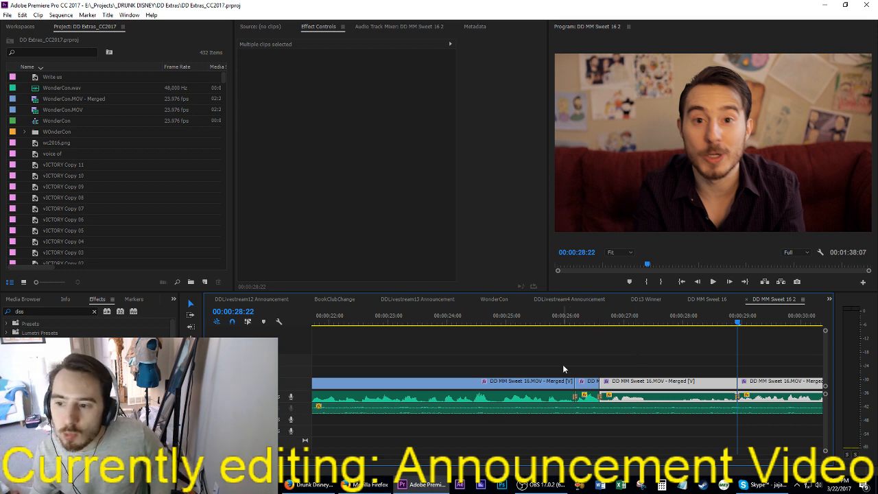
Step: Play on from 00:00:28:22 and extract the stretch from 00:00:41:01 up to the next cut
key("space")
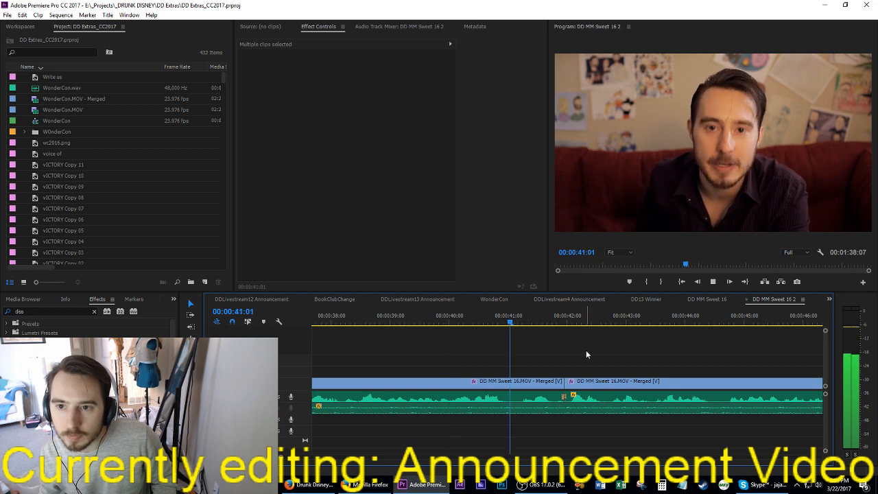
left_click(467, 316)
key("space")
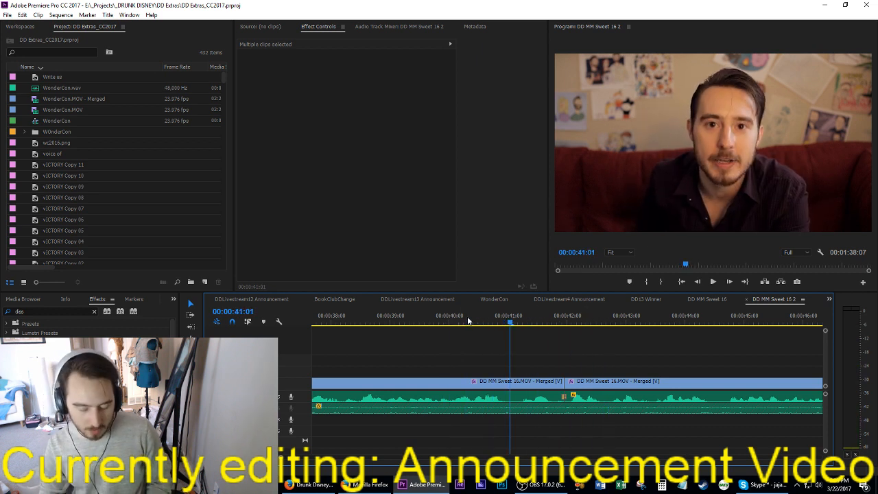
key("i")
key("Down")
key("Left")
key("o")
key("apostrophe")
Step: Replay the new cut from 00:00:40:15 through the end of the footage and save the project
key("shift+Left")
key("shift+Left")
key("shift+Left")
key("shift+Left")
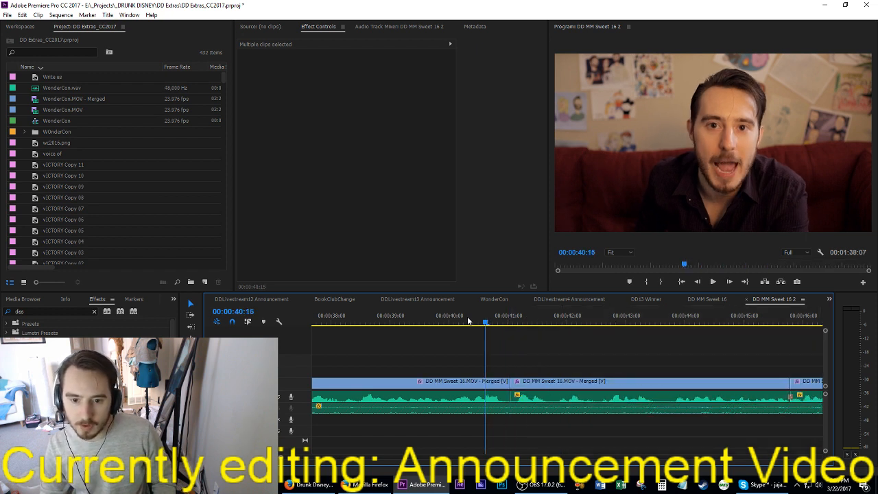
key("space")
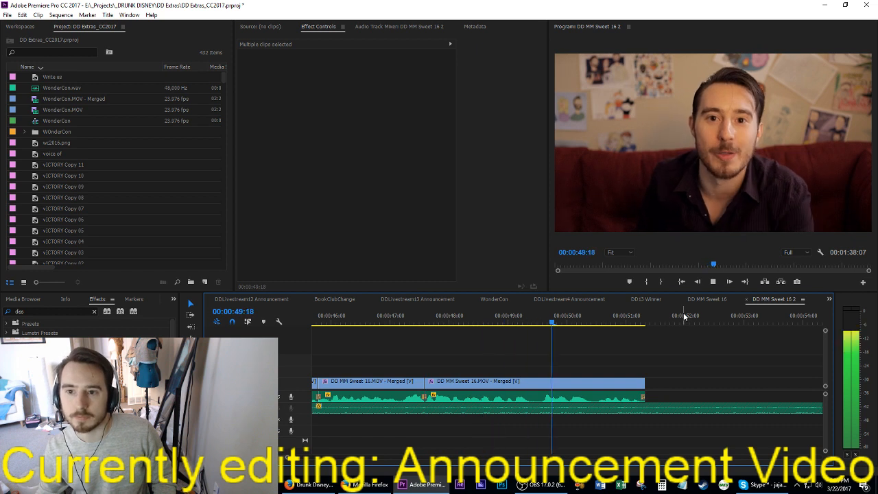
key("ctrl+s")
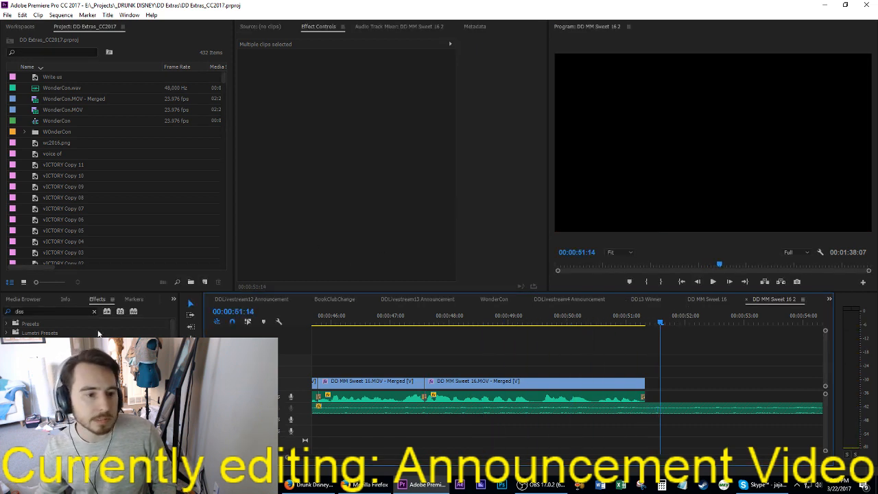
Step: Search the project for "backgr" and place Comp 1/Background VFX.aep directly after the last footage clip
left_click(41, 311)
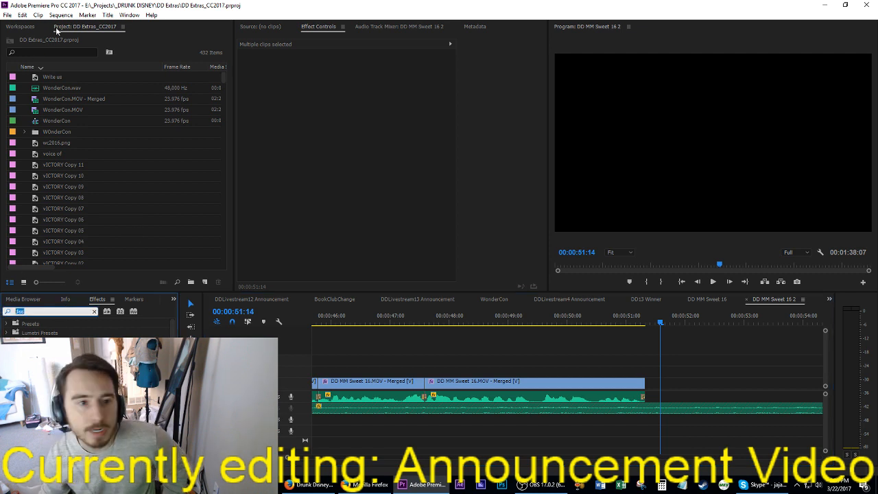
left_click(42, 53)
type("backg")
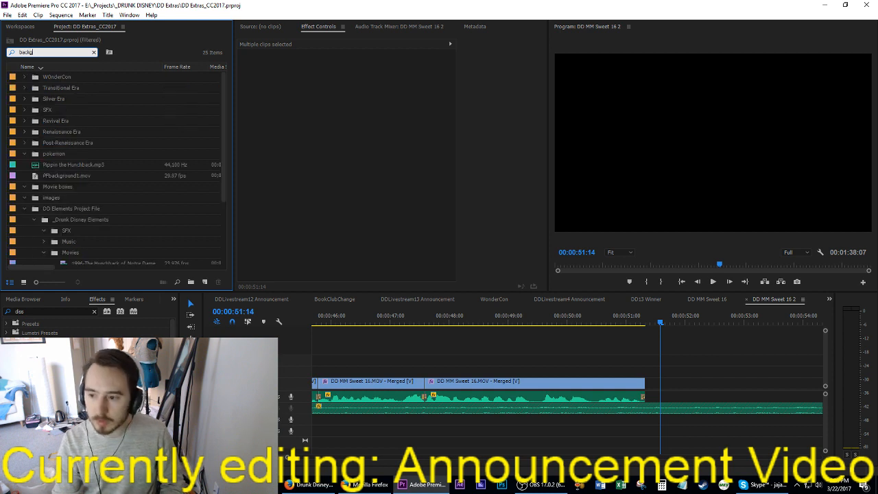
type("r")
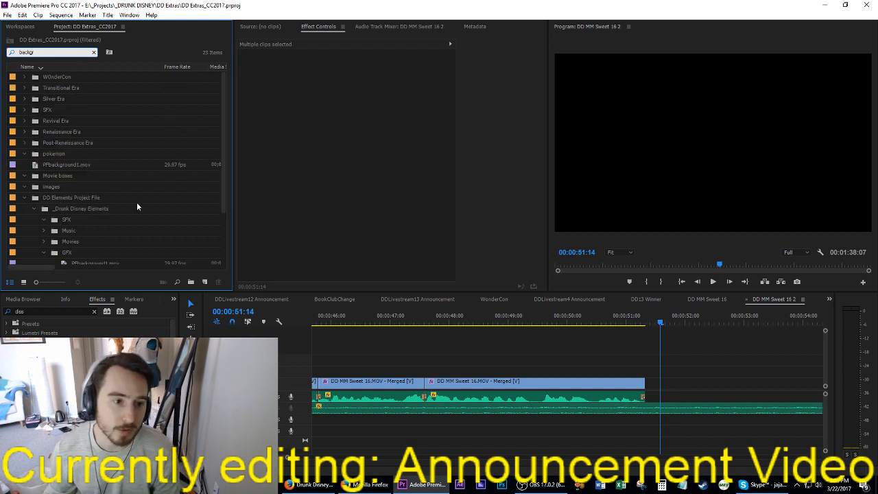
scroll(107, 182, "down", 2)
double_click(81, 241)
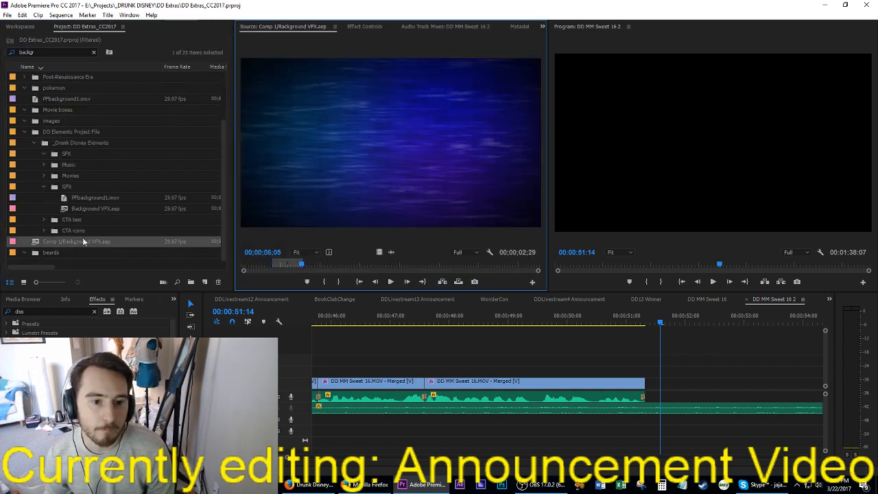
left_click_drag(705, 381, 718, 370)
Step: Mark an in point at the background clip's start, 00:00:51:08, and play on to about 00:01:11:15
key("Up")
key("i")
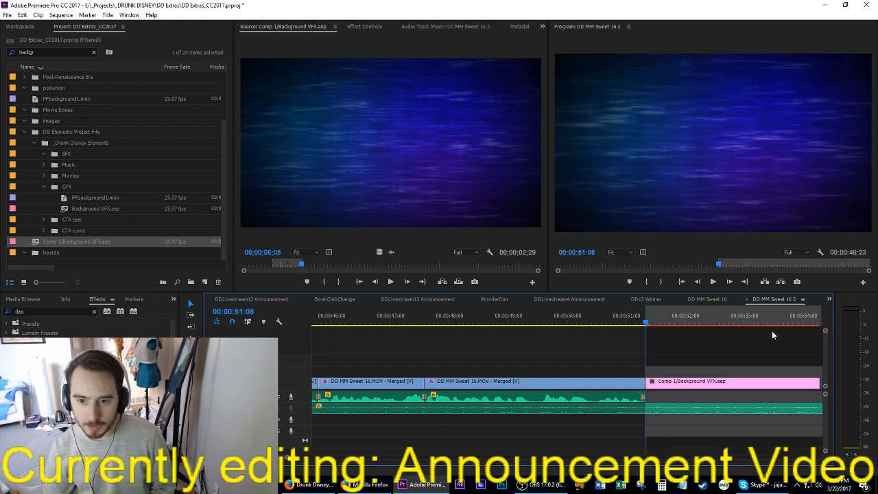
key("Down")
key("Up")
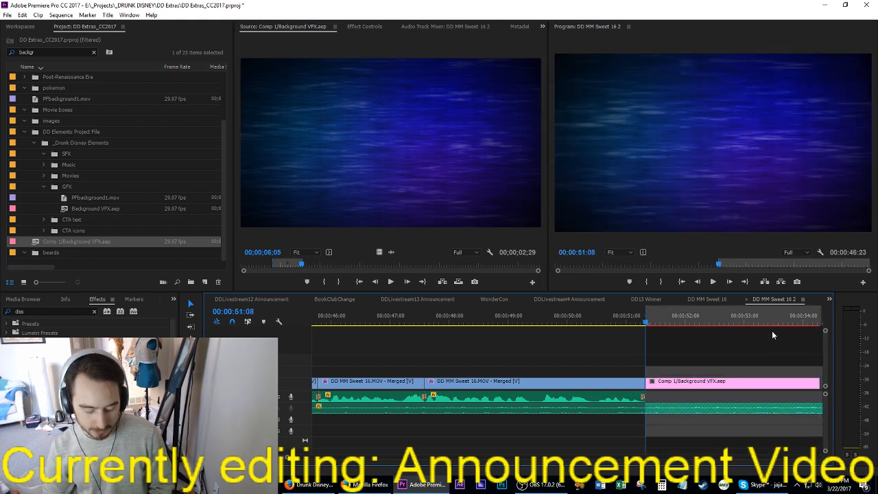
key("space")
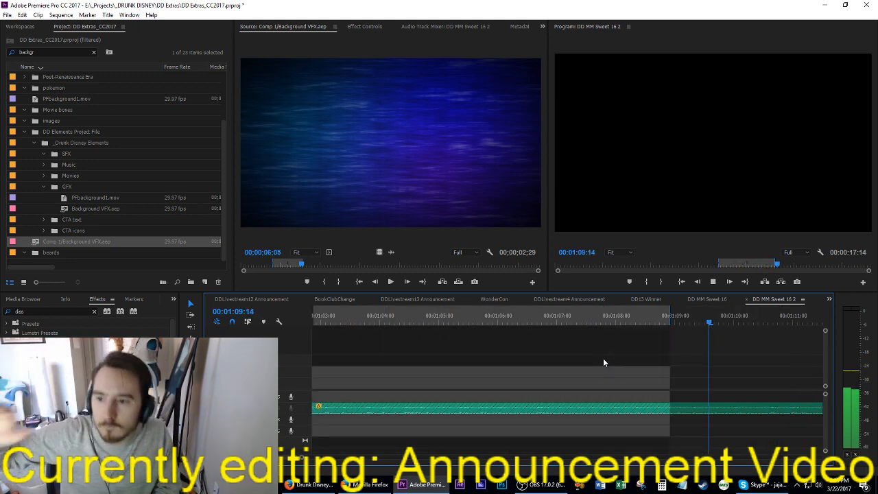
key("space")
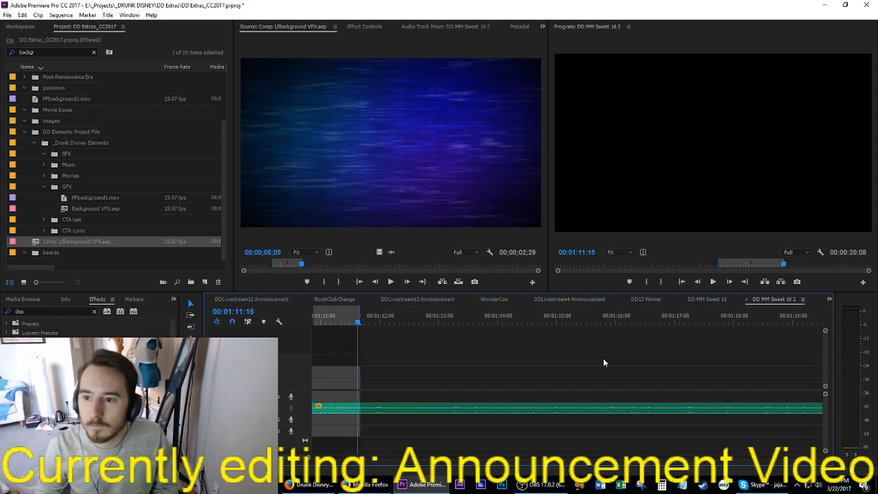
Step: Step back and set the out point so that the marked range lasts exactly 00:00:20:00
key("Left")
key("Left")
key("Left")
key("o")
key("Left")
key("Left")
key("o")
key("Left")
key("Left")
key("Left")
key("o")
key("Left")
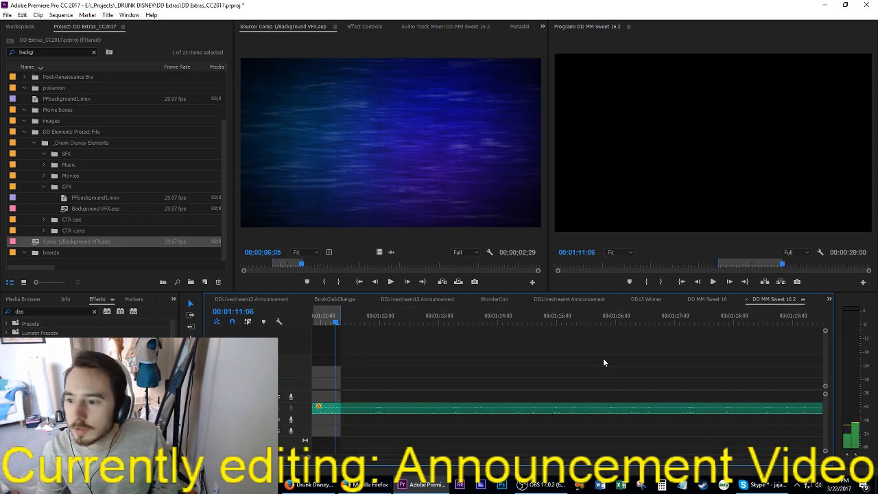
Step: Extract the surplus music from 00:01:11:08 to the end of the sequence
key("End")
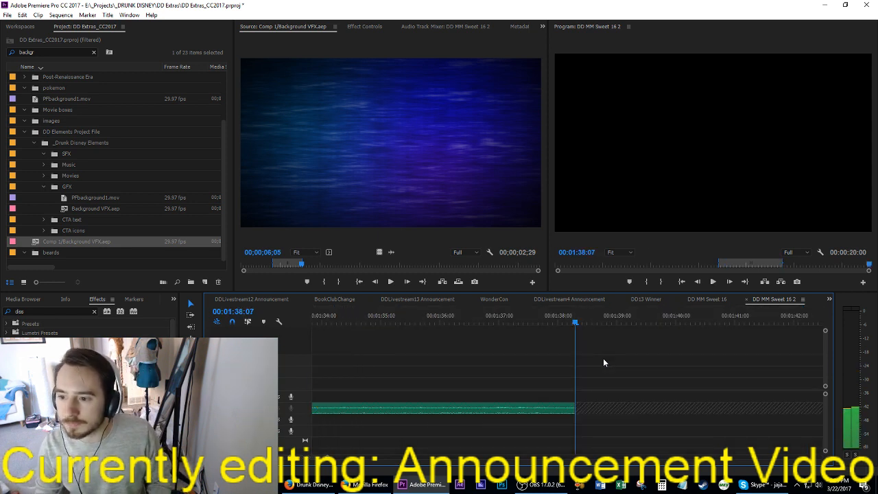
scroll(532, 402, "up", 5)
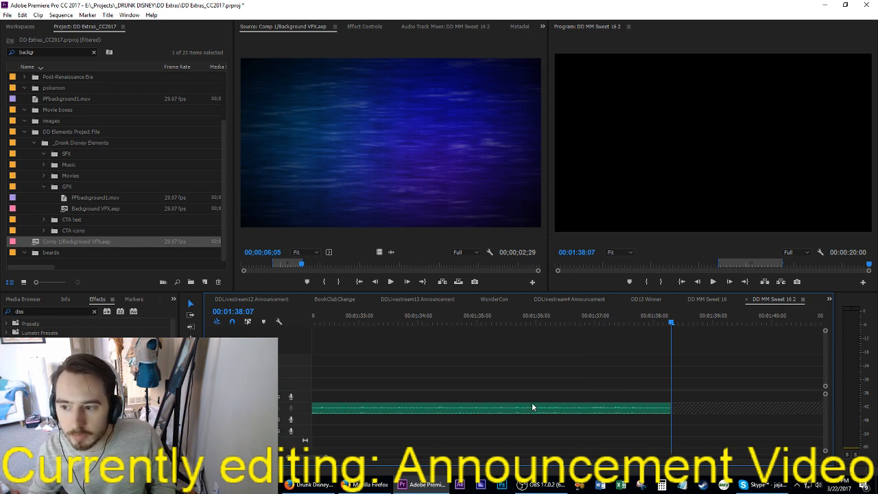
scroll(541, 404, "up", 6)
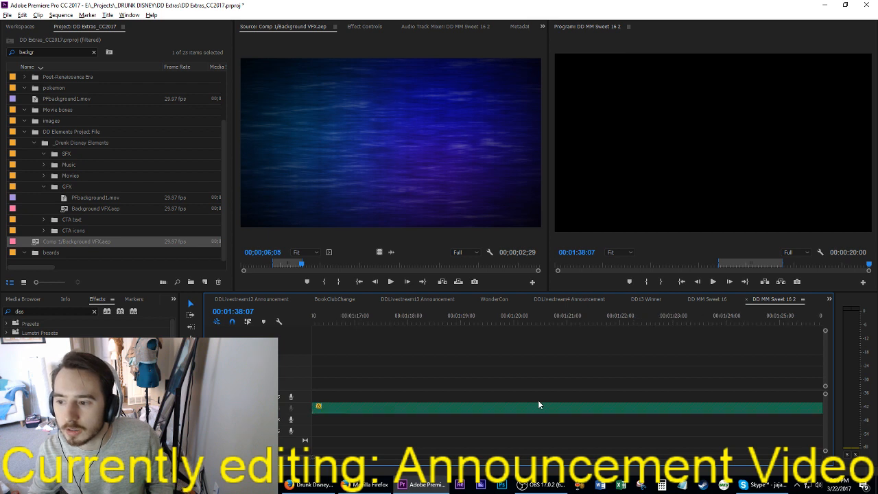
scroll(537, 399, "down", 5)
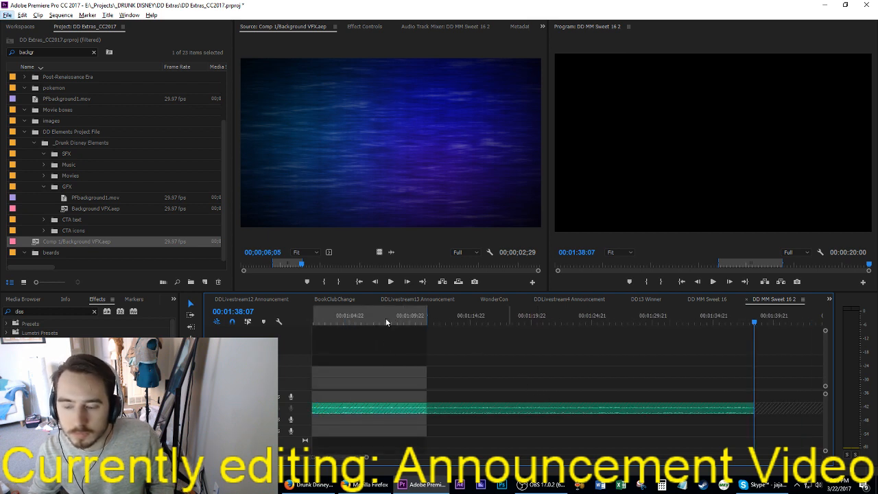
left_click_drag(439, 316, 420, 321)
scroll(417, 349, "up", 4)
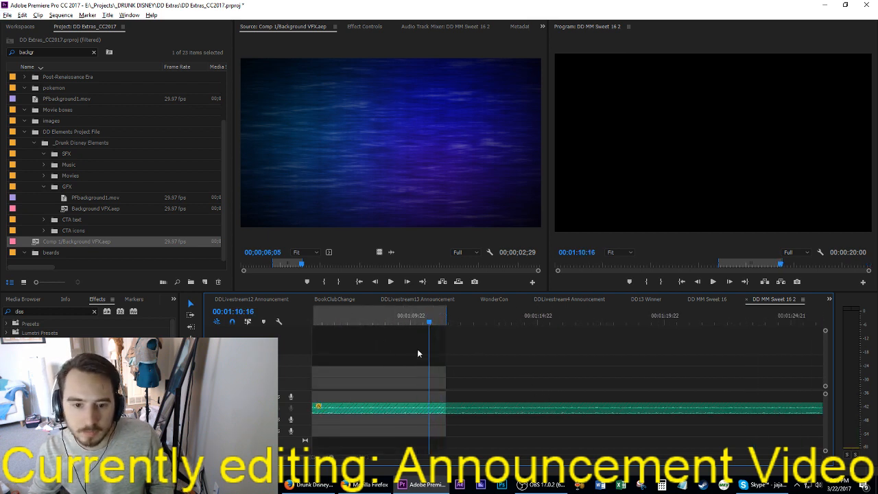
scroll(436, 351, "up", 2)
left_click_drag(583, 319, 614, 319)
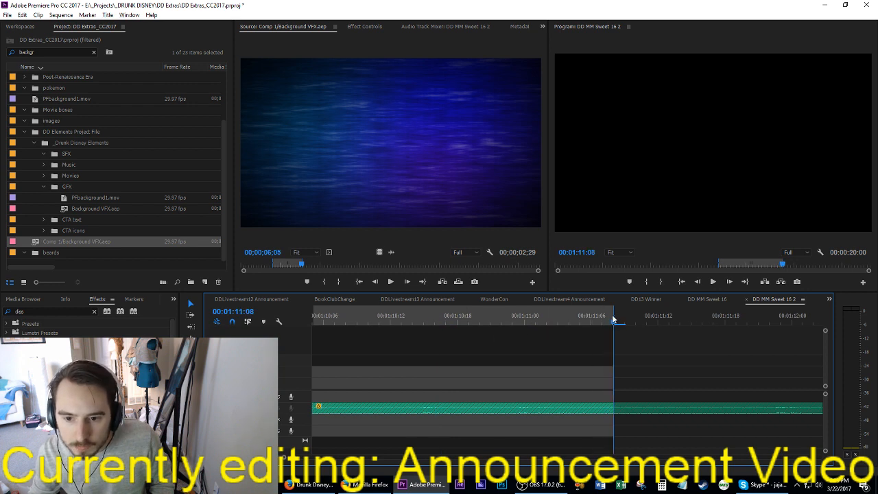
key("i")
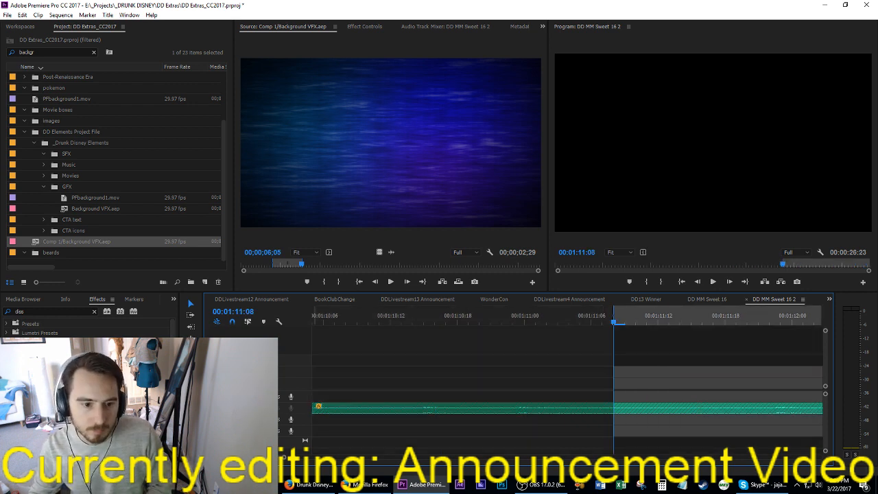
key("apostrophe")
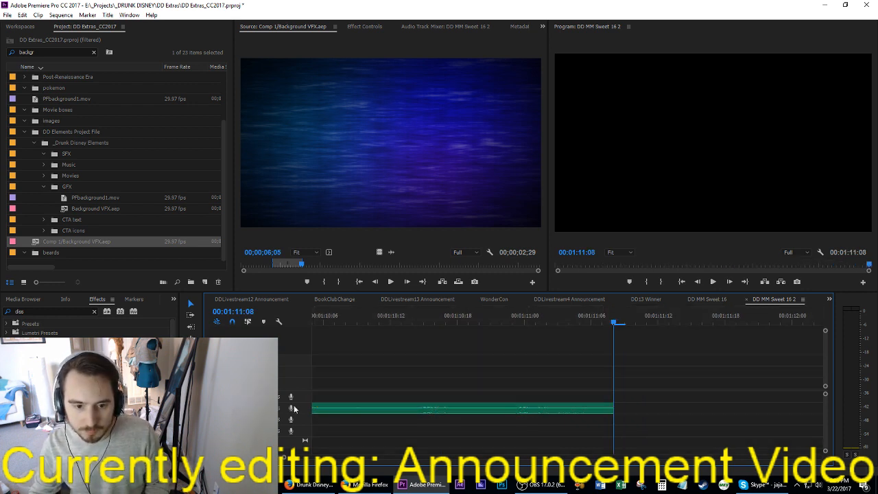
Step: Expand the music track and add volume keyframes with the Pen tool for a short fade-out at the music's end
double_click(282, 407)
key("p")
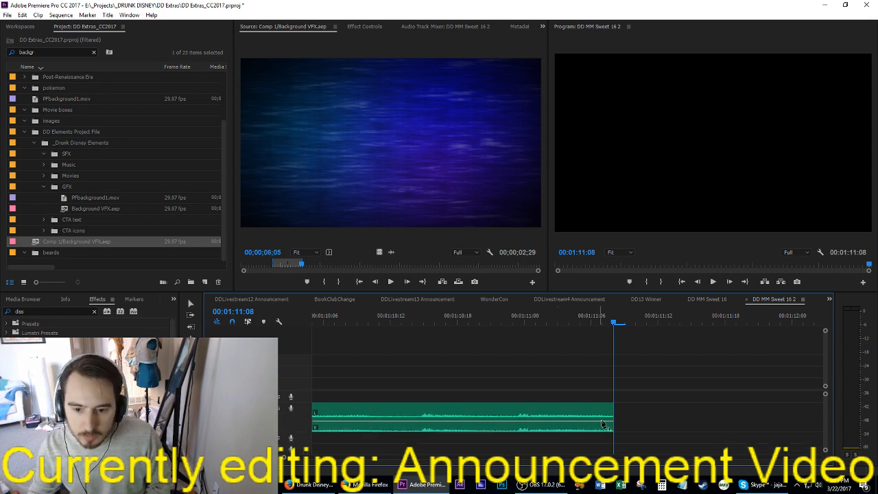
left_click(596, 421)
left_click_drag(611, 421, 612, 427)
scroll(582, 440, "up", 7)
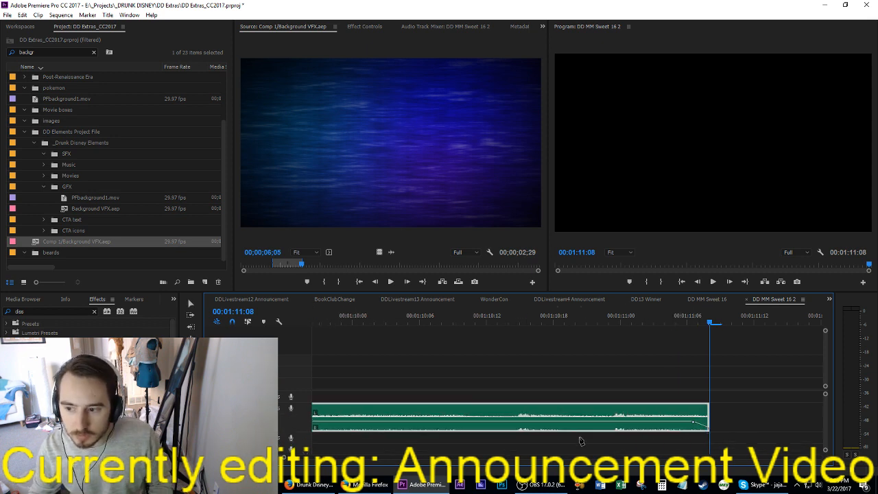
Step: Raise the music's volume keyframe near 00:00:51:08 and the fade-out's starting keyframe to make the music louder under the end screen
key("Up")
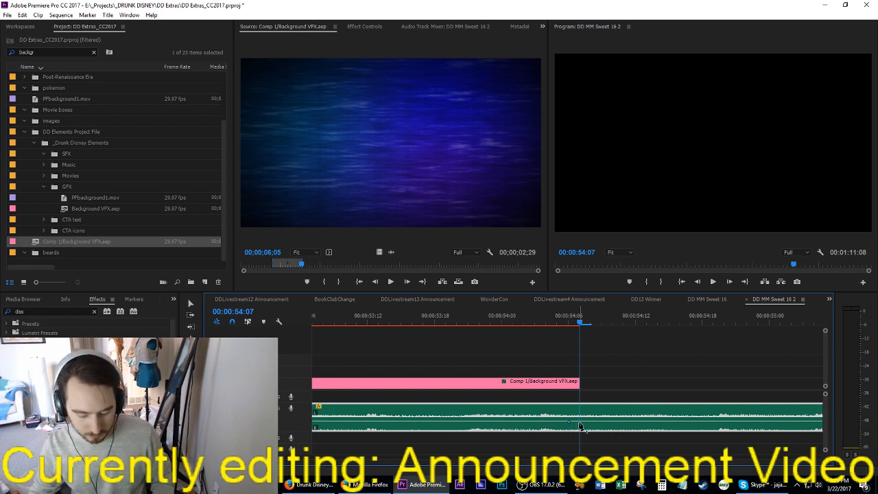
key("Up")
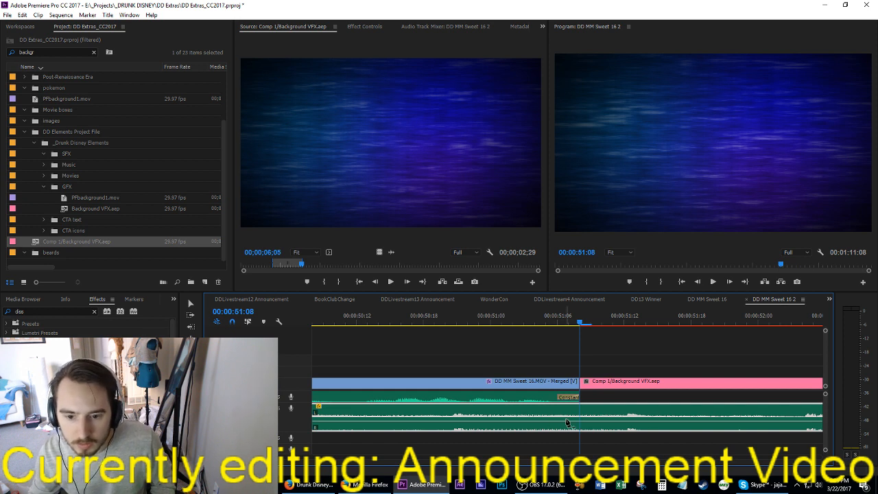
left_click_drag(581, 423, 584, 407)
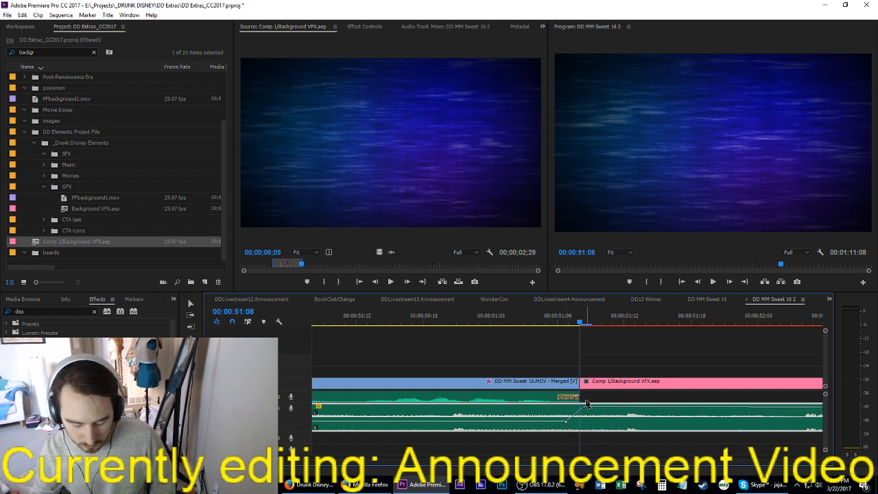
key("End")
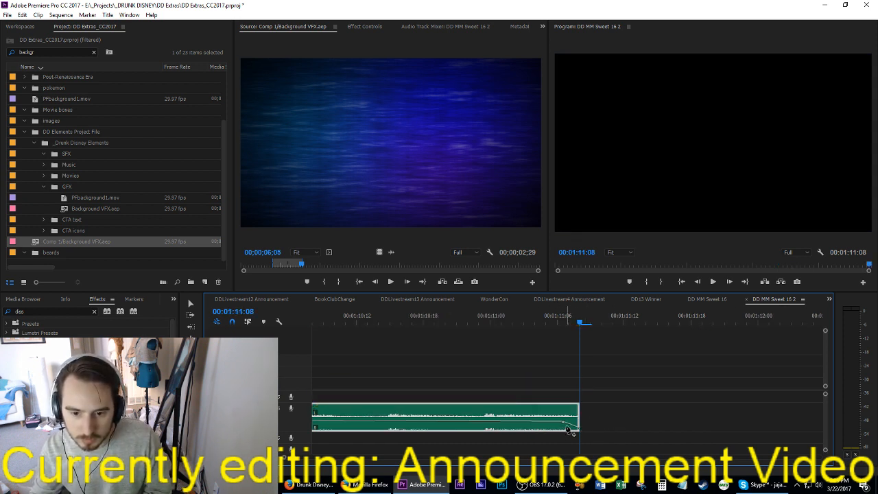
left_click_drag(564, 424, 562, 407)
key("Up")
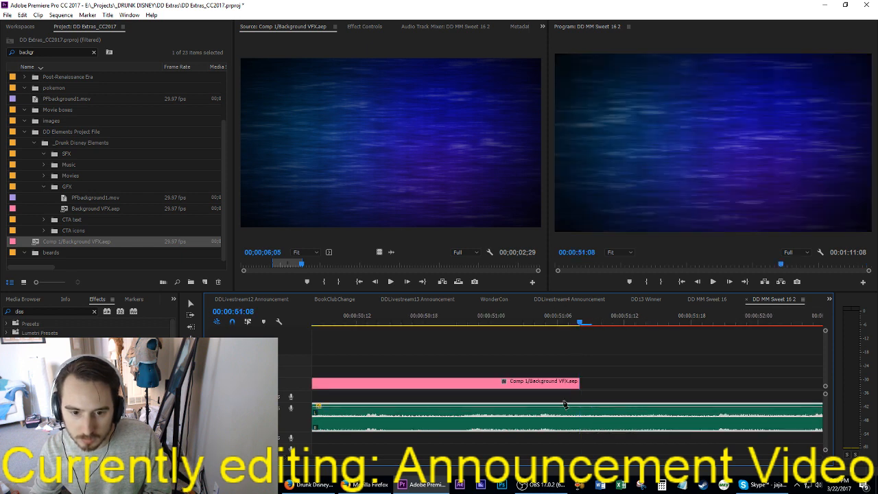
Step: Extend the Comp 1/Background VFX.aep clip to the music's end at 00:01:11:08 and save the project
key("backslash")
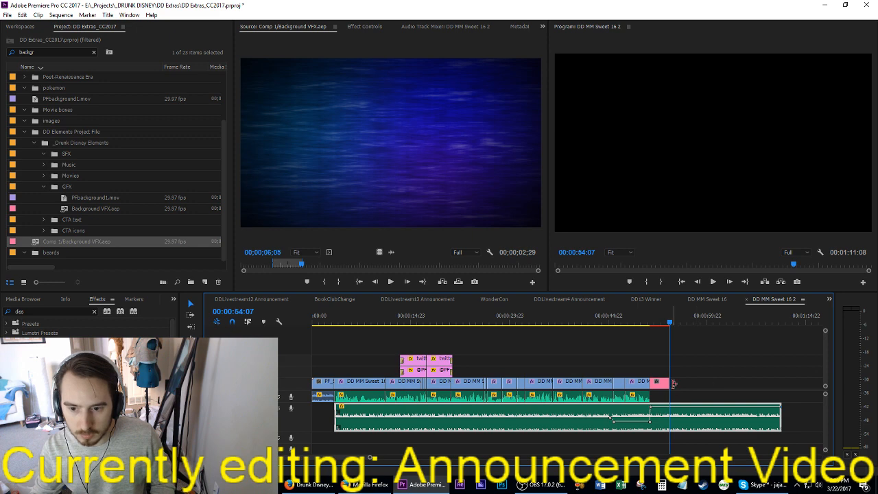
left_click_drag(674, 383, 782, 382)
key("ctrl+s")
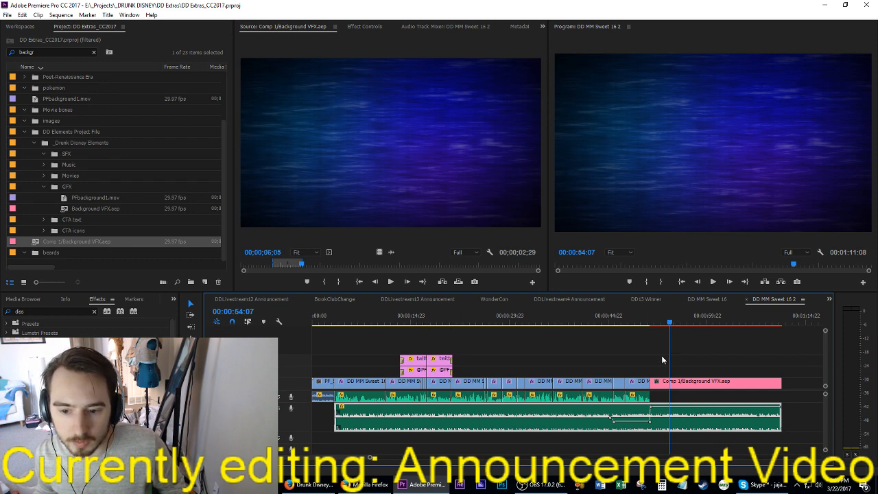
Step: Play the sequence from the beginning to review the intro and the opening of the first talking clip
key("ctrl+a")
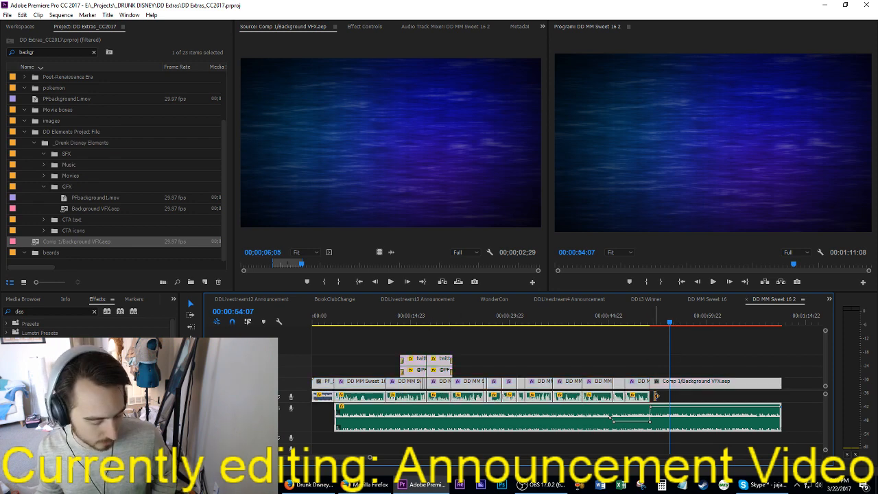
left_click(410, 312)
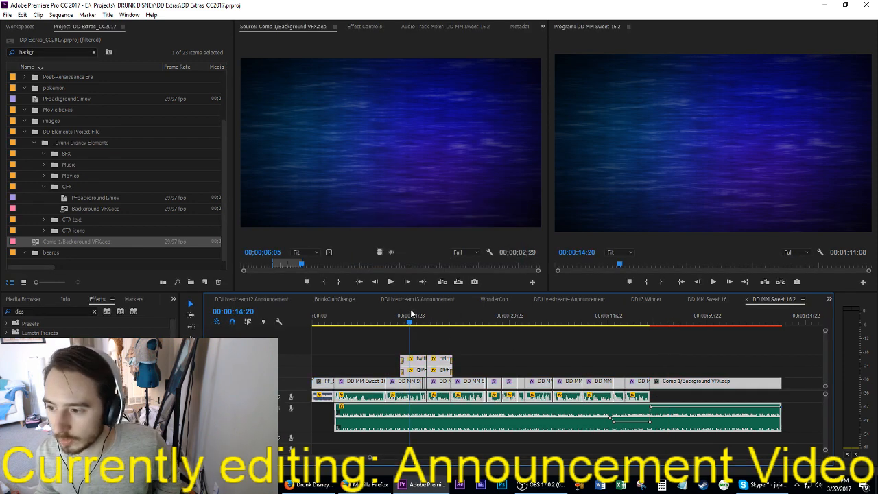
key("Home")
key("space")
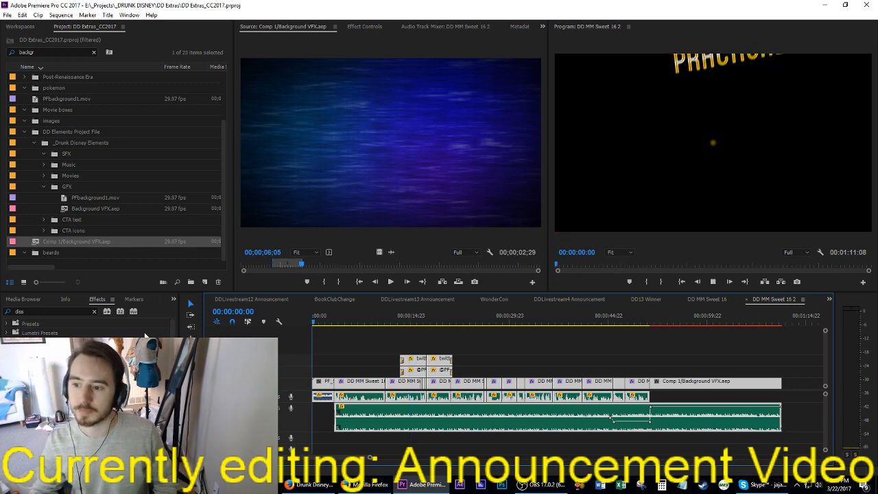
key("space")
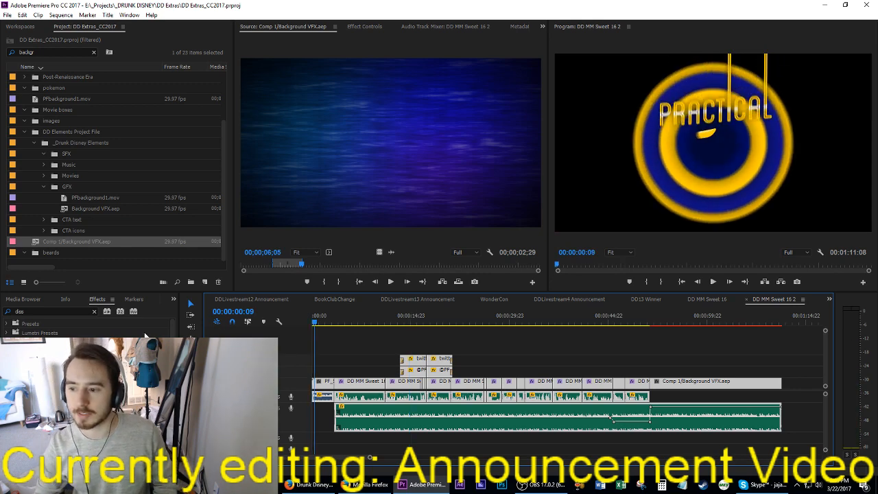
key("space")
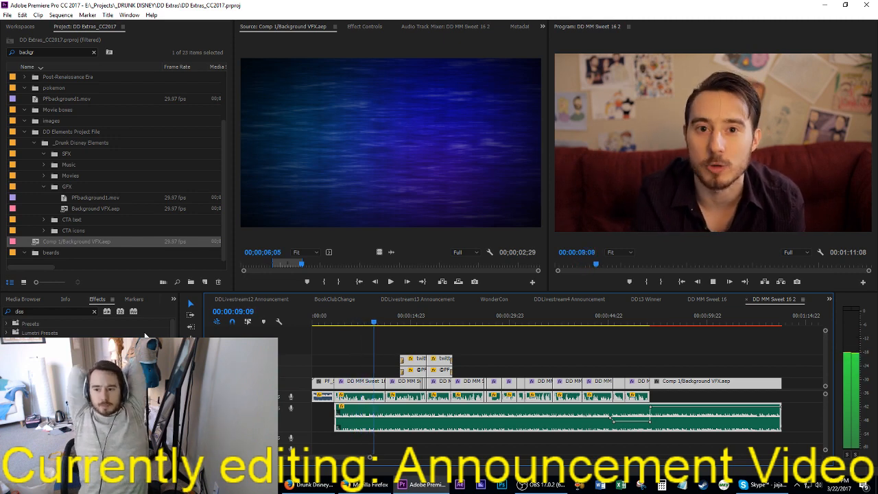
key("space")
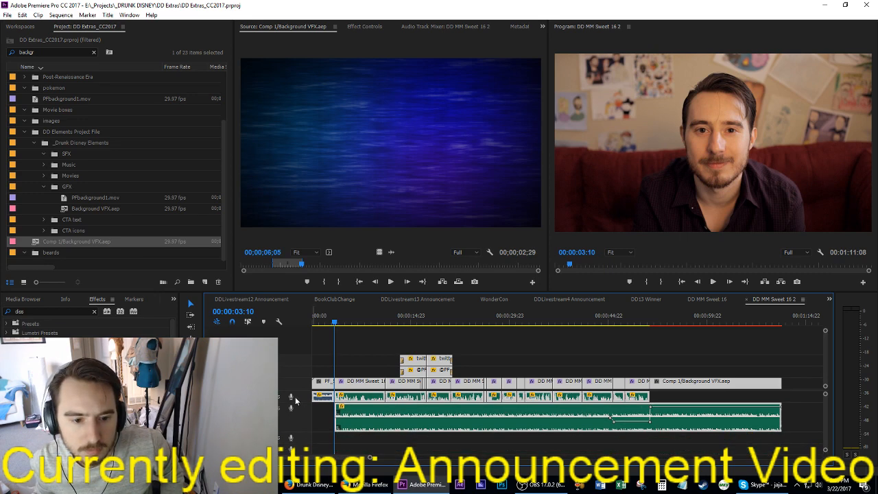
Step: Roll only the video cut between PF_SupriseIntro_02.mov and the first talking clip to 00:00:03:15, and save the project
scroll(295, 397, "up", 1)
scroll(340, 404, "up", 3)
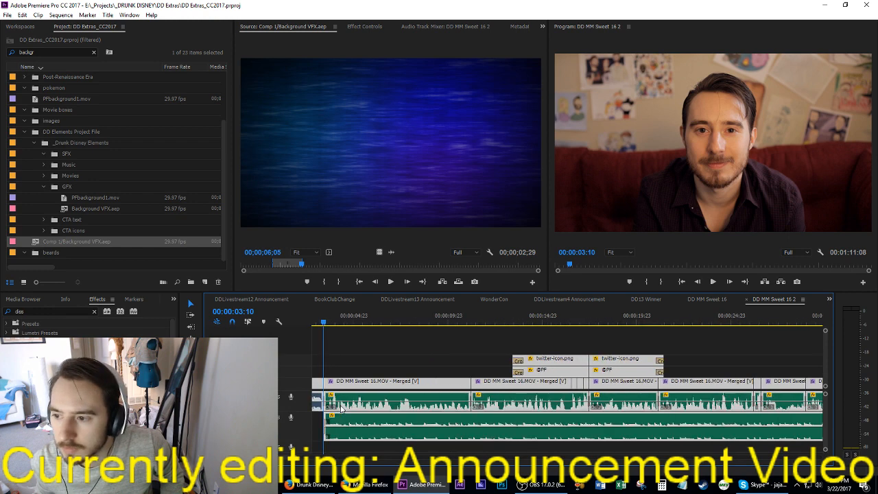
left_click(399, 340)
scroll(399, 340, "up", 3)
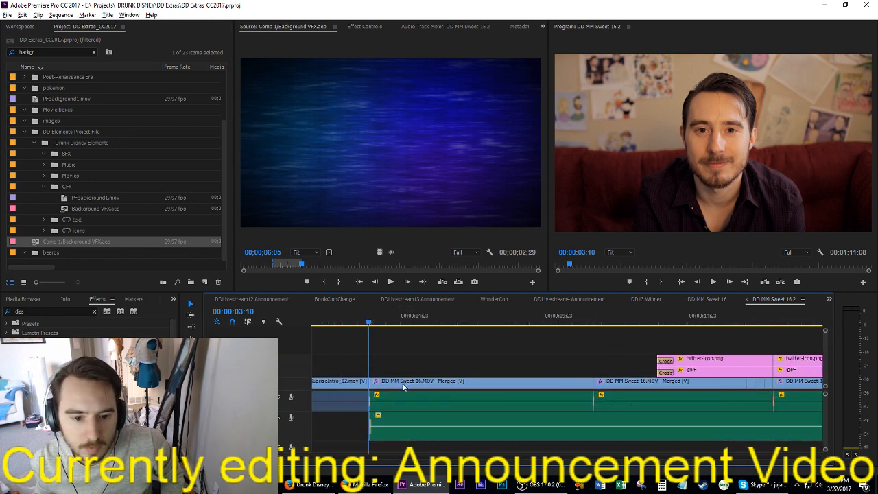
scroll(398, 377, "up", 2)
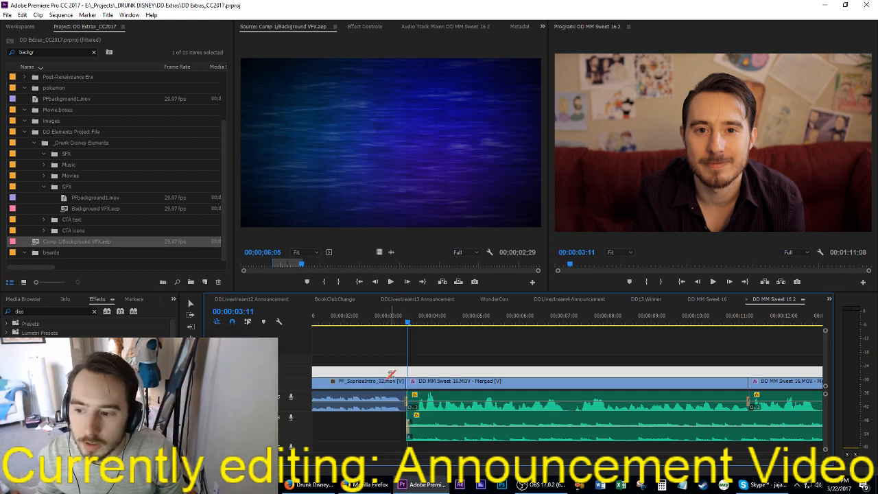
key("Right")
key("Right")
key("Right")
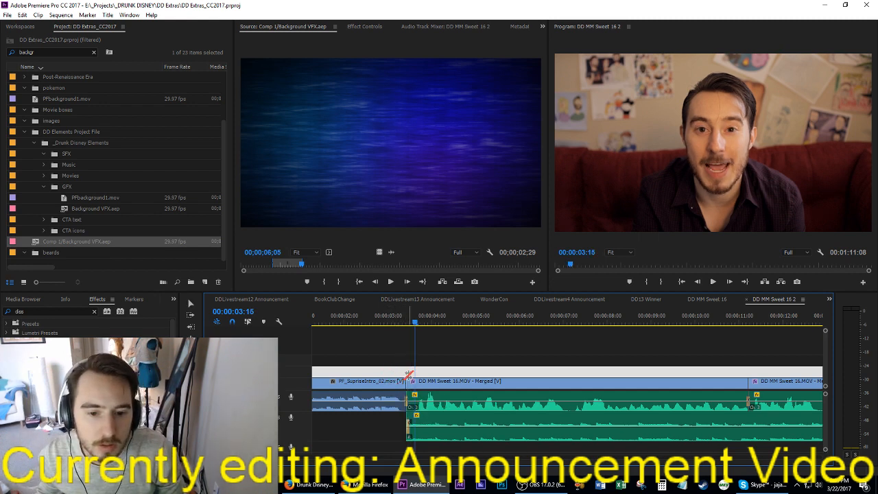
key("Right")
key("Home")
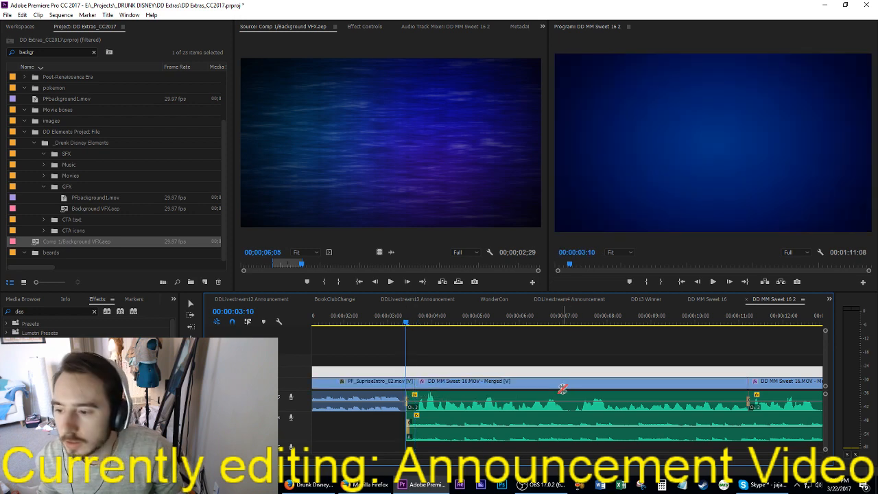
key("ctrl+s")
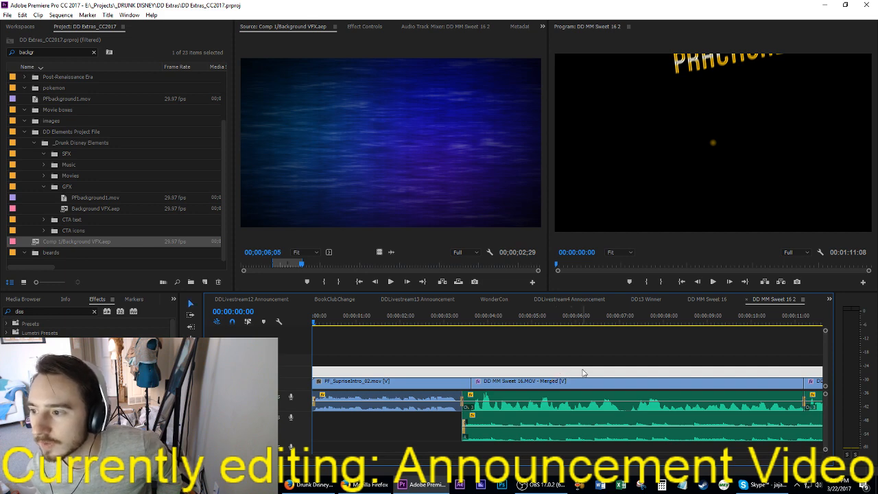
Step: Play the whole edit from the beginning into the end screen, to about 00:00:57:06, and save the project
key("space")
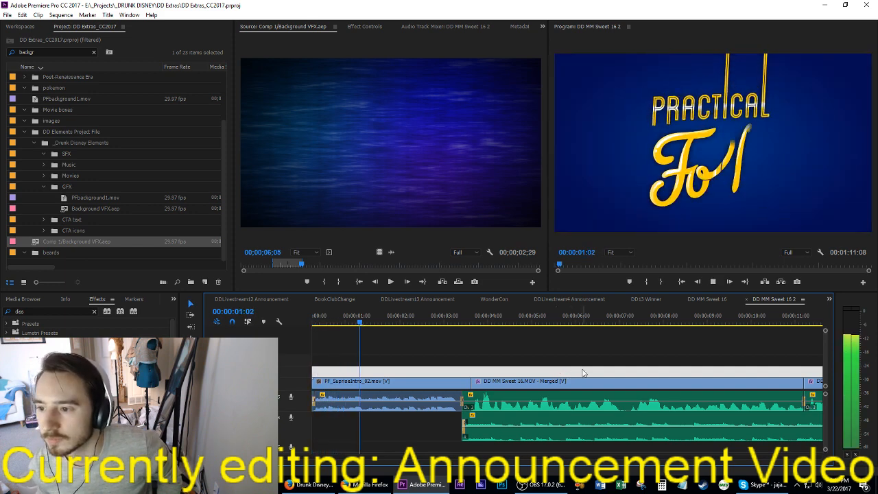
key("space")
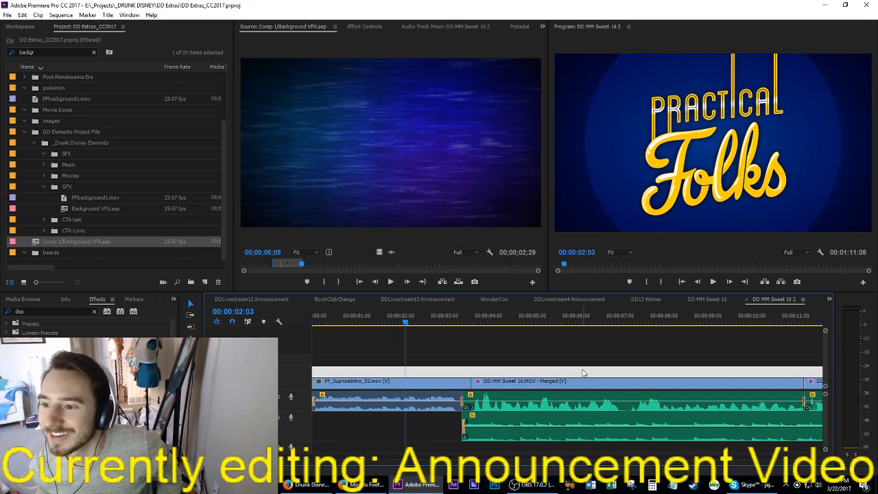
key("ctrl+s")
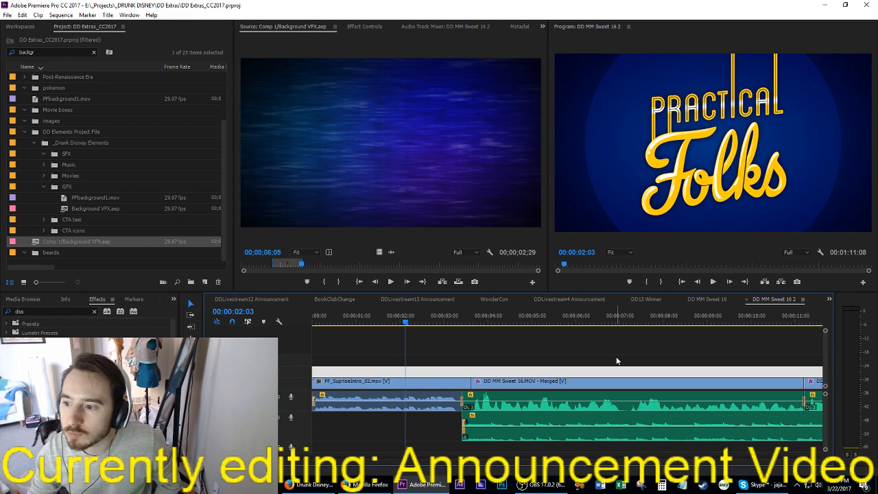
key("Home")
key("space")
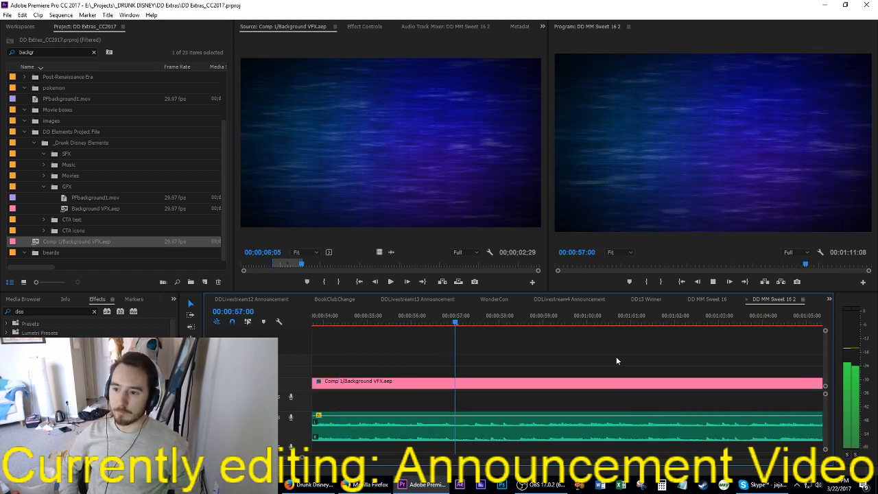
key("space")
key("ctrl+s")
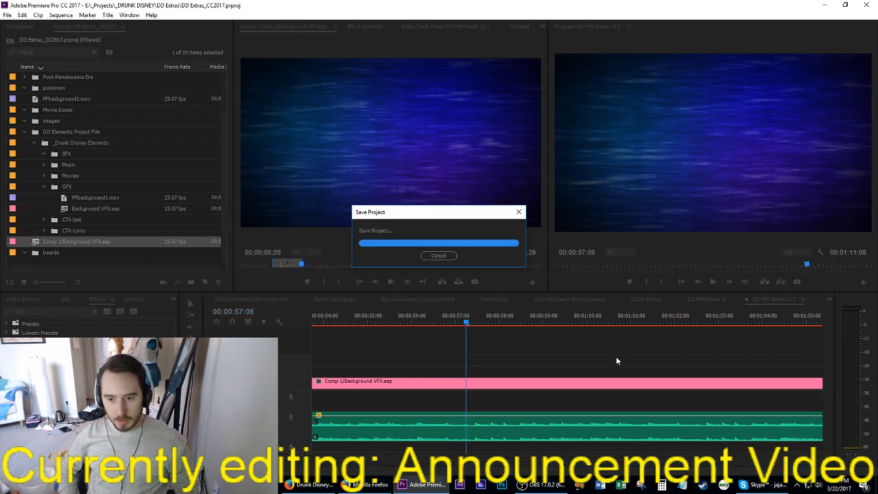
Step: Open the export settings for the sequence and set the output location to the _DRUNK DISNEY\DD Extras\Exports folder on drive E
key("ctrl+m")
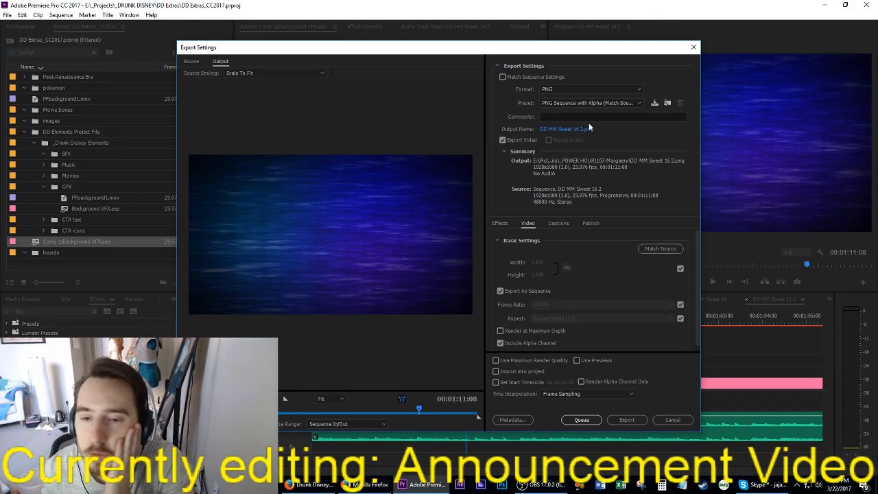
left_click(566, 129)
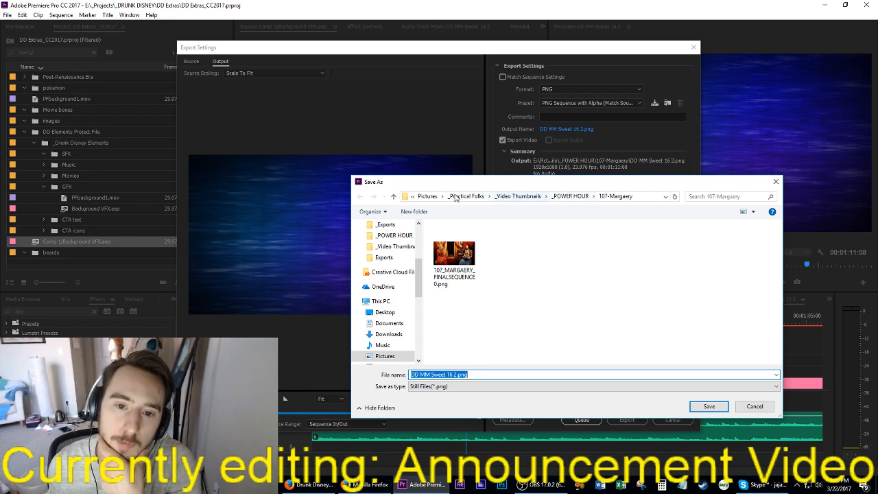
scroll(387, 308, "up", 4)
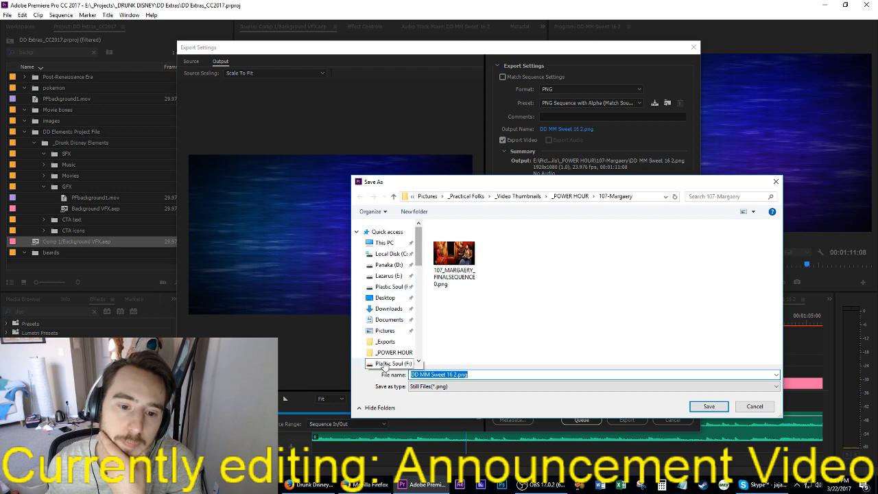
left_click(386, 332)
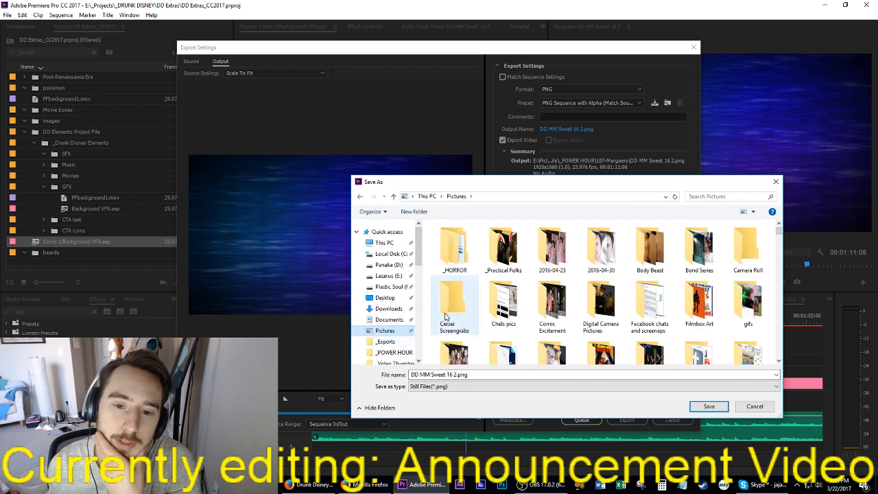
left_click(388, 341)
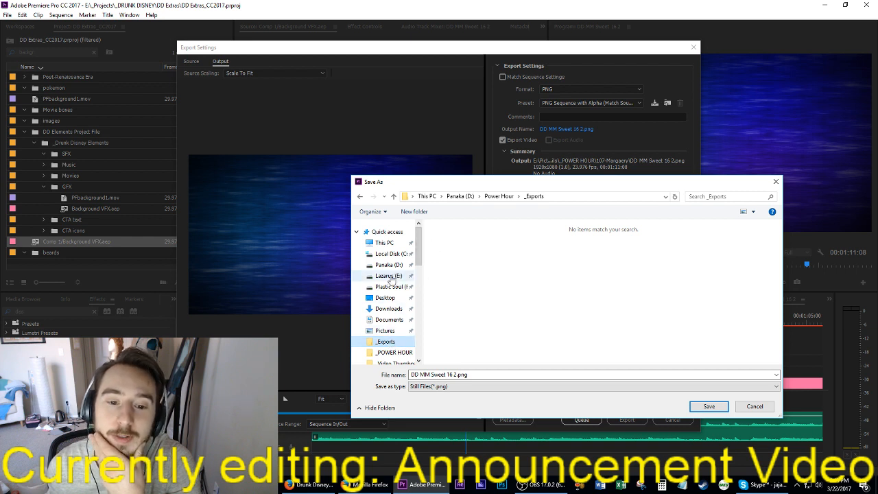
left_click(389, 277)
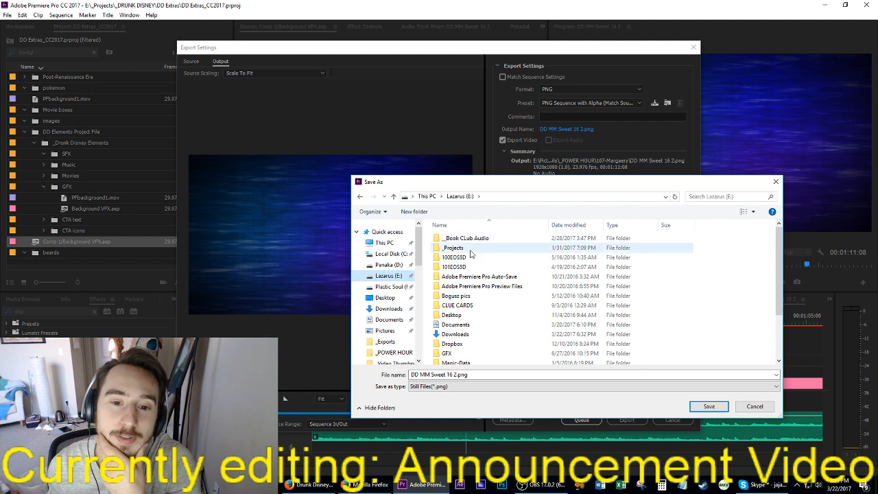
double_click(471, 249)
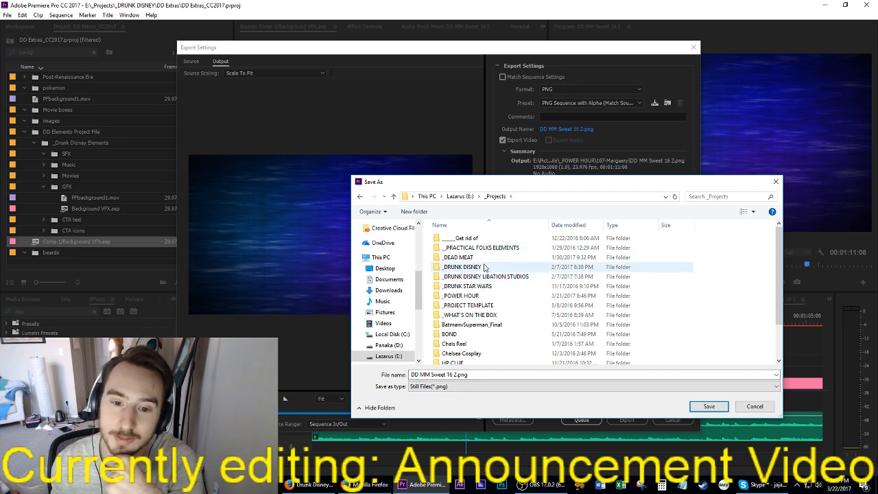
left_click_drag(534, 184, 877, 184)
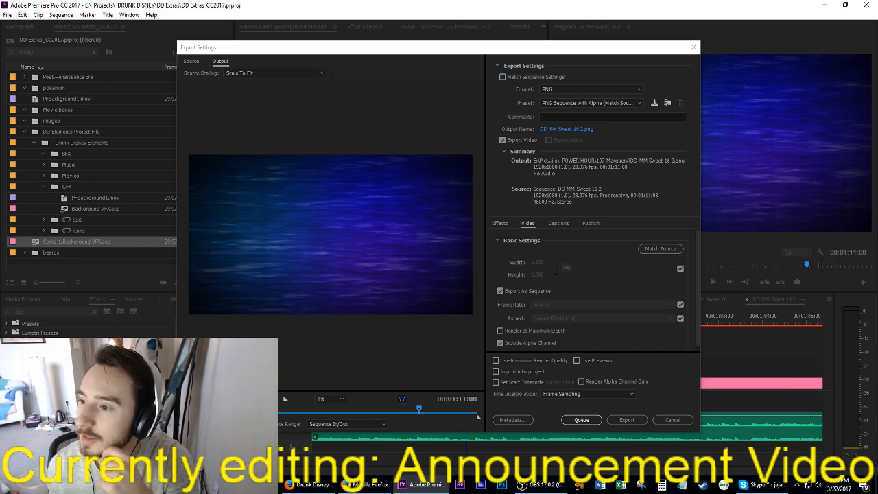
left_click_drag(877, 183, 535, 172)
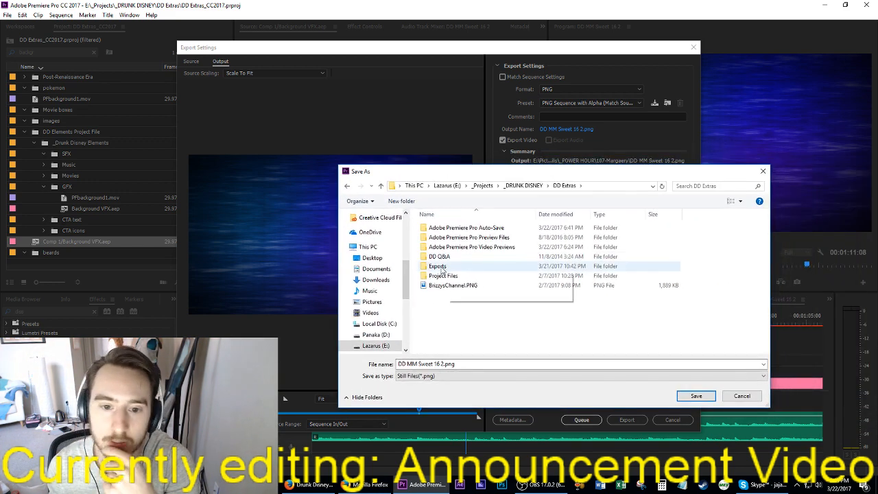
double_click(463, 269)
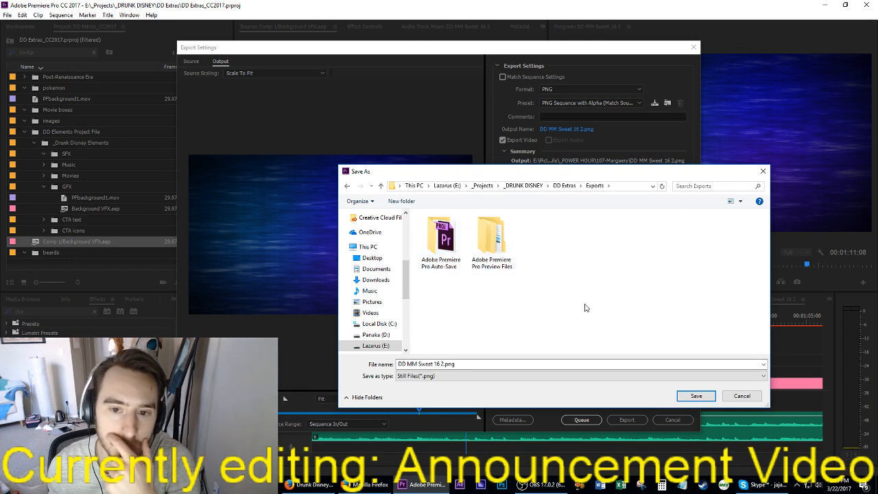
left_click(505, 377)
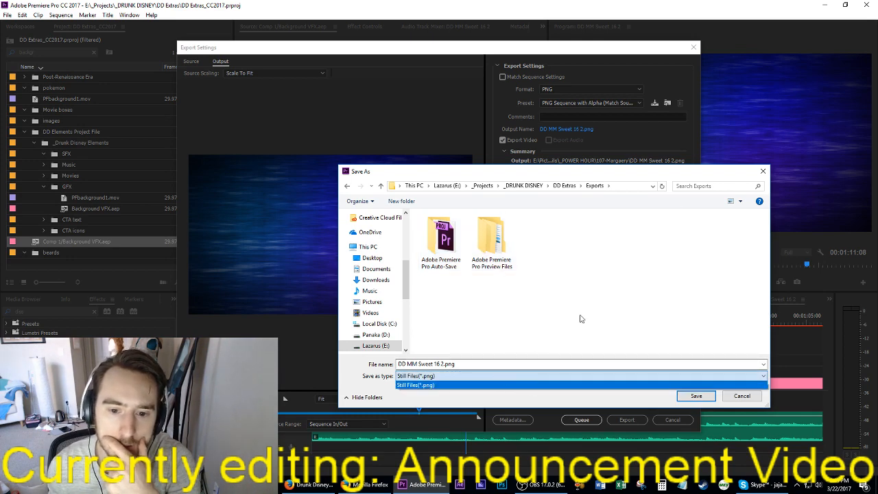
left_click(580, 317)
left_click(696, 396)
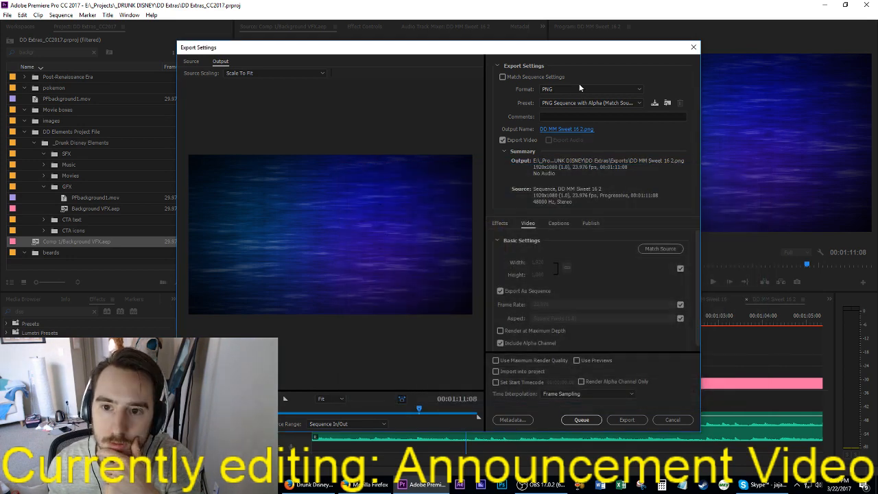
Step: Set the export format to H.264, save the output name as DD MM Sweet 16 2.mp4 in Exports, and queue the export
left_click(576, 90)
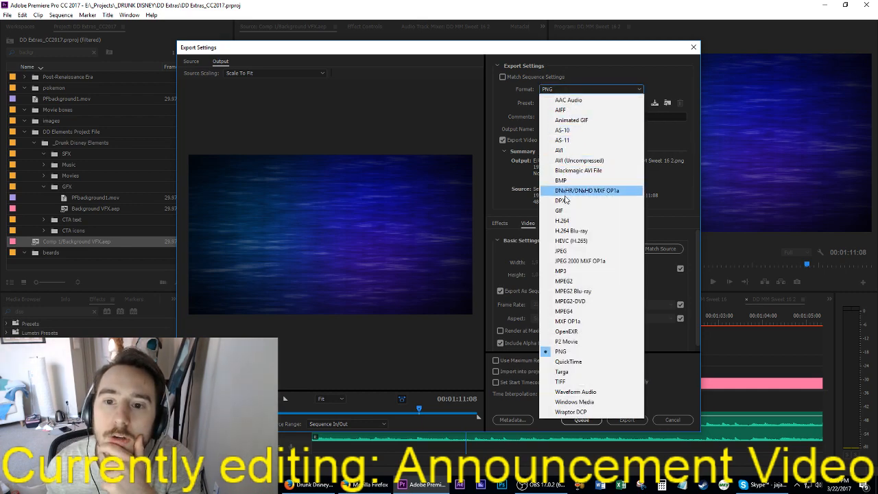
left_click(563, 222)
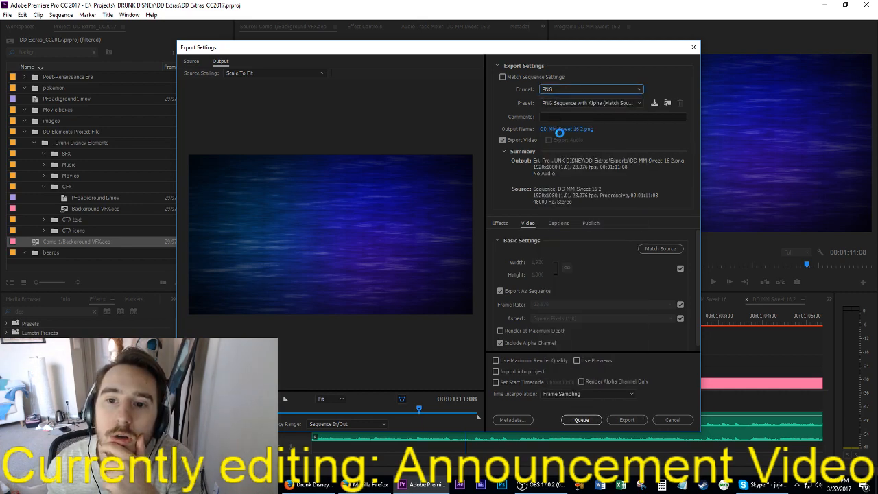
left_click(560, 130)
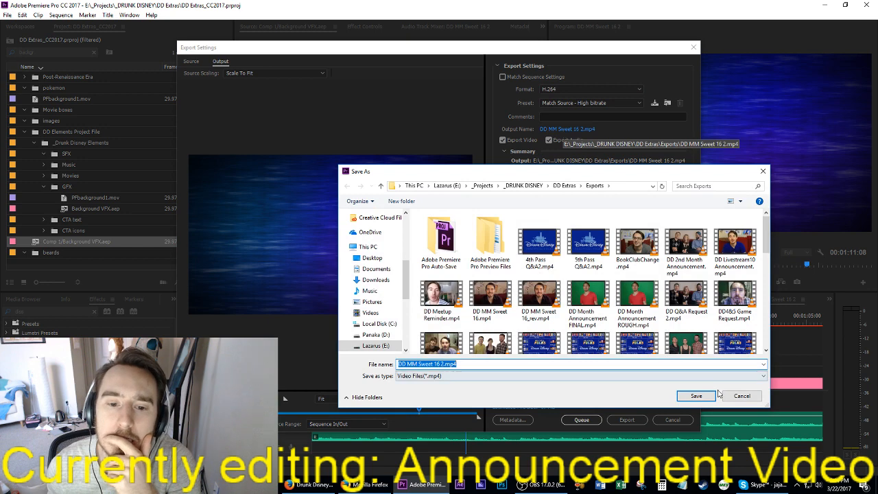
left_click(698, 395)
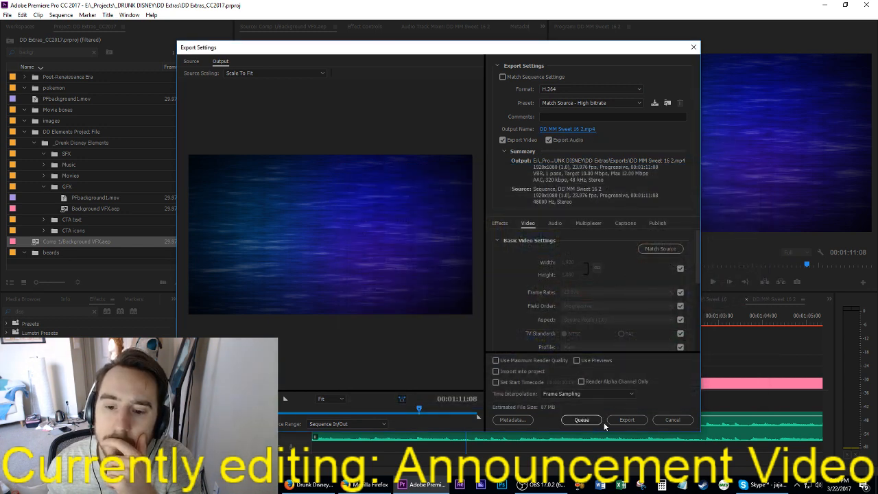
left_click(591, 420)
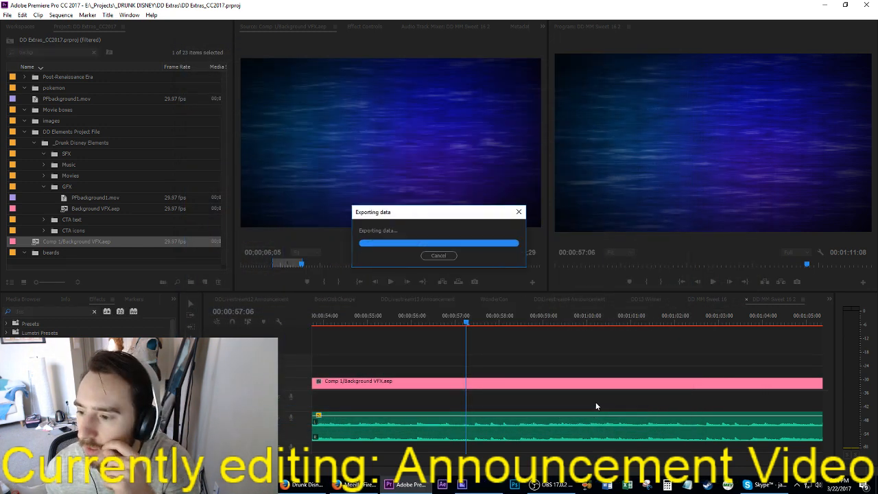
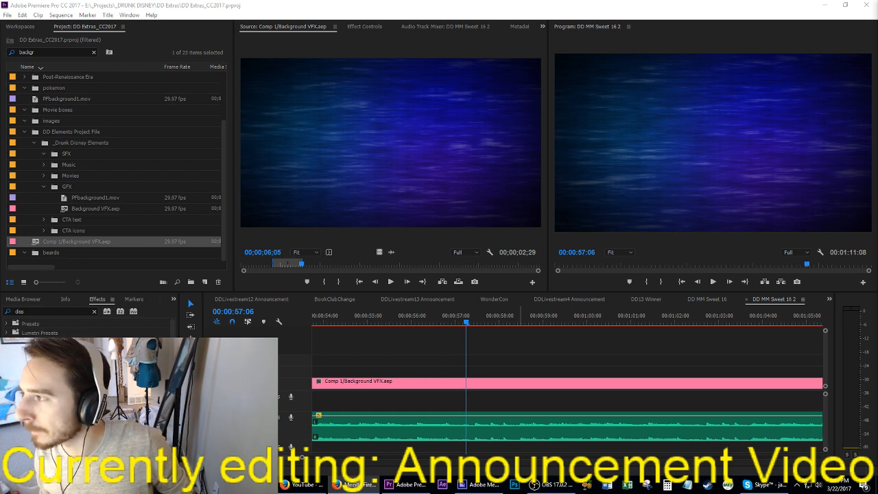
Step: Open the recent project Friday the 13th_CC2017.prproj from the _DEAD MEAT folder, leaving nothing selected in the Ft13-02-1stPass sequence
left_click(7, 15)
mouse_move(34, 57)
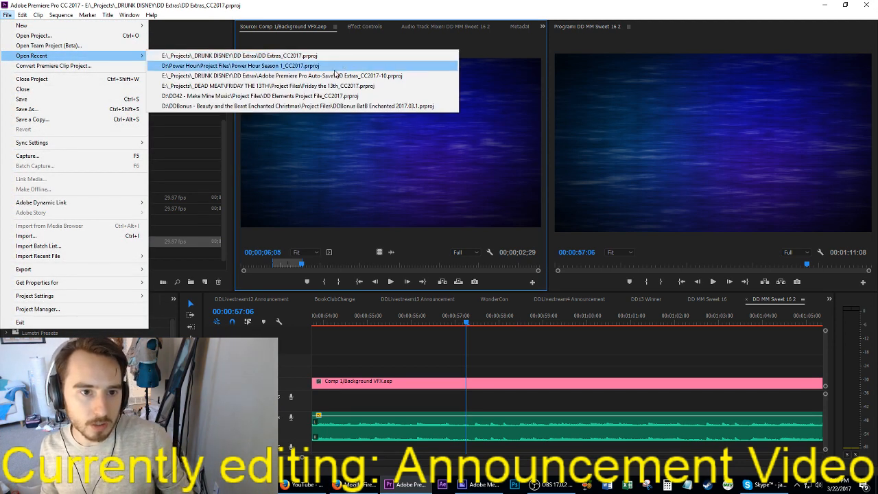
left_click(309, 88)
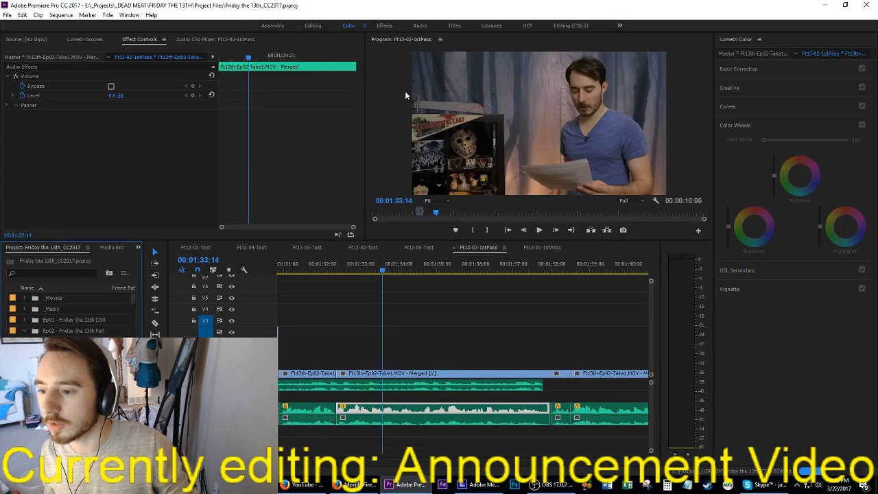
right_click(408, 86)
left_click(348, 342)
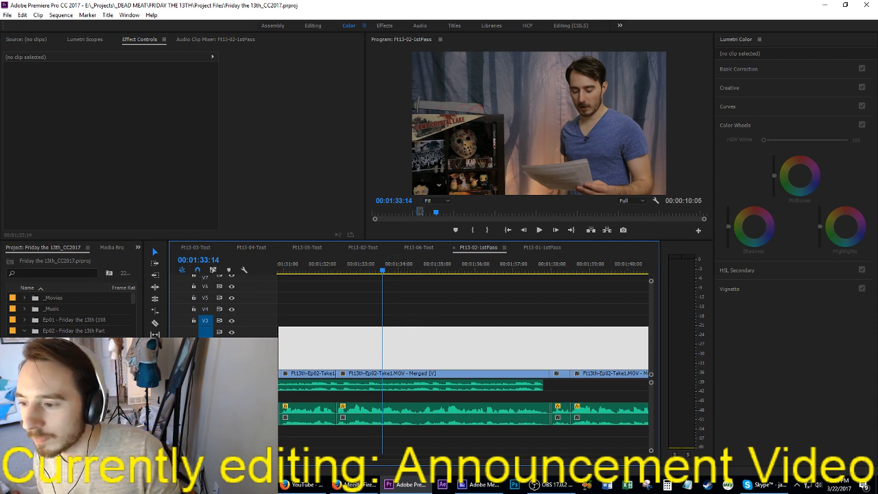
key("alt+Tab")
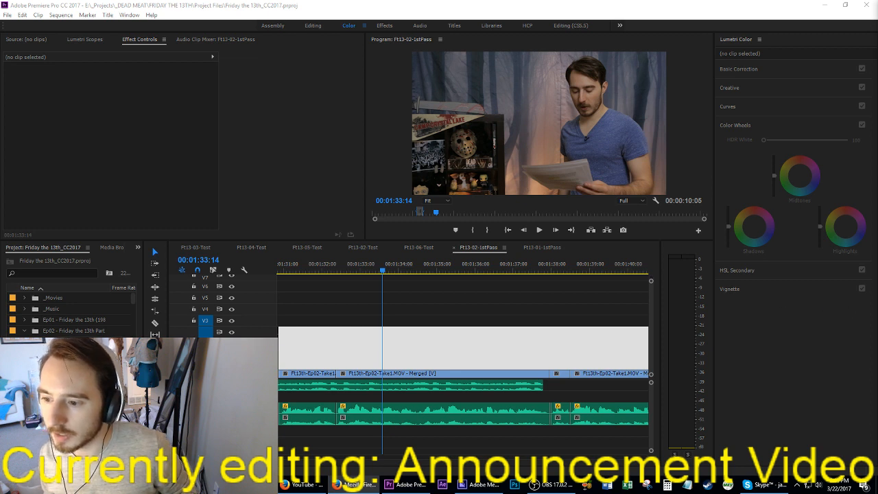
left_click(439, 336)
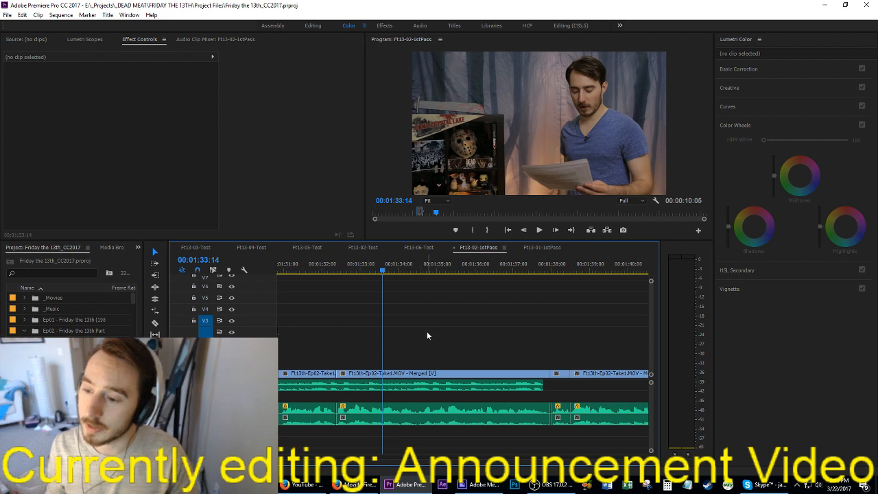
Step: Save the project and play the Ft13-02-1stPass sequence from 00:01:29:07 to the end of the talking clip near 00:01:37:22
scroll(409, 335, "up", 5)
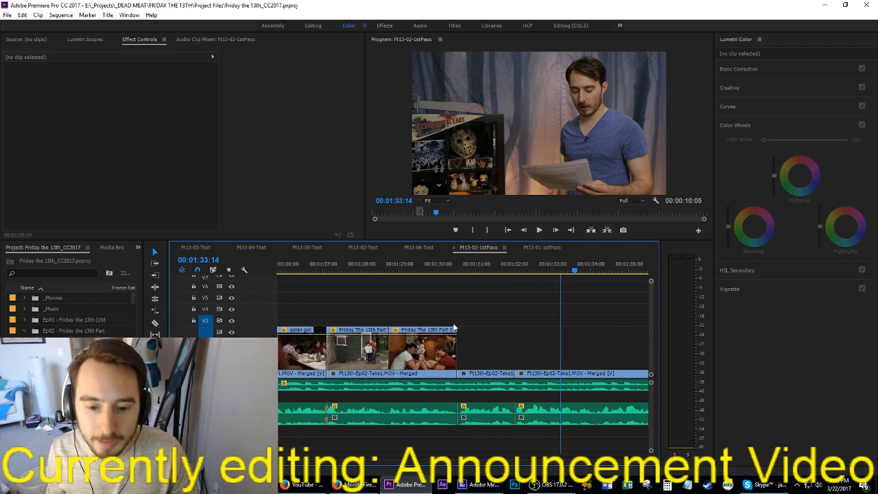
scroll(456, 308, "up", 2)
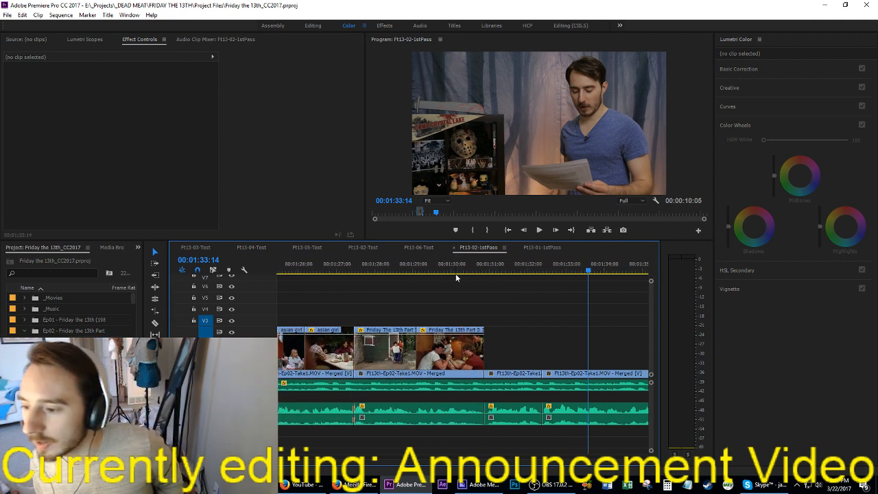
key("ctrl+s")
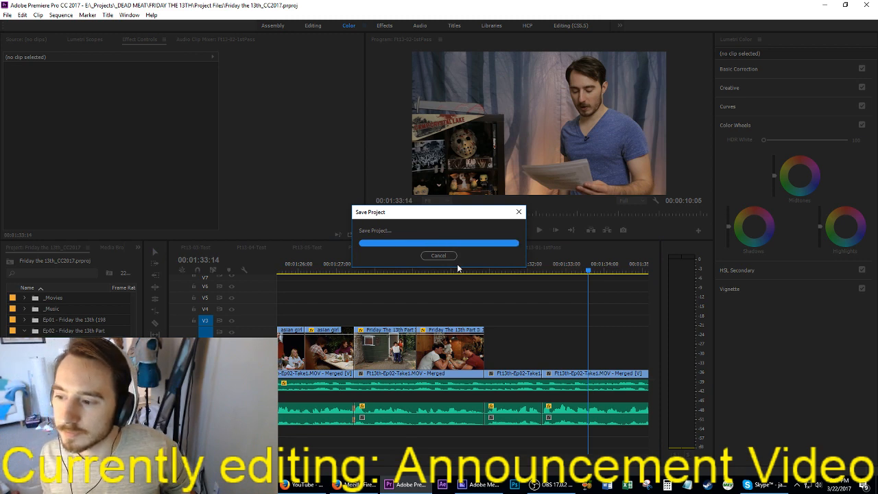
left_click(425, 269)
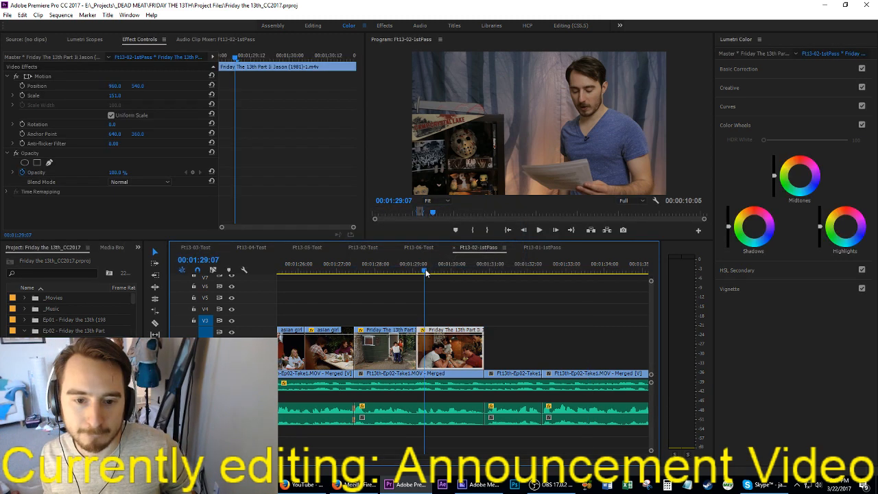
key("space")
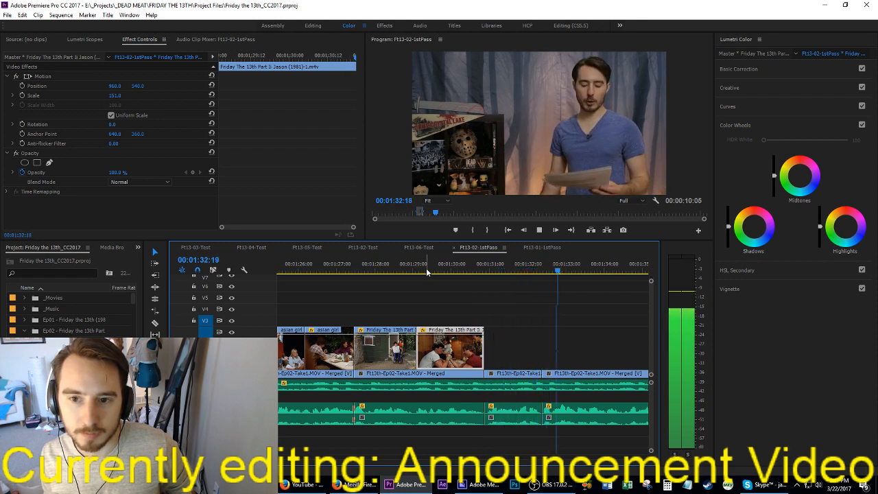
scroll(584, 317, "down", 6)
scroll(584, 319, "down", 2)
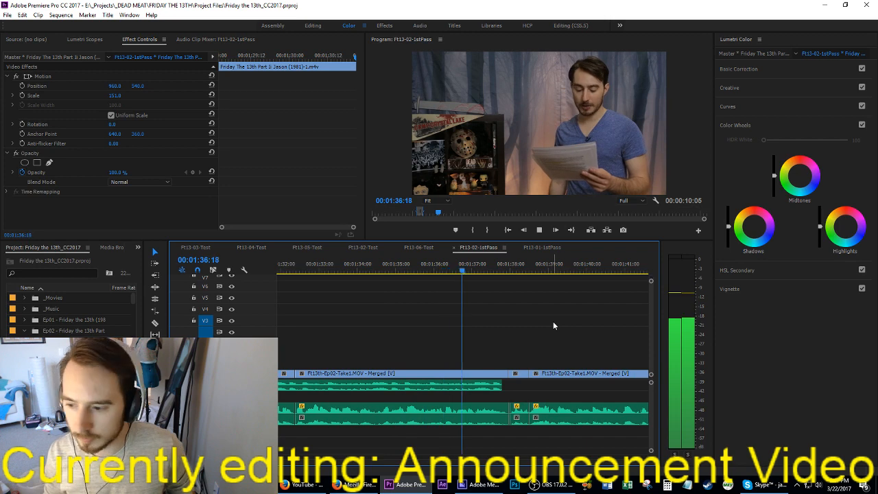
key("space")
Step: Extract the single frame at 00:01:37:23, play across the cut, and return the playhead to 00:01:37:23
key("Left")
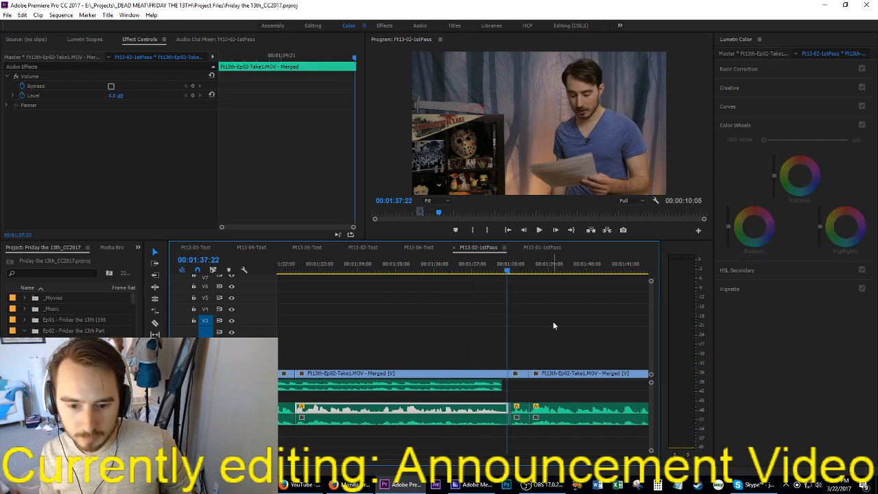
key("Right")
key("i")
key("o")
key("space")
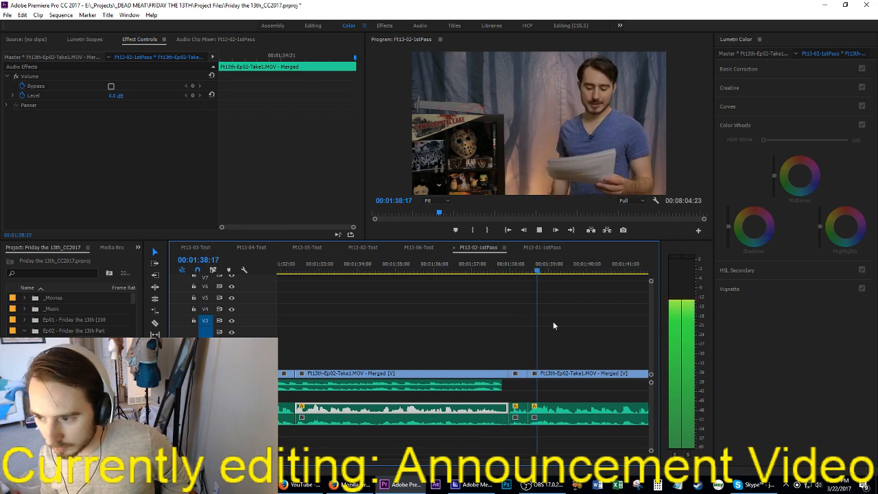
key("space")
key("Up")
key("Up")
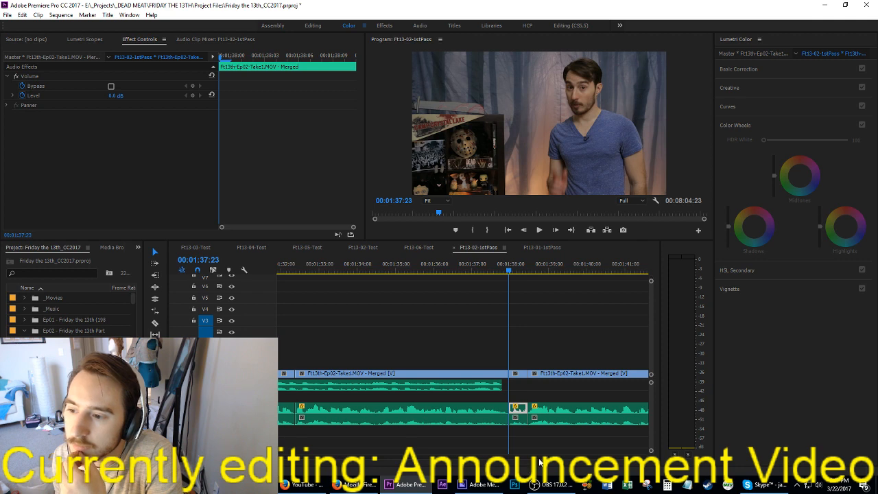
Step: Cut the short movie clip and its audio at about 00:06:50 out of the Ft13-02-1stPass sequence, leaving the gap open
scroll(517, 408, "down", 10)
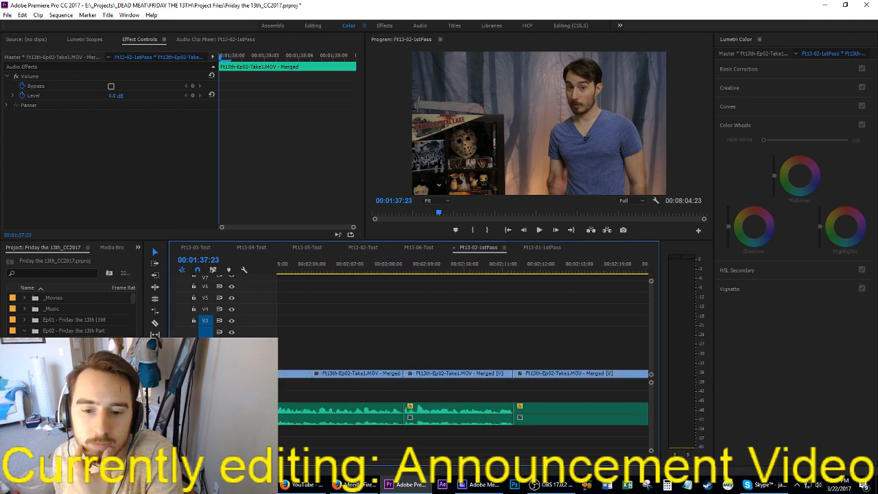
scroll(282, 466, "up", 4)
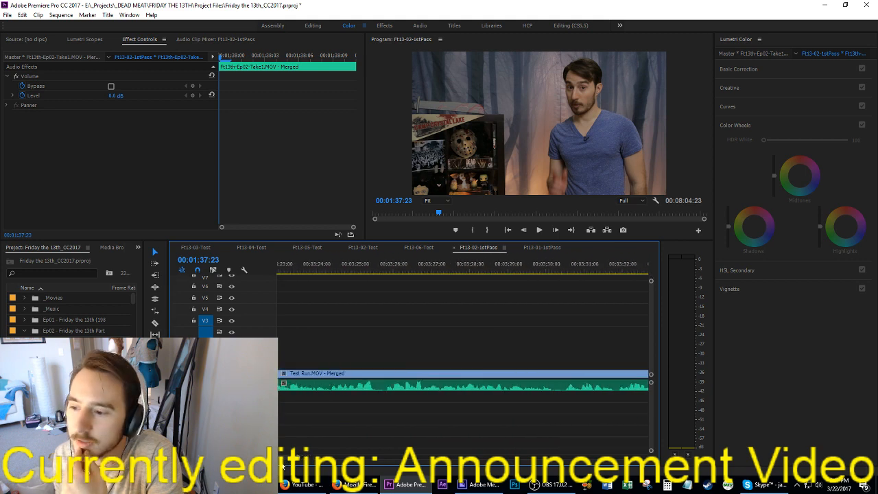
left_click_drag(299, 459, 384, 460)
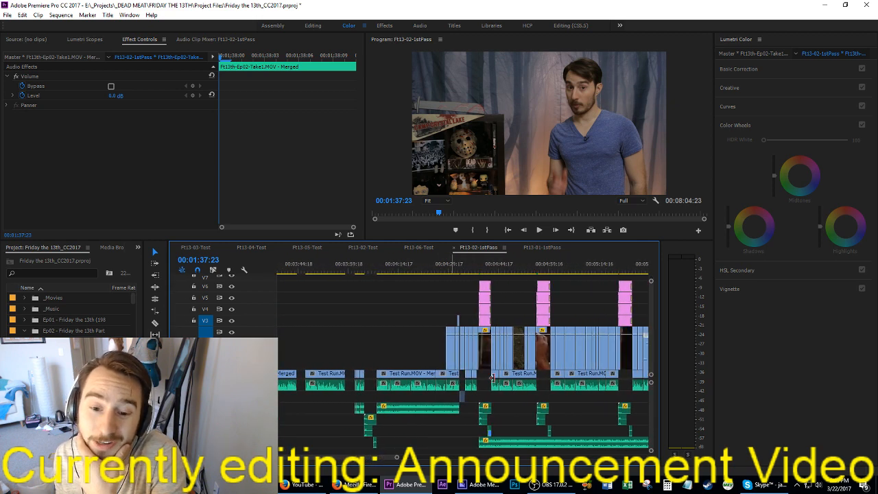
scroll(491, 377, "down", 8)
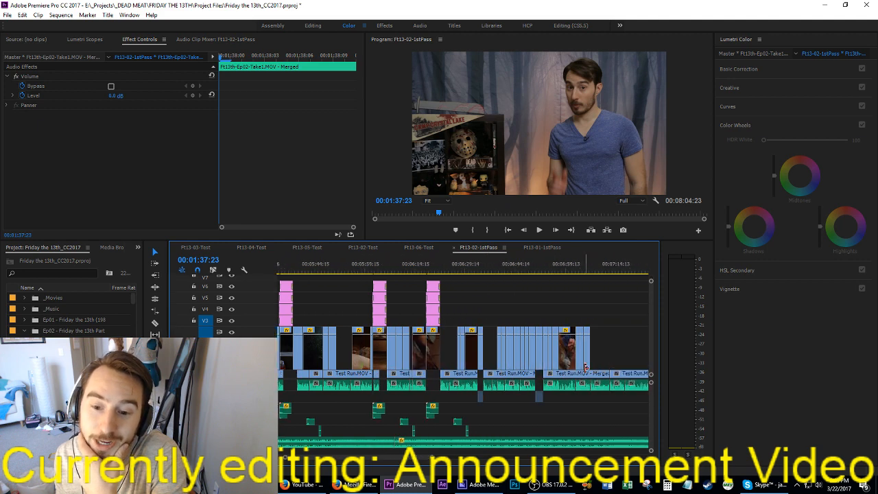
scroll(584, 365, "down", 1)
left_click(449, 266)
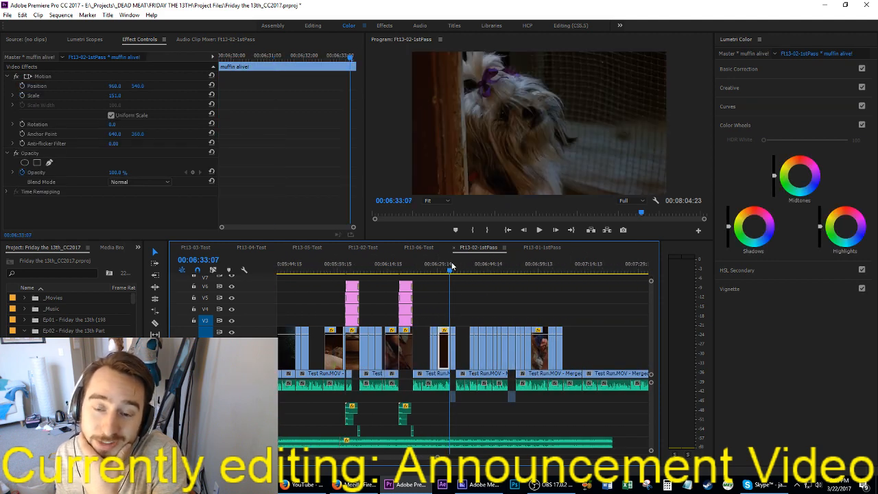
left_click_drag(450, 266, 491, 262)
left_click_drag(510, 307, 507, 414)
key("Delete")
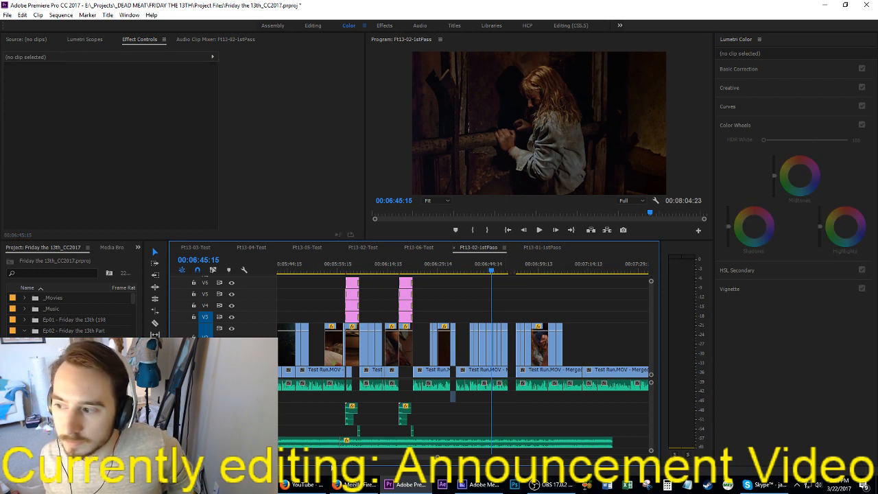
Step: Insert the cut movie clip with its audio at 00:01:37:23, between the two talking clips, shifting the following clips back
scroll(338, 460, "left", 15)
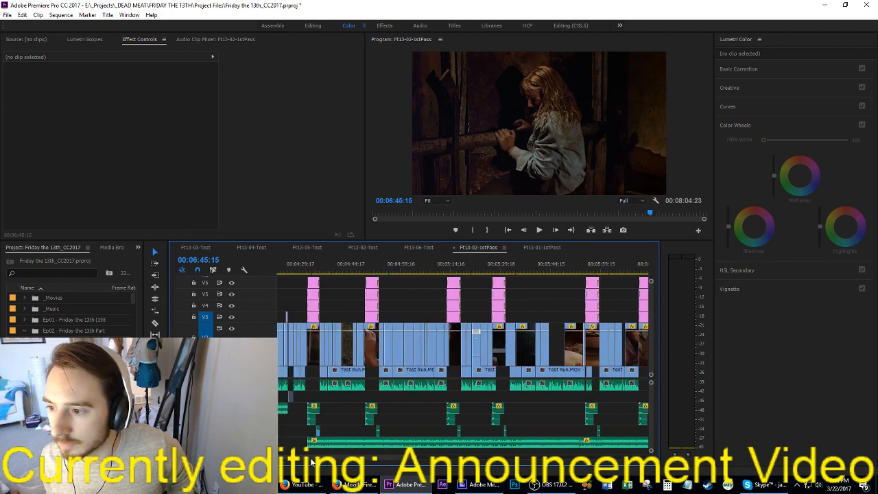
scroll(287, 463, "left", 3)
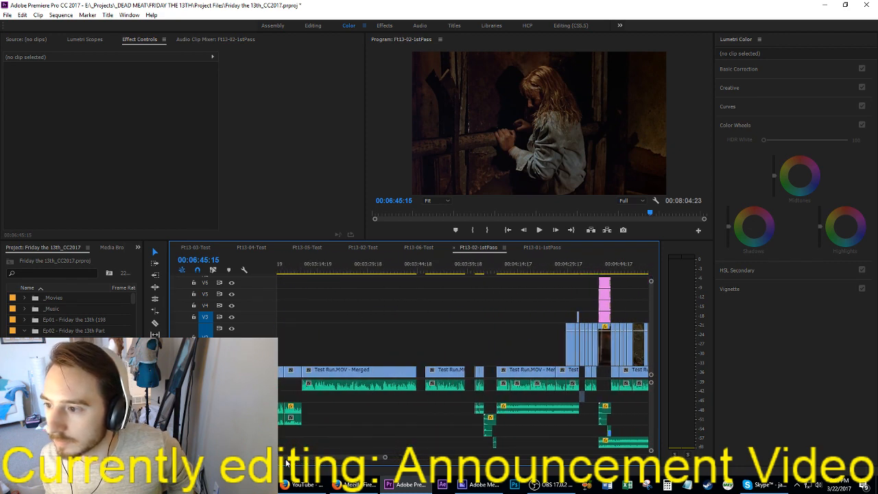
left_click_drag(287, 463, 264, 464)
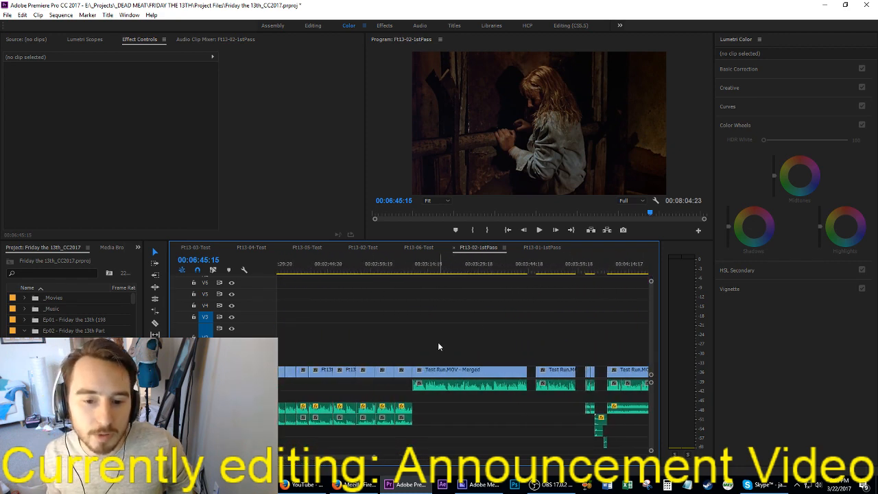
scroll(437, 347, "left", 15)
left_click(406, 271)
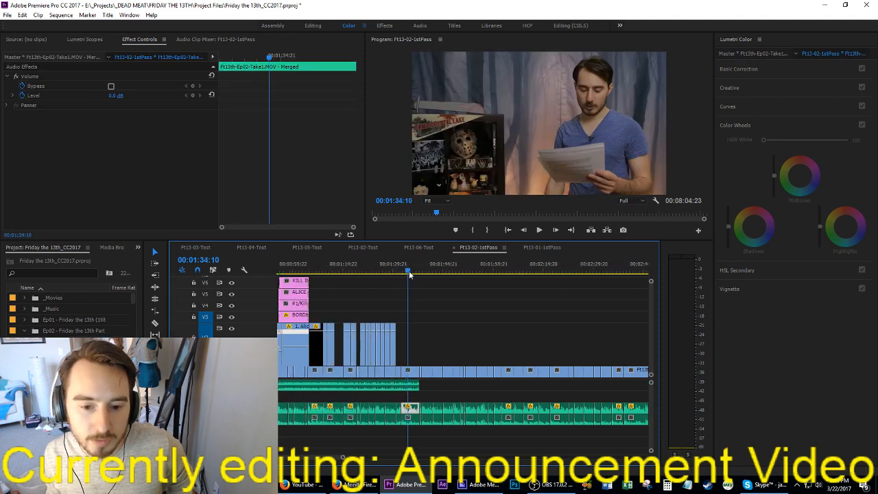
scroll(431, 385, "up", 2)
left_click(501, 355)
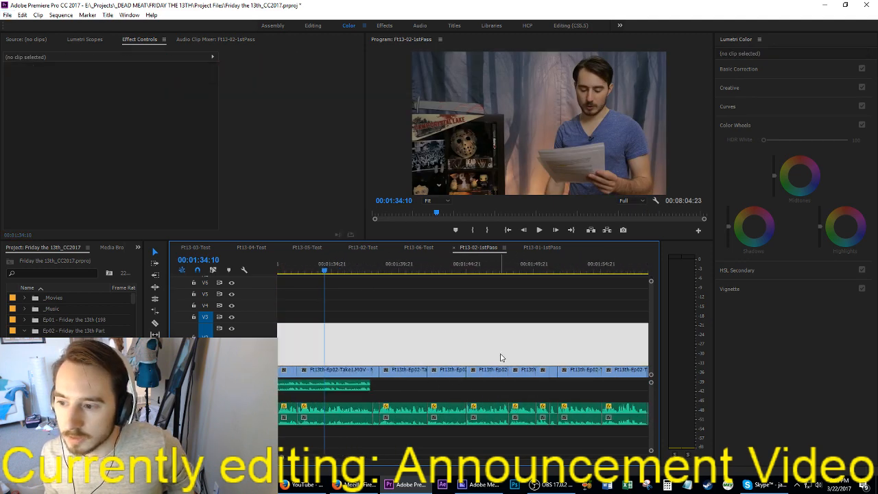
key("space")
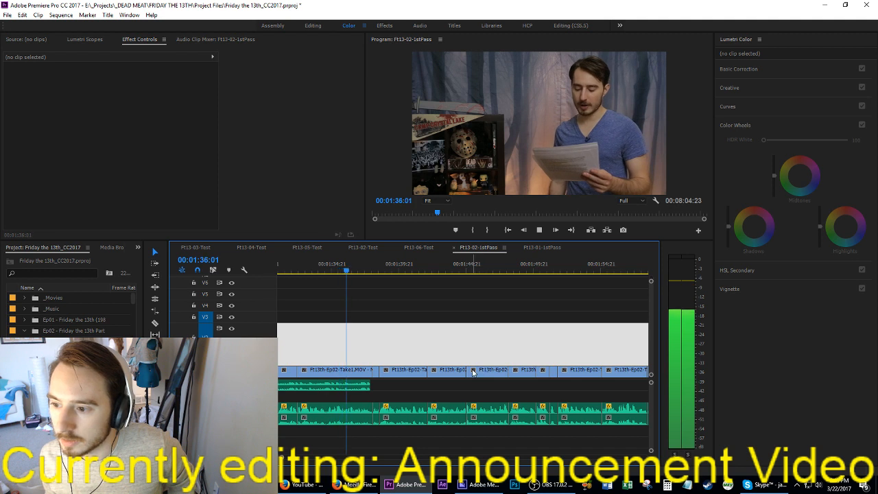
key("space")
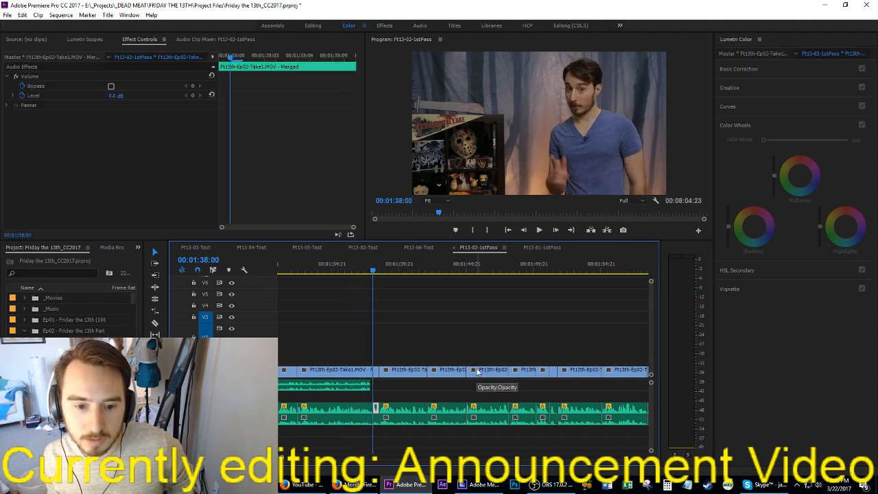
key("Left")
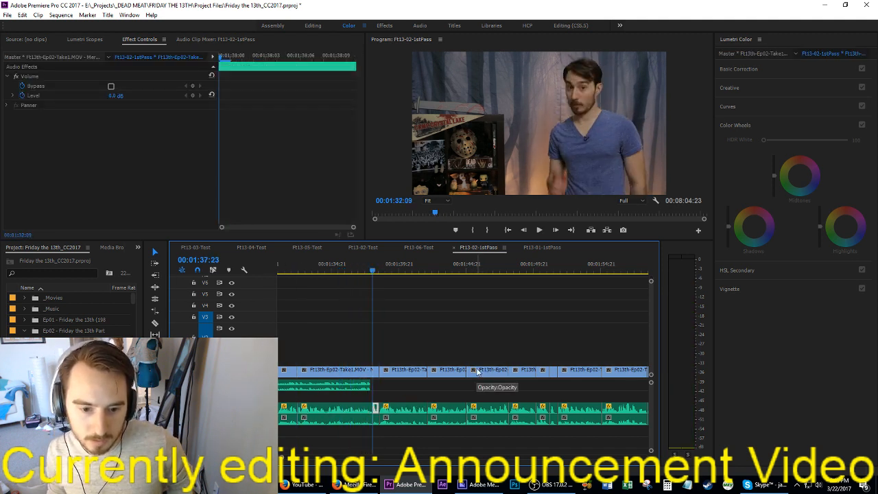
key("ctrl+z")
key("ctrl+z")
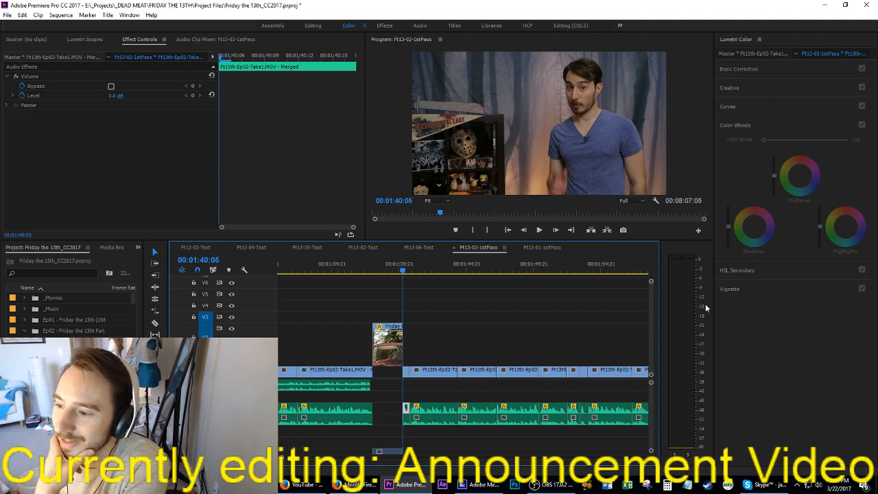
Step: Switch to OBS and change the Text (GDI+) source to read "Currently editing: DEAD MEAT"
left_click(551, 484)
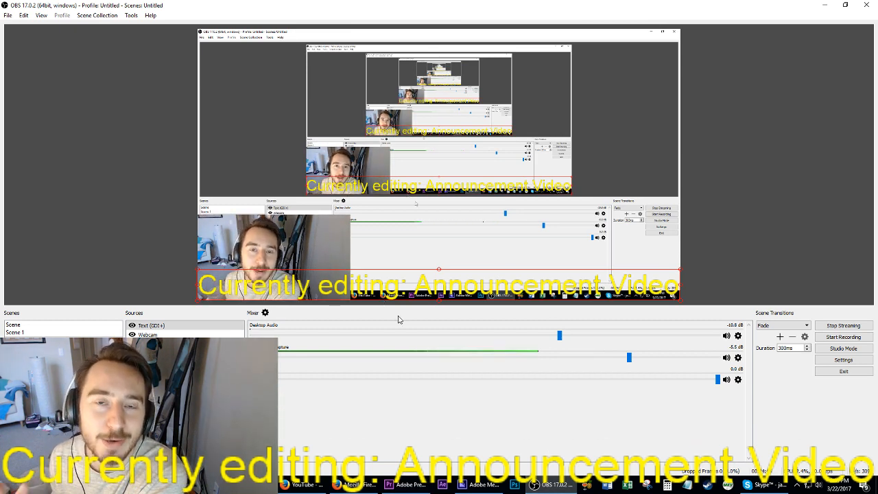
left_click(361, 283)
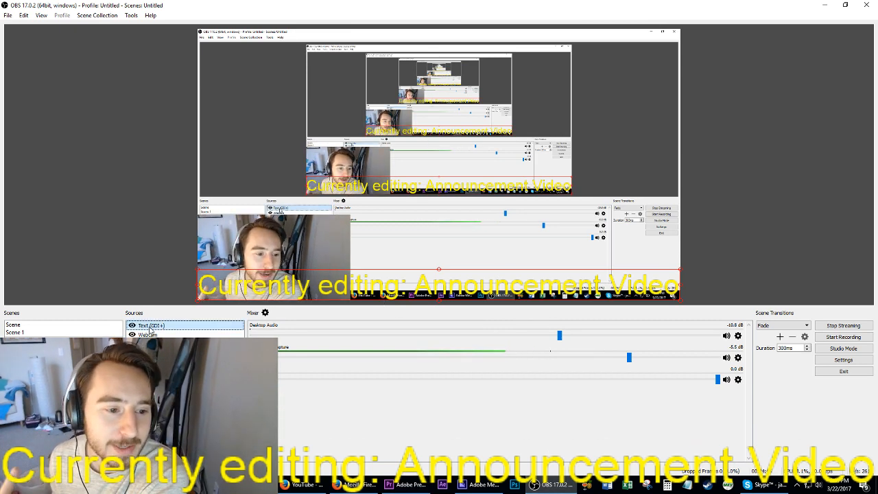
double_click(362, 282)
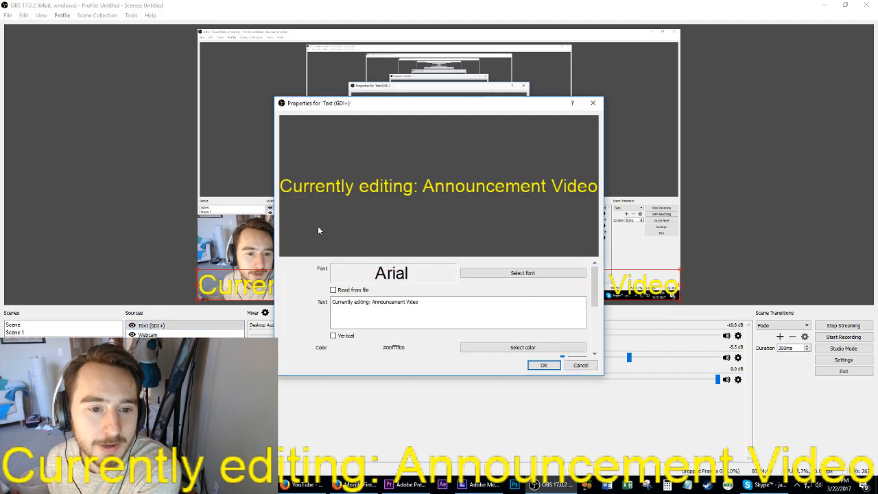
left_click_drag(372, 302, 554, 300)
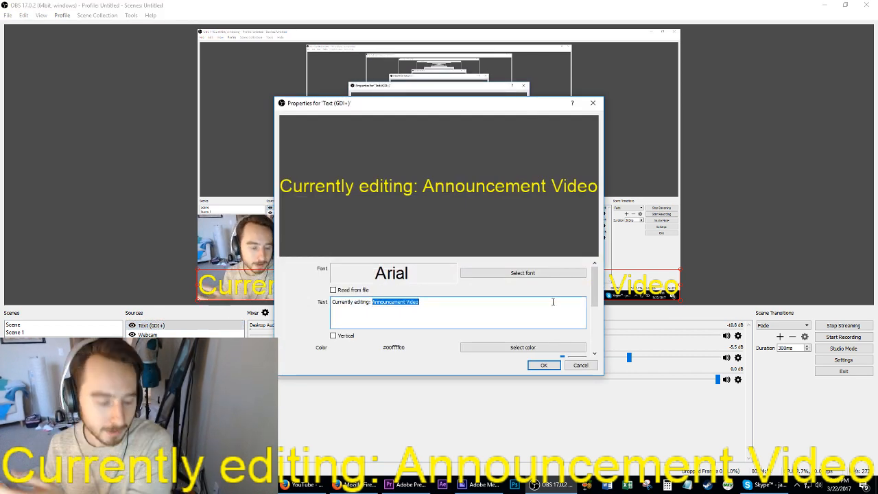
type("DEAD MEAT")
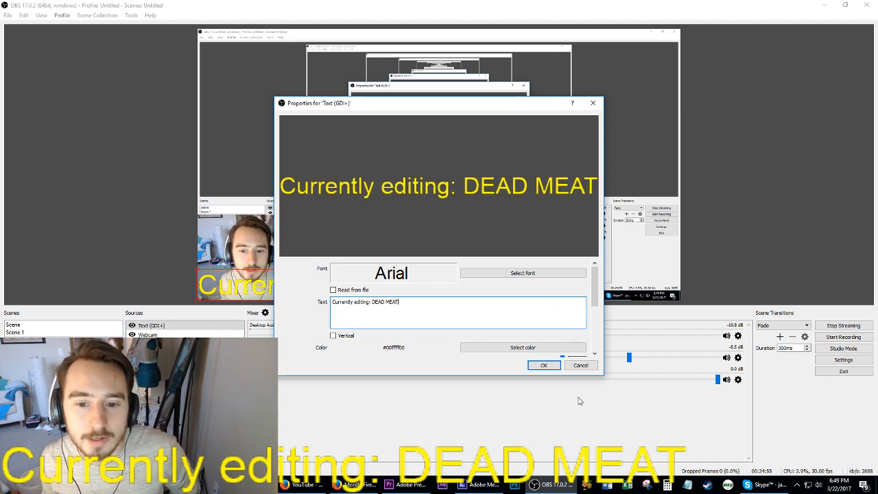
left_click(543, 365)
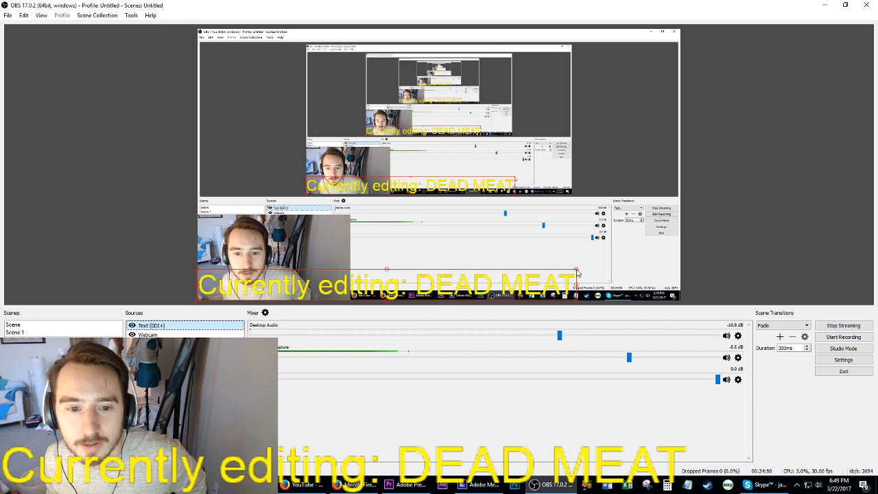
Step: Enlarge the yellow caption in the OBS preview until it reaches the frame's right edge, and return to Premiere Pro
left_click_drag(577, 269, 641, 259)
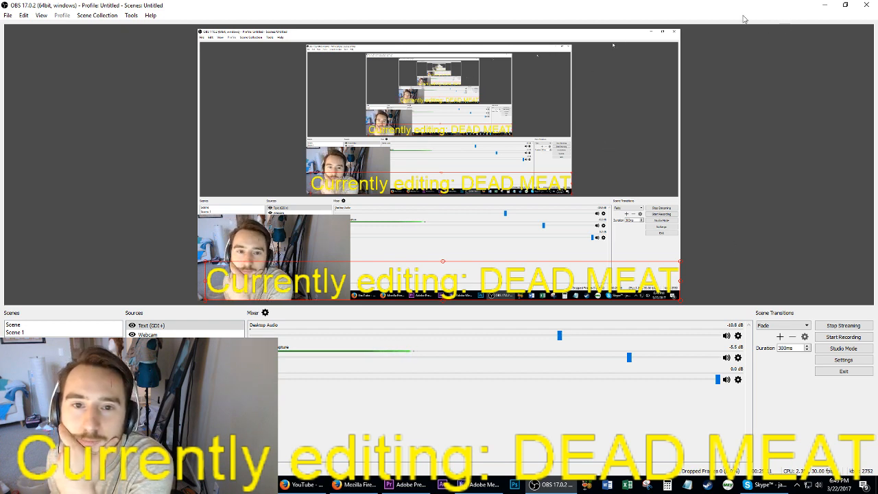
left_click(824, 5)
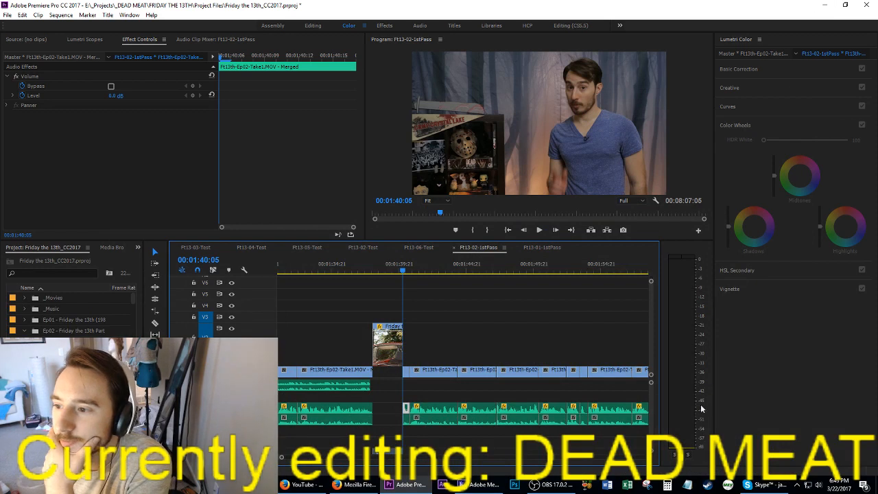
Step: Play across the movie clip from about 00:01:34:21 and extend the preceding music clip's end to the end of the talking clip
left_click(541, 346)
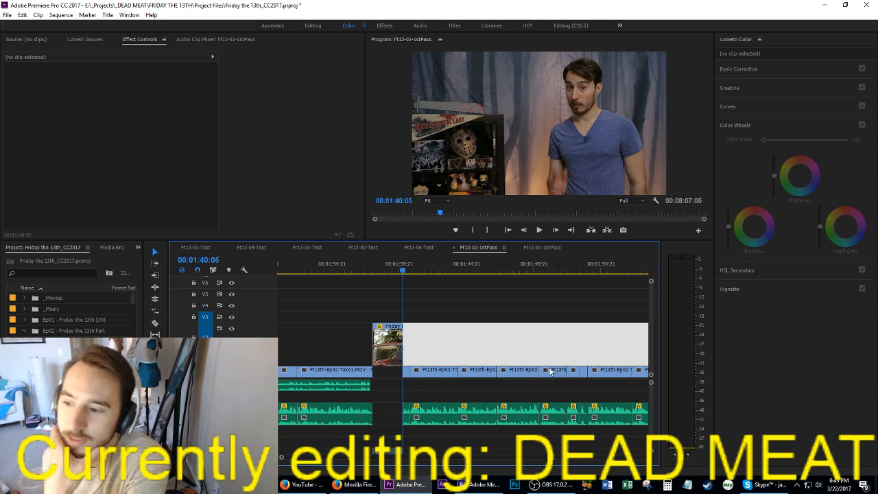
scroll(549, 360, "up", 5)
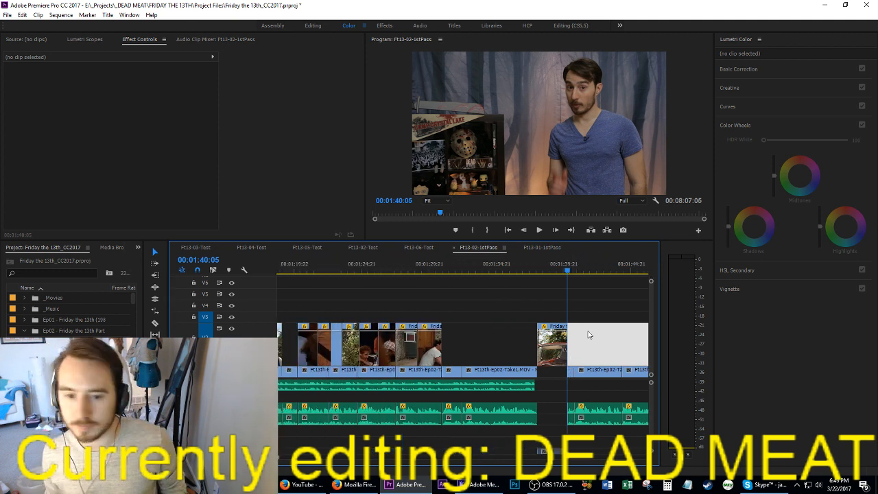
left_click(496, 271)
key("space")
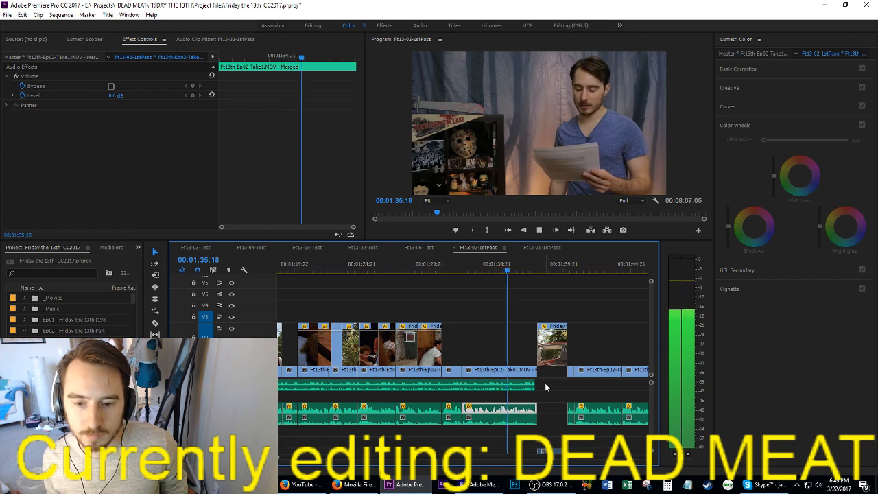
left_click_drag(535, 385, 540, 386)
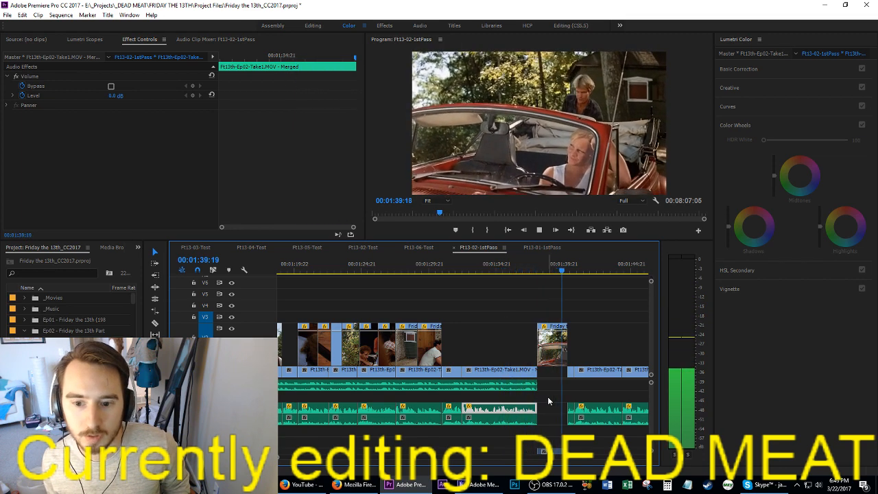
key("space")
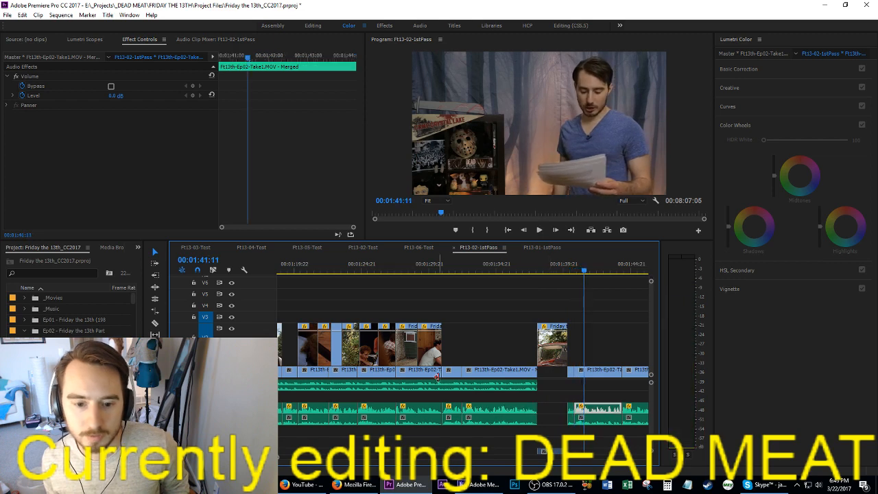
Step: Duplicate the Slow_Shock by Silent Partner.mp3 clip on its own track so the copy starts after the movie clip at 00:01:40:05
key("minus")
key("minus")
key("minus")
key("minus")
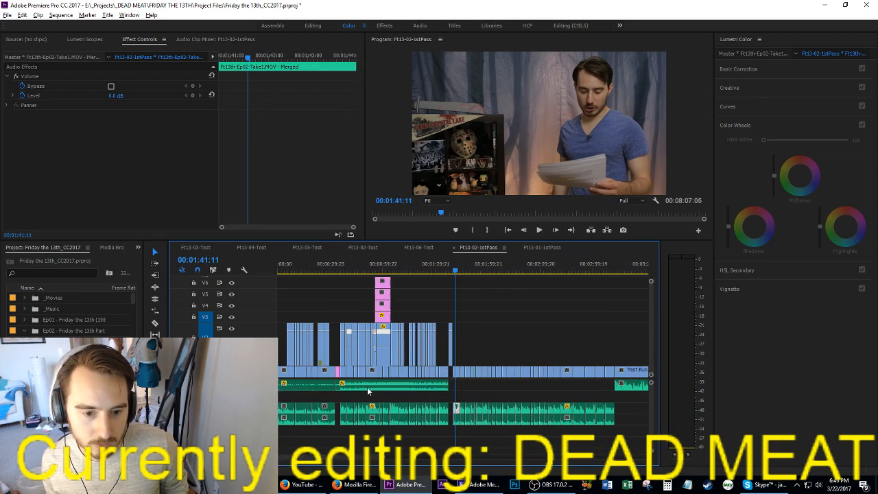
left_click_drag(366, 386, 487, 385)
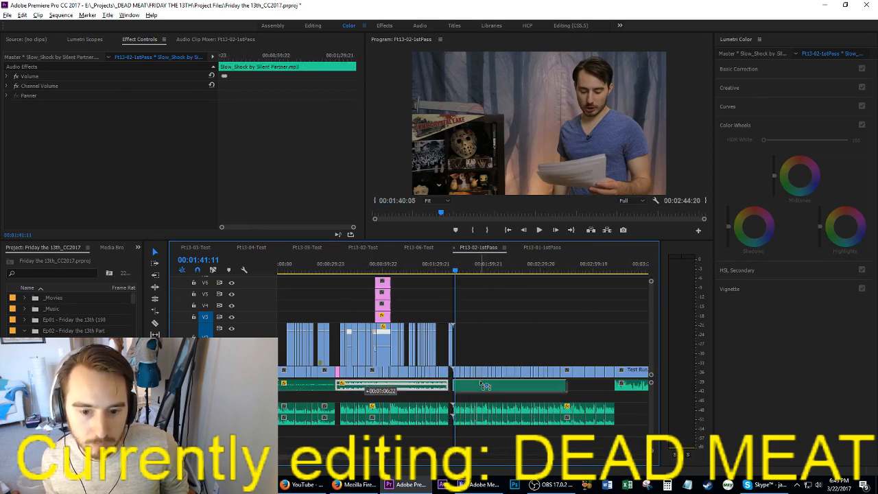
key("equal")
key("equal")
key("equal")
key("equal")
left_click(458, 392)
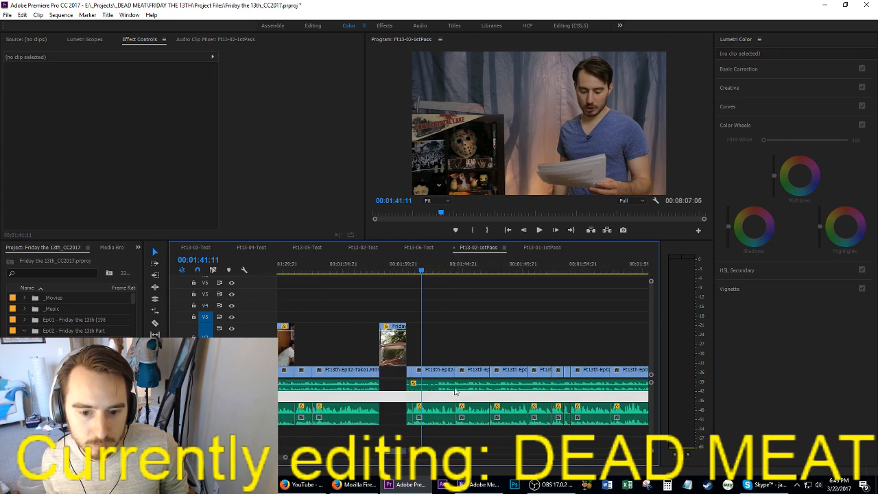
Step: Play the talking clips from 00:01:41:10 to hear the duplicated music beneath them
key("minus")
left_click(472, 408)
key("space")
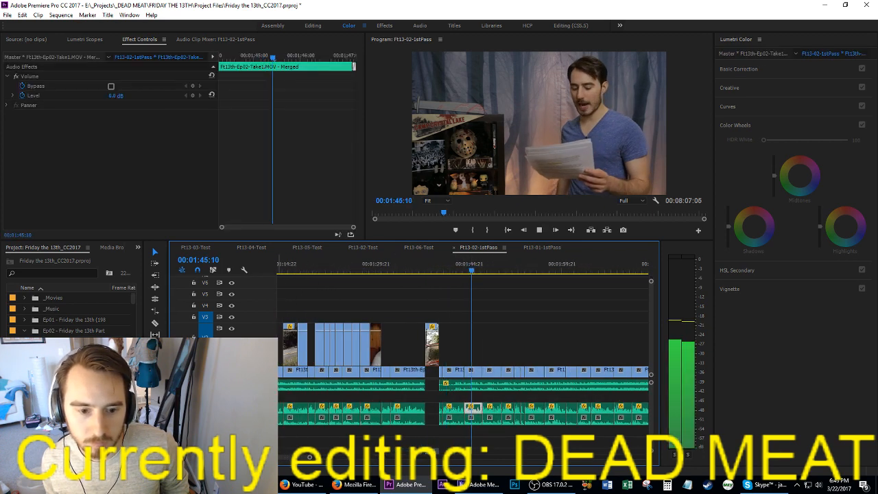
left_click(448, 267)
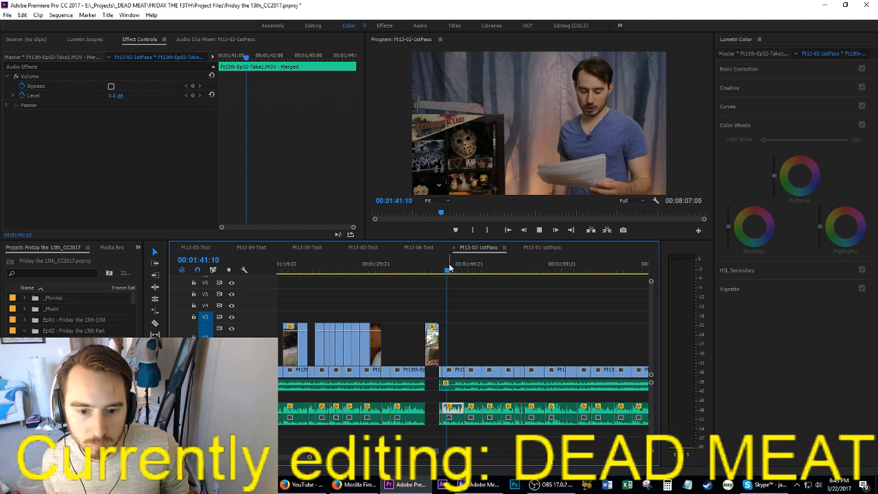
key("space")
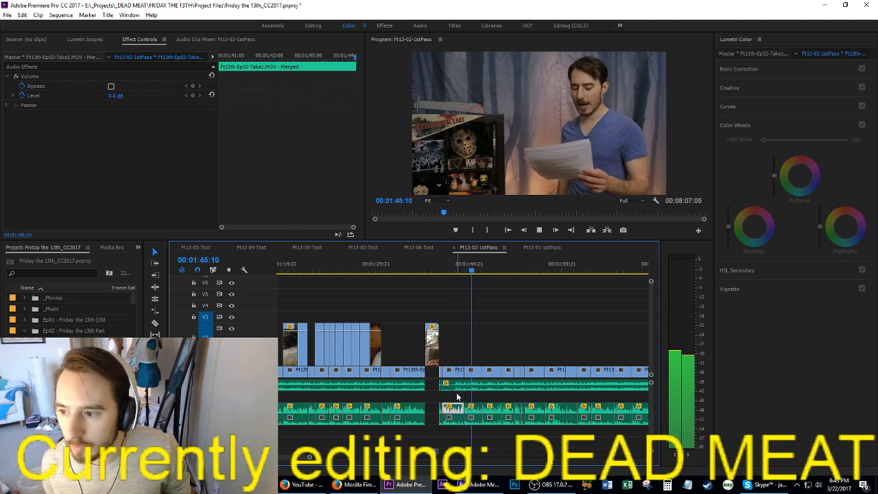
key("space")
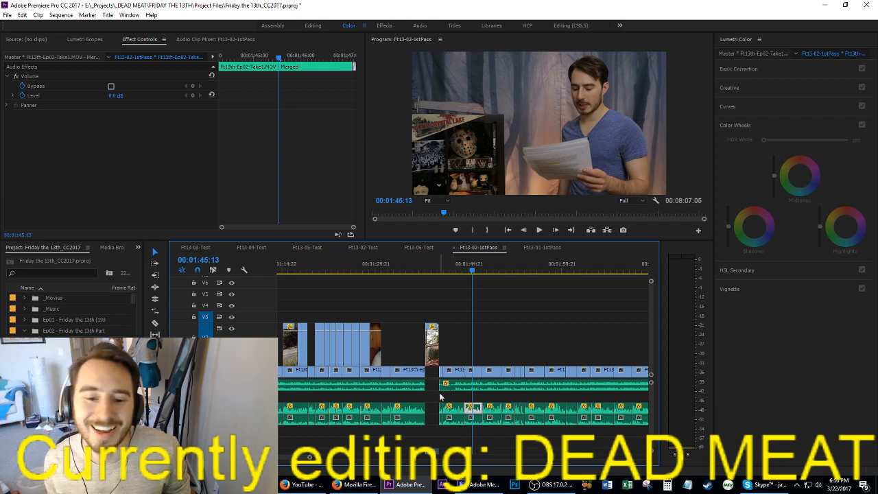
Step: Select the start edit point of the second music clip and the end edit point of the first, either side of the movie clip
mouse_move(441, 389)
left_mouse_down()
mouse_move(474, 390)
mouse_move(450, 389)
left_mouse_up()
left_click(432, 388)
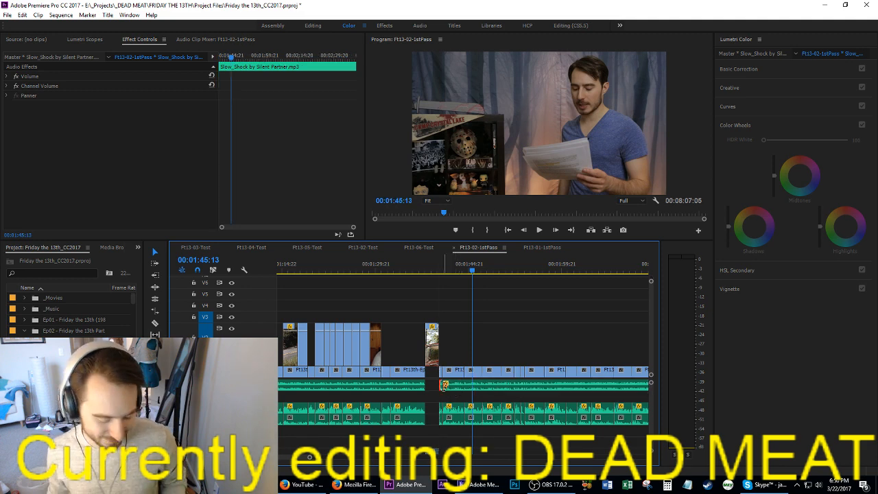
left_click(428, 387)
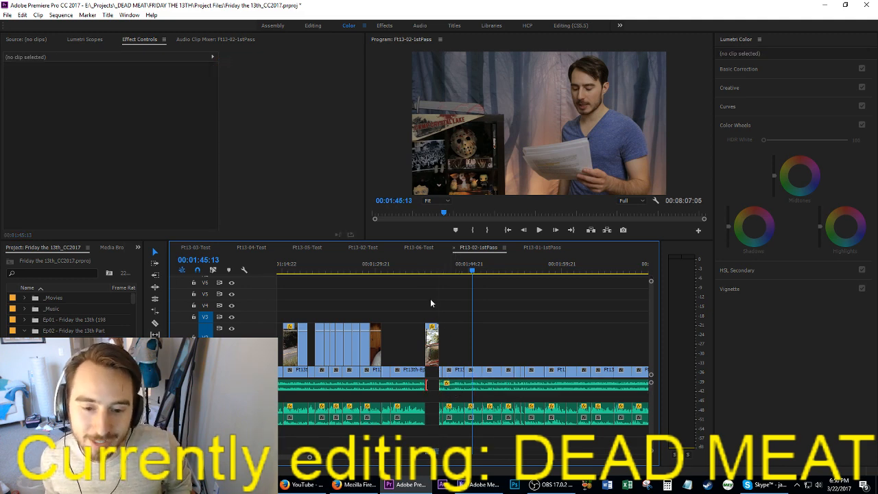
Step: Play the change from the movie clip to the following talking clip, starting at 00:01:39:12
left_click(435, 263)
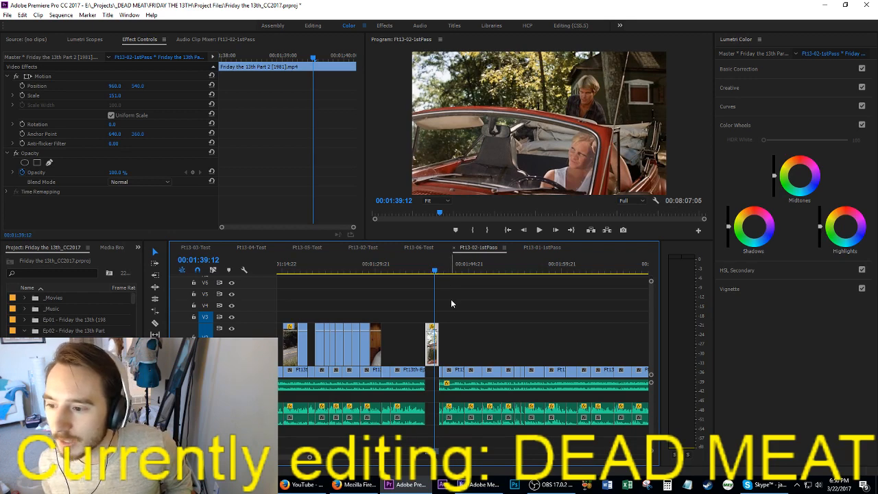
key("space")
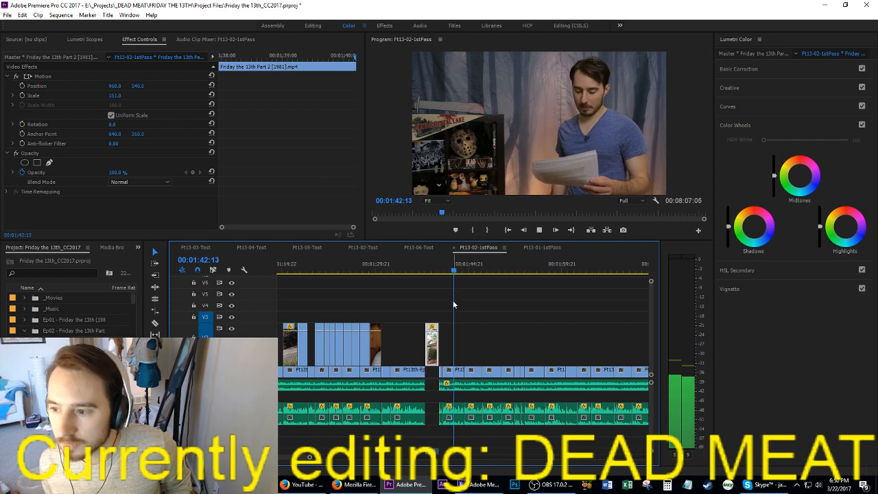
key("space")
key("=")
key("=")
key("=")
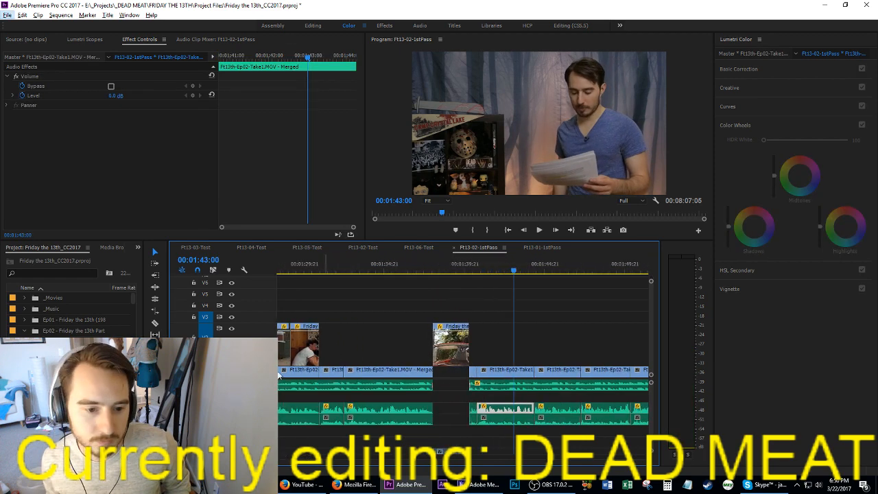
Step: Play the sequence from about 00:01:29:17 and save the project
left_click(303, 278)
key("space")
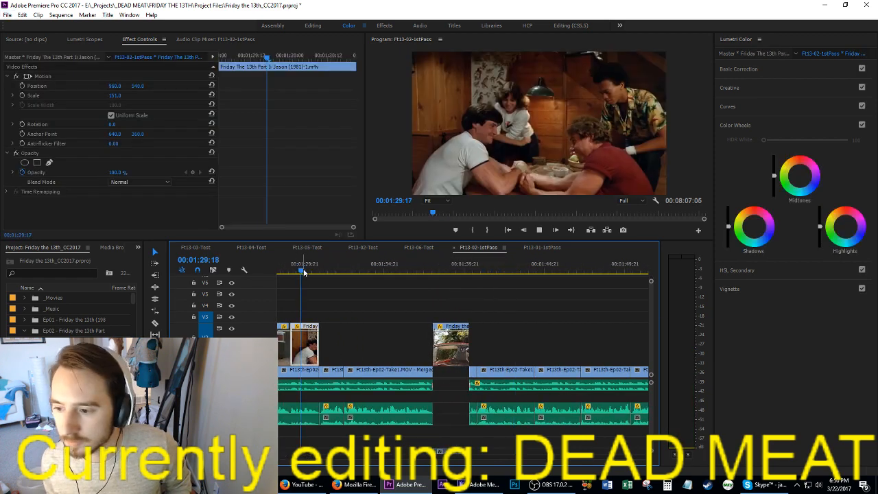
key("ctrl+s")
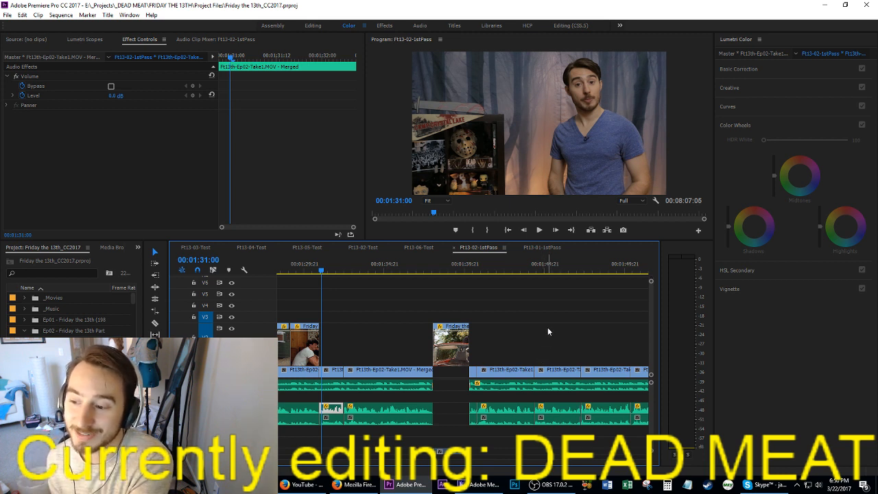
Step: Move the playhead to 00:01:30:13, save the project, and play through to 00:01:34:11
scroll(547, 331, "up", 6)
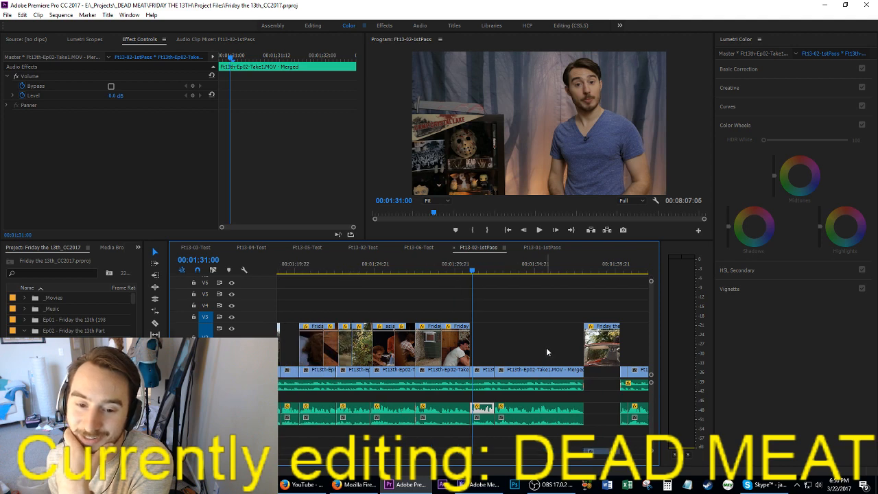
left_click(535, 265)
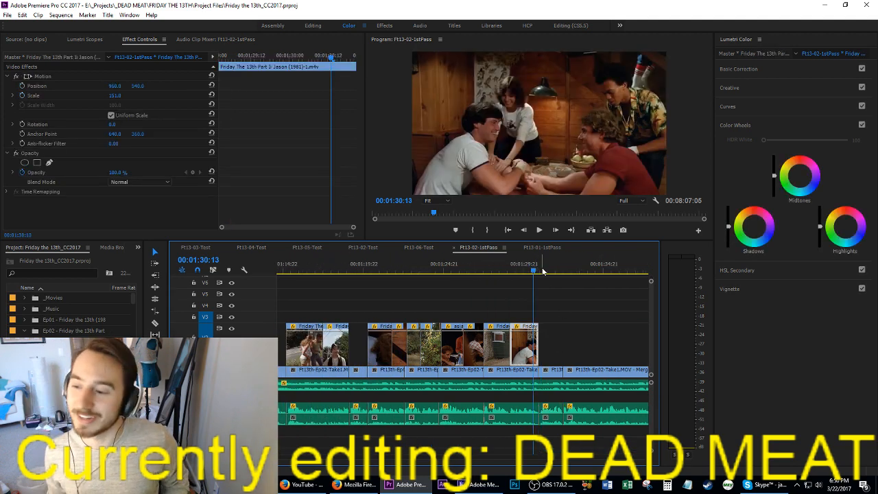
key("ctrl+s")
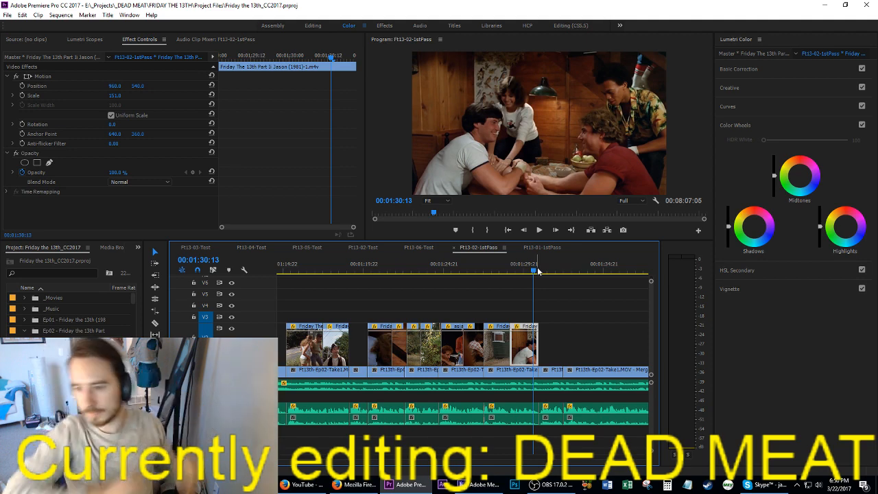
key("space")
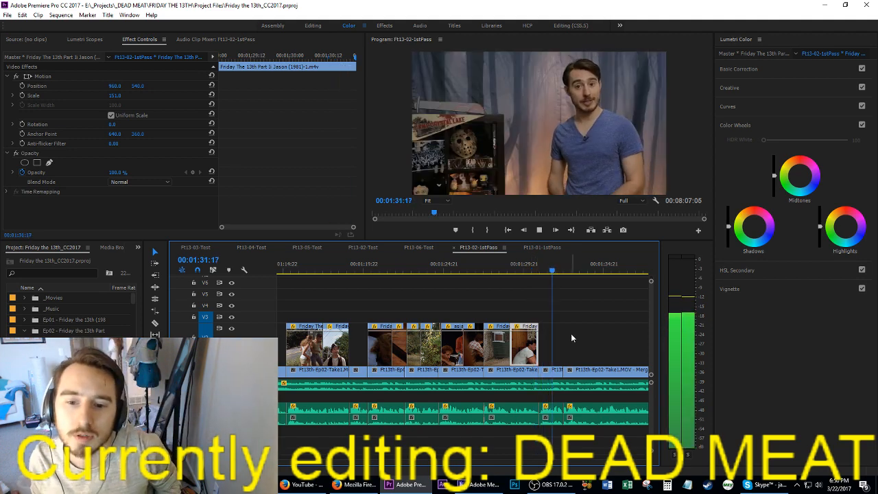
scroll(573, 329, "up", 2)
left_click(586, 327)
scroll(586, 328, "down", 2)
scroll(588, 330, "down", 2)
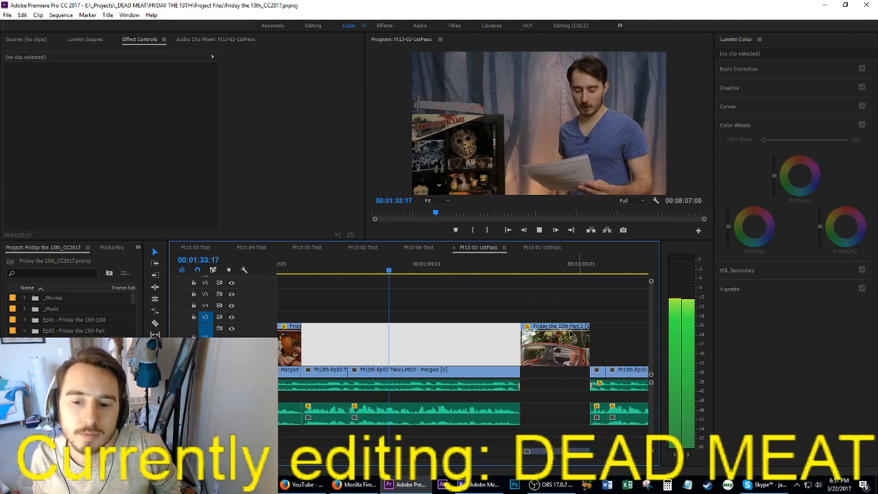
key("space")
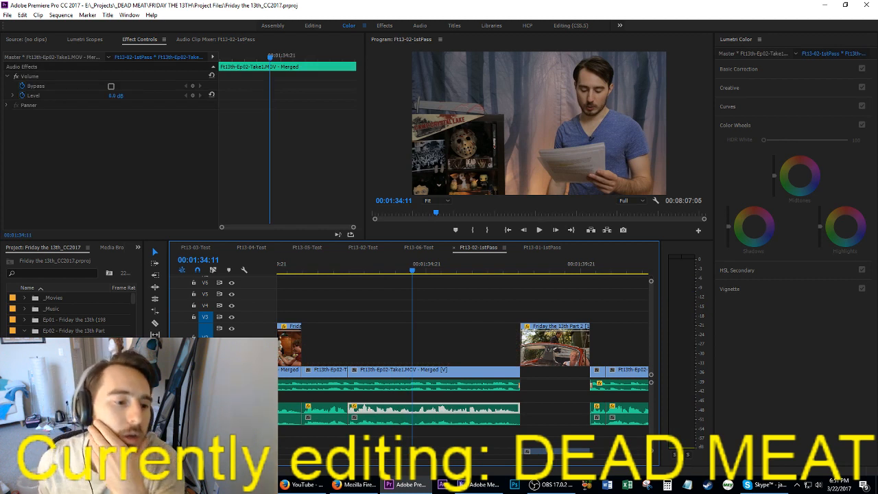
Step: Load Friday the 13th Part 2 [1981].mp4 from the _Movies bin as the source clip and scrub it to 00:13:55:15
scroll(71, 314, "down", 5)
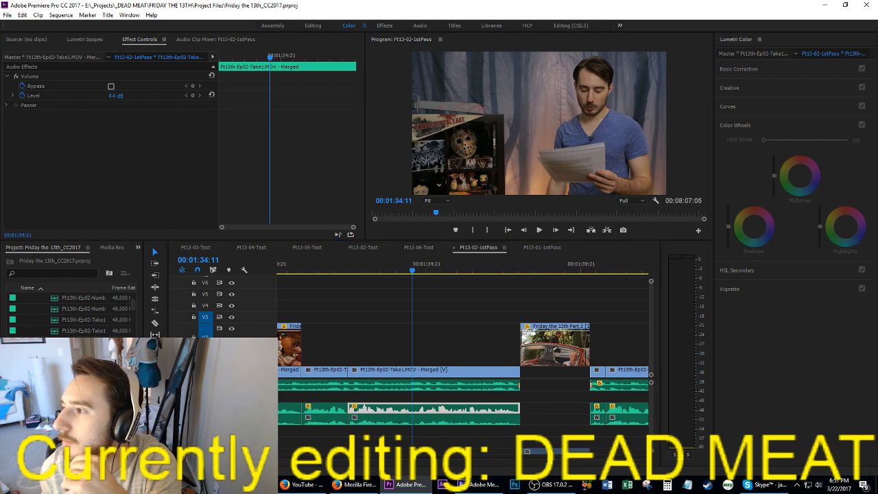
key("shift+1")
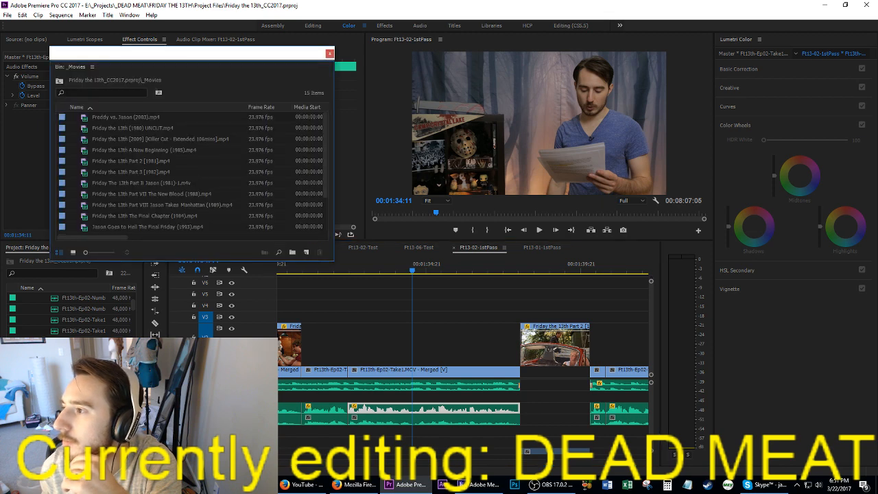
double_click(160, 162)
left_click_drag(850, 89, 877, 89)
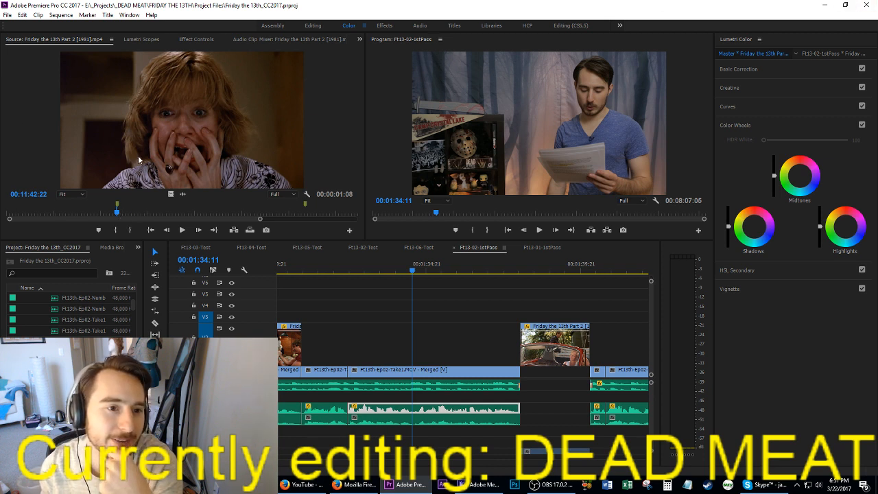
left_click_drag(126, 214, 144, 214)
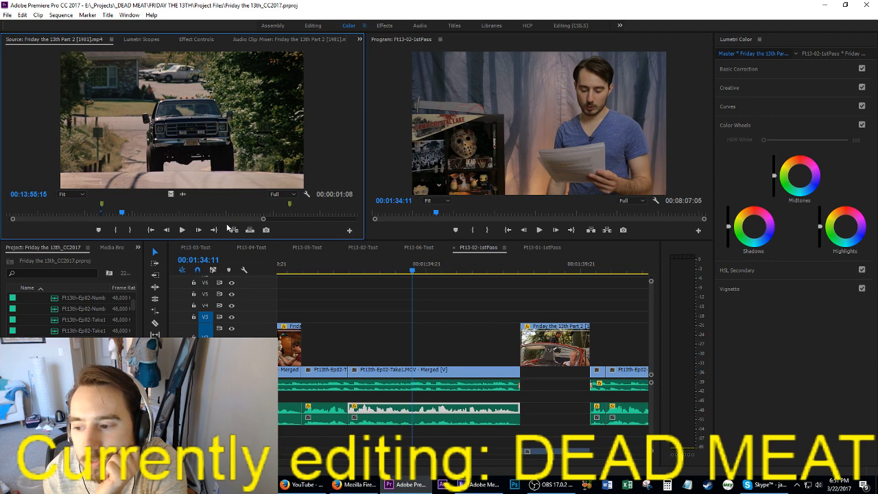
Step: Switch to Firefox and open Google Calendar in a new tab
left_click(298, 485)
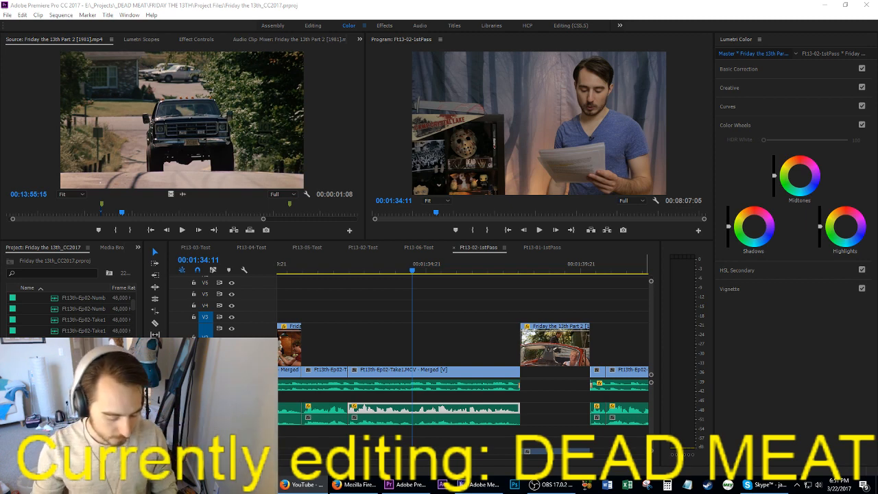
key("ctrl+t")
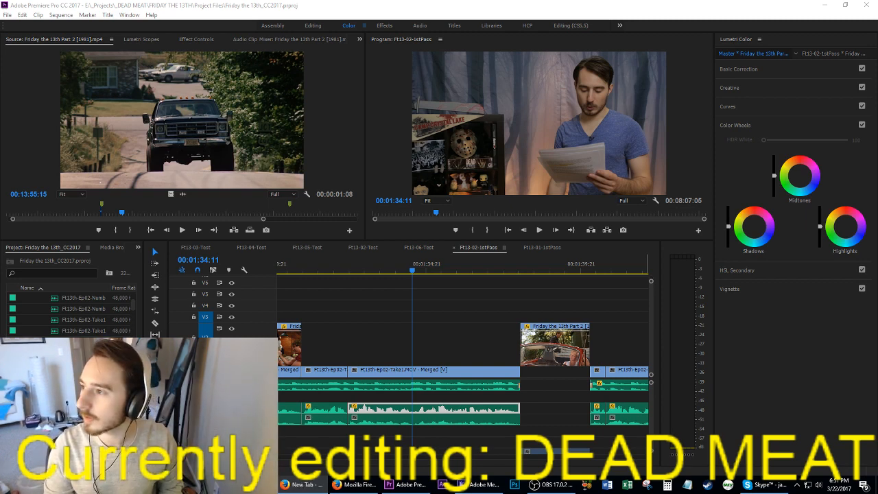
key("Return")
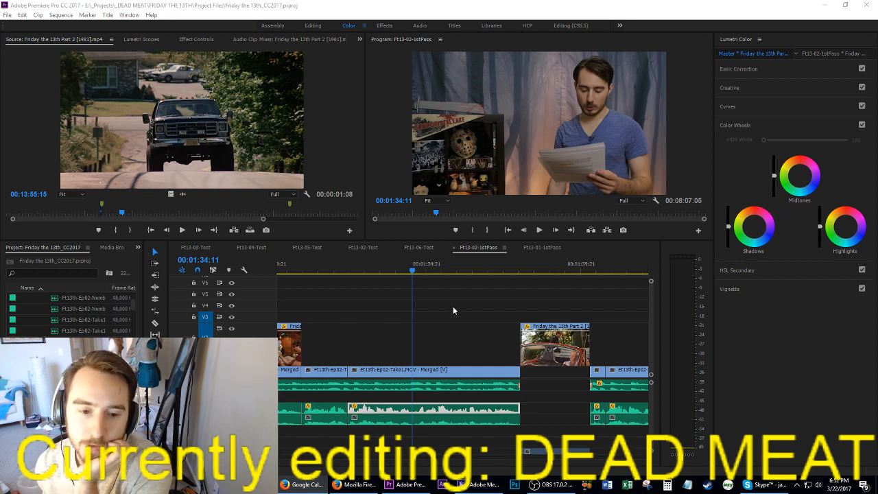
Step: Move the playhead to the start of the talking clip at 00:01:32:09 and play through to 00:01:32:19
left_click(471, 313)
scroll(471, 330, "up", 2)
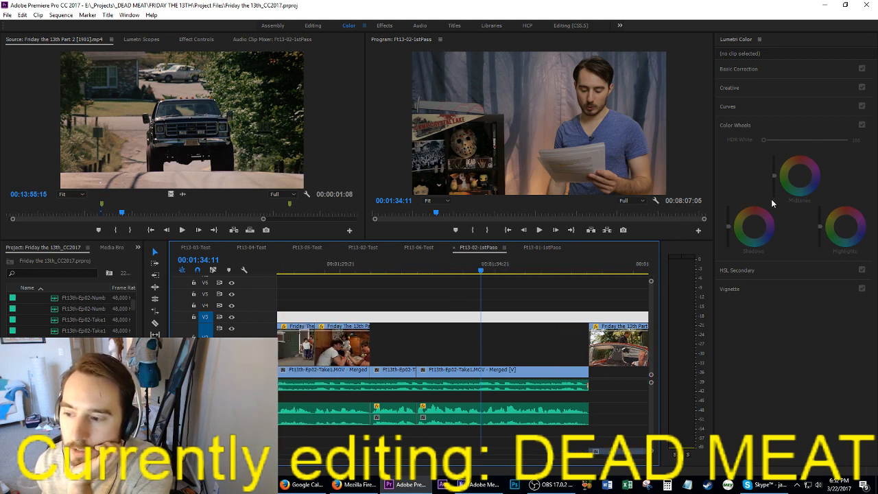
left_click(835, 373)
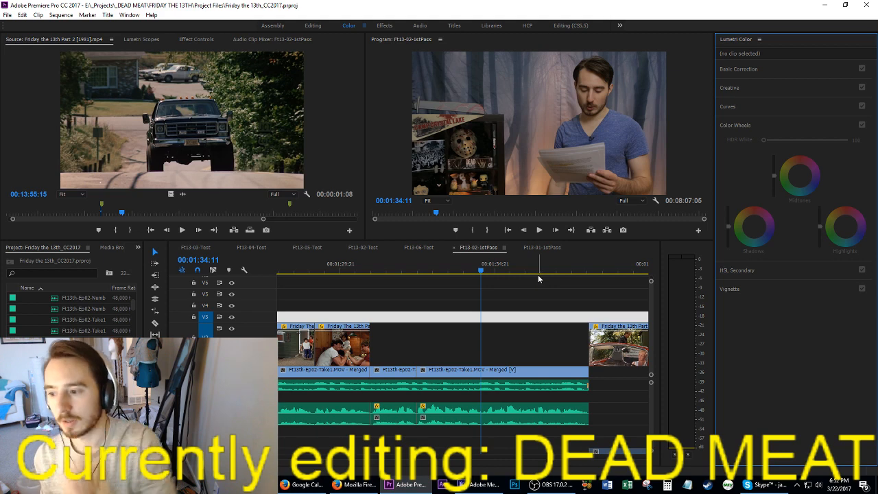
left_click(504, 351)
key("Up")
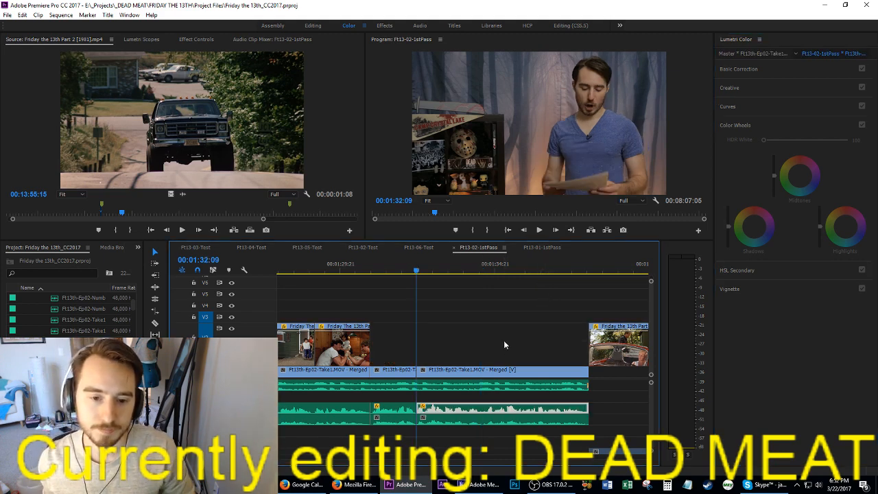
key("space")
Step: Find the red Volkswagen shot near 00:21:09 in the source movie and mark a 00:00:01:15 range with in and out points
left_click_drag(105, 210, 185, 216)
key("space")
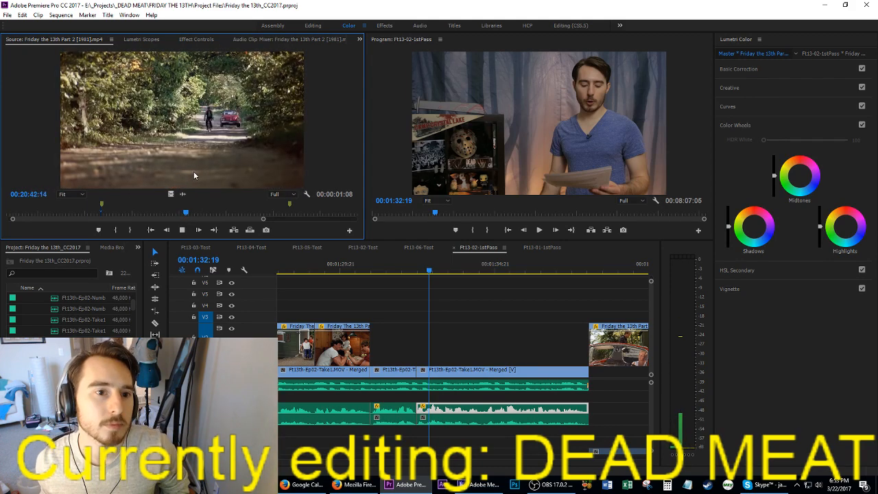
key("space")
key("space")
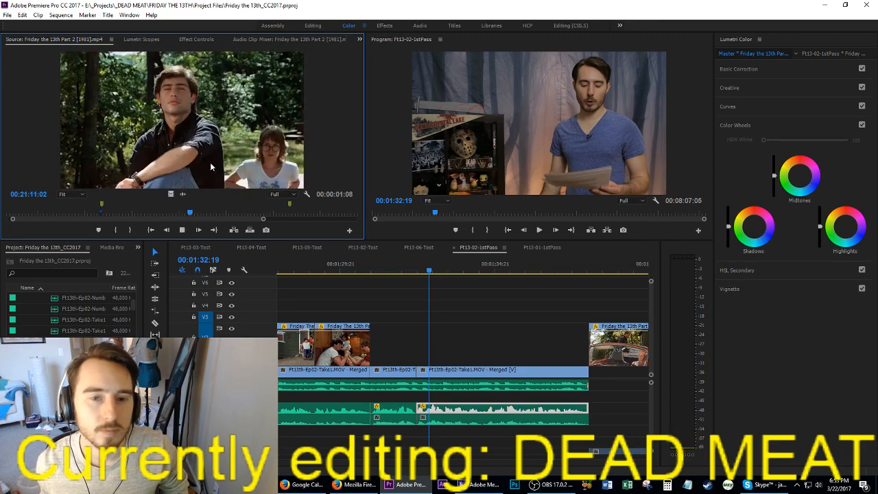
key("j")
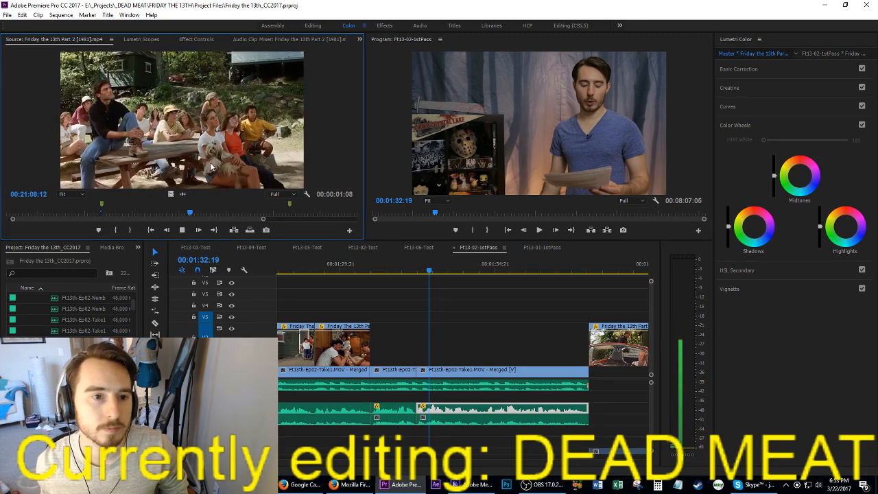
key("space")
key("i")
key("space")
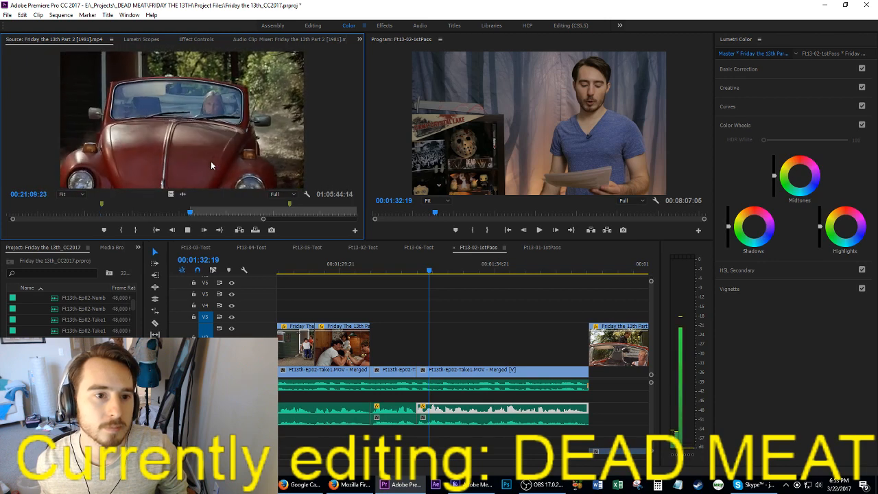
key("o")
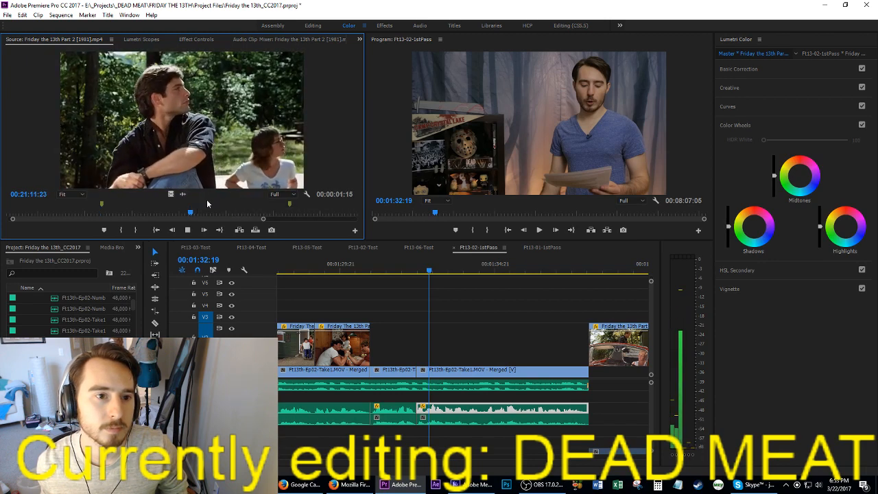
Step: Place the marked car shot, video only, on V2 at 00:01:32:09 and play through to 00:01:34:00
left_click_drag(171, 194, 419, 354)
key("space")
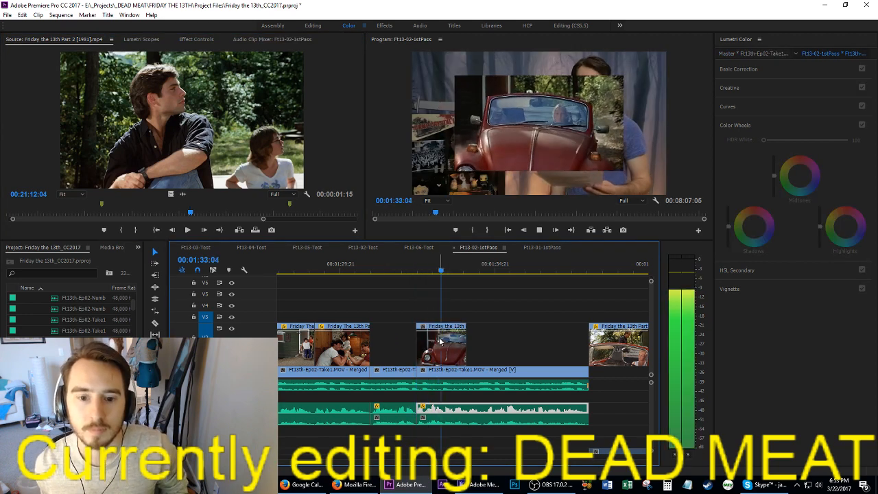
key("space")
Step: Advance the source movie to the blonde woman's kitchen close-up near 00:22:11 and review the shot
left_click(202, 129)
key("space")
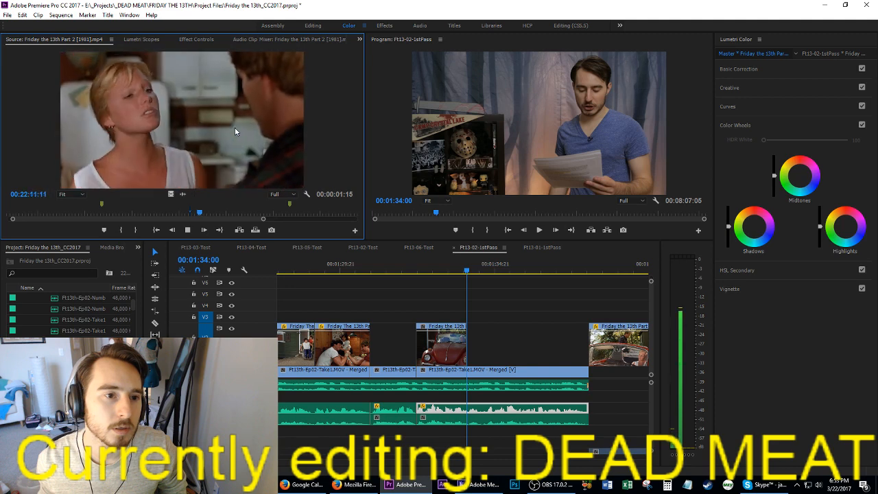
key("k")
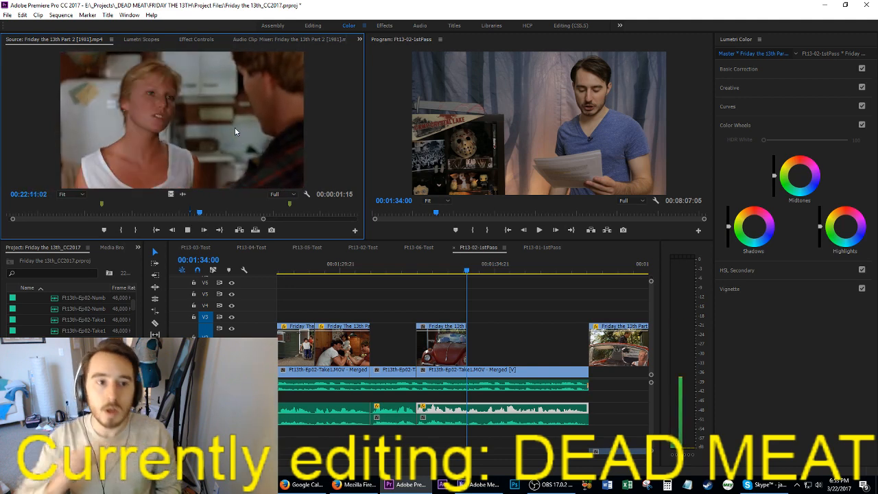
key("k")
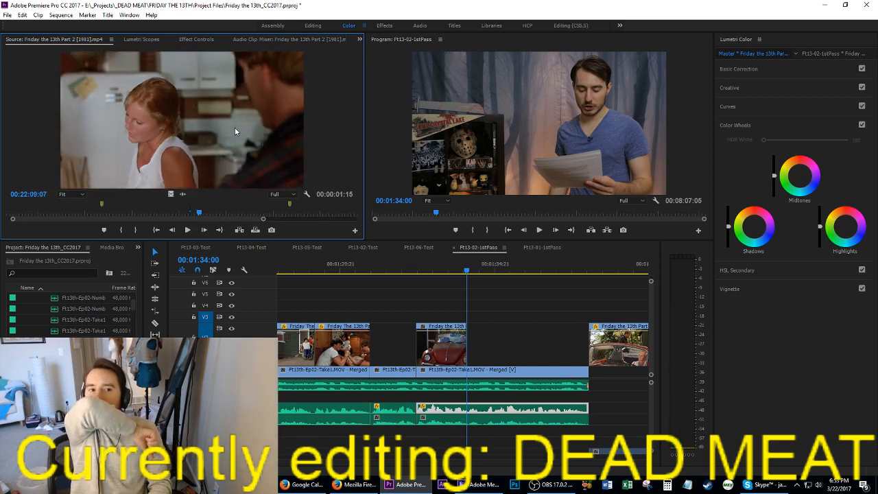
Step: Try marking in and out points on the kitchen close-up between about 00:22:13 and 00:22:21
key("j")
key("i")
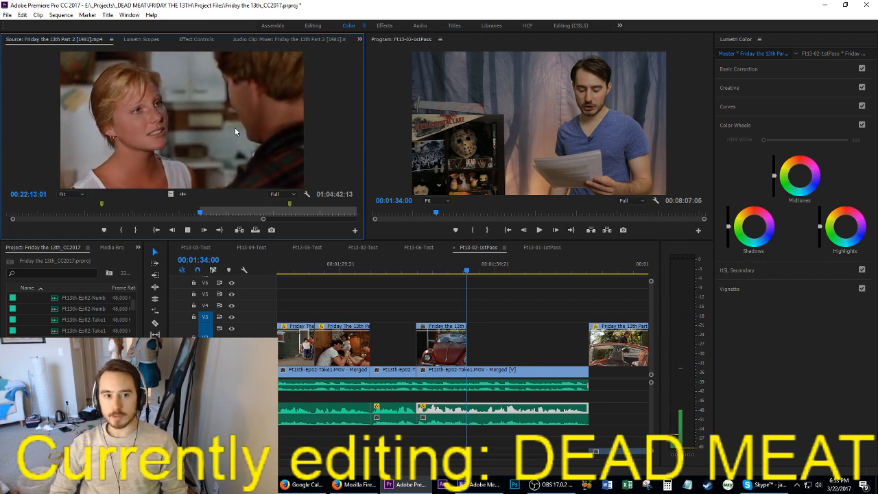
key("i")
key("o")
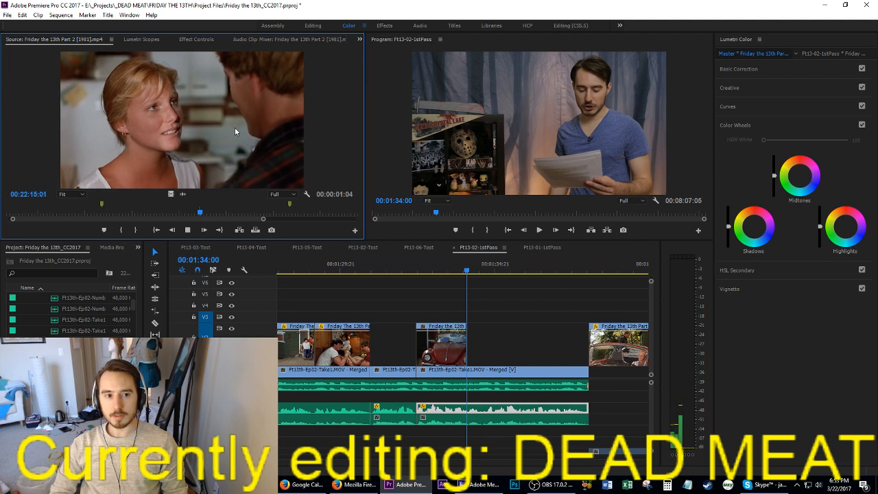
key("i")
key("j")
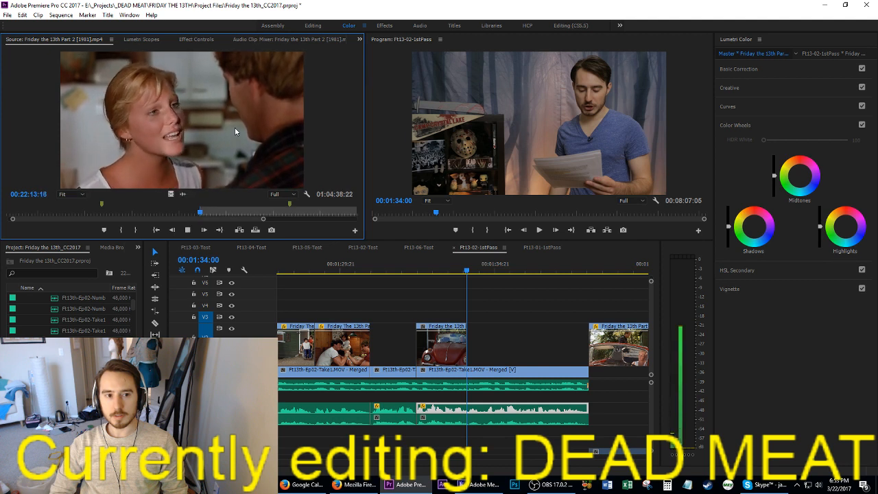
key("i")
key("space")
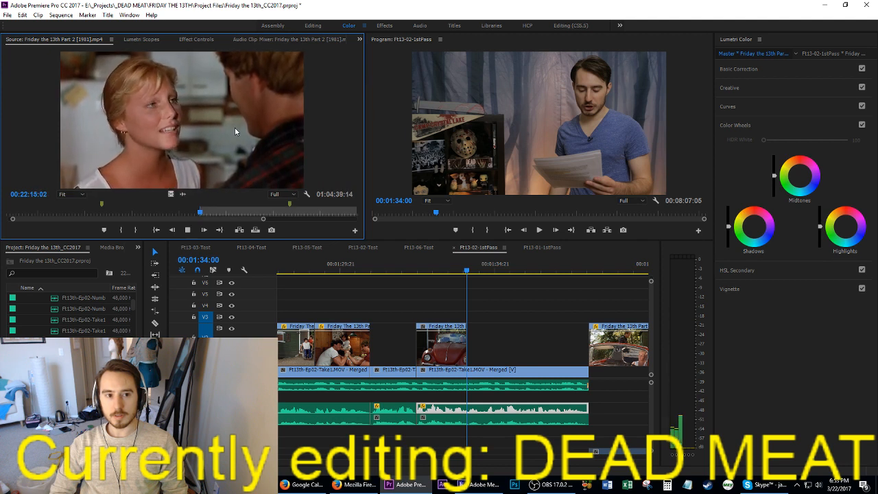
key("o")
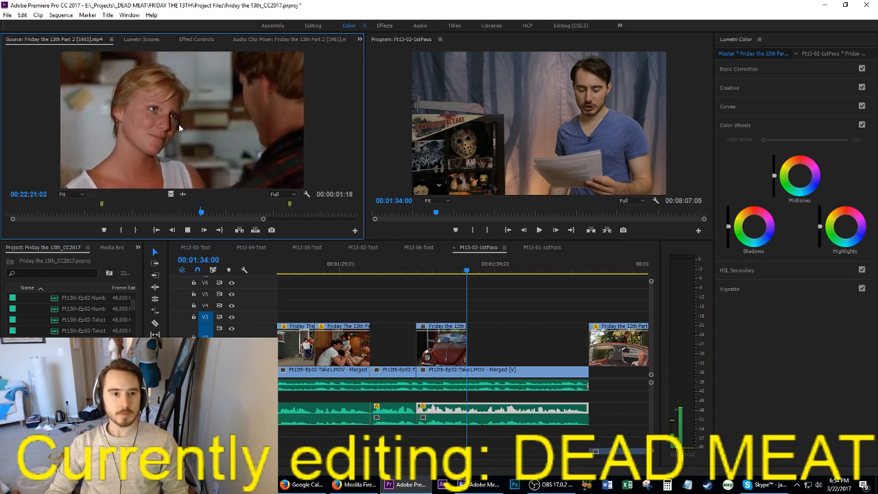
Step: Re-mark the kitchen close-up's in and out points as a 00:00:01:05 range ending at about 00:22:21:11
key("j")
key("j")
key("k")
key("l")
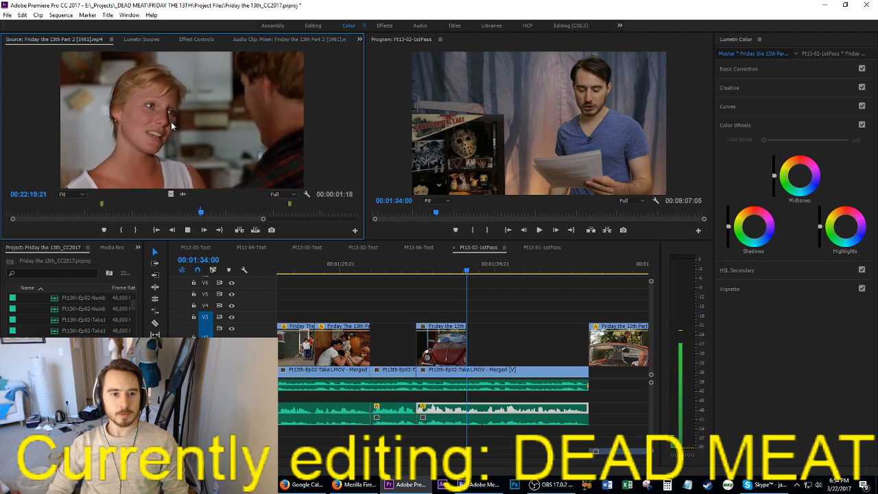
key("k")
key("i")
key("l")
key("k")
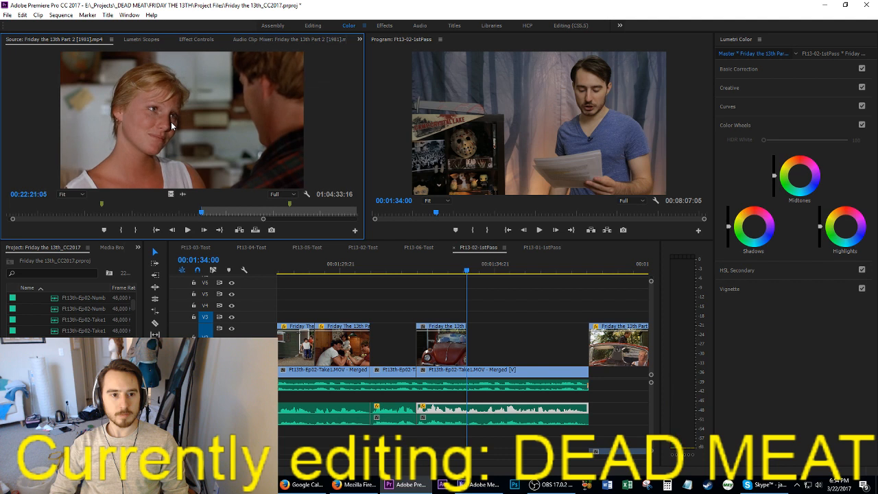
key("l")
key("k")
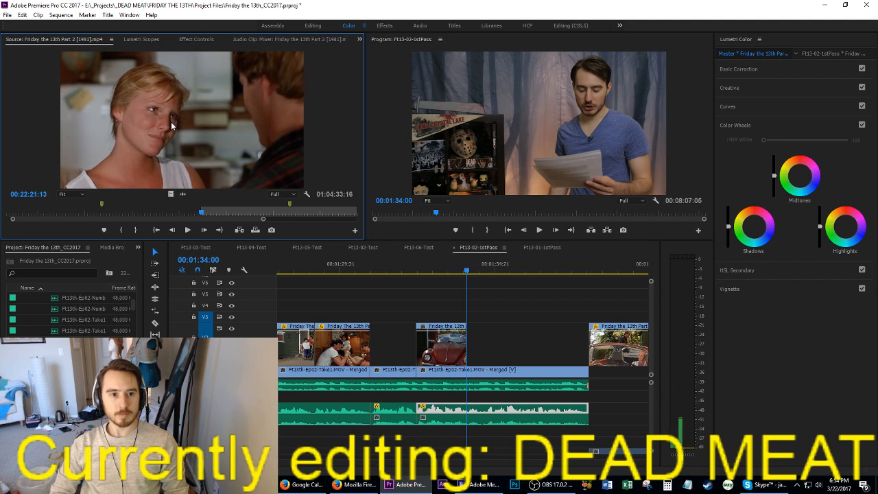
key("o")
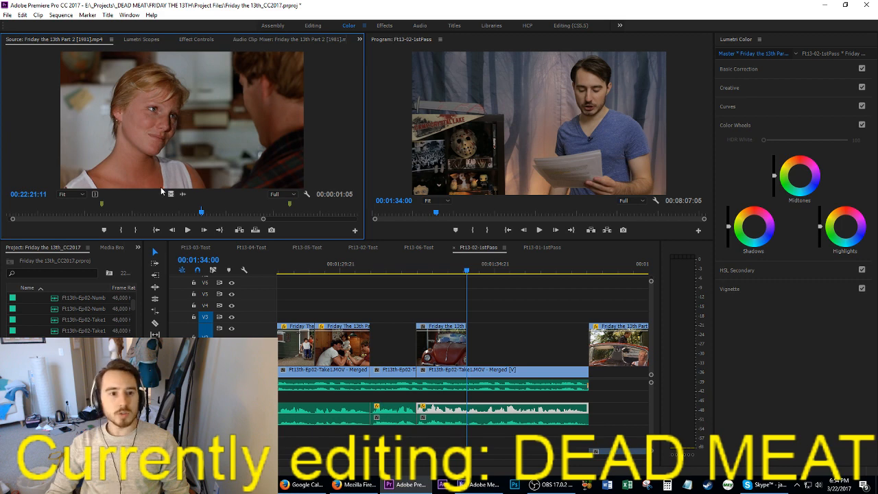
Step: Place the kitchen close-up, video only, on V2 directly after the car shot at 00:01:34:00 and play it back
left_click_drag(170, 194, 462, 348)
left_click_drag(476, 351, 474, 350)
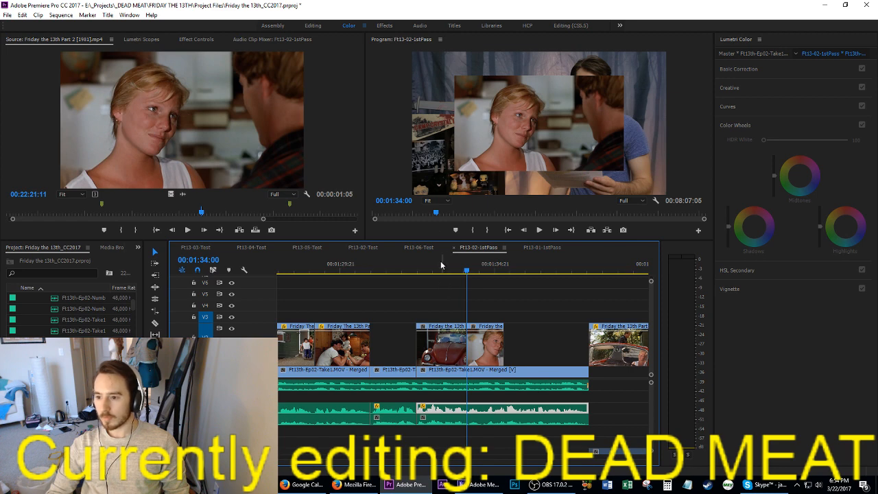
key("space")
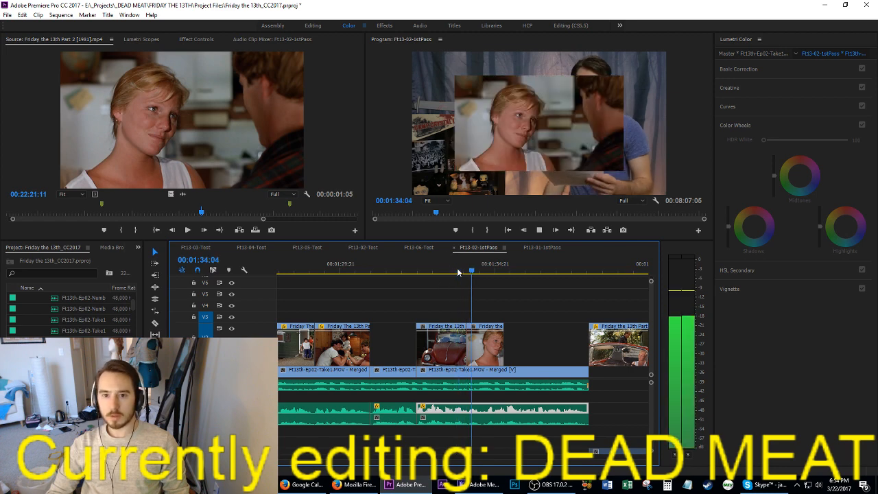
left_click(482, 272)
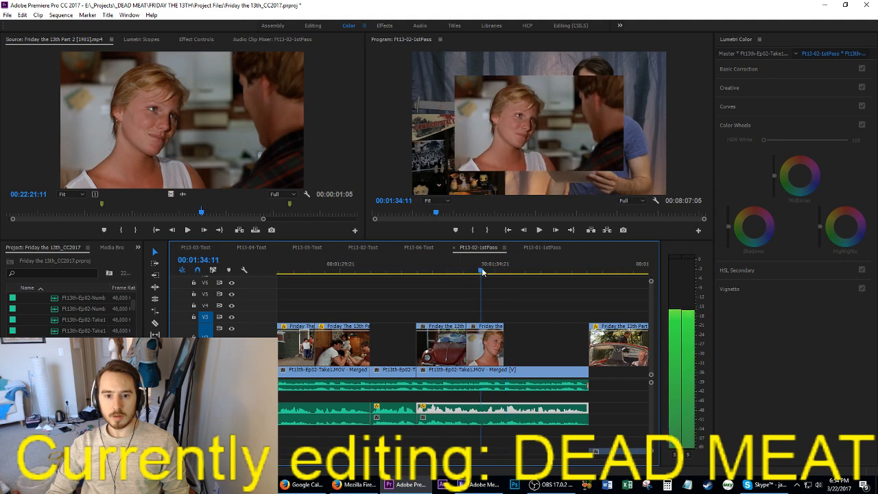
Step: Scrub the source movie ahead to the red convertible shots near 00:22:44 and play through to about 00:22:51
left_click(276, 204)
key("space")
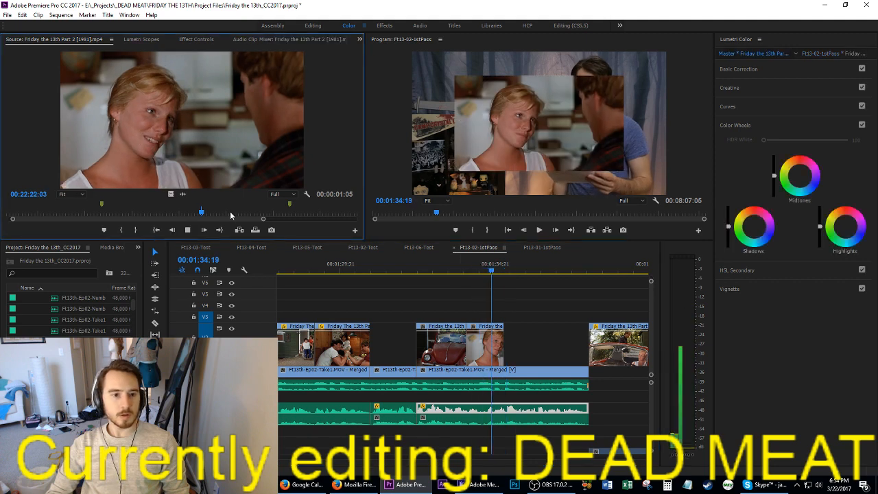
key("space")
left_click_drag(203, 216, 207, 215)
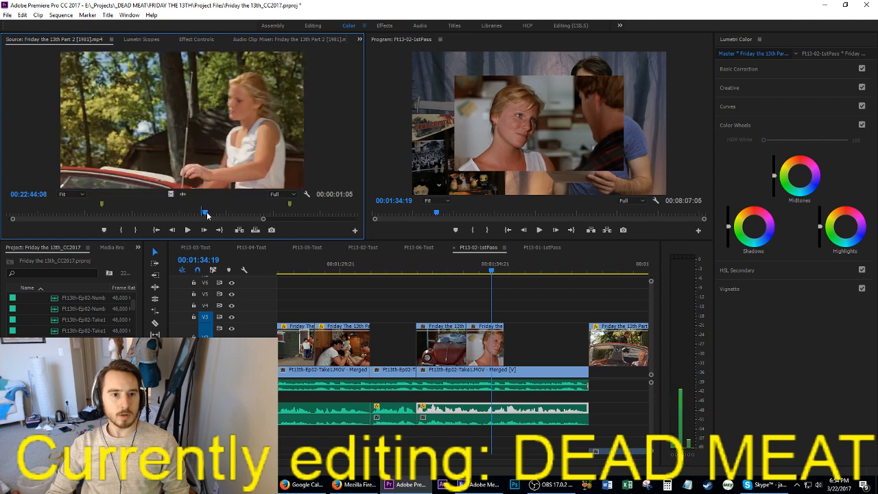
key("l")
key("l")
key("l")
key("space")
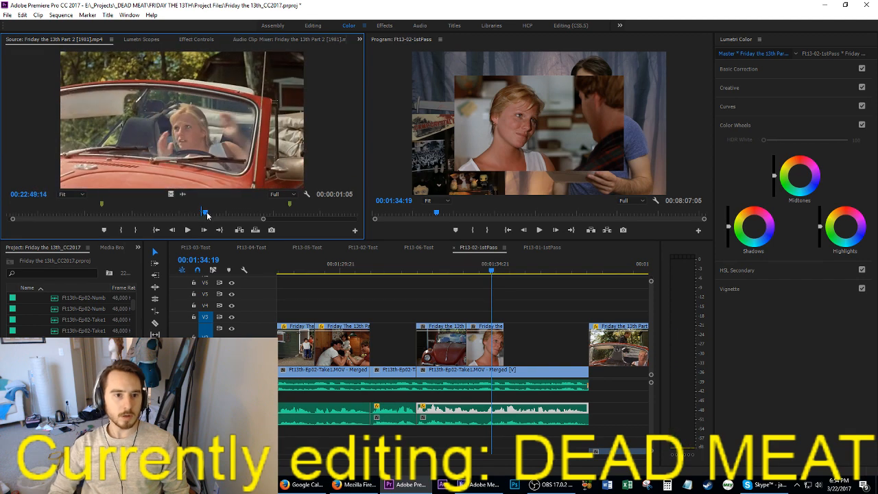
key("space")
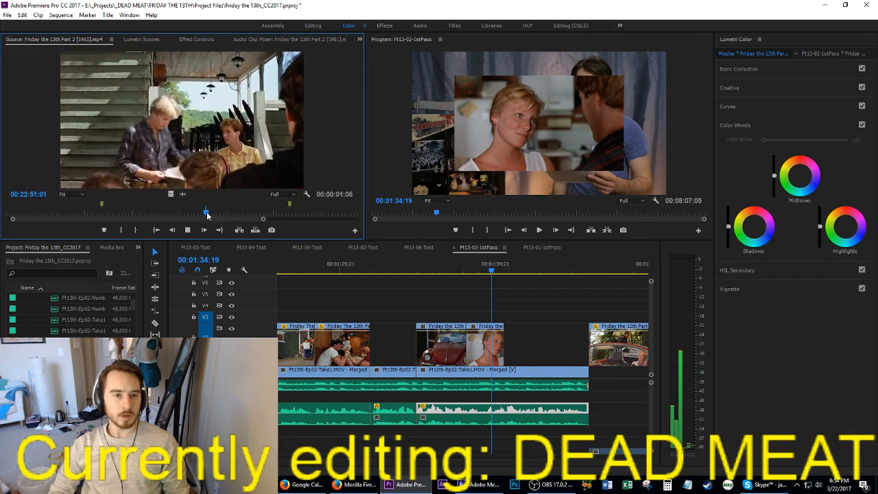
Step: Mark the shot of the woman sitting in the red convertible as a 00:00:02:06 range ending at 00:22:50:14
key("j")
key("j")
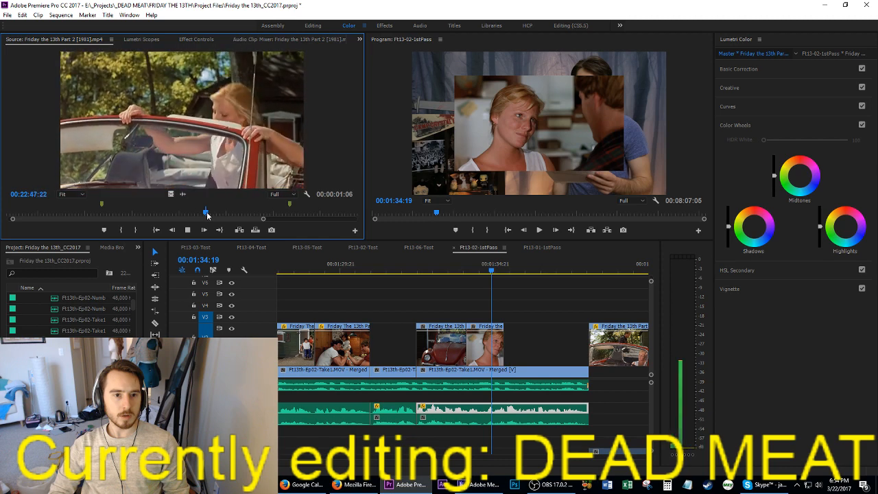
key("l")
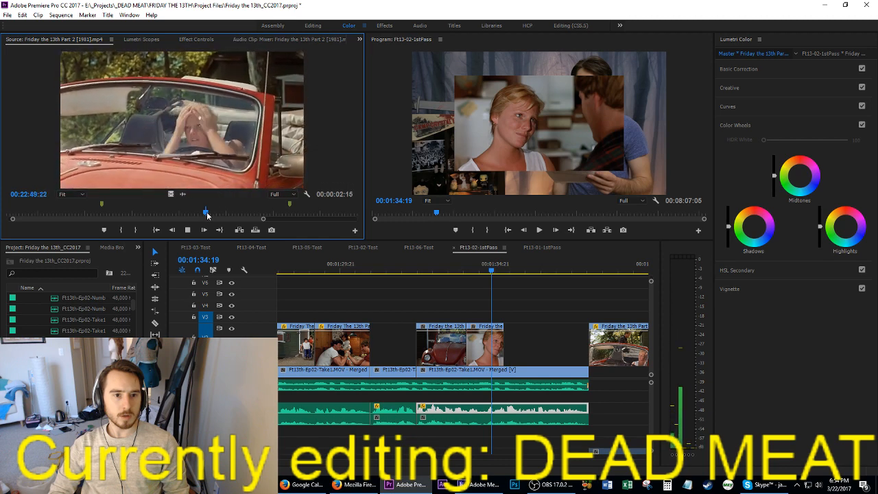
key("space")
key("Left")
key("Left")
key("Left")
key("Left")
key("Left")
key("Left")
key("Left")
key("Left")
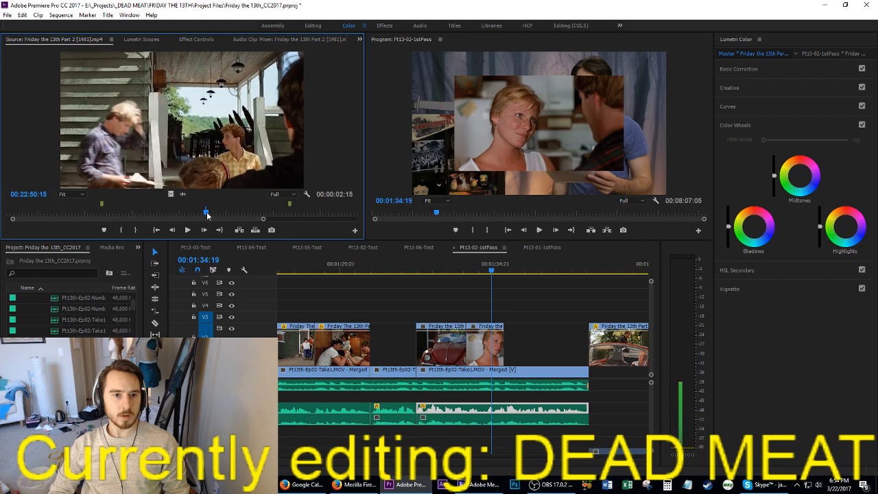
key("Left")
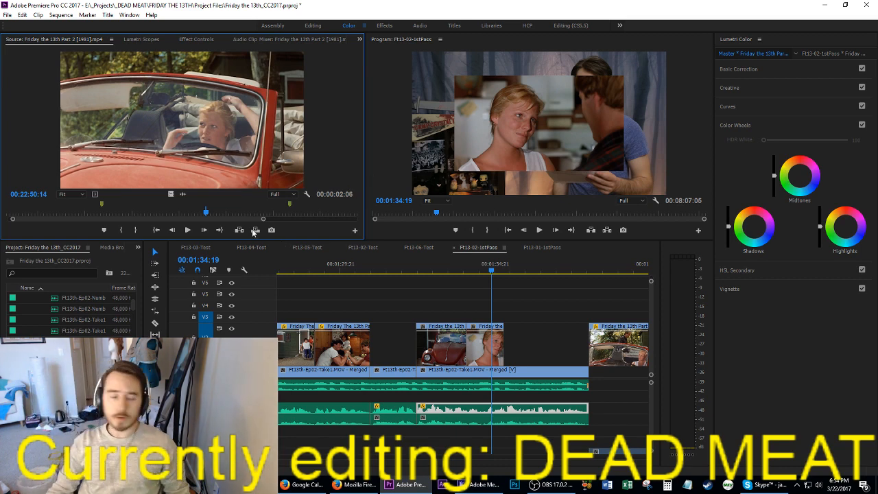
Step: Place the convertible shot, video only, on V3, align its start with 00:01:34:00, and play through to 00:01:36:23
left_click_drag(171, 192, 432, 314)
key("space")
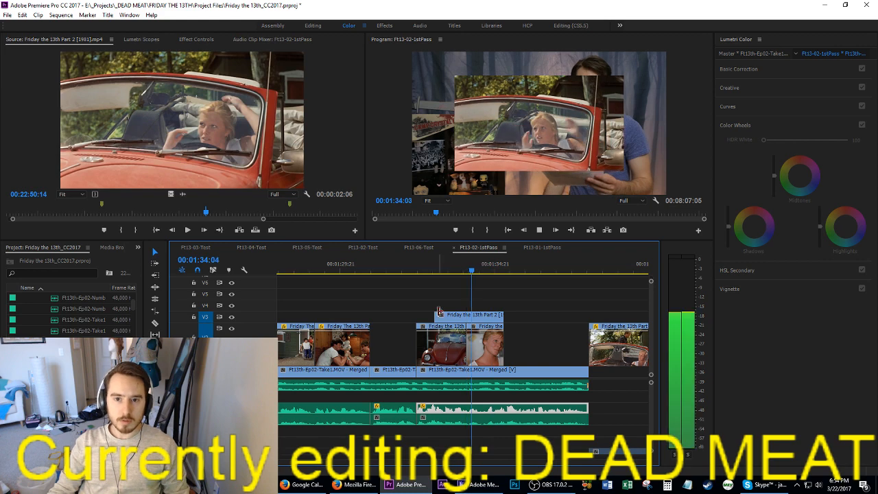
left_click_drag(439, 312, 517, 318)
key("Up")
key("space")
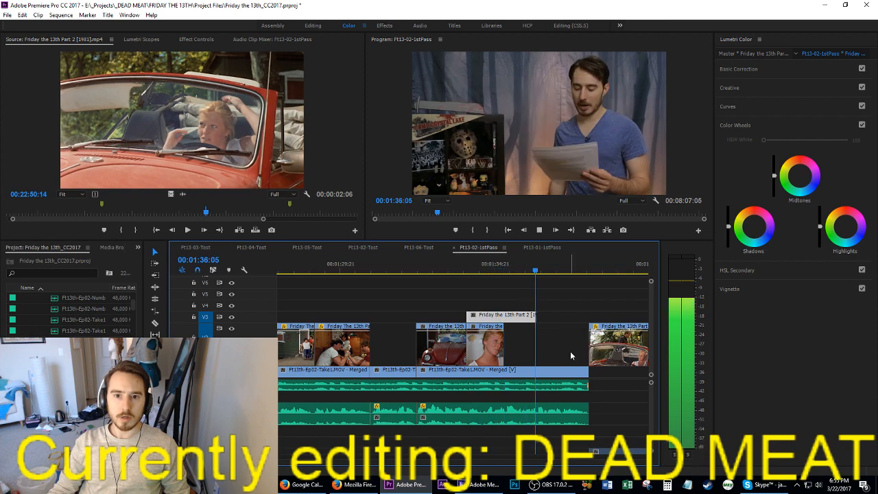
key("space")
left_click(179, 137)
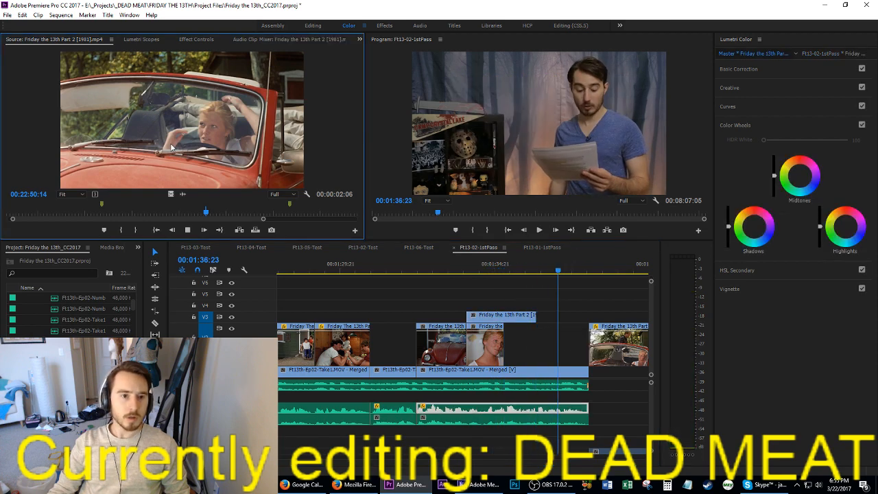
Step: Review the source movie between about 00:22:53 and 00:23:06 and mark a trial in point at the convertible shots
key("space")
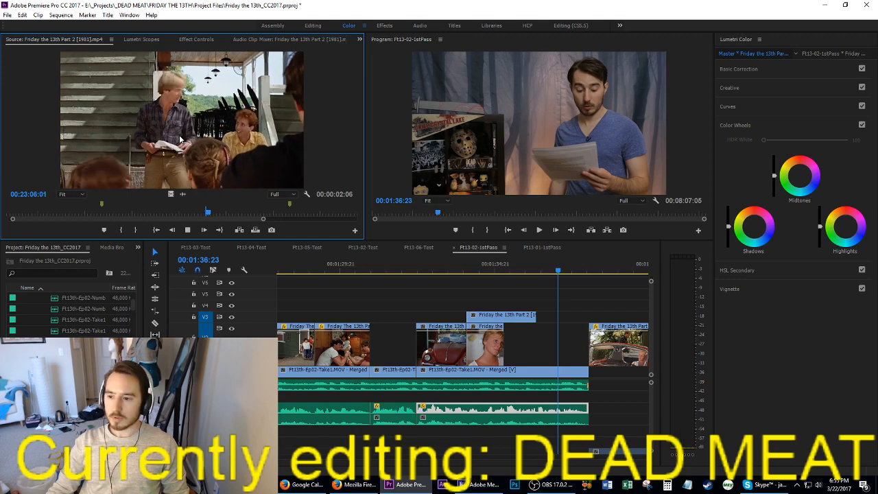
key("k")
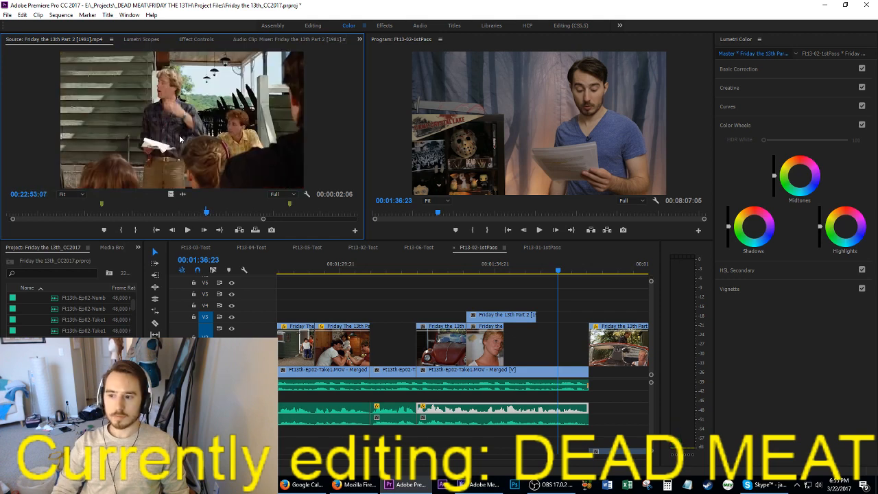
key("l")
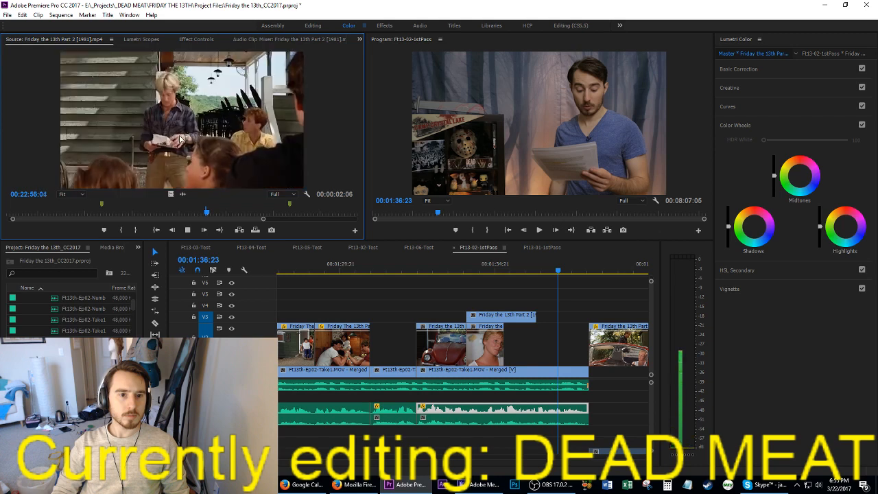
key("j")
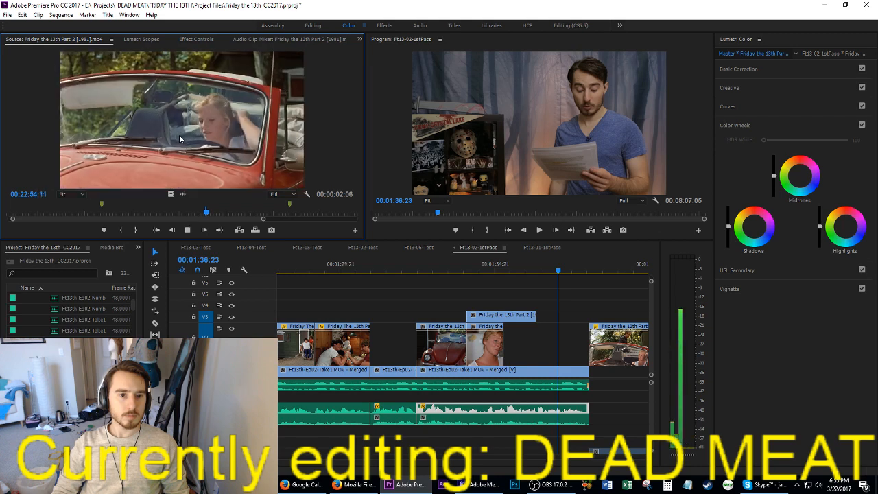
key("l")
key("i")
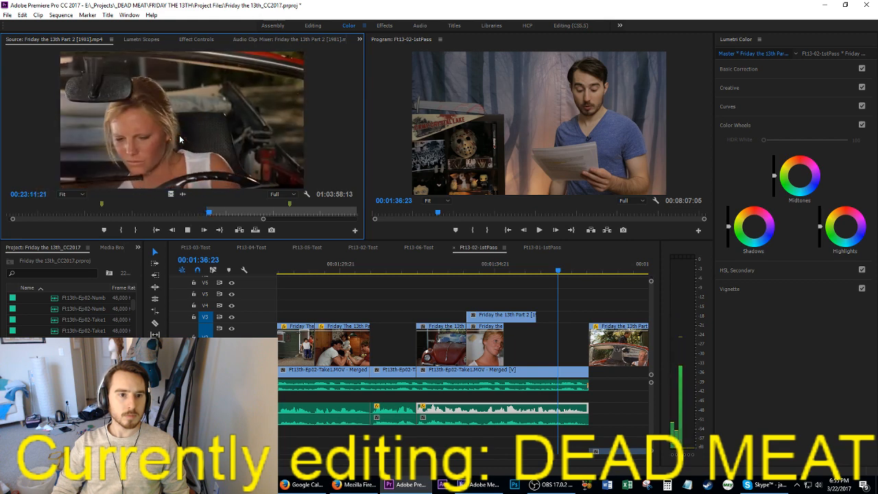
Step: Mark the close-up of the woman leaning behind the steering wheel, near 00:23:12, as a 00:00:02:04 range
key("j")
key("j")
key("l")
key("i")
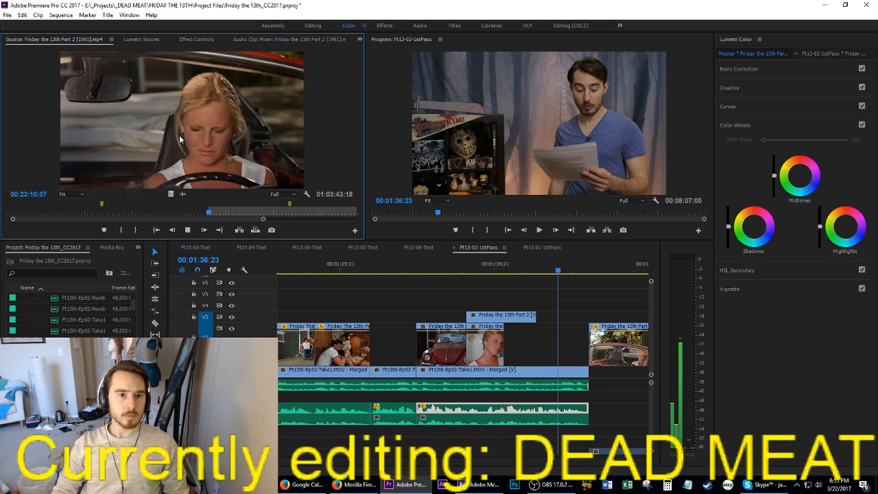
key("o")
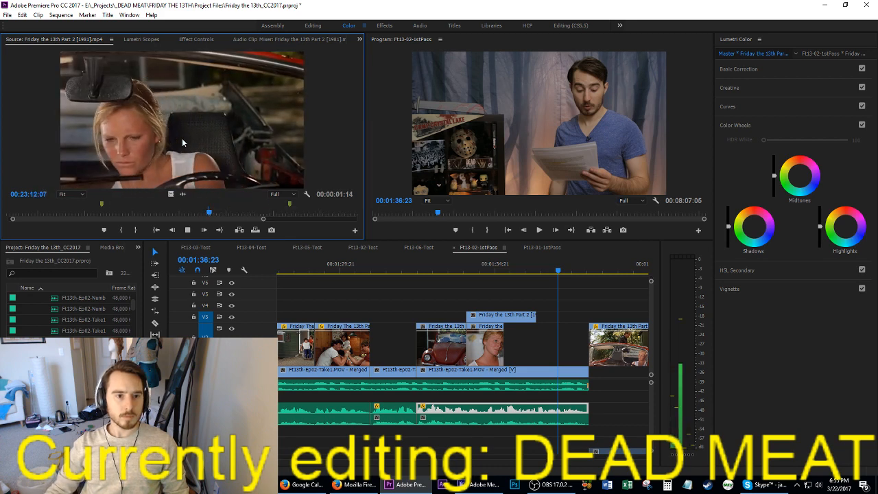
key("k")
key("o")
Step: Place the steering-wheel close-up, video only, on V3 at 00:01:34:00 over the existing shot and play it back
left_click_drag(171, 192, 473, 319)
left_click(464, 267)
key("space")
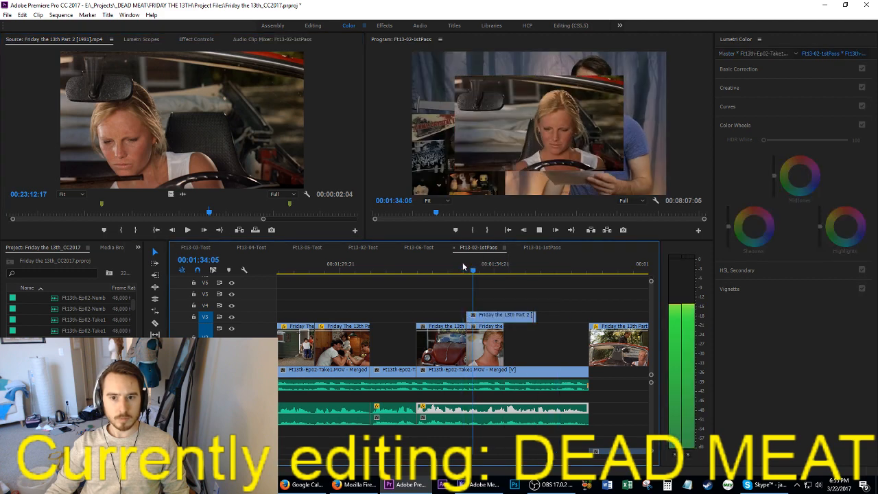
Step: Play the source movie ahead to about 00:23:20 and shuttle back to the start of the frontal close-up at the wheel
left_click(187, 158)
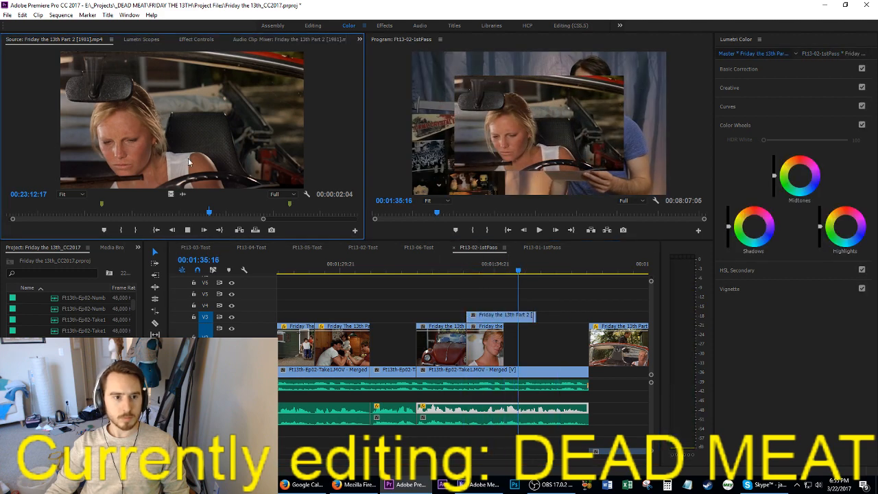
key("space")
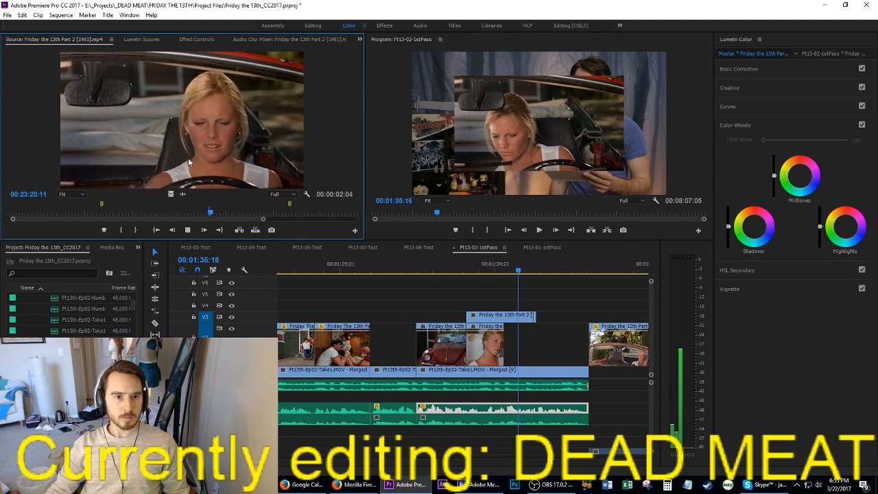
key("j")
key("j")
key("j")
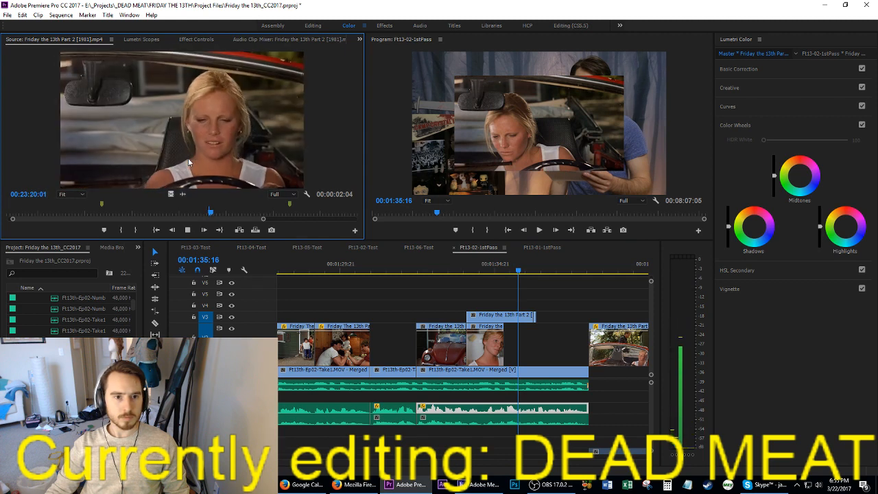
Step: Mark the frontal close-up as a 00:00:01:08 range, place it, video only, on V3 at 00:01:34:00, and save the project
key("l")
key("i")
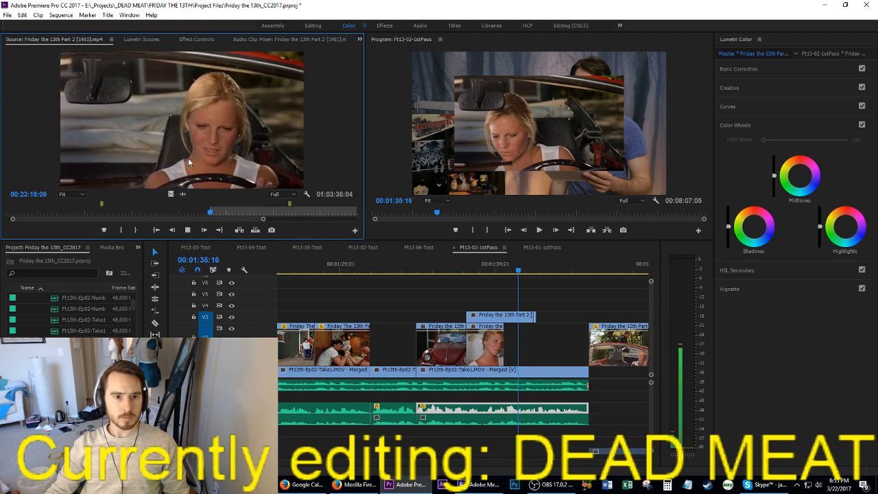
key("o")
key("k")
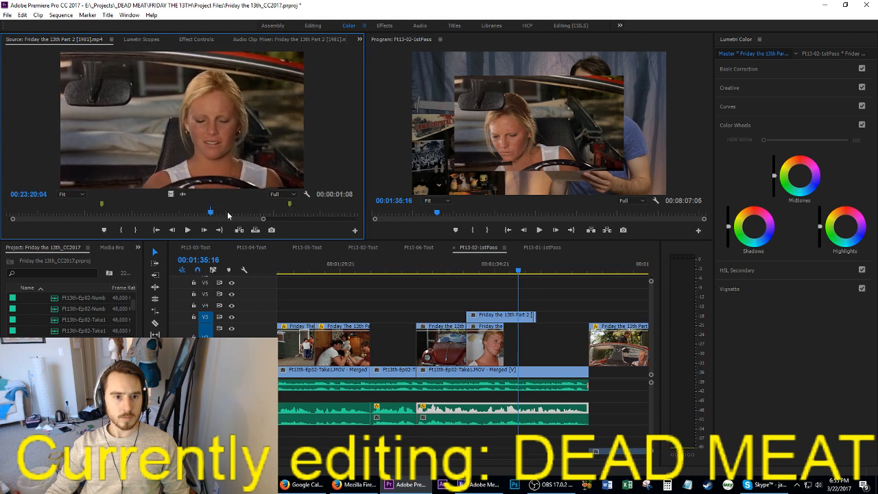
left_click_drag(270, 230, 471, 319)
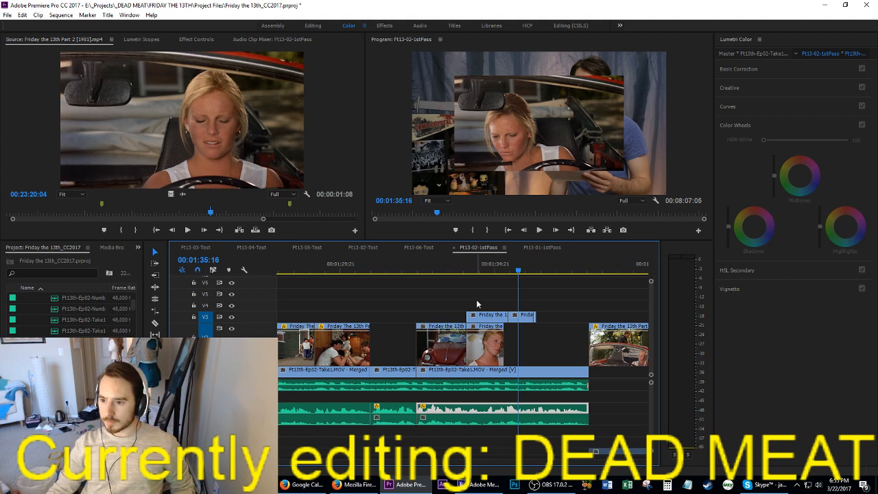
key("ctrl+s")
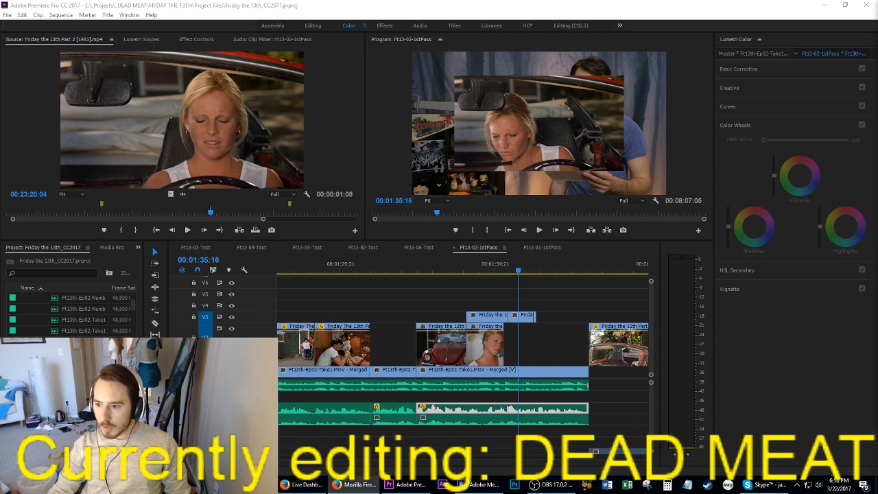
Step: Play the source movie ahead to the shot of the man standing behind the red convertible near 00:23:50
left_click(295, 151)
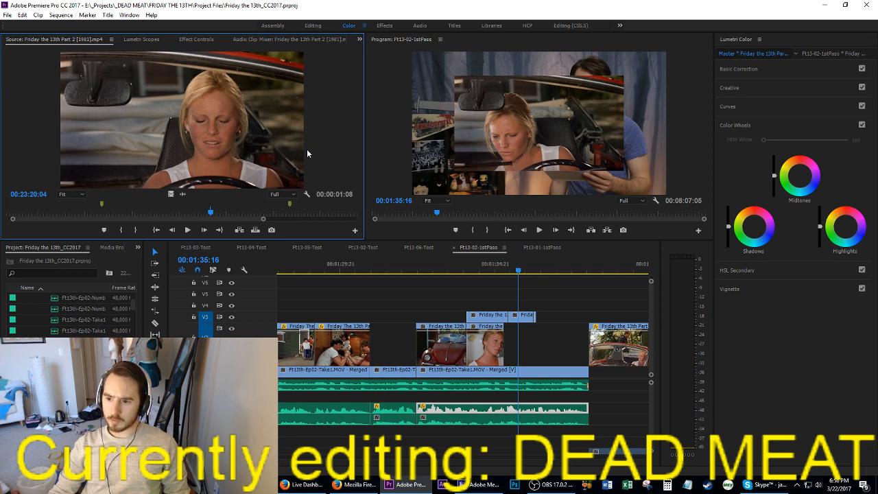
key("space")
right_click(307, 154)
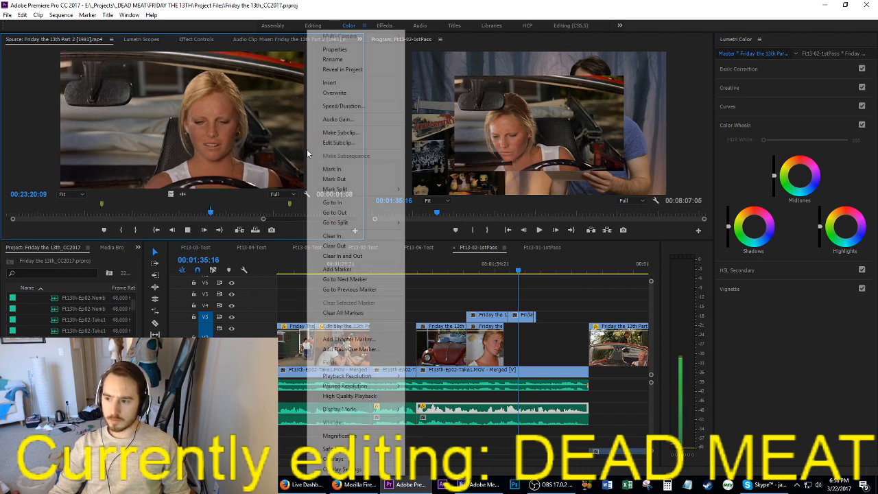
left_click(271, 148)
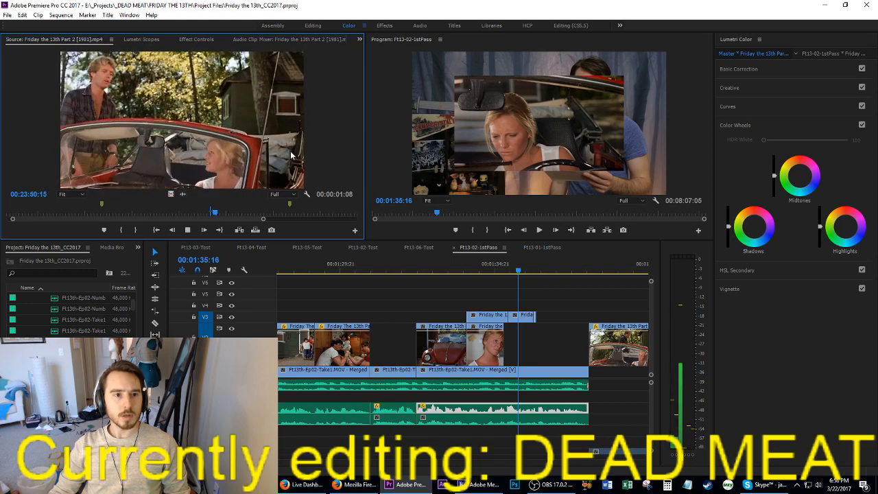
Step: Mark the shot of the woman alone in the convertible as a 00:00:01:15 range ending at 00:23:47:10
key("j")
key("j")
key("j")
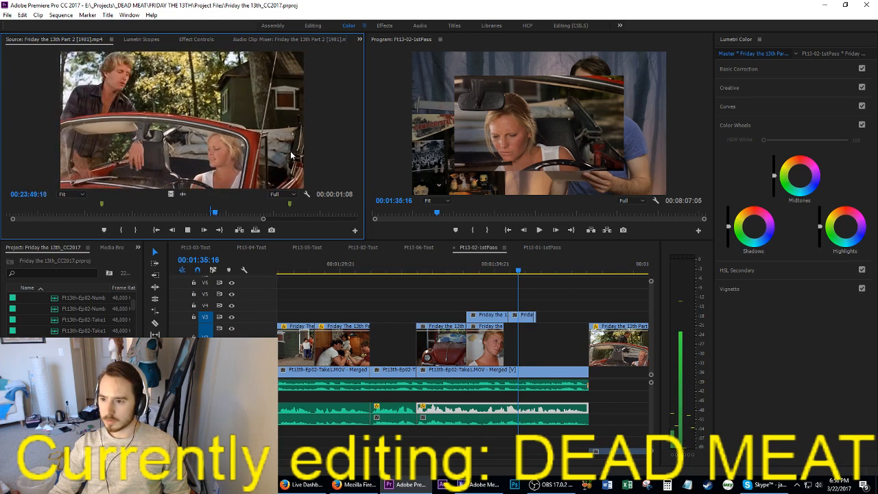
key("k")
key("l")
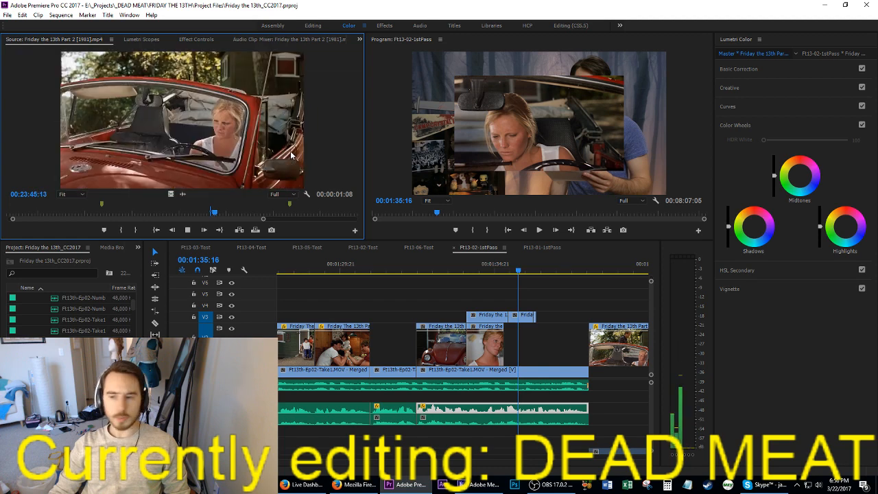
key("k")
key("o")
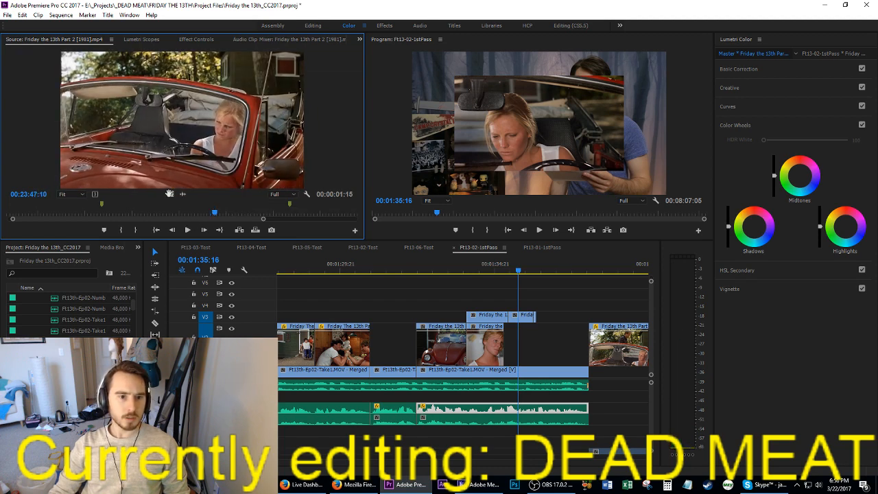
Step: Place the convertible shot, video only, on V2 at 00:01:35:16 up to the next clip, and move the first V3 close-up down to V2
left_click_drag(169, 193, 521, 355)
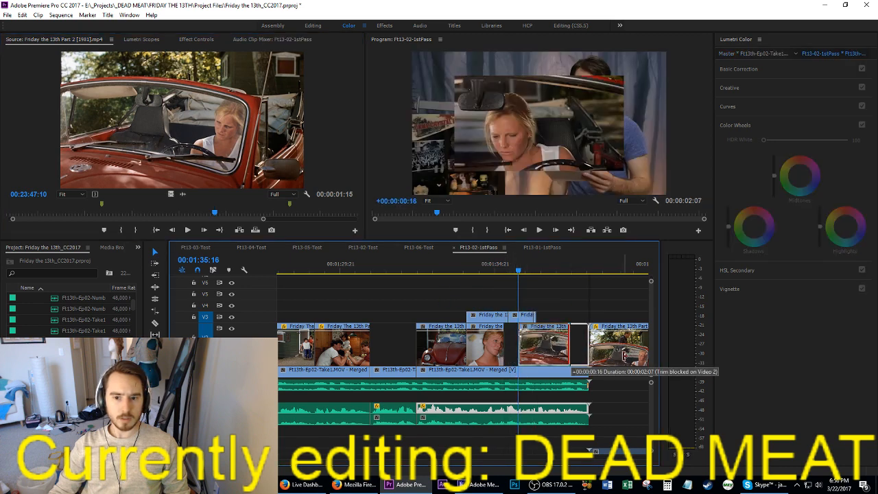
left_click_drag(484, 317, 486, 339)
Step: Play back the close-up from the car shot and move the convertible shot on V2 earlier to start at 00:01:35:01
left_click(447, 268)
key("space")
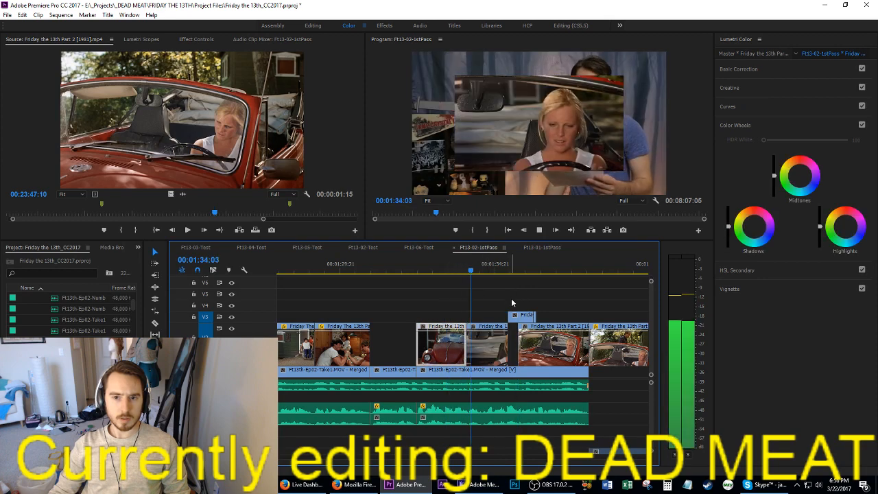
key("space")
key("Left")
key("Left")
key("Left")
key("Left")
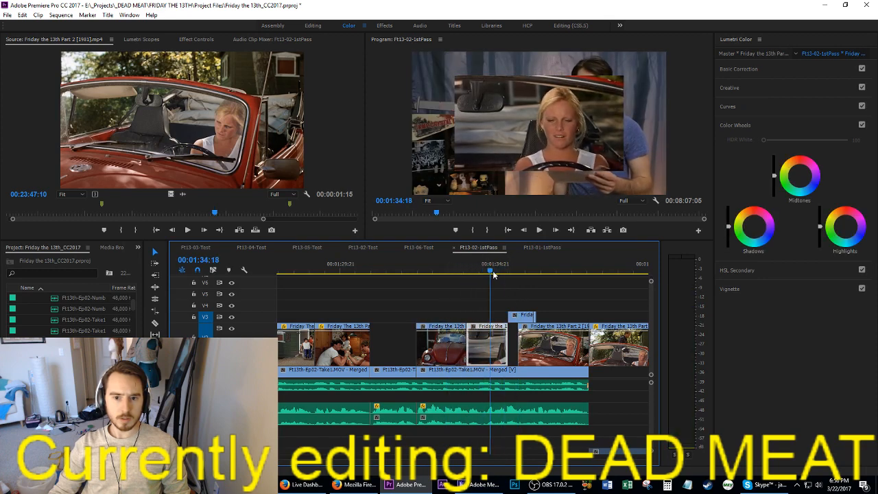
left_click_drag(538, 357, 521, 364)
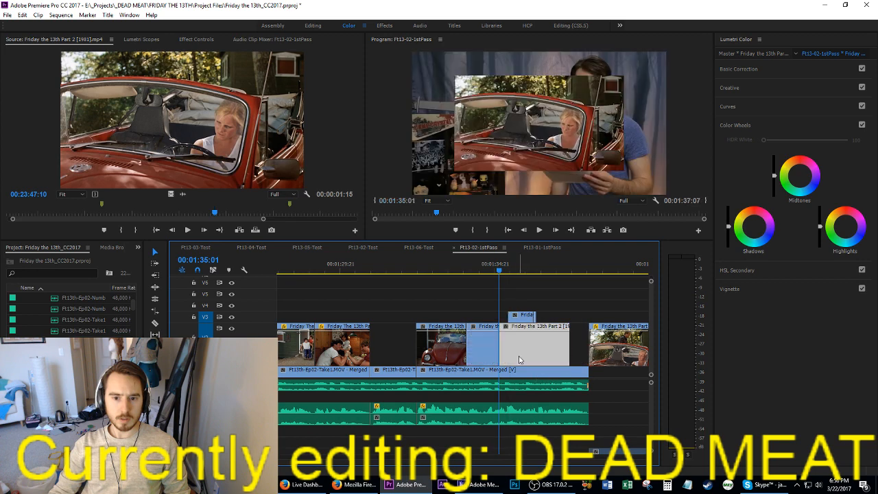
Step: Delete the leftover piece of the close-up on V3 and save the project
left_click(524, 317)
left_click_drag(516, 296, 545, 302)
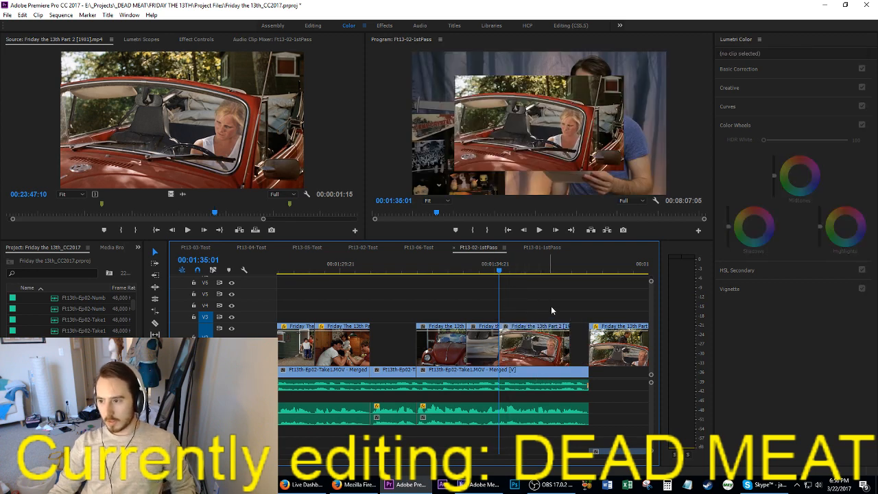
key("ctrl+s")
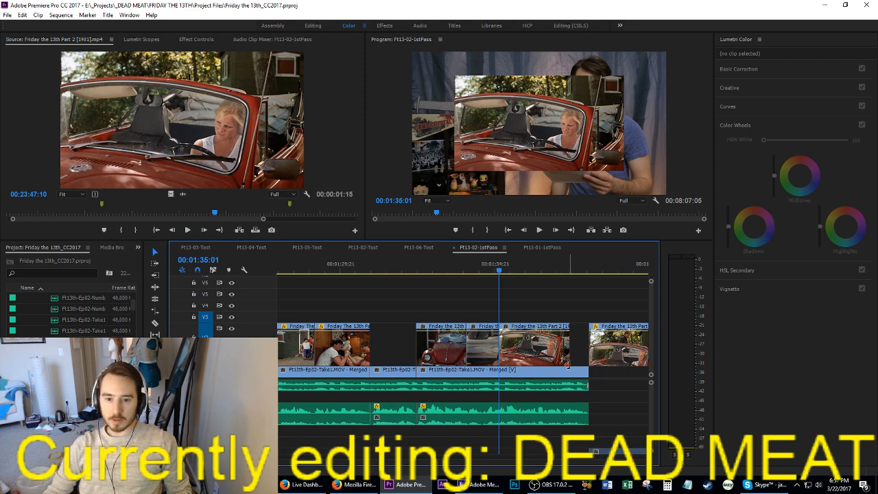
Step: Extend the convertible shot's end on V2 to meet the following movie clip and play through to 00:01:40:03
left_click_drag(569, 359, 605, 362)
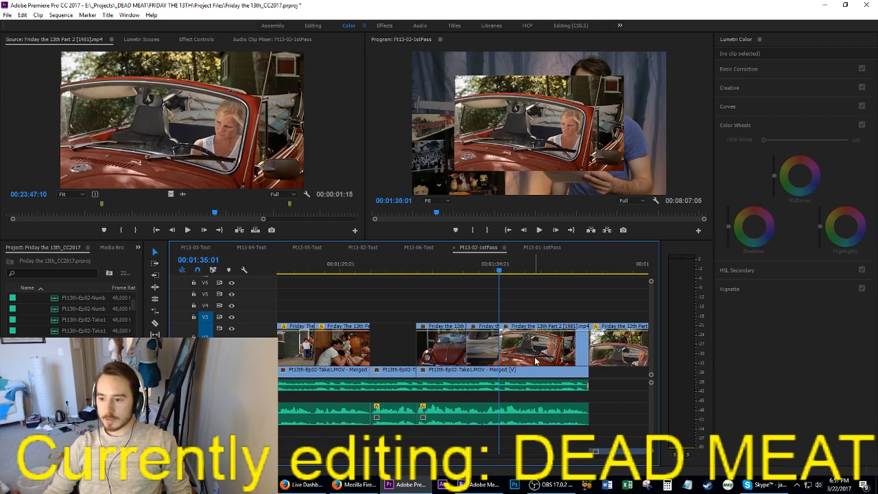
key("space")
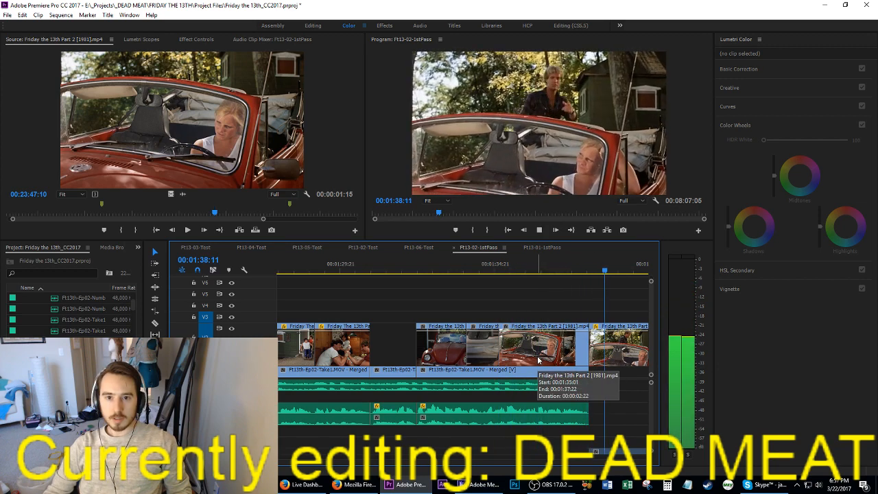
key("space")
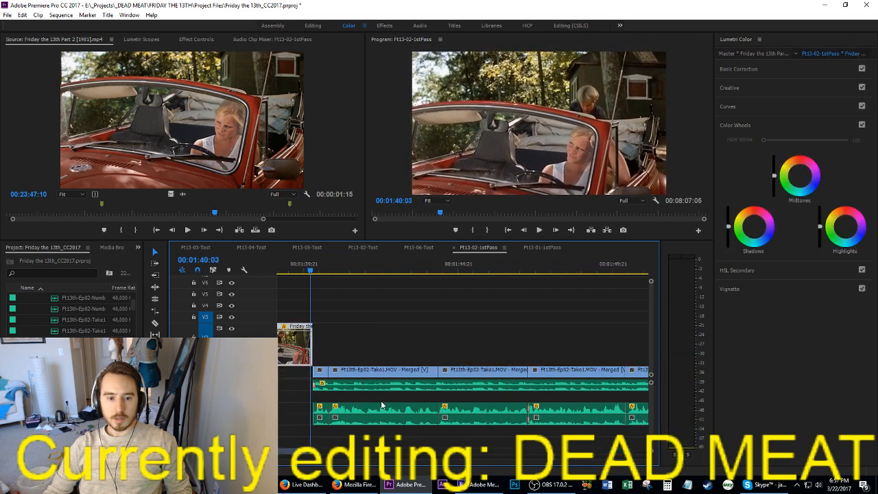
Step: Play the uncovered talking clip from 00:01:40:03, park at 00:01:40:17, and save the project
scroll(365, 403, "up", 1)
left_click(43, 274)
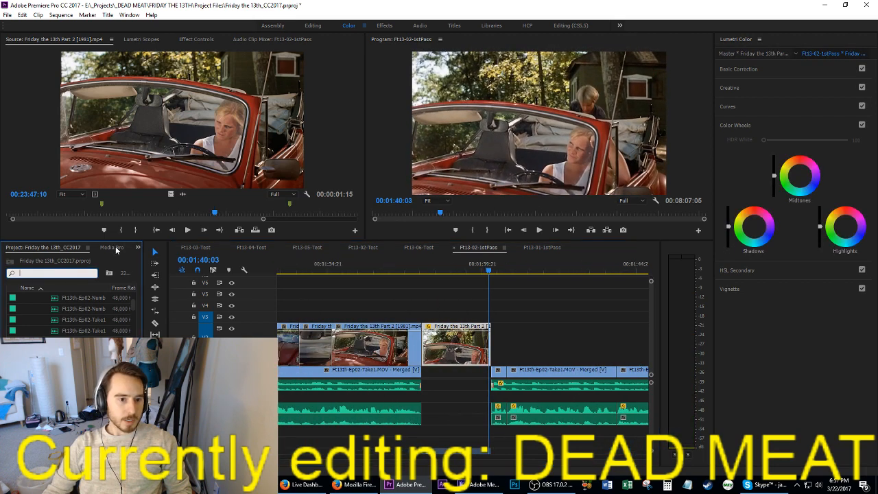
left_click(533, 326)
scroll(514, 308, "down", 2)
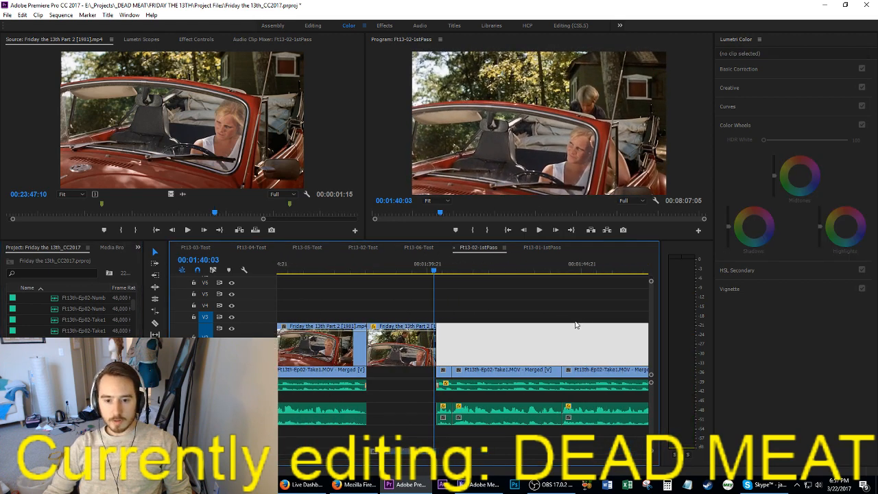
key("space")
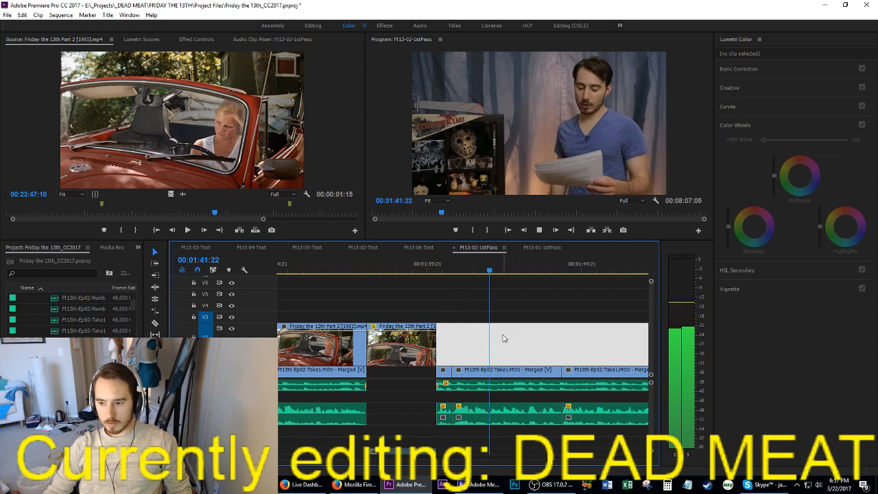
key("space")
key("ctrl+s")
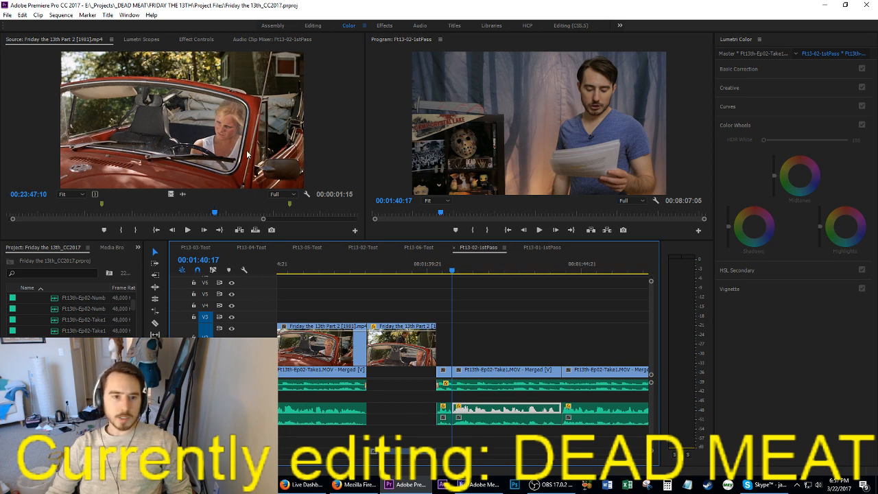
Step: Find the couple's kitchen embrace in the source movie, mark its range, and place it on V2 at 00:01:40:17
left_click(184, 215)
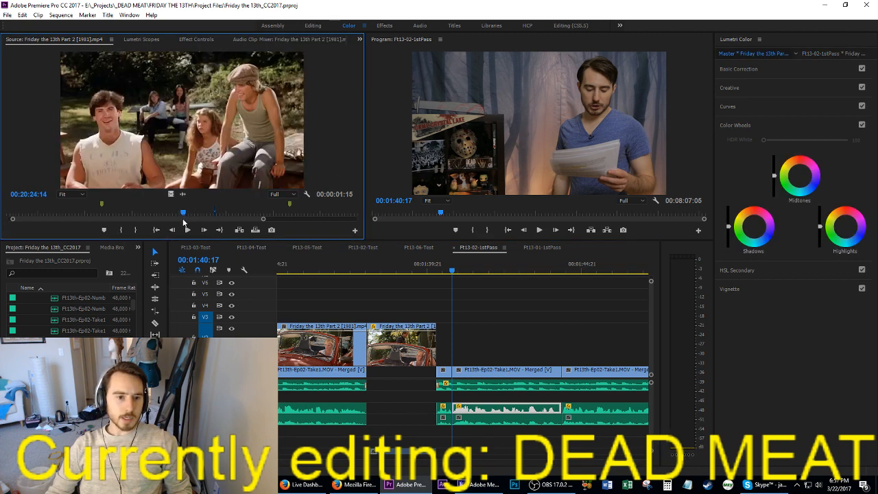
left_click(177, 215)
left_click_drag(162, 212, 212, 216)
left_click(216, 216)
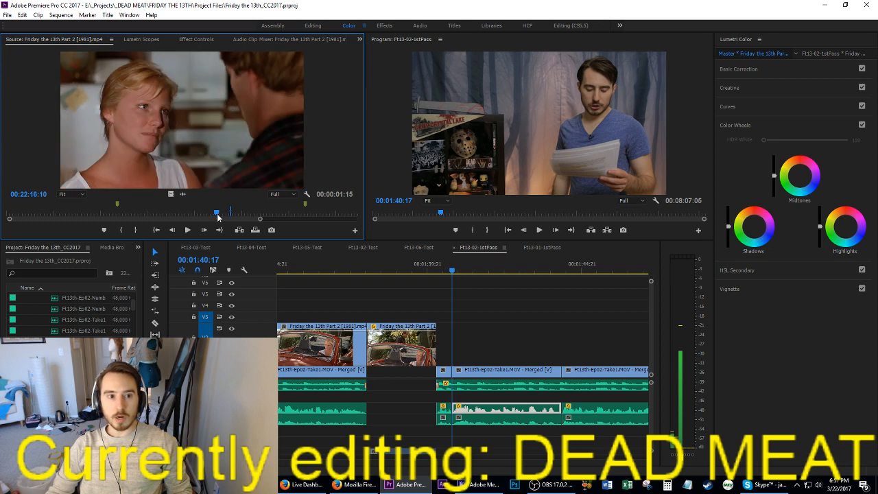
key("space")
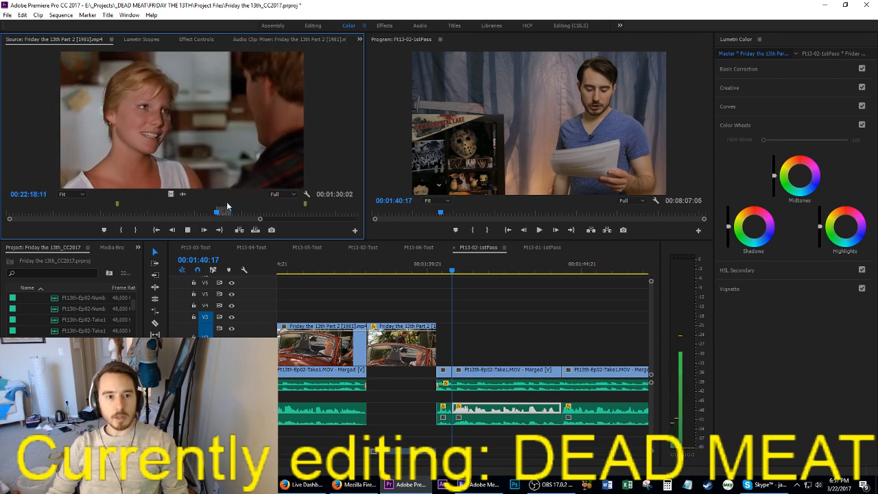
key("space")
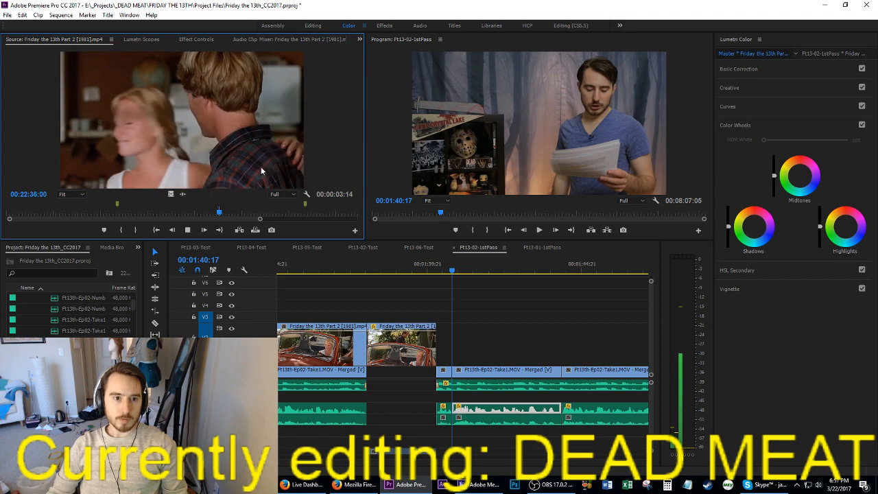
key("space")
left_click_drag(364, 257, 528, 353)
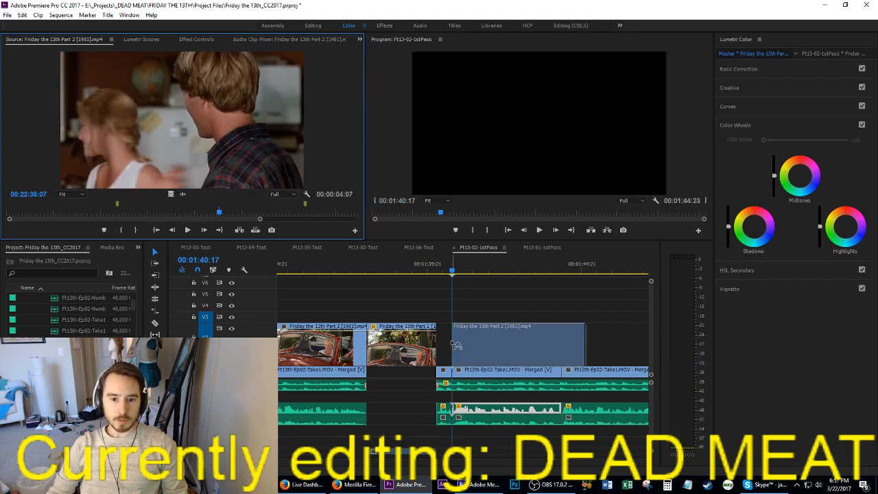
Step: Move the couple clip to start at 00:01:41:23, extend its start back to 00:01:40:17, and play it
key("space")
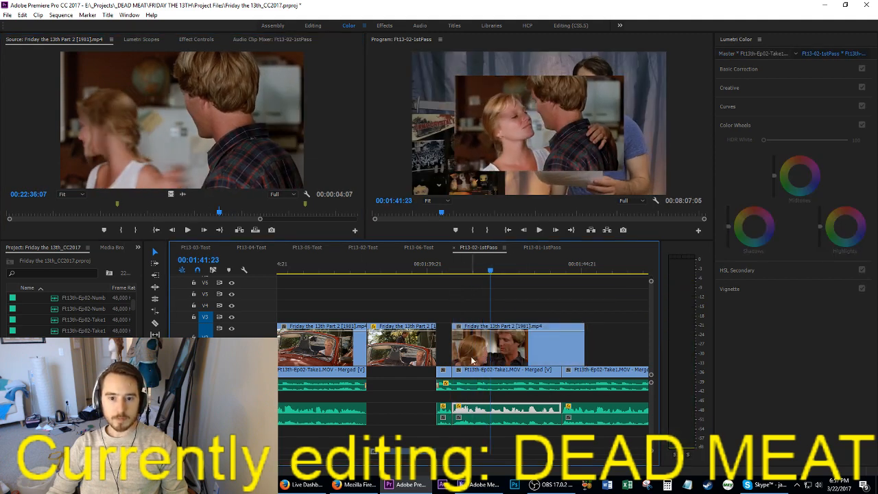
left_click_drag(473, 360, 517, 361)
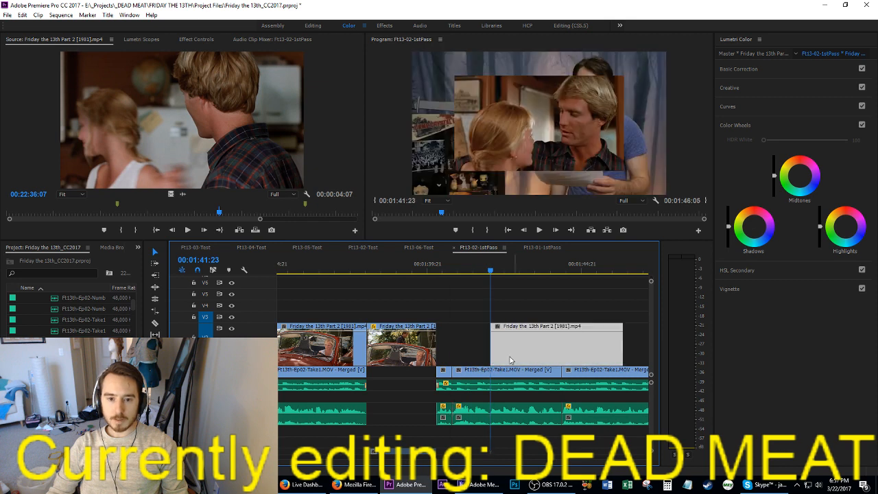
left_click(238, 160)
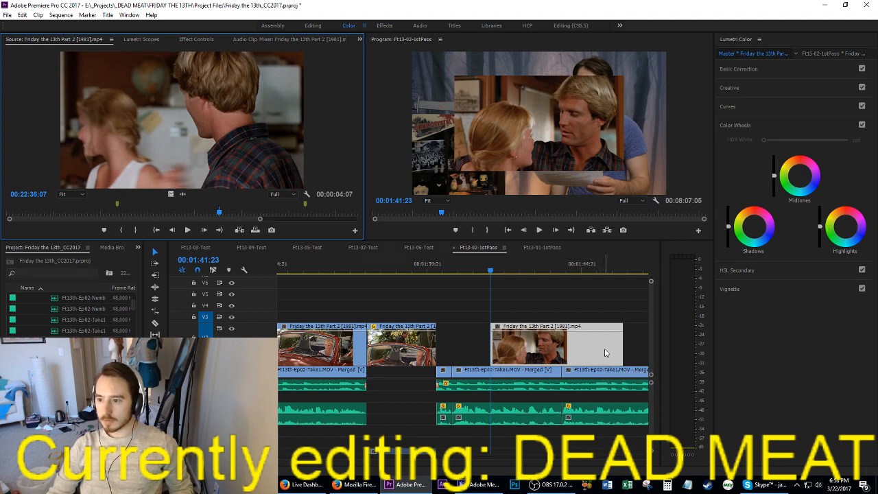
left_click_drag(492, 352, 453, 353)
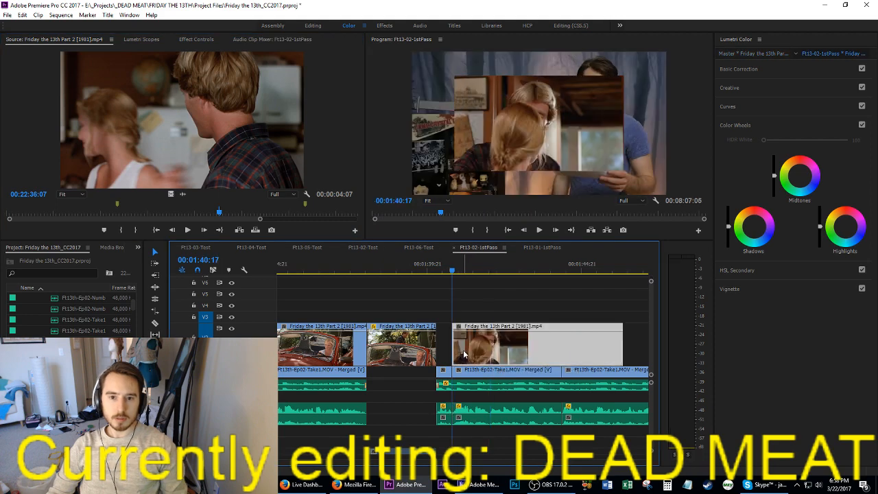
key("space")
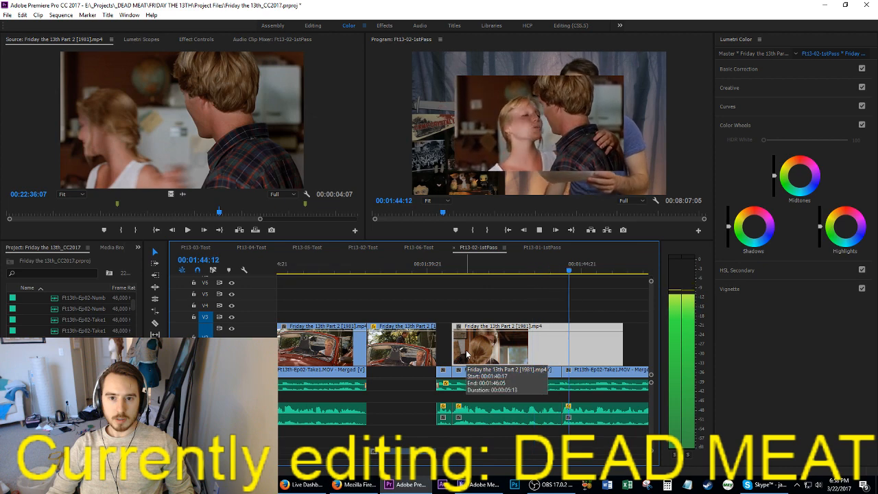
Step: Split the couple clip on V2 at 00:01:42:08 and again at 00:01:43:17
left_click(496, 273)
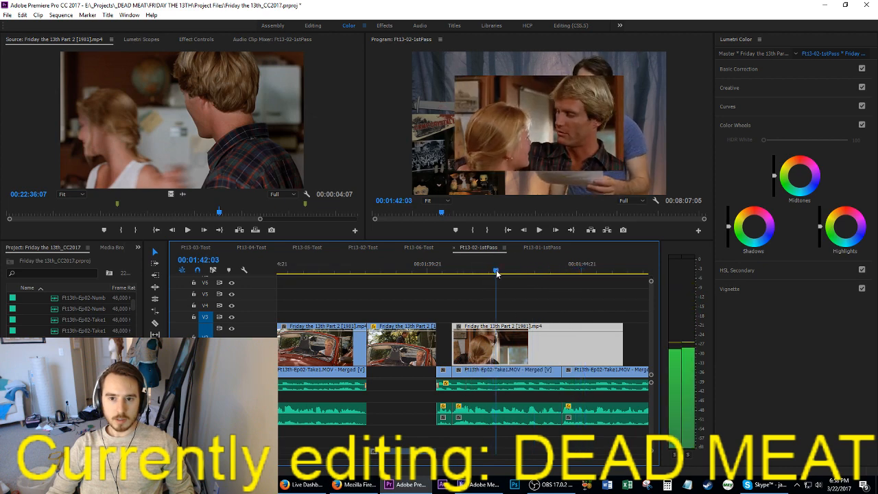
mouse_move(496, 272)
left_mouse_down()
mouse_move(513, 276)
mouse_move(496, 277)
mouse_move(503, 283)
left_mouse_up()
key("c")
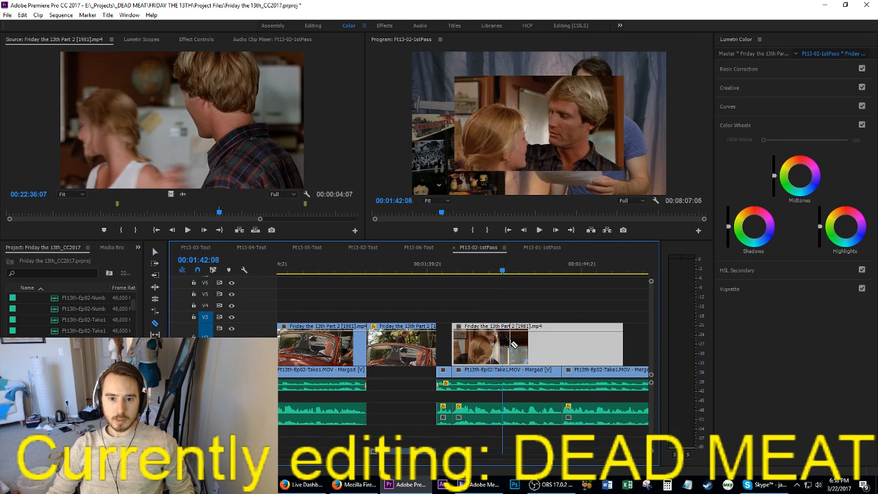
left_click(506, 345)
left_click_drag(505, 268, 510, 270)
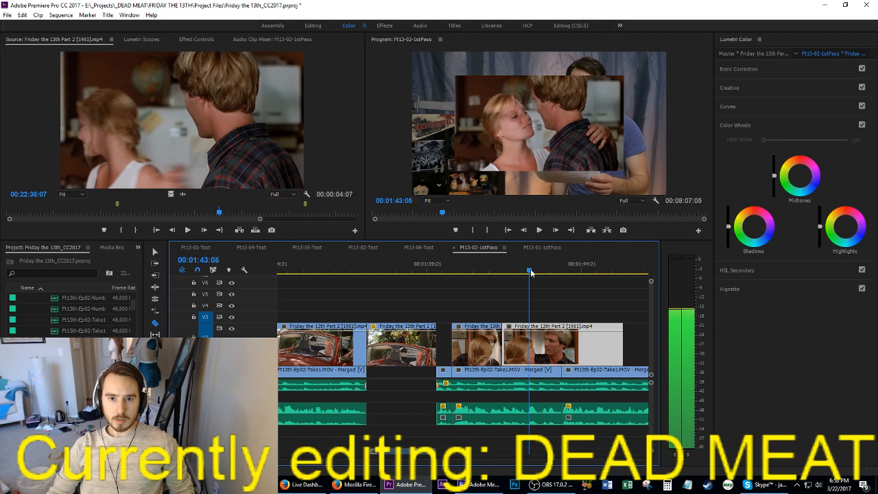
left_click_drag(531, 275, 545, 277)
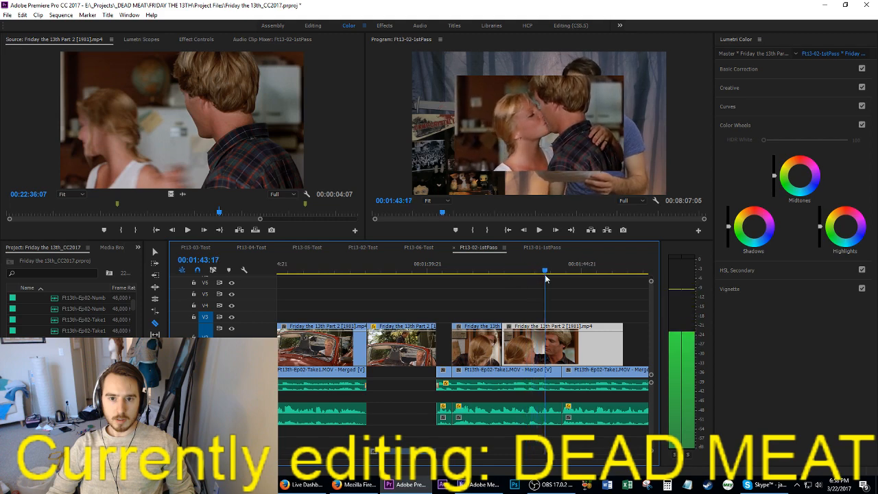
key("ctrl+k")
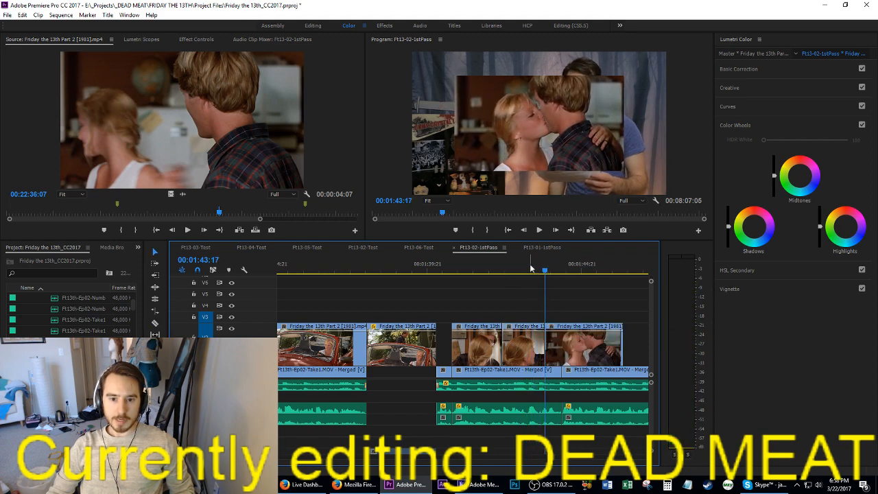
Step: Remove the unwanted section after the first cut, join the kissing shot to the first piece, and play the result
left_click_drag(527, 268, 533, 270)
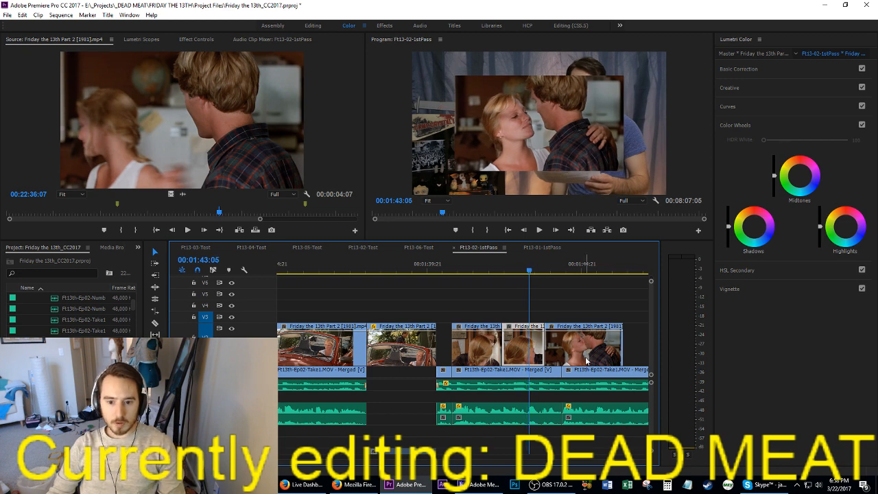
left_click_drag(581, 360, 485, 318)
left_click(517, 350)
key("Delete")
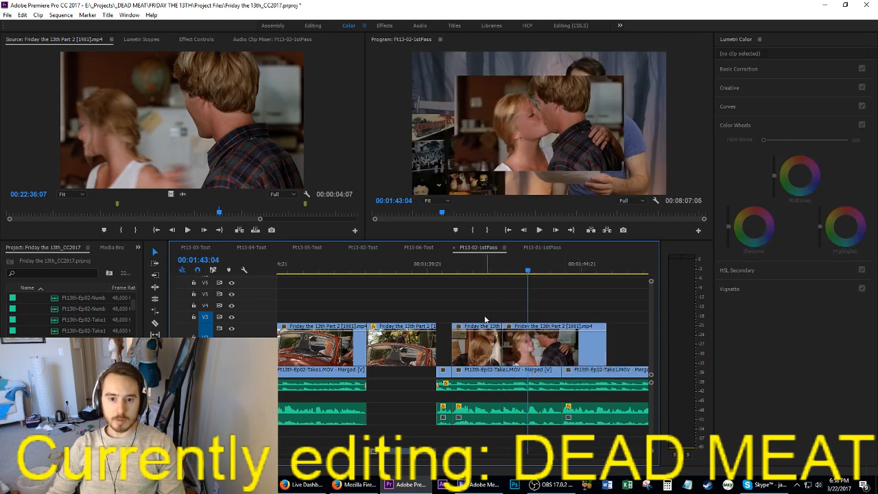
left_click(470, 274)
key("space")
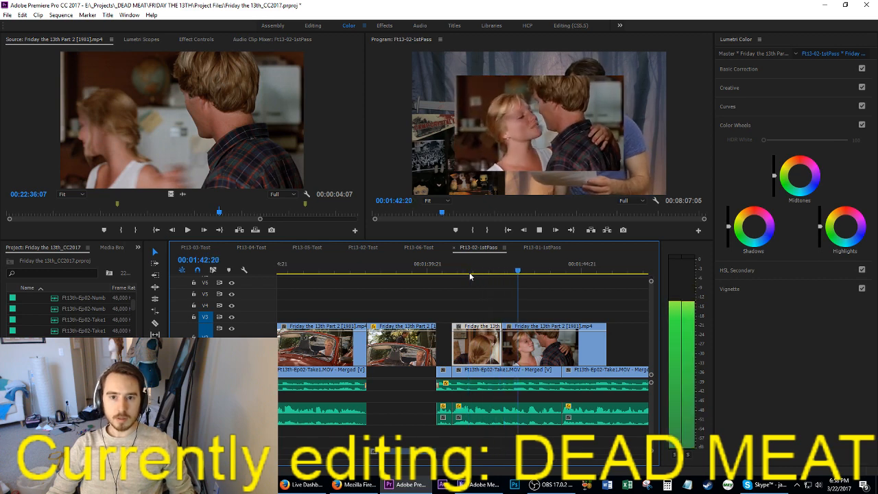
key("space")
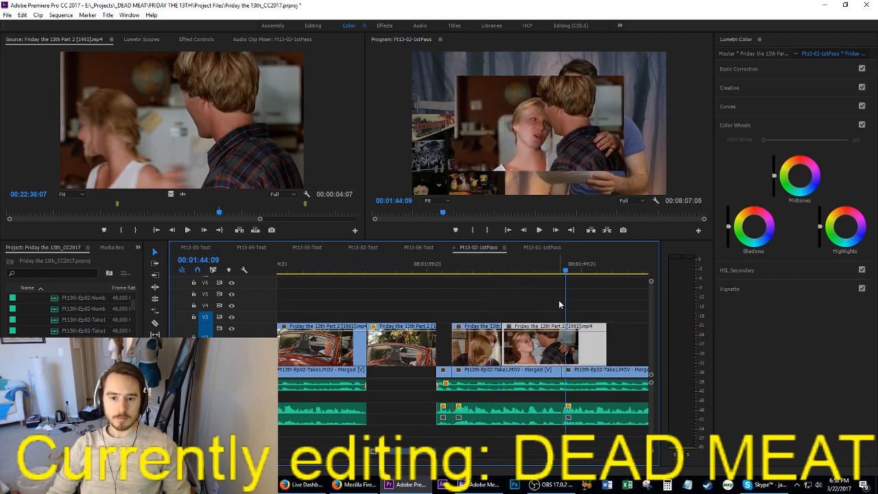
Step: Trim the kissing shot's end to the cut between the talking clips, play the passage, and save the project
key("Left")
key("Left")
key("Left")
left_click_drag(610, 343, 567, 343)
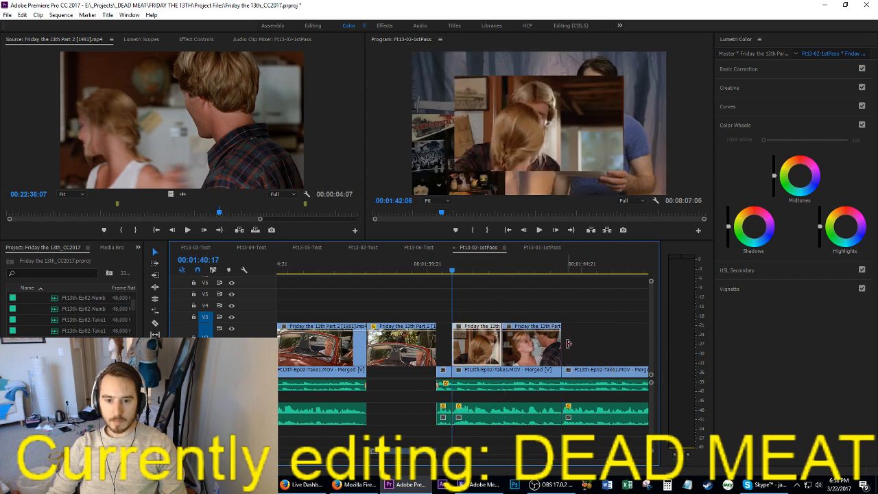
key("space")
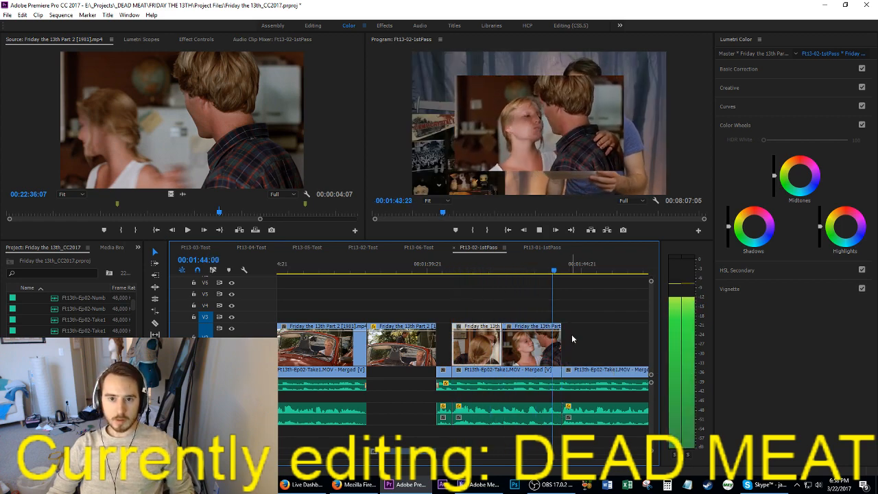
key("ctrl+s")
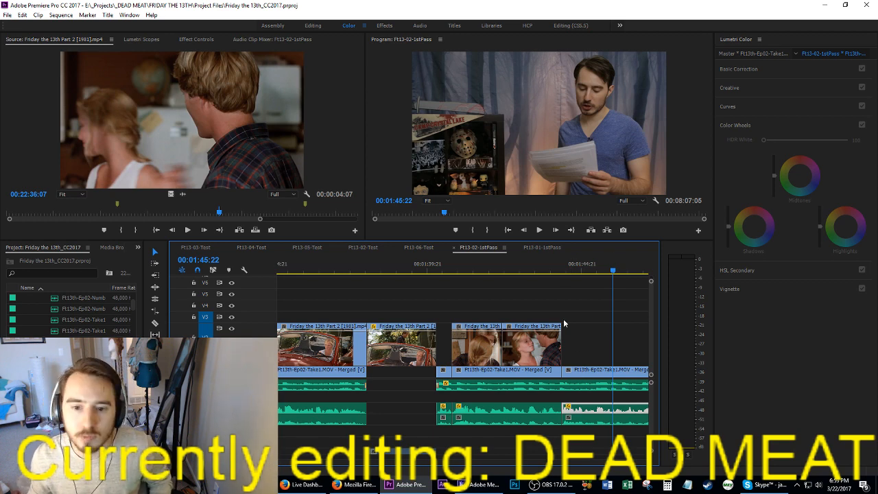
Step: Save the project and play from the end of the kissing shot through the uncovered talking clip to 00:01:46:23
left_click(549, 267)
key("space")
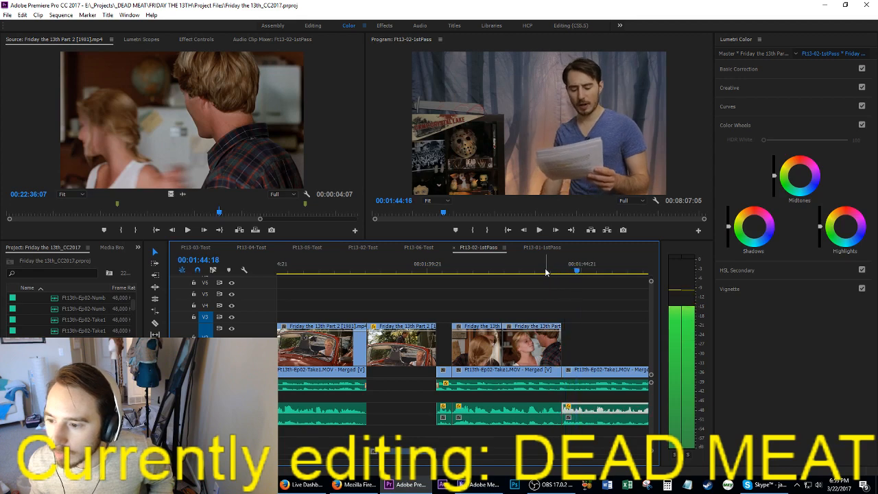
key("ctrl+s")
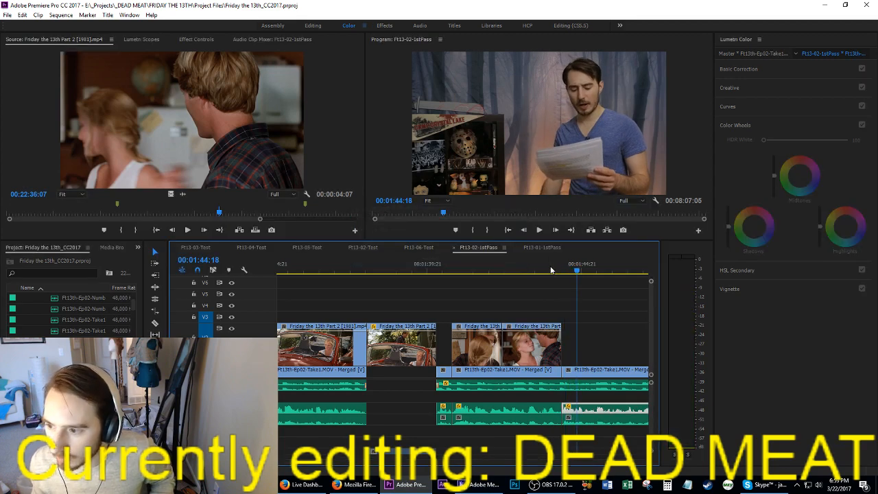
left_click(549, 269)
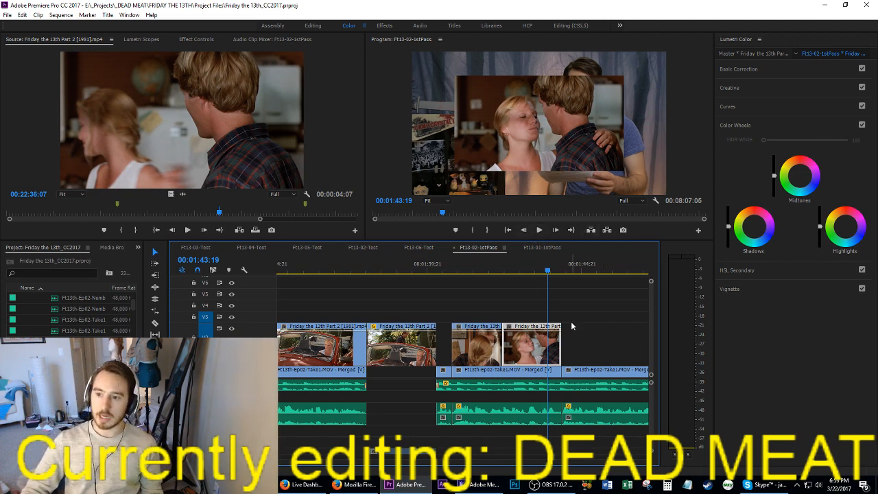
key("ctrl+s")
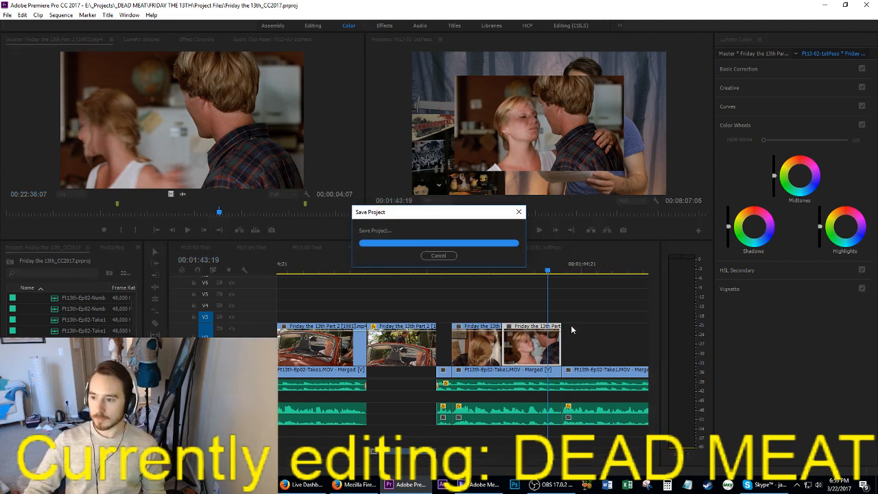
key("space")
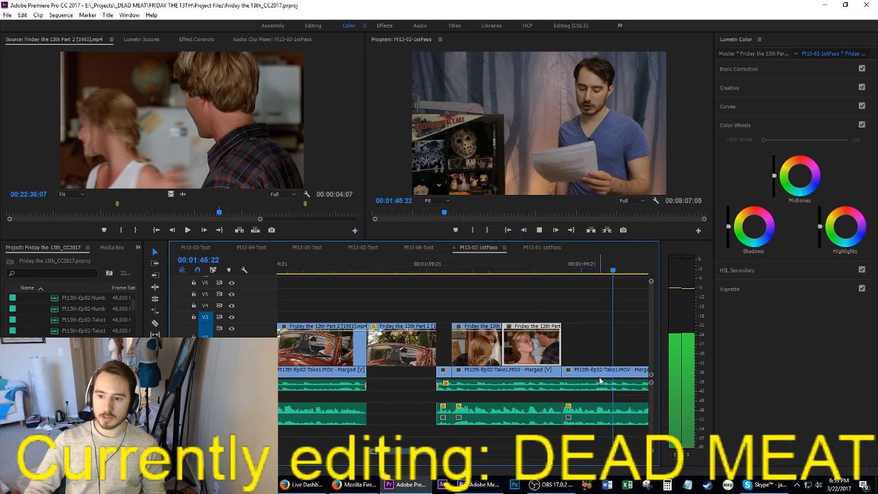
key("space")
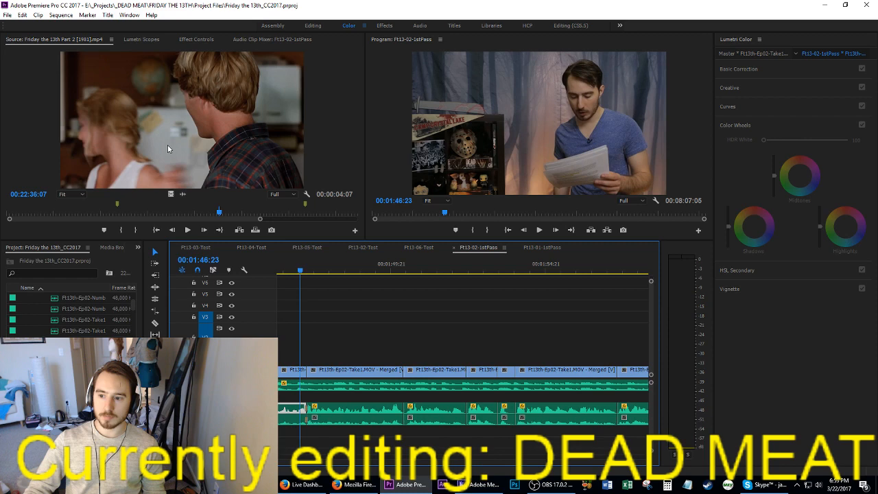
Step: Scan the source movie forward at high speed from the couple scene through the car shots to 00:23:27:02
left_click(218, 141)
key("space")
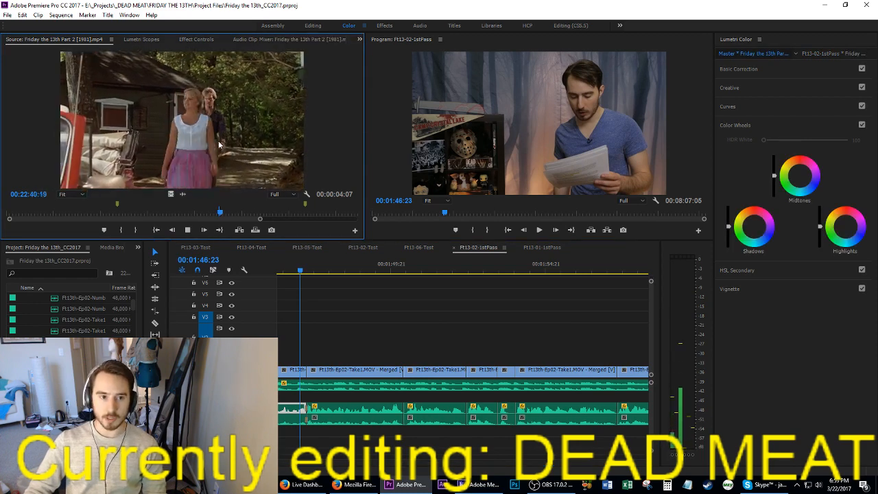
key("l")
key("l")
key("l")
key("k")
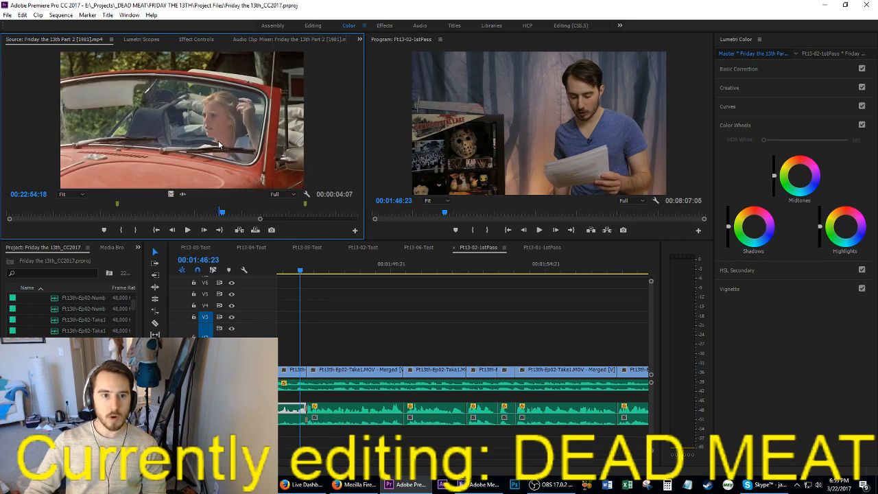
key("l")
key("l")
key("l")
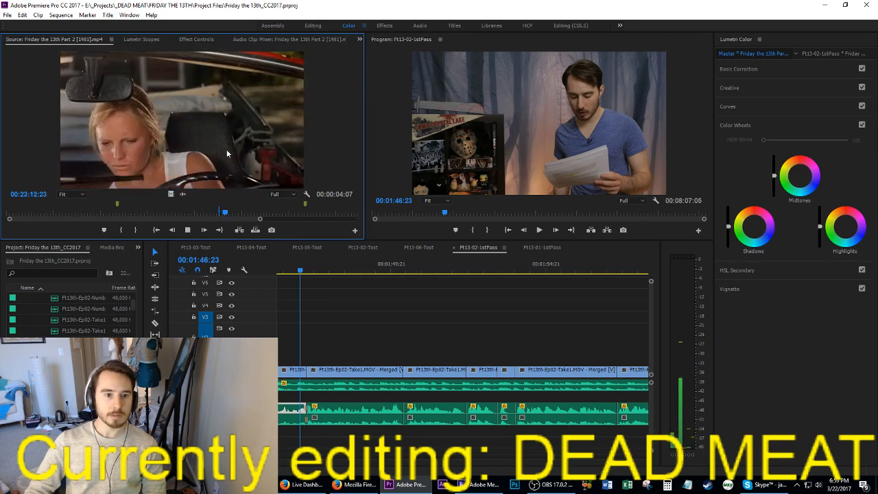
key("k")
Step: Play the movie clips around 00:04:30 and cut the campfire, bicycle and V3 close-up shots out of that later section
scroll(517, 321, "down", 3)
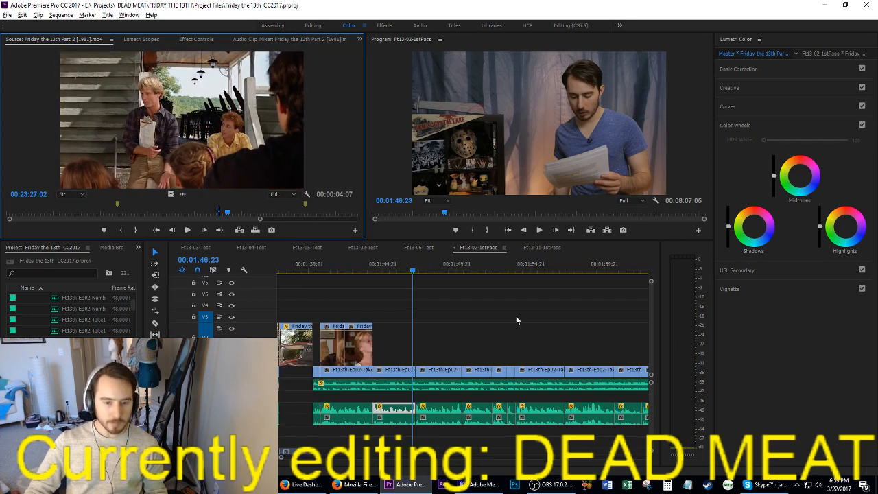
scroll(516, 318, "down", 3)
left_click_drag(280, 454, 347, 465)
scroll(423, 324, "up", 3)
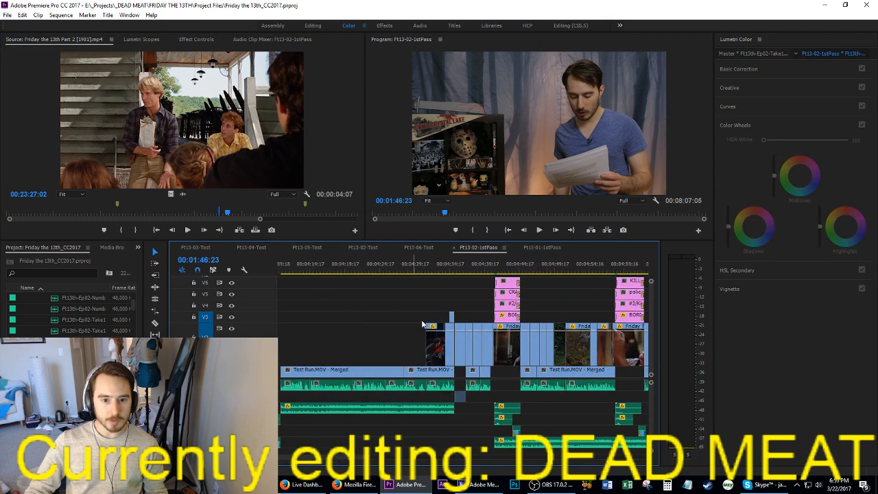
left_click(424, 268)
key("space")
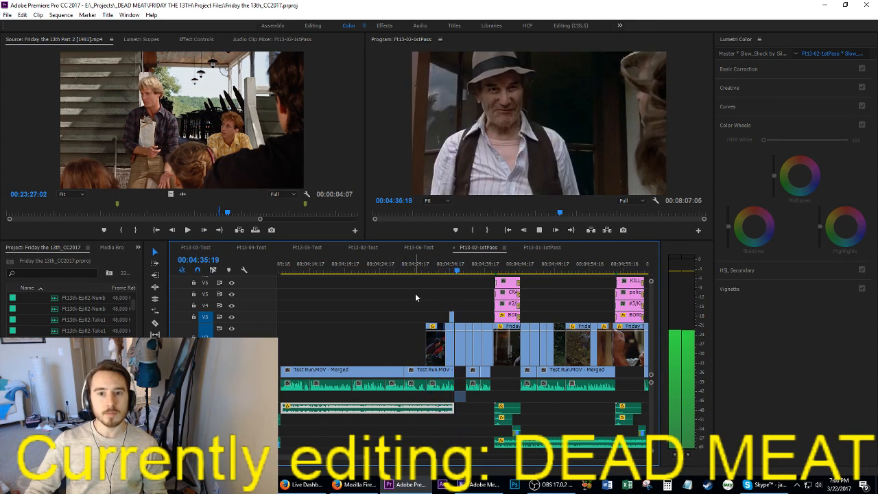
left_click_drag(410, 288, 454, 364)
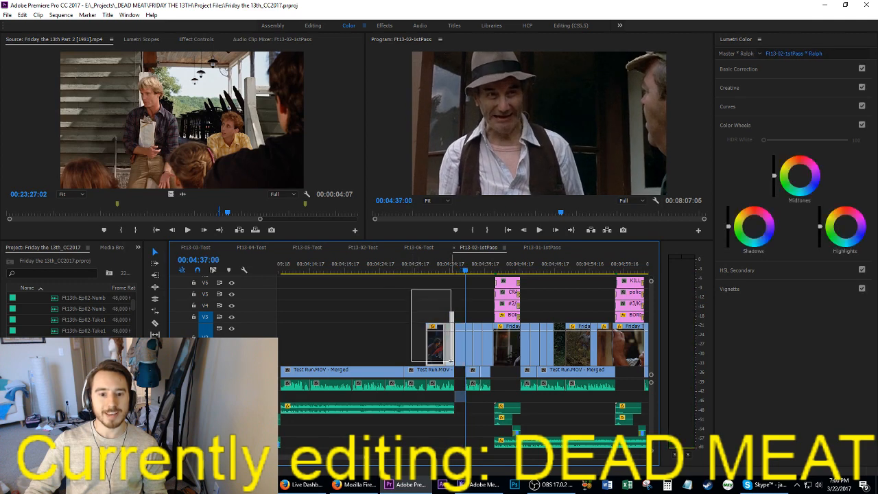
key("Delete")
Step: Paste the cut movie shots at 00:01:44:06, directly after the kissing shot
scroll(407, 339, "up", 4)
key("Up")
key("Up")
key("Up")
key("Up")
key("Up")
key("Up")
key("Up")
key("Up")
key("Up")
key("Up")
key("Up")
key("Up")
key("Up")
key("Up")
key("Up")
key("Up")
key("Up")
key("Up")
key("Up")
key("Up")
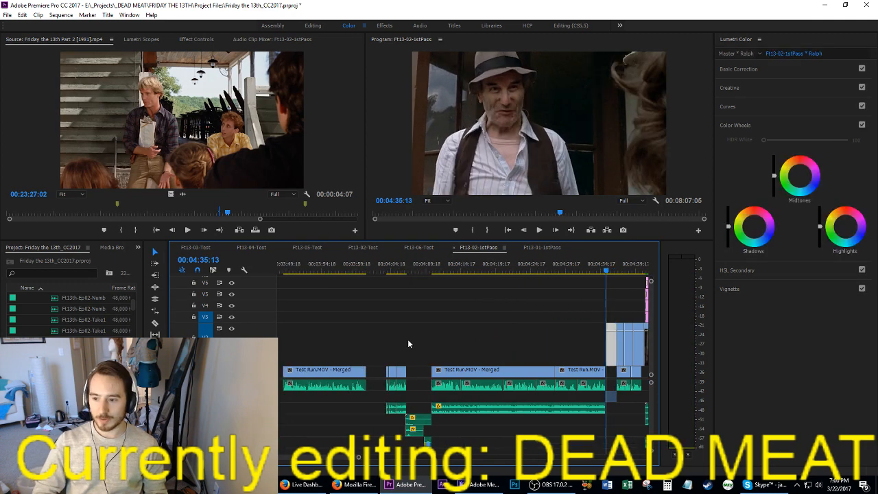
key("ctrl+z")
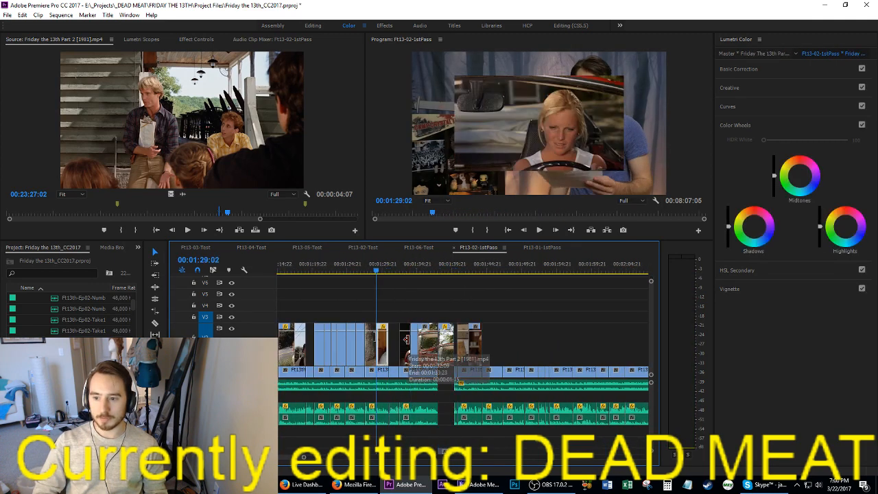
key("Down")
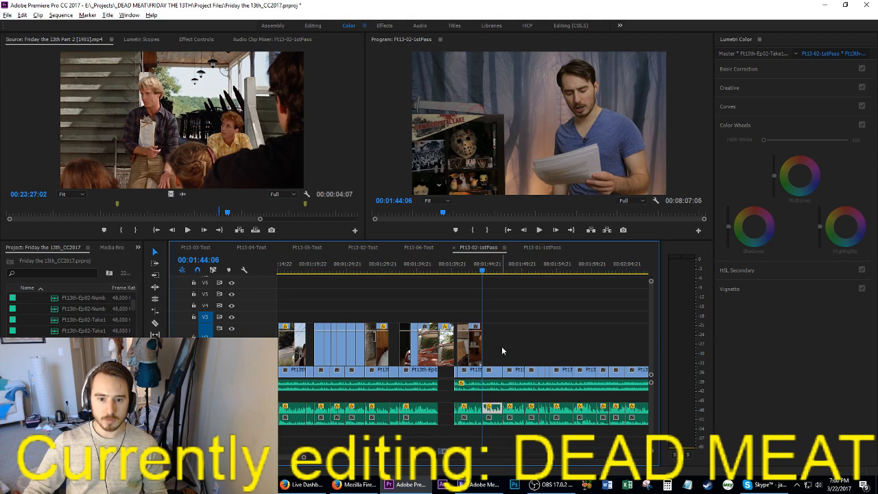
key("=")
key("Down")
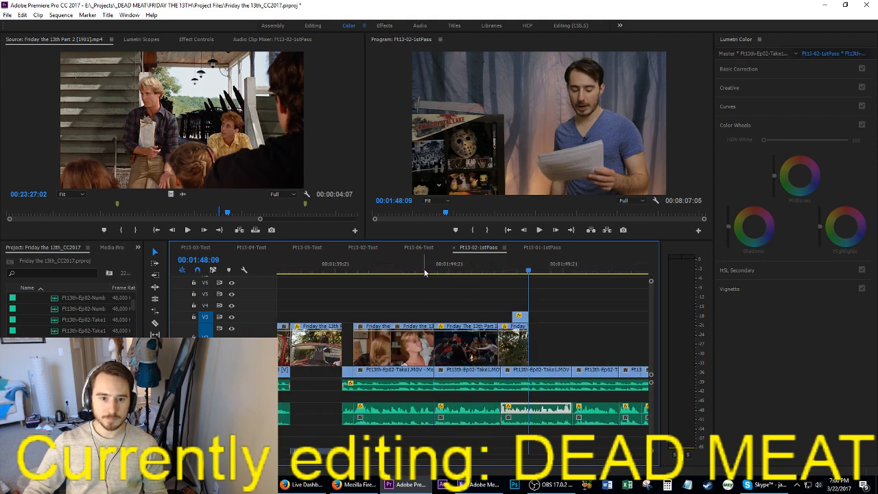
Step: Play the passage from the kissing shot through the campfire shot into the bicycle shot
left_click(425, 272)
key("space")
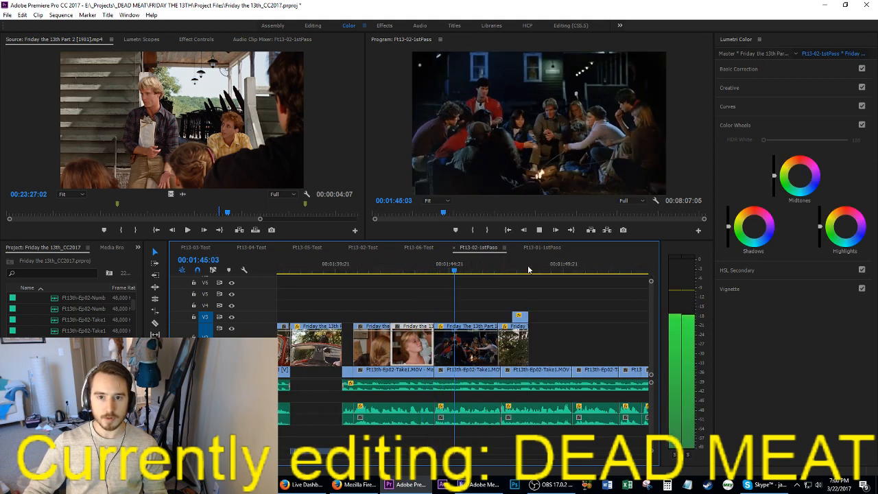
left_click(582, 329)
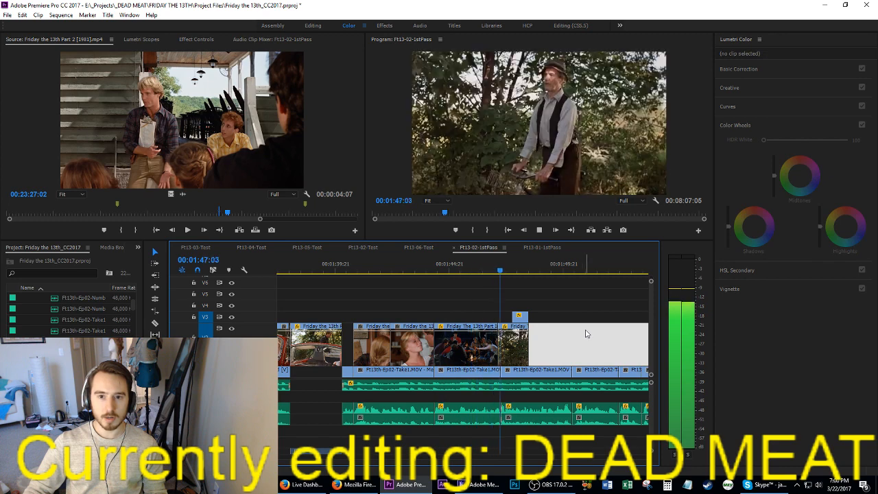
key("space")
Step: Extend the campfire shot to the talking-clip cut at 00:01:47:04 and butt the bicycle shot against its end
scroll(552, 357, "up", 2)
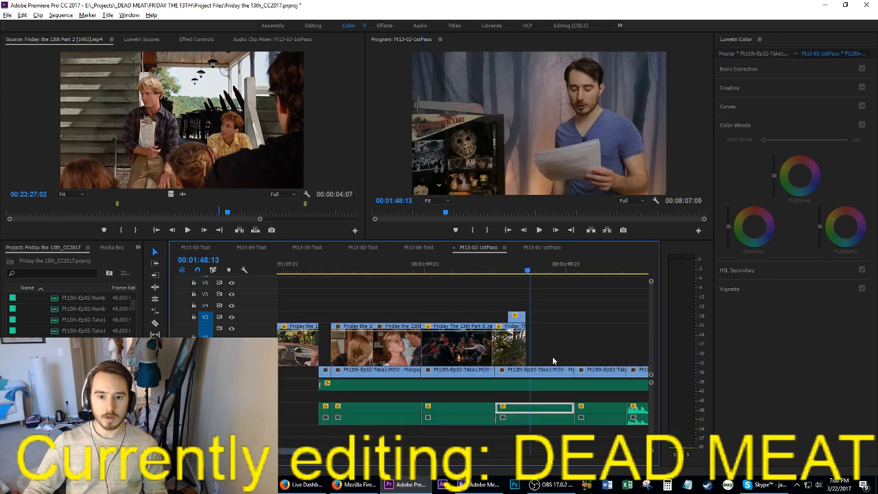
scroll(552, 358, "up", 2)
left_click_drag(549, 320, 573, 356)
left_click_drag(419, 347, 439, 347)
left_click(433, 270)
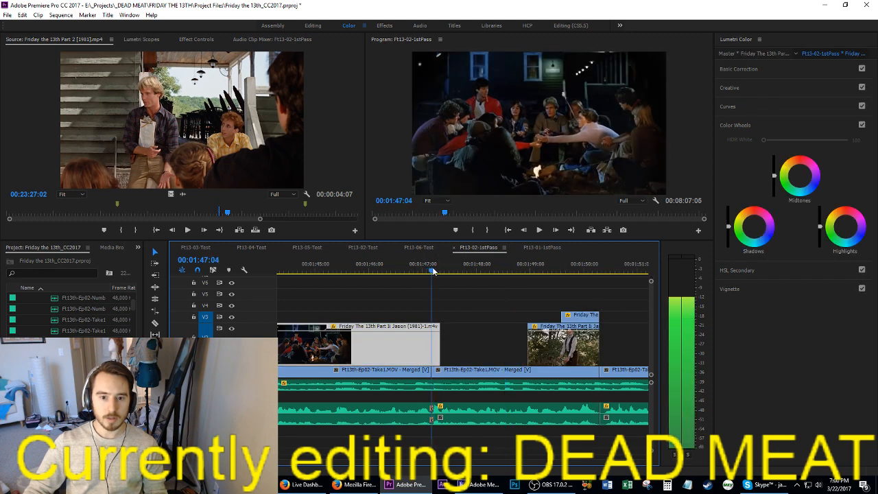
left_click_drag(547, 360, 451, 361)
Step: Try extending the bicycle shot's end toward the V3 close-up while the passage plays
key("space")
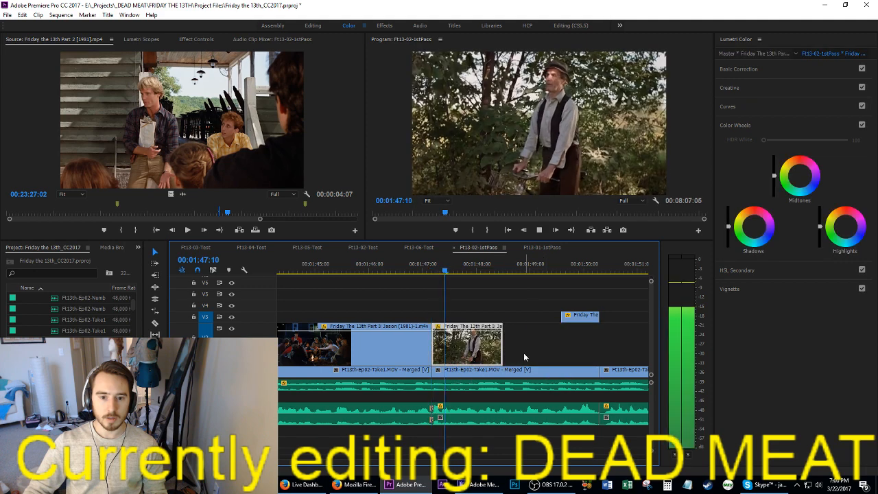
left_click_drag(504, 353, 564, 355)
key("space")
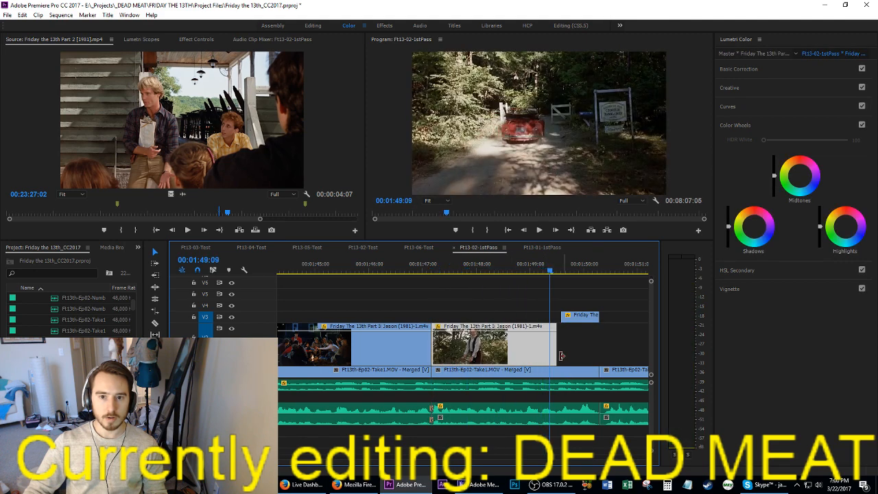
key("ctrl+z")
Step: Shift the bicycle shot later, extend its start back to the campfire shot's end, and play the transition
left_click(463, 266)
left_click_drag(453, 354, 431, 353)
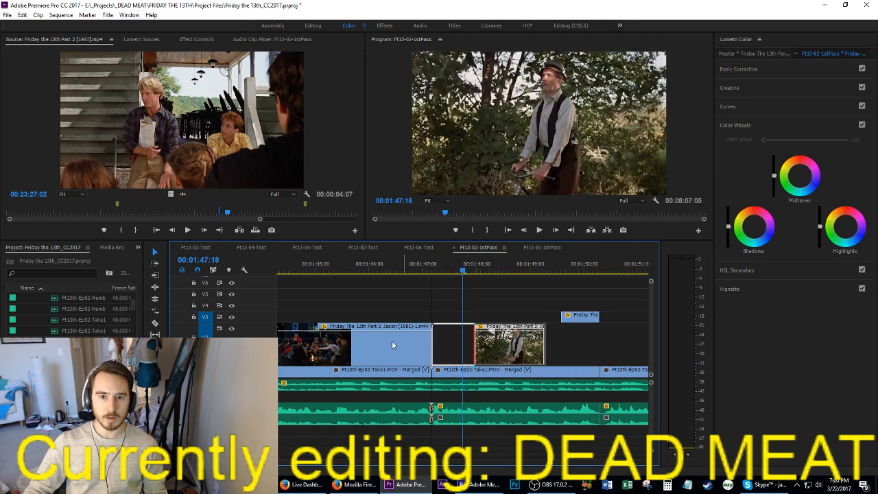
left_click(399, 266)
key("space")
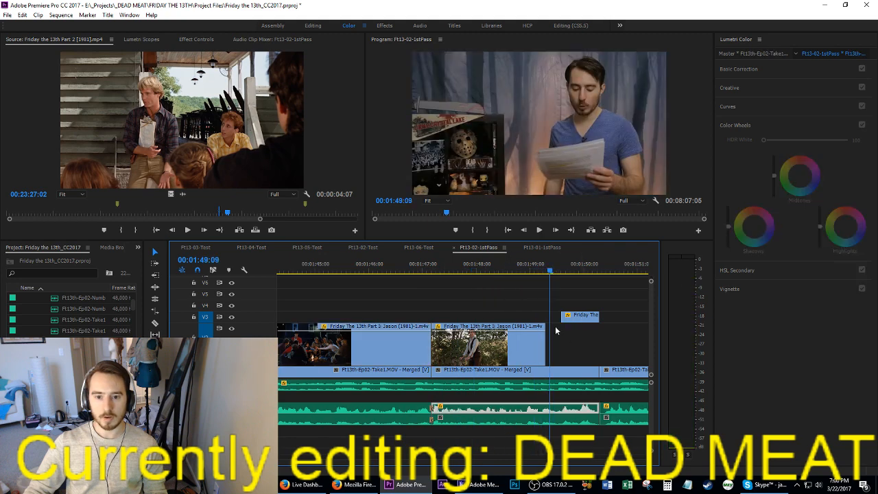
Step: Reveal more of the bicycle shot's beginning, trim off the passing-car frames, rejoin it to the campfire shot, and play it
left_click(539, 273)
left_click_drag(482, 351, 432, 348)
left_click(412, 268)
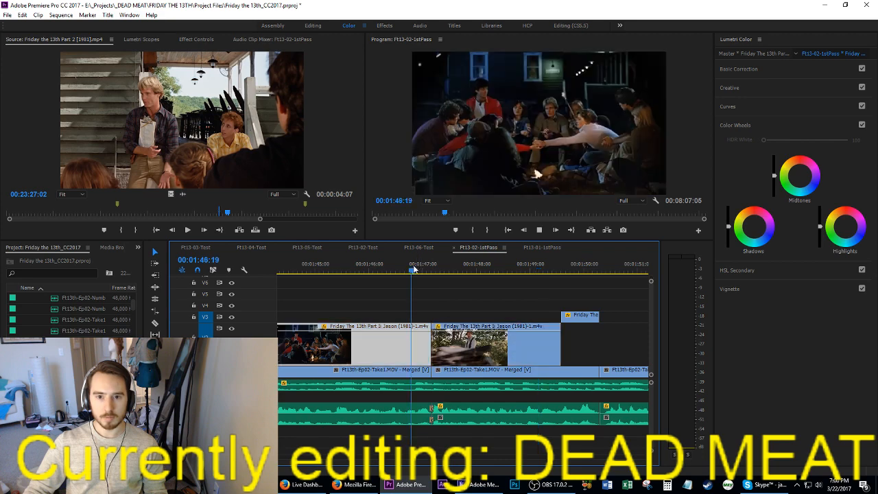
key("space")
key("space")
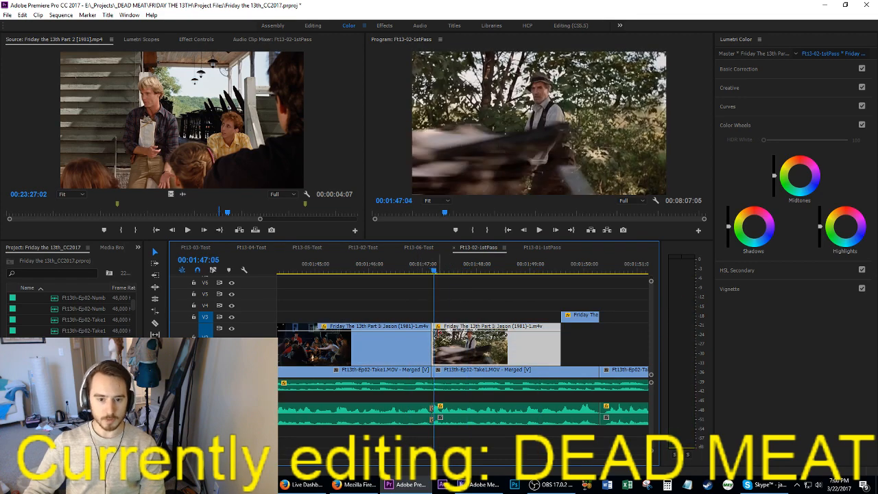
left_click_drag(438, 353, 466, 364)
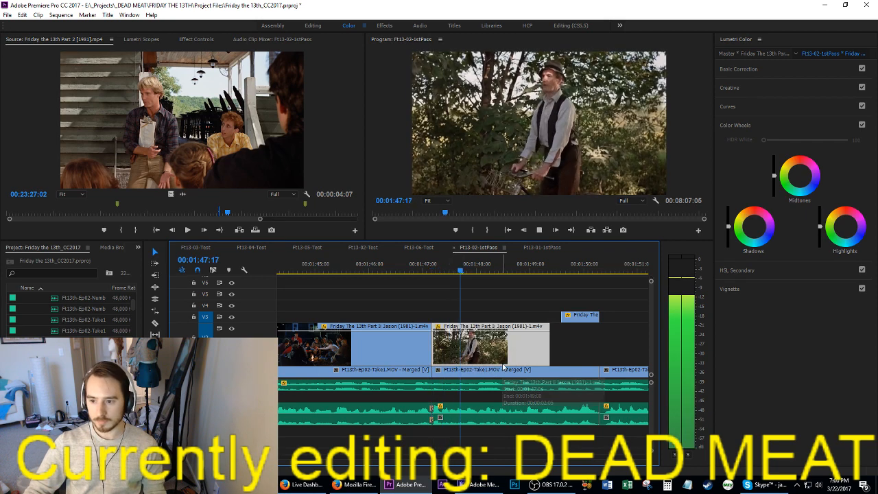
key("space")
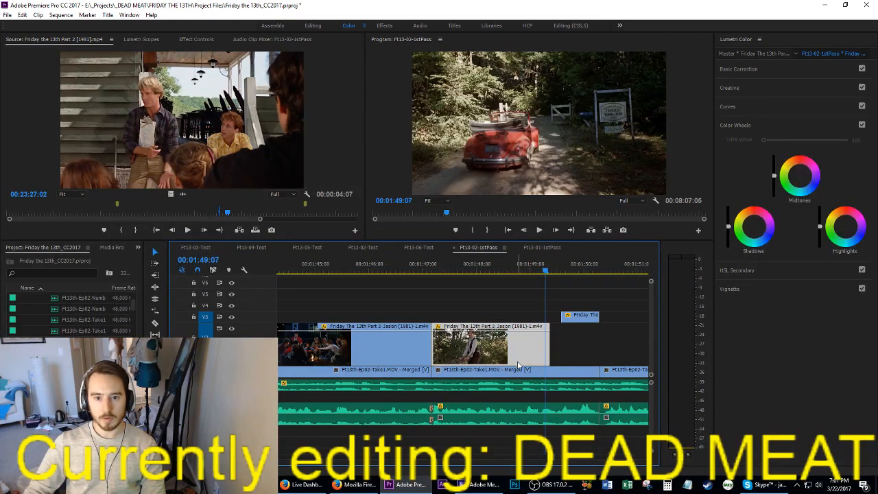
Step: Set the bicycle shot's playback speed to 95%
key("ctrl+r")
type("9")
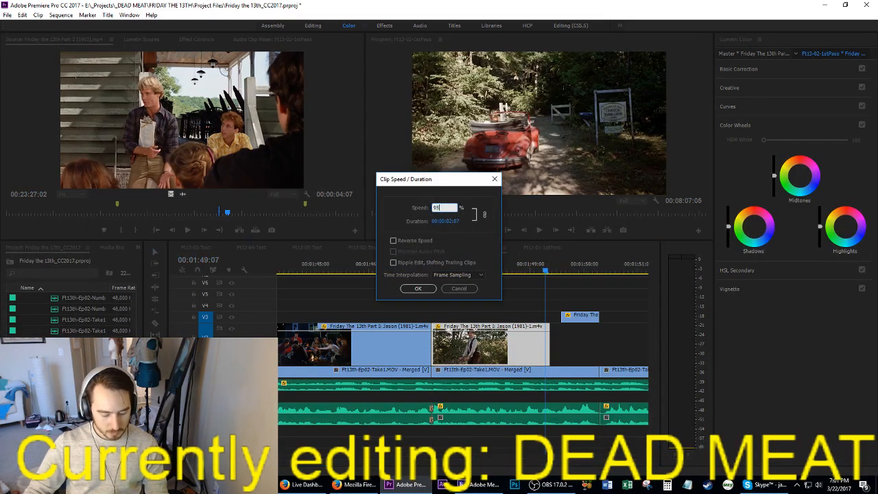
type("5")
key("Return")
Step: Align the bicycle shot's start with the campfire shot's end at 00:01:47:04 and play it
key("Up")
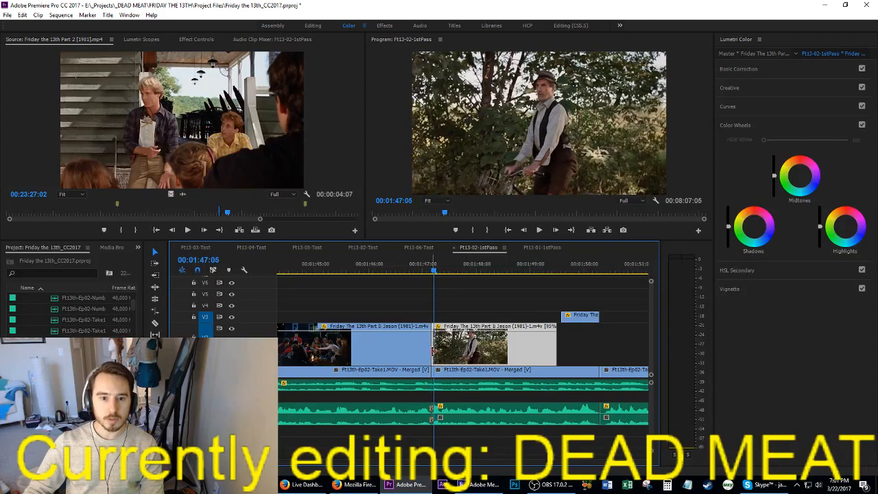
left_click_drag(438, 351, 449, 355)
key("Left")
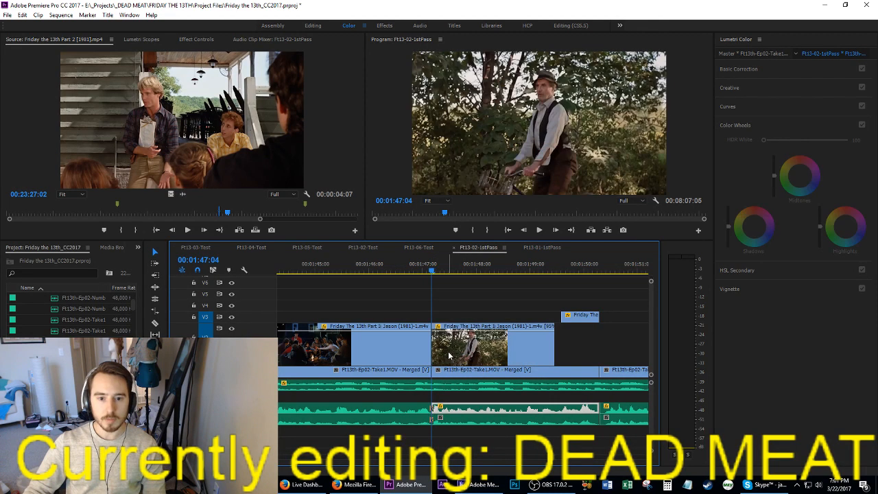
key("space")
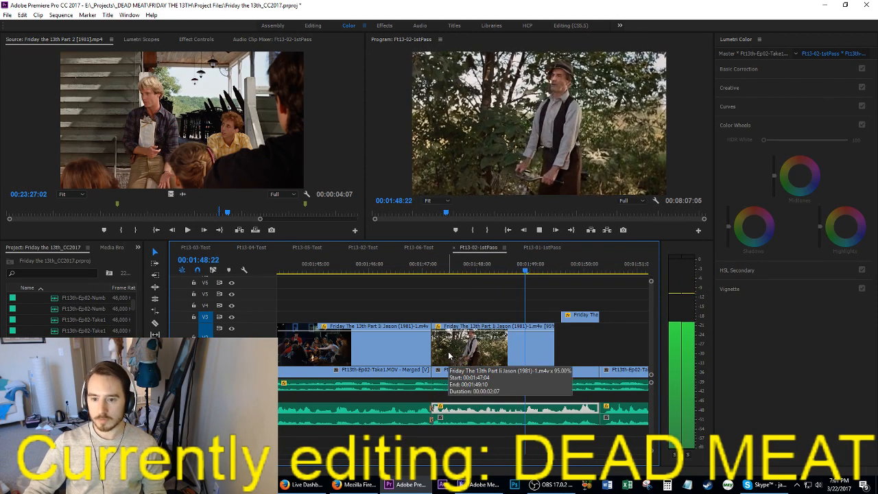
key("space")
Step: Place the V3 close-up on the track below directly after the bicycle shot, save the project, and play the passage
left_click_drag(578, 319, 594, 352)
left_click(499, 273)
key("ctrl+s")
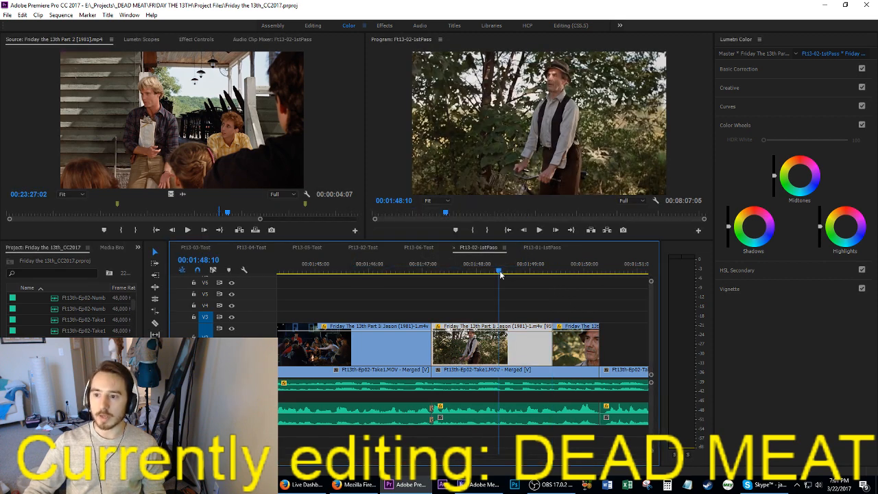
key("space")
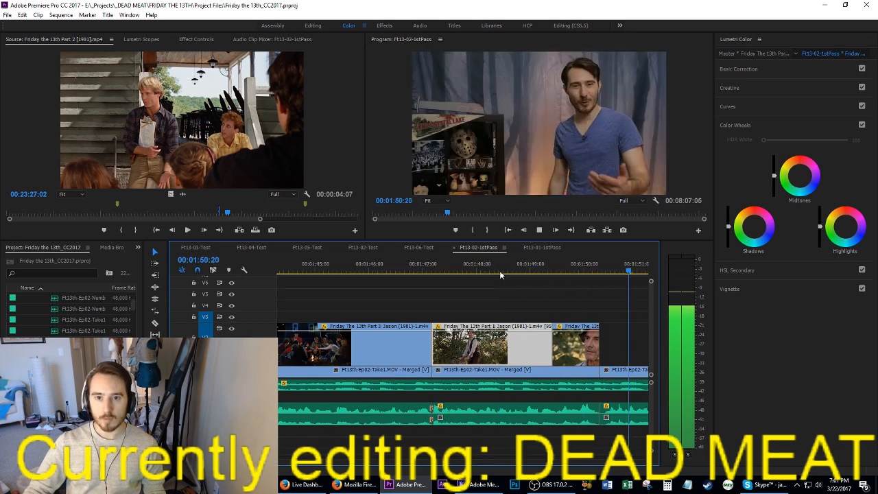
key("space")
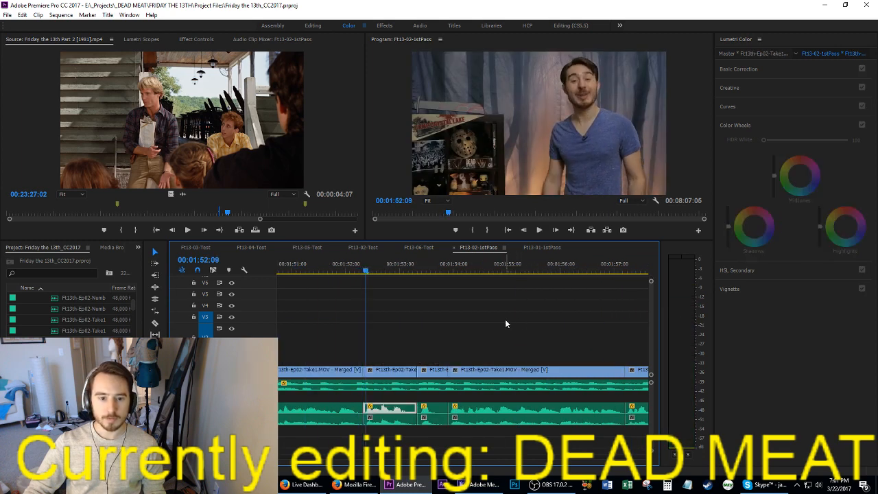
Step: Look through the later part of the sequence for the Ralph shot and play it from about 00:04:36
key("d")
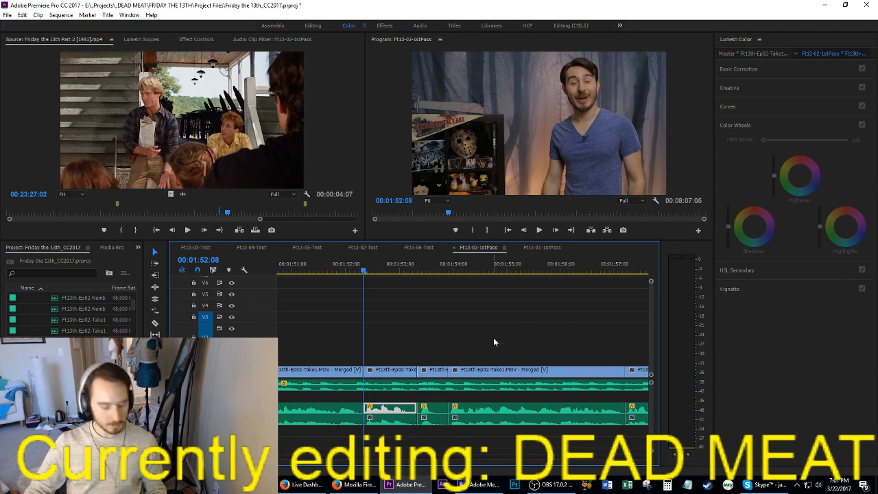
scroll(491, 339, "down", 5)
left_click(527, 348)
scroll(528, 349, "down", 10)
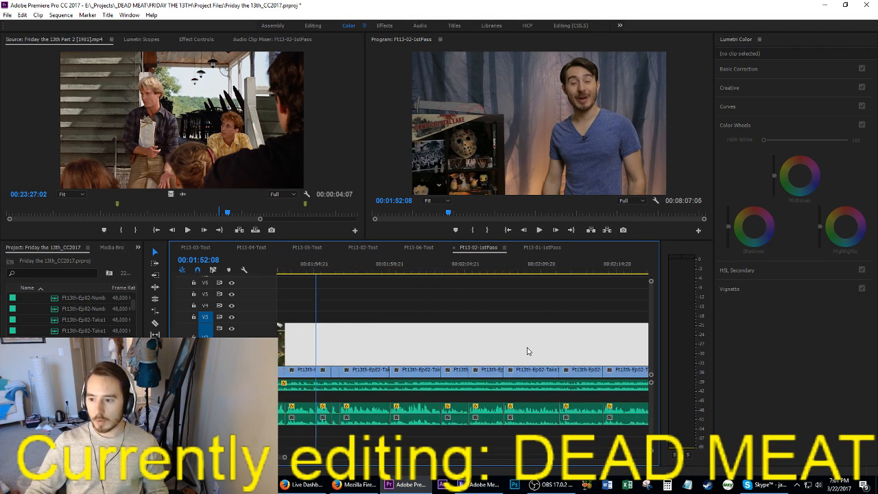
scroll(527, 348, "down", 10)
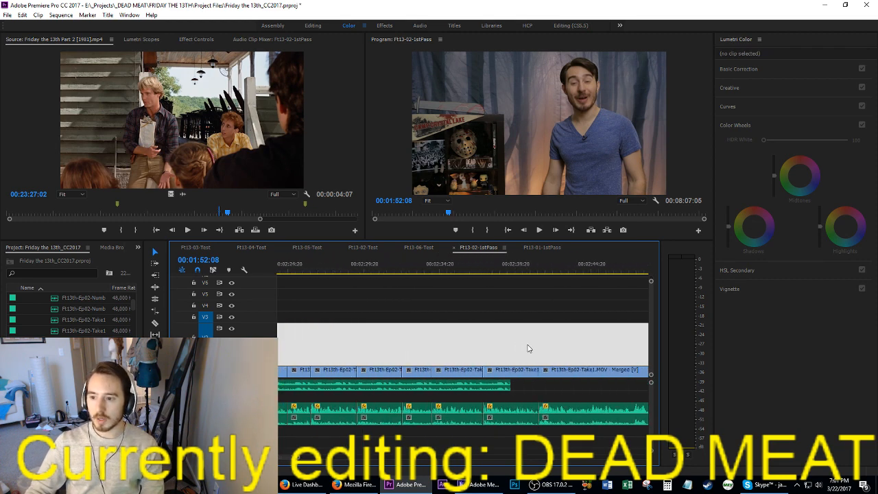
scroll(528, 346, "down", 8)
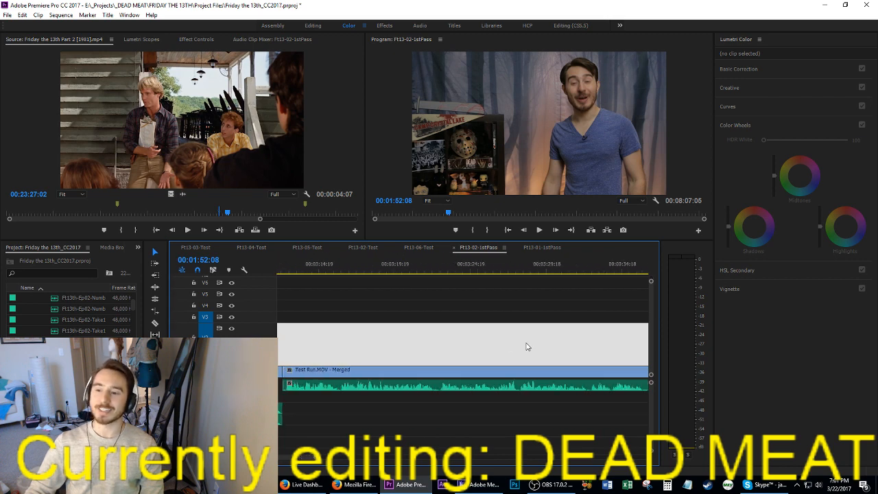
scroll(550, 341, "down", 1)
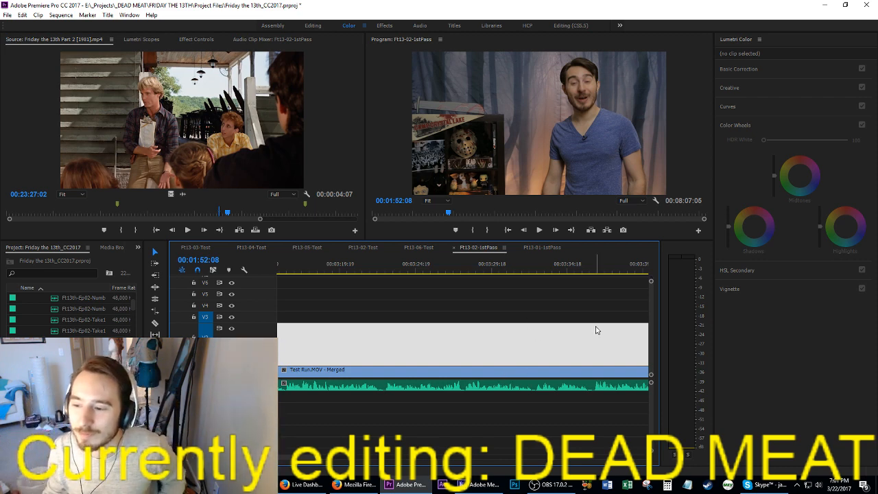
scroll(591, 345, "down", 4, "alt")
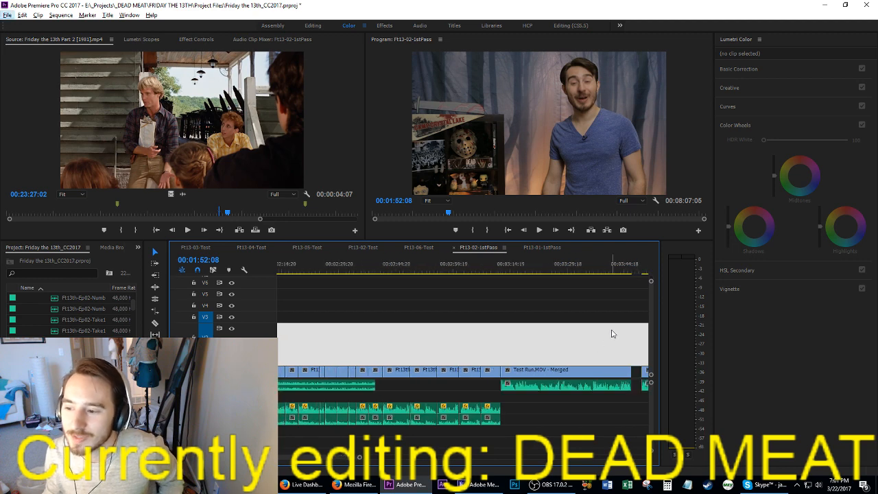
scroll(589, 328, "down", 8)
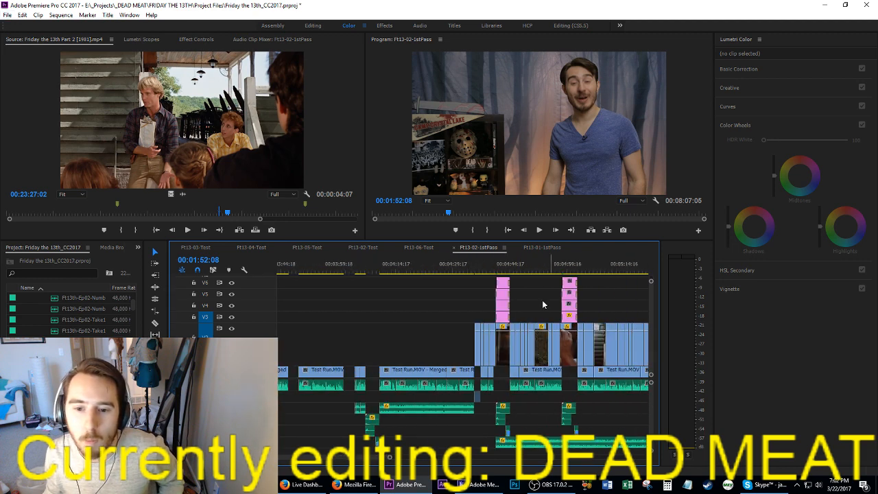
left_click(479, 269)
key("space")
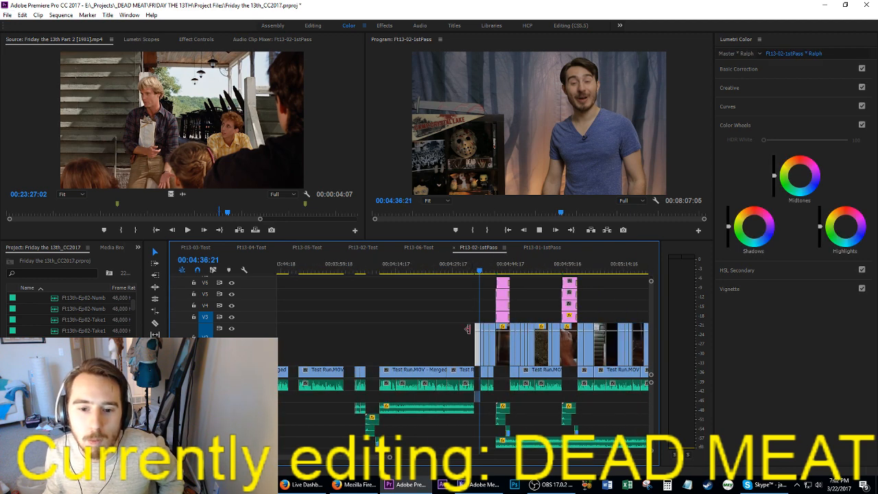
Step: Select the Ralph shot near 00:04:36 together with its audio and copy them
scroll(479, 350, "up", 3, "alt")
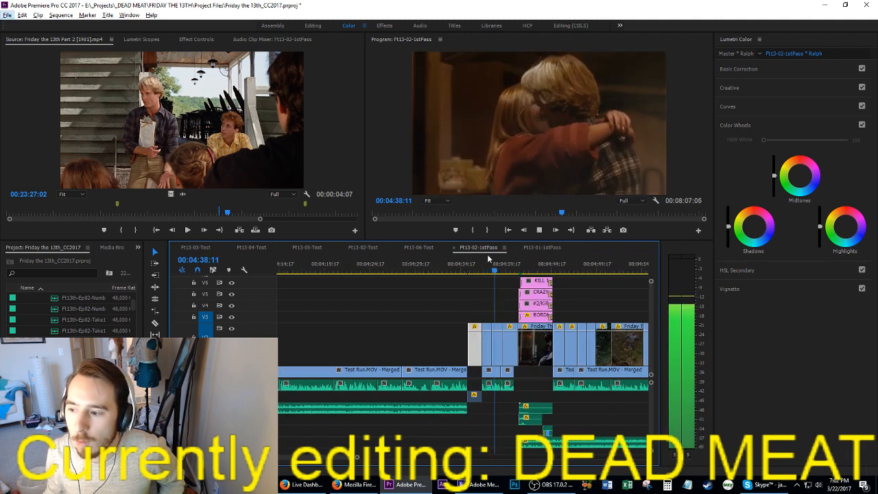
left_click(474, 270)
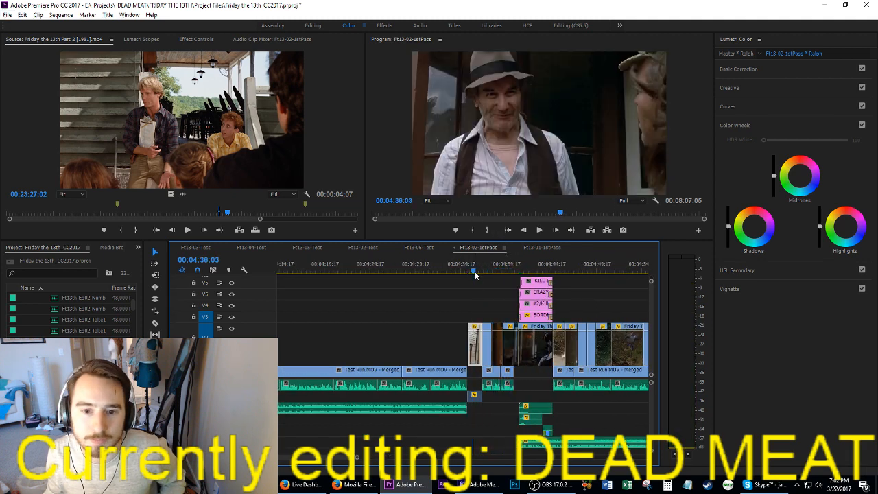
left_click(426, 267)
left_click_drag(471, 307, 472, 403)
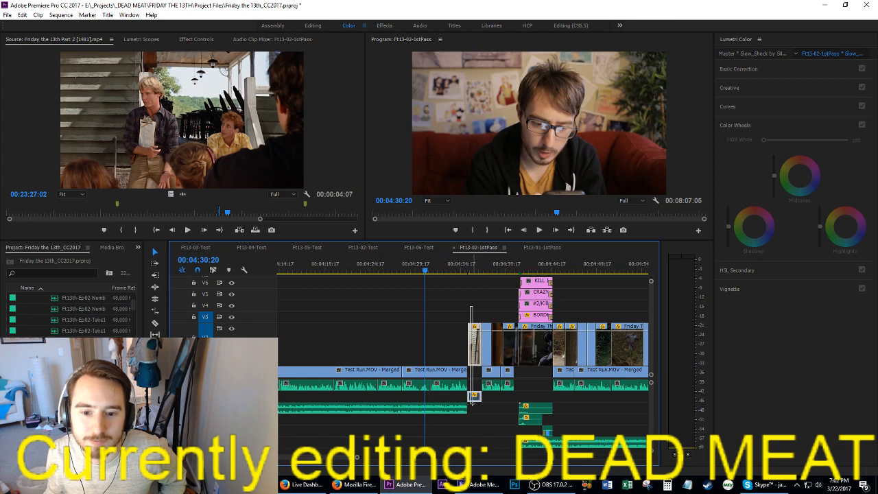
Step: Insert the copied Ralph shot at 00:01:50:07, directly after the close-up of the man in the hat
scroll(411, 353, "up", 5)
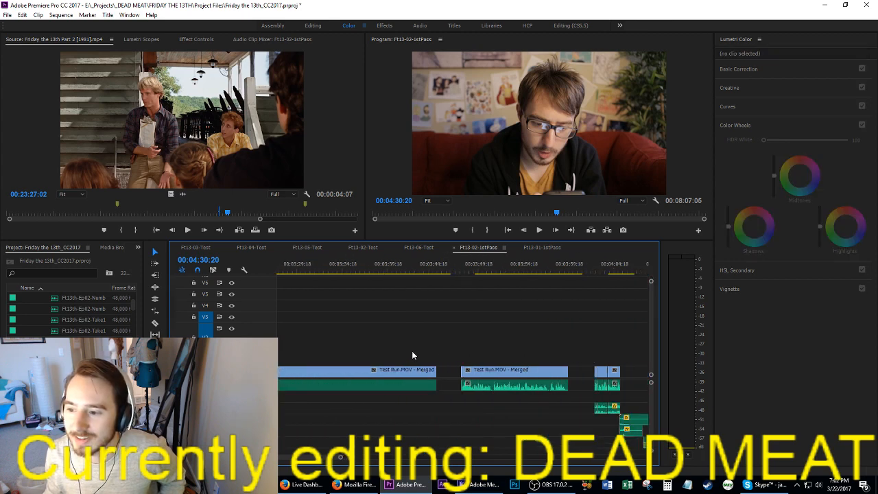
key("Up")
key("Up")
key("Up")
key("Up")
key("Up")
key("Up")
key("Up")
key("Up")
key("Up")
key("Up")
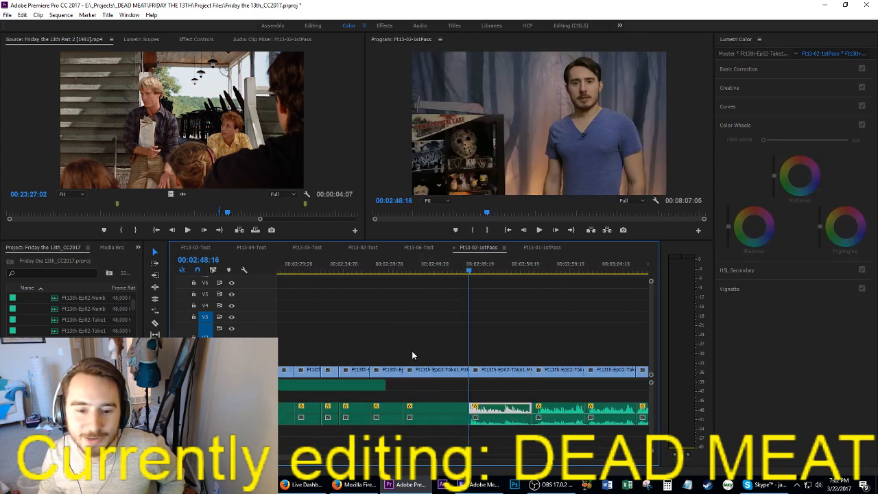
key("Up")
key("Up")
key("Up")
key("Up")
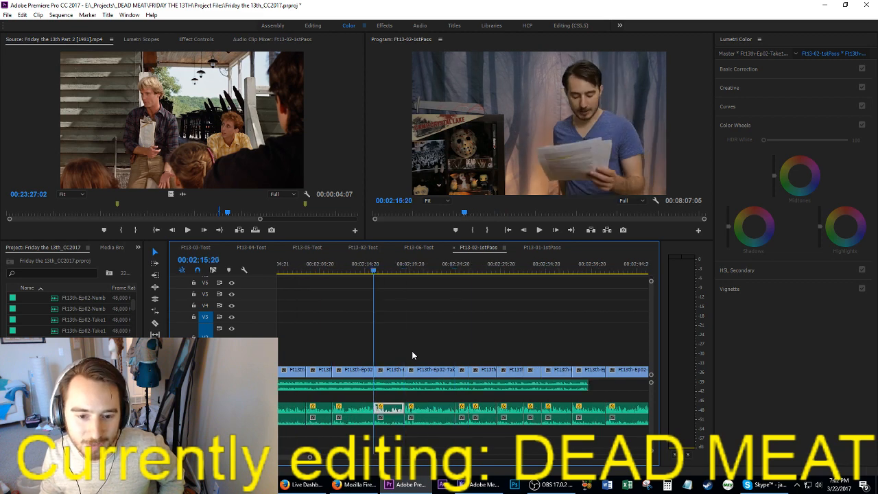
key("Up")
key("Up")
key("Up")
key("Up")
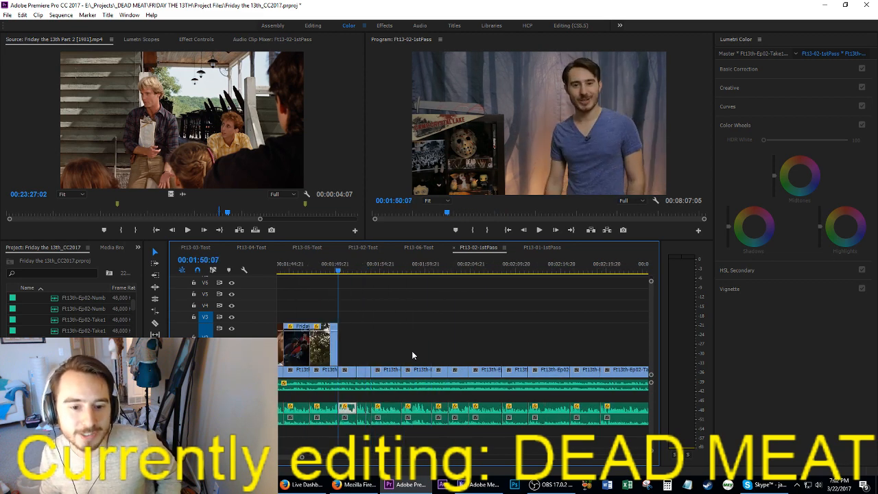
key("ctrl+shift+v")
Step: Extend the inserted Ralph shot's start back to meet the preceding close-up and play the transition
key("Up")
key("Up")
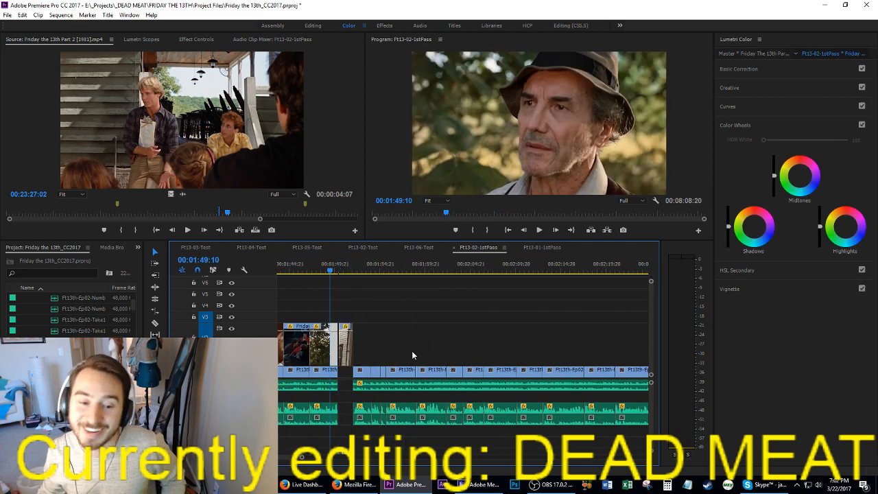
scroll(352, 367, "up", 6)
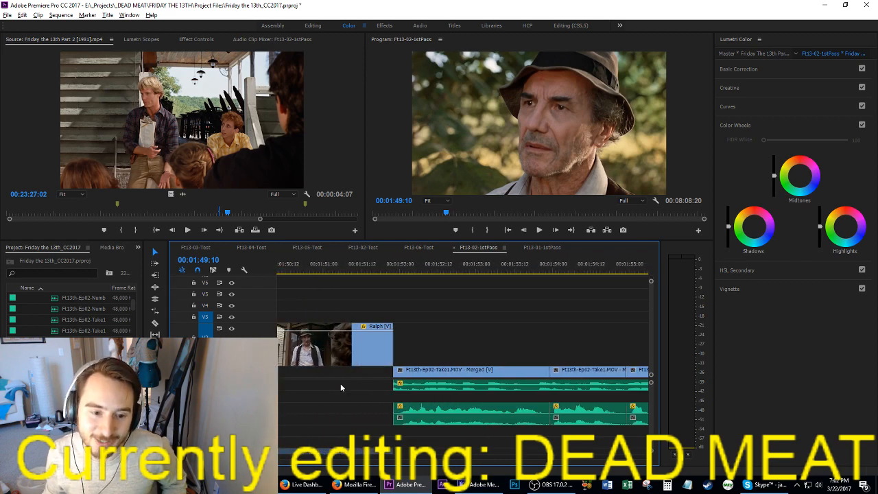
left_click(340, 384)
scroll(462, 351, "up", 5)
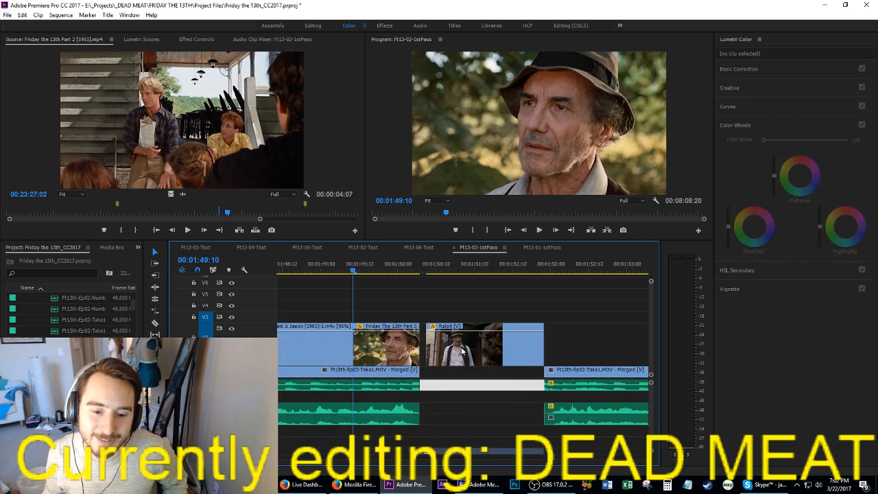
left_click_drag(432, 355, 426, 355)
key("space")
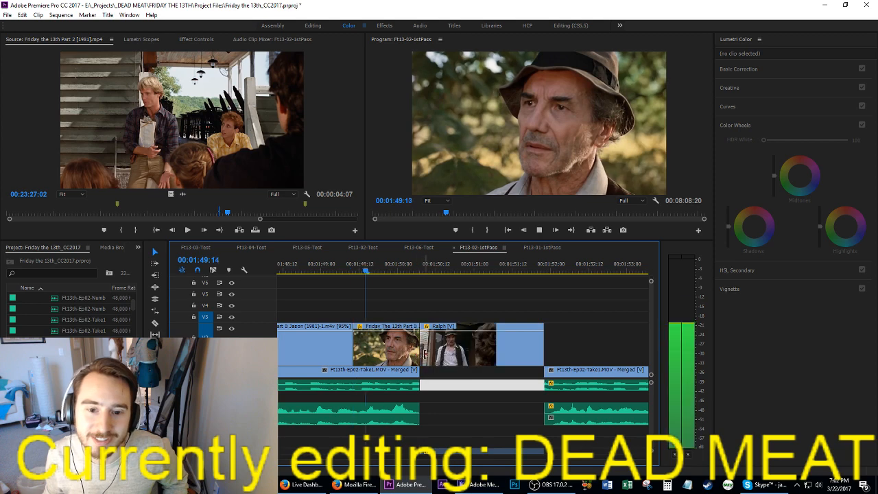
key("space")
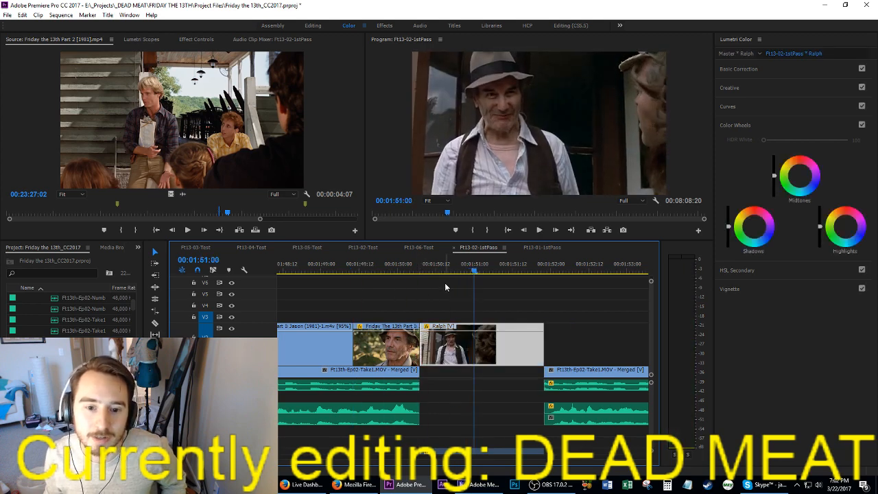
Step: Delete the inserted Ralph shot with its audio and insert the copy after the next talking clip instead
left_click_drag(445, 285, 499, 463)
key("Delete")
key("Down")
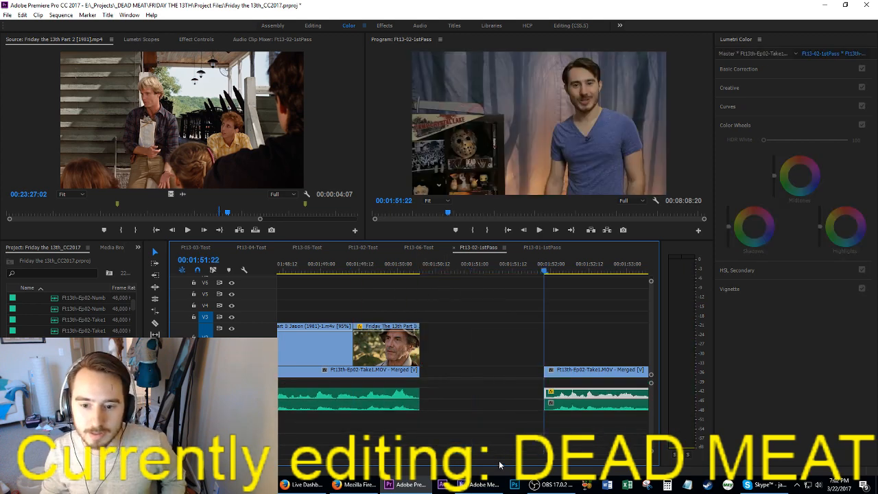
key("Down")
key("ctrl+shift+v")
Step: Mark and extract the empty gap starting at 00:01:50:07 to rejoin the talking clips, and save the project
key("Up")
key("Up")
key("Up")
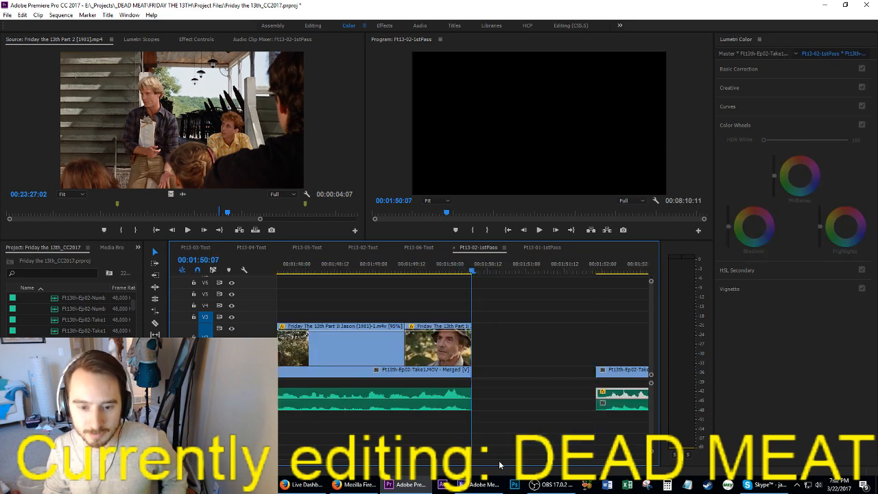
key("i")
key("Down")
key("Left")
key("o")
key("apostrophe")
key("Up")
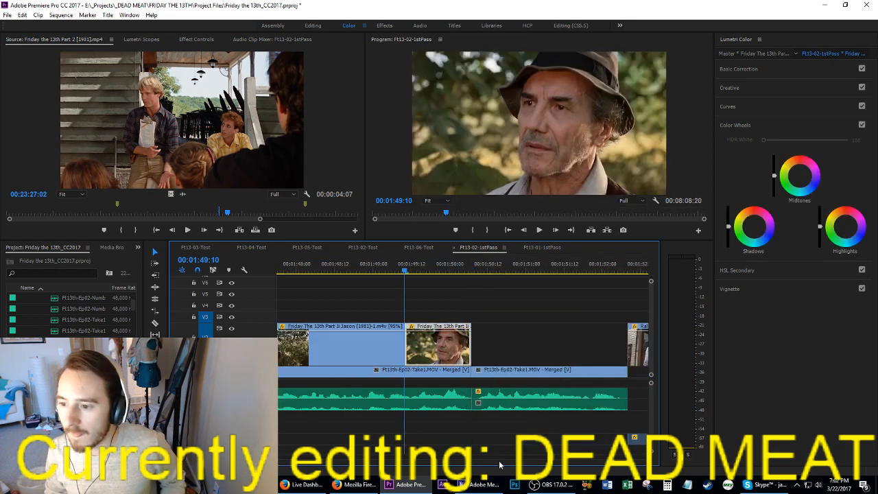
key("ctrl+s")
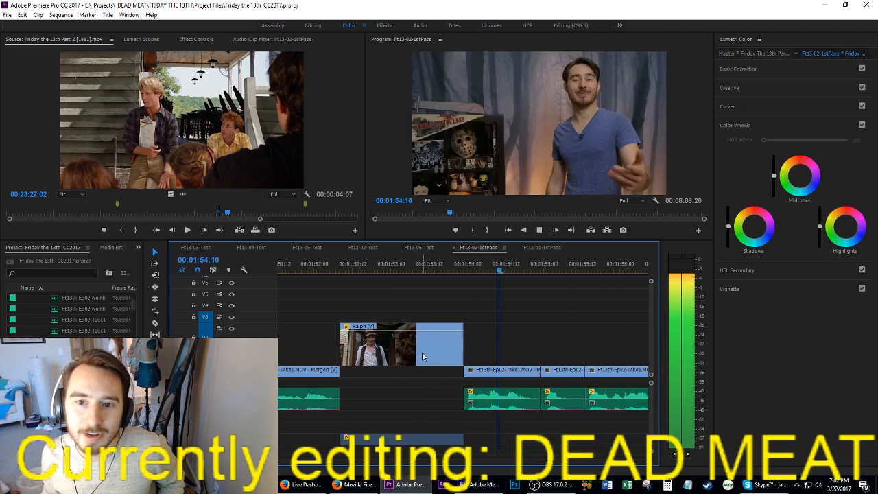
Step: Ripple-trim the end of the talking clip after the Ralph shot to 00:01:54:21 and save the project
key("space")
key("Left")
key("Left")
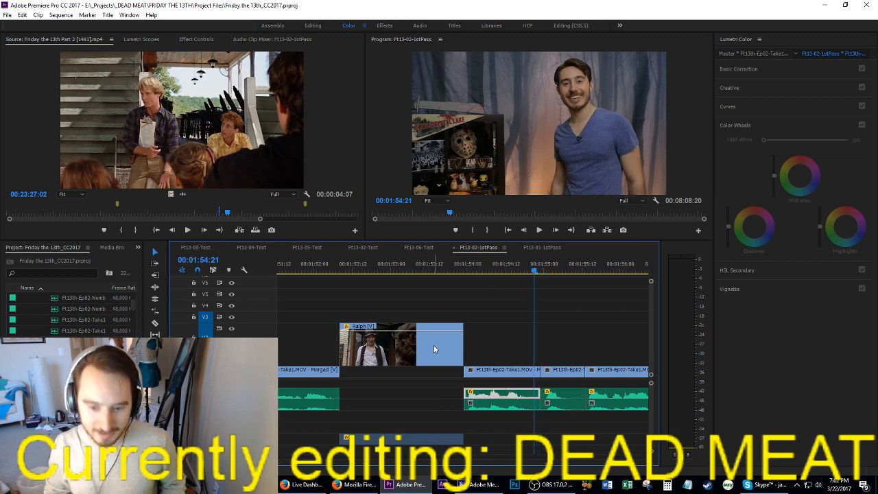
key("w")
key("ctrl+s")
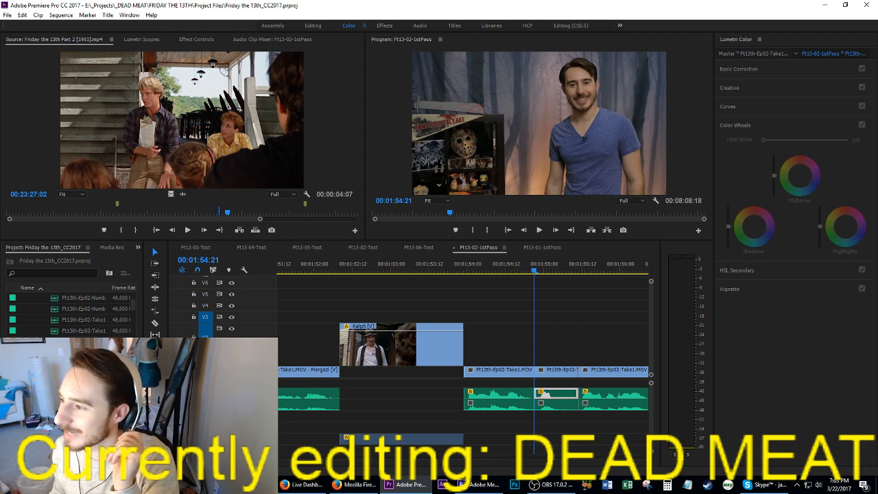
Step: Bring up and play the crazy ralph source clip, saving the project before switching to Firefox
key("shift+2")
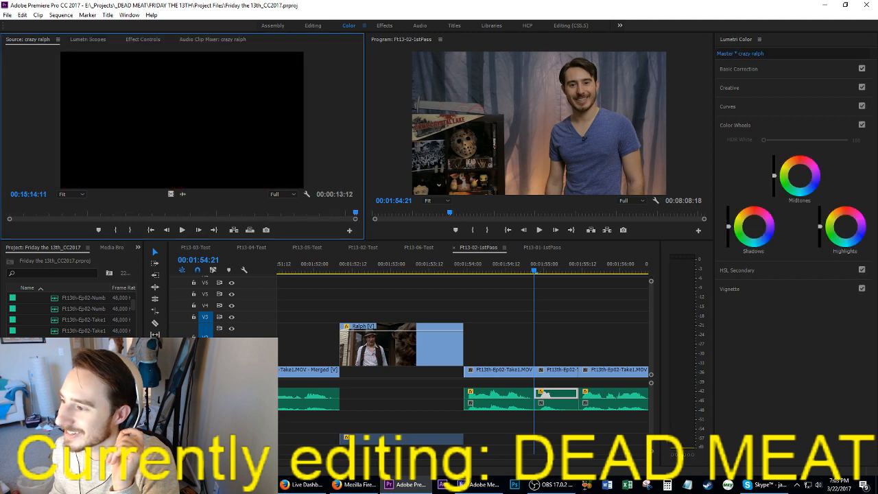
key("space")
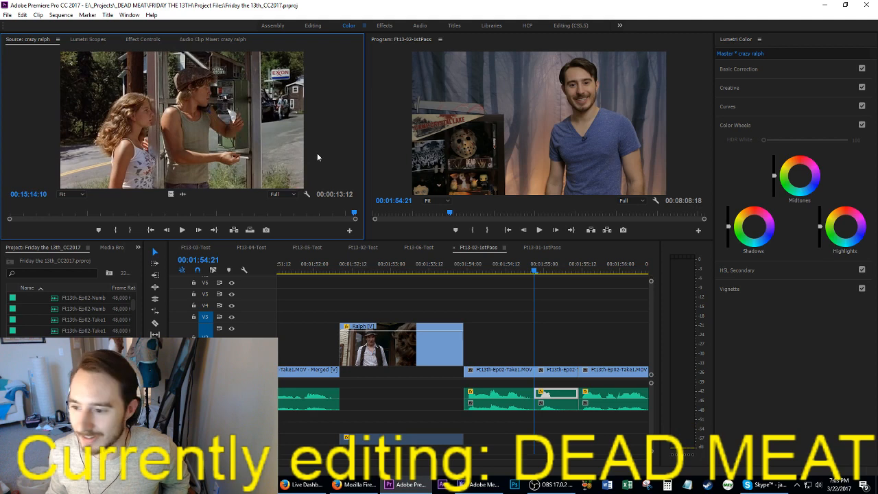
key("ctrl+s")
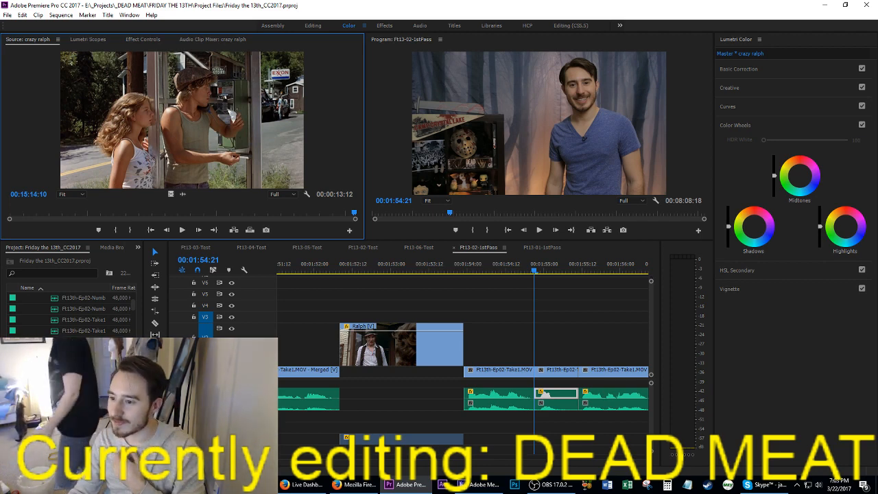
key("alt+Tab")
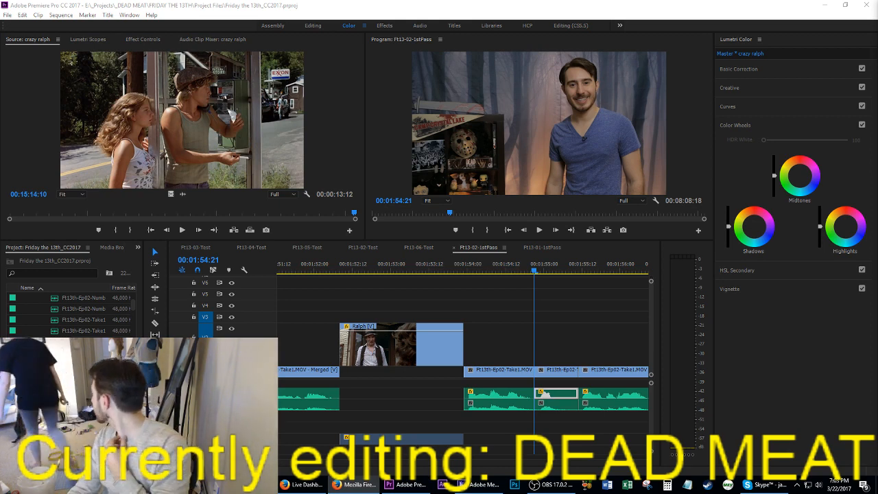
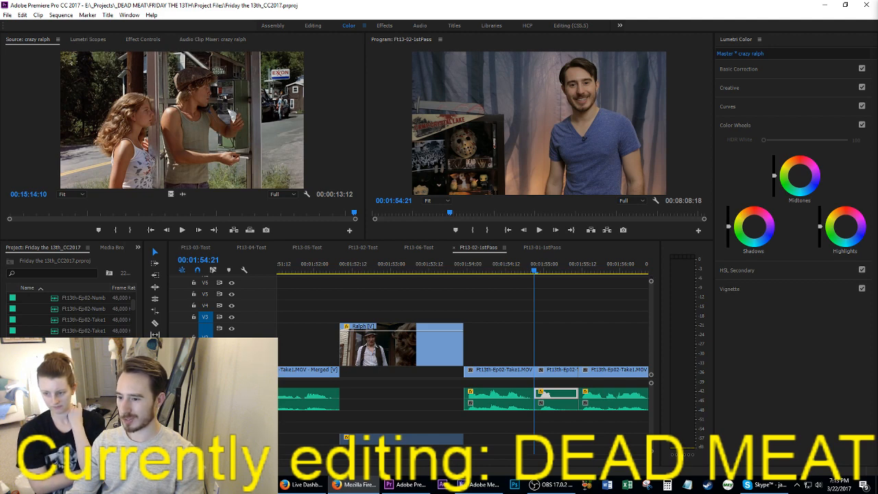
Step: Switch back to Premiere Pro, park the playhead on the Ralph shot at 00:01:53:19, and save the project
key("alt+Tab")
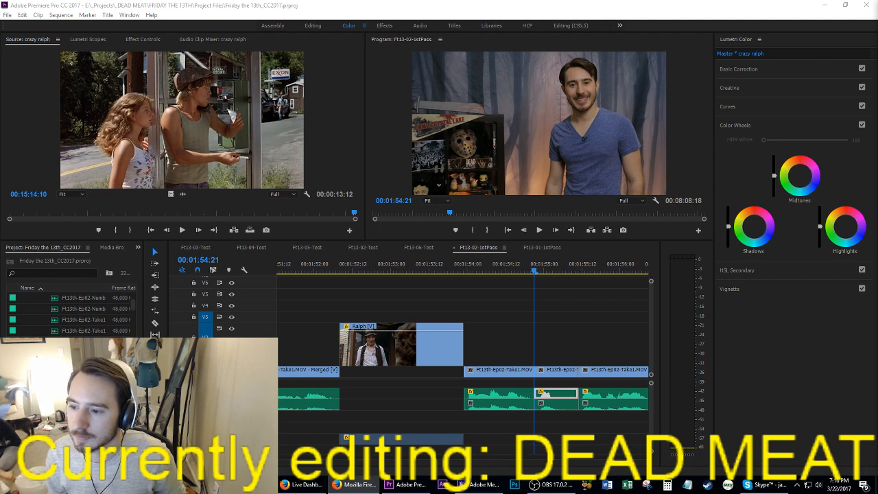
left_click(543, 329)
left_click(453, 271)
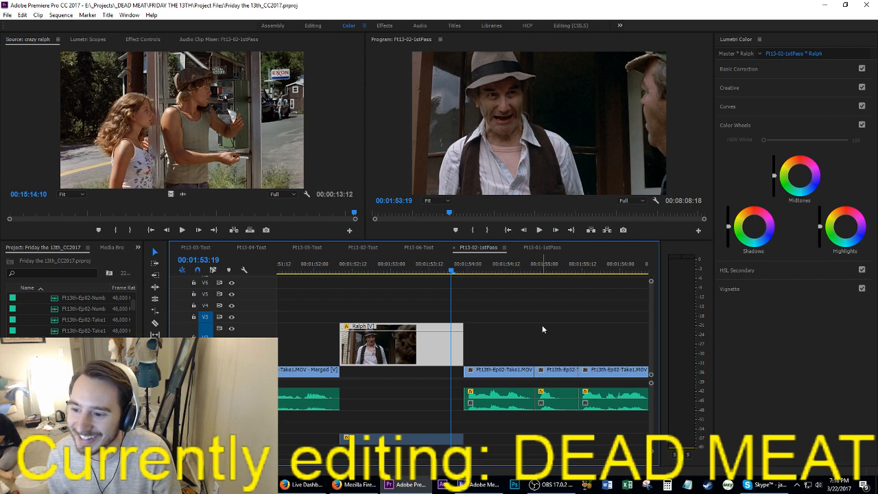
left_click(528, 351)
scroll(528, 353, "down", 2)
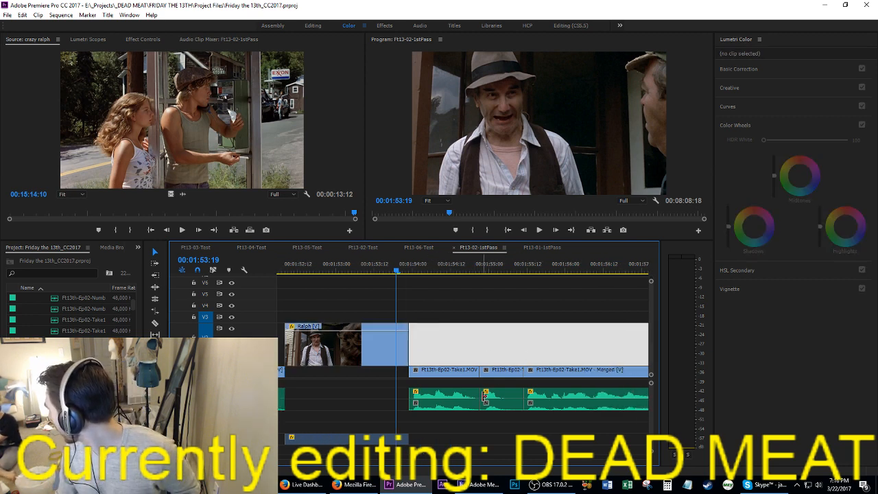
scroll(480, 394, "up", 1)
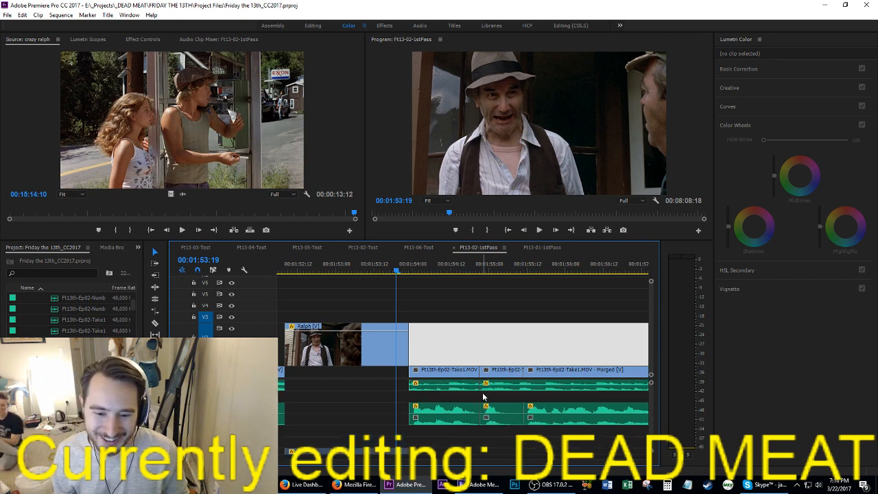
left_click(466, 399)
left_click(483, 334)
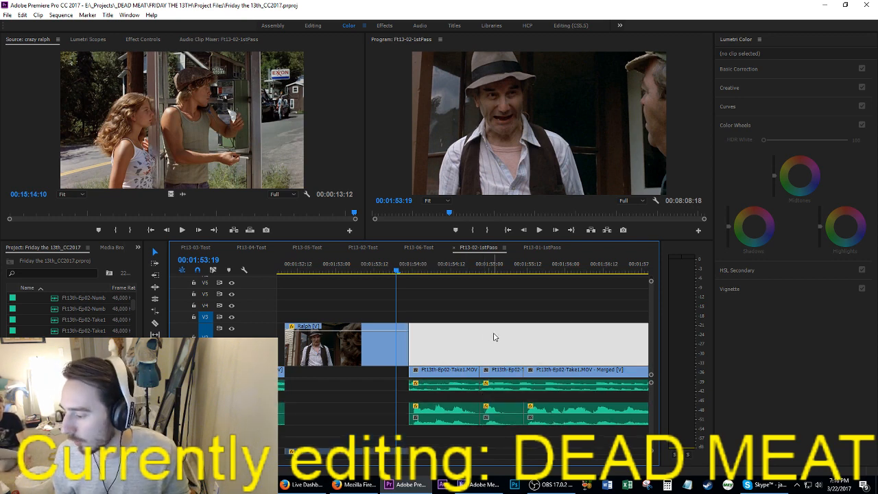
key("ctrl+s")
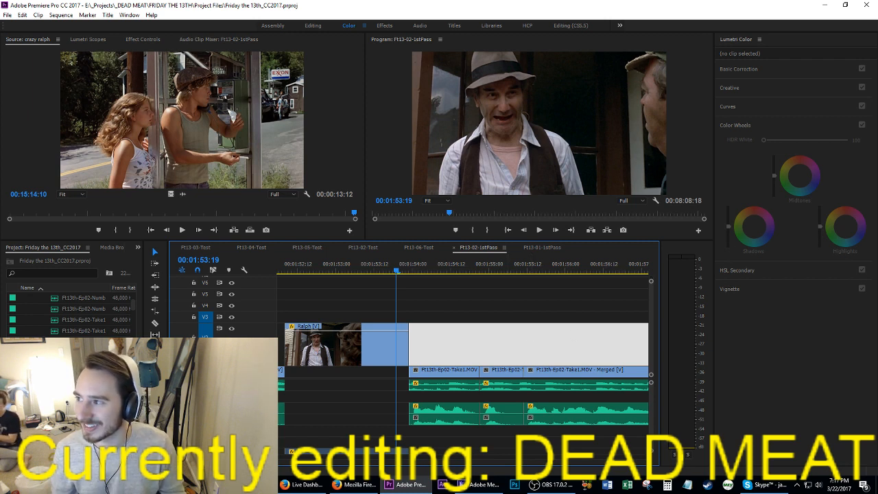
left_click(461, 484)
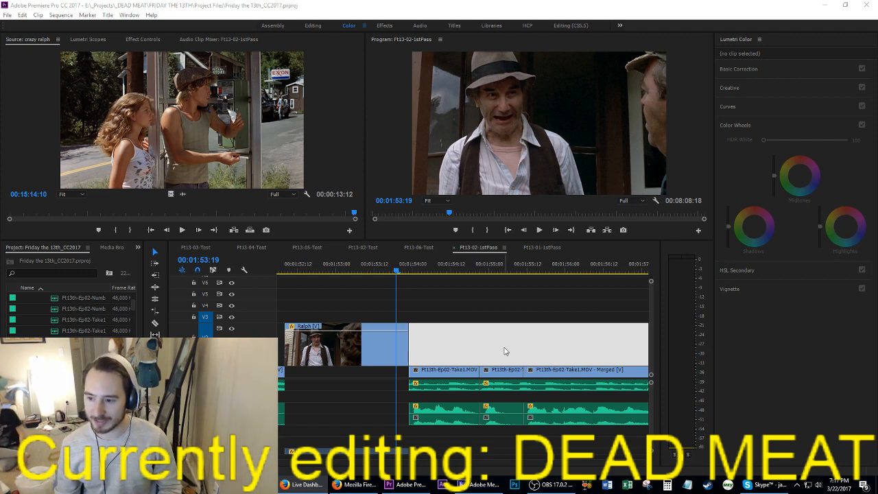
left_click(445, 308)
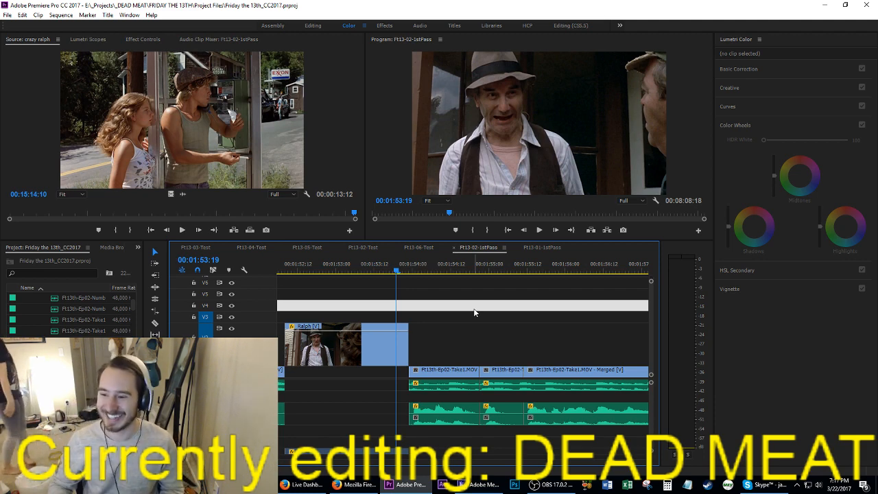
left_click_drag(473, 312, 480, 331)
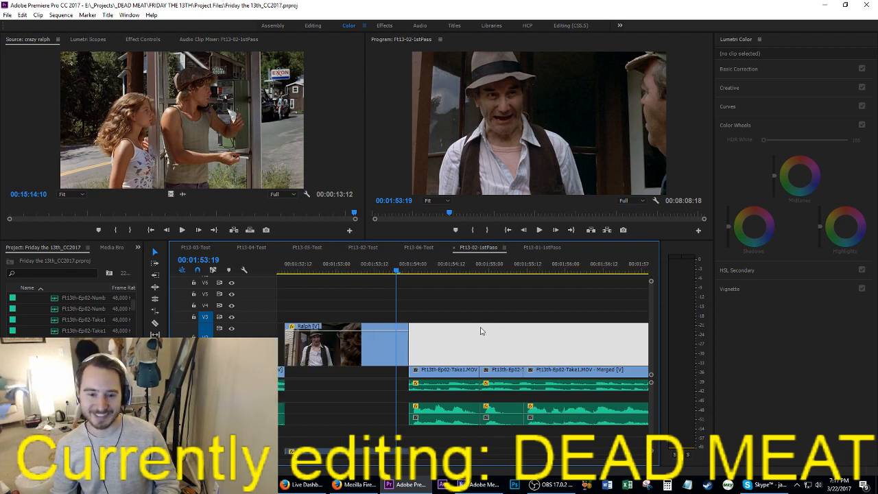
Step: Play the talking clips following the Ralph shot, and return the playhead to their start at 00:01:53:23
key("space")
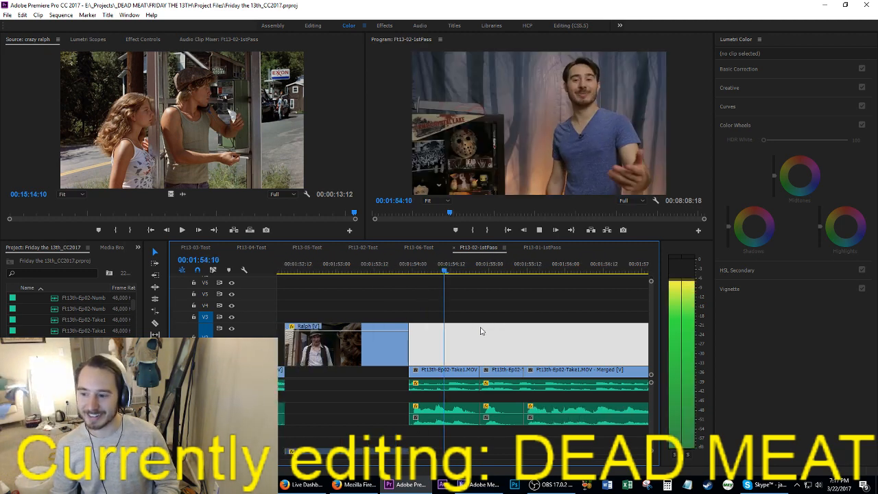
key("space")
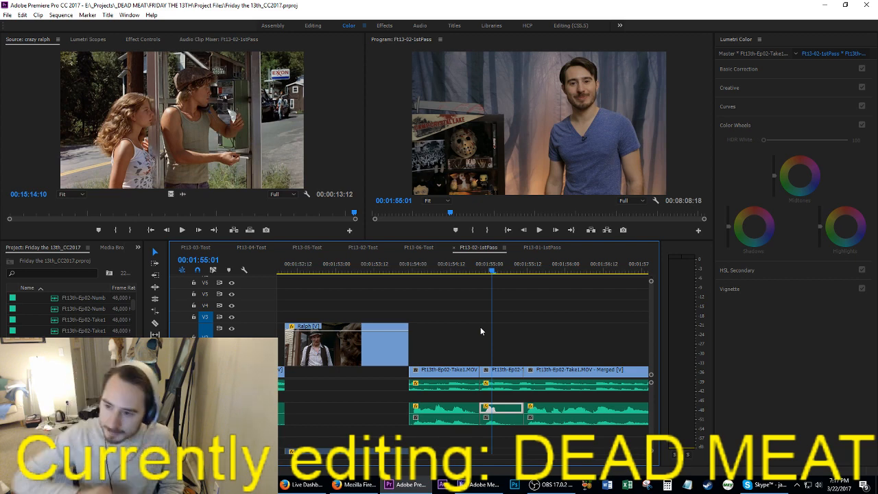
key("space")
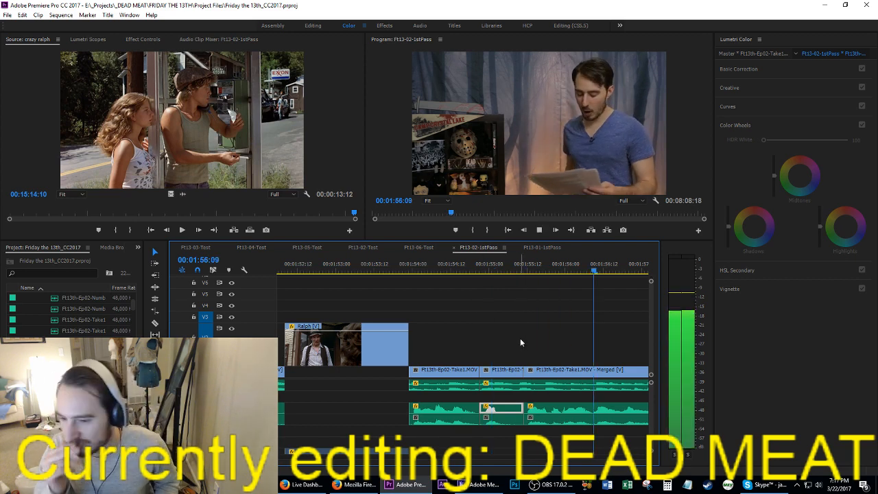
key("space")
key("Up")
key("Up")
key("Up")
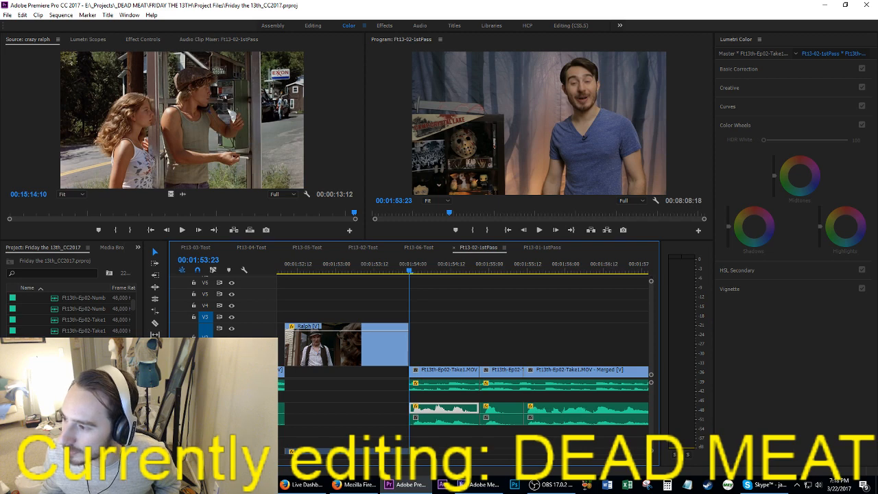
Step: Preview the grab ass, grab ass more, crazy ralph and ralphs body source clips for a suitable shot
key("space")
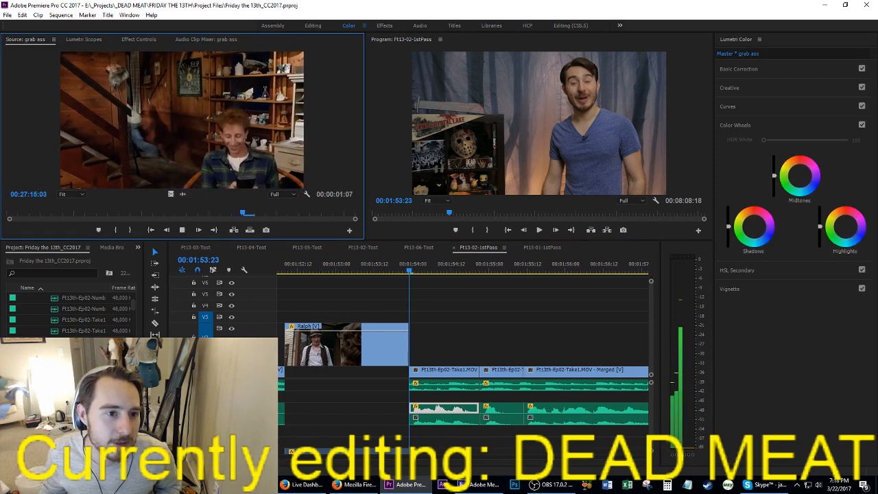
key("space")
key("space")
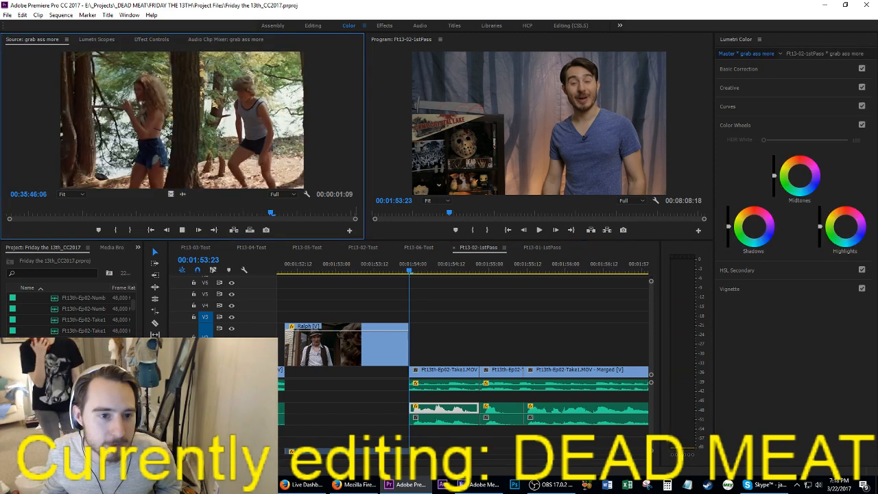
key("space")
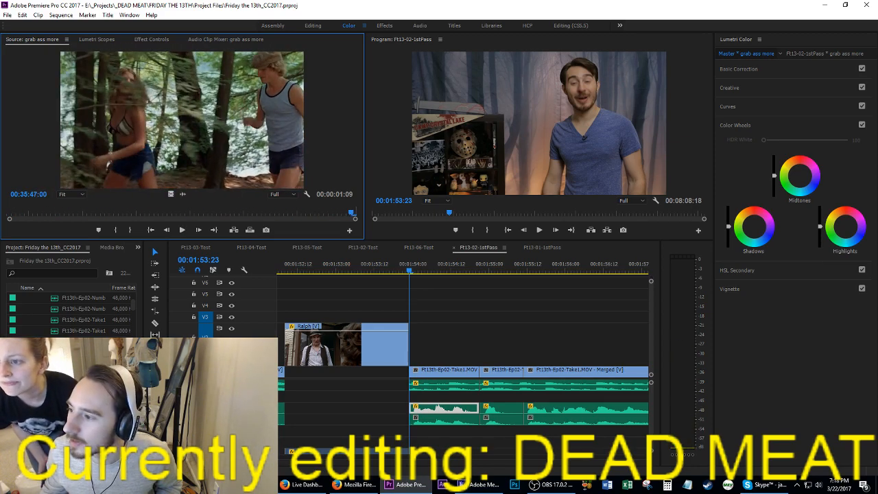
key("space")
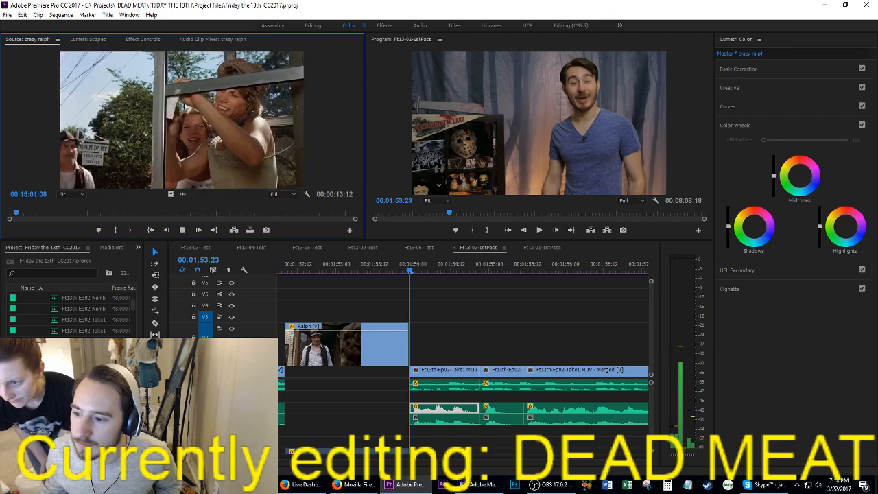
key("space")
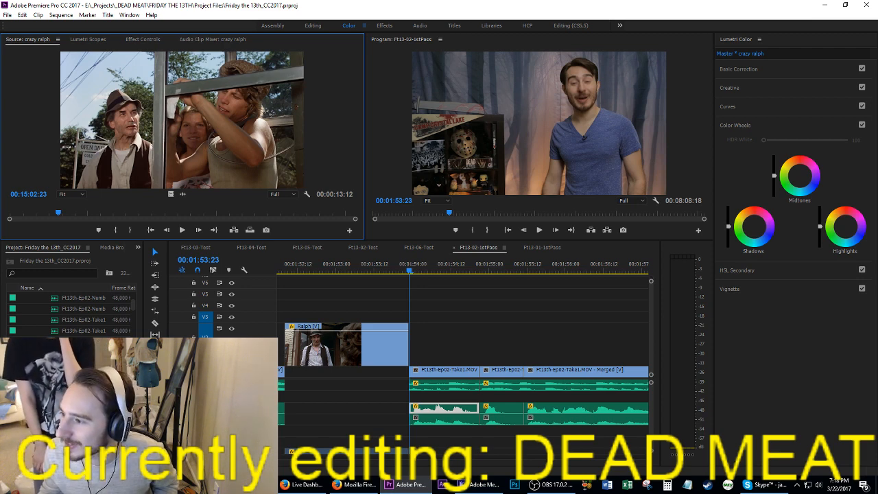
key("space")
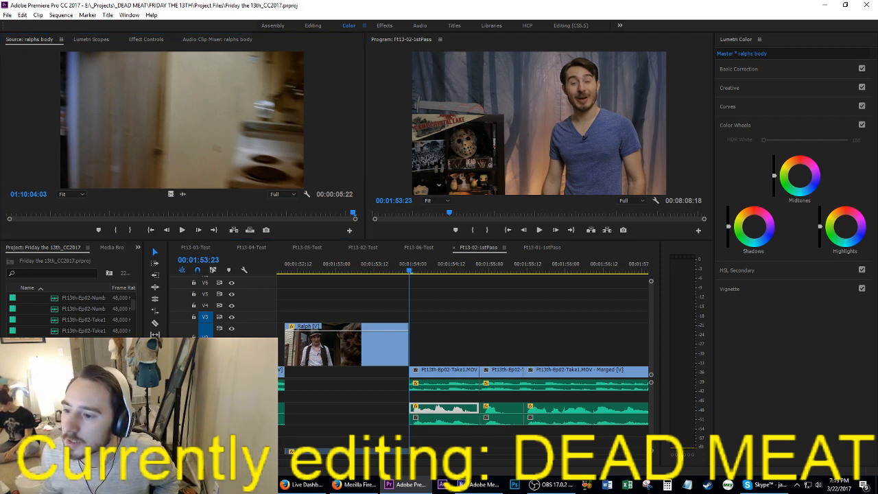
Step: Search the Friday the 13th Part 2 source movie around the phone booth scene for another Ralph shot
key("alt+Tab")
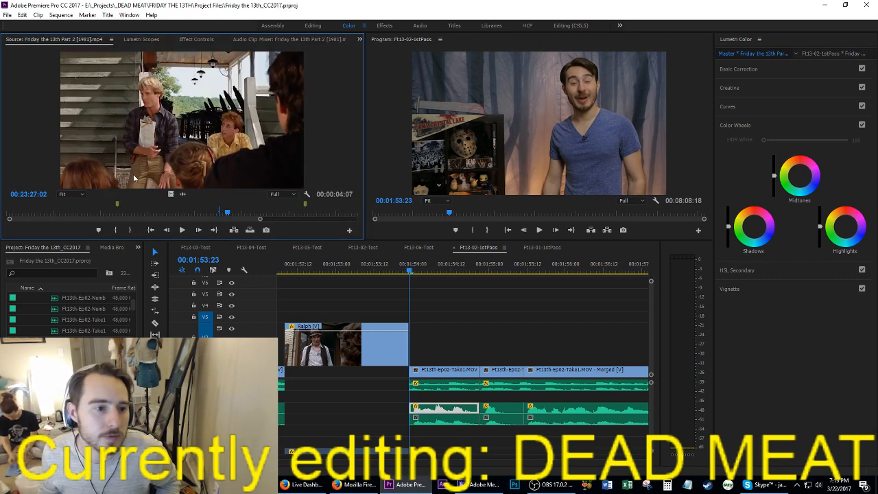
key("space")
left_click_drag(225, 212, 150, 216)
key("space")
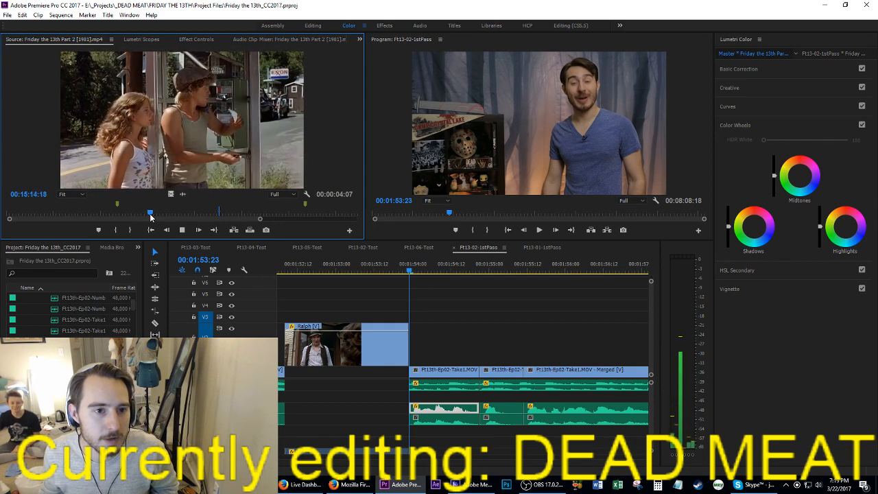
key("space")
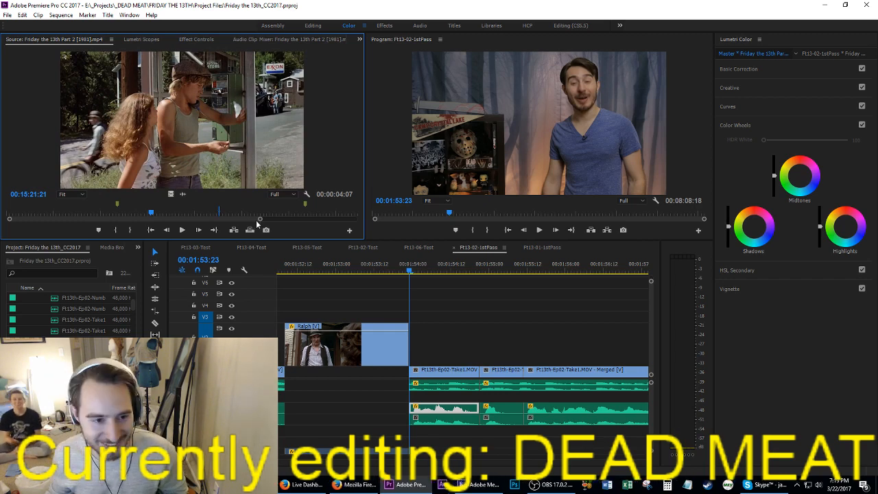
key("space")
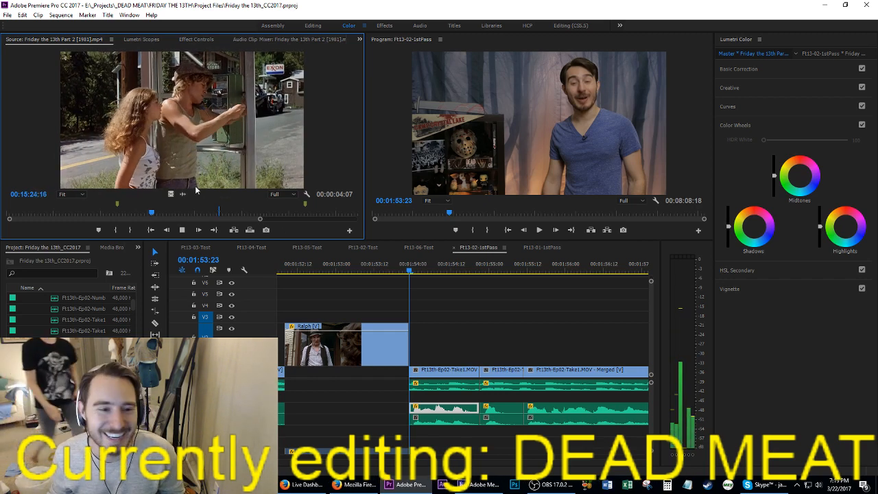
left_click(158, 213)
left_click_drag(158, 216, 254, 215)
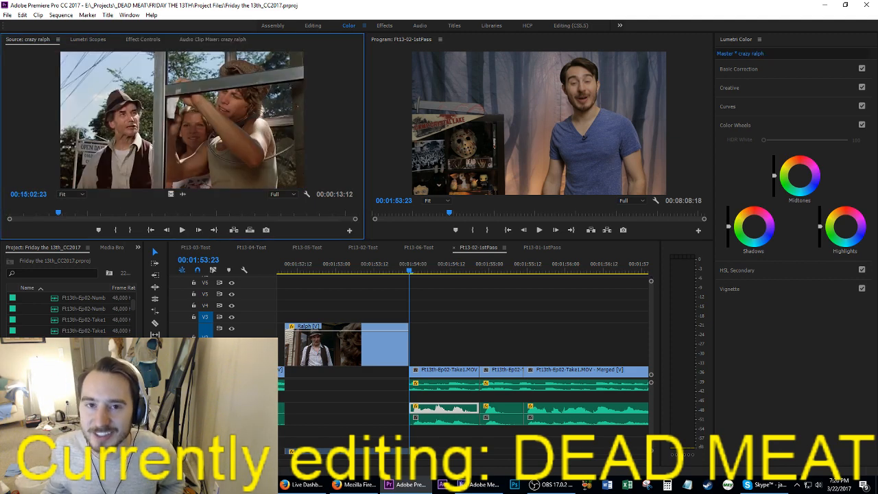
Step: Save the project and mark a 00:00:01:15 range around Ralph's close-up in the crazy ralph source clip
key("space")
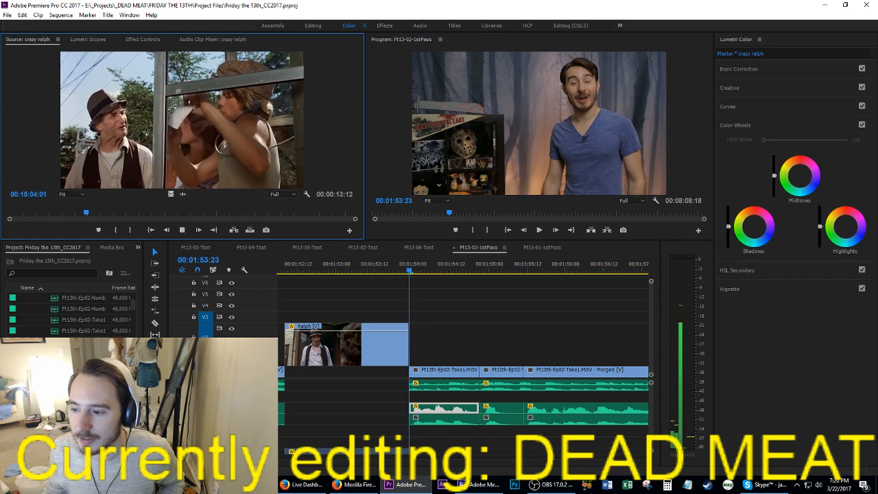
key("Home")
key("space")
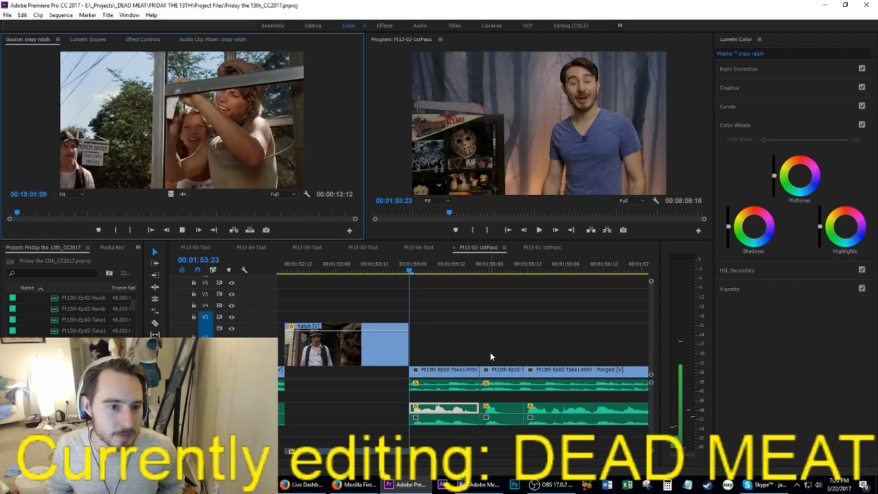
key("space")
key("ctrl+s")
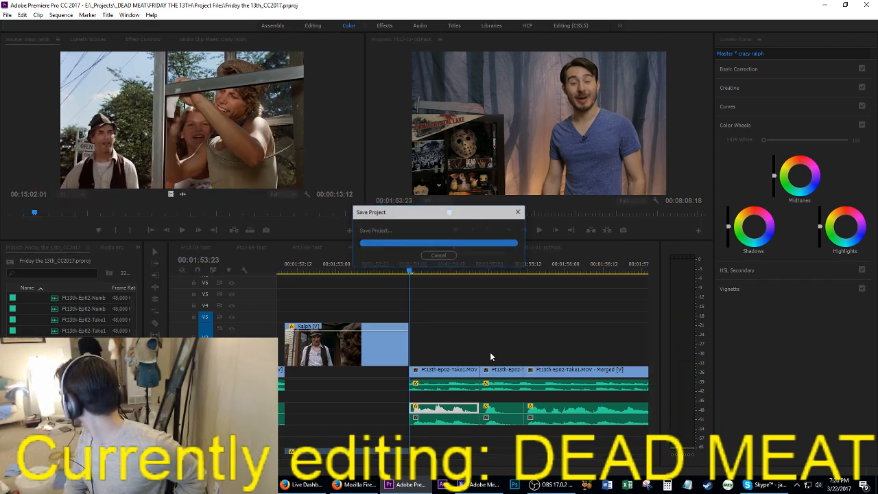
key("space")
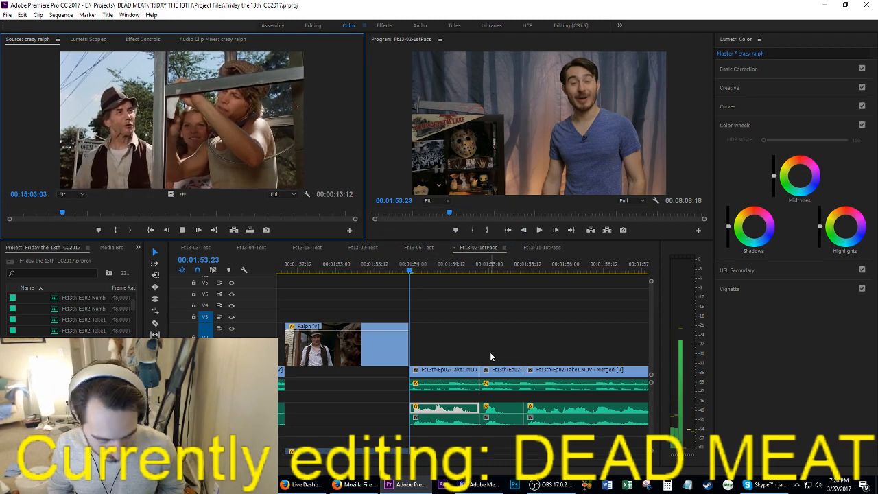
key("i")
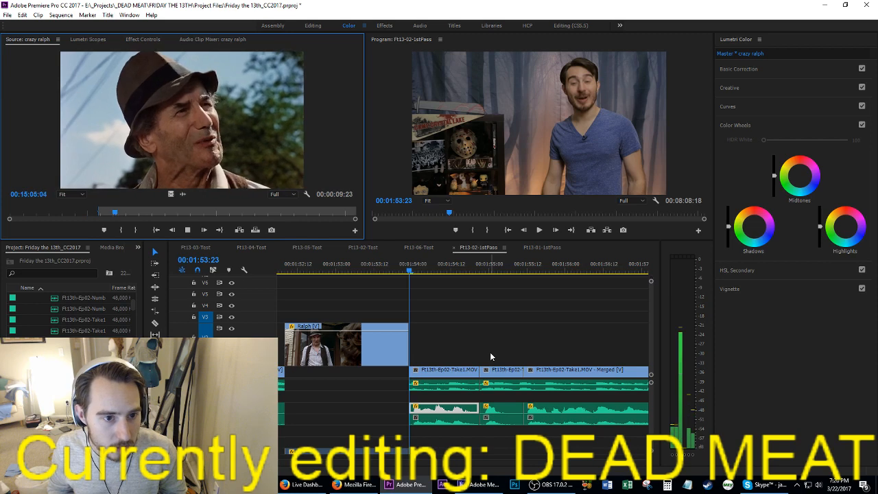
key("o")
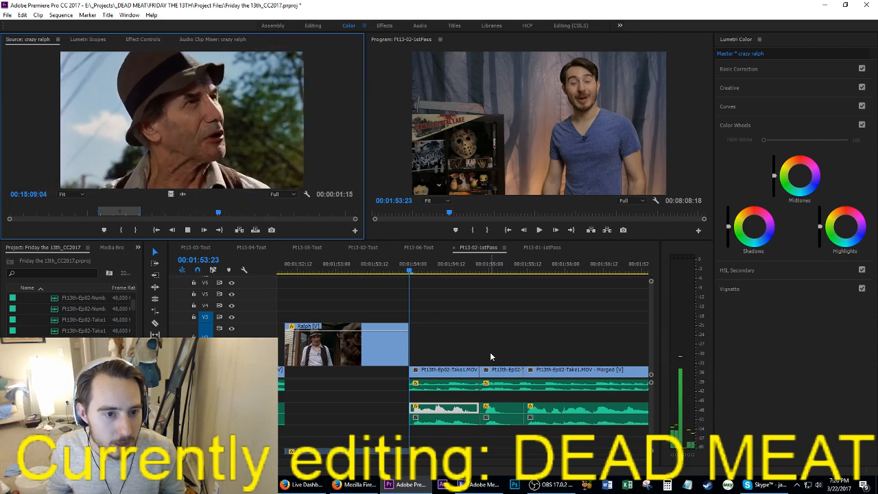
Step: Insert the marked crazy ralph shot at 00:01:54:21, between the first and second talking clips after the Ralph shot
left_click(489, 352)
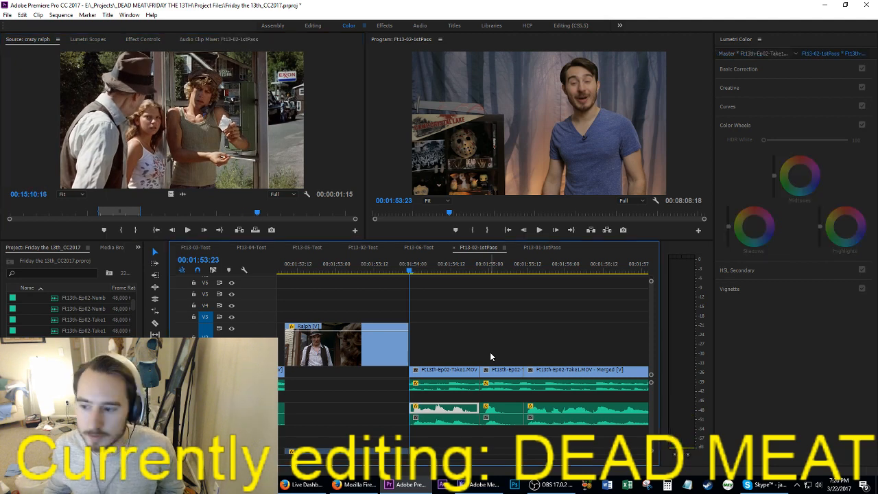
key("space")
key("space")
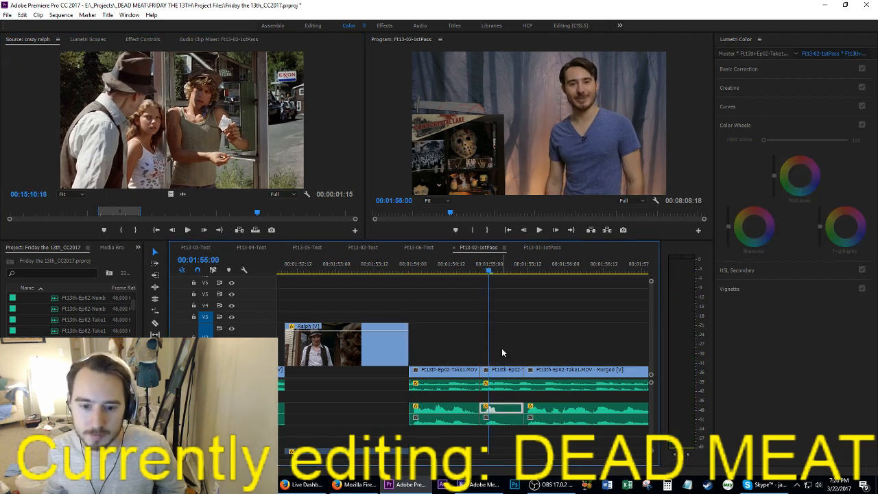
left_click(240, 229)
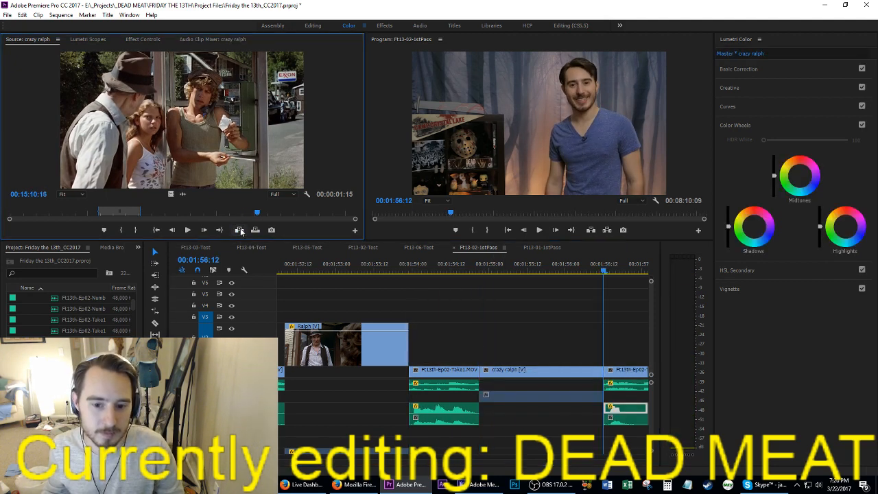
Step: Move the crazy ralph shot up to the video track of the Ralph shot and play back the new cut
left_click_drag(546, 373, 543, 346)
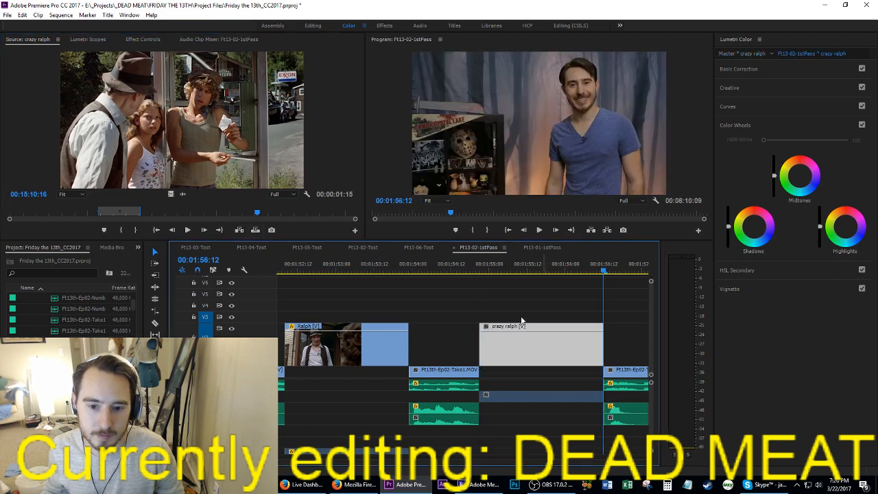
left_click(433, 264)
key("space")
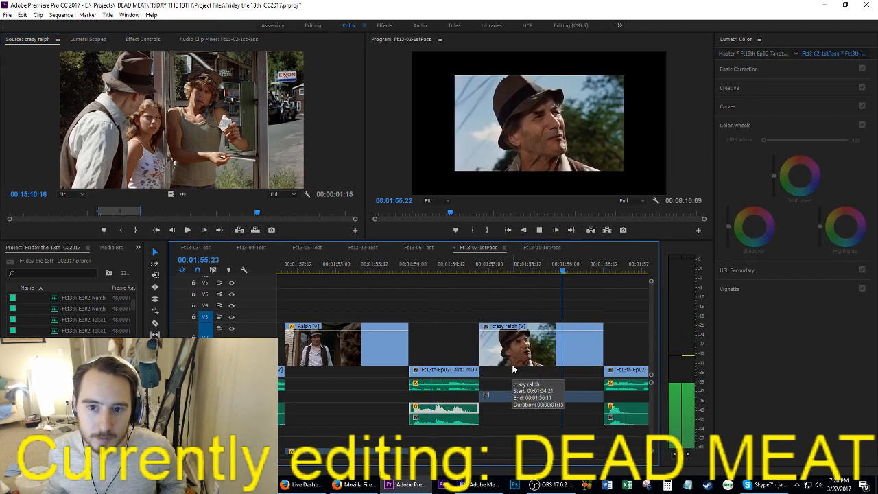
Step: Play back the talking clips after the crazy ralph shot, save the project and return to the clip start at 00:01:57:02
key("space")
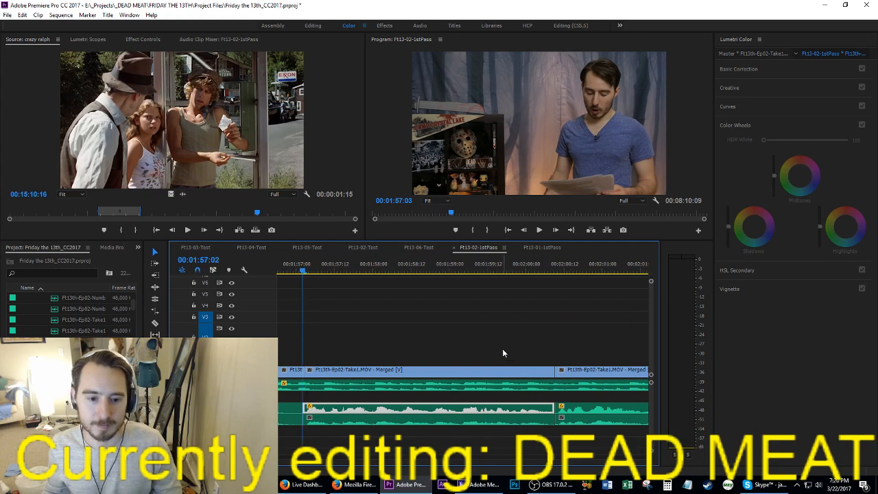
key("space")
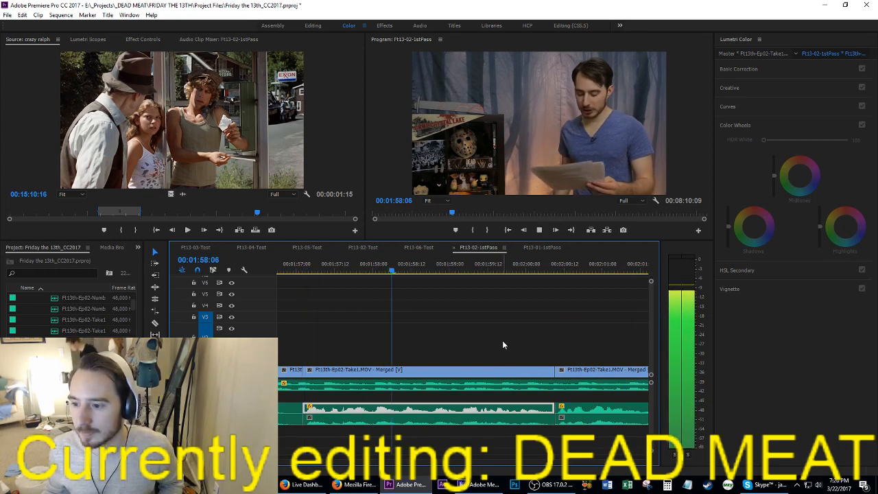
key("ctrl+s")
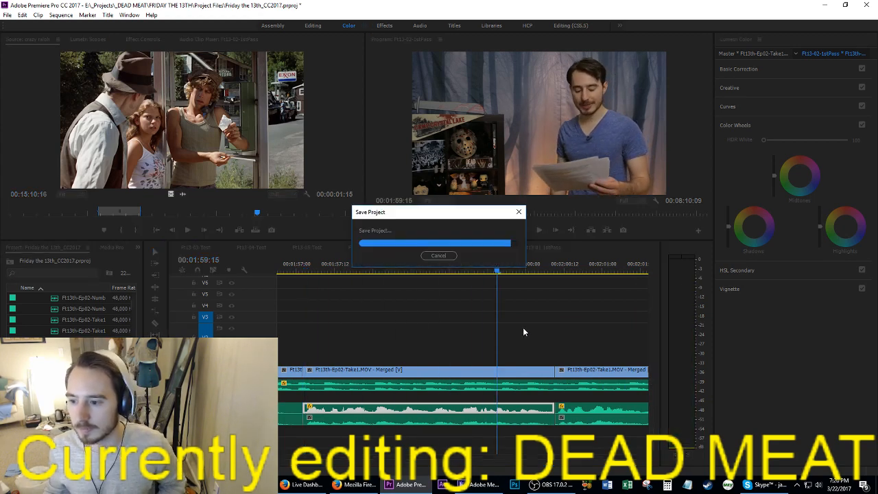
key("Up")
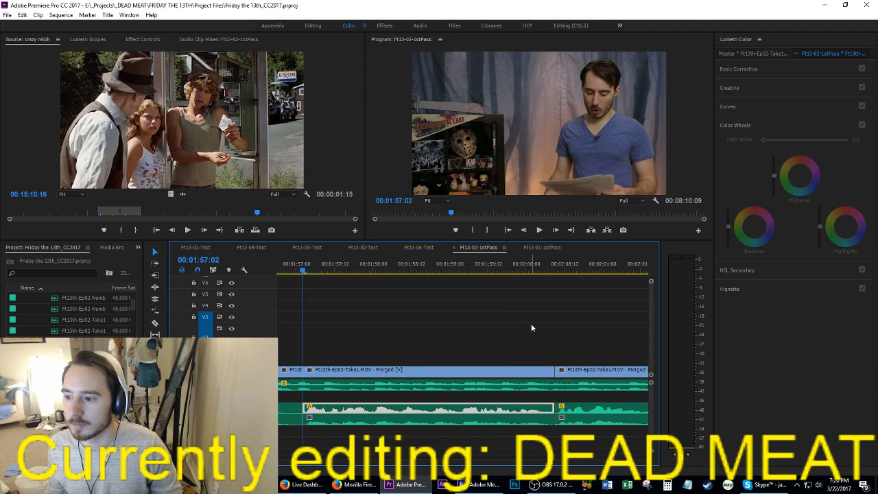
Step: Cut the Crazy Ralph kill shots and their border, number, name and kill info graphics from around 00:04:45 in the sequence
scroll(560, 353, "down", 3)
scroll(559, 355, "down", 2)
left_click(543, 358)
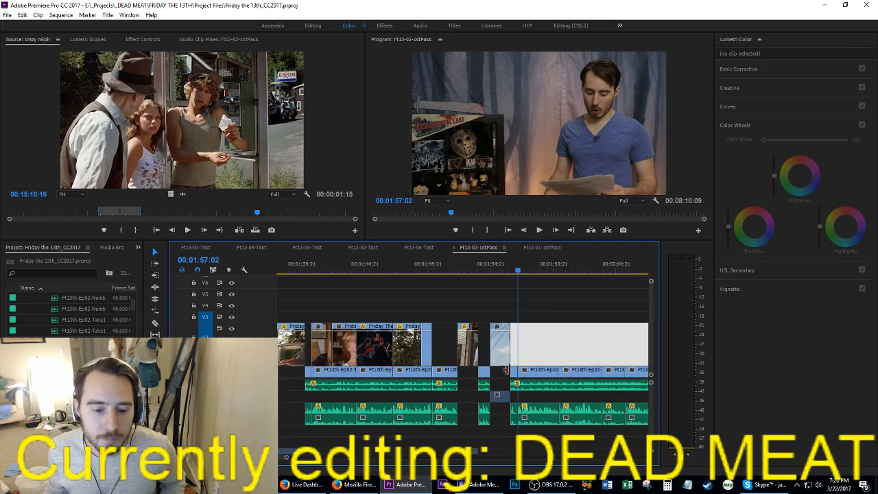
left_click_drag(290, 449, 347, 458)
left_click(348, 440)
key("ctrl+s")
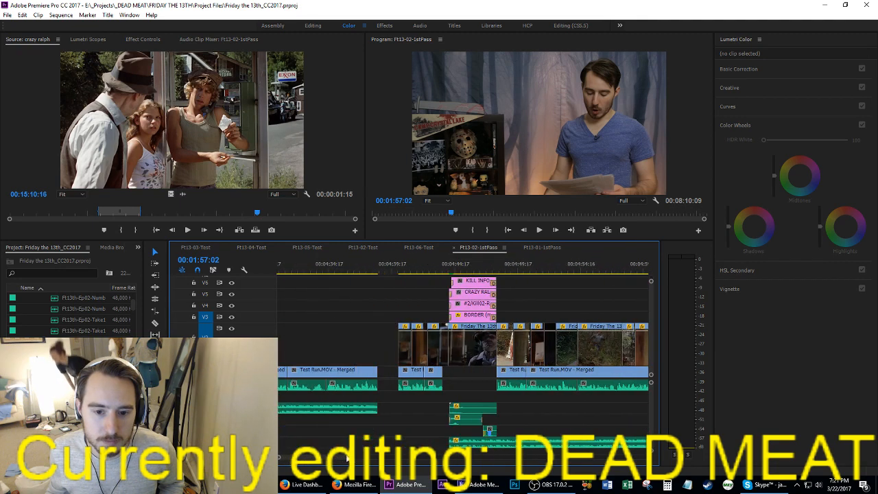
left_click_drag(389, 272, 447, 281)
key("space")
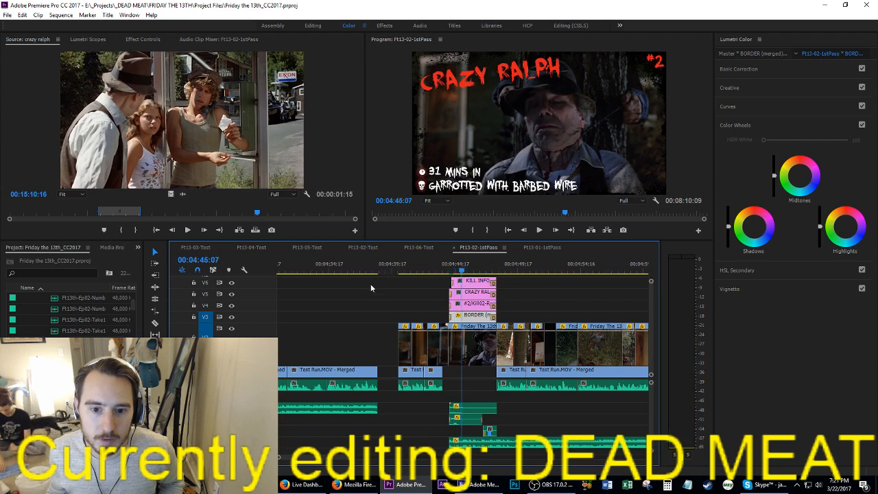
left_click_drag(361, 282, 475, 351)
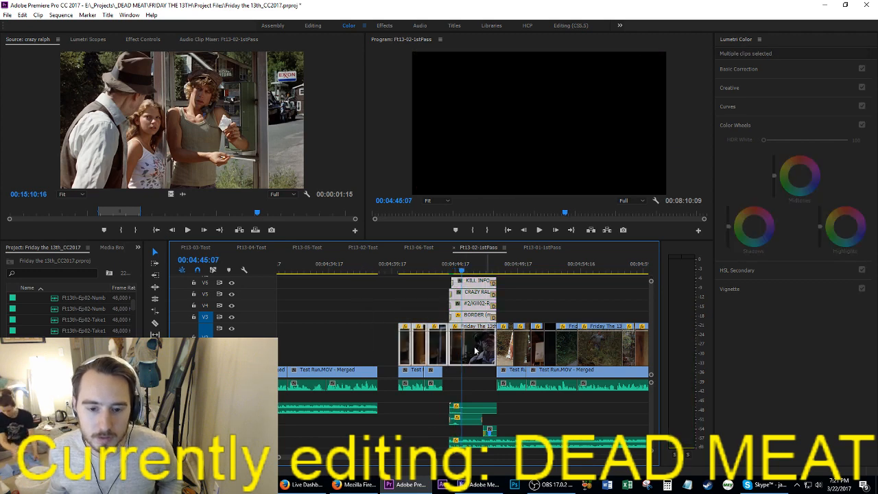
scroll(388, 344, "up", 5)
key("Delete")
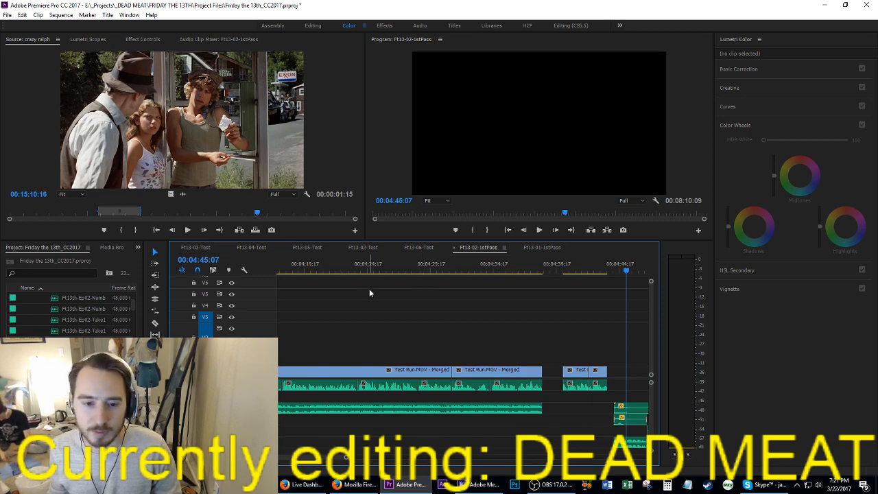
Step: Paste the kill shots and graphics at 00:01:57:02, above the talking clips after the crazy ralph shot, and save the project
key("Up")
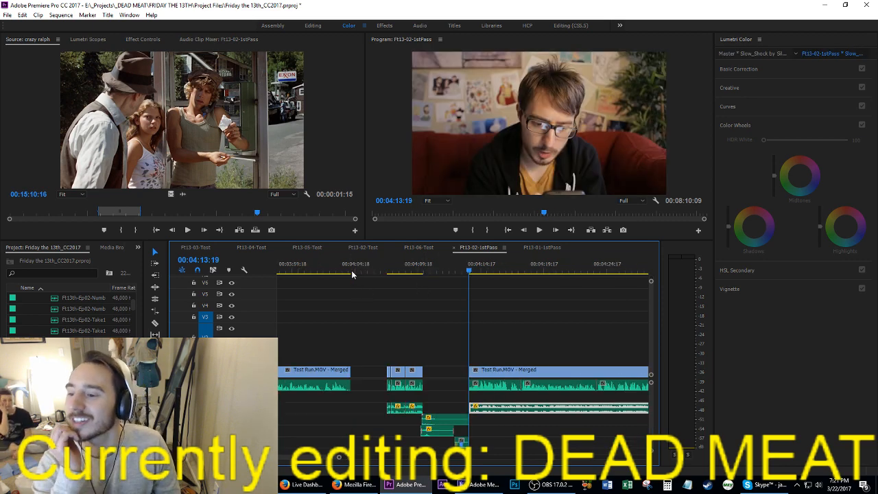
key("Up")
key("Up")
key("Up")
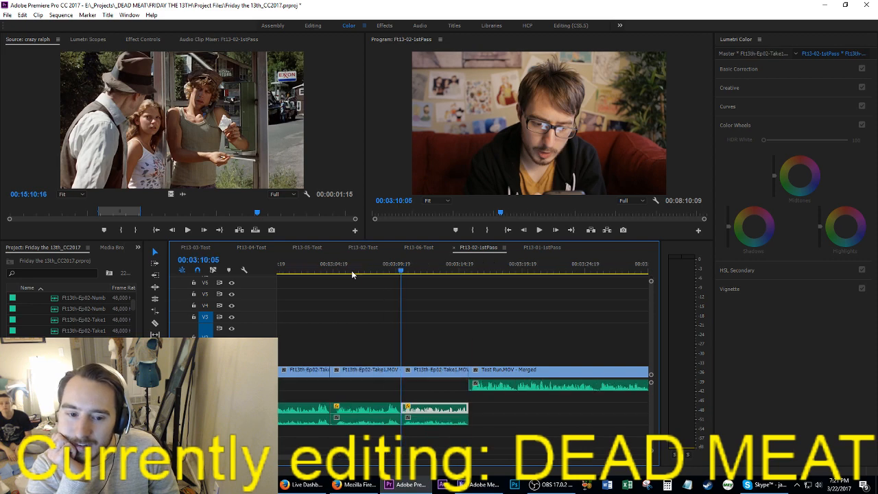
key("Up")
key("Up")
key("Up")
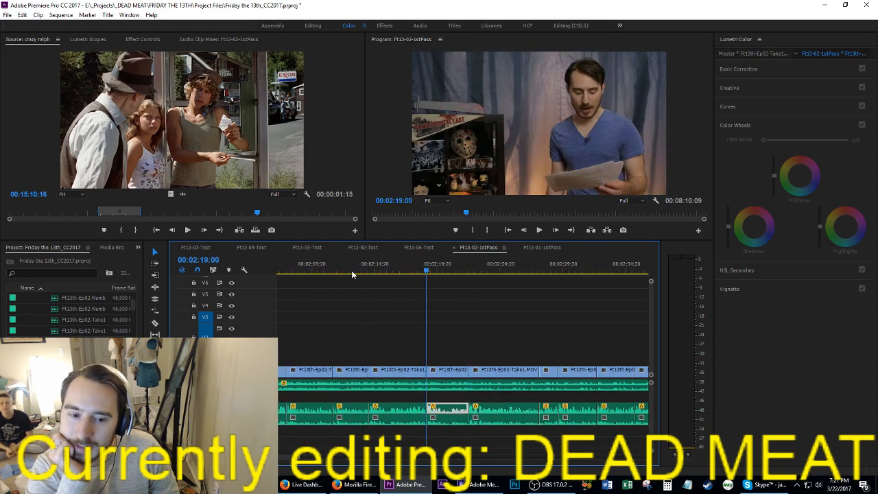
key("Up")
key("Up")
key("Up")
key("Up")
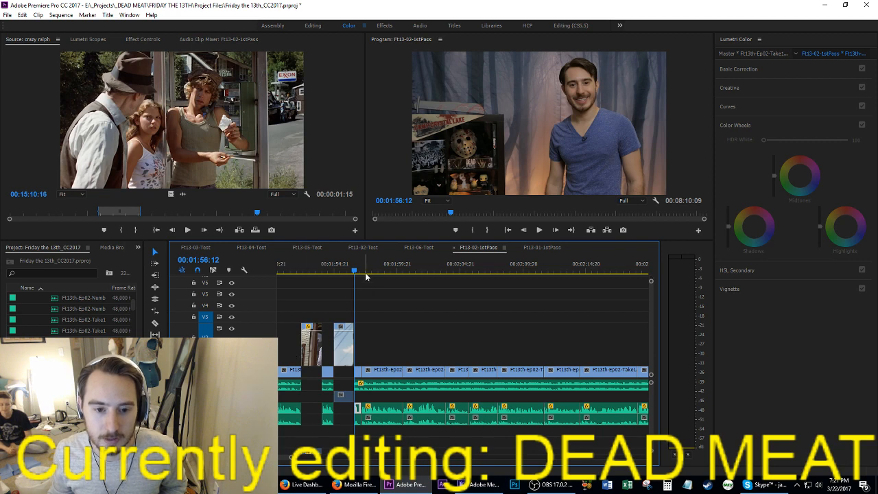
key("Down")
key("ctrl+v")
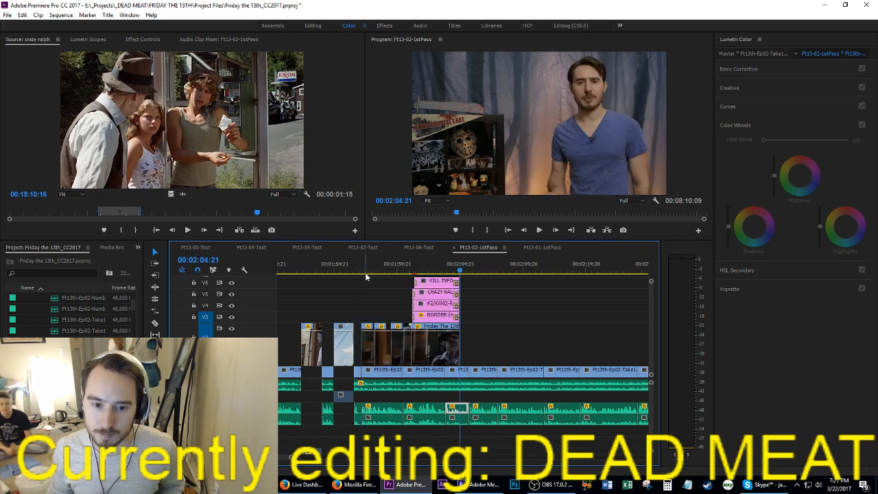
scroll(366, 277, "up", 4)
left_click(391, 306)
key("ctrl+s")
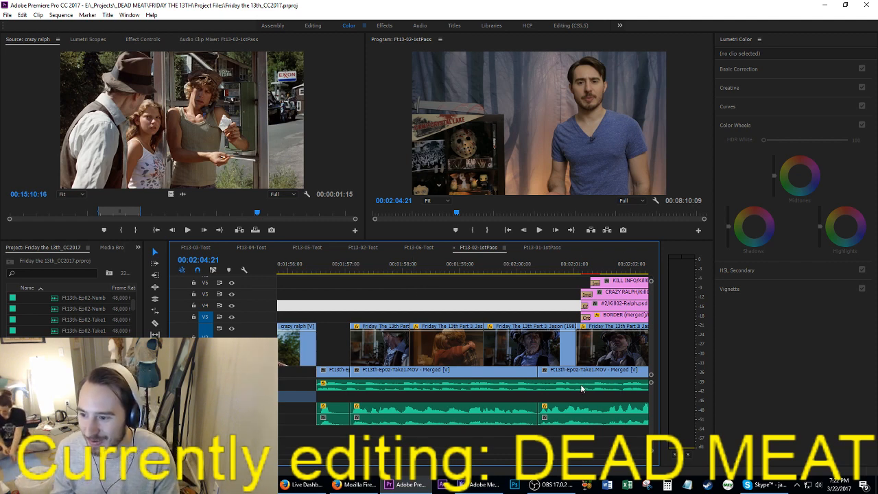
Step: Play back the pasted kill shots from 00:01:57:02 to check their timing against the narration
left_click(495, 305)
left_click(382, 272)
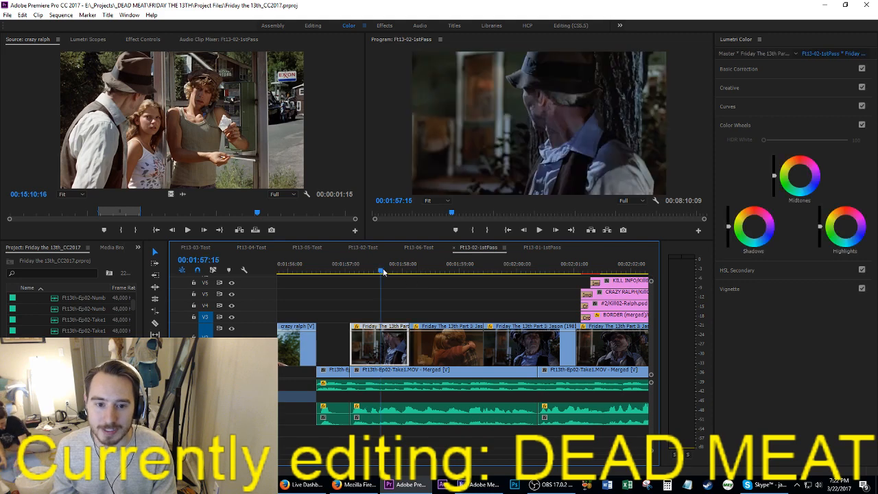
key("Up")
left_click(482, 300)
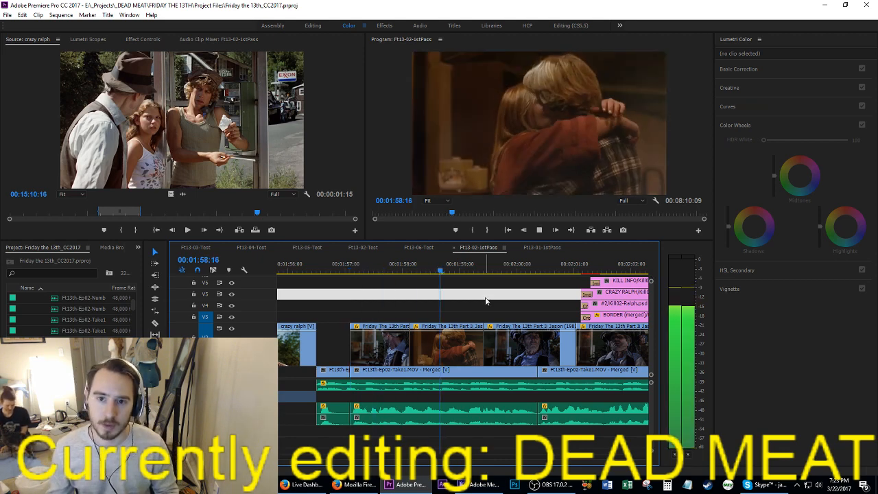
key("space")
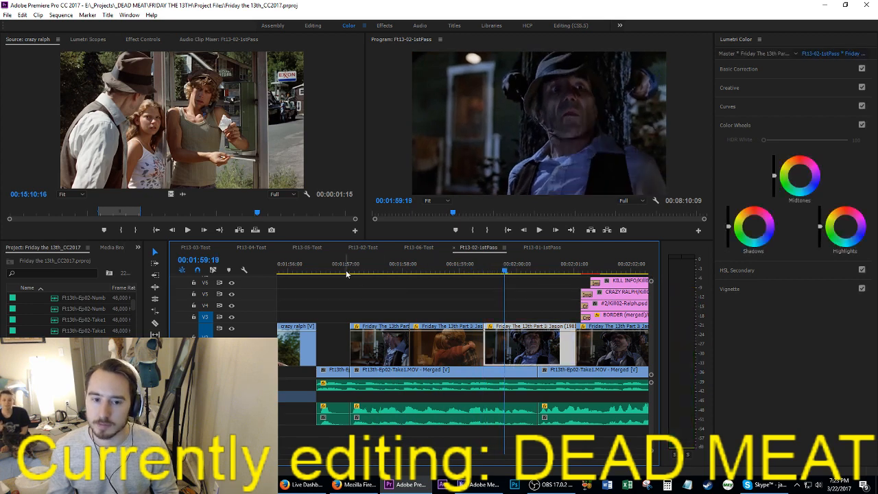
Step: Move the hugging couple shot earlier to start at 00:01:58:00 over the end of the first Ralph shot, save and play back
left_click(348, 272)
left_click(351, 268)
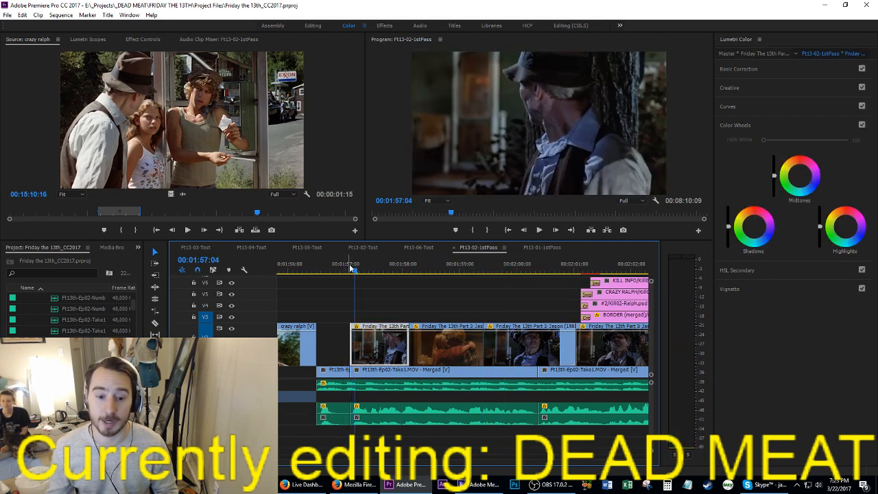
key("space")
key("space")
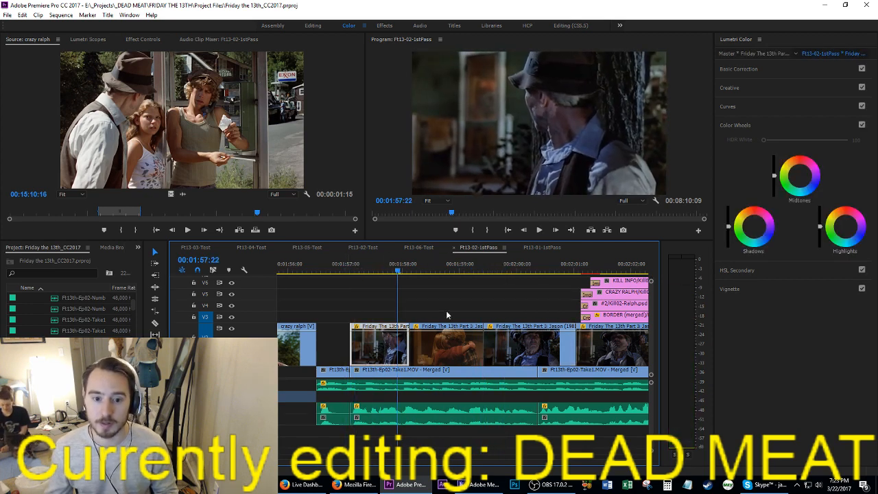
key("Right")
key("Right")
left_click_drag(436, 353, 427, 349)
key("ctrl+s")
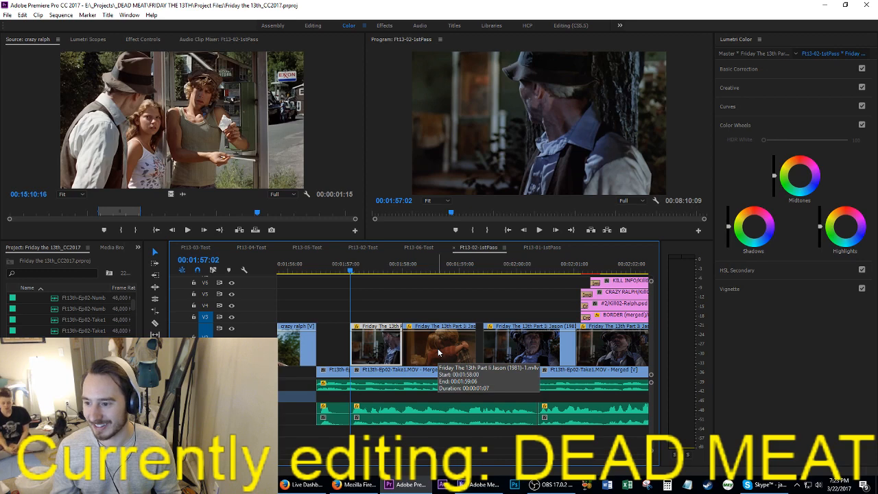
key("space")
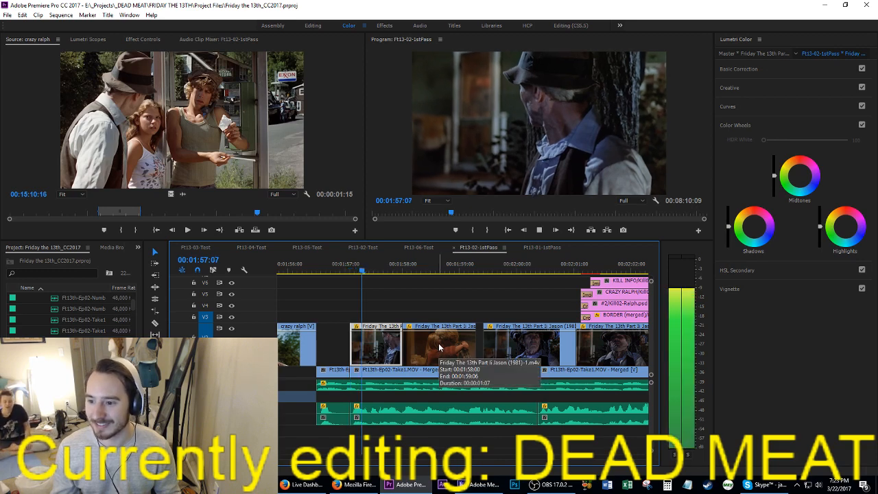
key("space")
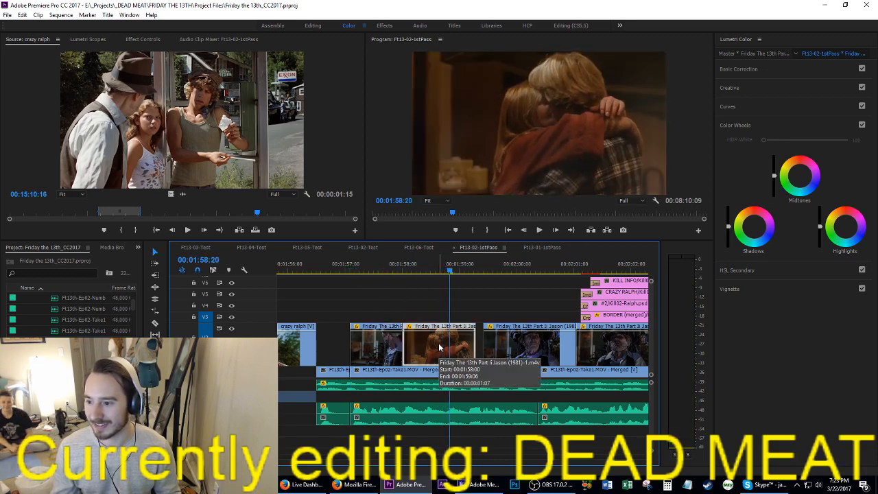
key("ctrl+s")
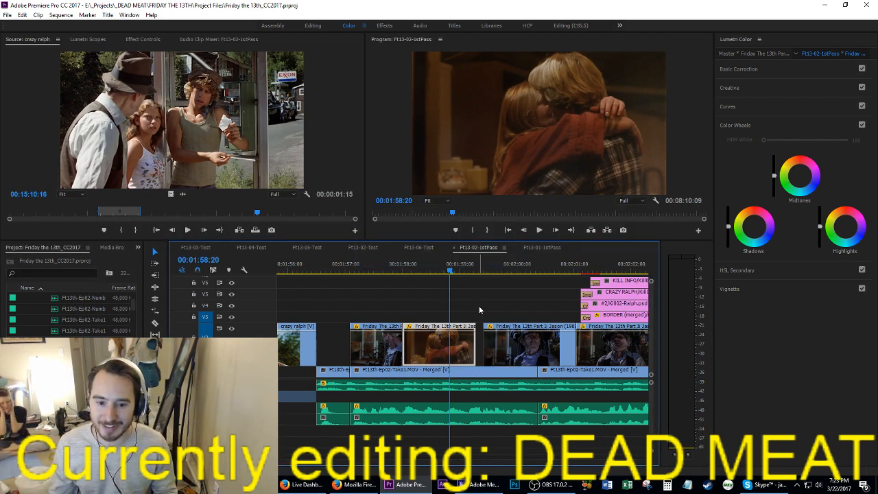
Step: Move the following Ralph shot earlier to start at about 00:01:58:20, over the end of the hugging couple shot, and save
left_click_drag(449, 274, 447, 272)
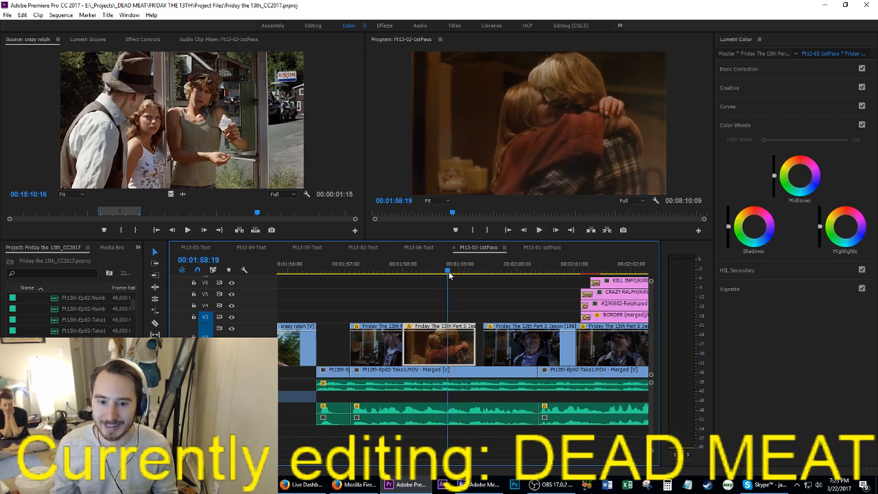
left_click(506, 351)
left_click_drag(506, 351, 483, 348)
double_click(483, 348)
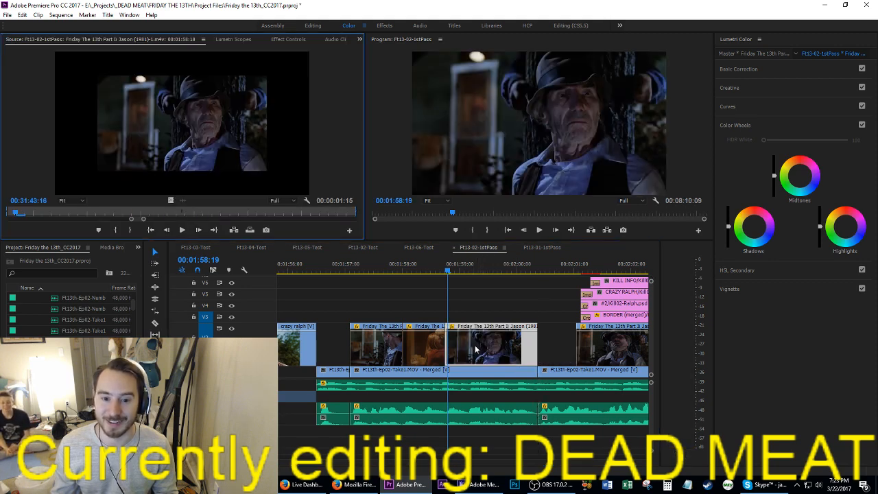
left_click(471, 306)
left_click_drag(457, 354, 447, 344)
key("Right")
key("ctrl+s")
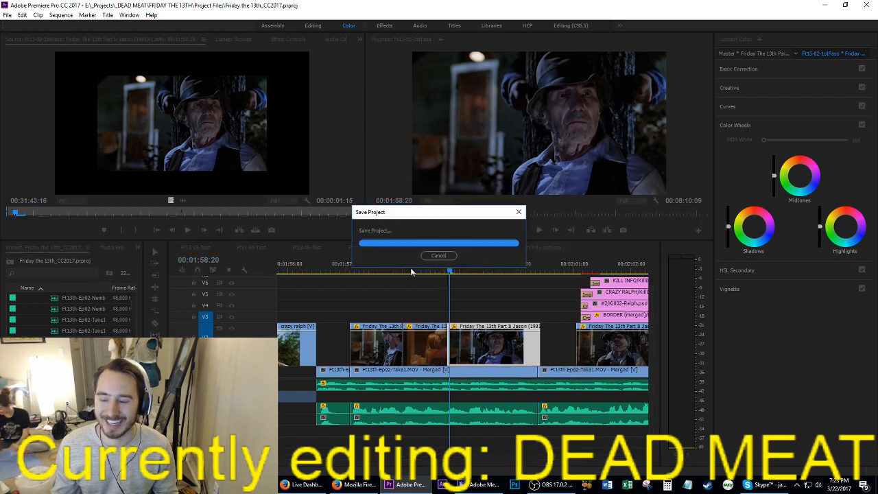
Step: Play back the tightened shots from about 00:01:58:00 through the gap before the kill card
left_click(405, 267)
key("space")
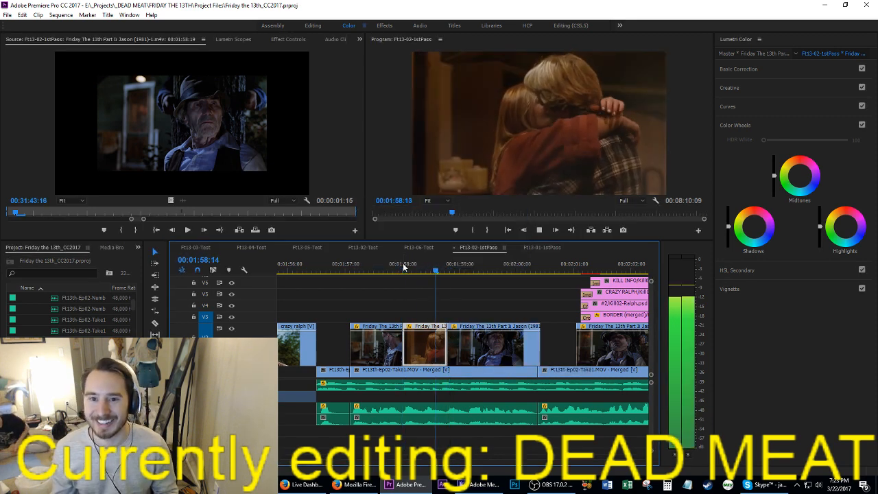
key("space")
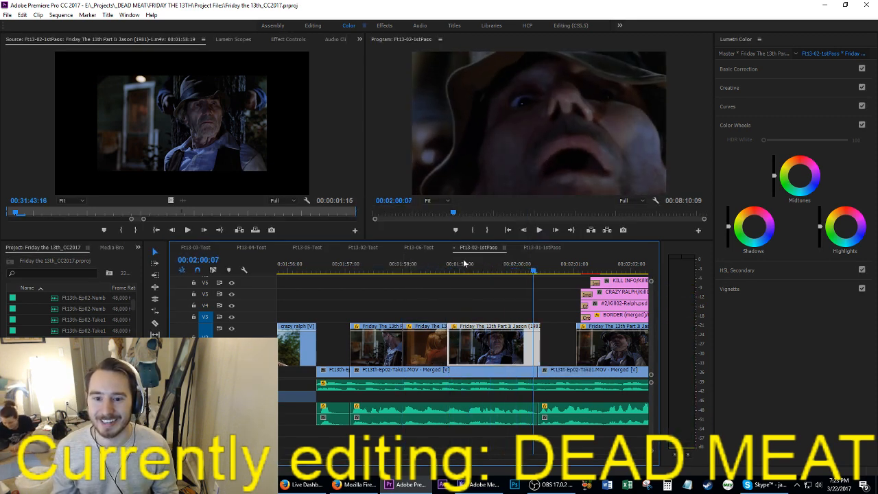
left_click(555, 328)
key("space")
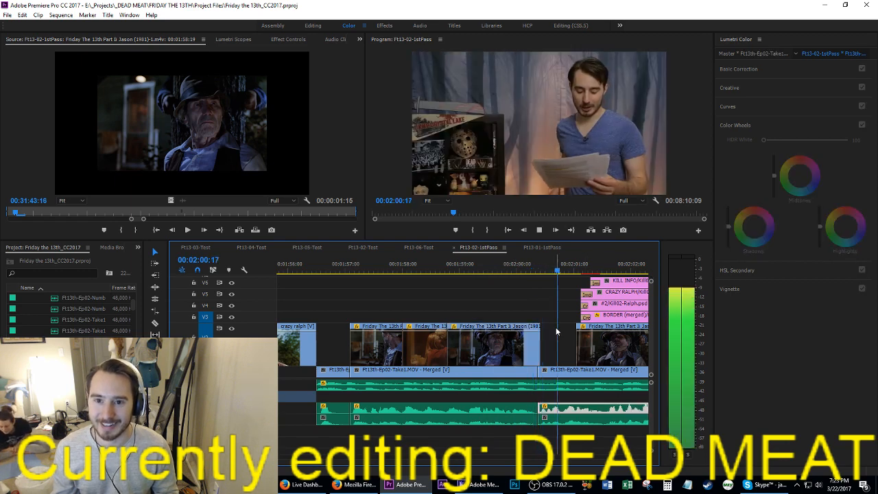
key("space")
Step: Move the final kill shot and its four graphics earlier to close the gap after the preceding Ralph shot, and play back
scroll(556, 328, "down", 5)
left_click_drag(431, 282, 455, 348)
key("space")
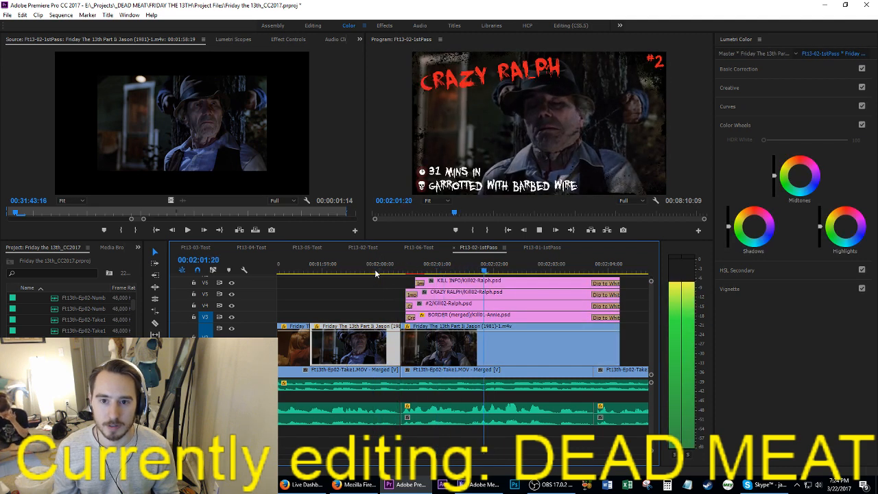
scroll(453, 305, "down", 2)
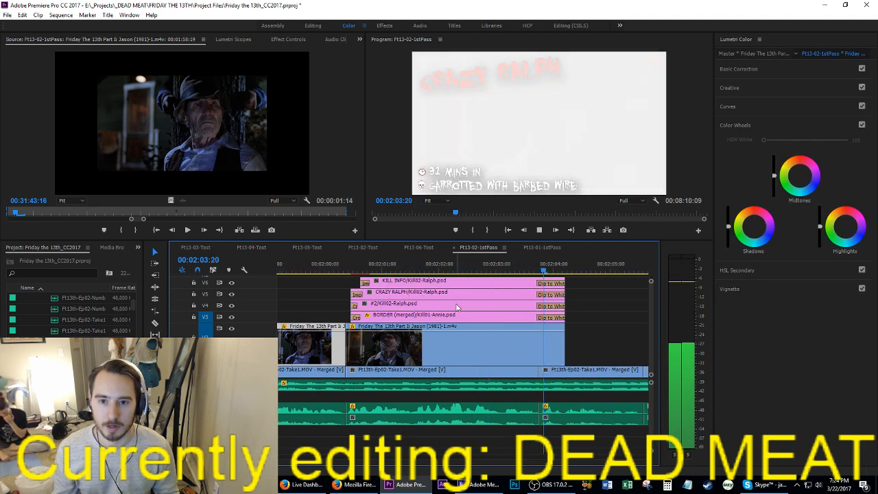
key("space")
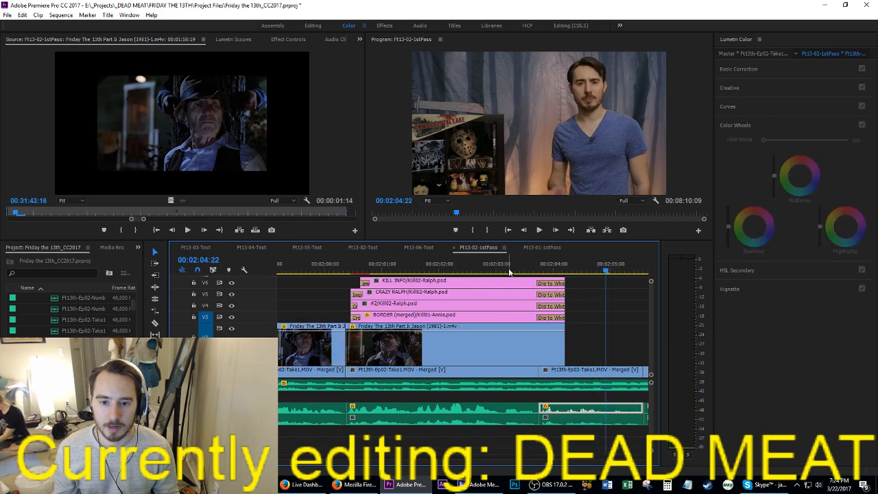
Step: Trim the end of the final Ralph kill shot and its four kill card graphics to 00:02:03:22, and save
left_click_drag(511, 269, 547, 285)
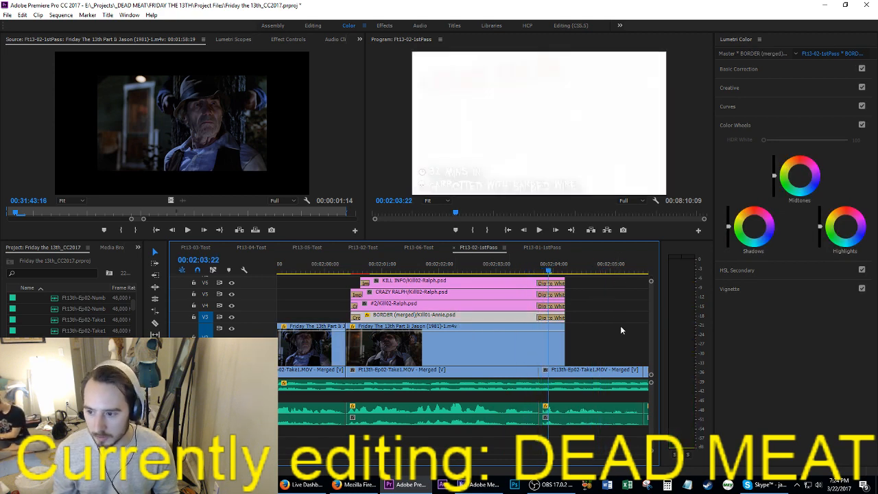
left_click_drag(600, 349, 554, 280)
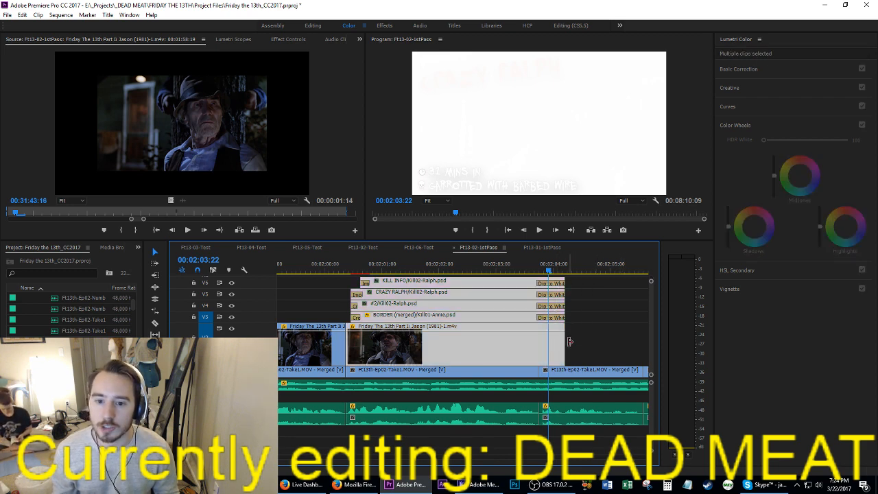
left_click_drag(567, 351, 549, 351)
left_click_drag(544, 353, 547, 352)
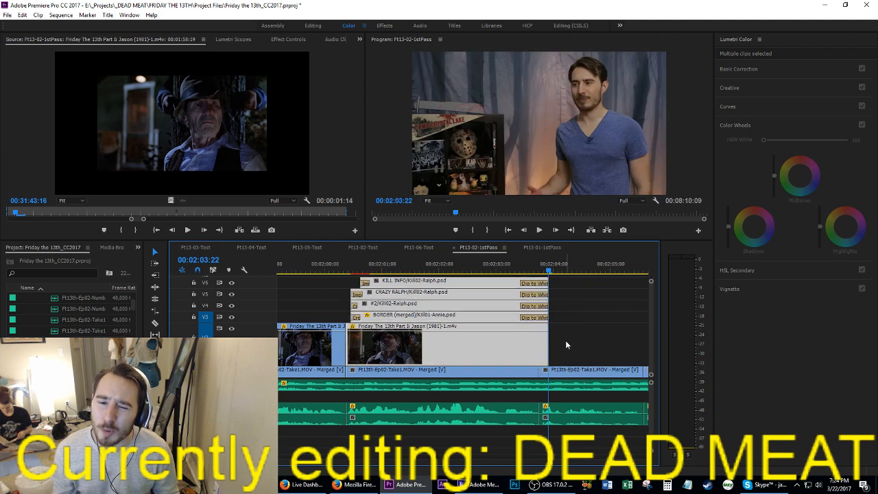
left_click(567, 339)
key("ctrl+s")
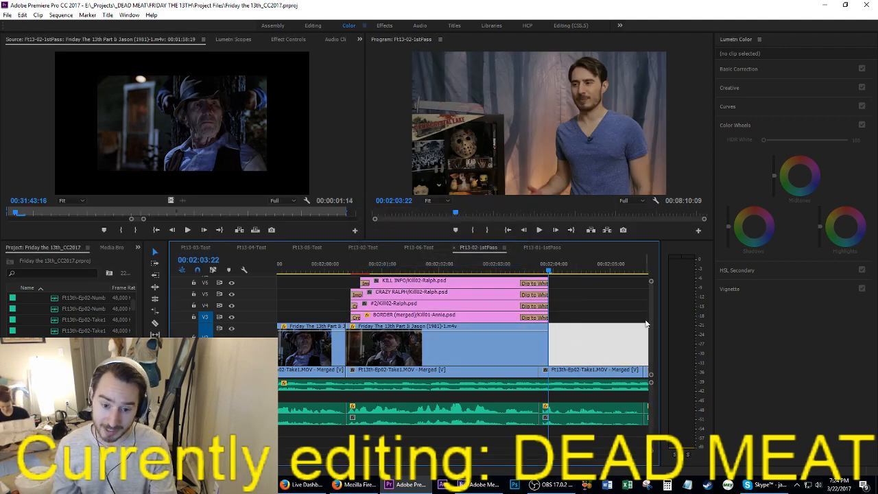
key("ctrl+s")
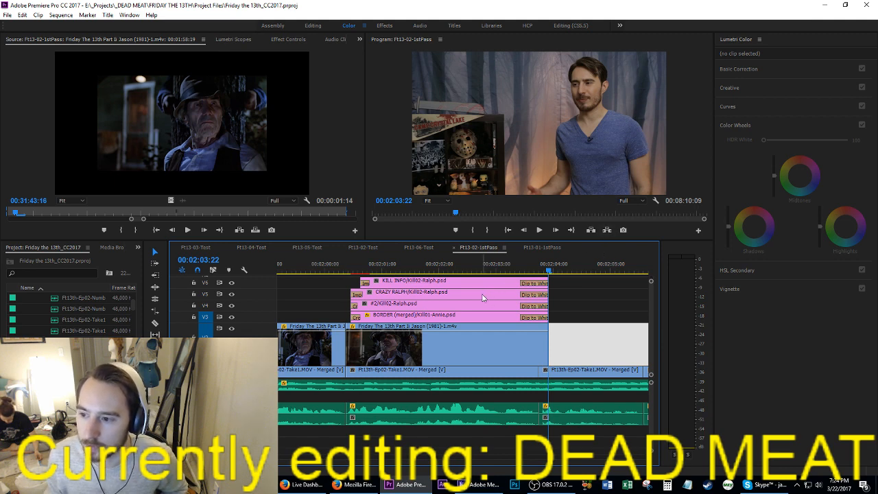
Step: Play back the end of the Crazy Ralph kill card and the transition into the following talking clip
scroll(451, 330, "up", 2)
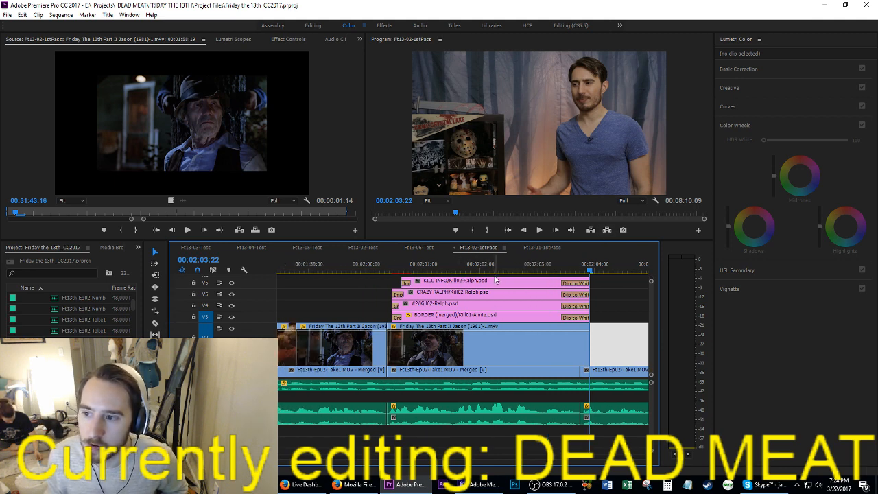
scroll(501, 286, "down", 2)
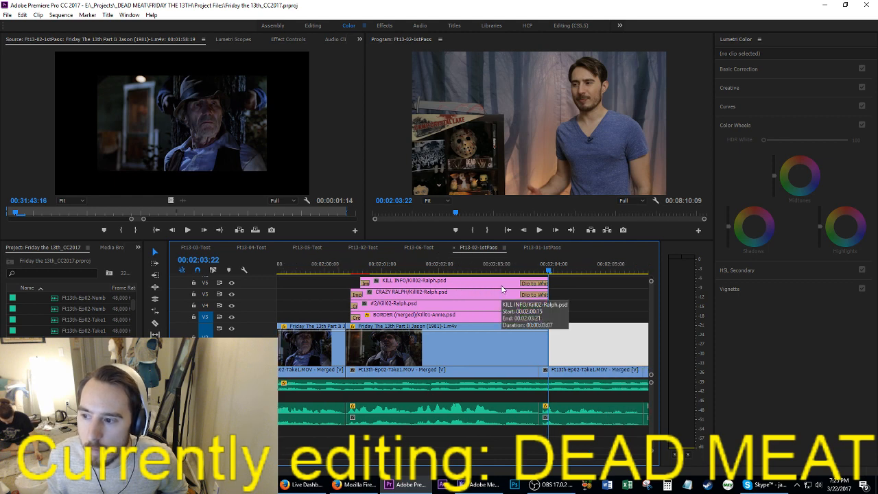
scroll(501, 289, "down", 1)
scroll(501, 289, "up", 2)
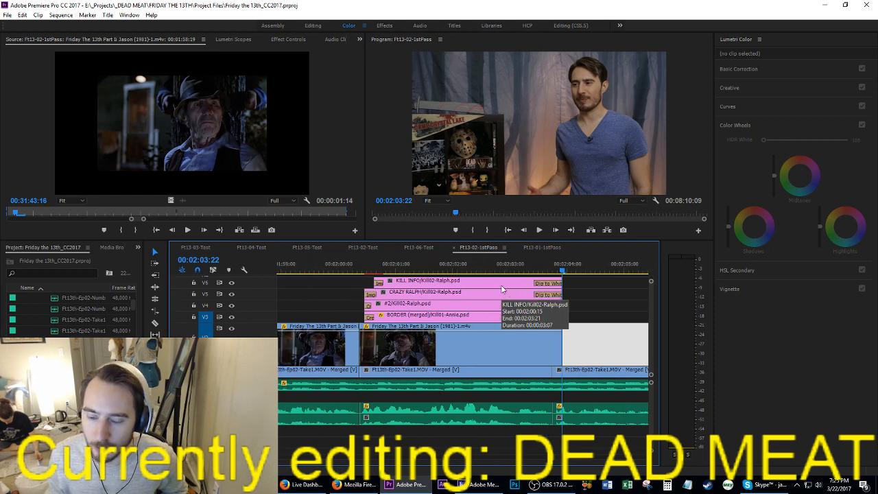
left_click(467, 270)
key("space")
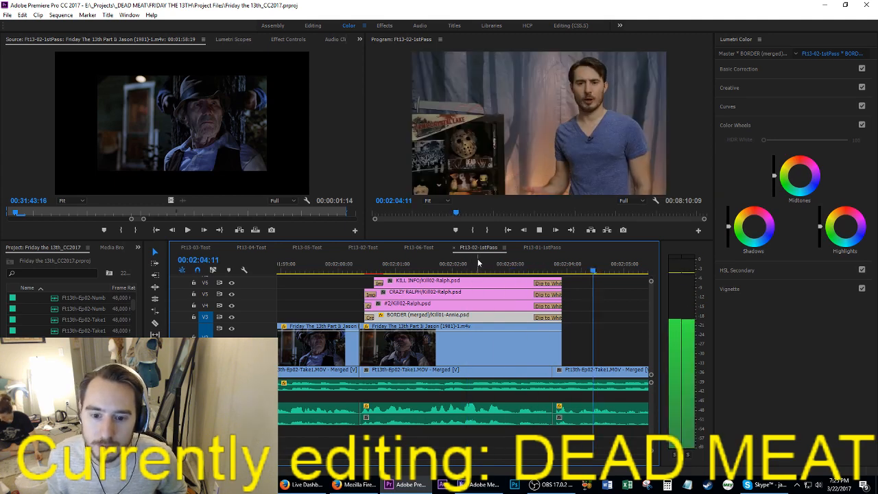
key("space")
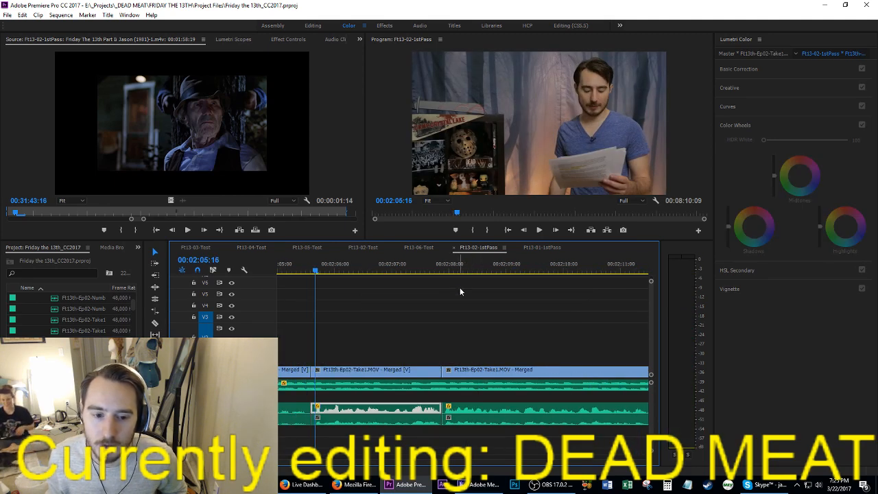
Step: Play back the talking clip from the cut at 00:02:05:14 and save the project
key("Left")
key("Left")
key("ctrl+s")
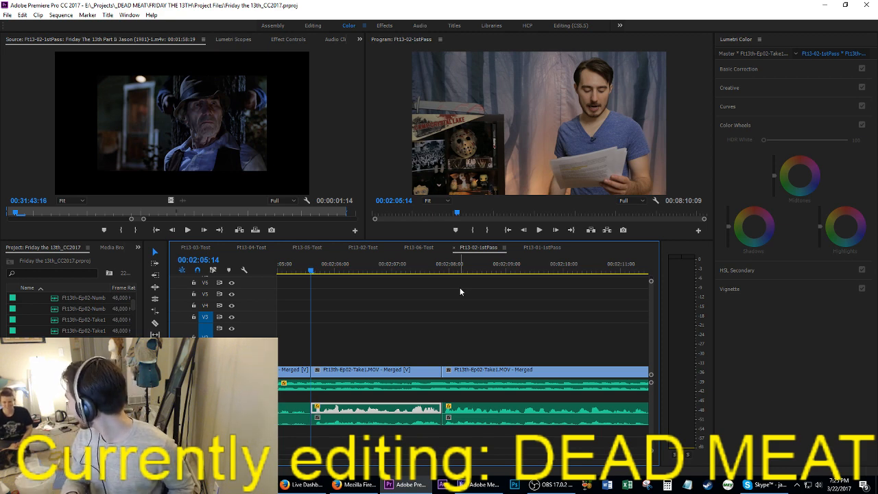
key("ctrl+s")
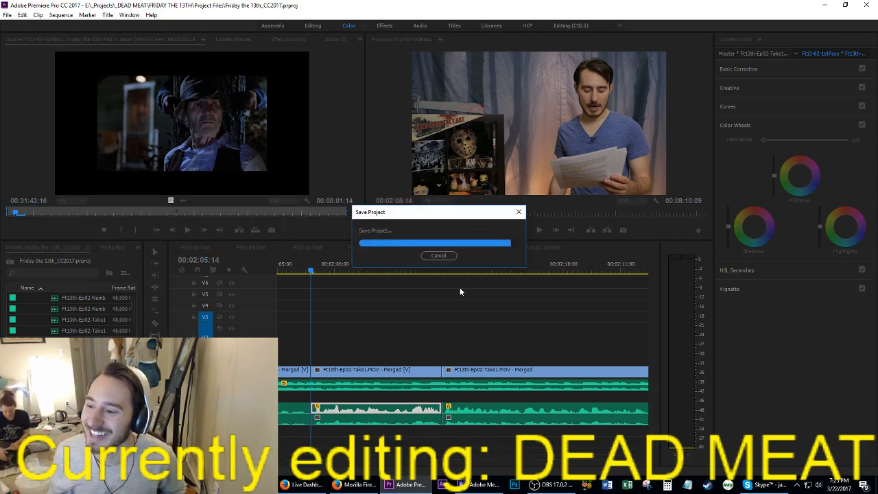
key("space")
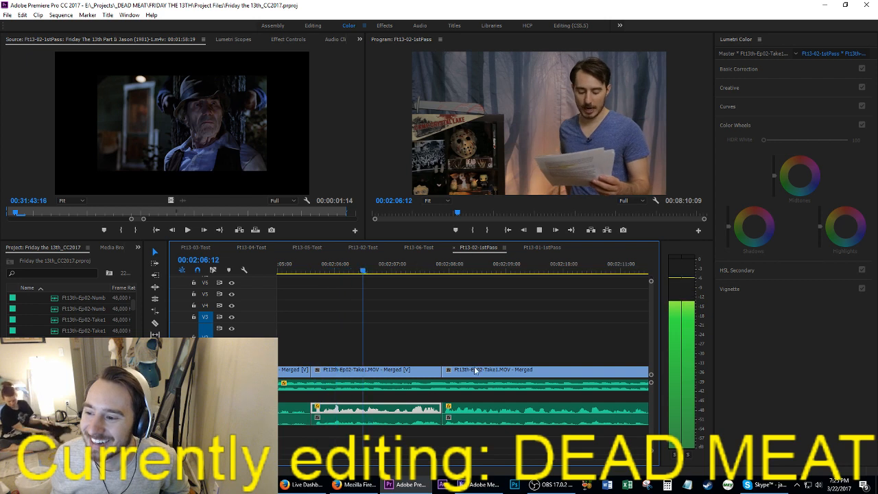
key("space")
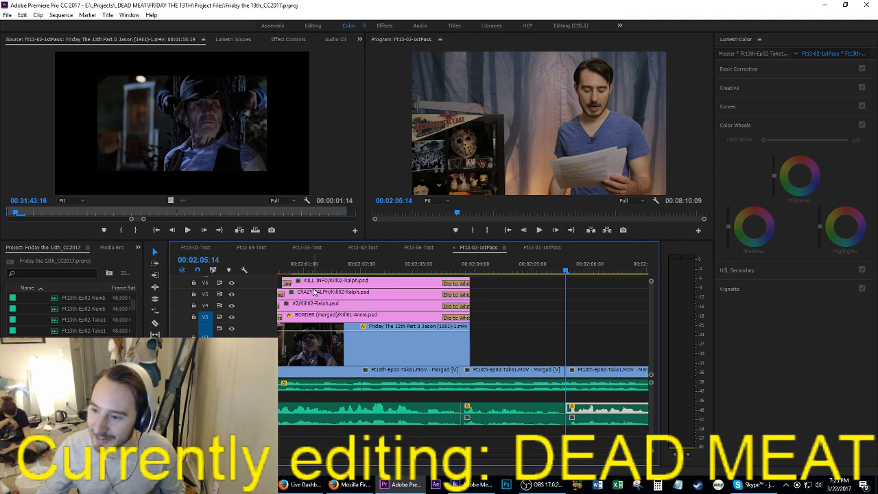
key("ctrl+s")
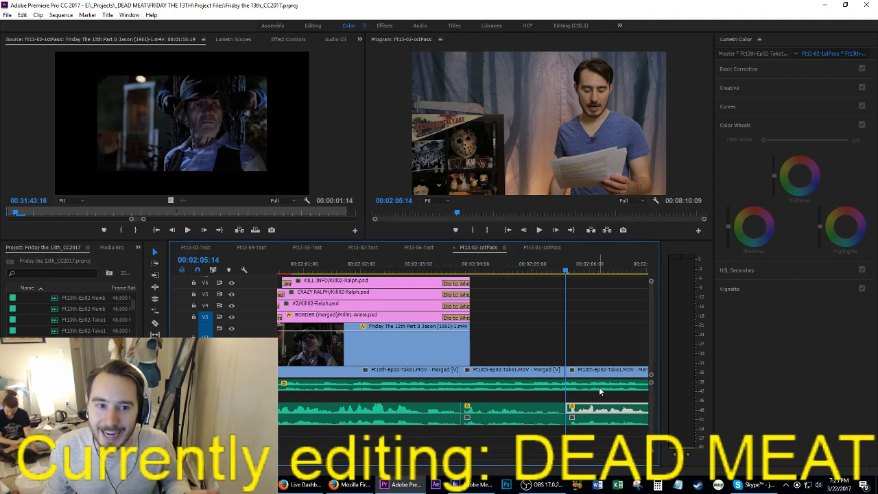
left_click(613, 327)
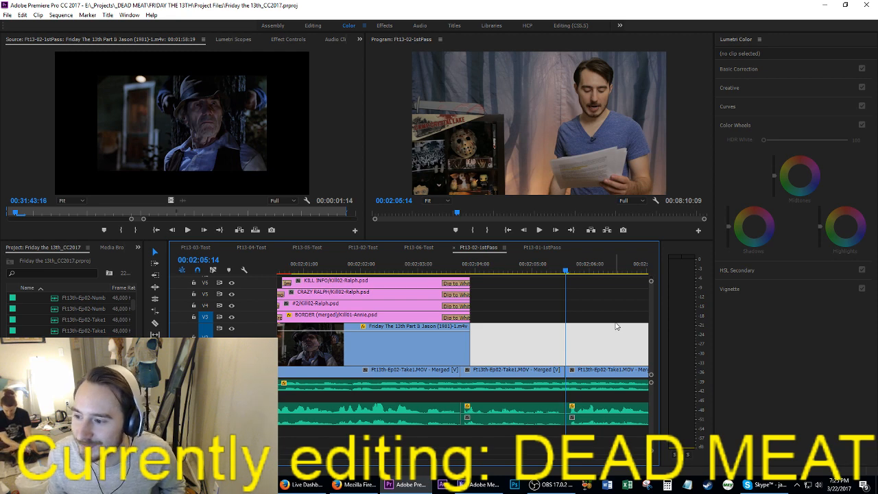
key("space")
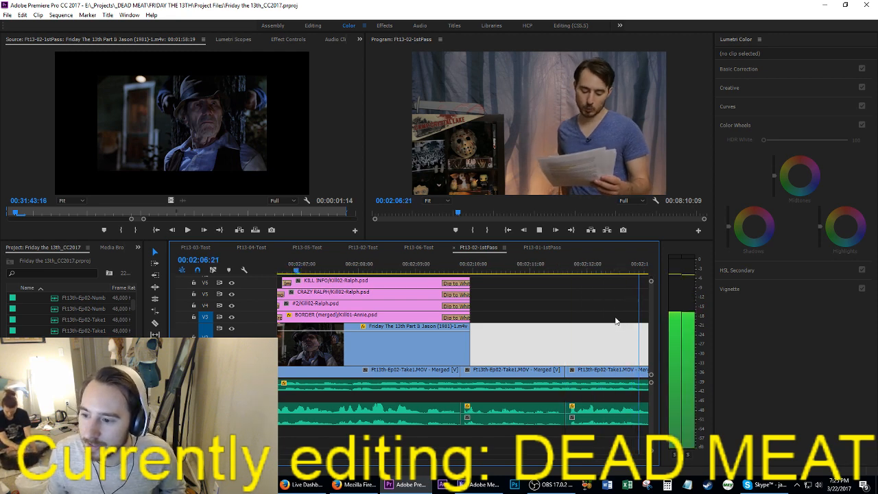
key("space")
key("ctrl+s")
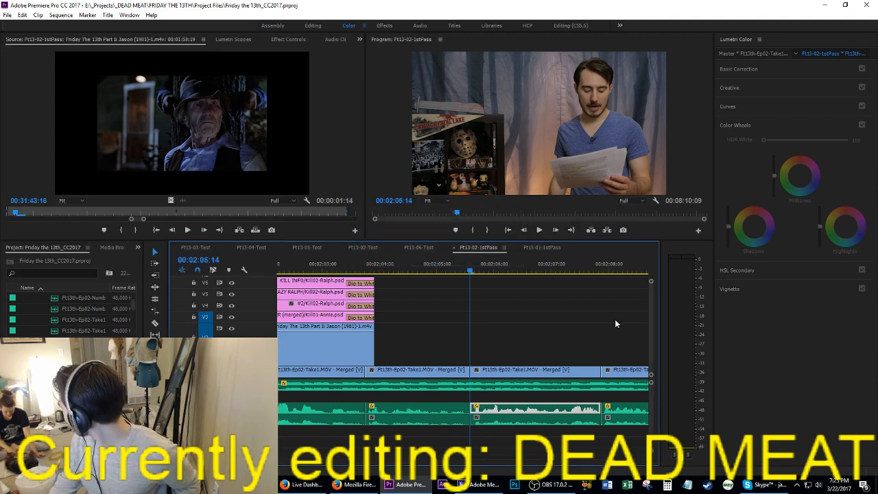
scroll(612, 321, "down", 2)
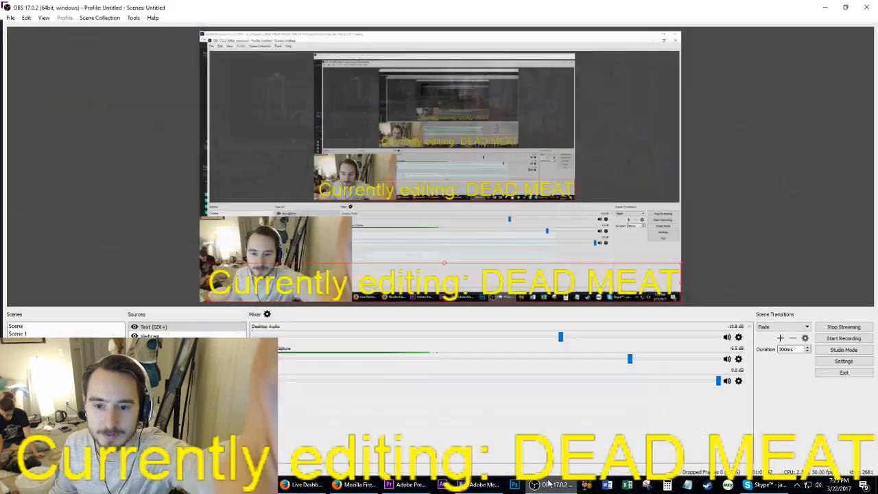
Step: Switch to OBS, shrink the "Currently editing: DEAD MEAT" text so it clears the webcam picture, and return to Premiere Pro
left_click(548, 485)
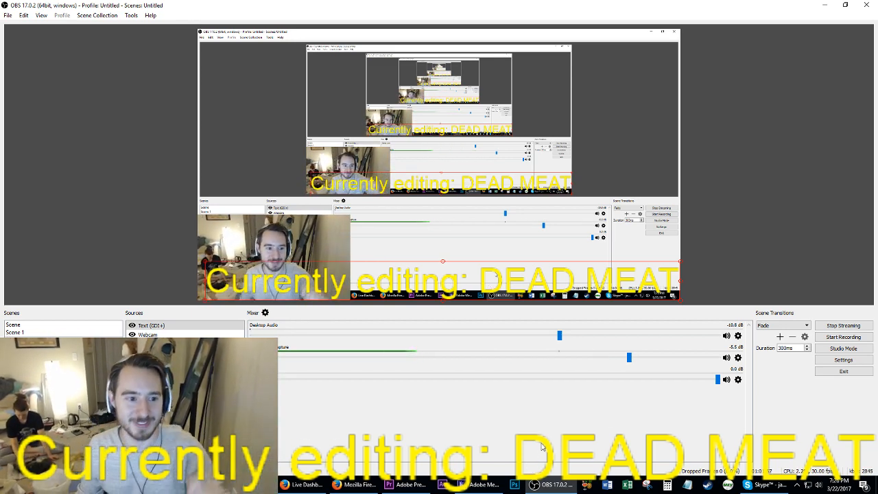
left_click_drag(207, 262, 360, 280)
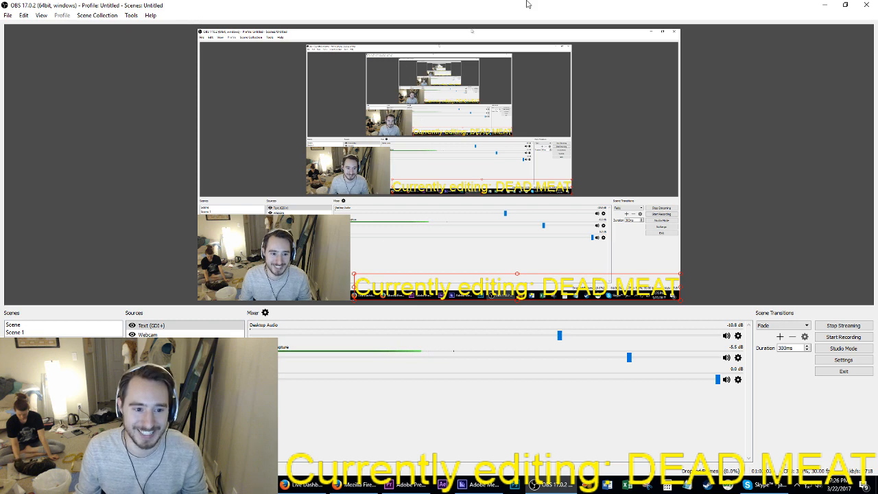
left_click(824, 5)
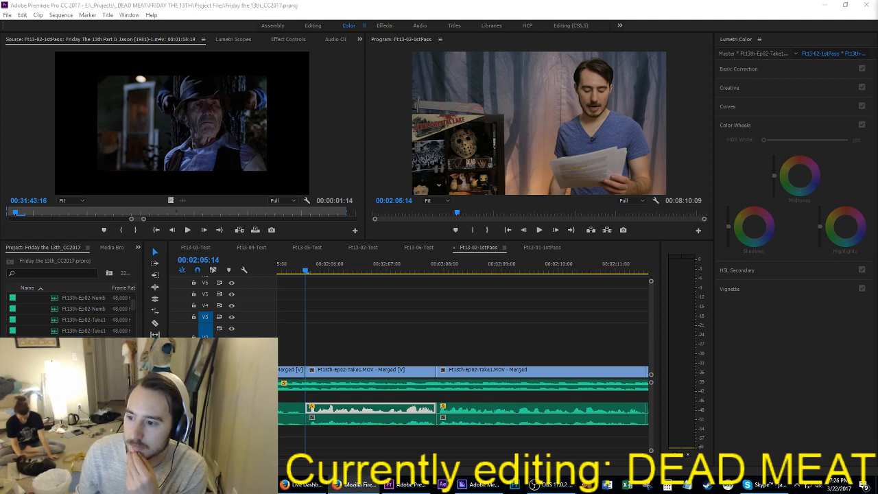
Step: Replay the talking clip from 00:02:05:14 through to the cut at 00:02:07:21
left_click(413, 329)
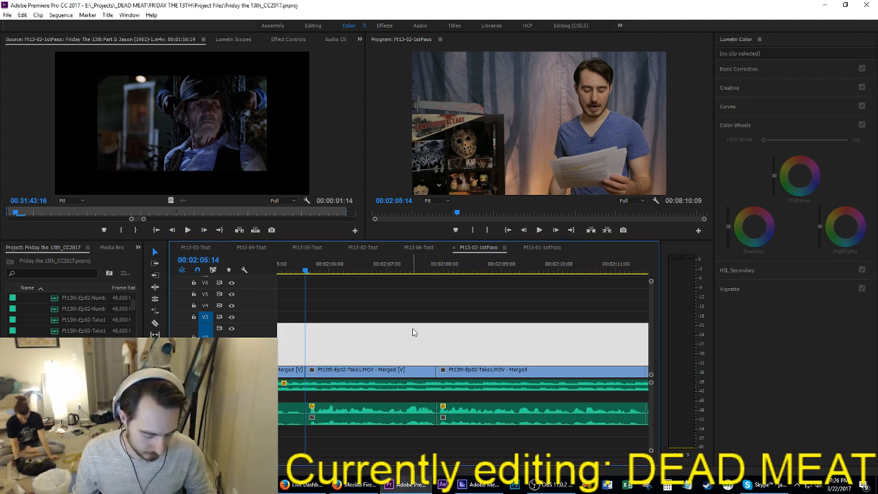
key("space")
scroll(413, 329, "down", 2)
scroll(413, 330, "down", 2)
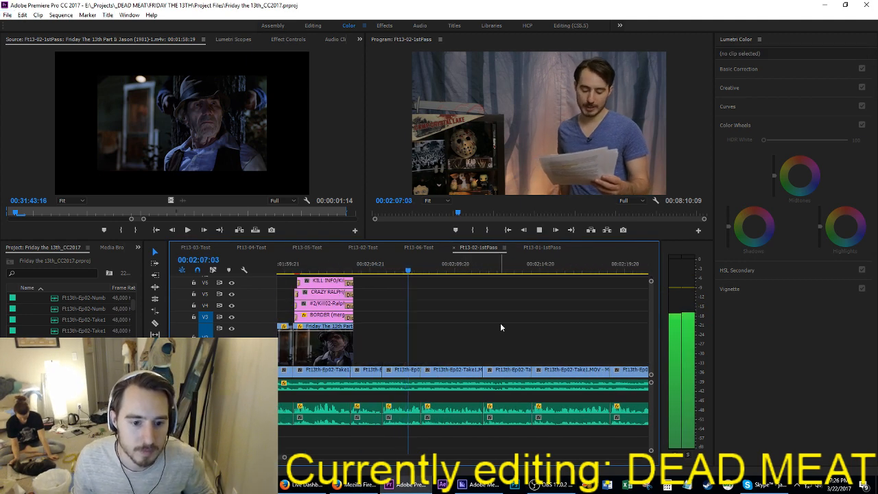
key("space")
scroll(543, 329, "down", 3)
scroll(549, 332, "down", 6)
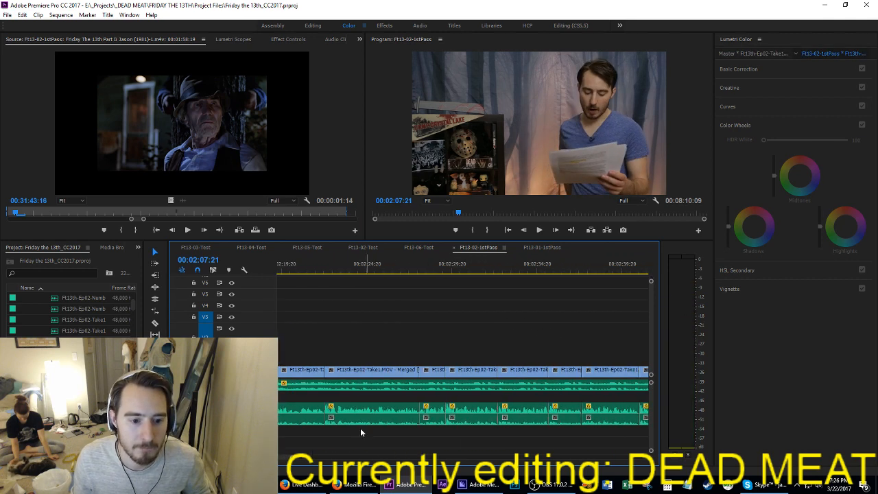
Step: Play the test-run section before the police officer kill card and copy the film shots leading up to that card
left_click_drag(297, 459, 360, 458)
left_click(364, 270)
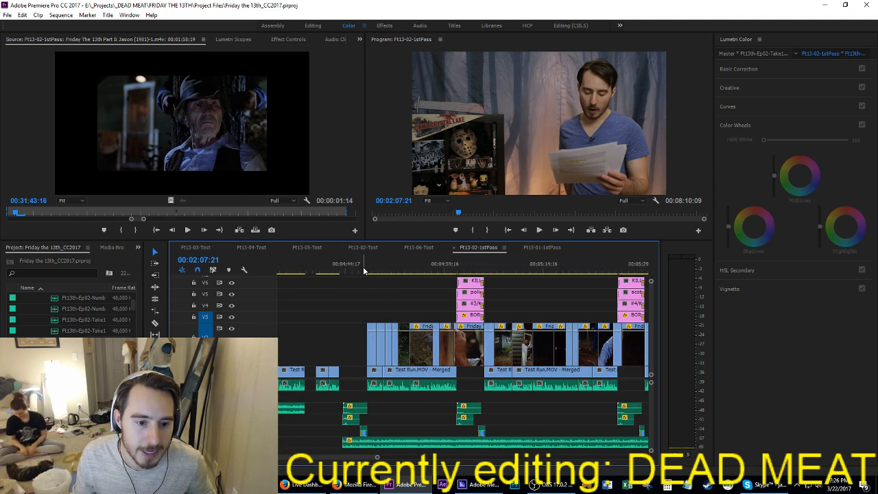
key("space")
left_click_drag(353, 312, 378, 343)
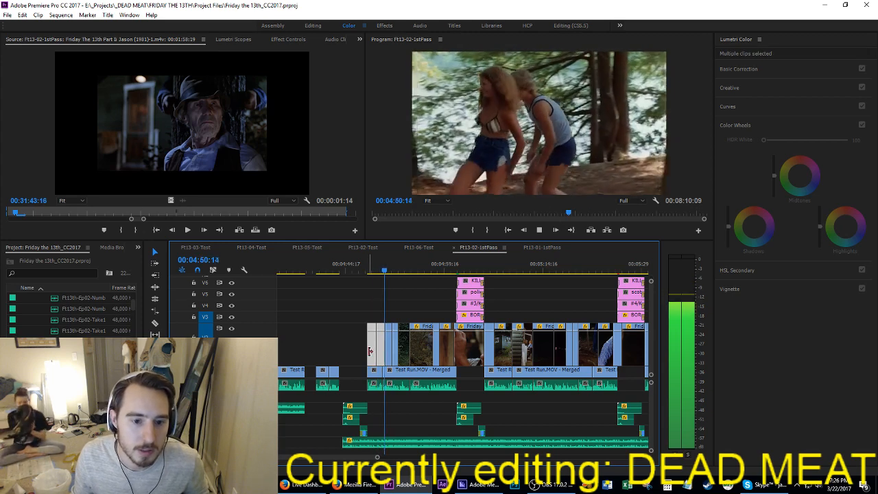
left_click_drag(351, 299, 441, 347)
key("space")
scroll(439, 346, "up", 10)
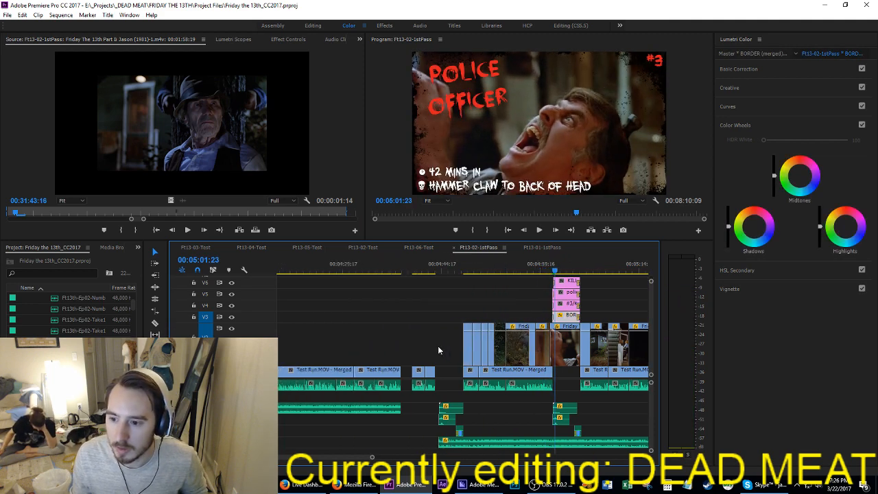
Step: Paste the copied film shots above the talking clips, starting at 00:02:03:22 where the Crazy Ralph kill card ends
key("Up")
key("Up")
key("Up")
key("Up")
key("Up")
key("Up")
key("Up")
key("Up")
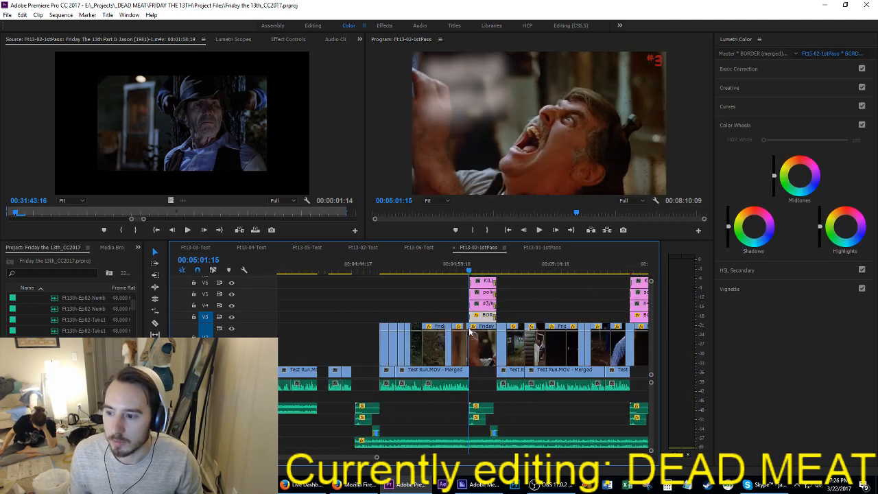
key("Up")
key("Up")
key("Up")
key("Up")
key("Up")
key("Up")
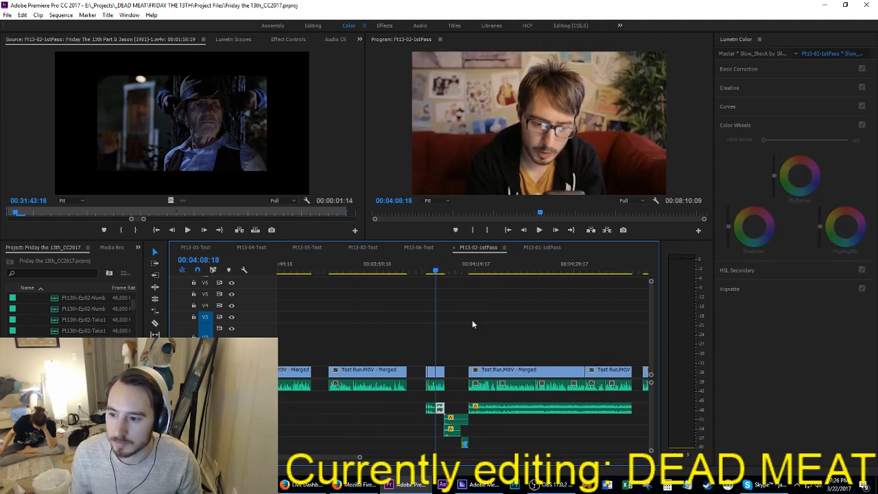
key("Up")
key("Up")
key("Up")
key("Up")
key("Up")
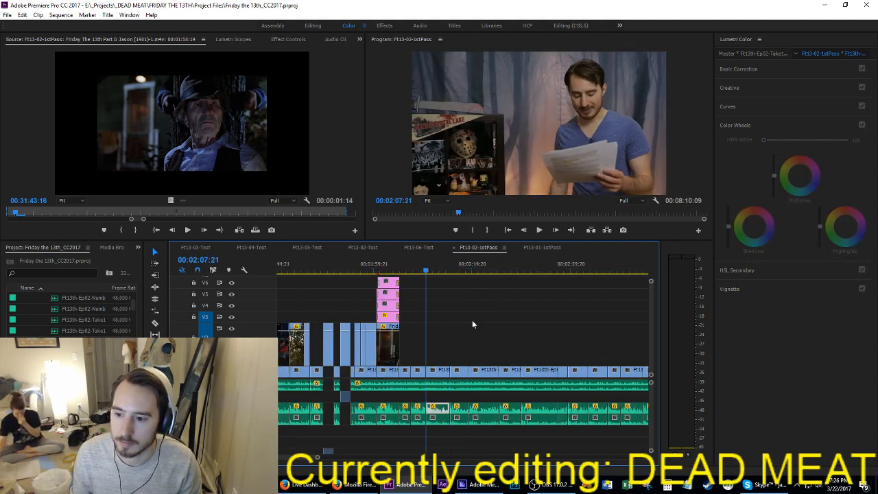
key("space")
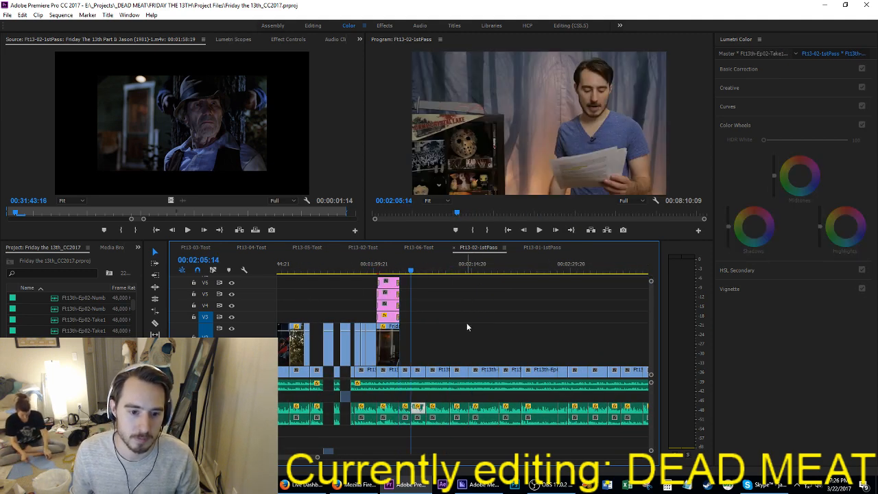
key("equal")
key("equal")
key("equal")
key("equal")
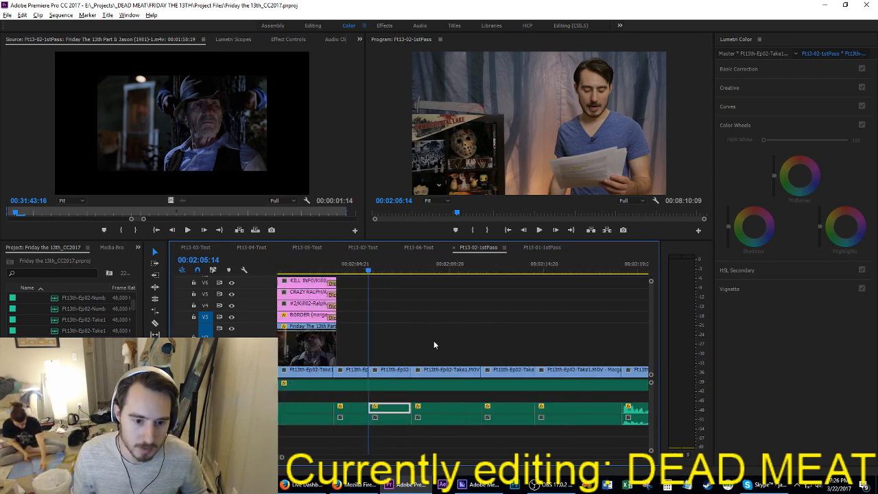
key("Up")
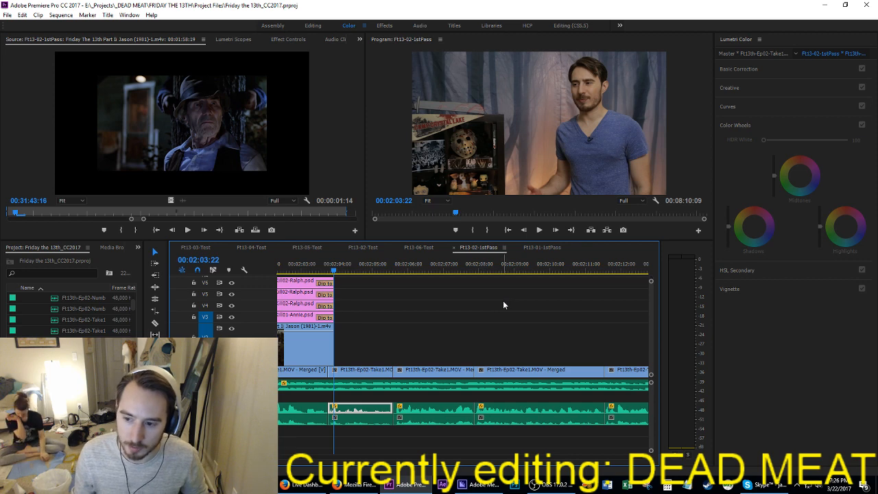
key("Down")
key("Down")
key("Down")
key("Down")
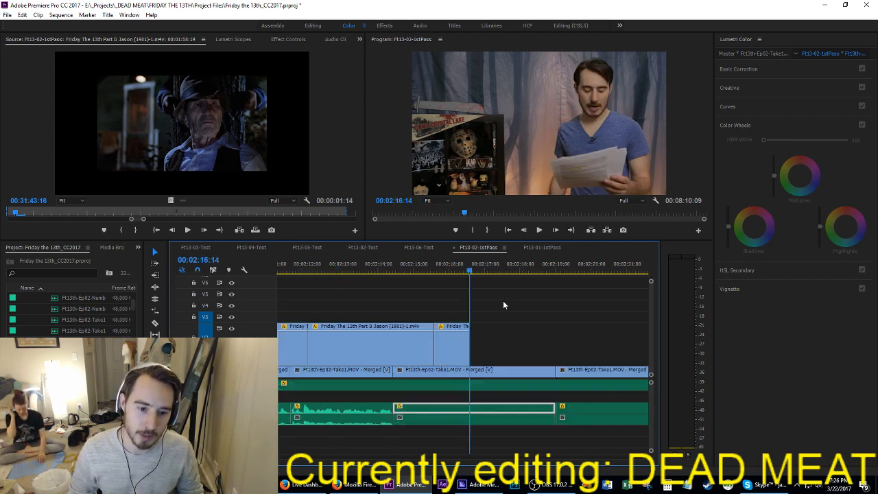
Step: Return the playhead to the beach shot's start at 00:02:05:14, briefly check playback, and save the project
key("Up")
key("Up")
key("Up")
key("Up")
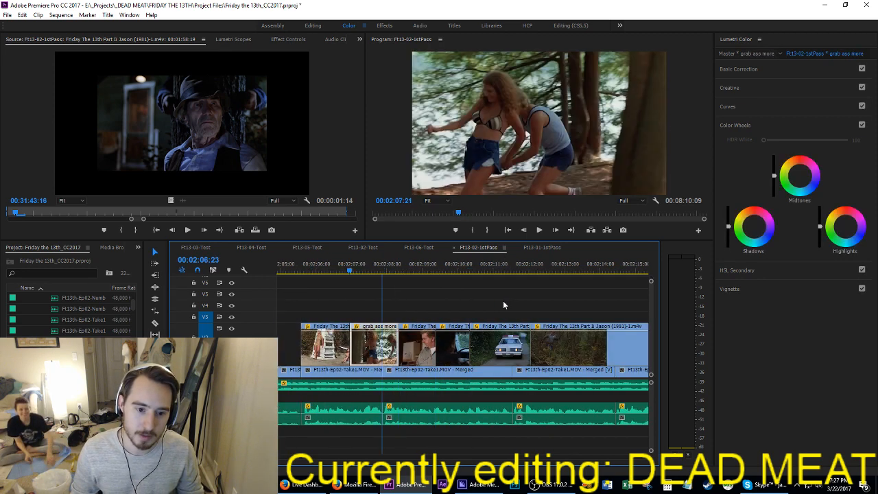
key("Down")
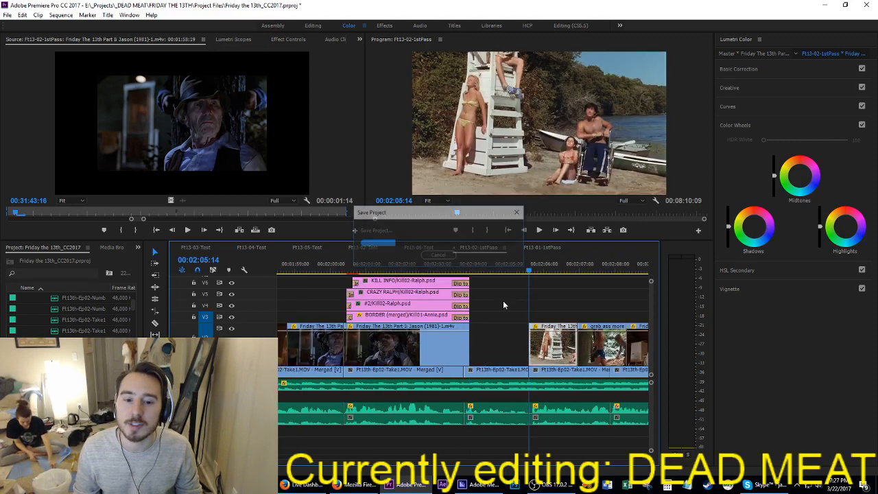
key("ctrl+s")
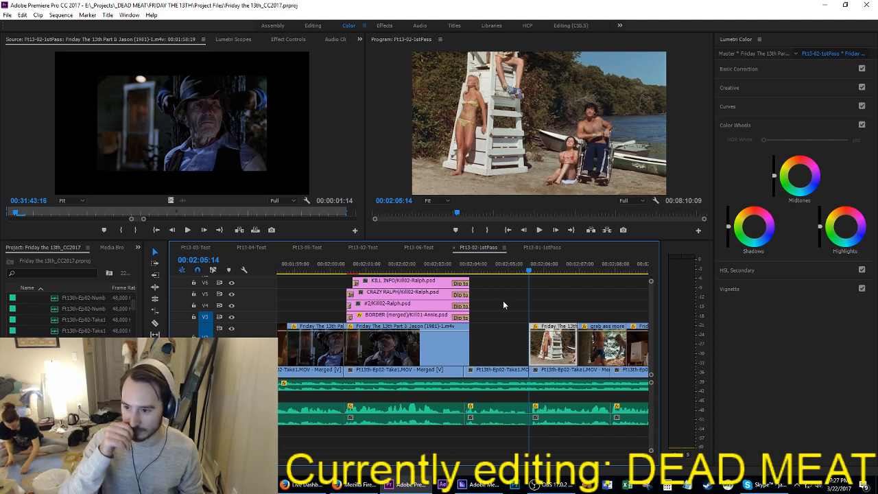
key("space")
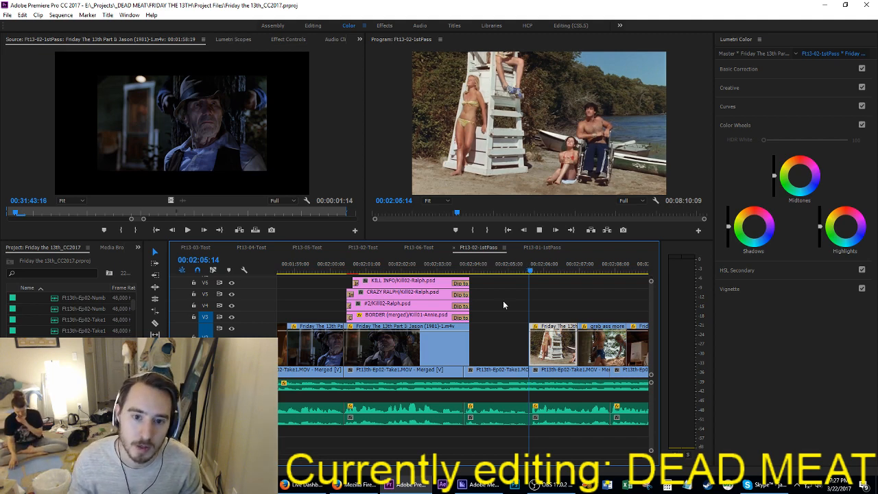
key("space")
key("ctrl+s")
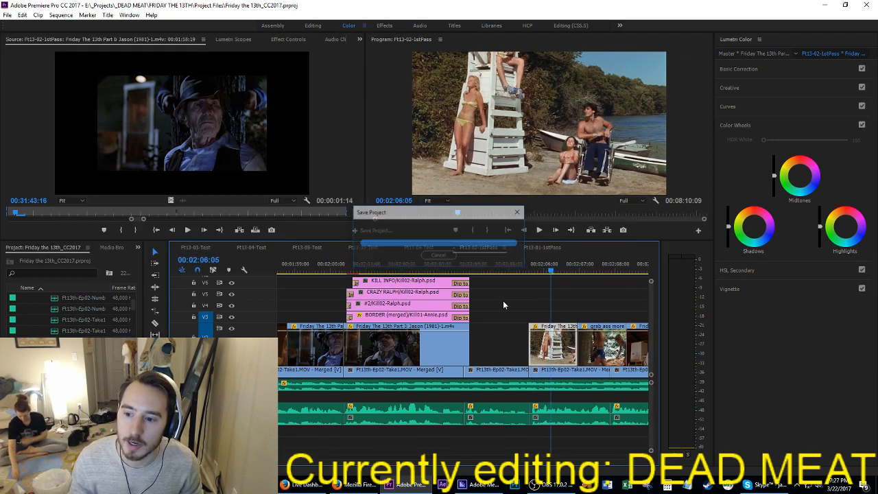
key("Up")
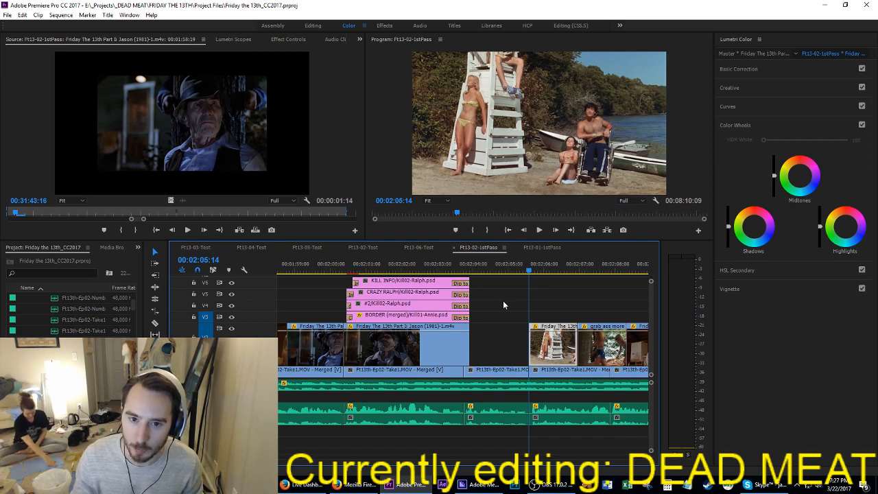
Step: Play the beach shot, move the following "grab ass more" clip earlier to start at 00:02:06:20, and save
key("space")
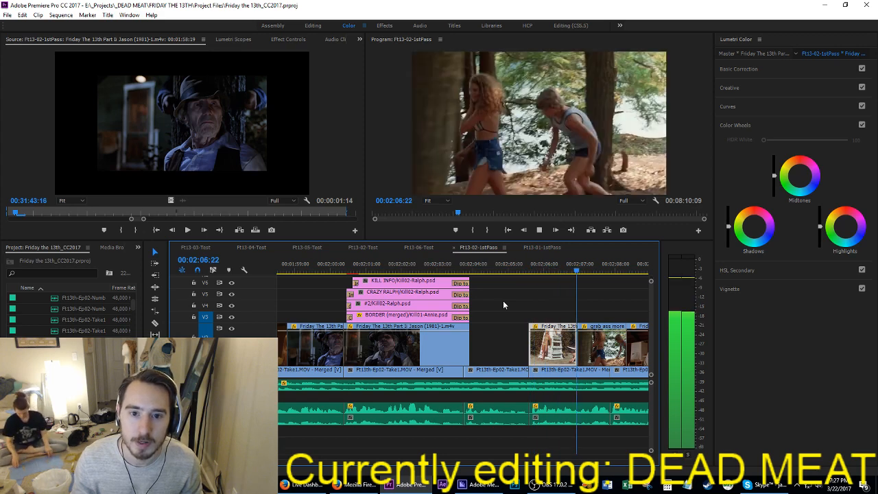
key("Up")
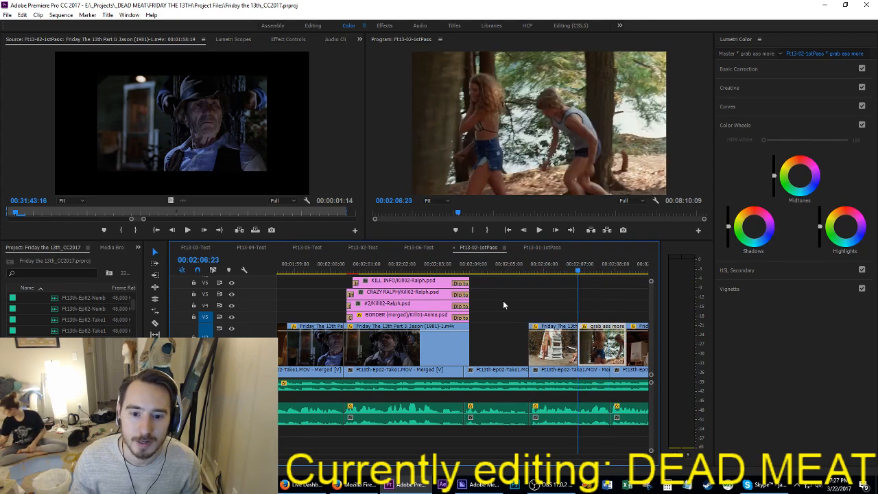
key("Left")
key("Left")
key("Left")
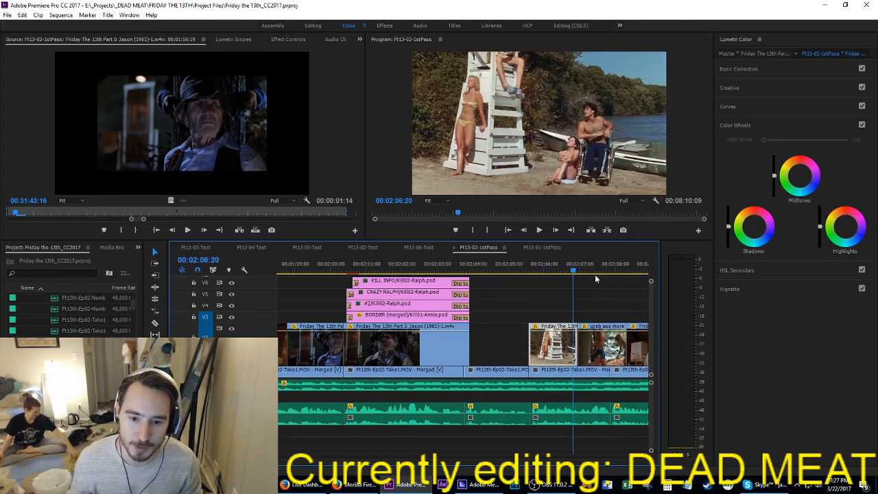
left_click(607, 309)
left_click(594, 354)
scroll(609, 303, "right", 3)
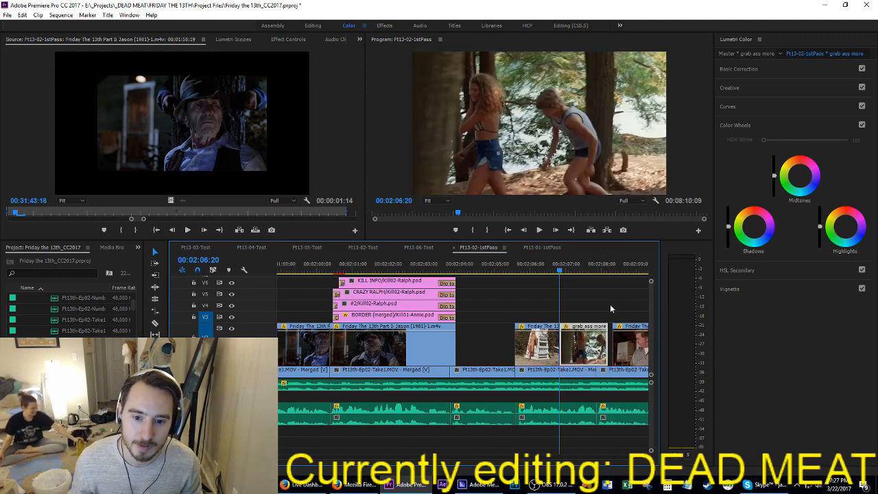
key("ctrl+s")
Step: Replay both lakeside shots, move the indoor police officer shot earlier to start at 00:02:07:23 over the preceding clip's end, and save
key("Up")
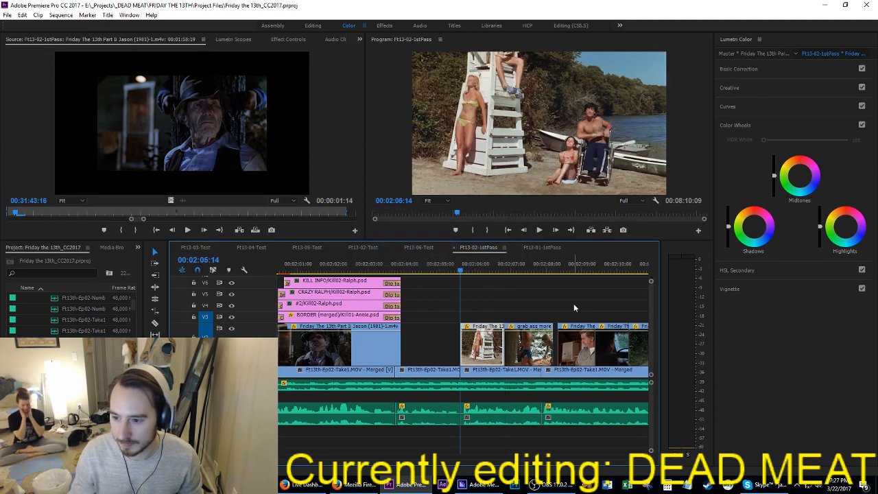
key("space")
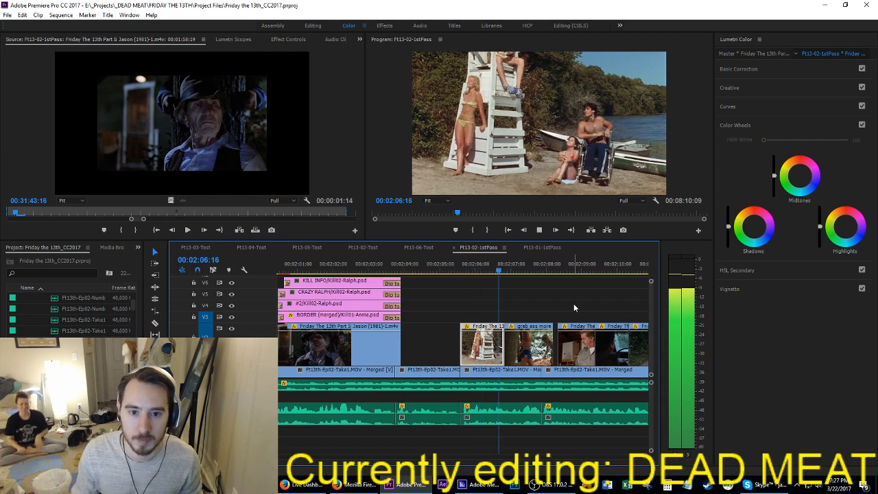
key("space")
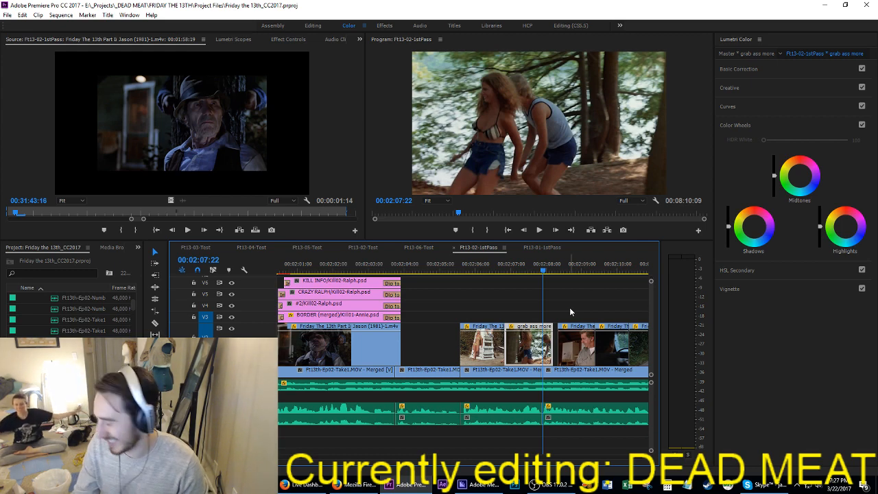
key("Right")
key("Right")
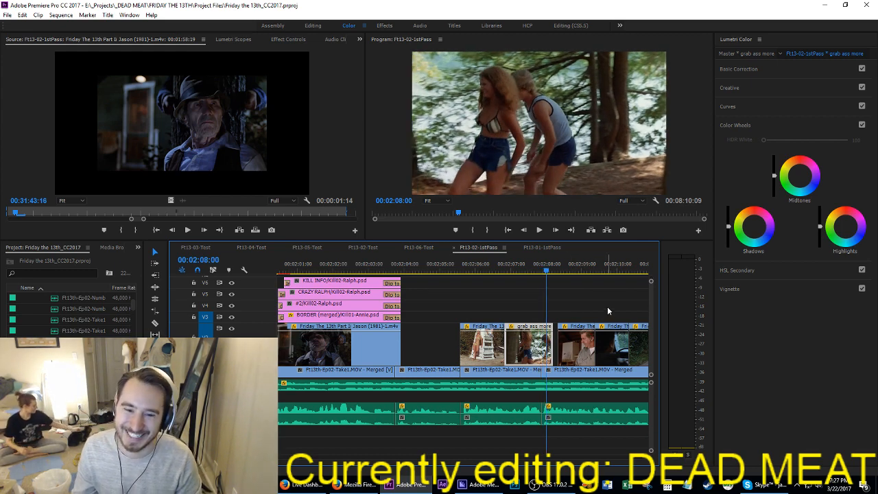
key("space")
left_click(525, 265)
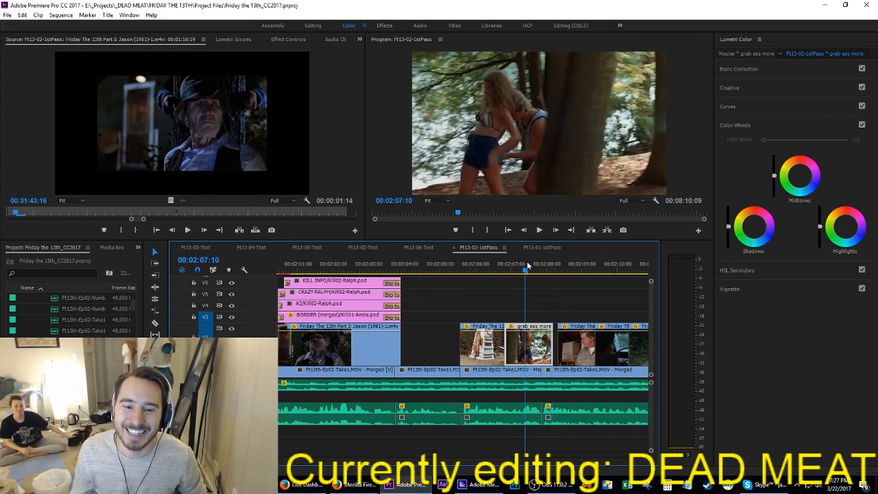
key("ctrl+s")
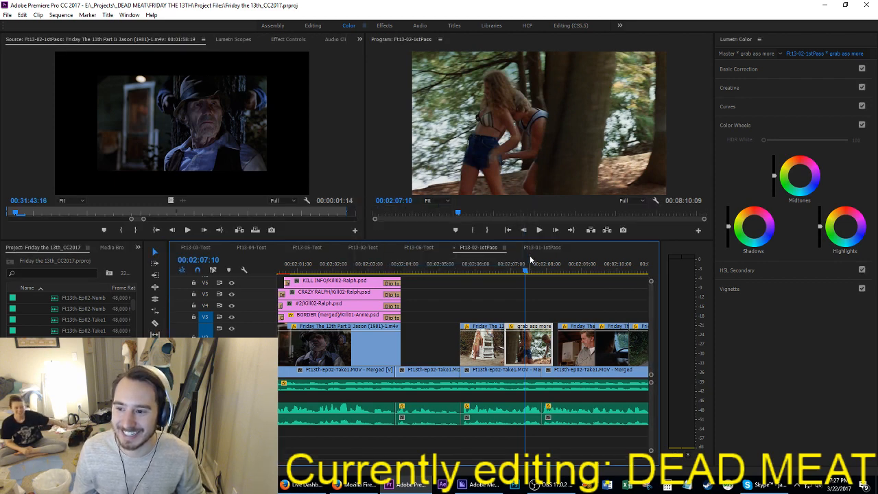
key("space")
left_click_drag(542, 264, 545, 270)
left_click_drag(572, 360, 559, 361)
key("ctrl+s")
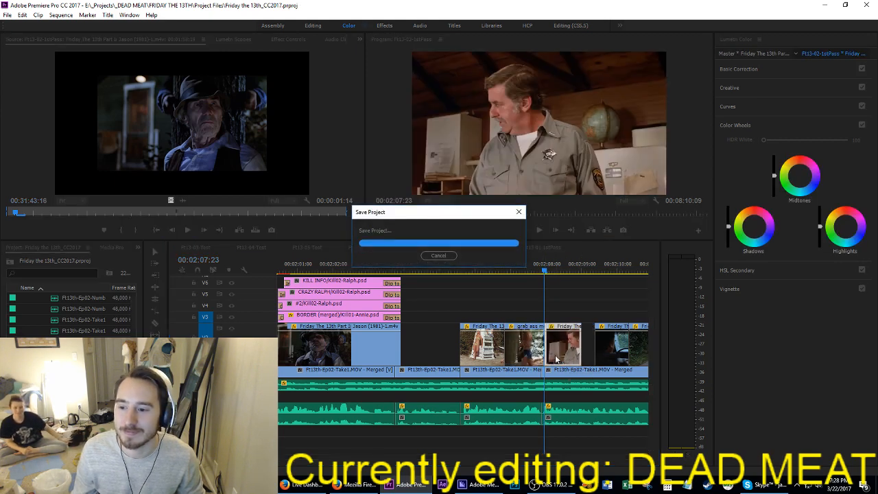
Step: Play on from 00:02:06:21 and move the dark car-interior shot earlier to directly follow the indoor police officer shot
scroll(559, 352, "right", 3)
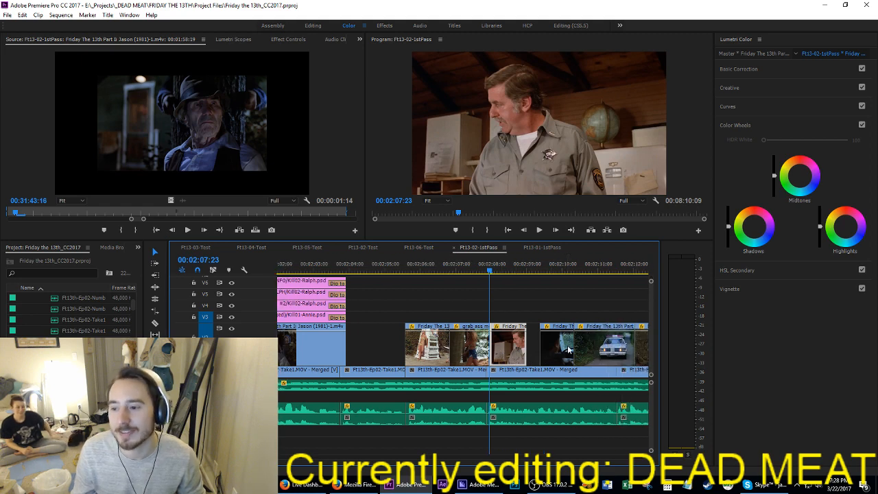
left_click(451, 264)
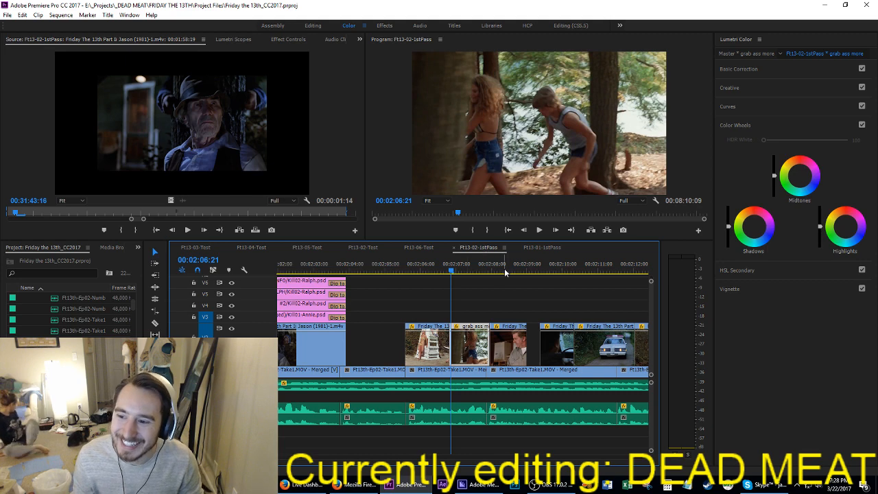
scroll(510, 294, "right", 2)
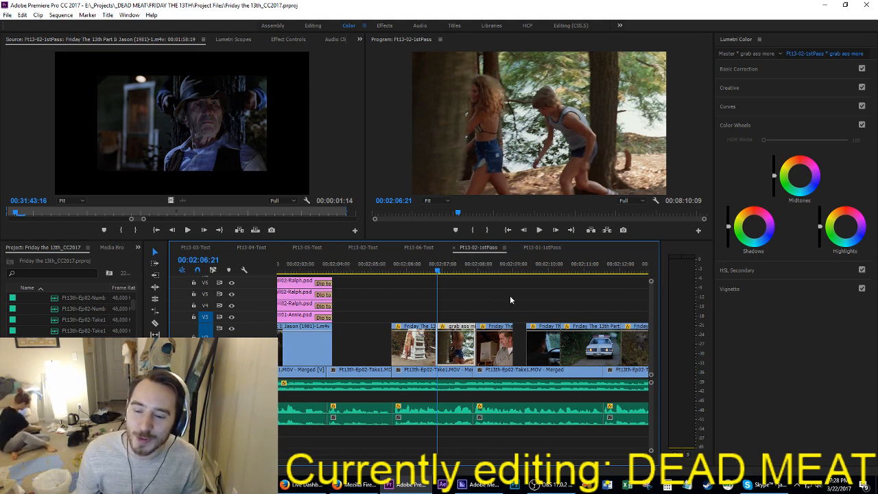
key("space")
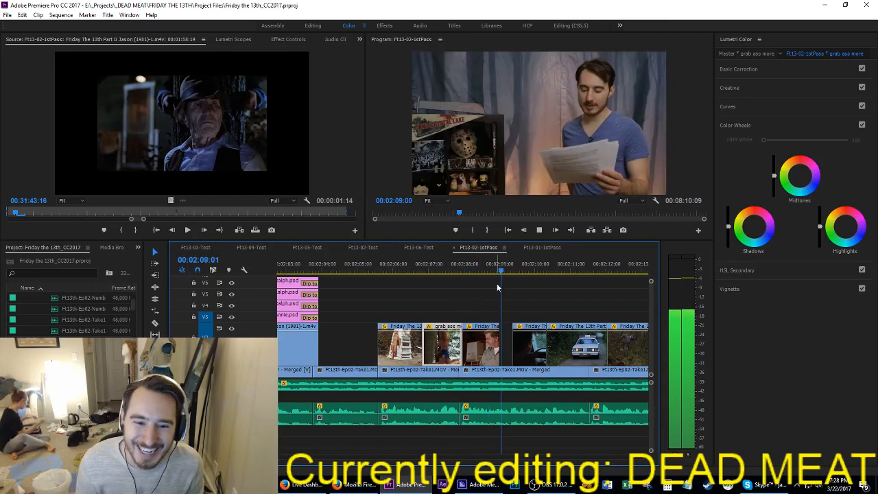
key("space")
left_click_drag(526, 358, 513, 359)
Step: Replay the officer and car-interior shots, move the white police car shot earlier to close the gap, and save
left_click(474, 268)
key("space")
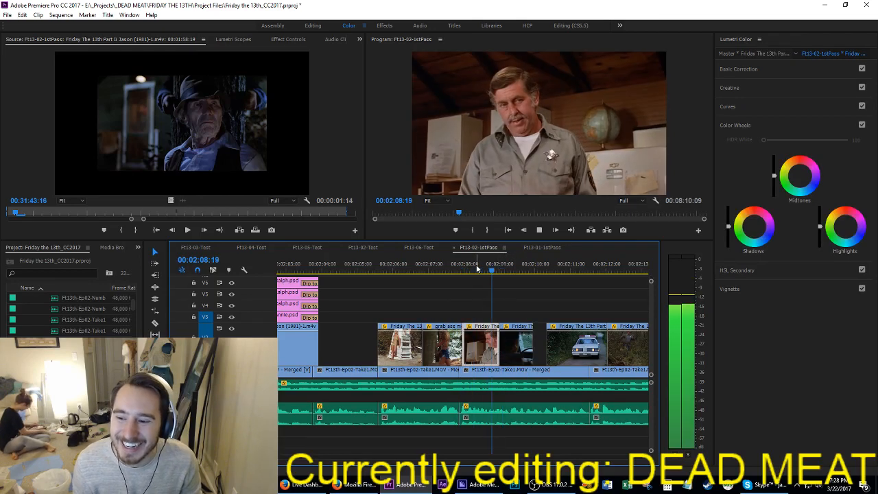
key("space")
scroll(484, 269, "right", 3)
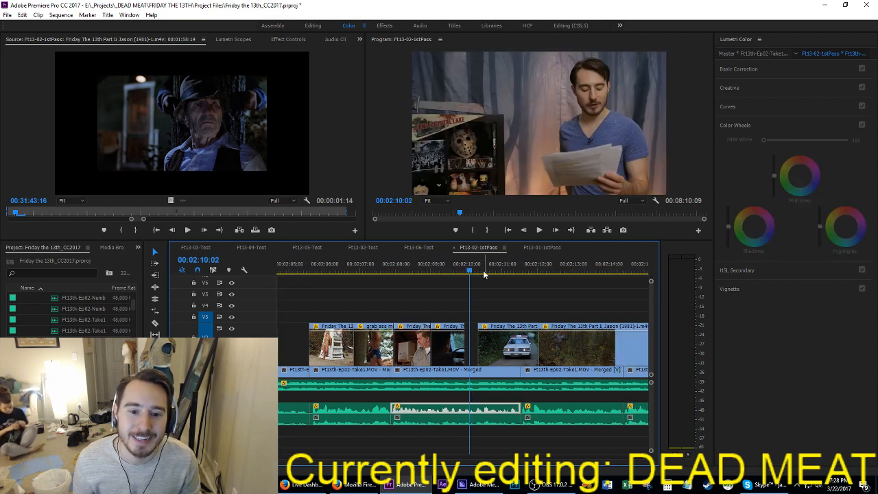
left_click_drag(495, 358, 483, 356)
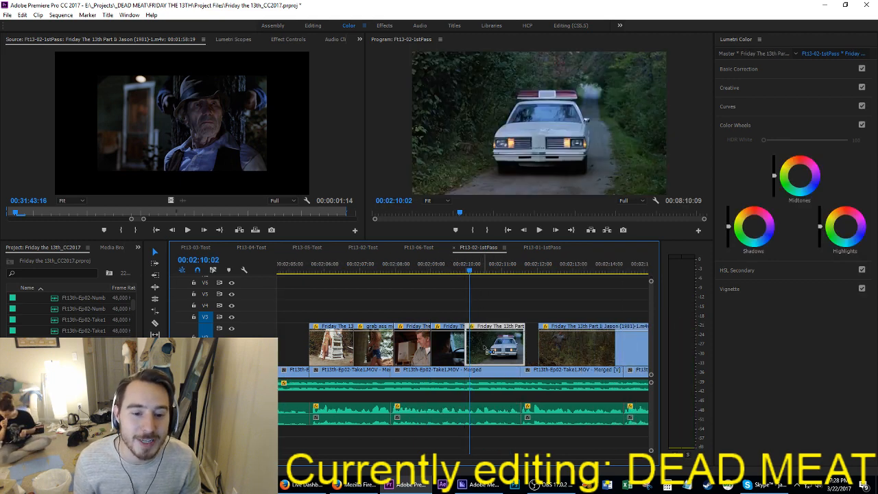
key("ctrl+s")
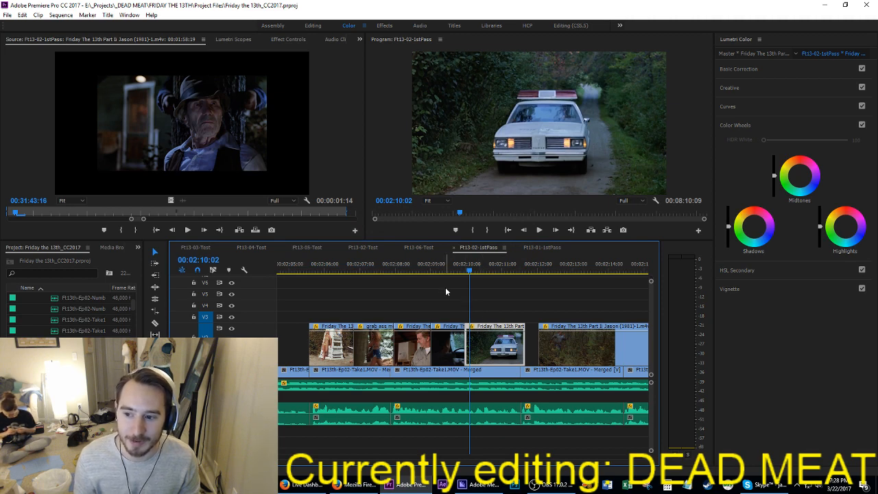
Step: Play from 00:02:08:11 and move the shot of the officer running through the woods earlier to start at 00:02:11:13
left_click(411, 266)
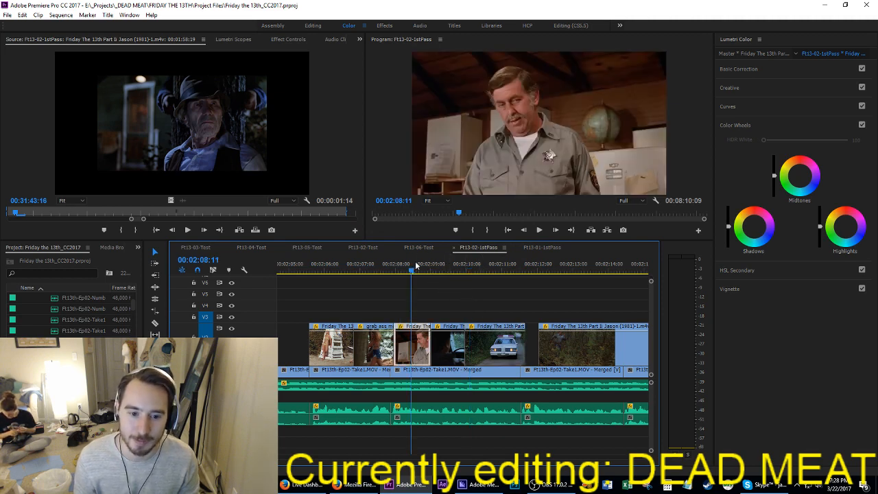
key("space")
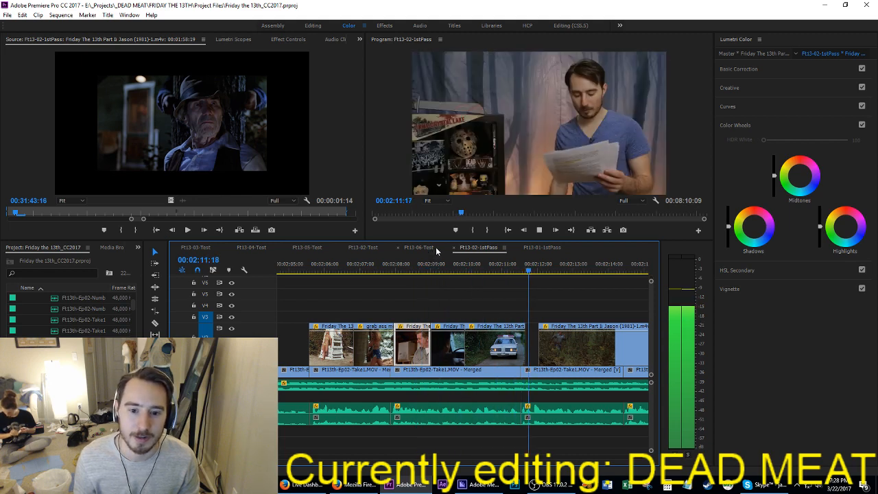
key("space")
left_click_drag(563, 341, 542, 351)
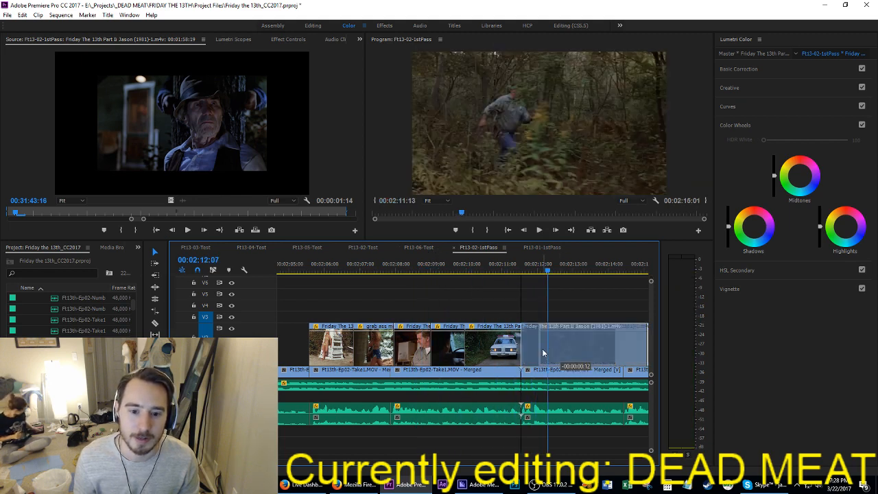
Step: Play the running shot and move the cabin shot earlier to start at 00:02:14:19, overlapping the running shot's end
left_click(502, 267)
key("space")
scroll(493, 311, "down", 5)
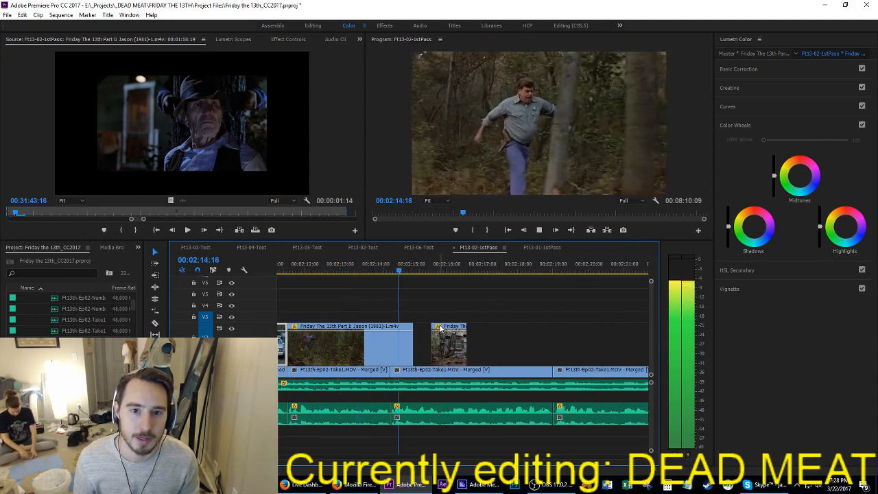
key("space")
left_click_drag(450, 361, 425, 361)
Step: Replay the running shot from 00:02:11:13 into the cabin shot, park the playhead at 00:02:14:12, and save the project
key("Up")
key("Up")
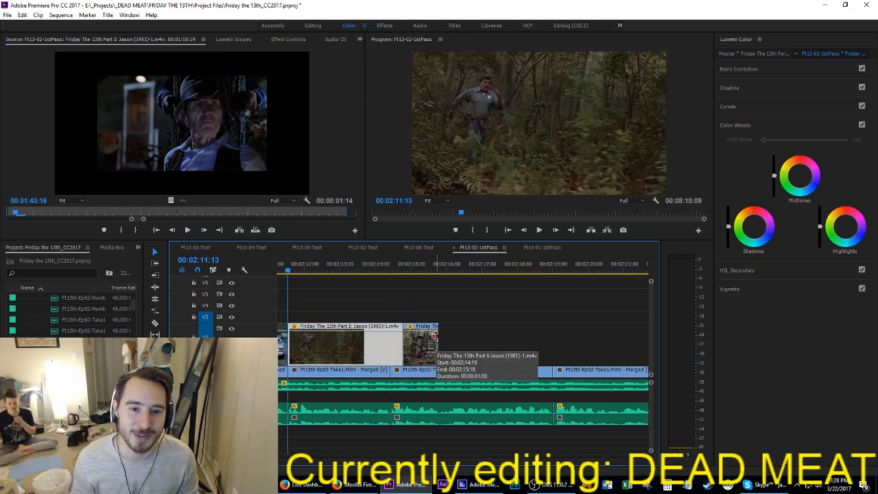
key("space")
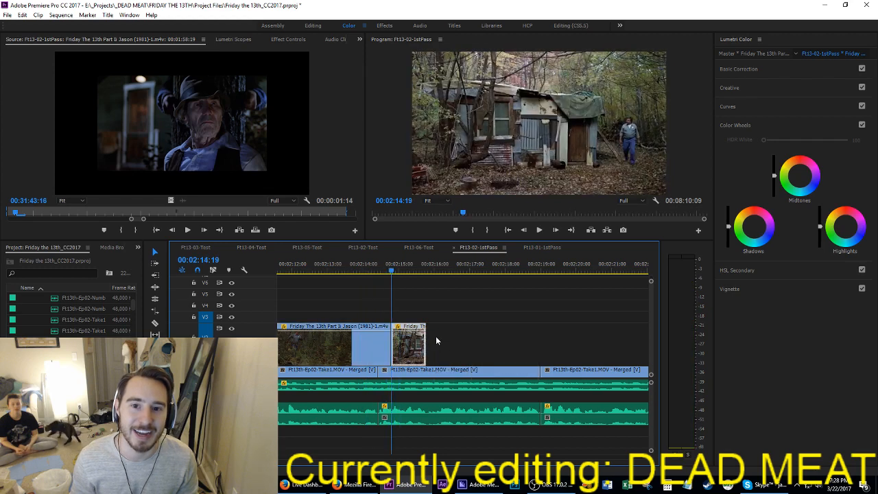
key("space")
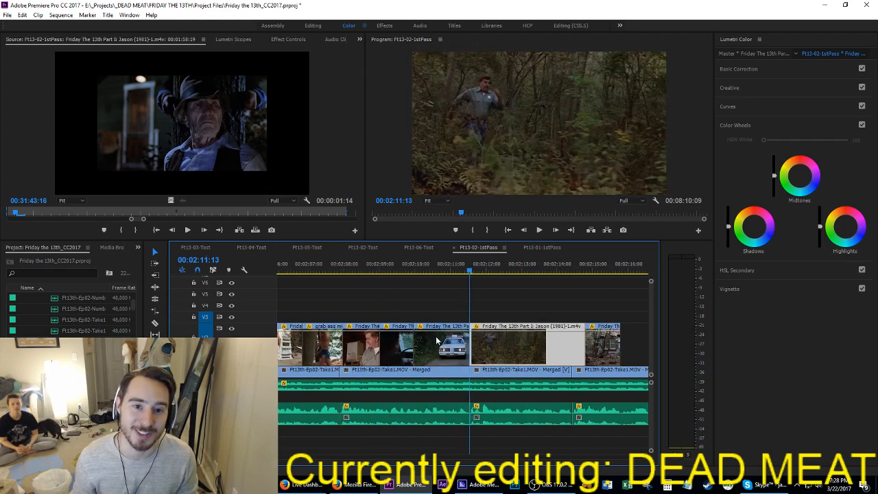
key("space")
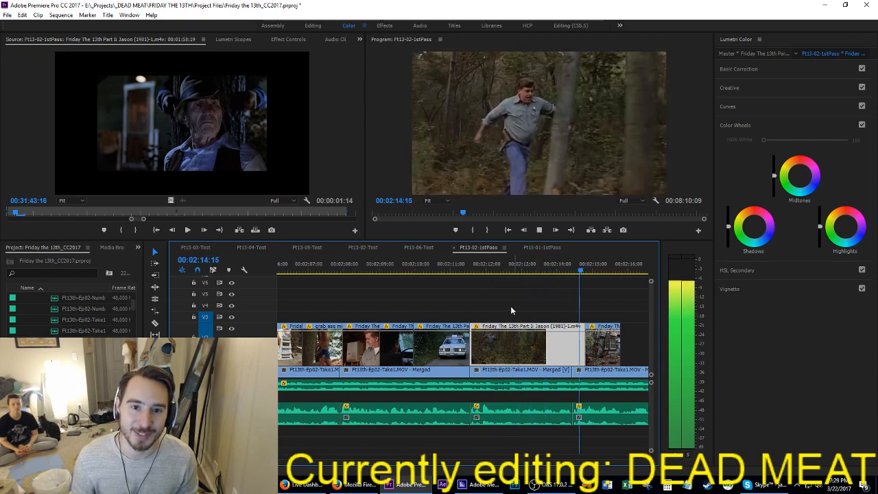
key("space")
left_click_drag(480, 270, 576, 287)
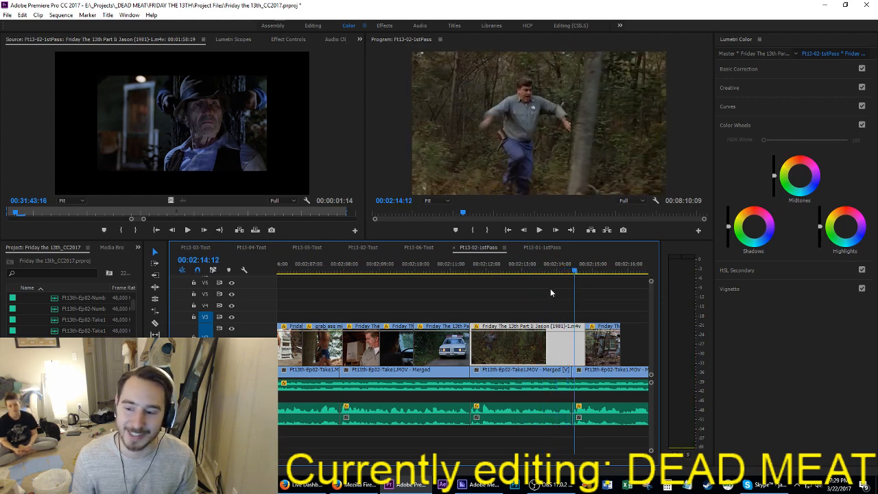
scroll(545, 290, "down", 5)
key("ctrl+s")
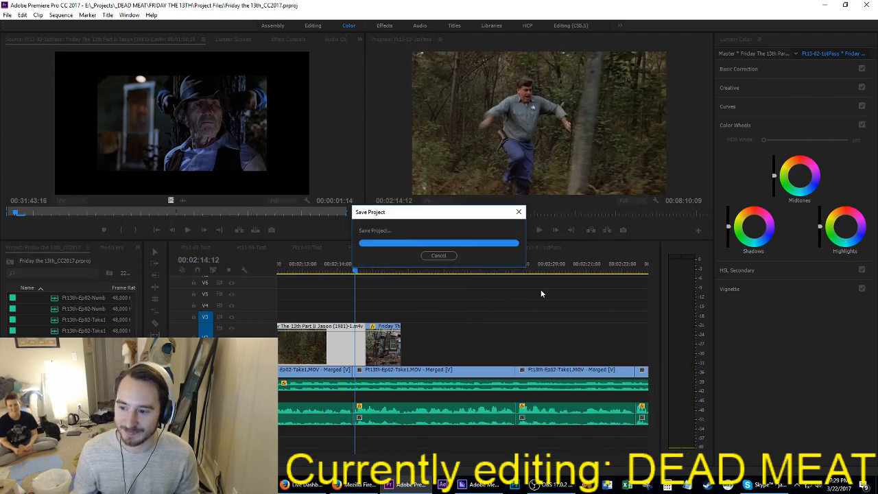
Step: Play on past the cabin shot, extend its end to 00:02:16:17, and save the project
key("space")
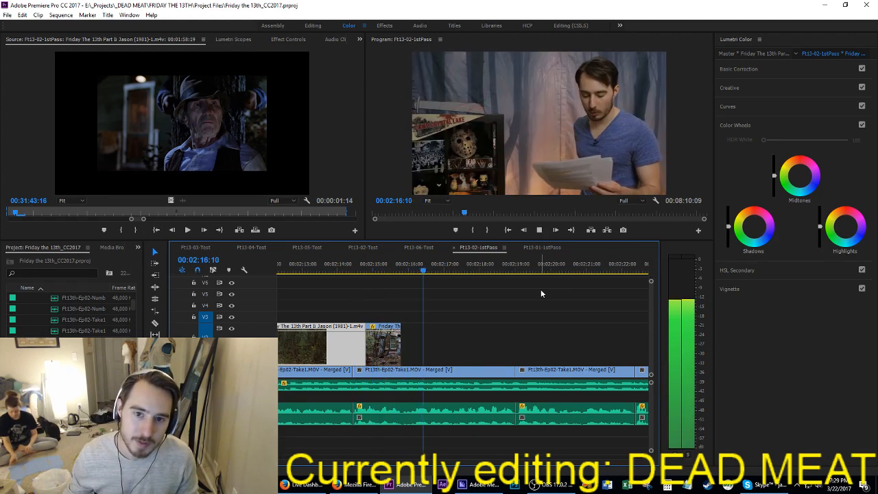
key("space")
left_click_drag(402, 343, 433, 343)
key("ctrl+s")
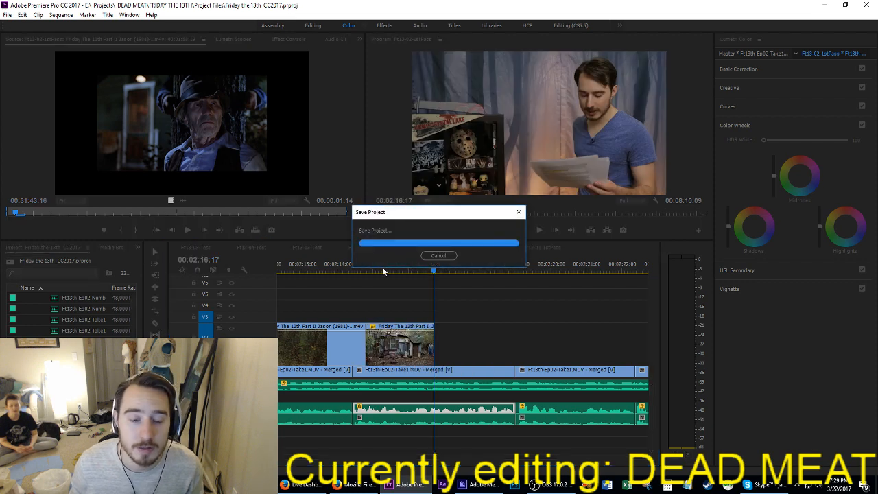
Step: Replay the extended cabin shot up to its end at 00:02:16:17 and save the project
left_click(376, 271)
key("space")
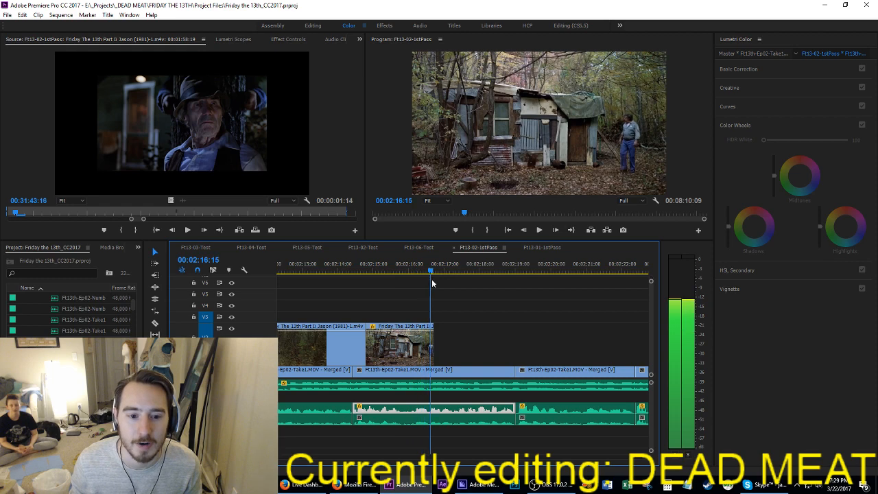
key("space")
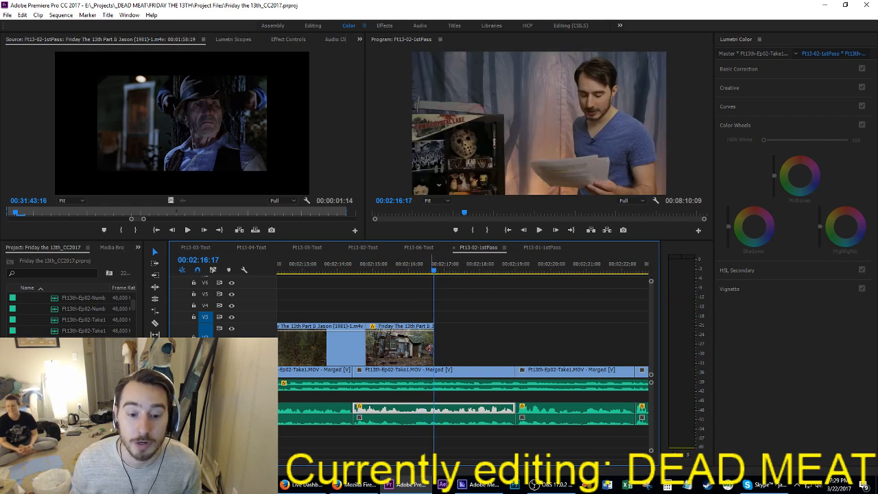
left_click(470, 345)
key("ctrl+s")
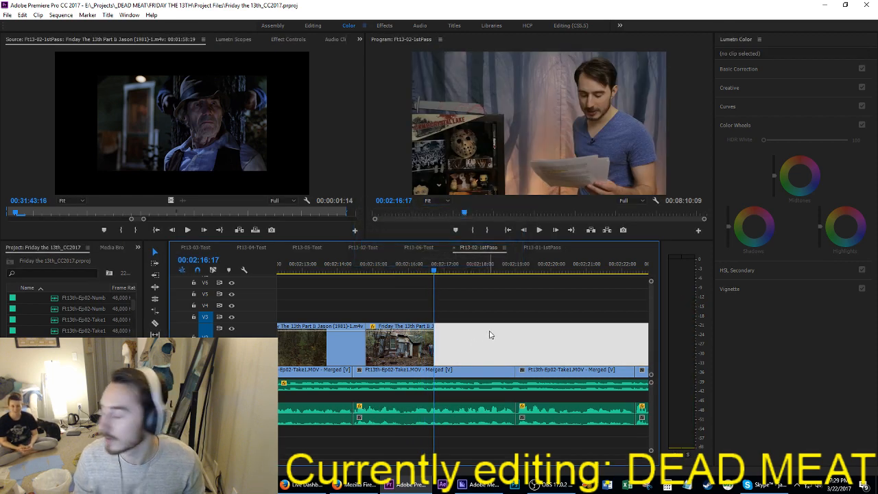
Step: Play from the running shot into the cabin shot and extend the cabin shot's end to 00:02:17:12
left_click(334, 264)
key("space")
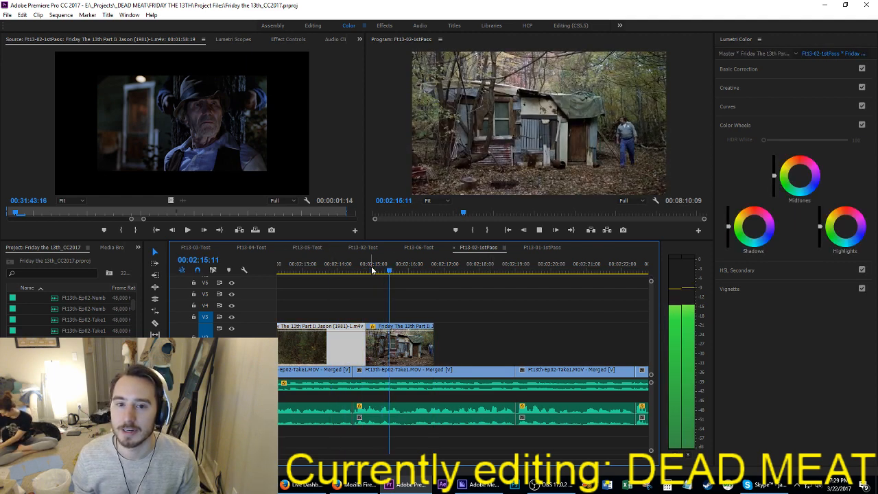
left_click_drag(433, 346, 461, 348)
key("space")
key("space")
key("space")
Step: Delete the film shots starting at about 00:04:48:00, including the lakeside shot, "grab ass more" and the officer shot
scroll(568, 348, "down", 5)
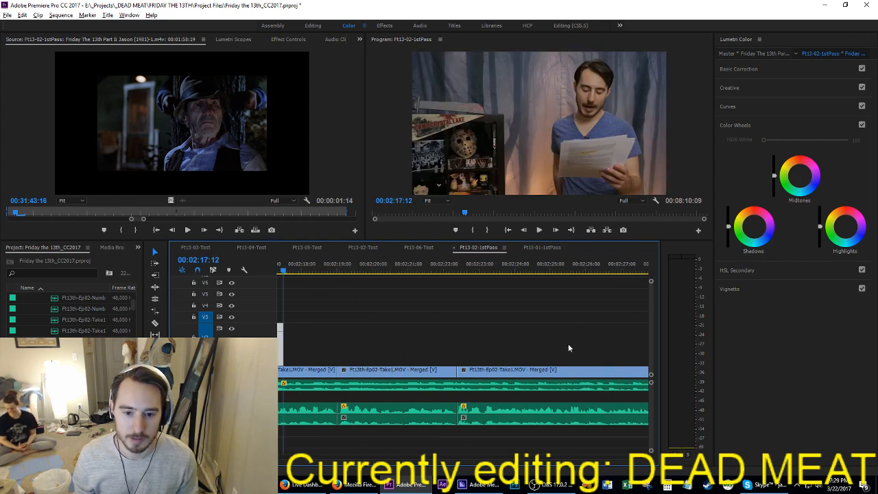
scroll(568, 344, "down", 8)
left_click(582, 338)
scroll(582, 339, "down", 3)
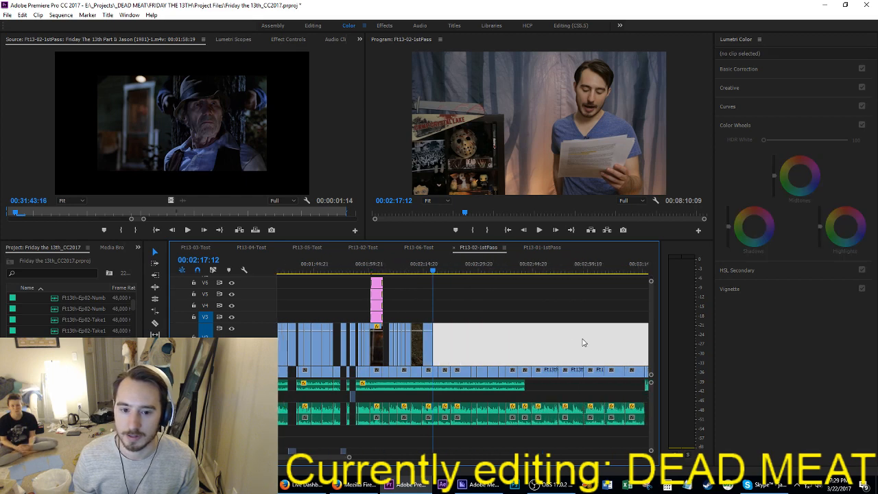
scroll(582, 340, "down", 10)
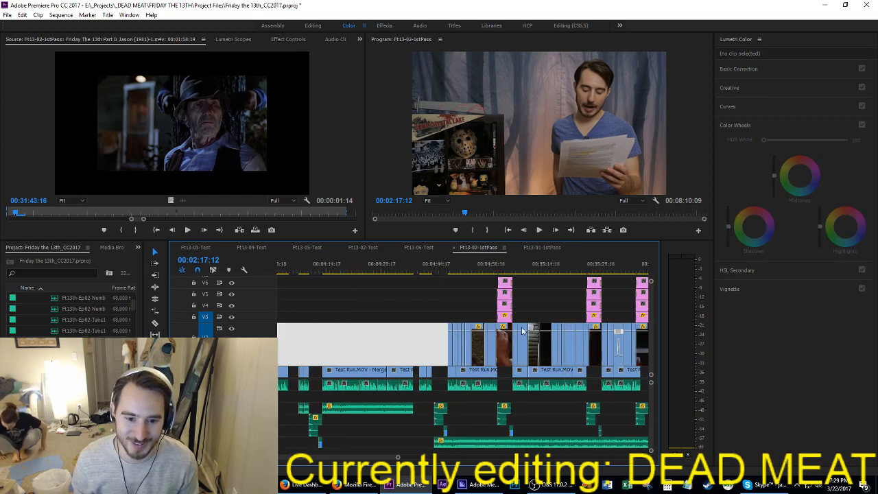
scroll(440, 306, "up", 6)
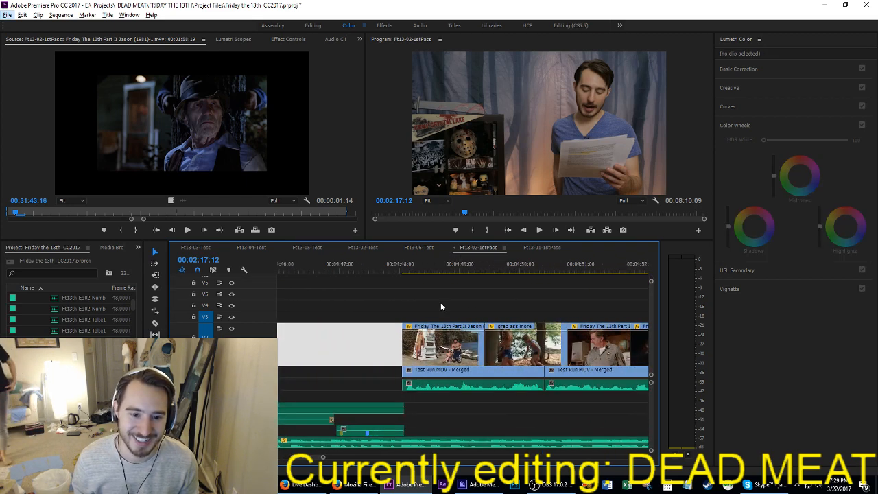
left_click_drag(403, 304, 612, 346)
key("Delete")
Step: Cut the two officer shots and the Police Officer kill-card graphics starting at about 00:04:59:00 out of the timeline
scroll(614, 354, "down", 3)
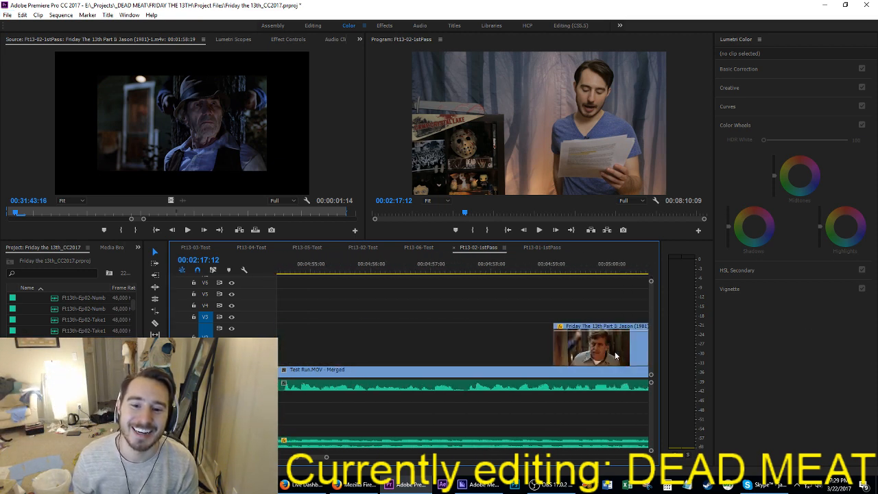
scroll(614, 351, "down", 4)
scroll(608, 337, "up", 3)
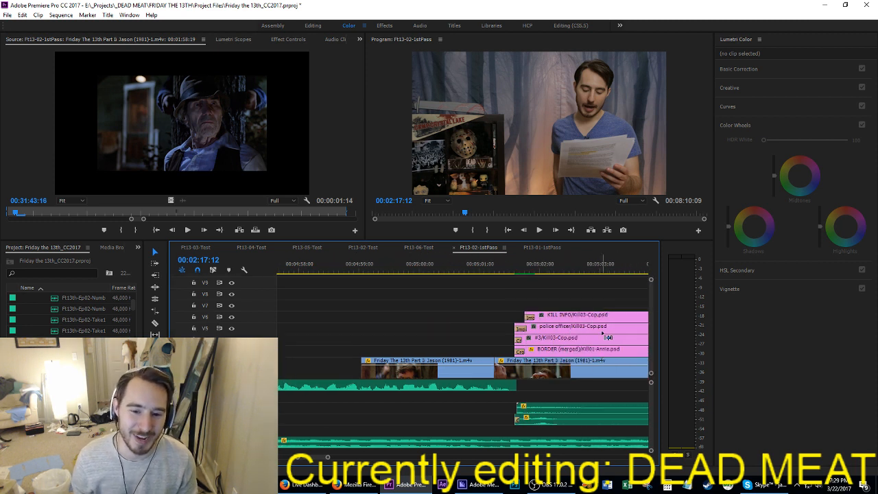
left_click_drag(412, 299, 586, 377)
key("Delete")
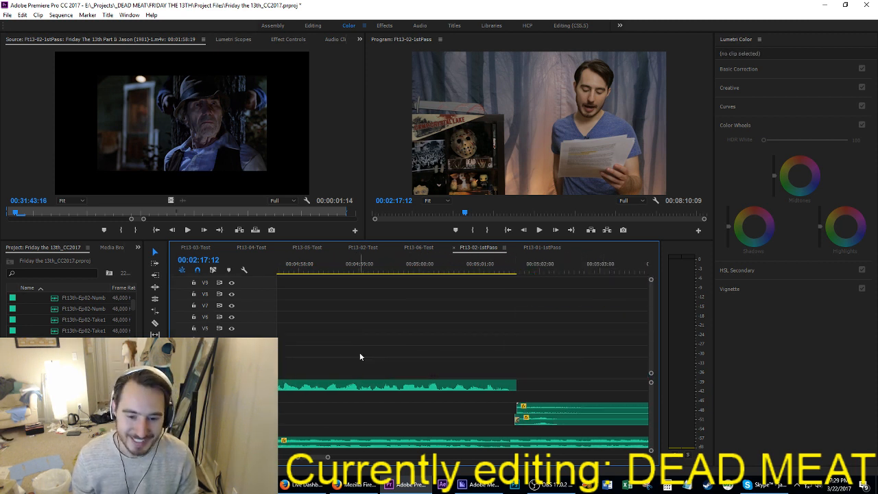
Step: Paste the cut officer shots and Police Officer kill-card graphics at 00:02:17:12, directly after the cabin shot
left_click(436, 266)
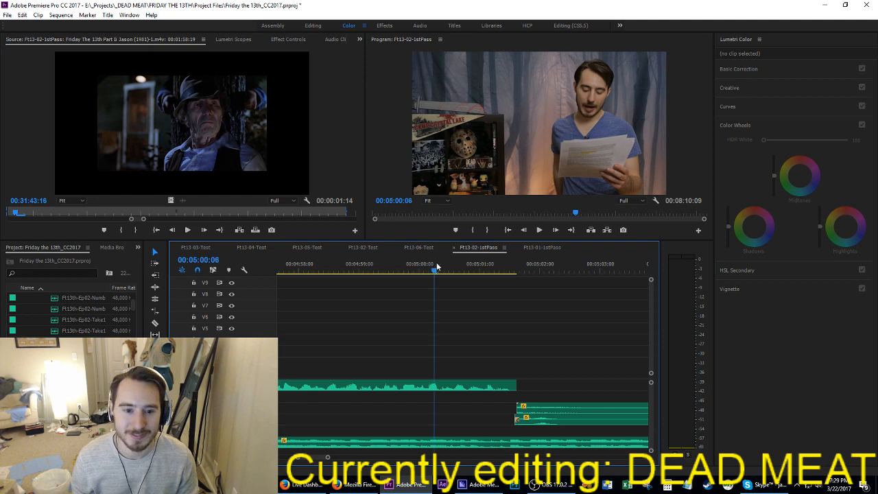
key("Up")
key("Up")
key("Up")
key("Up")
key("Up")
key("Up")
key("Up")
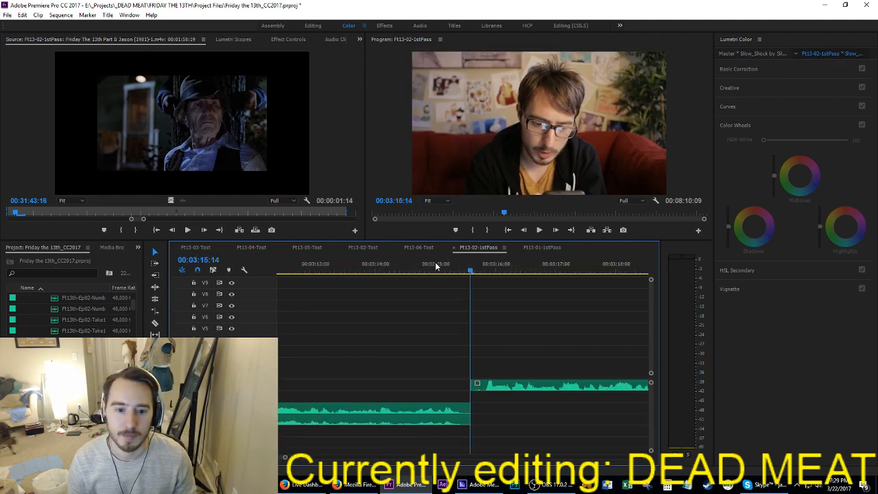
key("Up")
key("Up")
key("Up")
key("Up")
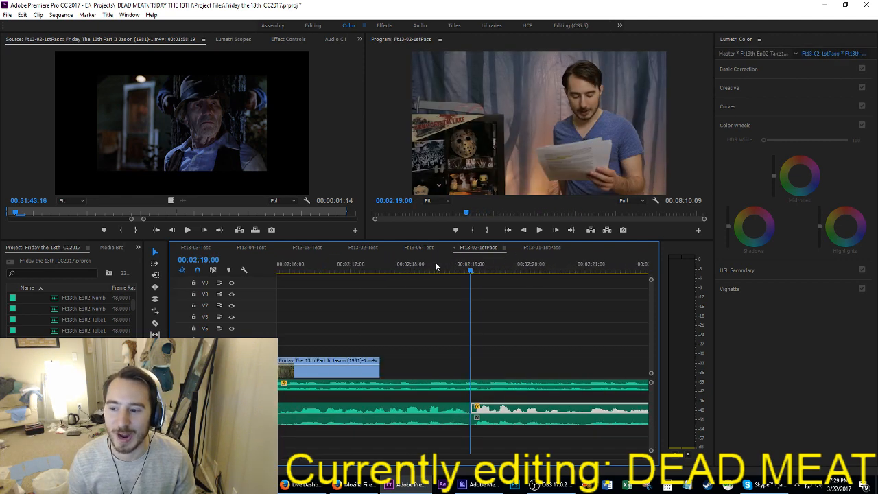
key("Down")
key("Down")
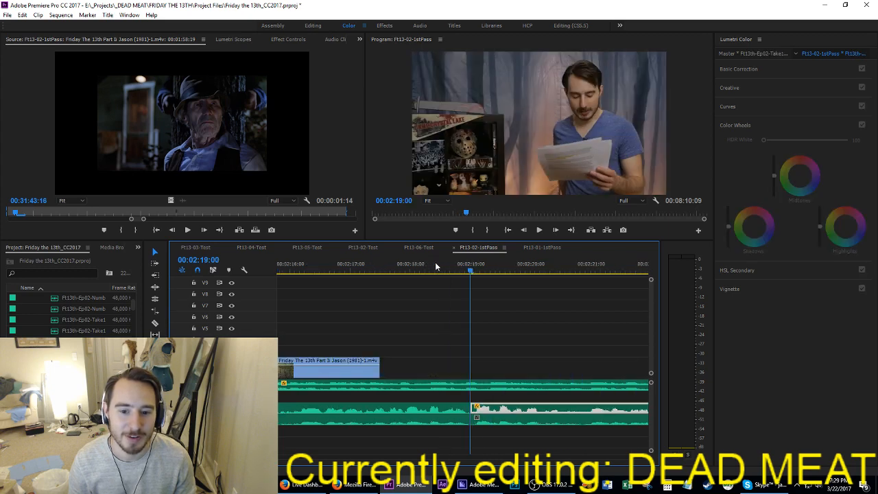
key("Down")
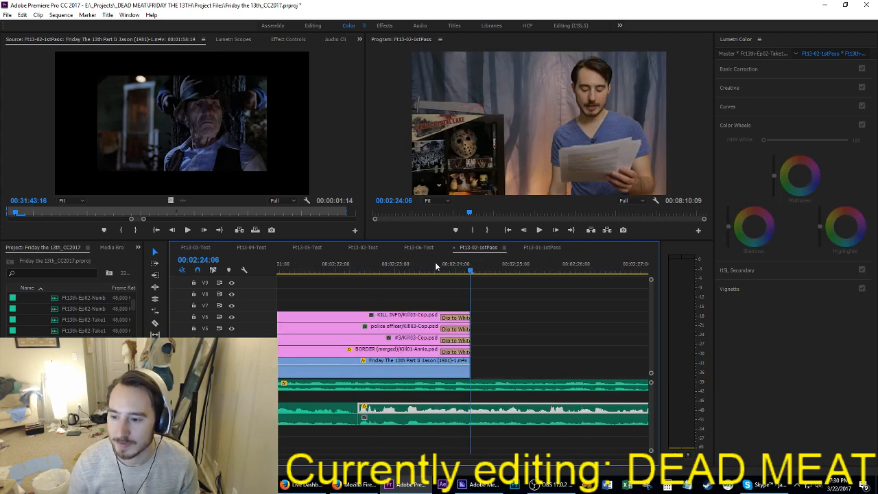
Step: Step the playhead back to the start of the pasted officer shots at 00:02:17:12 and save the project
key("Up")
key("ctrl+s")
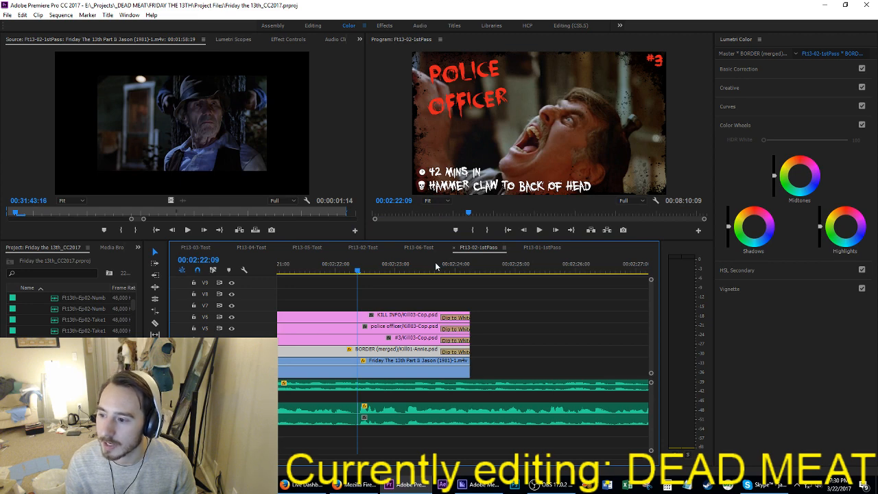
key("Up")
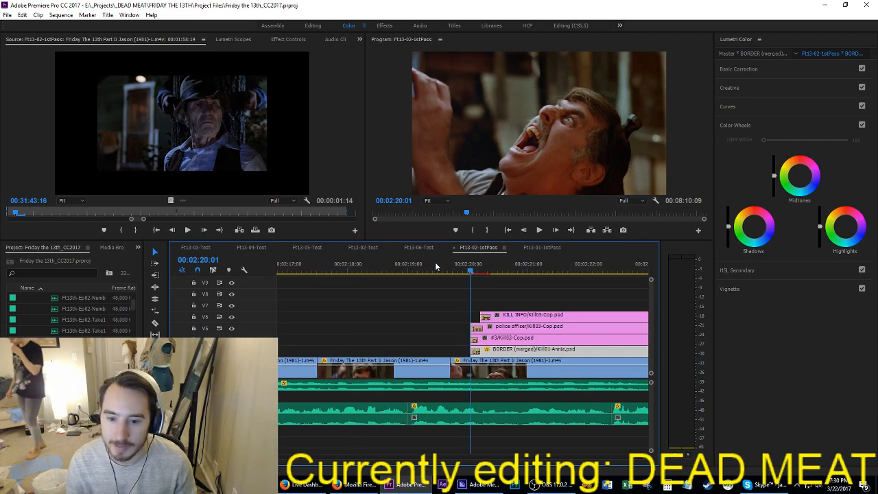
key("Up")
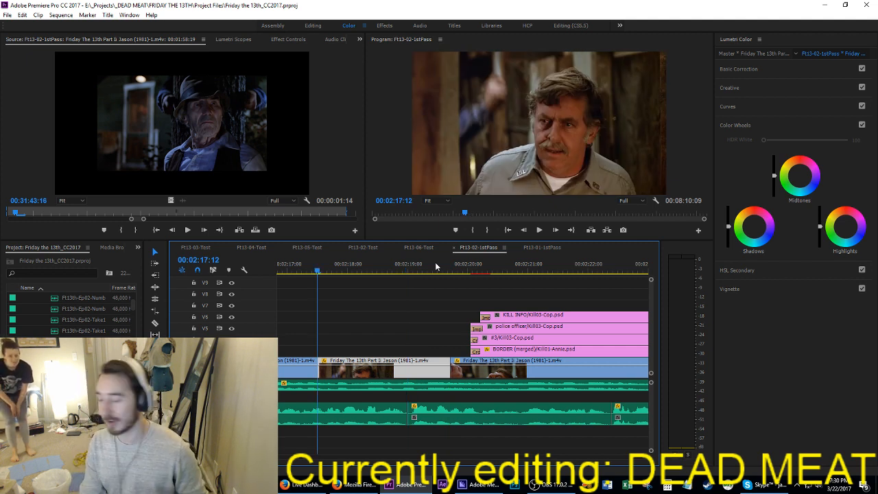
key("ctrl+s")
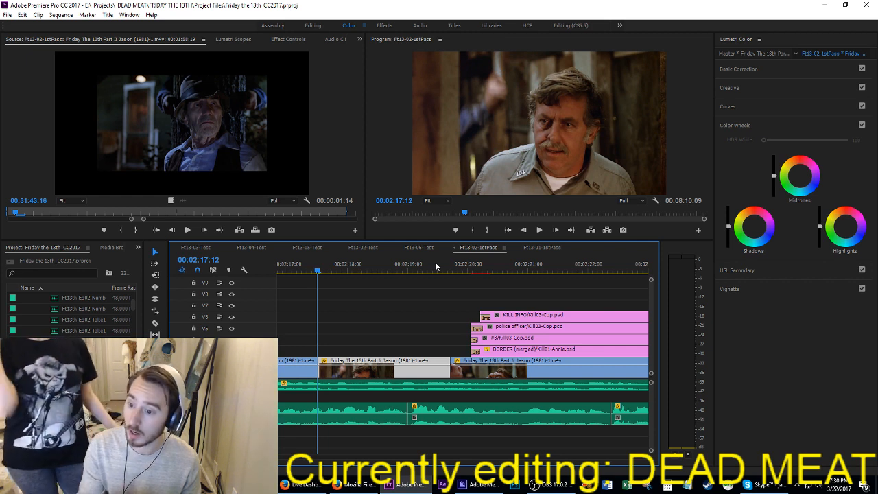
key("ctrl+s")
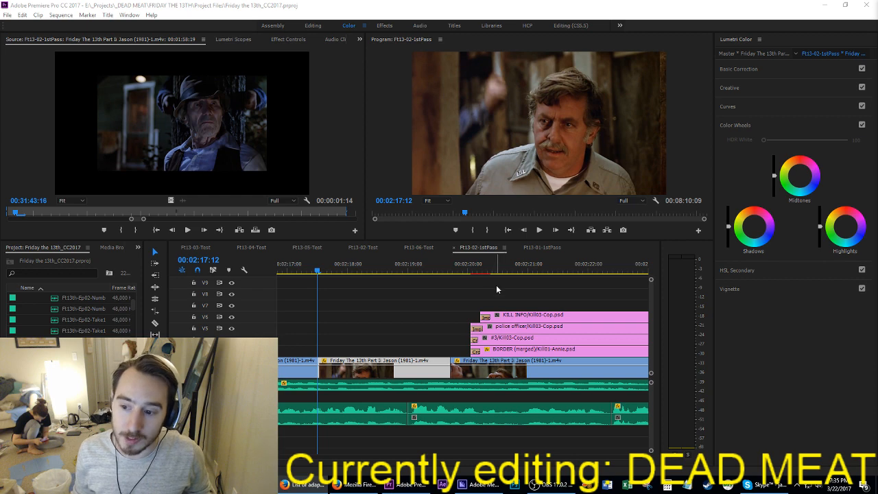
Step: Play the officer shots and move the scream shot with its kill-card graphics earlier, starting the shot at about 00:02:19:08
left_click(423, 305)
key("space")
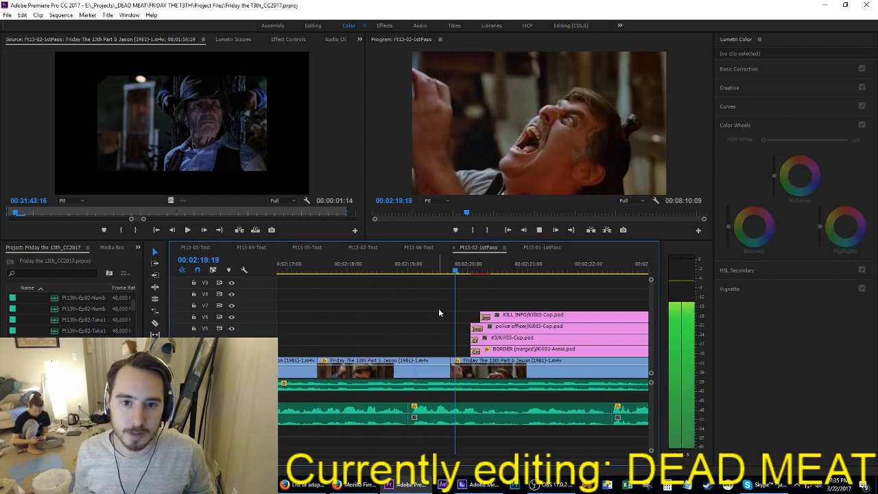
left_click_drag(410, 268, 334, 375)
left_click_drag(302, 273, 476, 380)
left_click(364, 268)
key("space")
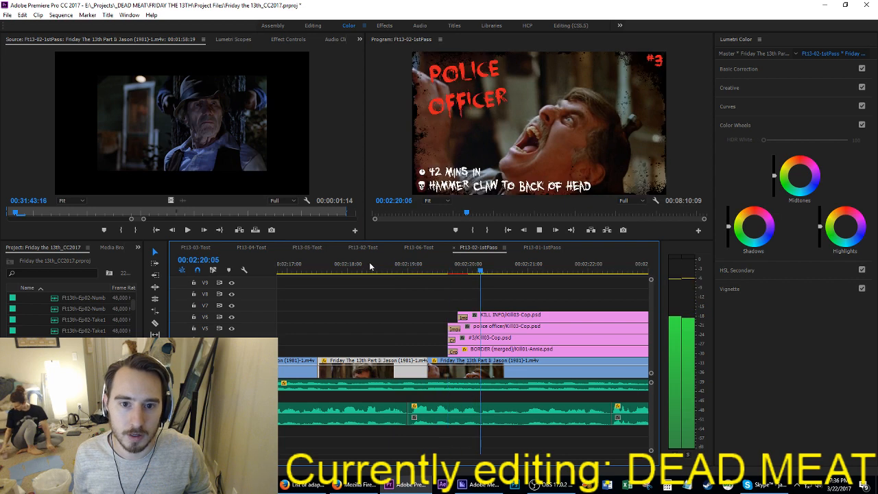
Step: Align the start of the kill-card graphics with the start of the officer's scream shot and save the project
key("space")
left_click_drag(430, 291, 428, 348)
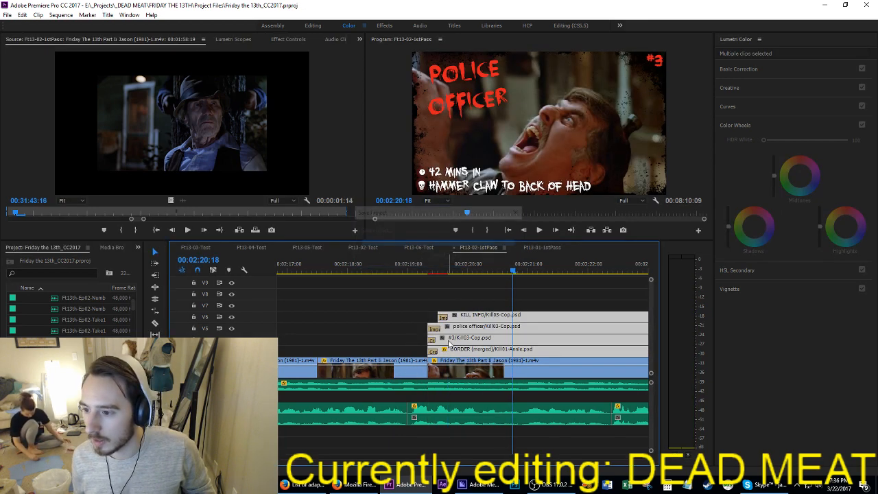
scroll(462, 346, "down", 2)
scroll(433, 351, "up", 6)
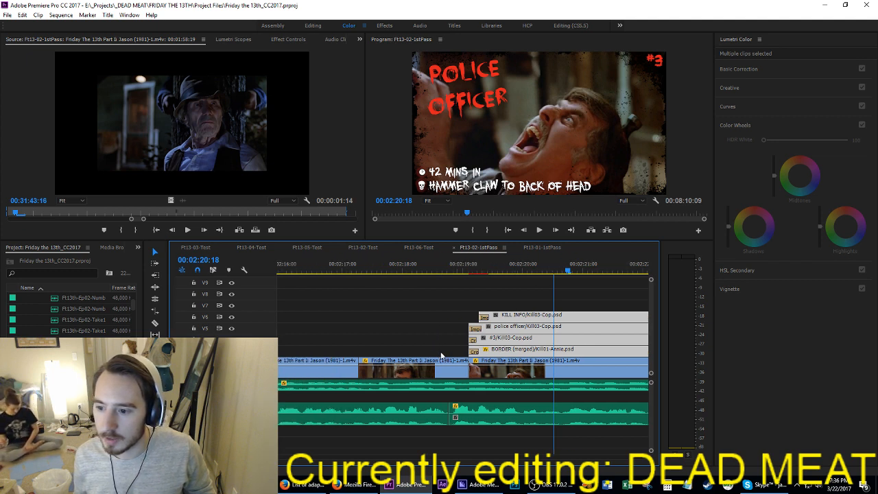
scroll(440, 355, "up", 4)
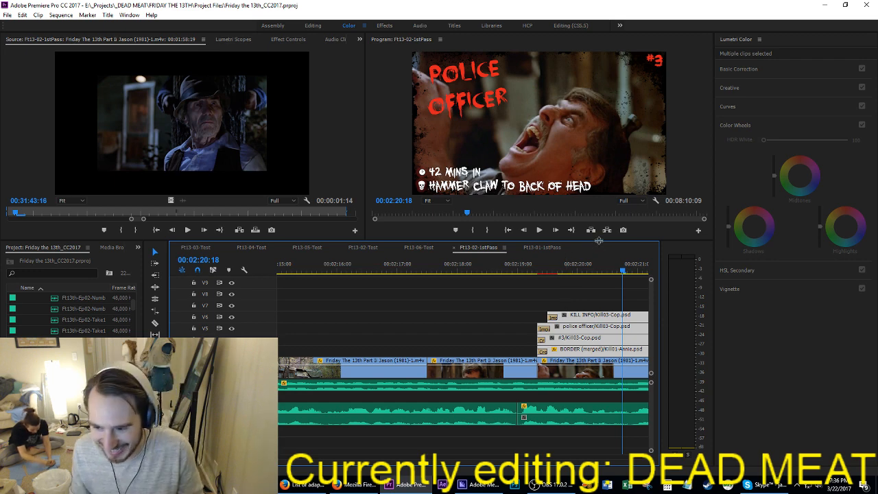
Step: Replay the officer shots and the Police Officer kill card up to 00:02:23:02 to check the timing against the narration
left_click(511, 269)
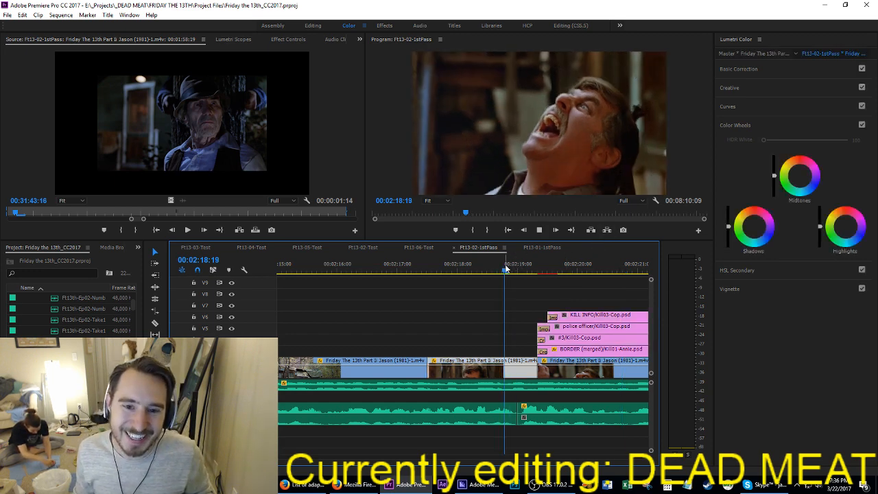
key("space")
key("space")
left_click_drag(515, 270, 587, 288)
scroll(584, 295, "down", 6)
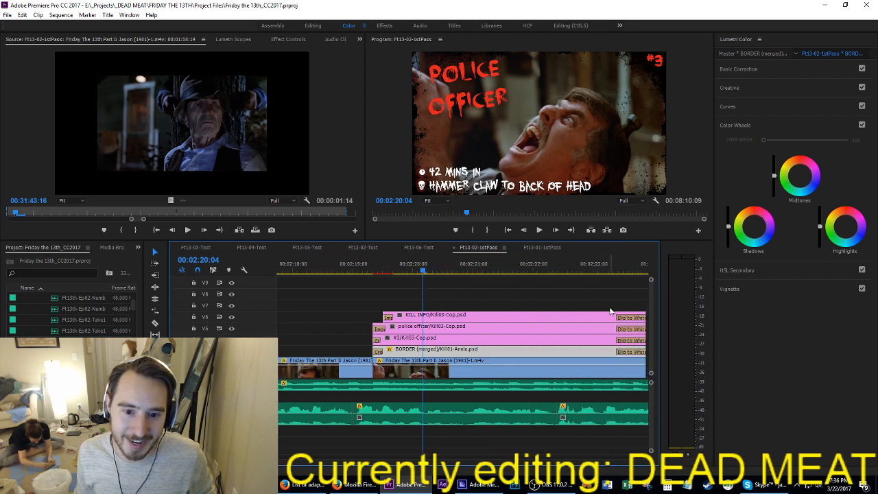
key("space")
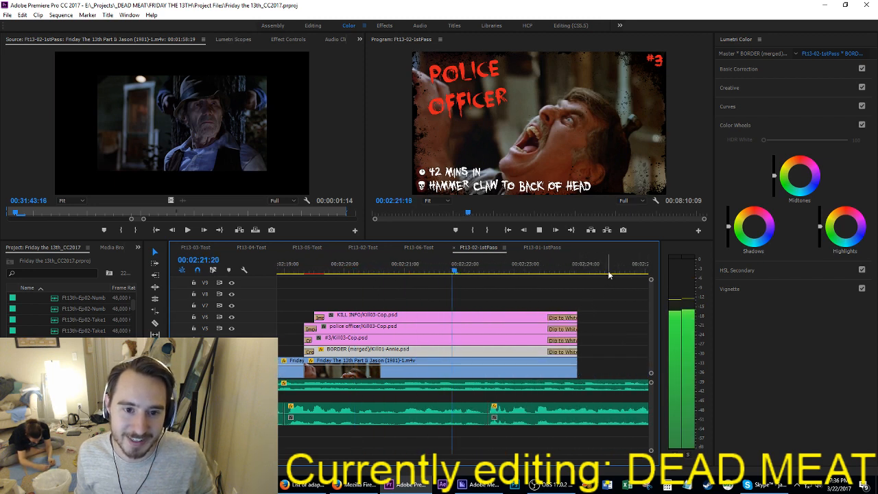
key("space")
Step: Shorten the kill-card graphics and scream shot together to end at about 00:02:22:18, and play on to 00:02:24:10
left_click_drag(614, 377, 573, 297)
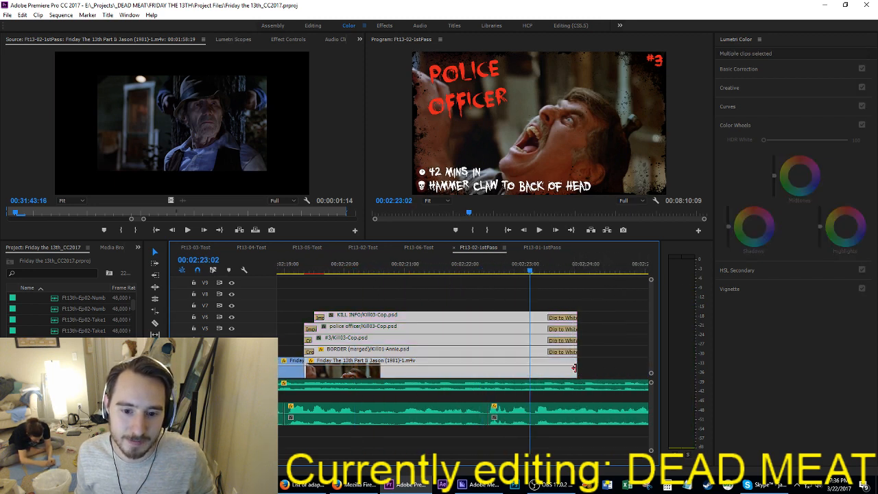
left_click_drag(575, 373, 507, 372)
key("space")
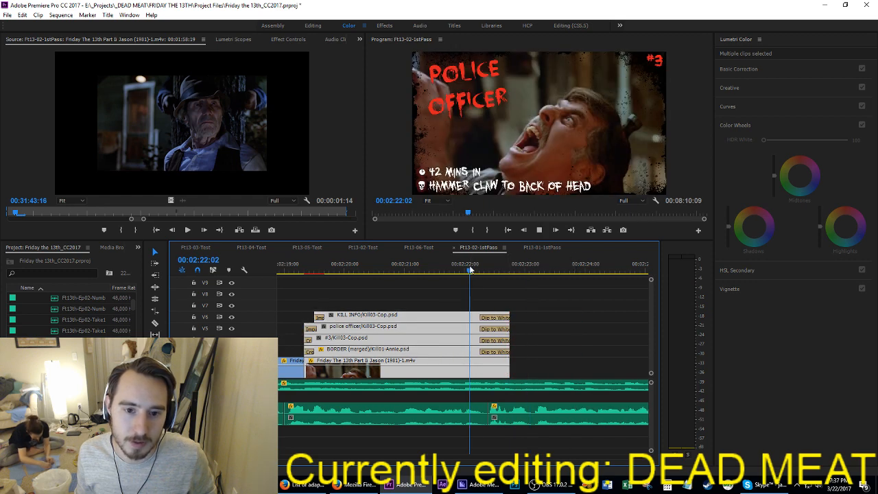
key("space")
scroll(541, 341, "down", 4)
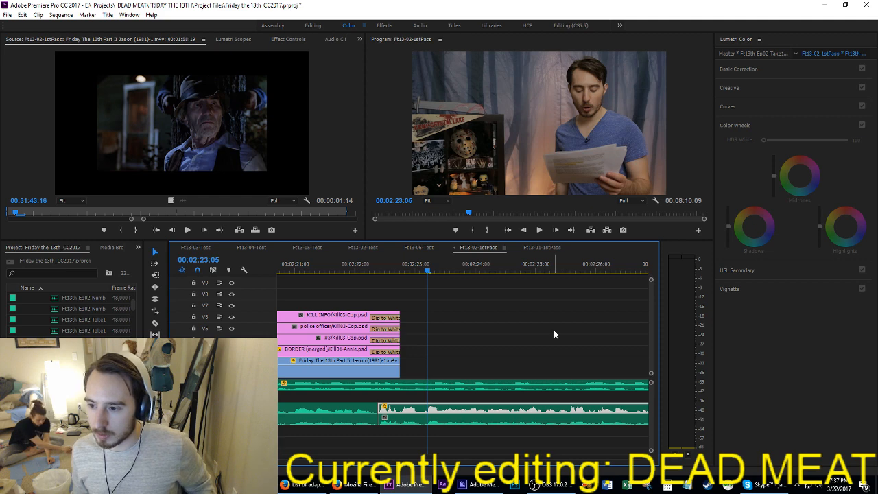
scroll(553, 329, "down", 3)
key("space")
key("space")
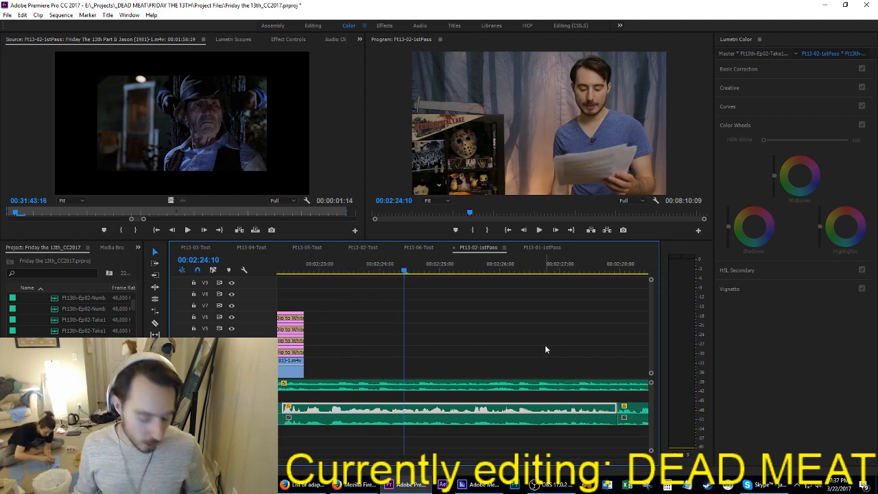
Step: Locate the film shots following the Police Officer kill further along the sequence and play them from about 00:05:06:05
scroll(552, 347, "down", 3)
scroll(558, 347, "down", 5)
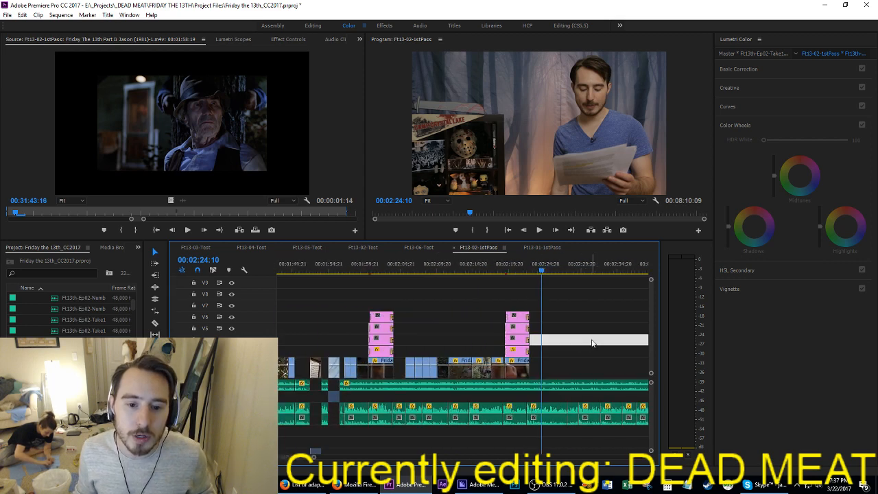
scroll(582, 347, "down", 3)
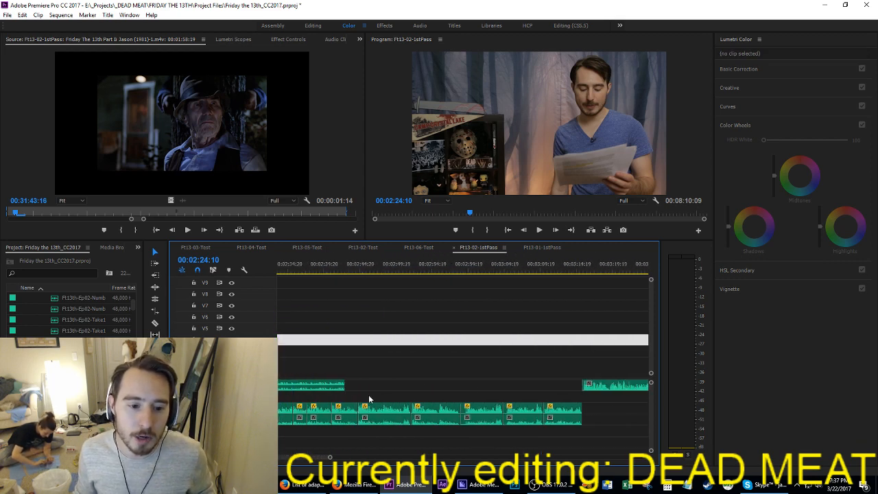
left_click_drag(345, 384, 581, 384)
scroll(463, 368, "down", 5)
left_click(518, 351)
scroll(522, 351, "down", 4)
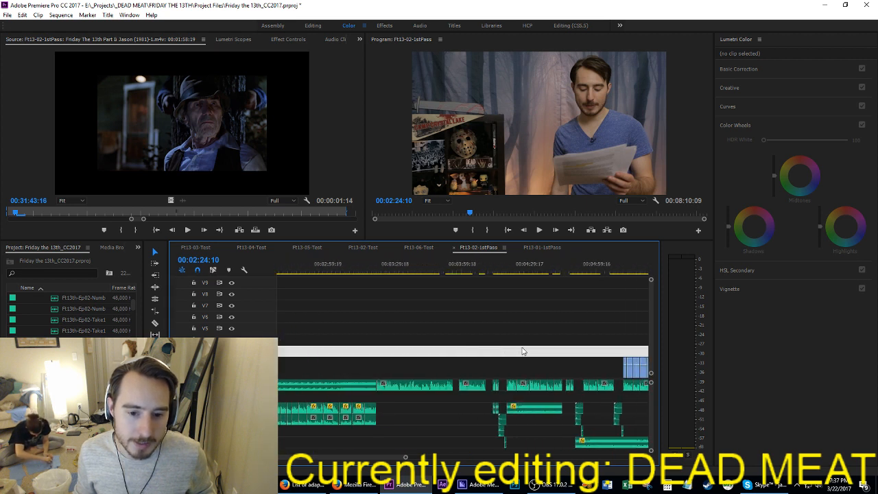
scroll(522, 351, "down", 4)
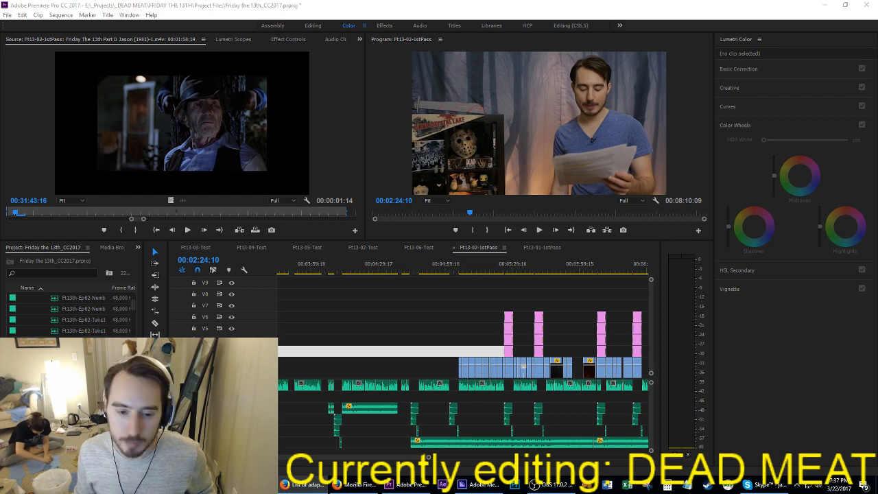
left_click(476, 267)
key("space")
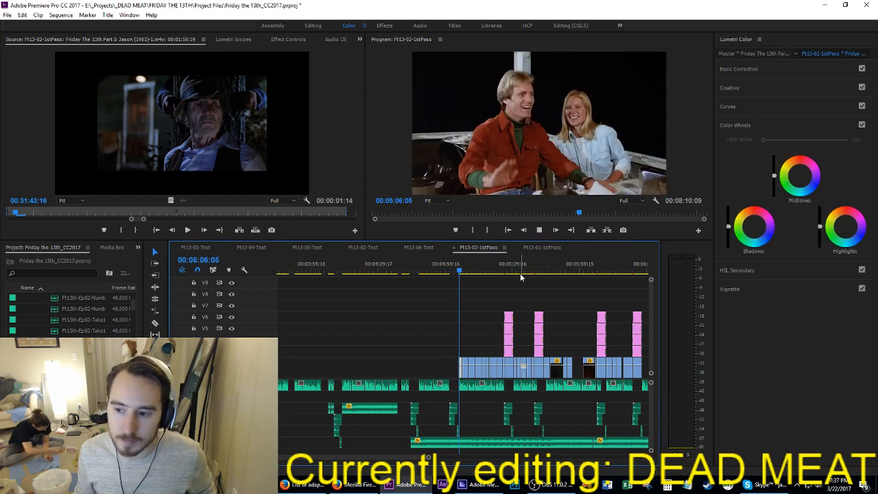
scroll(554, 317, "up", 2)
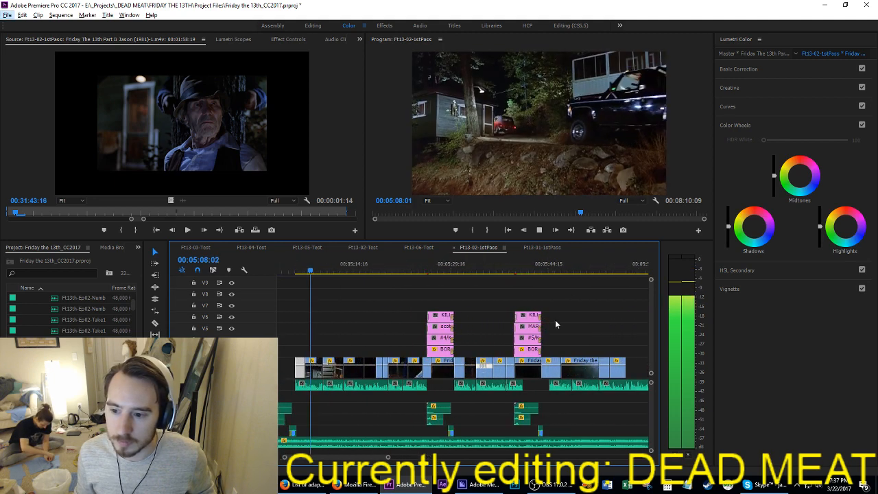
left_click(401, 341)
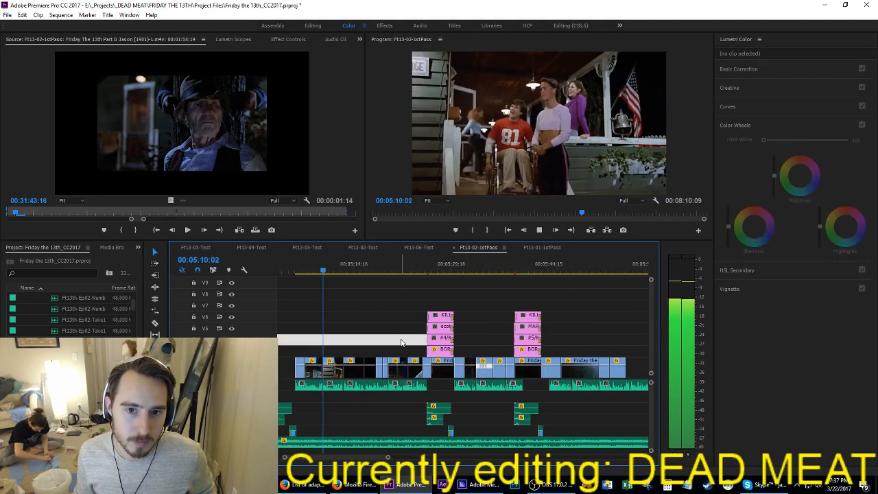
scroll(432, 342, "up", 4)
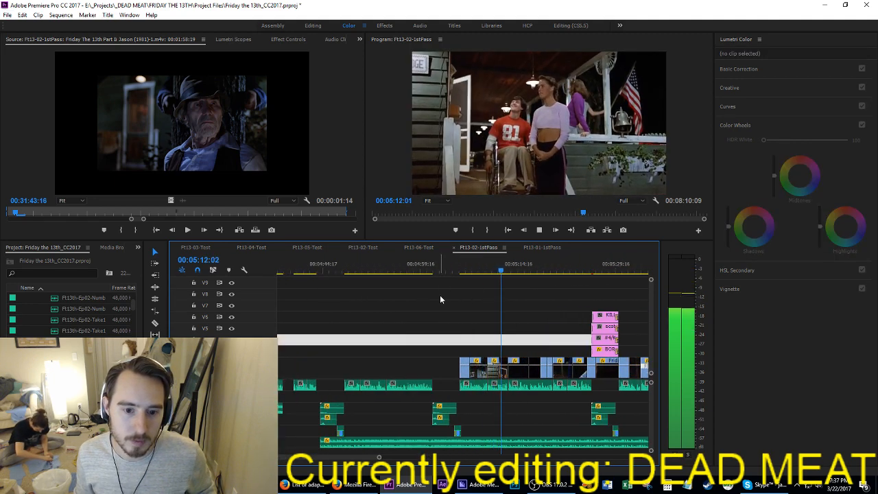
Step: Stop the playback and cut the run of film shots from about 00:05:06 to 00:05:23:02 out of the sequence
left_click_drag(439, 312, 524, 369)
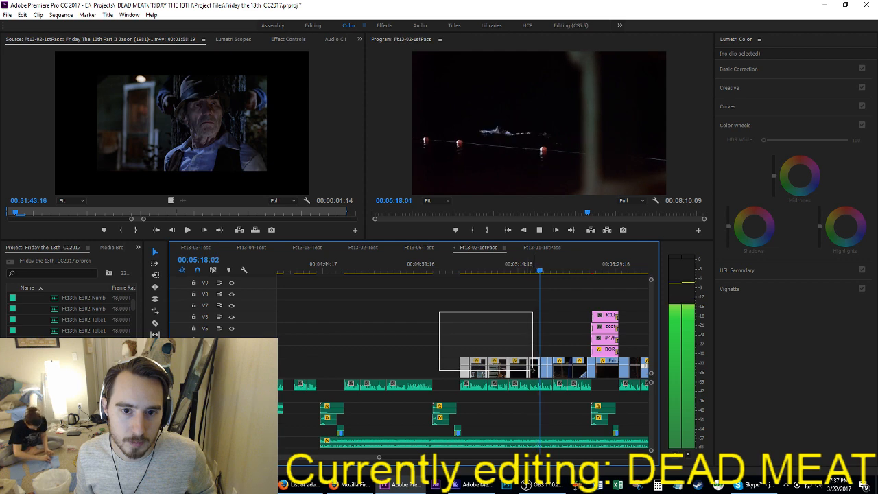
left_click_drag(538, 370, 557, 368)
key("space")
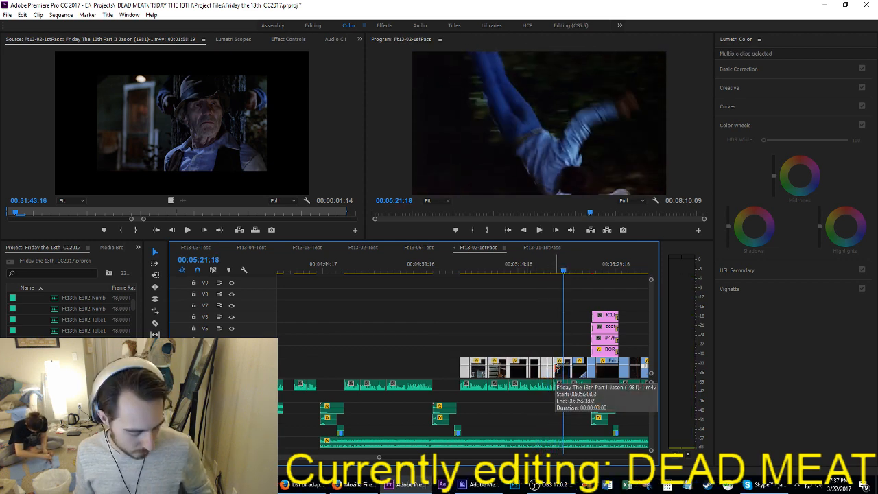
key("Delete")
Step: Paste the cut film shots directly after the Police Officer kill card, starting at 00:02:22:18
scroll(531, 375, "up", 10)
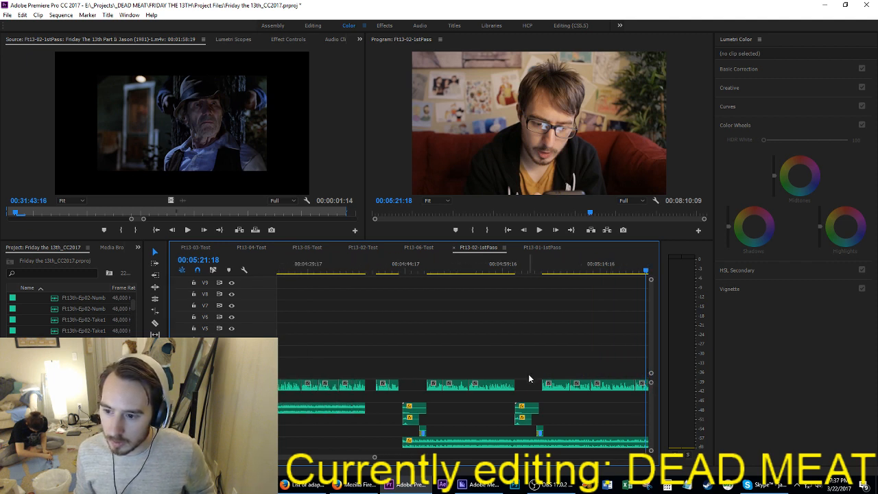
scroll(534, 373, "up", 8)
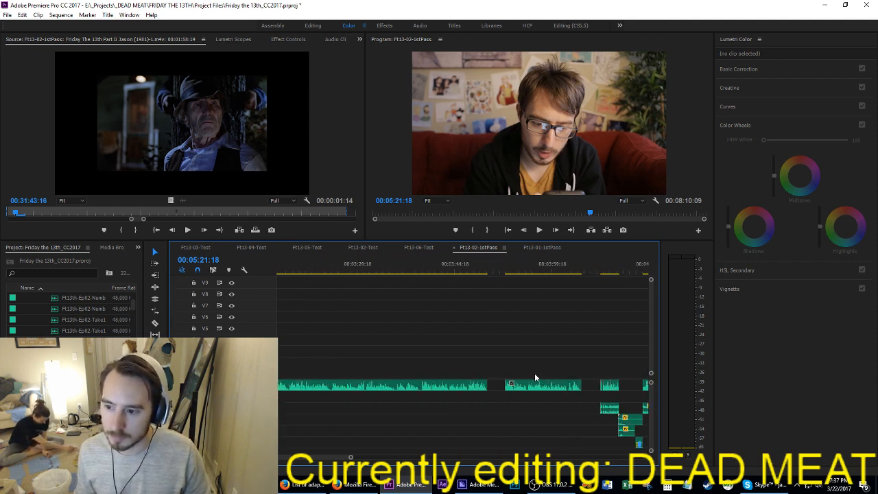
scroll(548, 357, "up", 3)
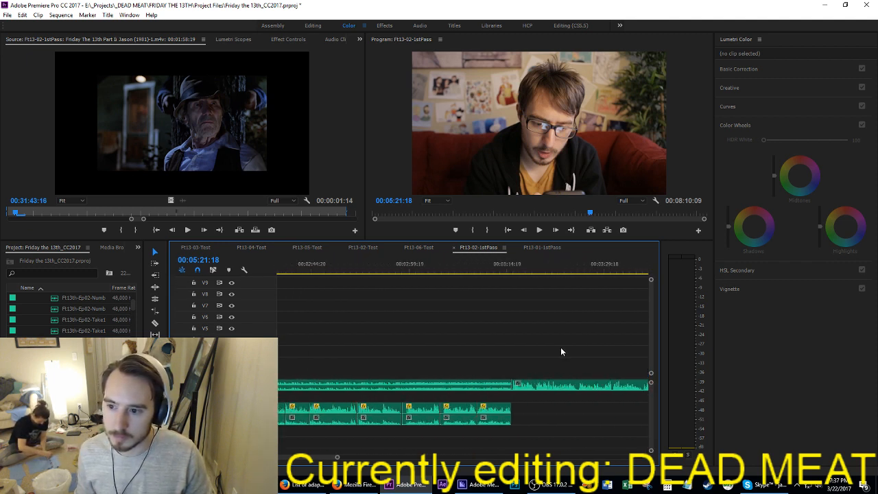
left_click(383, 271)
key("Up")
key("Up")
key("Up")
key("Up")
key("Up")
key("Up")
key("Up")
key("Up")
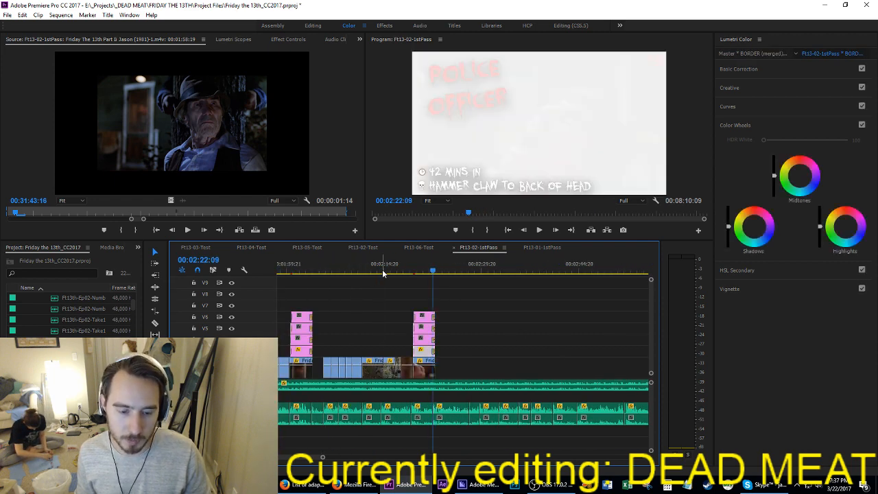
key("Down")
scroll(469, 348, "up", 2)
scroll(465, 348, "up", 4)
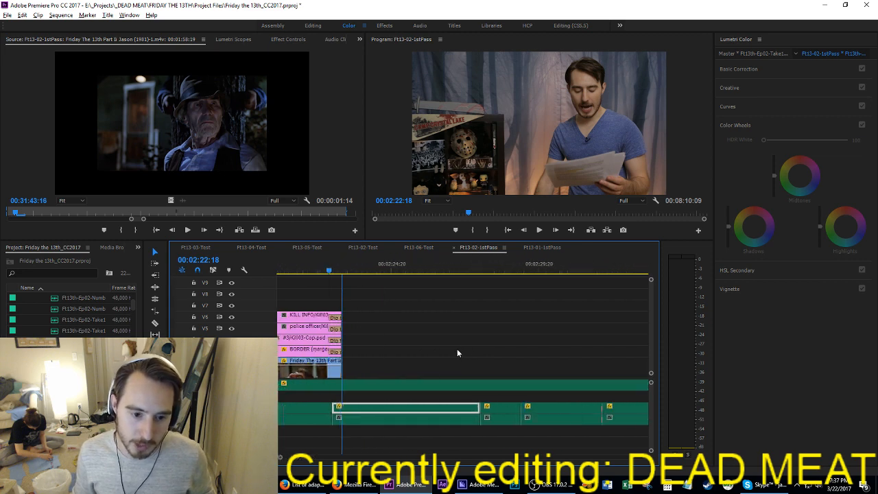
left_click(423, 350)
key("ctrl+v")
scroll(373, 347, "up", 2)
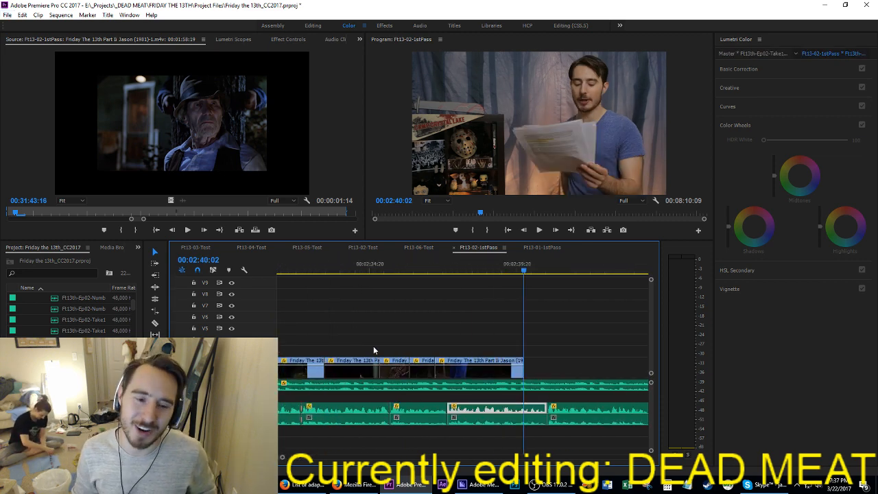
Step: Step back through the pasted shots to 00:02:22:18 and play the first one up to 00:02:23:13
key("Up")
key("Up")
key("Up")
key("Up")
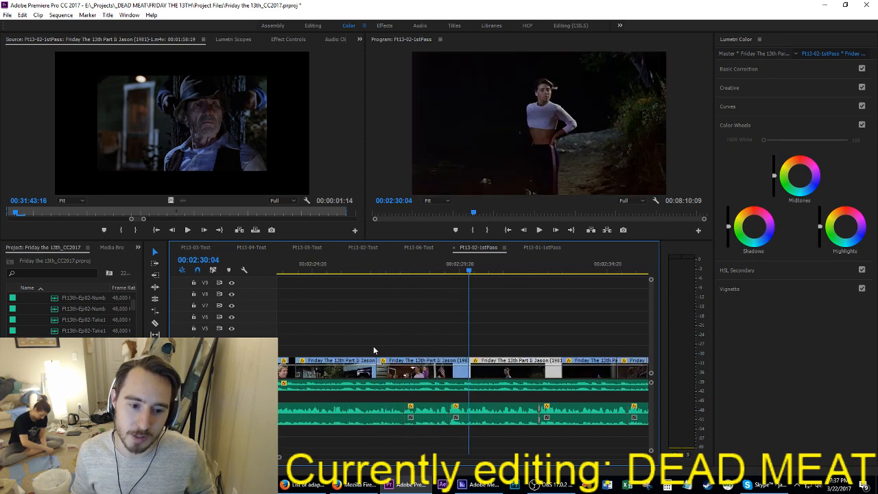
key("Up")
key("Up")
key("Up")
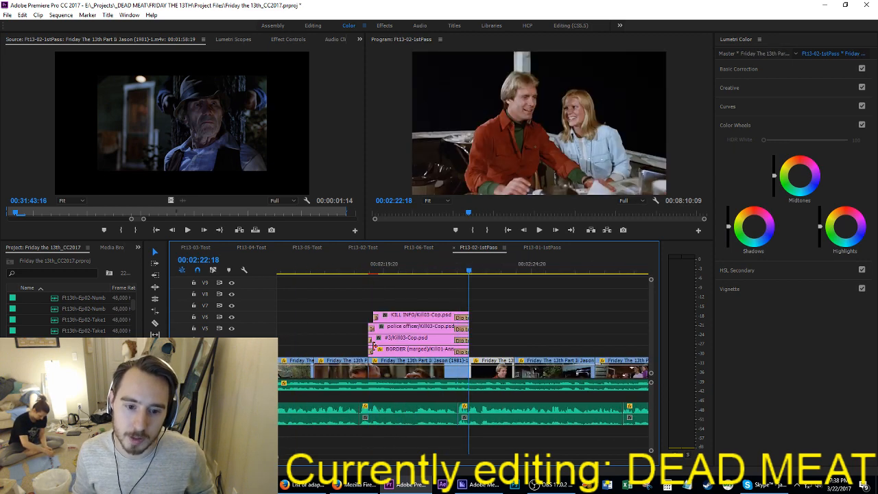
key("space")
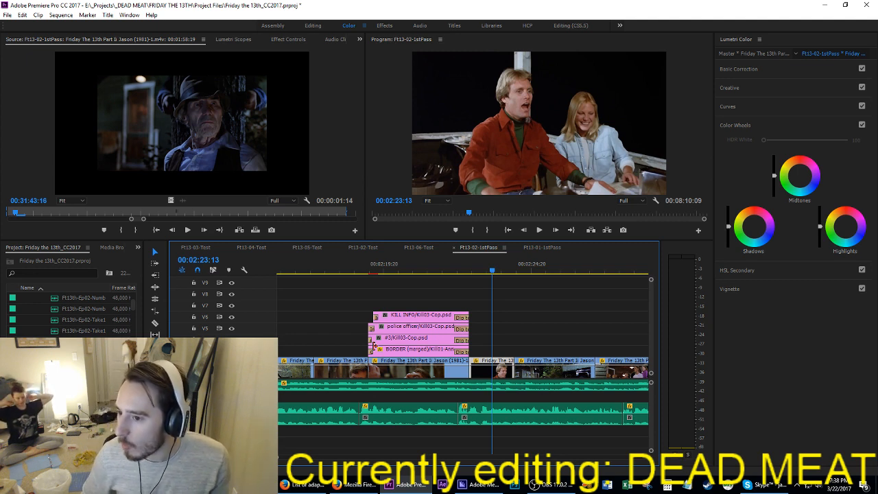
Step: Return to the start of the officer's scream shot at 00:02:19:08 and save the project
key("ctrl+z")
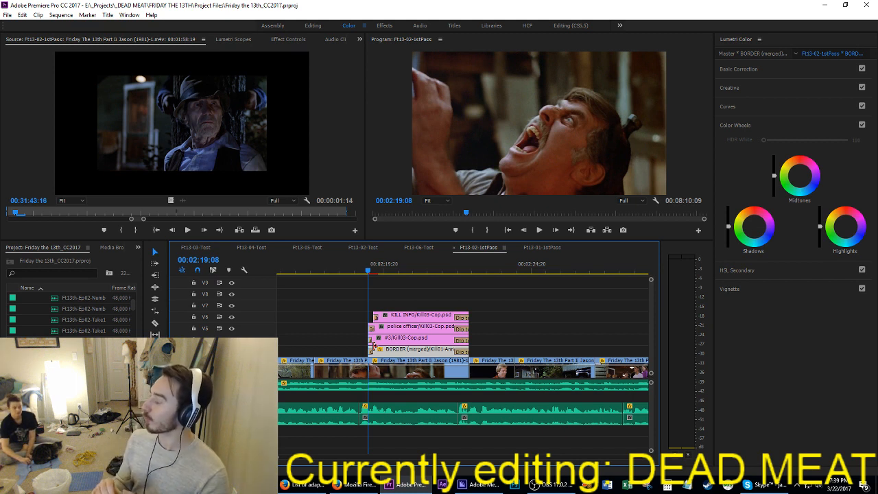
key("ctrl+s")
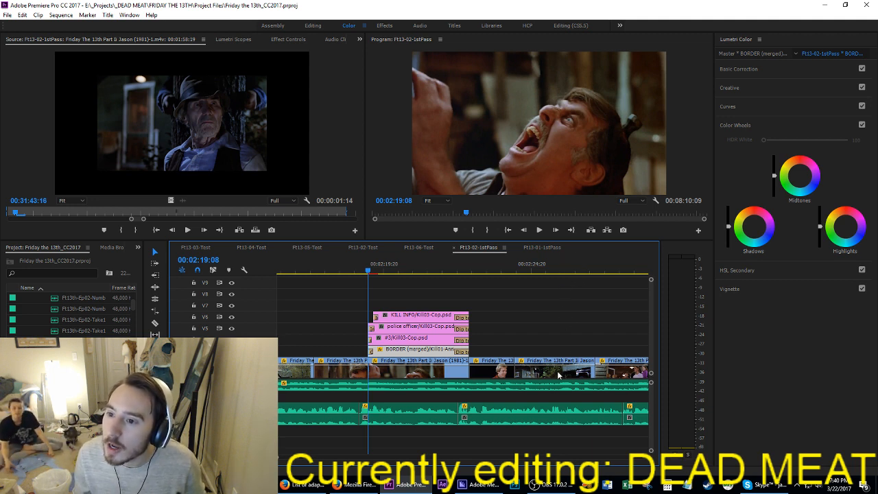
scroll(527, 371, "down", 2)
scroll(531, 367, "up", 5)
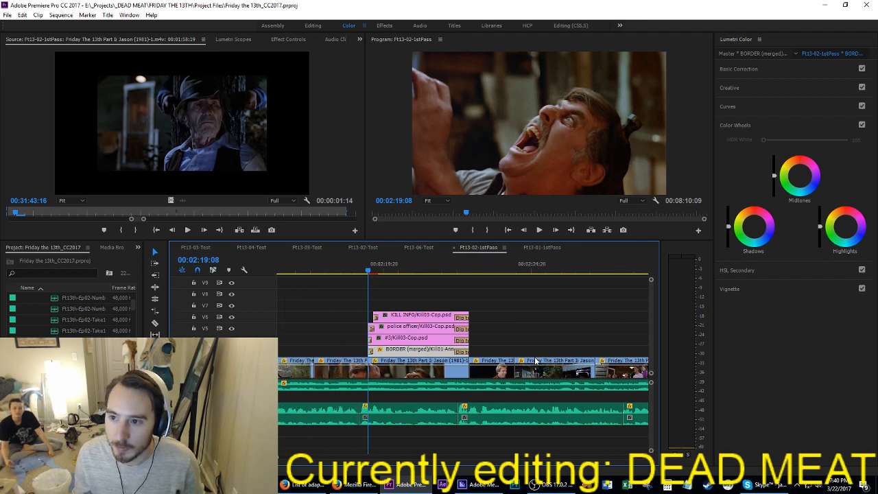
key("ctrl+s")
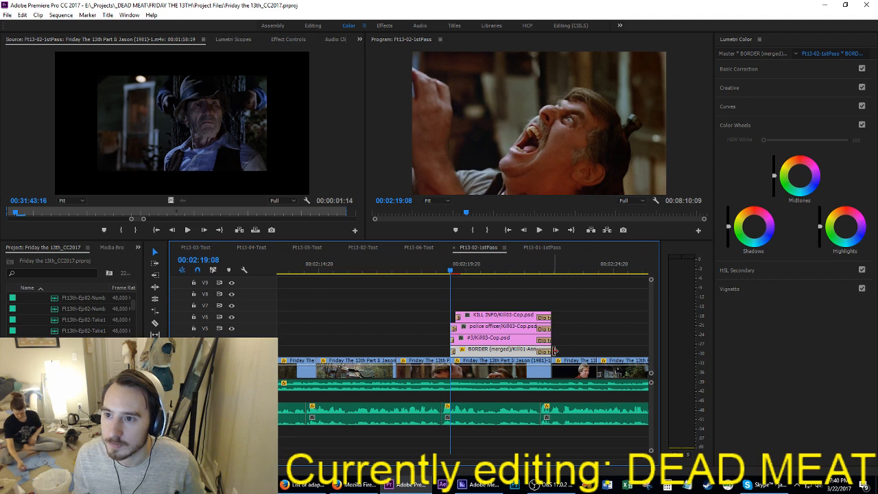
Step: Play from the kill card to 00:02:30:08, then replay the restaurant and truck shots up to 00:02:25:16 against the narration
key("space")
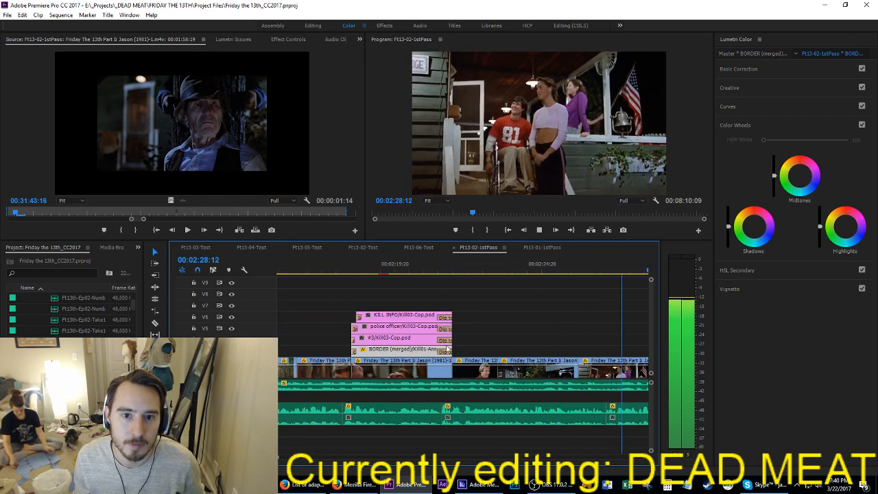
key("space")
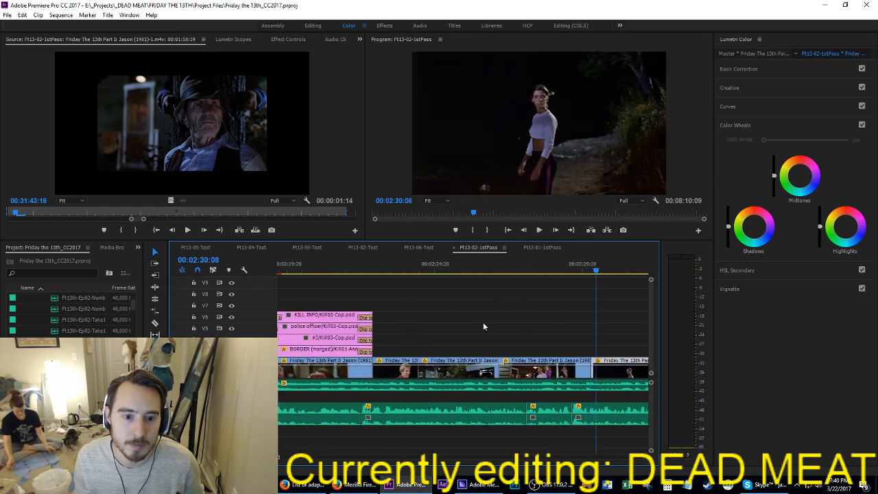
left_click(394, 273)
key("space")
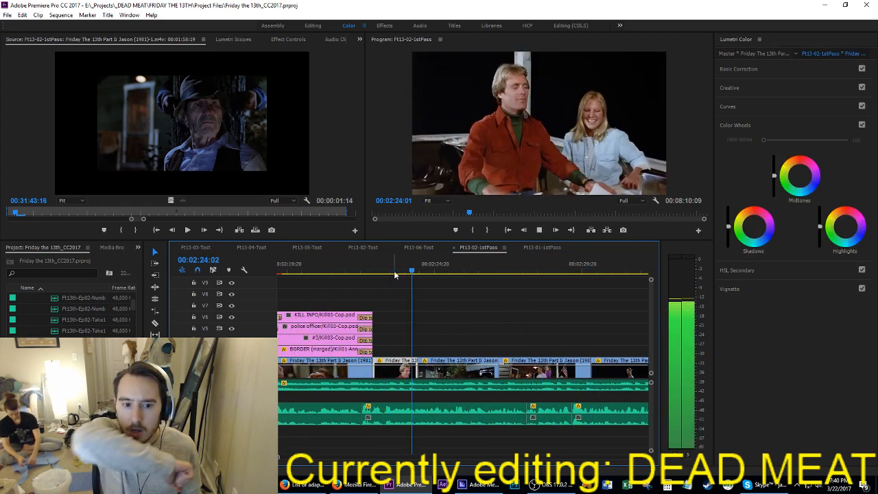
key("space")
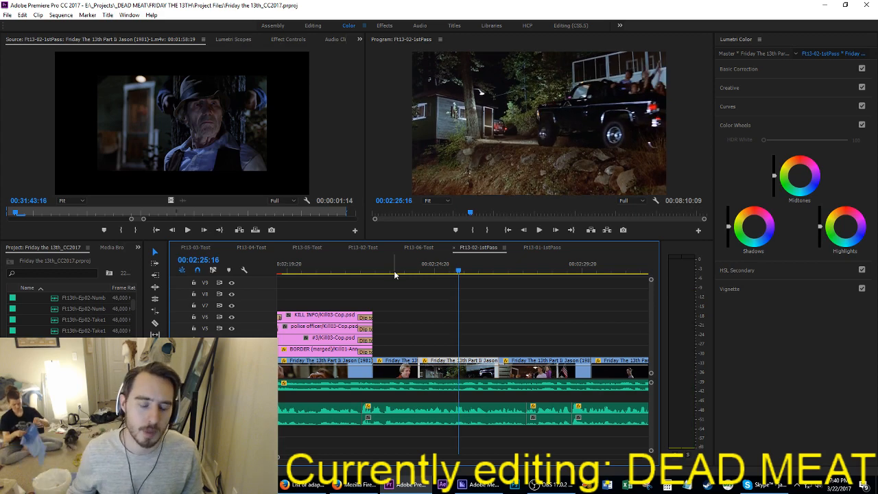
Step: Open the Friday the 13th Part 2 [1981] source film and scrub to the restaurant table scene at 00:43:00:16
left_click(235, 159)
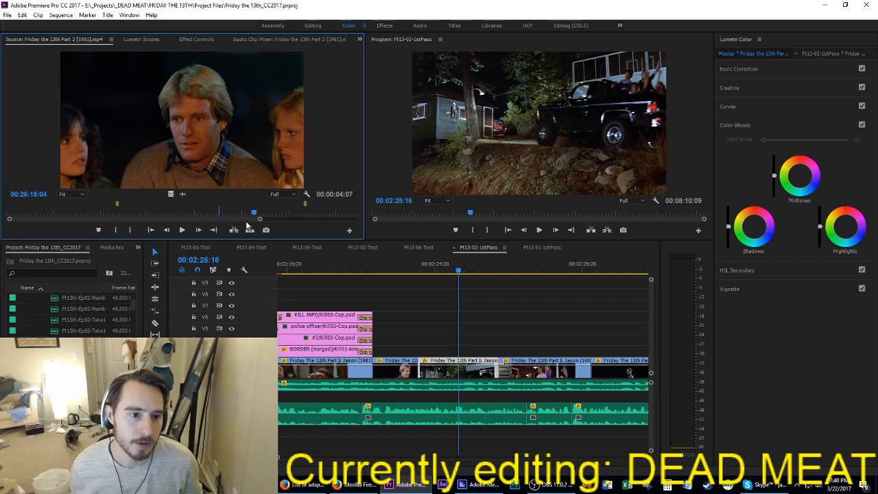
left_click_drag(247, 220, 270, 220)
left_click_drag(215, 213, 271, 213)
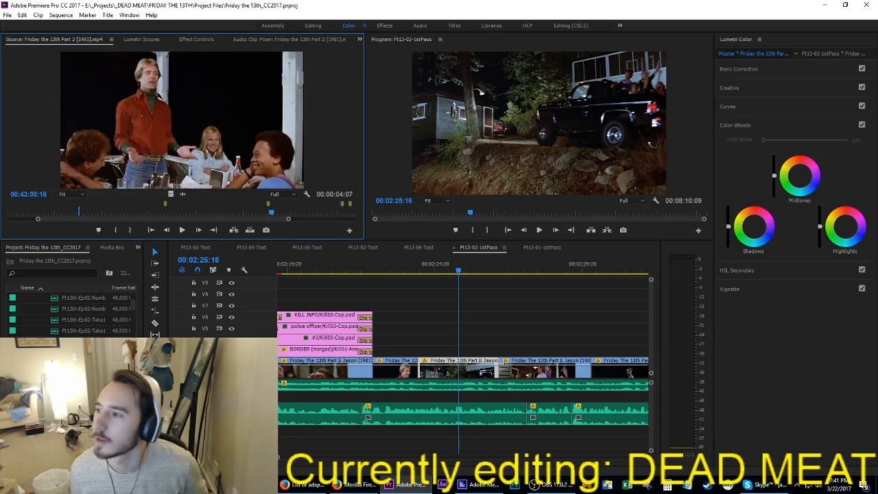
Step: Open the Friday the 13th (1980) UNCUT source film and scrub back to the dock rescue scene at 00:24:55:04
left_click(247, 118)
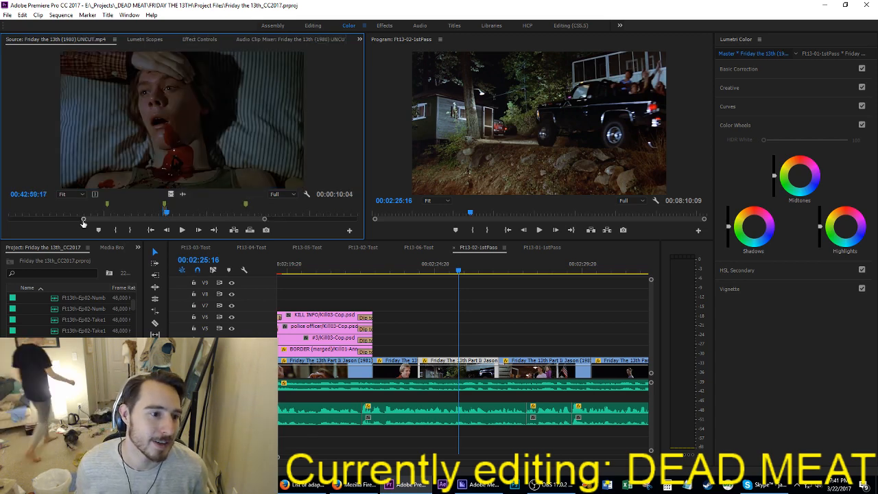
left_click(60, 214)
left_click_drag(61, 215, 103, 219)
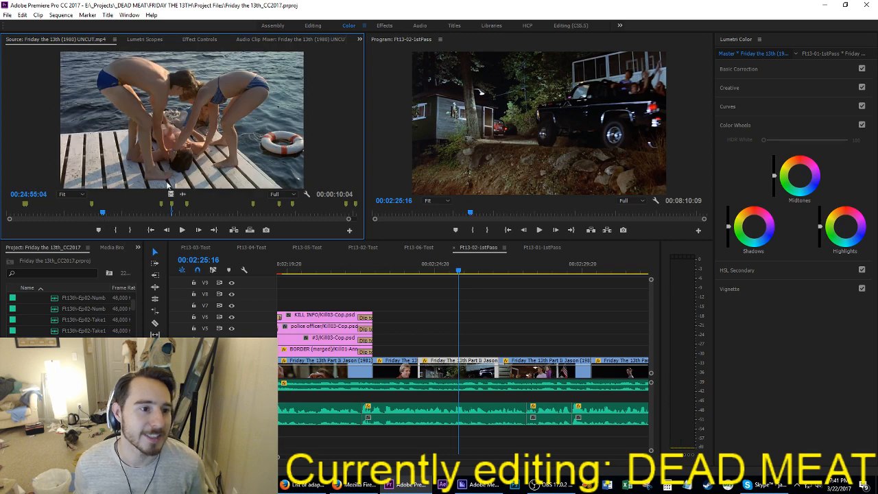
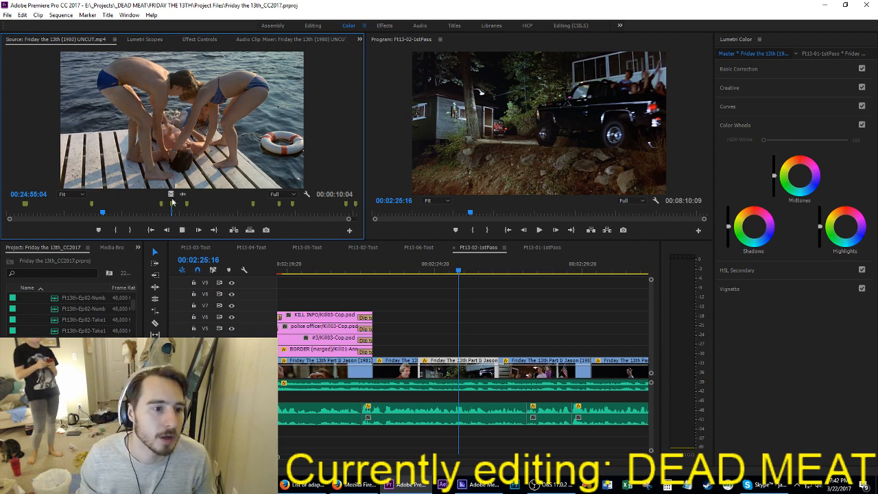
Step: Bring up the matching Part 2 source film and review it from the restaurant table scene to the truck departure at 00:44:00:12
key("space")
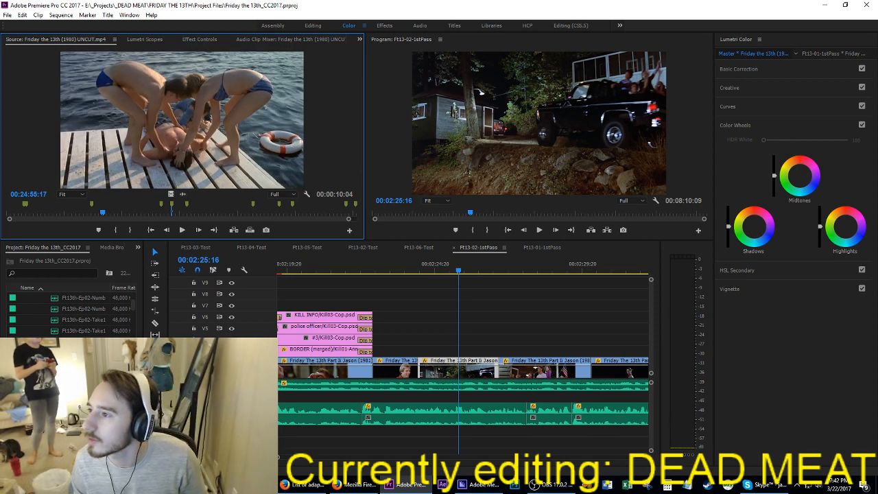
key("f")
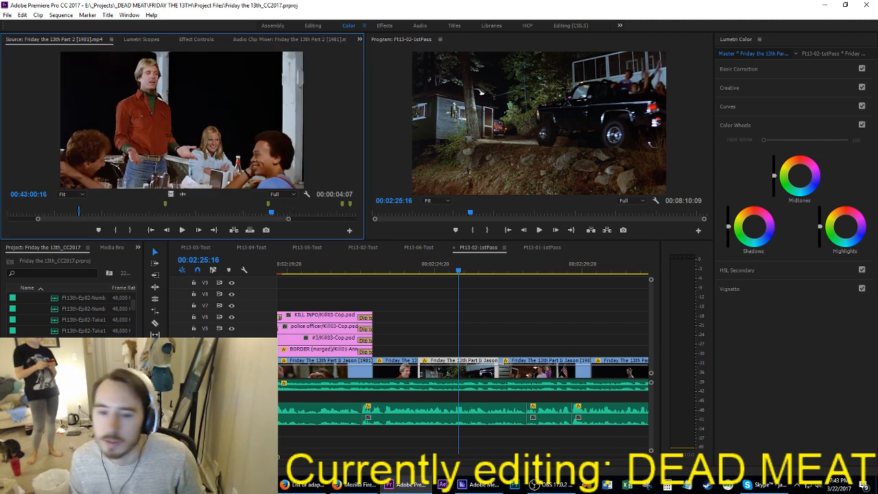
key("space")
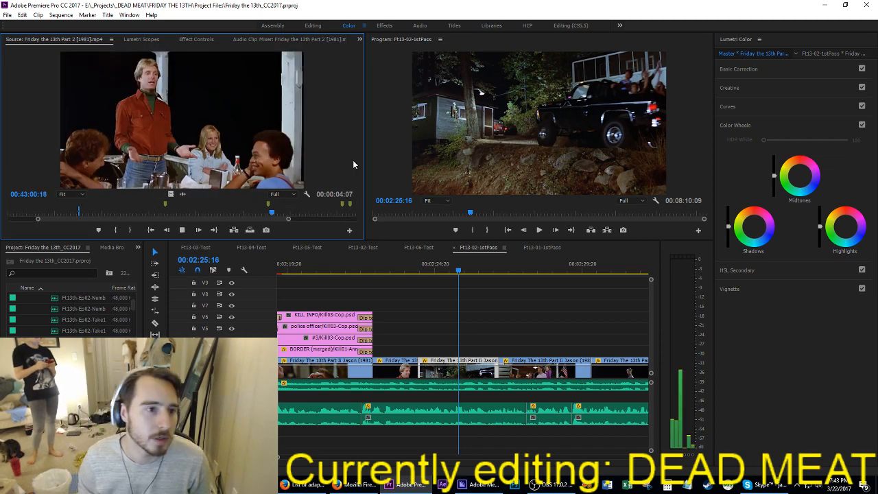
left_click(273, 213)
left_click_drag(275, 213, 276, 214)
key("l")
key("l")
key("l")
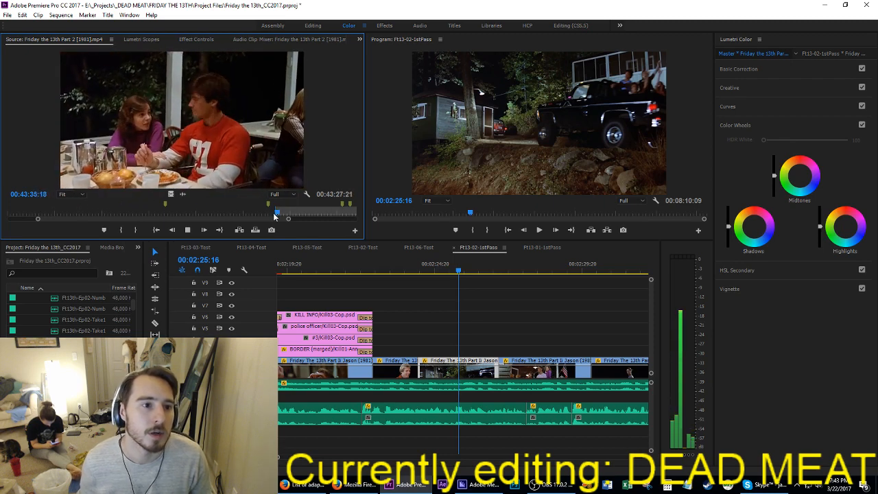
key("k")
key("l")
key("l")
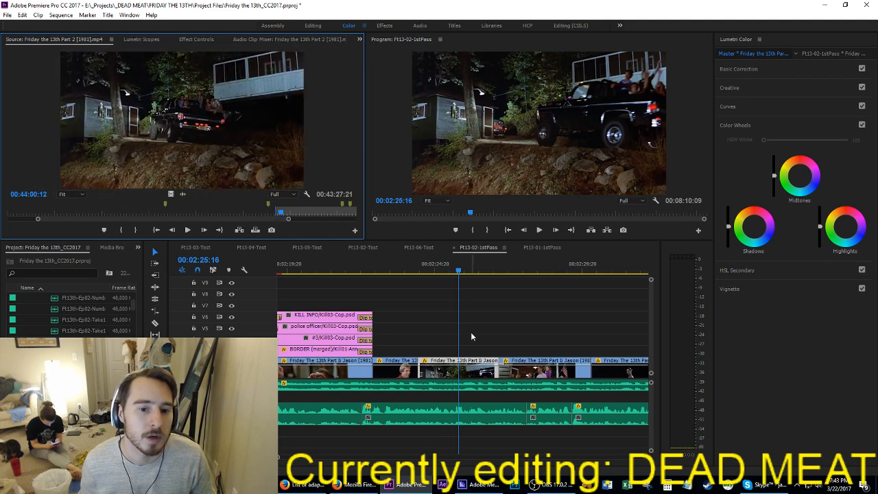
Step: Shift every film clip from the truck shot onward later in the sequence and extend the end of the restaurant shot into the gap
left_click(404, 271)
left_click_drag(406, 272, 414, 273)
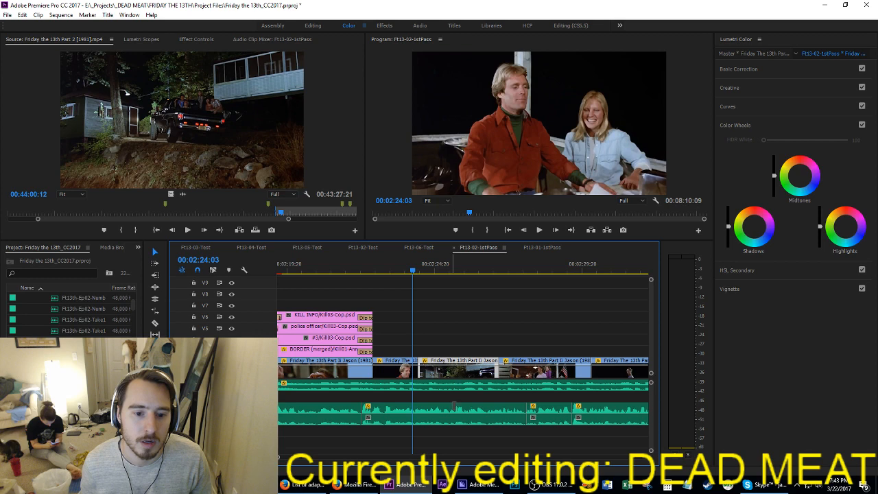
scroll(455, 349, "down", 4)
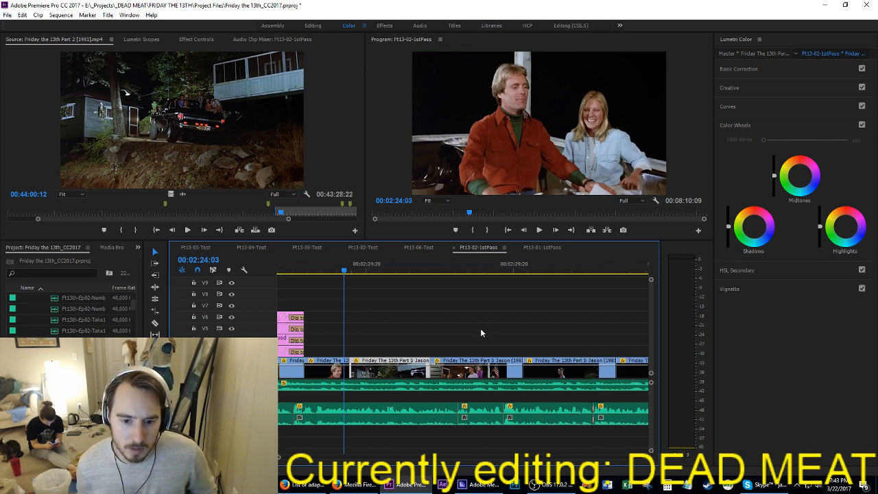
left_click_drag(347, 340, 631, 375)
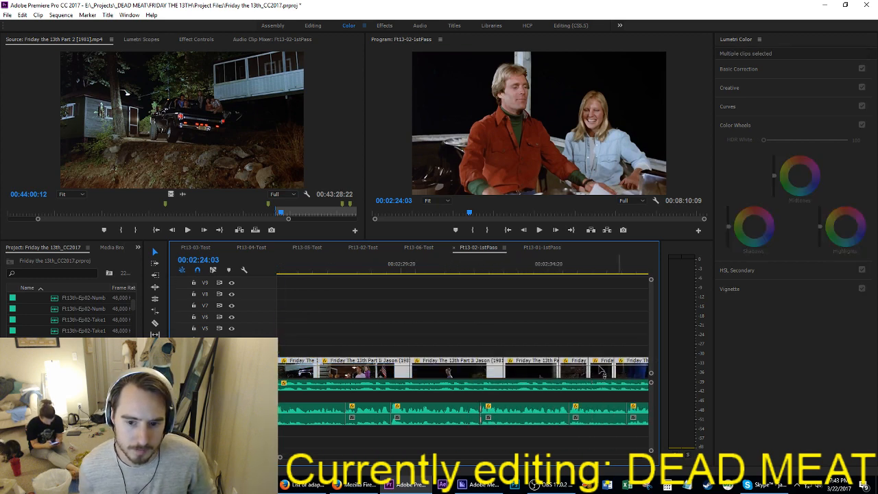
scroll(484, 345, "down", 3)
scroll(484, 348, "down", 1)
mouse_move(418, 373)
left_mouse_down()
mouse_move(455, 372)
mouse_move(416, 369)
left_mouse_up()
key("space")
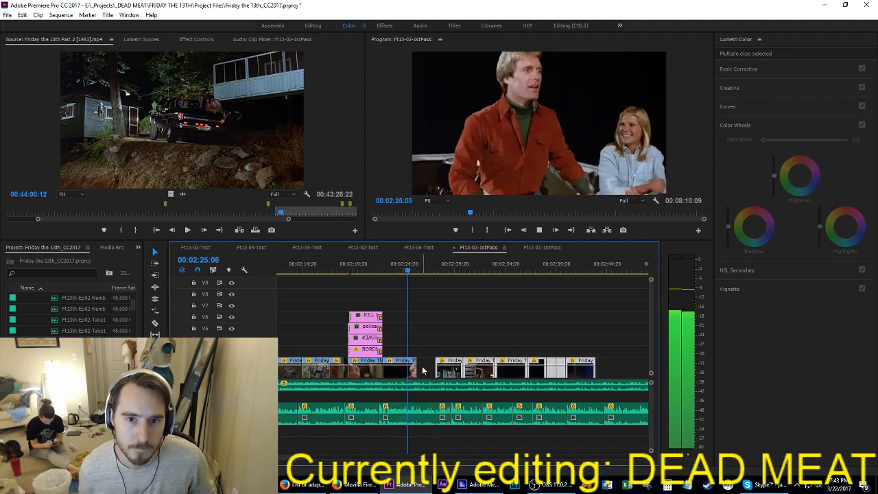
Step: Move the truck shot back over the end of the extended restaurant shot, placing the cut at about 00:02:25:13
left_click_drag(450, 371, 427, 372)
left_click(375, 266)
key("space")
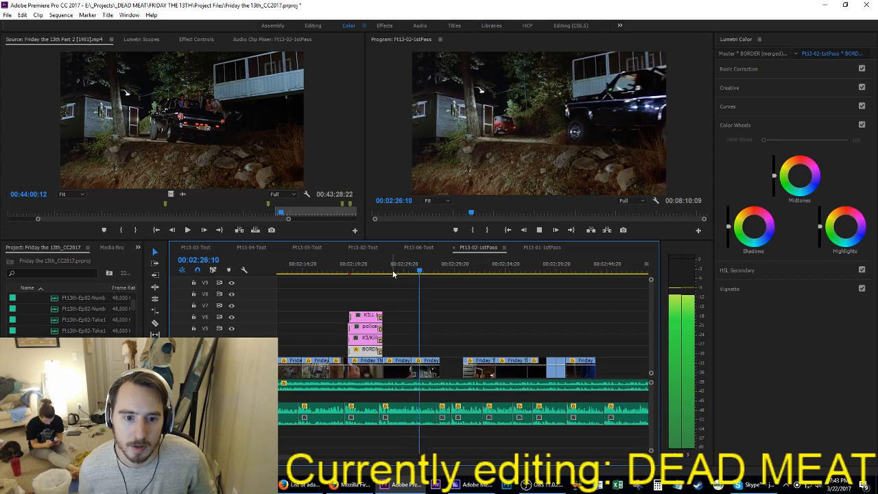
scroll(404, 362, "up", 4)
left_click(423, 333)
key("space")
left_click_drag(406, 270, 421, 280)
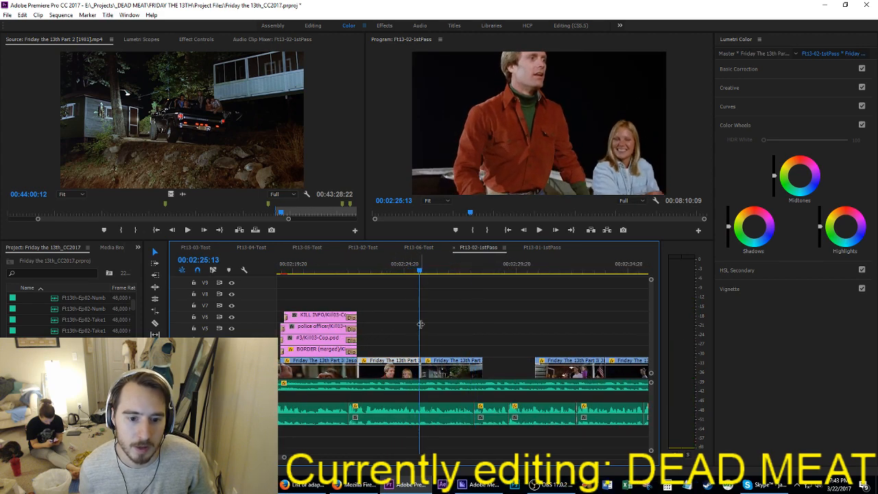
left_click_drag(431, 374, 429, 375)
key("Right")
Step: Slip the footage inside the restaurant shot and return to the shot's start at 00:02:22:18
left_click(376, 267)
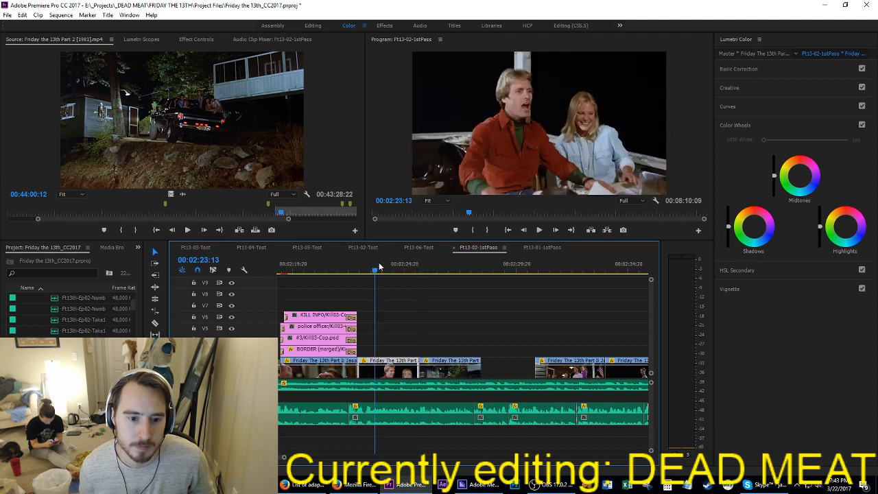
key("space")
key("space")
key("y")
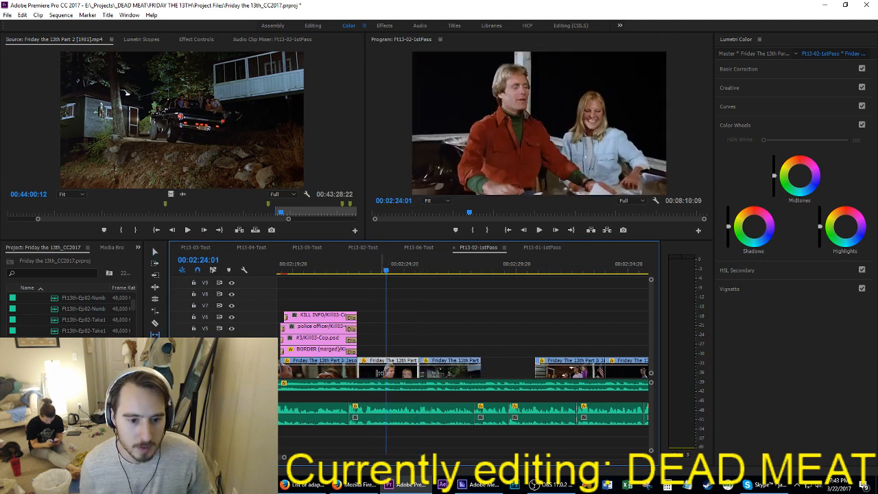
left_click_drag(379, 373, 356, 363)
key("Up")
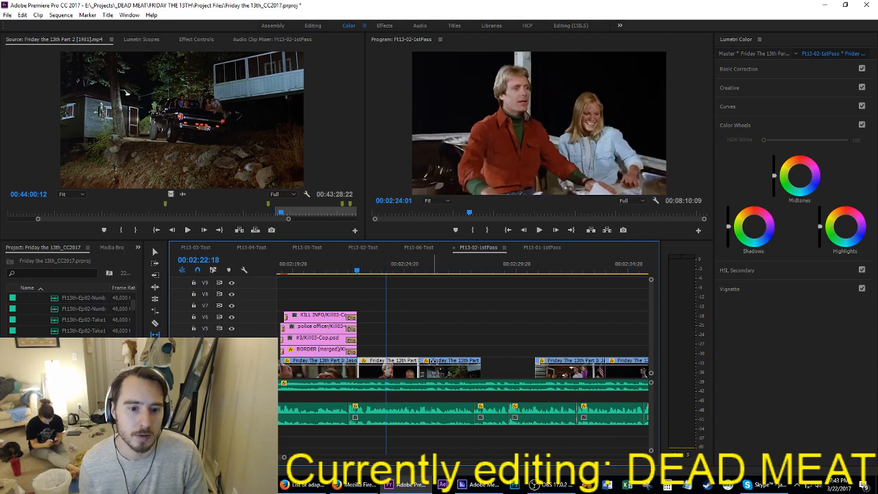
Step: Replay the restaurant and truck shots against the narration and save the project
key("space")
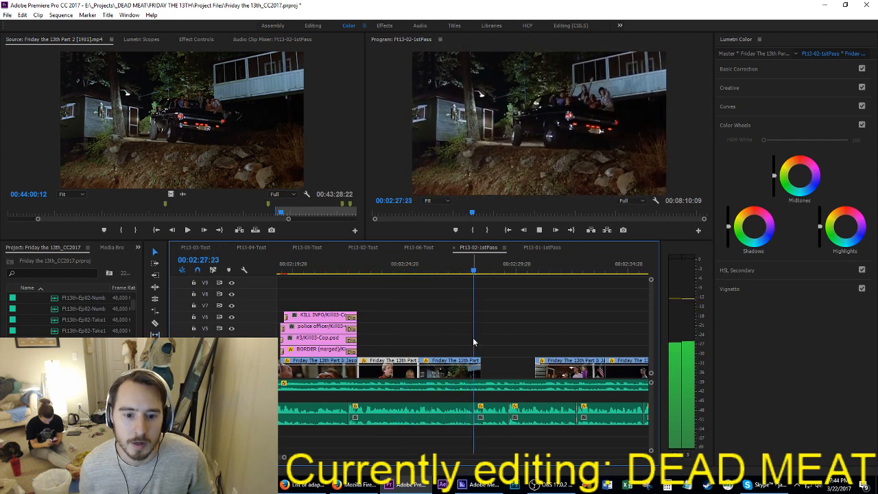
key("space")
key("ctrl+s")
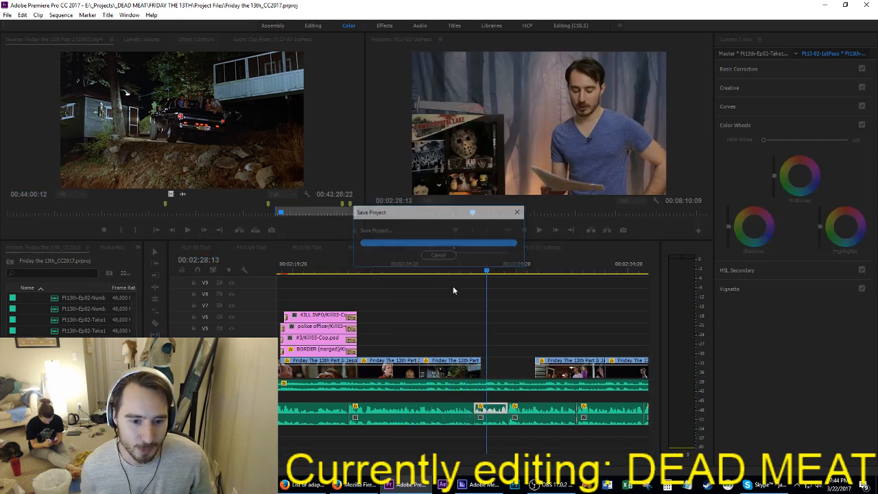
left_click(398, 265)
key("space")
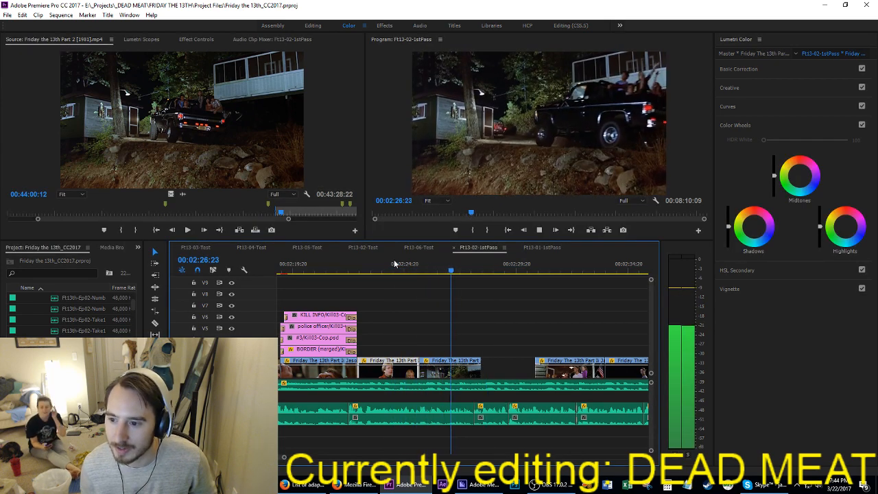
key("space")
key("ctrl+s")
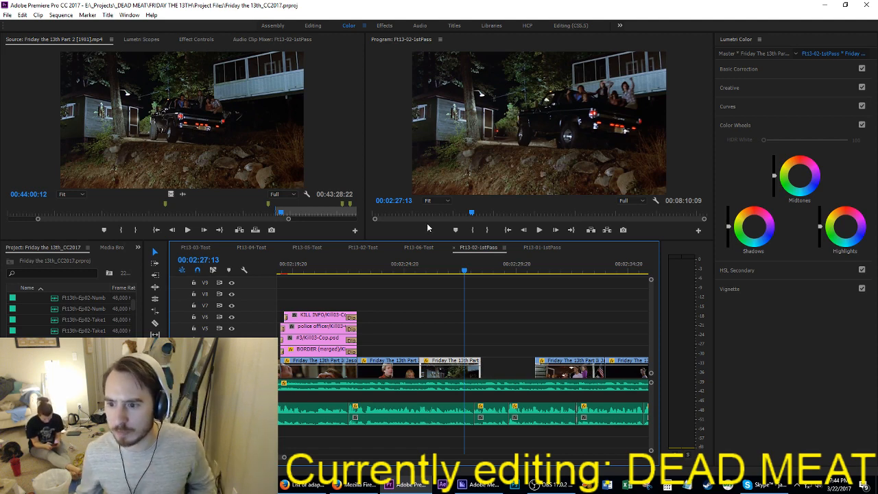
key("ctrl+s")
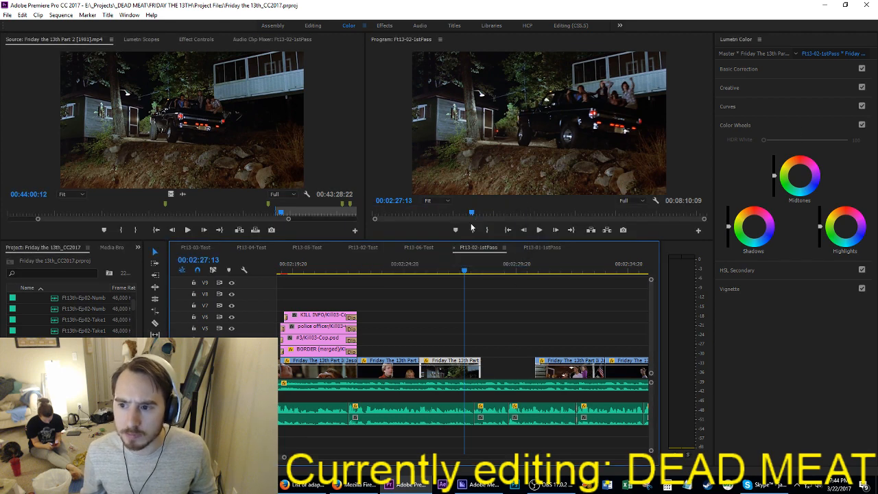
Step: Check the timing from the restaurant shot through the truck shot against the narration up to 00:02:29:06
scroll(441, 306, "up", 1)
scroll(441, 310, "up", 2)
left_click(450, 267)
key("space")
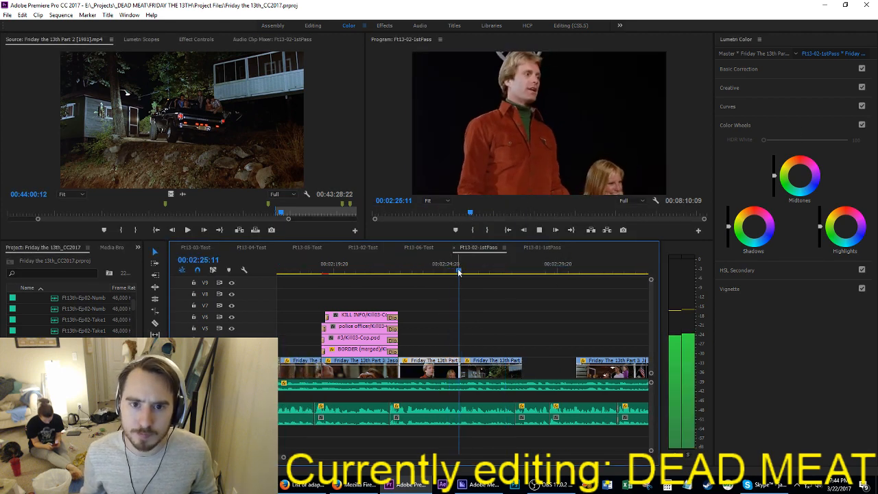
scroll(521, 358, "up", 3)
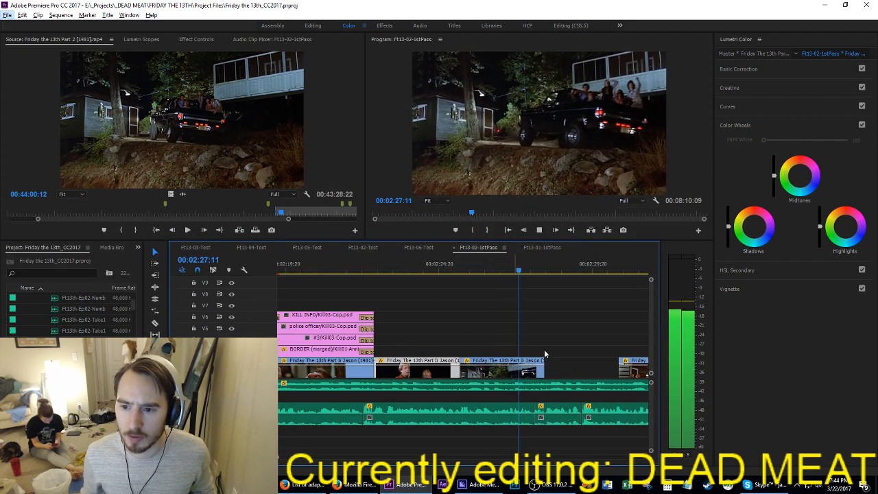
left_click(568, 344)
scroll(568, 345, "down", 2)
key("space")
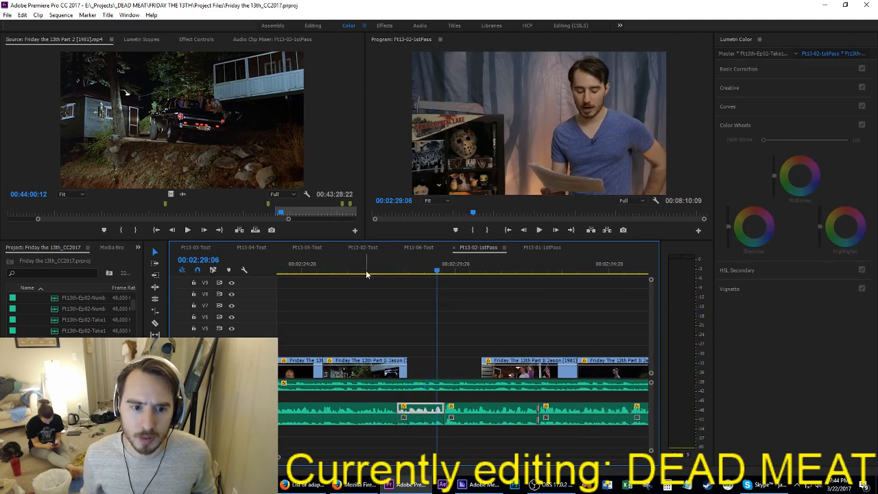
Step: Place the lodge porch shot over the end of the truck shot and play it to 00:02:30:00
left_click(378, 272)
mouse_move(381, 273)
left_mouse_down()
mouse_move(323, 274)
mouse_move(370, 279)
left_mouse_up()
left_click_drag(503, 384, 397, 372)
key("space")
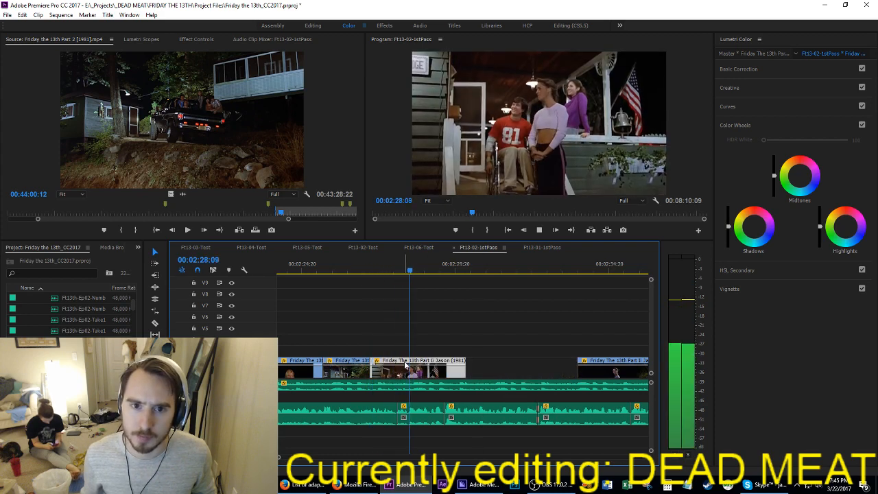
key("space")
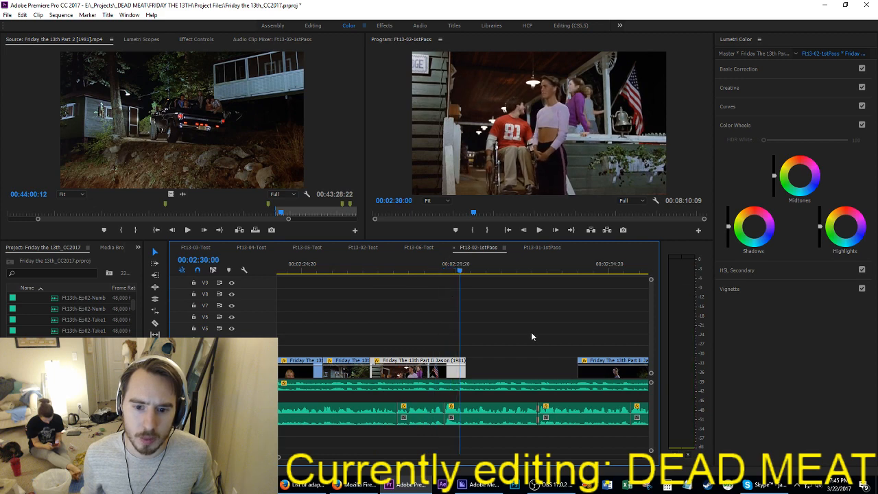
Step: Place the shot of the woman standing on the dark path over the end of the porch shot and play it
left_click_drag(595, 370, 463, 370)
key("space")
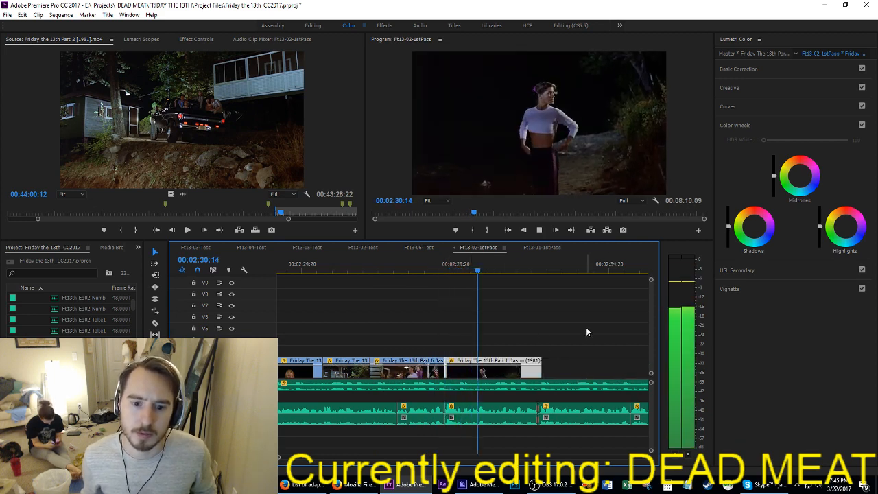
scroll(587, 333, "down", 1)
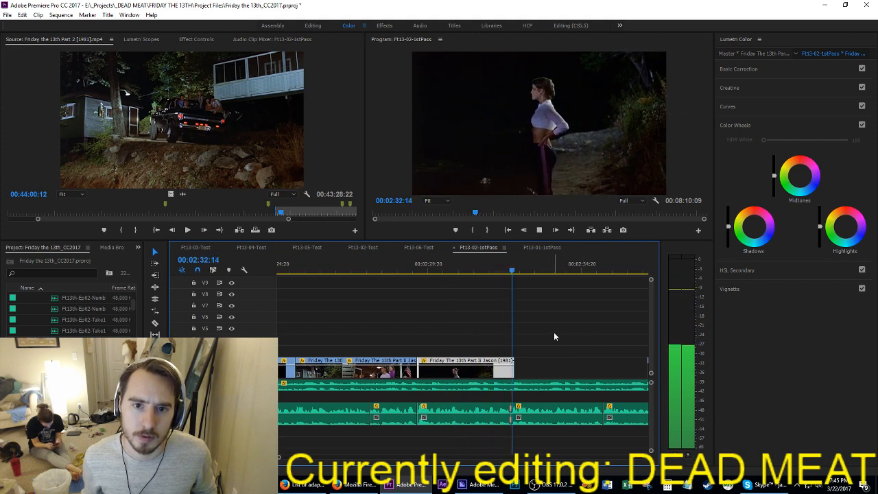
Step: Move the night swimming shot directly after the shot of the woman on the path and play it
key("space")
scroll(555, 338, "down", 5)
left_click_drag(580, 375, 441, 375)
key("space")
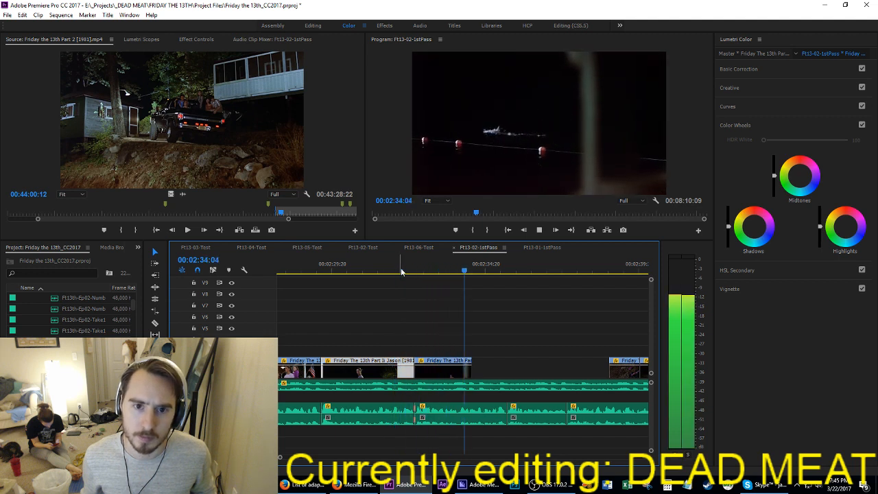
Step: Review the swimming shot from 00:02:32:13 and place the shot of the clothes being picked up over its end at 00:02:33:23
key("space")
scroll(434, 317, "up", 2, "alt")
left_click_drag(365, 268, 385, 270)
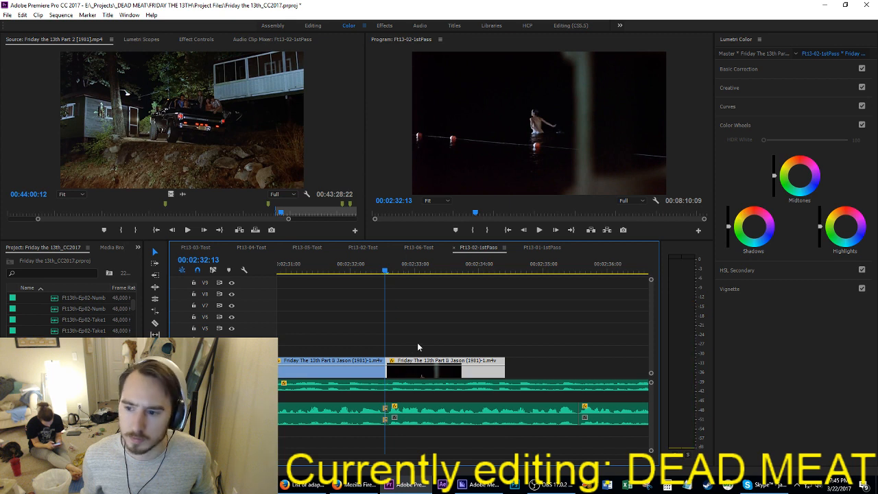
key("space")
key("space")
scroll(473, 322, "down", 2)
scroll(480, 323, "down", 2)
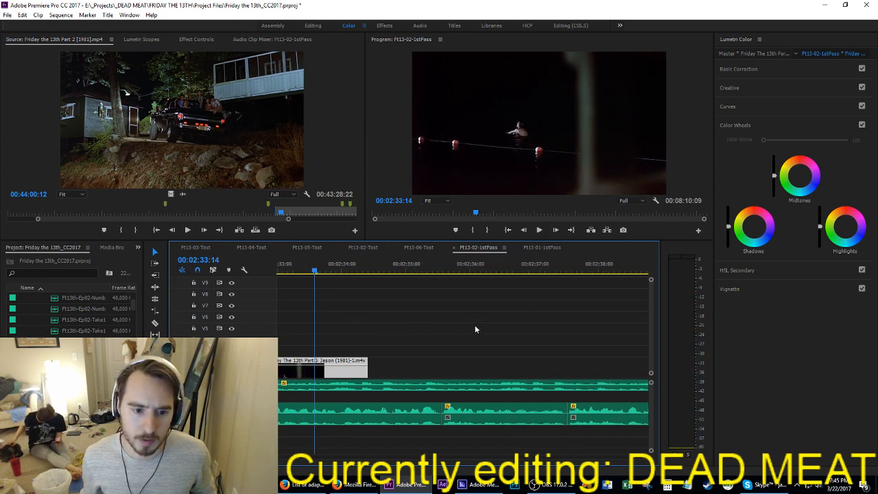
key("space")
key("space")
scroll(431, 323, "down", 2)
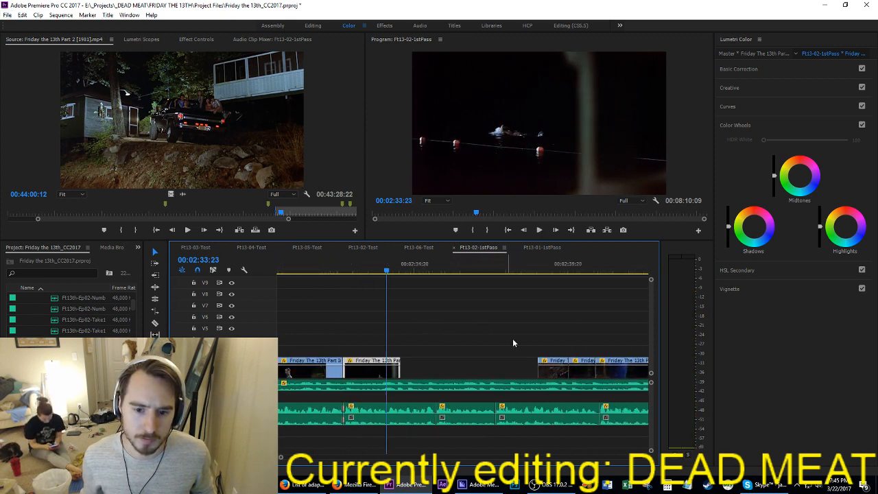
left_click(512, 339)
left_click_drag(552, 371, 403, 370)
key("space")
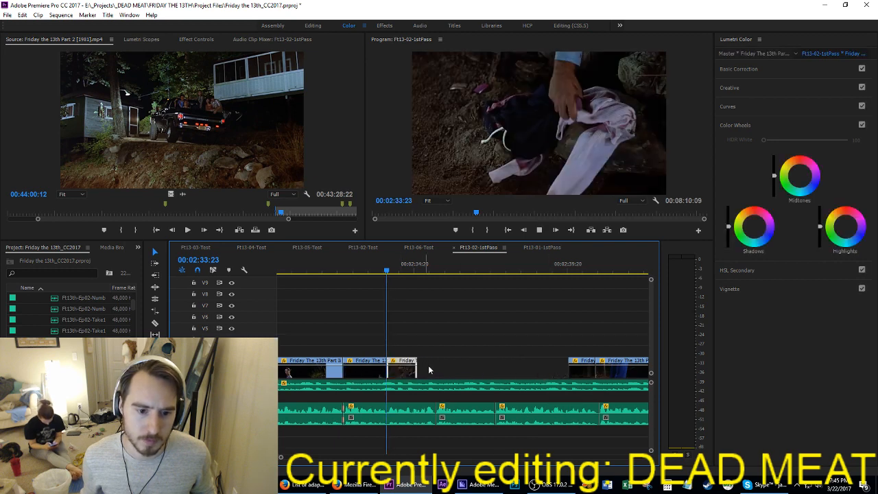
Step: Place the next short dark shot over the end of the clothes shot and play past it
key("space")
left_click_drag(587, 372, 431, 370)
key("space")
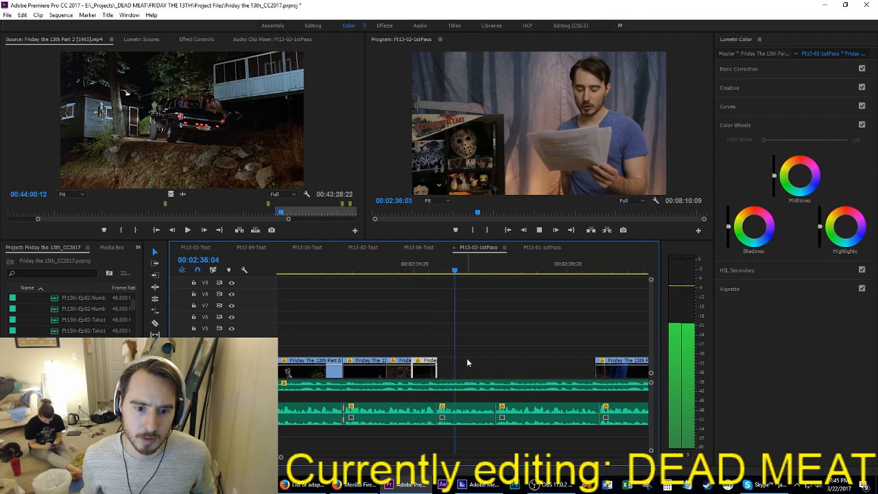
key("space")
Step: Move the shot of the dangling legs directly after the short dark shot, save the project, and replay the placed shots
left_click_drag(610, 372, 460, 374)
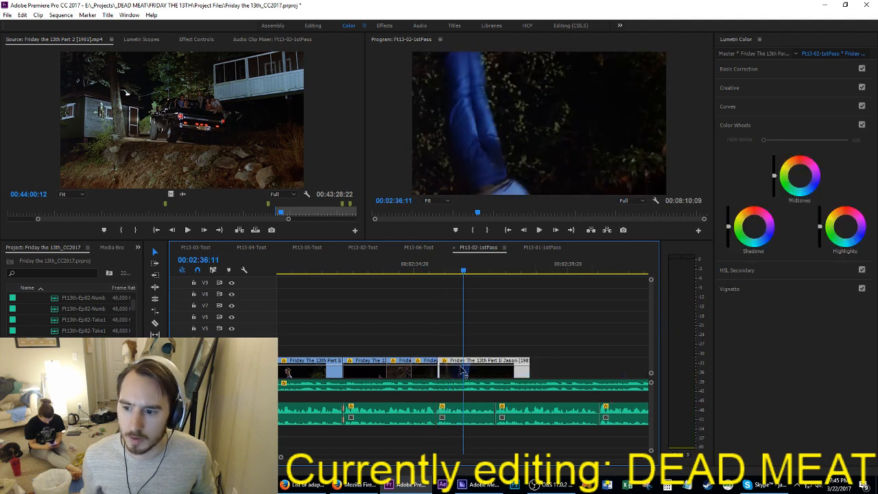
key("ctrl+s")
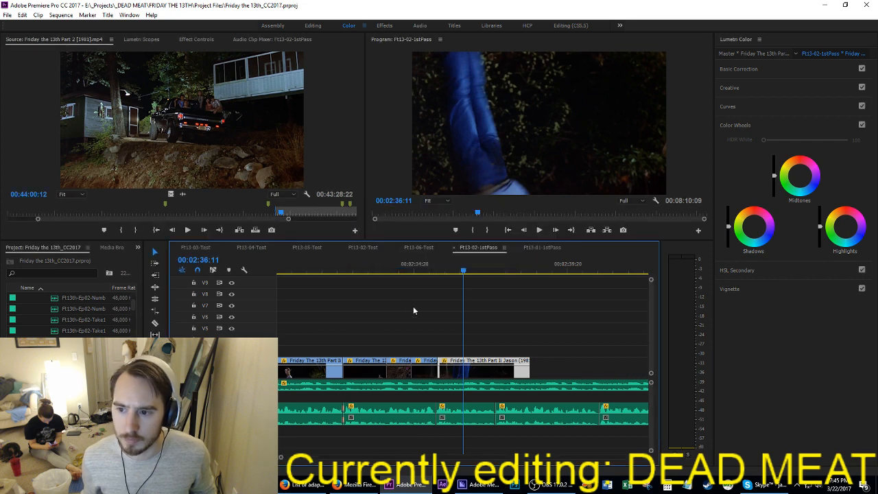
left_click(405, 269)
key("space")
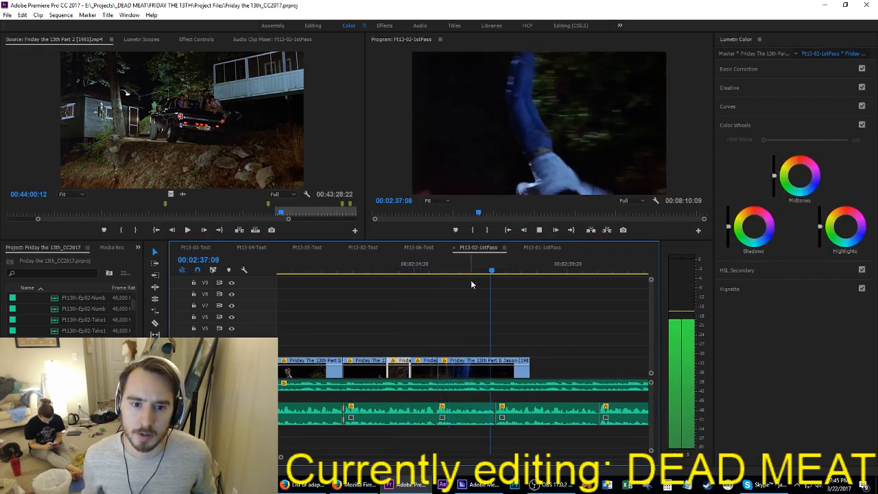
Step: Replay the end of the dangling legs shot against the narration
key("space")
left_click_drag(432, 273, 501, 301)
key("space")
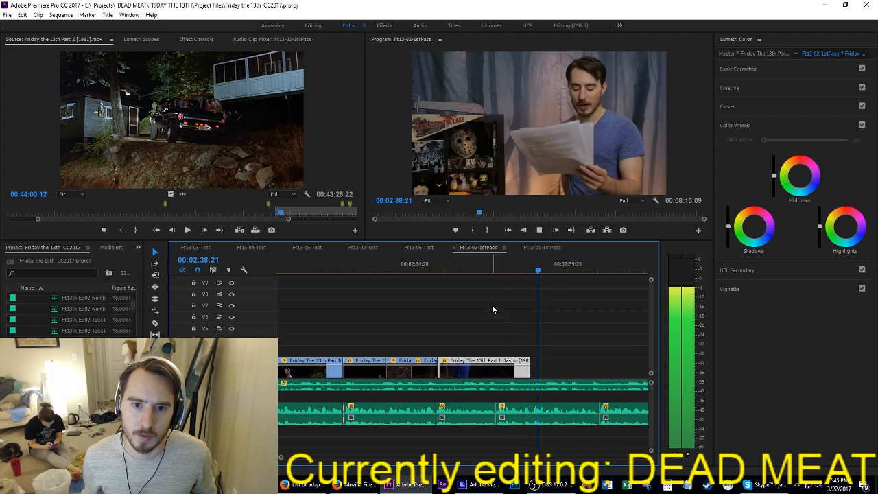
key("space")
Step: Save the project, then find the Scott kill shots at 00:05:23:02 further along the sequence and play them
key("minus")
key("minus")
key("minus")
key("minus")
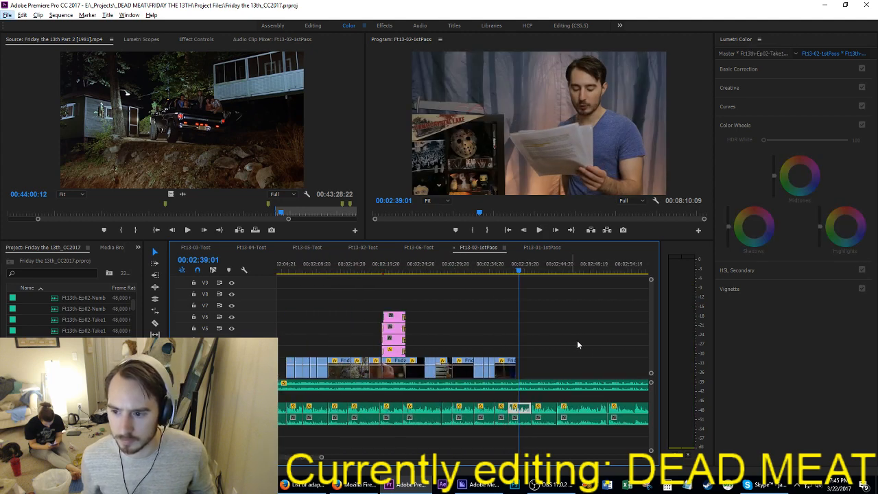
left_click(576, 351)
key("ctrl+s")
key("minus")
key("minus")
key("minus")
key("minus")
key("minus")
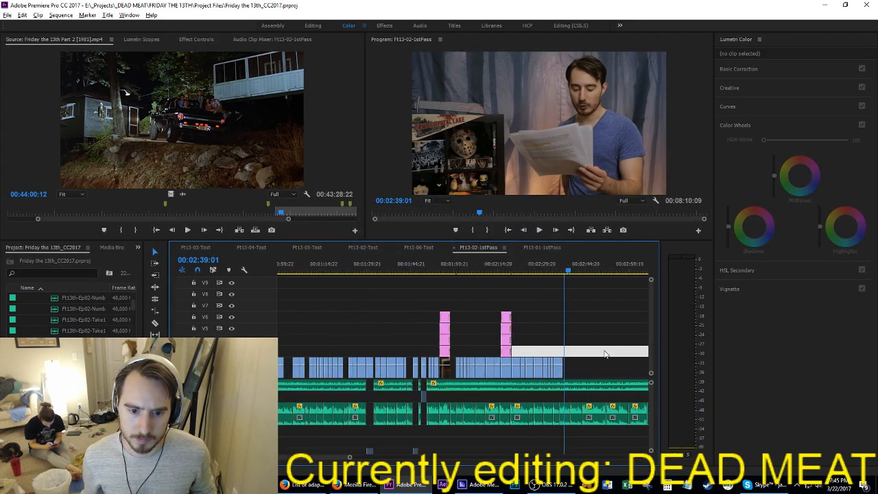
scroll(603, 349, "down", 8)
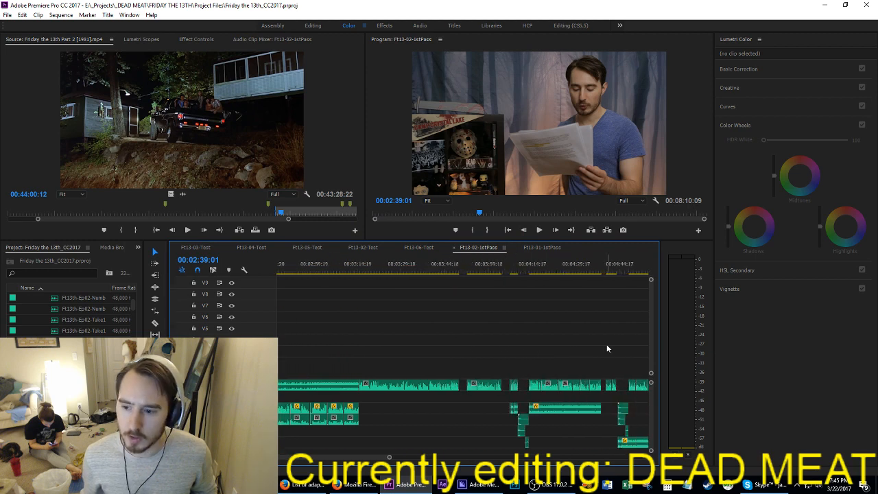
scroll(514, 312, "up", 4)
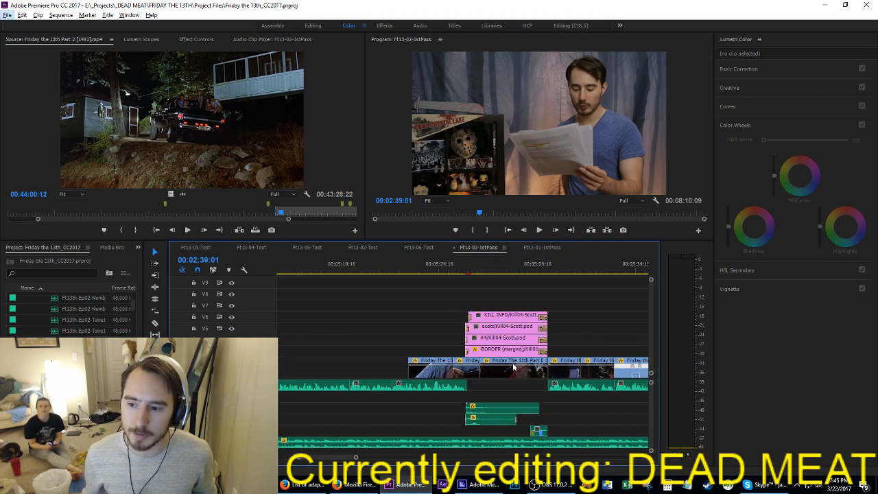
left_click(407, 271)
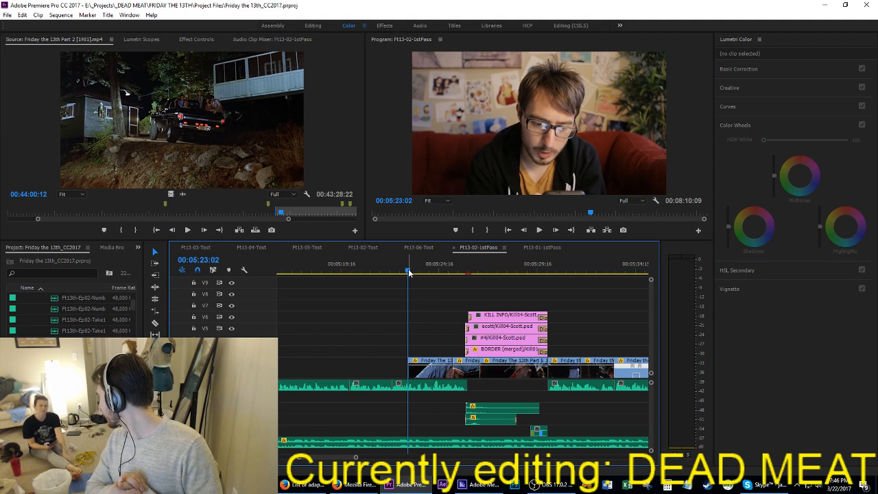
key("space")
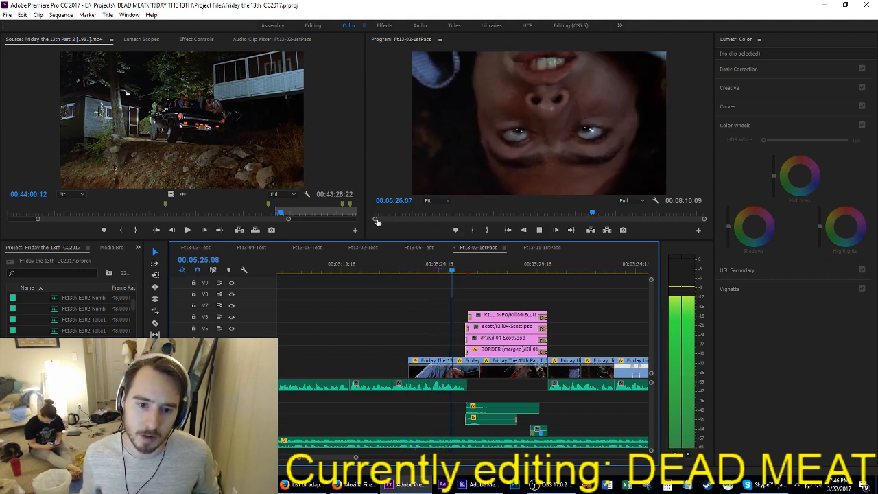
key("space")
Step: Cut the Scott kill shots with their Kill04-Scott graphics and paste them directly after the dangling legs shot at 00:02:38:15
left_click_drag(386, 275, 528, 368)
key("Delete")
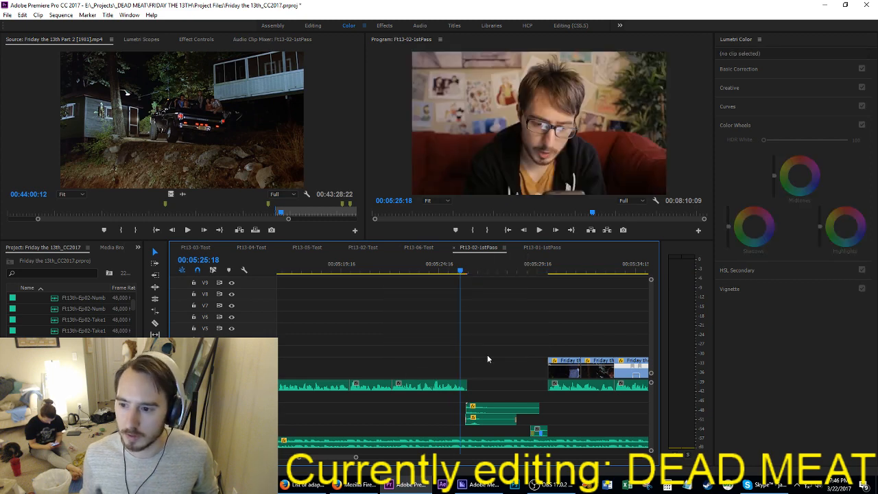
scroll(487, 354, "up", 5)
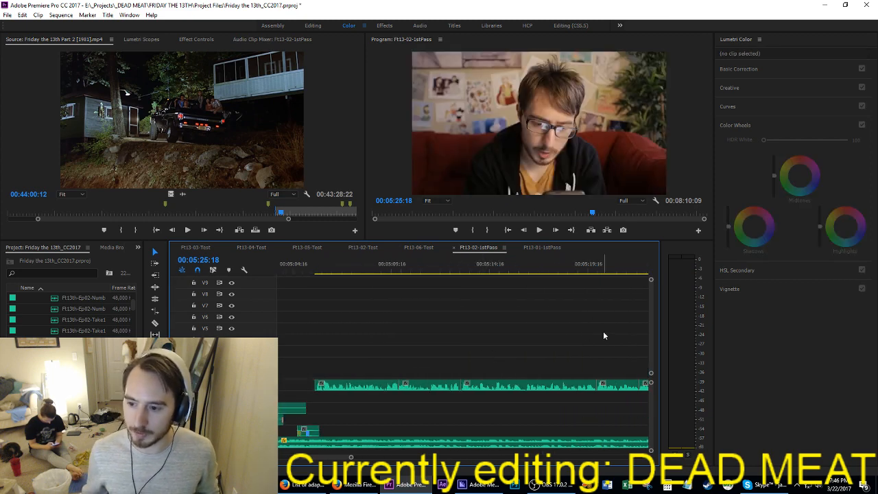
scroll(606, 338, "up", 4)
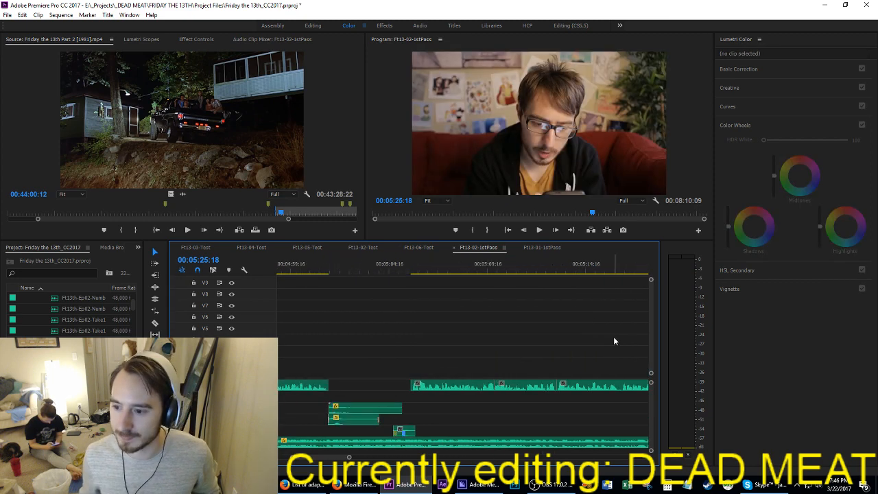
left_click(355, 271)
key("Up")
key("Up")
key("Up")
key("Up")
key("Up")
key("Up")
key("Up")
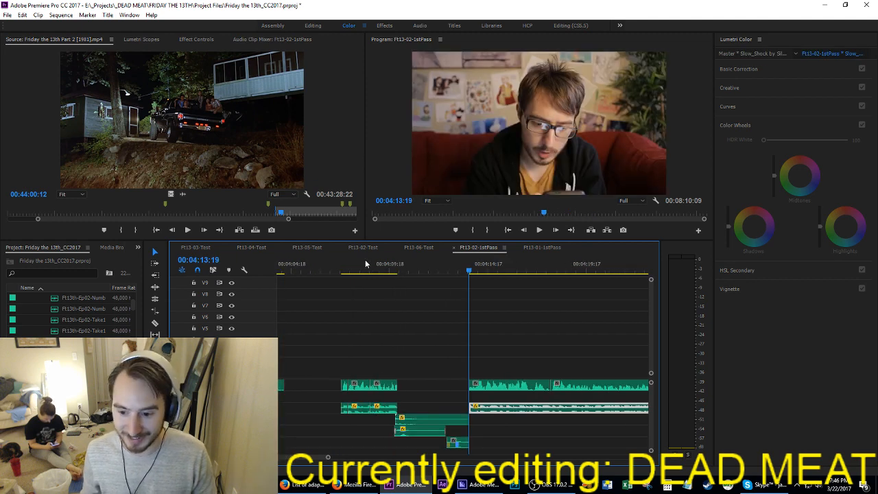
key("Up")
key("Up")
key("Up")
key("Up")
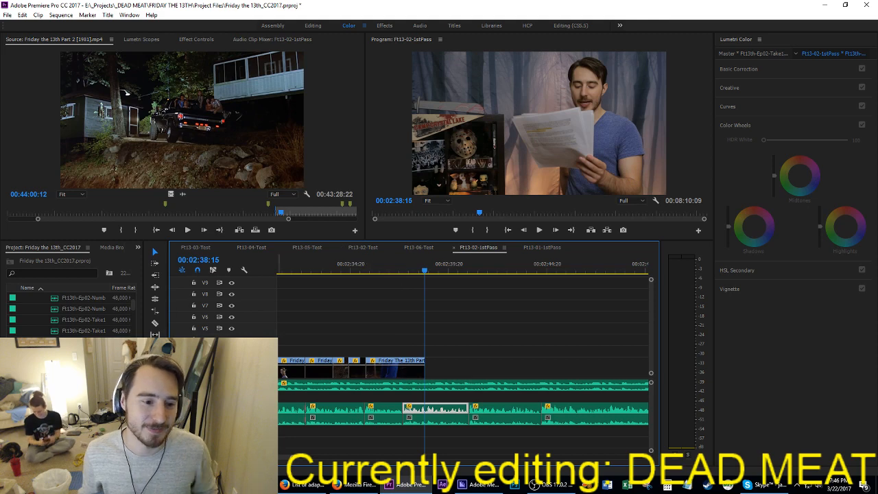
key("Down")
Step: Save the project and play from 00:02:37:15 into the pasted Scott kill shots
left_click(406, 272)
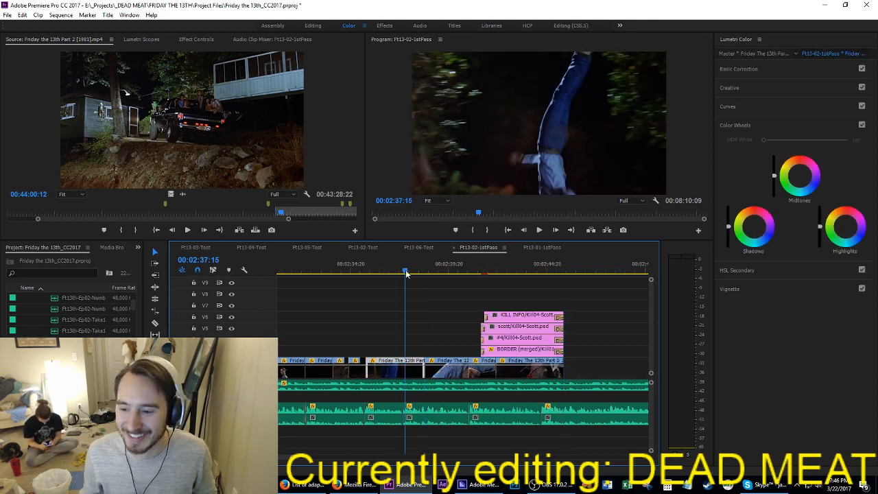
key("ctrl+s")
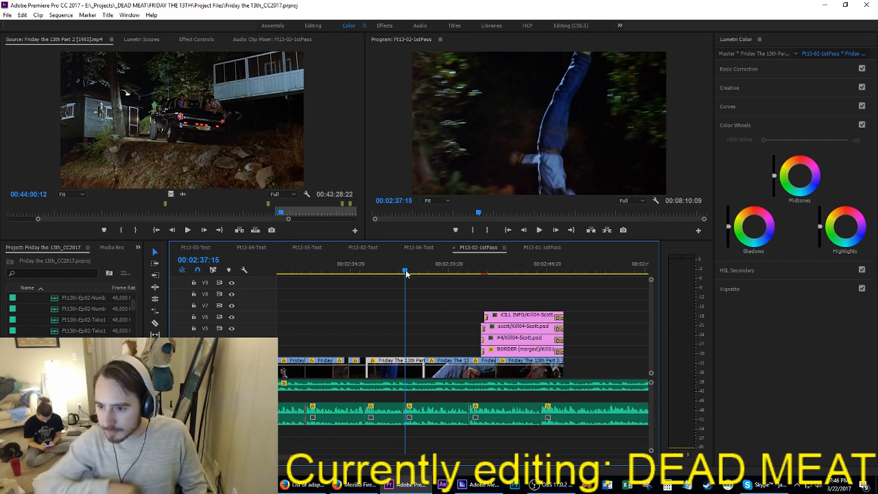
key("space")
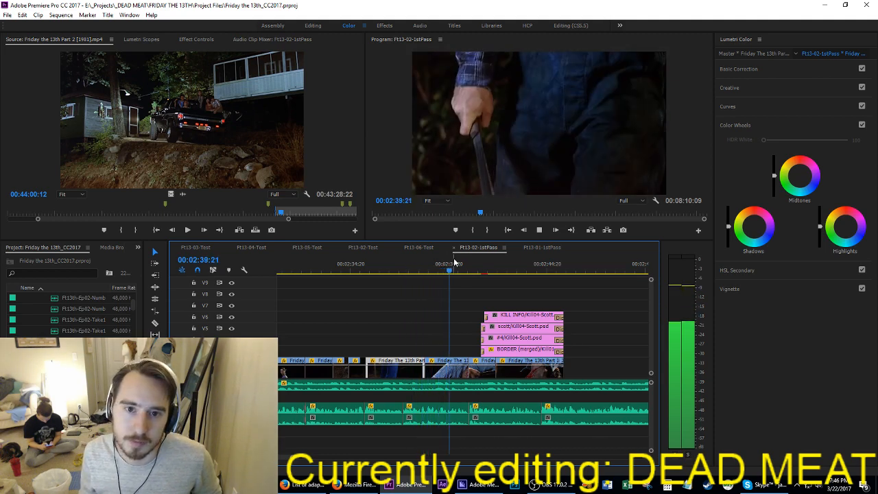
key("space")
Step: Move the Scott kill shots and kill card graphics earlier over the end of the dangling legs shot and play them
left_click_drag(382, 266, 547, 382)
left_click_drag(545, 379, 527, 381)
key("space")
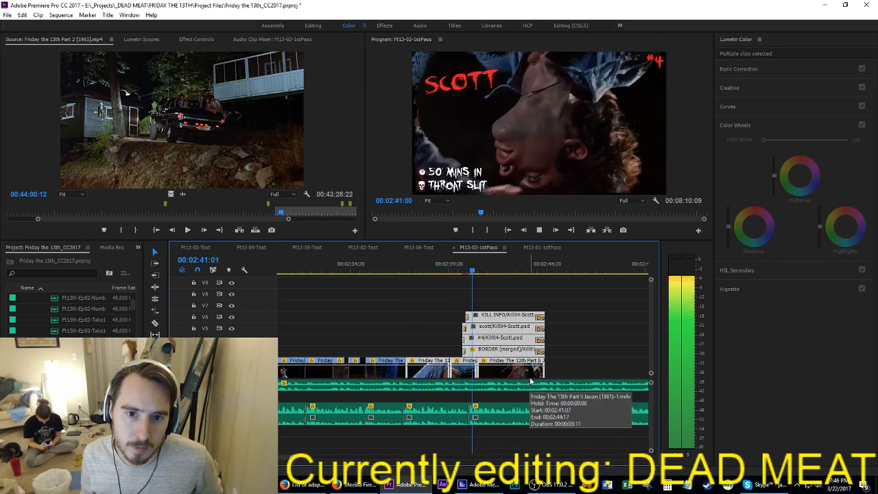
left_click(570, 350)
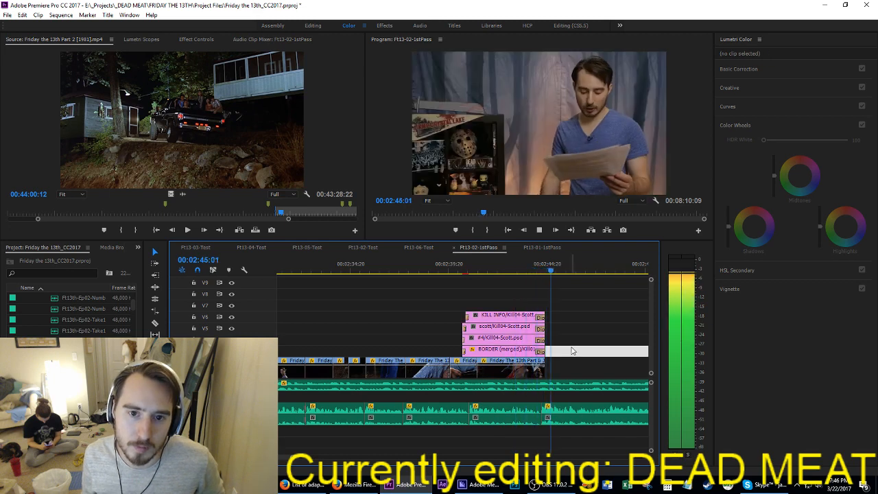
key("space")
Step: Extend the ends of the last Scott shot and its four kill card graphics slightly, and save the project
left_click_drag(572, 311, 547, 370)
left_click(543, 370)
key("ctrl+s")
scroll(615, 328, "down", 3)
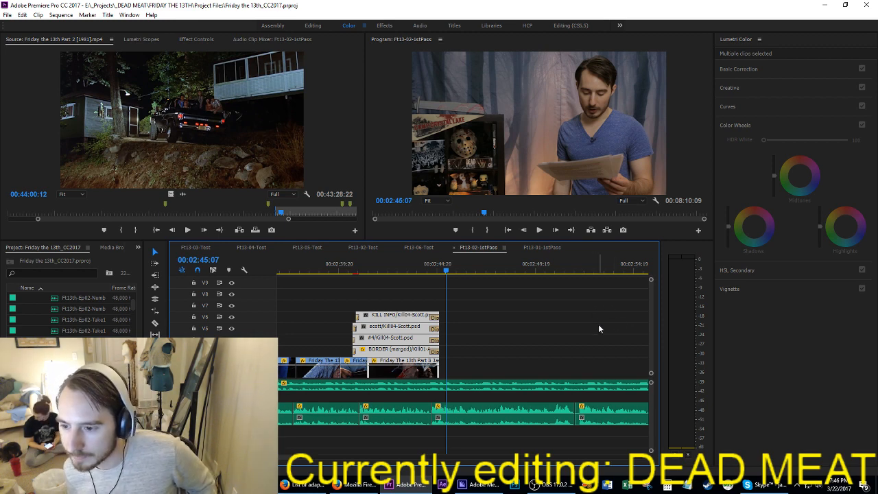
scroll(568, 364, "up", 2)
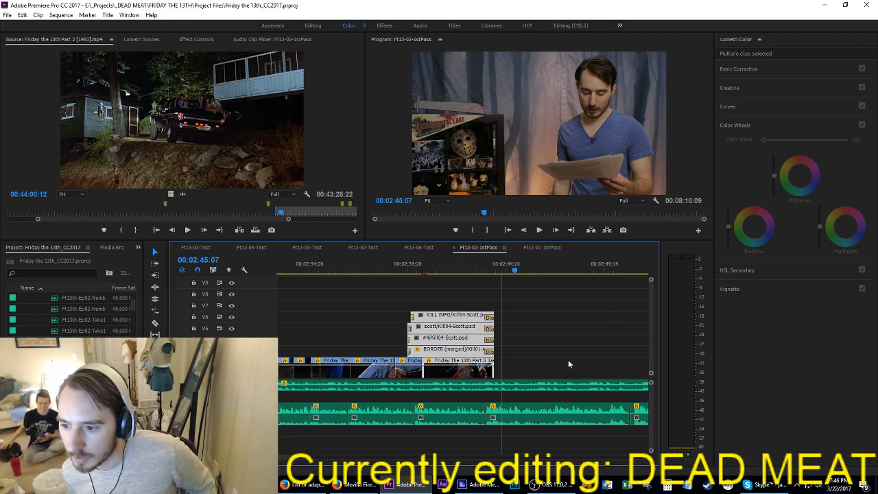
scroll(568, 359, "up", 3)
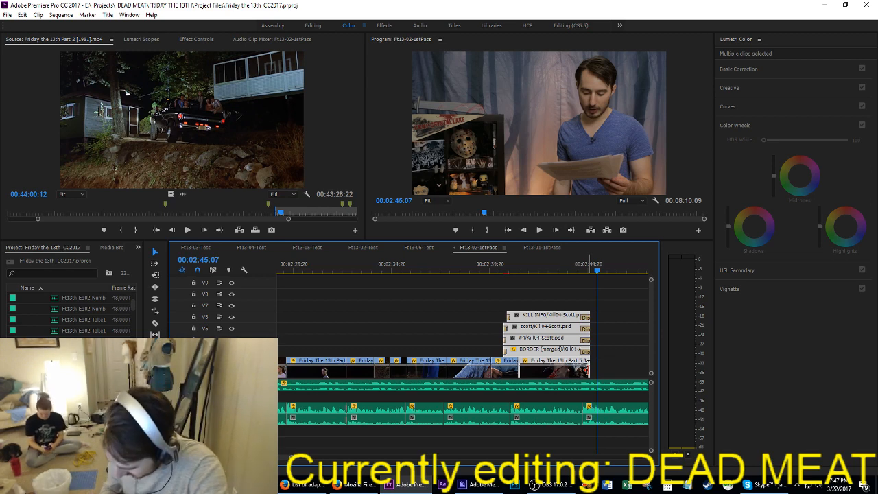
key("ctrl+s")
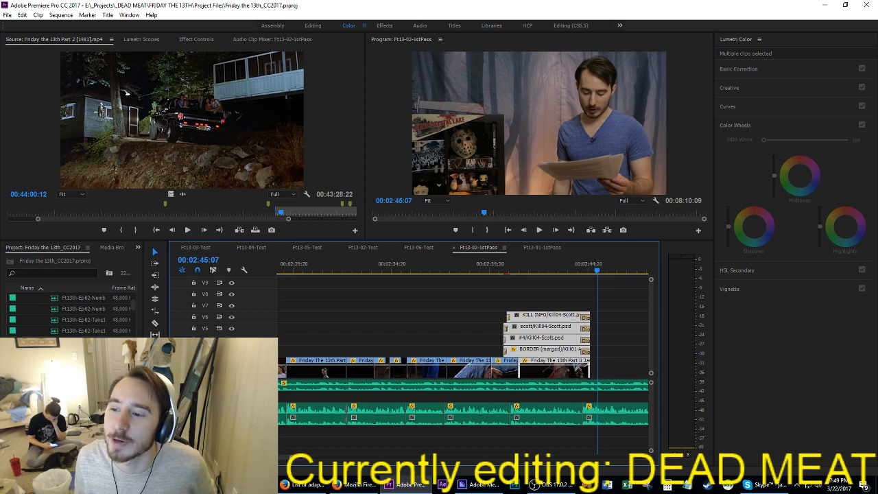
Step: Replay the Scott kill shots and kill card from 00:02:39:14 to just past their end, and save the project
key("alt+Tab")
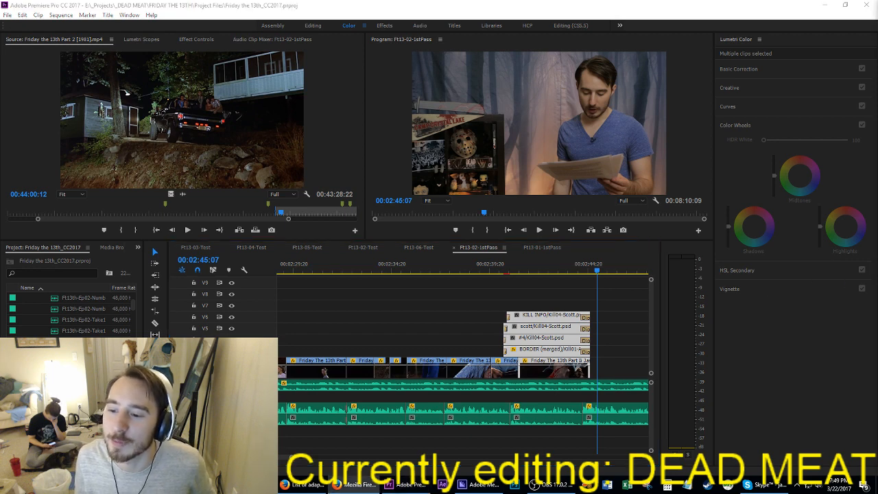
left_click(485, 271)
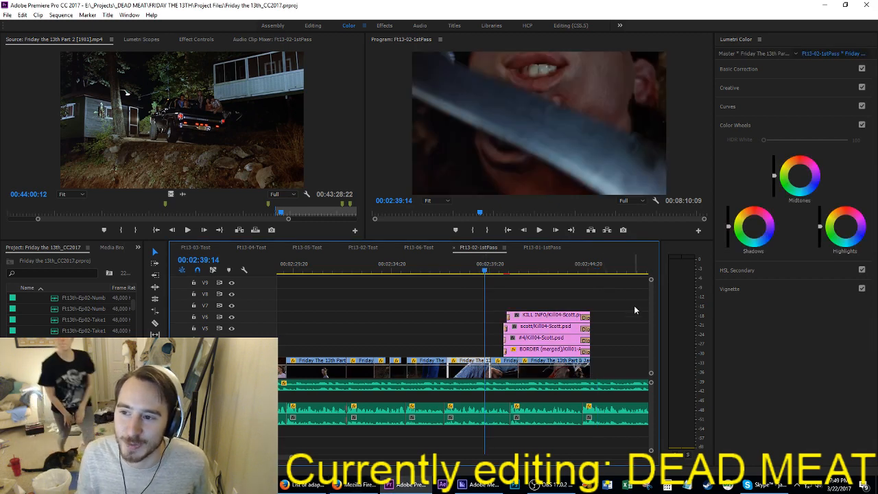
key("space")
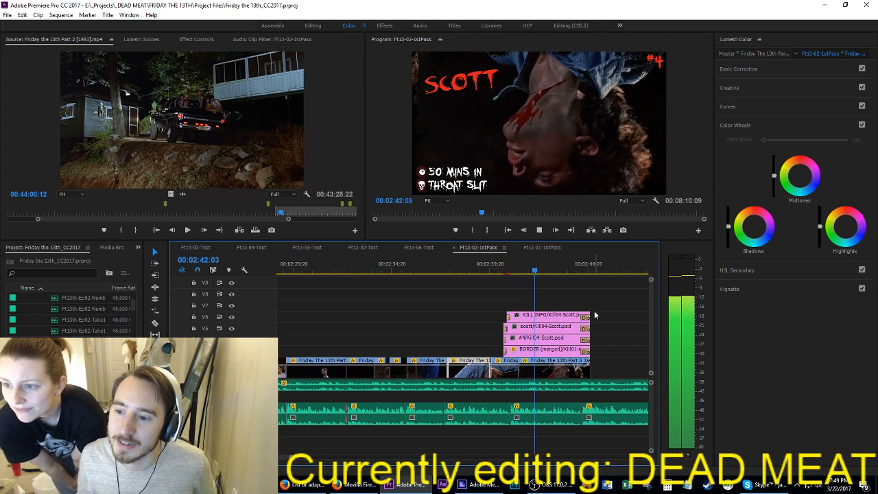
scroll(557, 337, "down", 2)
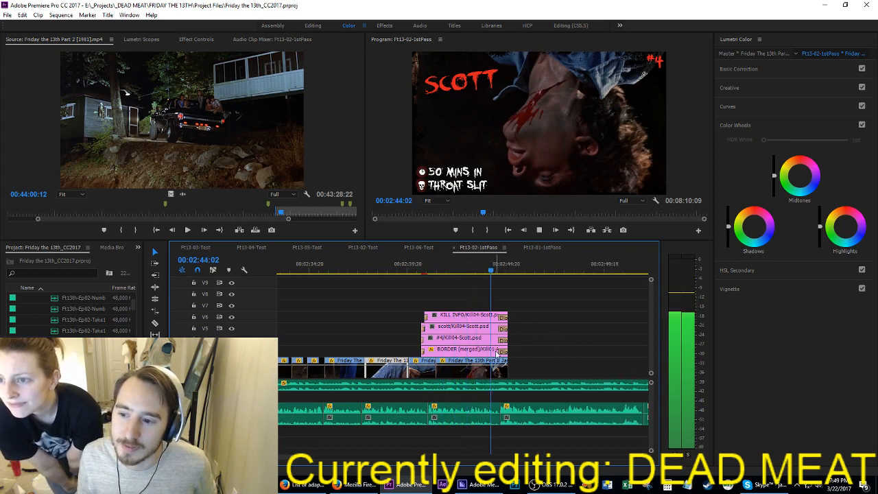
scroll(534, 324, "down", 4)
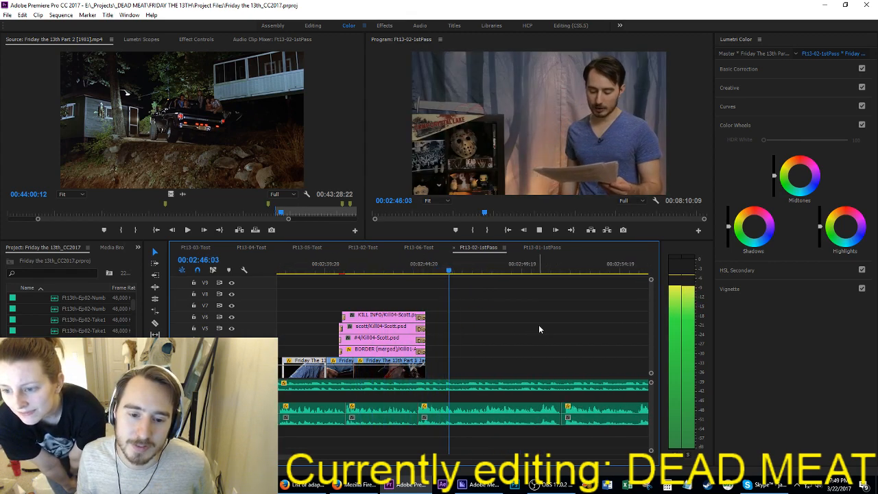
key("space")
key("ctrl+s")
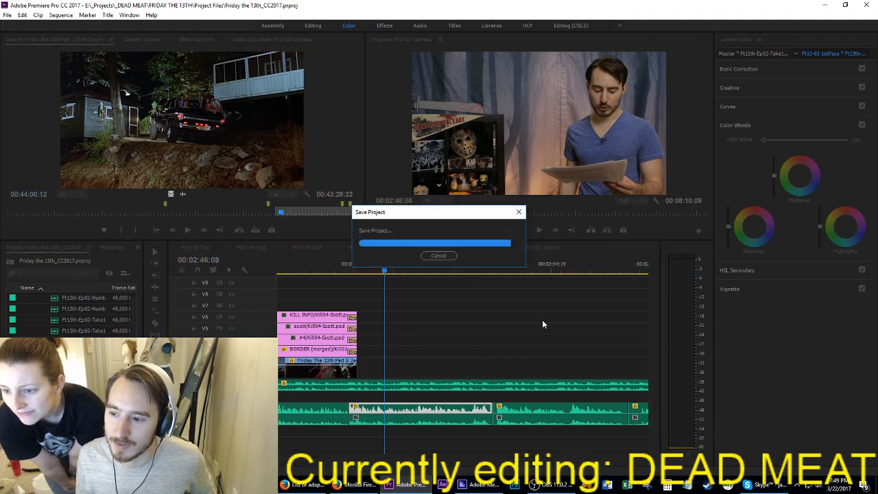
Step: Delete the leftover old audio clips between the end of the new narration and the remaining film shots near 00:05:29:16
scroll(543, 323, "down", 2)
left_click(574, 318)
scroll(572, 319, "down", 5)
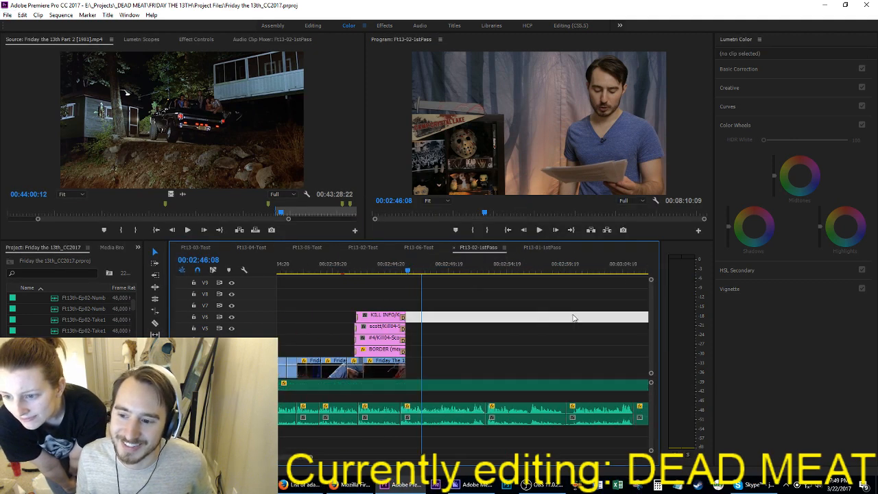
scroll(567, 321, "down", 6)
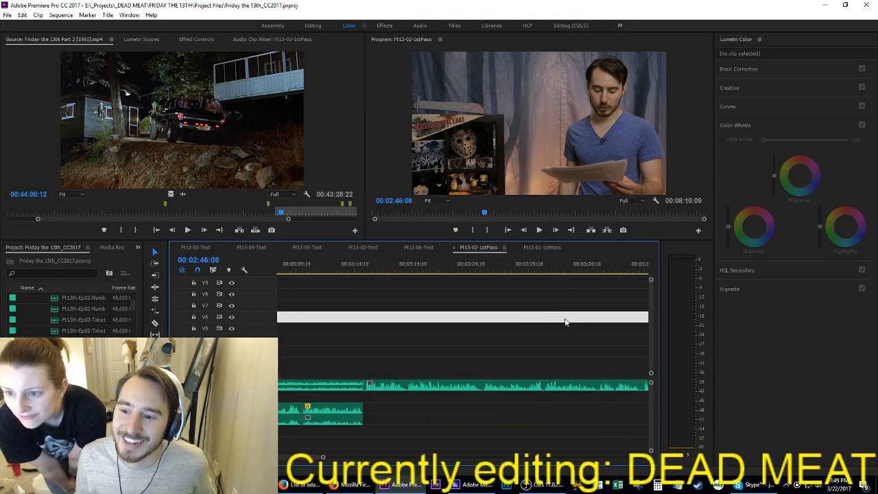
scroll(565, 323, "down", 4)
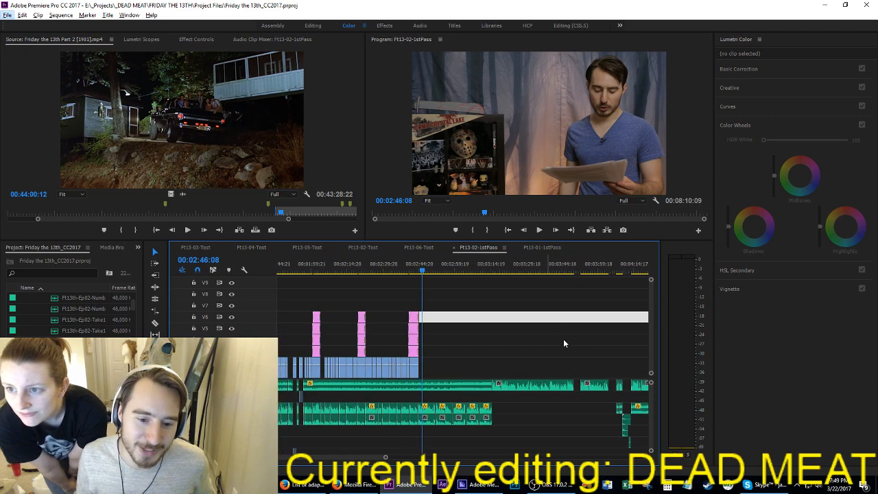
left_click(564, 341)
scroll(563, 345, "down", 6)
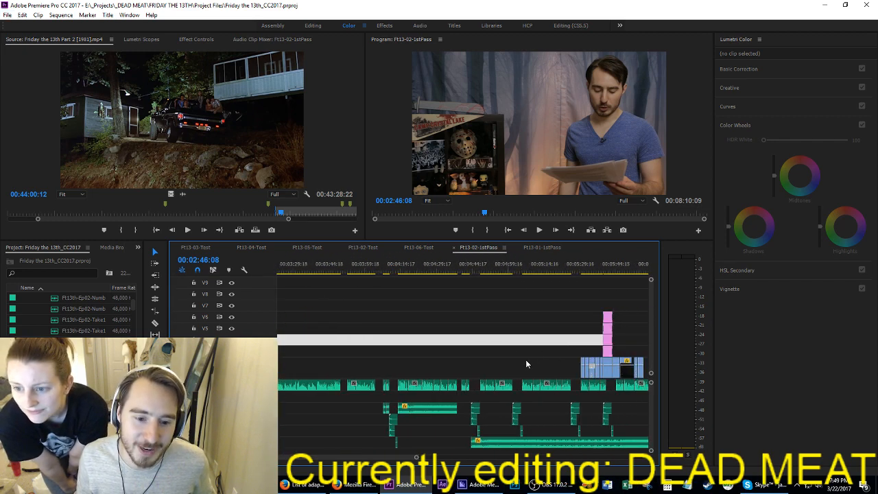
left_click_drag(382, 349, 623, 433)
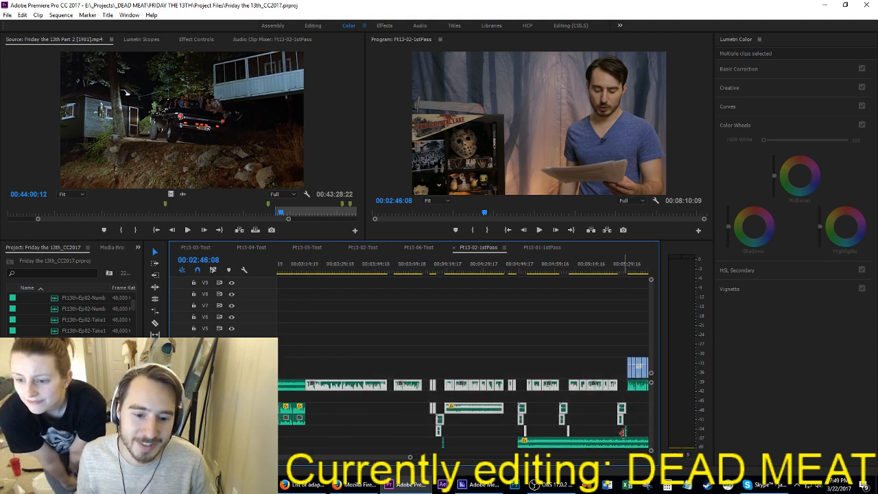
key("Delete")
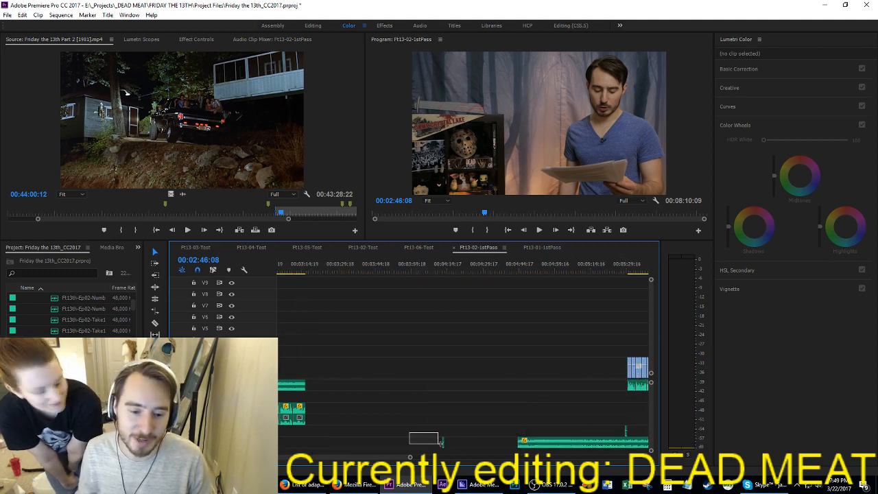
Step: Play the start of the remaining film shots from 00:05:29:23 and save the project
left_click_drag(349, 278, 628, 290)
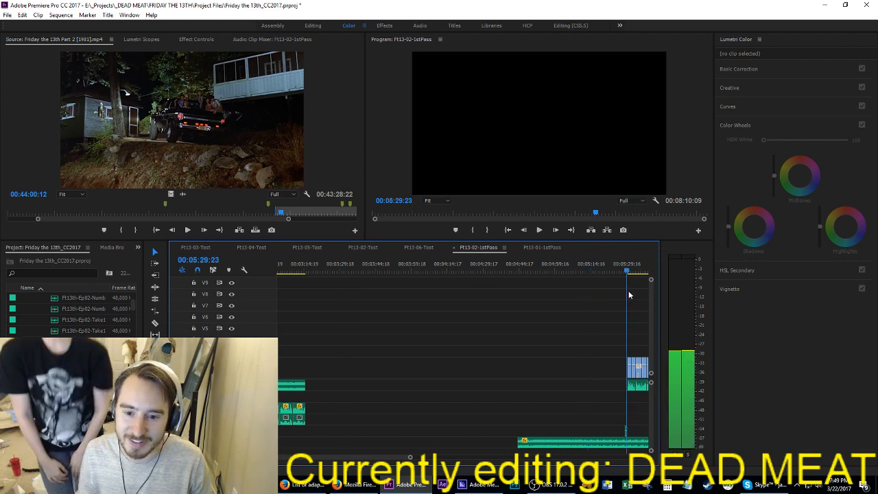
key("space")
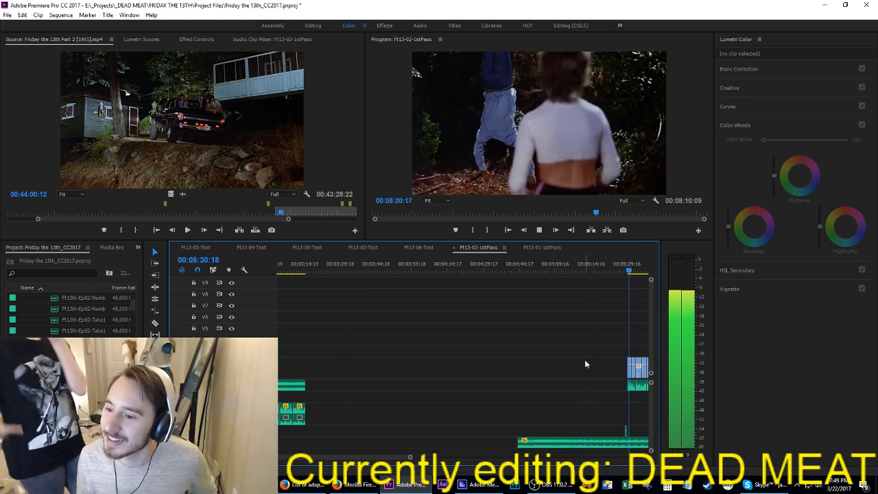
key("space")
scroll(375, 384, "up", 5)
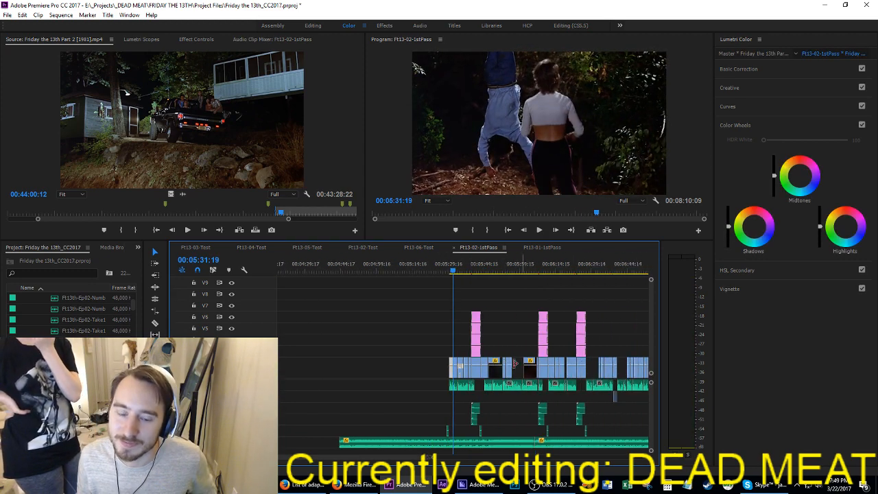
left_click(329, 370)
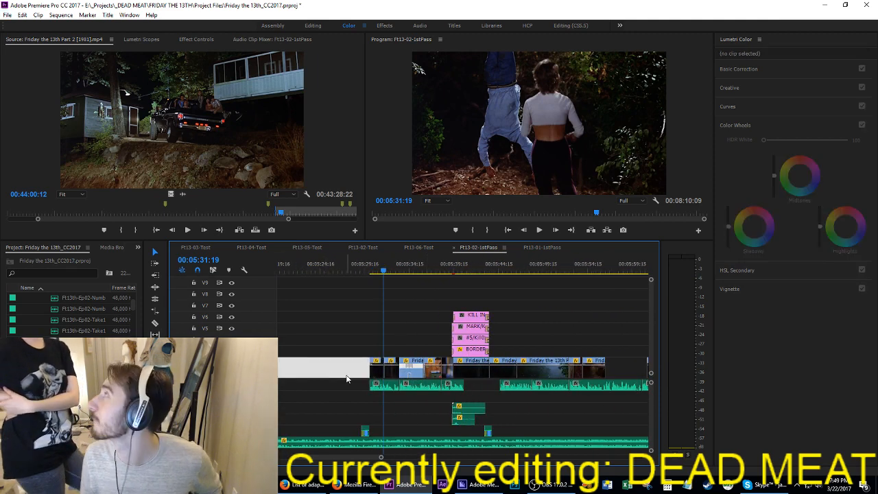
key("ctrl+s")
key("space")
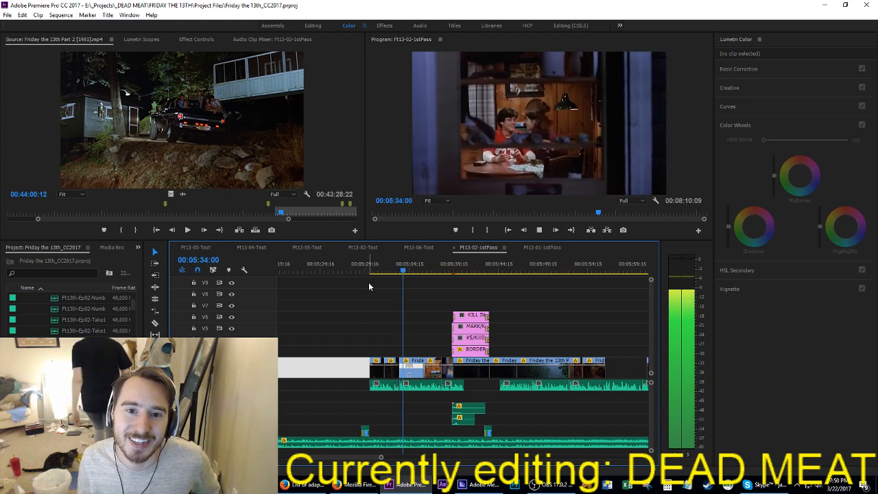
Step: Move the first two of the remaining film shots near 00:05:29:23 to directly after the Scott kill card shots
left_click_drag(370, 298, 395, 368)
key("Delete")
scroll(388, 368, "up", 2)
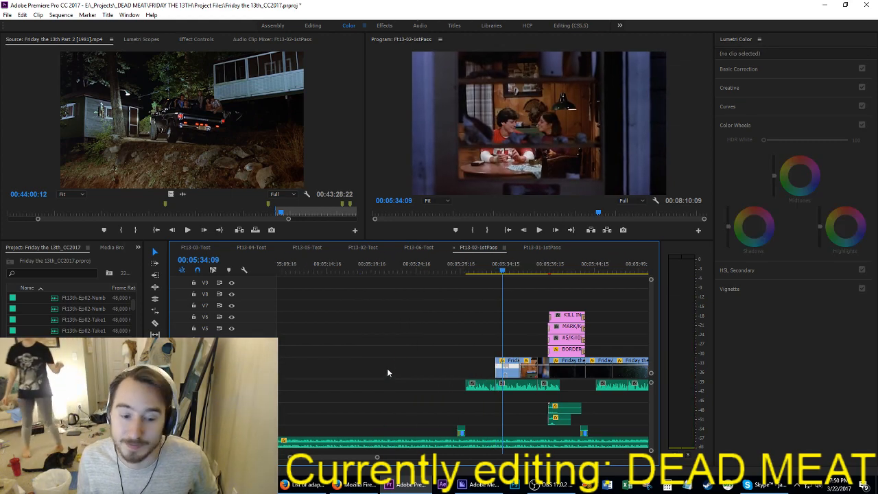
key("Up")
key("Up")
key("Up")
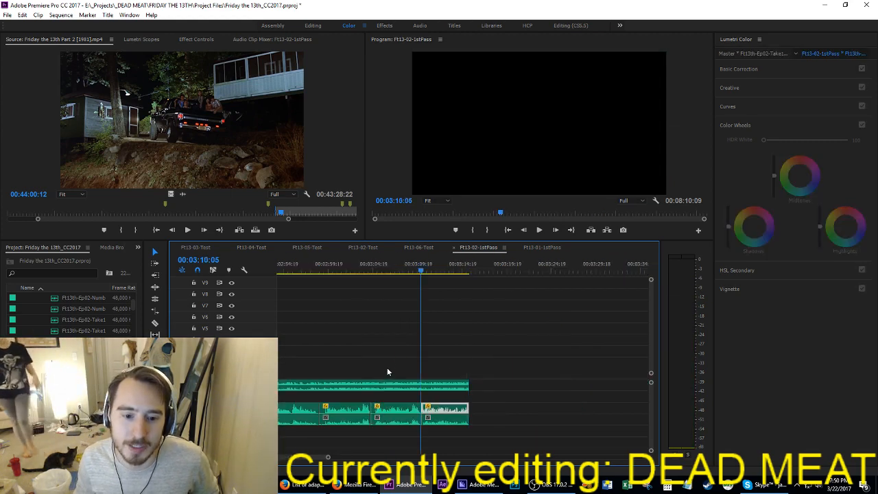
key("Up")
key("space")
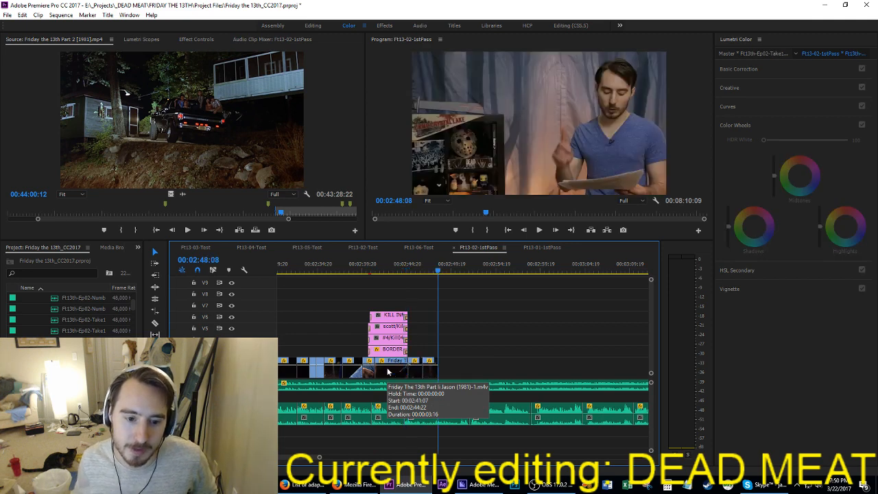
Step: Play the end of the Scott kill card and the two shots after it from 00:02:44:12
scroll(449, 343, "up", 2, "alt")
scroll(442, 360, "up", 2, "alt")
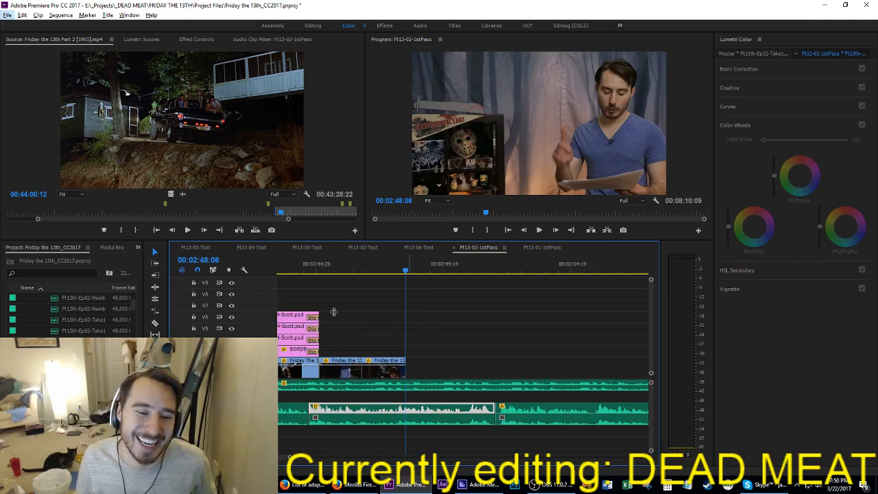
left_click(308, 270)
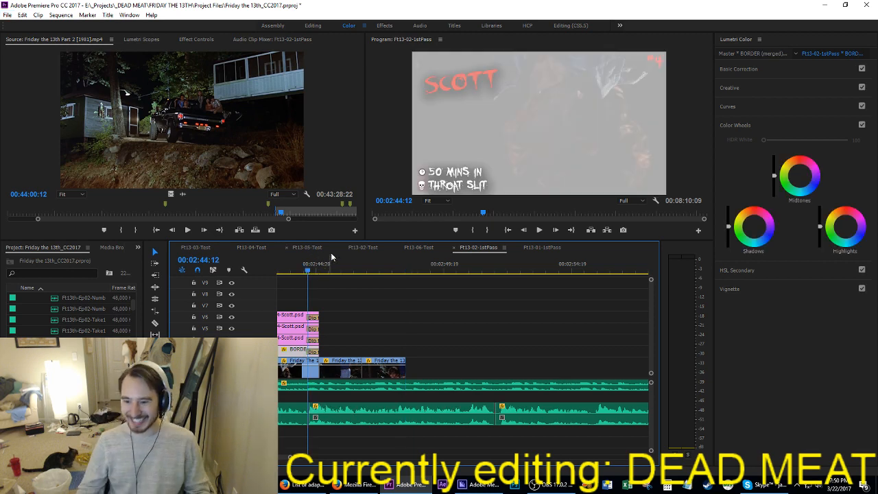
key("space")
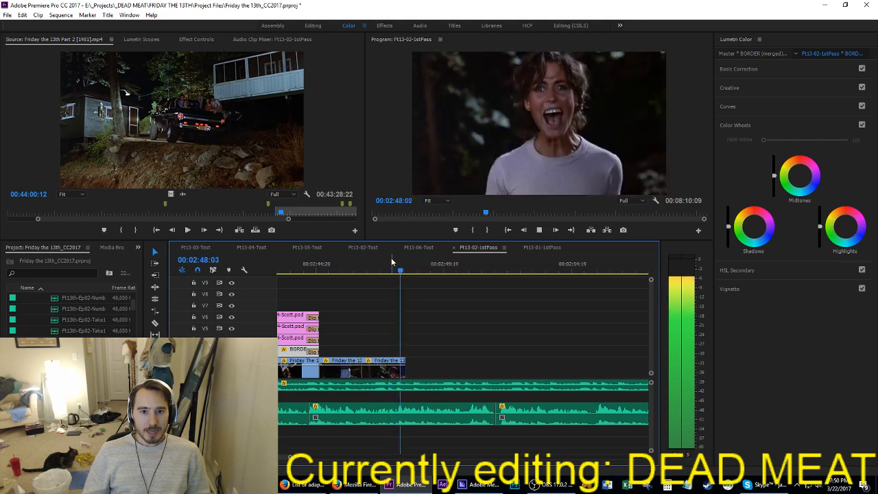
key("space")
Step: Extend the end of the last shot after the Scott kill card slightly, play on through the following narration, and save the project
left_click(389, 266)
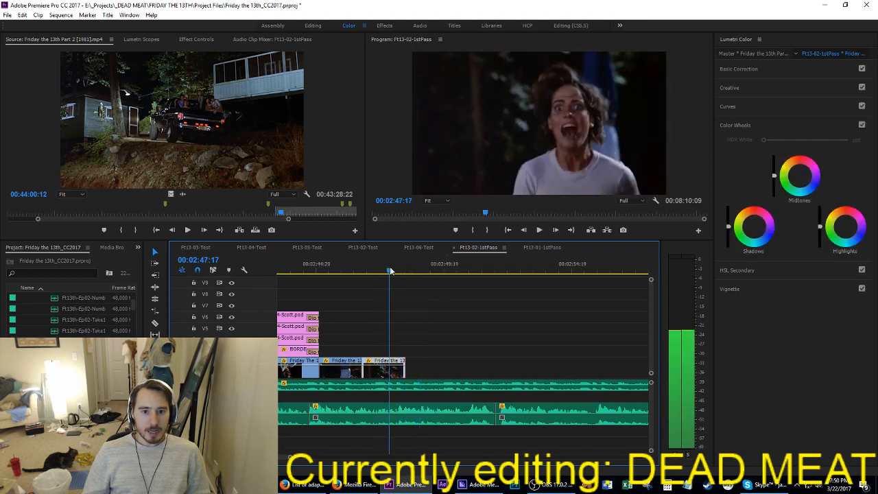
left_click_drag(405, 371, 423, 371)
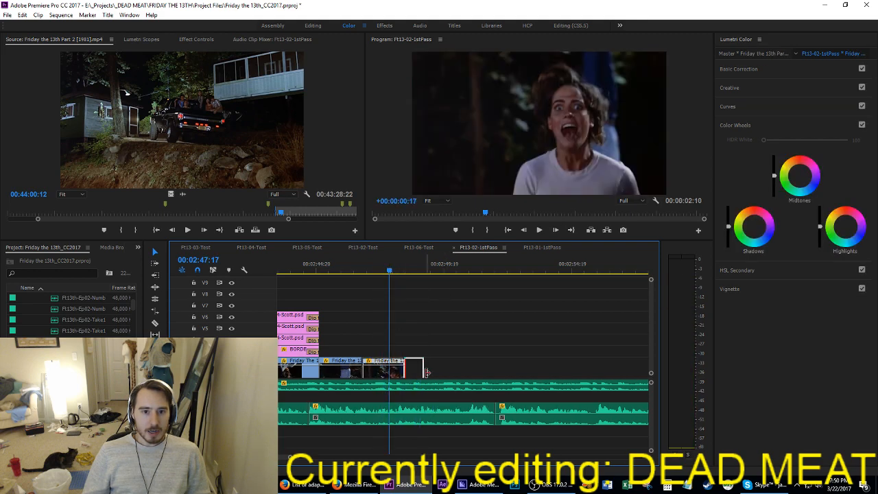
key("space")
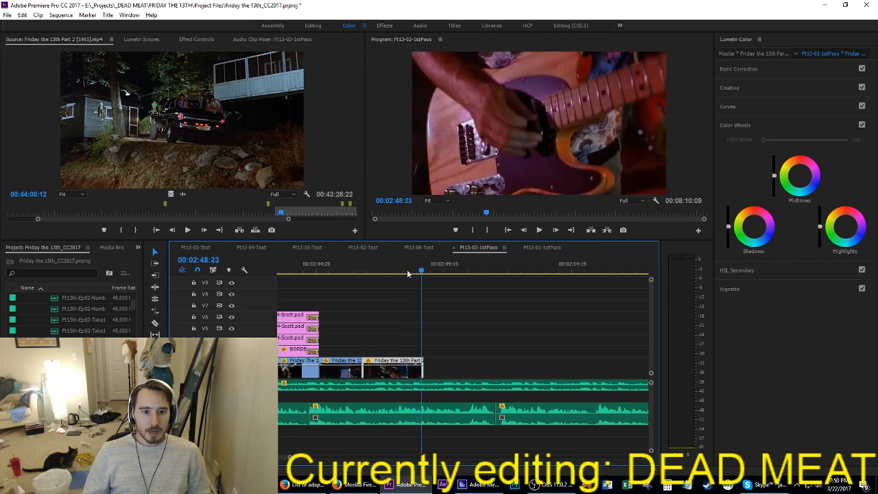
left_click_drag(410, 273, 410, 278)
left_click_drag(418, 371, 411, 371)
key("space")
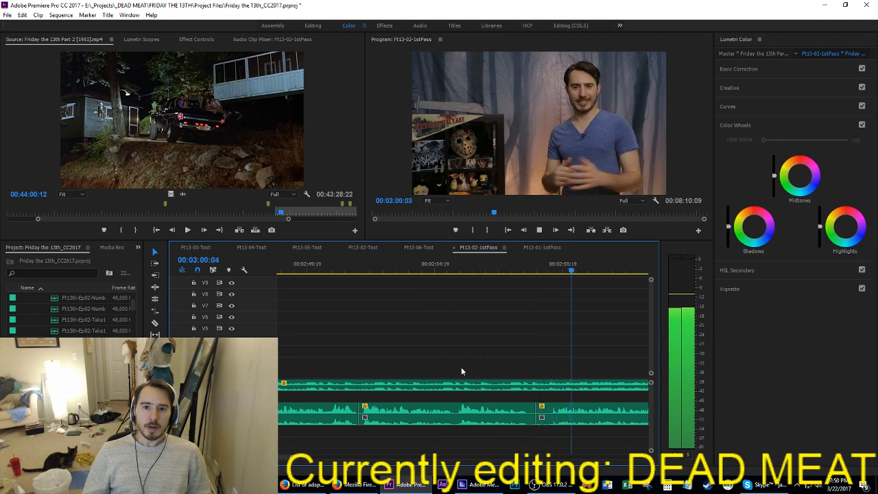
key("space")
scroll(447, 373, "up", 2)
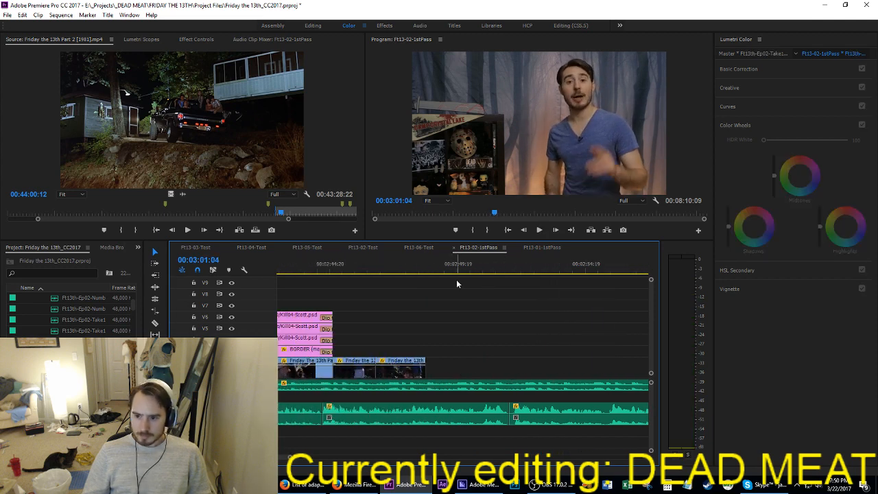
key("ctrl+s")
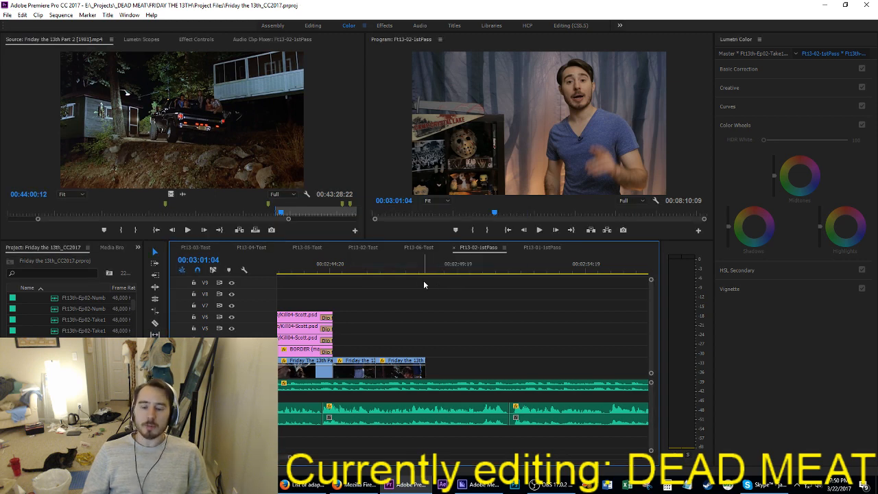
Step: Move the last shot after the Scott kill card up to track V7, above the end of the kill card graphics
left_click(366, 271)
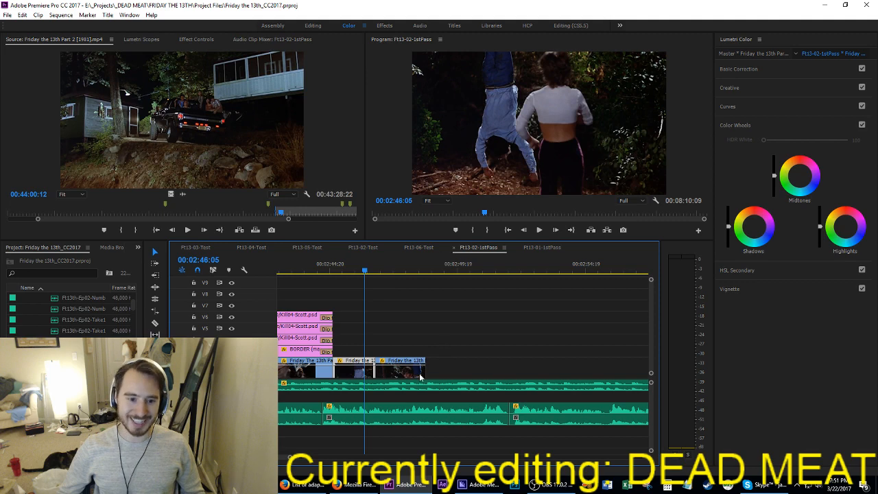
left_click_drag(410, 376, 329, 304)
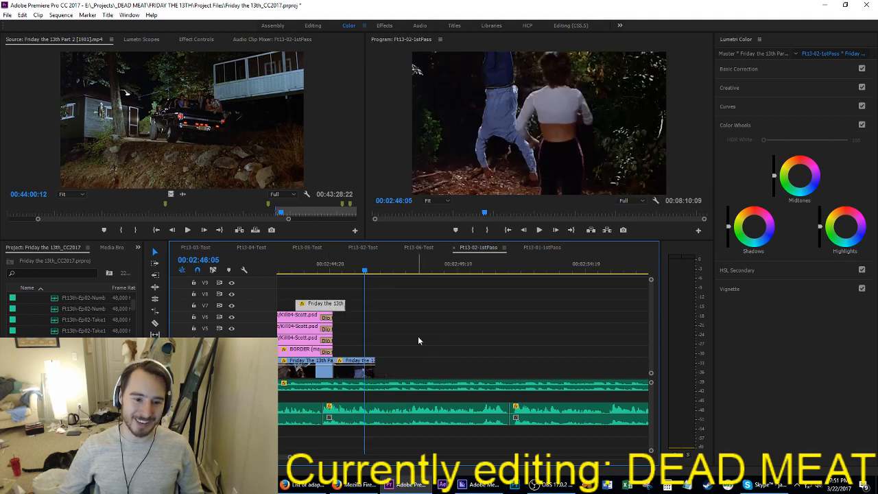
left_click(418, 339)
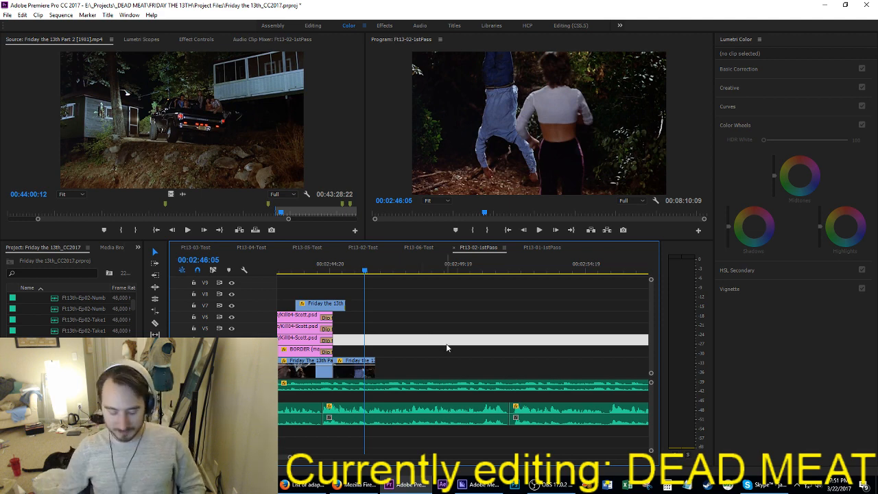
Step: Play the narration around the end of the Scott kill card and go to the narration clip starting at 00:02:51:23
key("space")
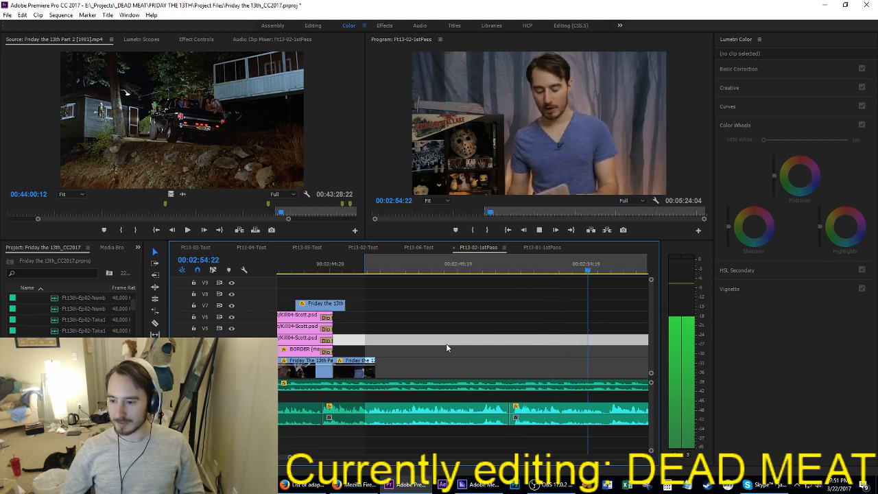
key("space")
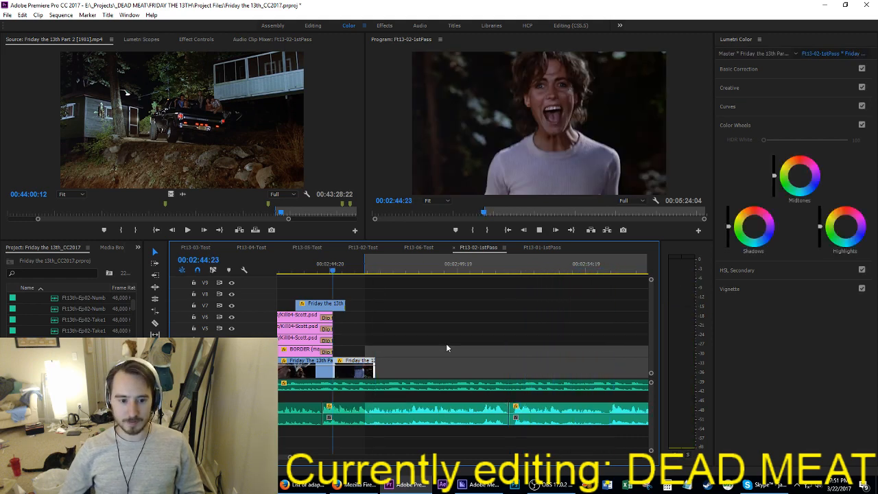
key("space")
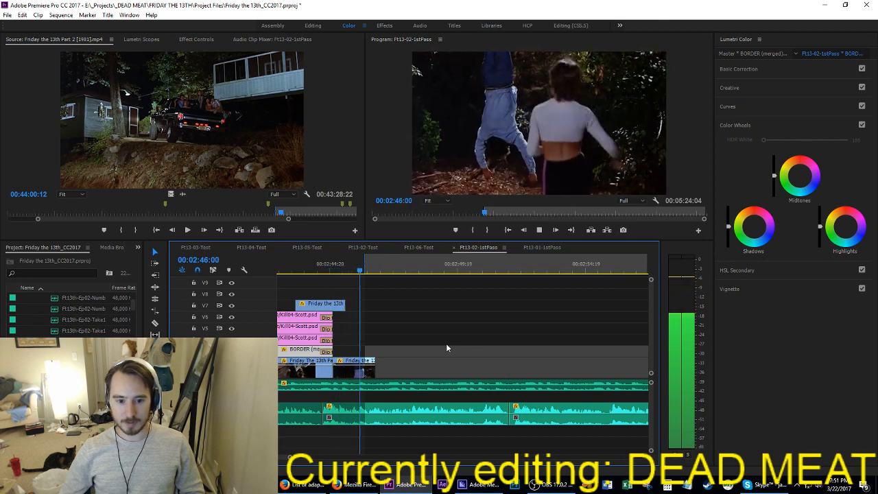
key("Down")
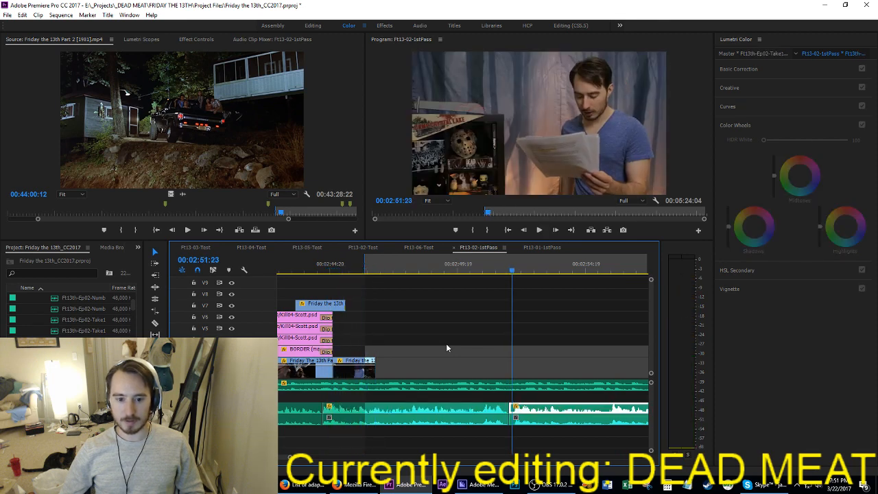
Step: Split the narration at 00:02:55:07 and move the segment before the cut to the narration clip start beneath the end of the Scott kill card
key("space")
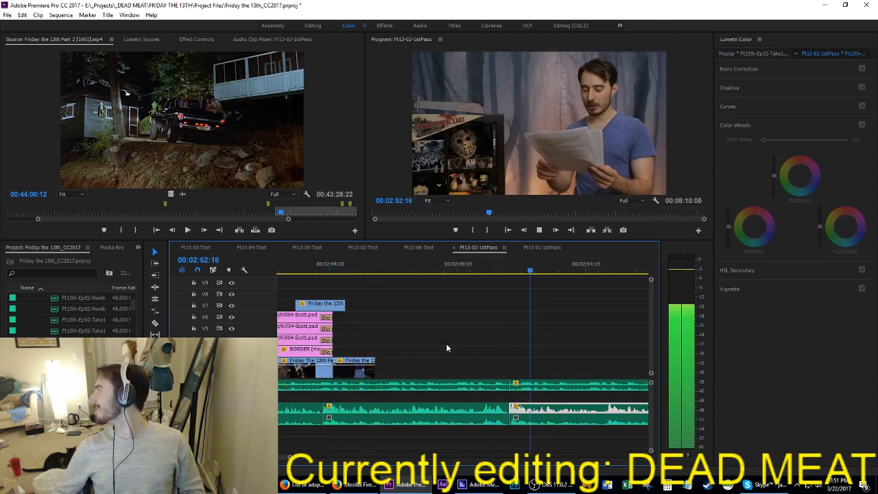
key("space")
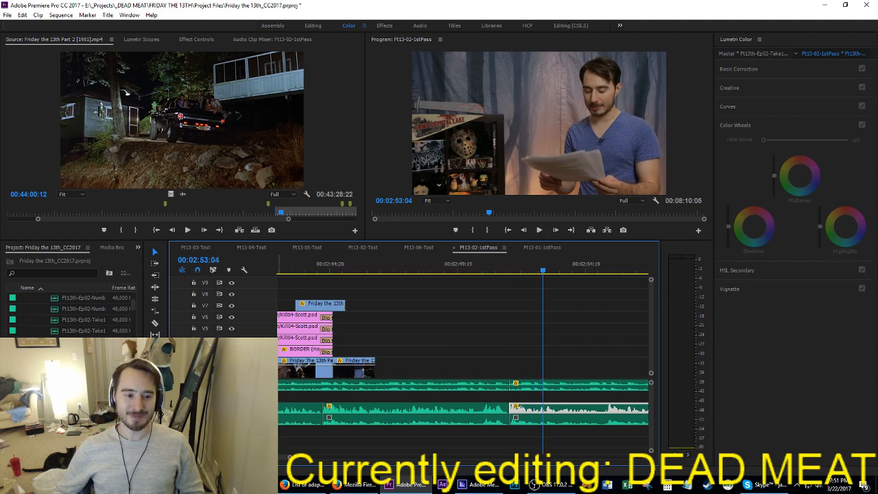
key("space")
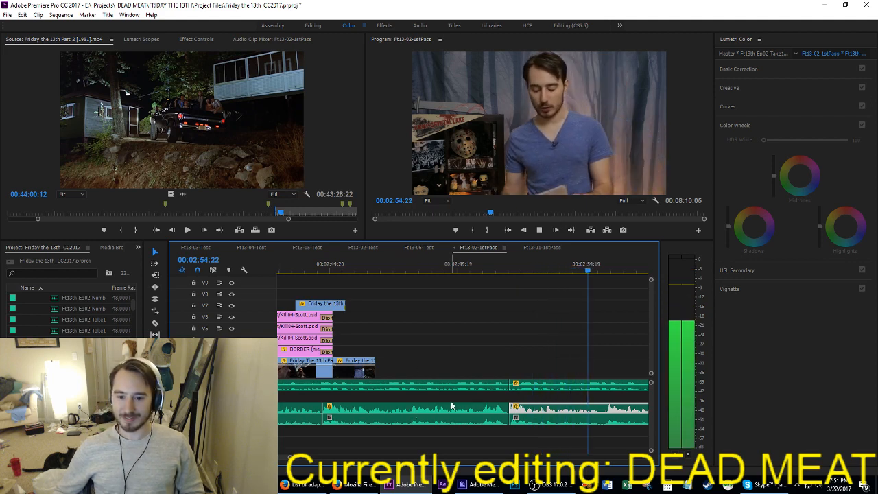
key("space")
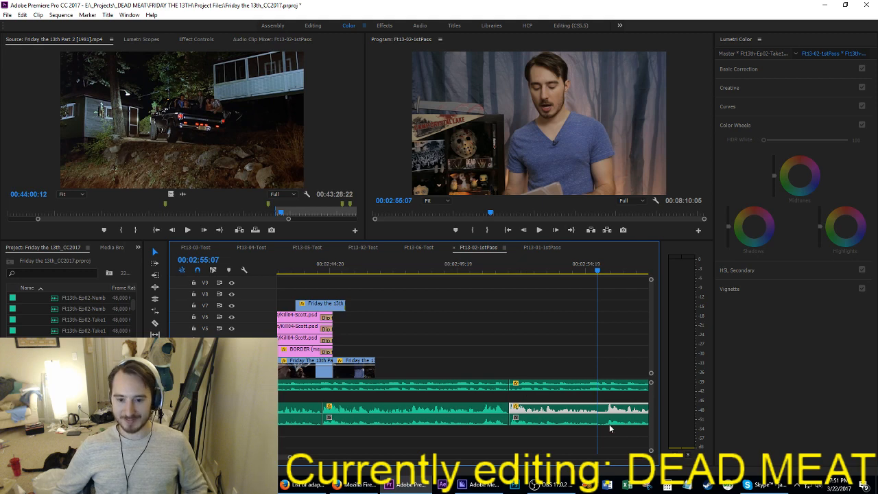
key("ctrl+k")
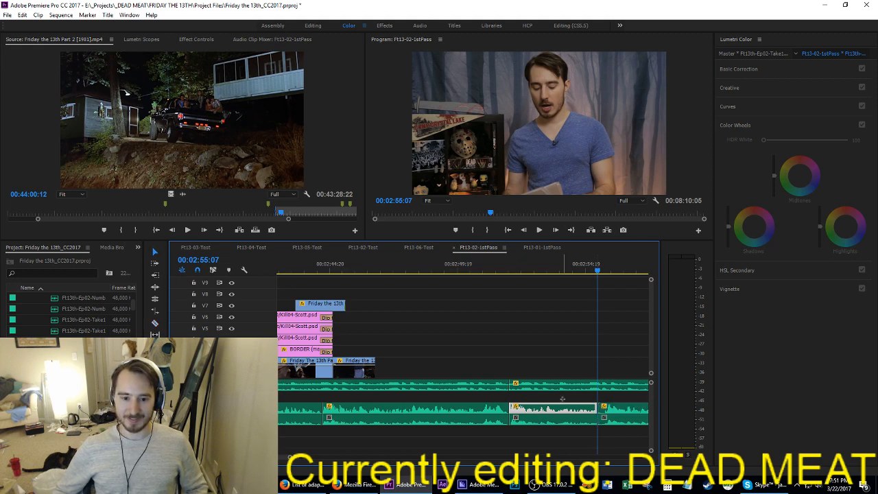
left_click_drag(562, 399, 375, 406)
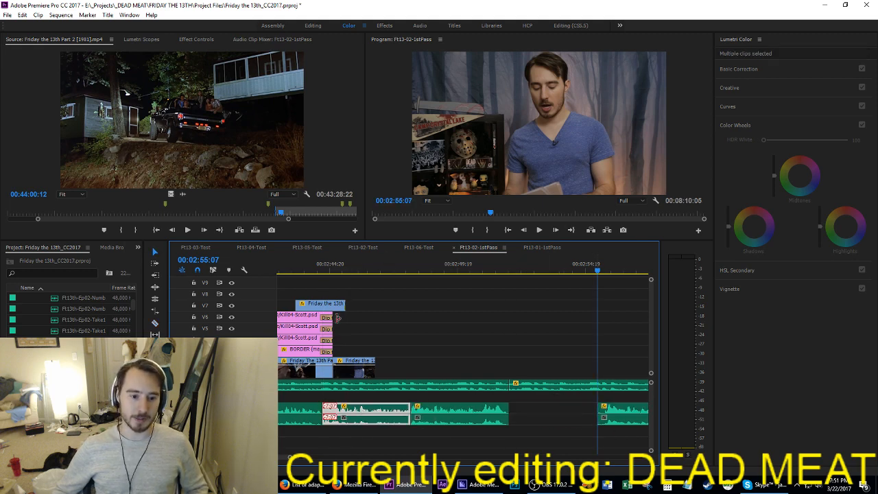
Step: Play the moved narration segment from the end of the Scott kill card, and play the remaining narration from 00:02:55:04
left_click(305, 268)
key("space")
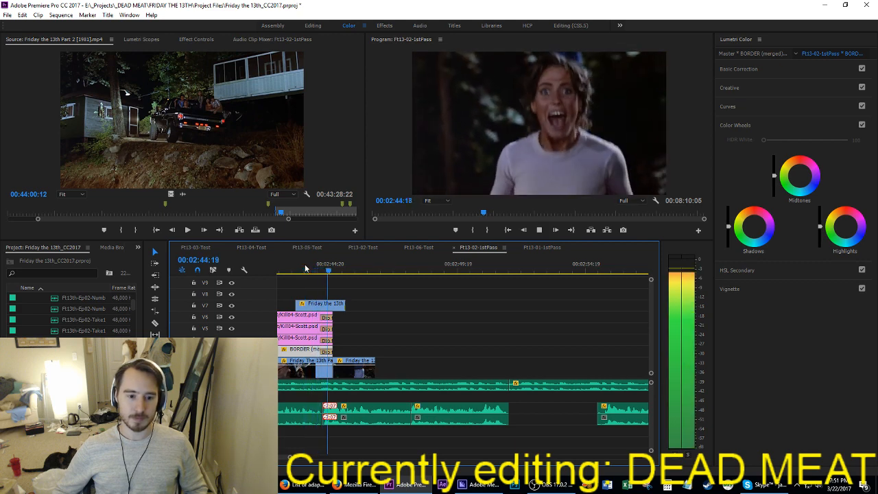
key("space")
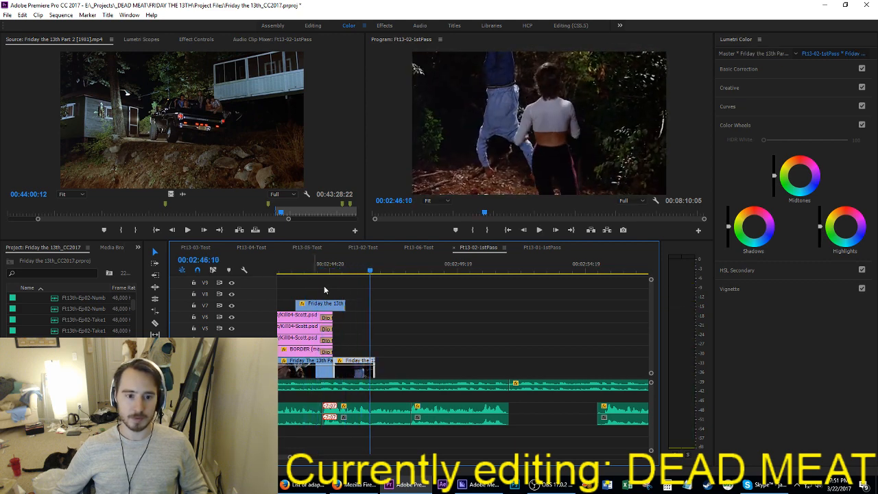
key("space")
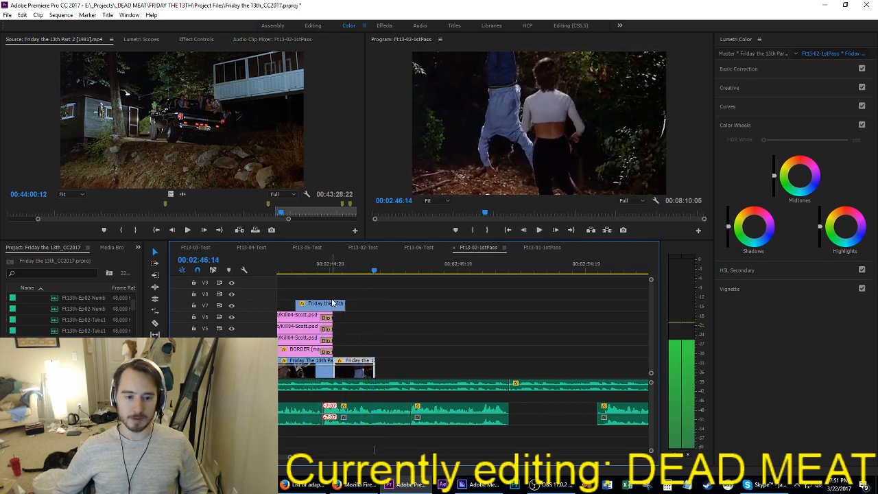
left_click(595, 272)
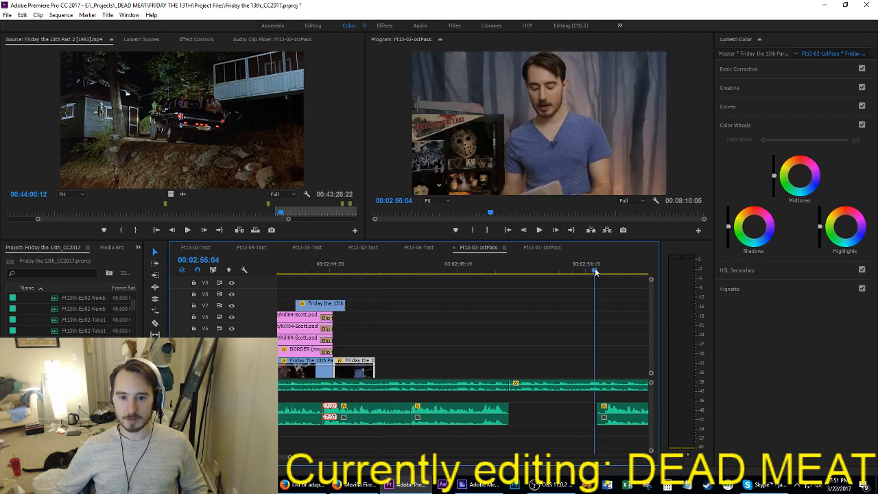
key("space")
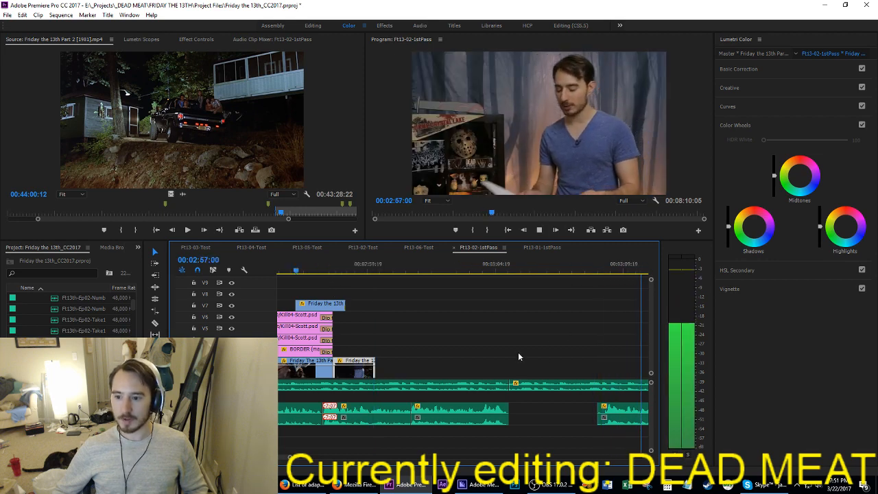
Step: Save the project and play the remaining narration from 00:02:57:02
key("ctrl+s")
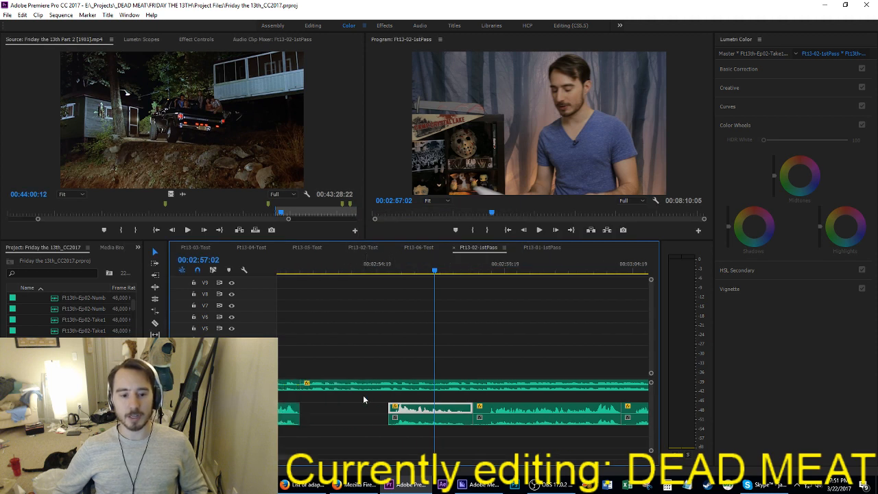
scroll(412, 357, "down", 2)
scroll(412, 357, "up", 3)
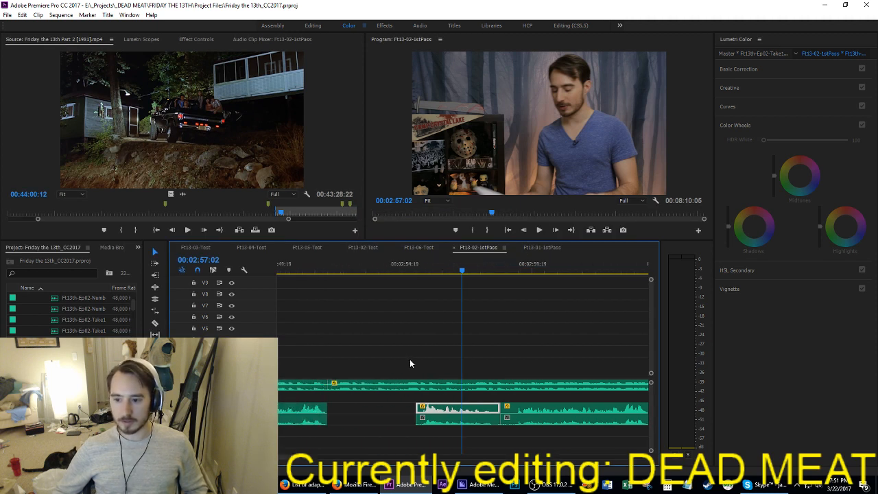
key("space")
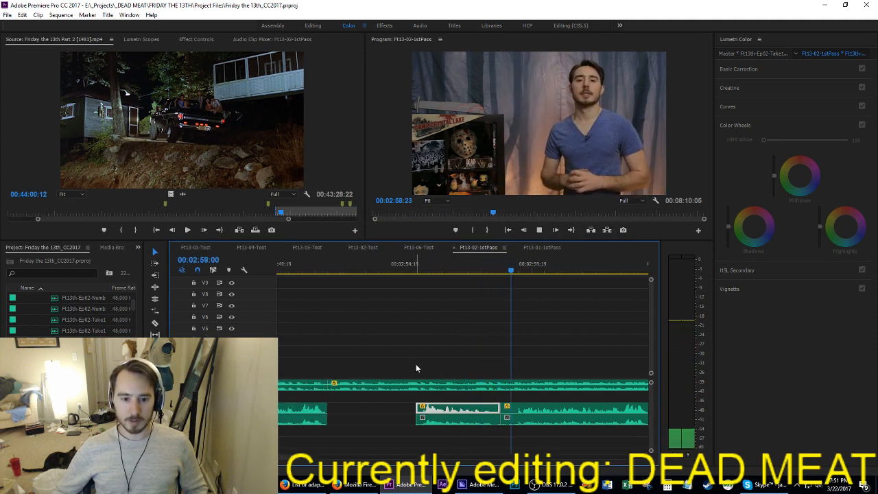
key("space")
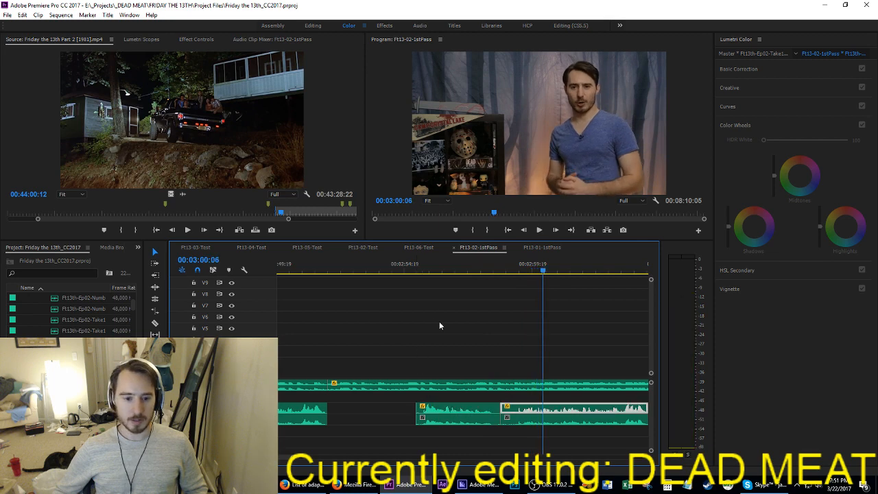
Step: Delete the audio clip above the narration from 00:02:51:20 onward, and extract the range from 00:02:51:20 to 00:02:59:05
left_click(402, 385)
key("Delete")
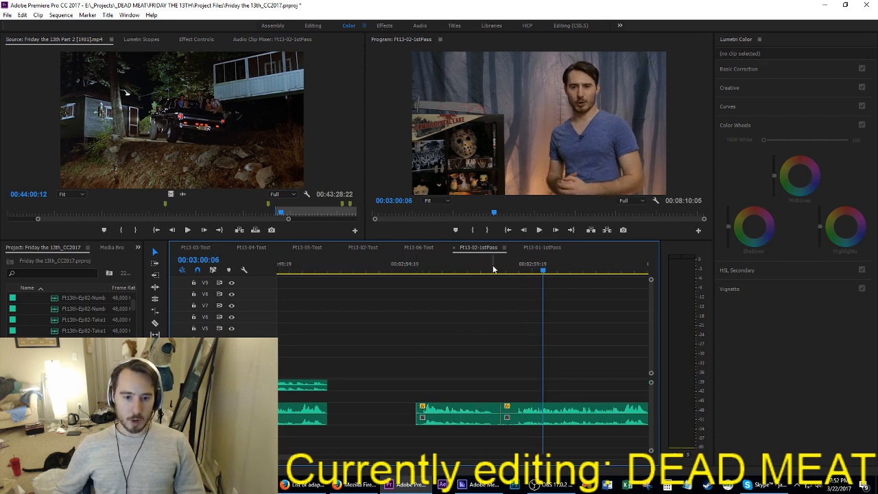
left_click_drag(507, 269, 517, 267)
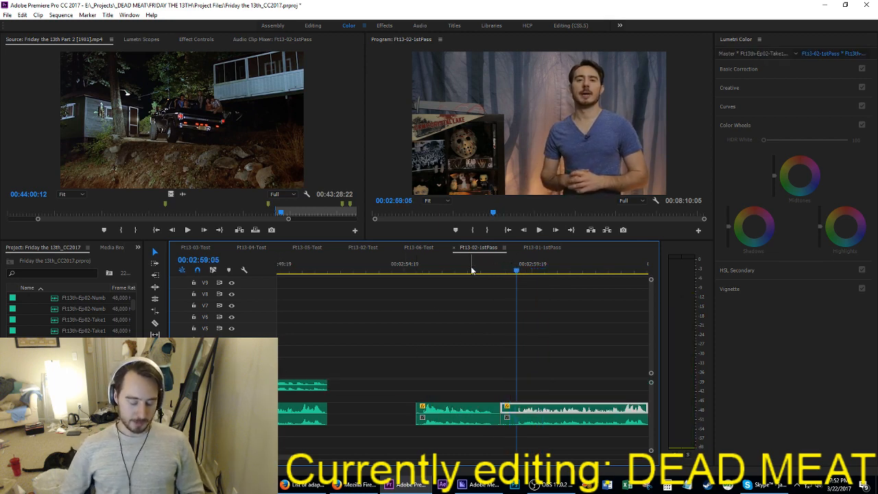
key("o")
key("Up")
key("Up")
key("Up")
key("i")
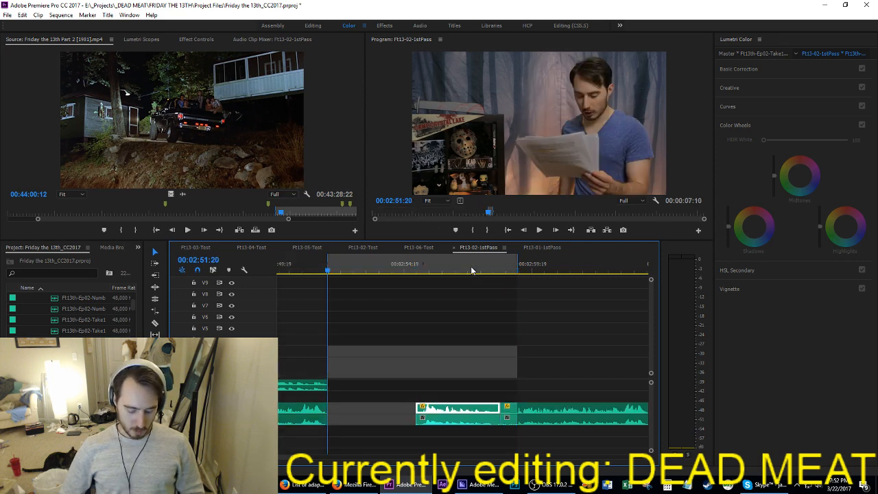
key("apostrophe")
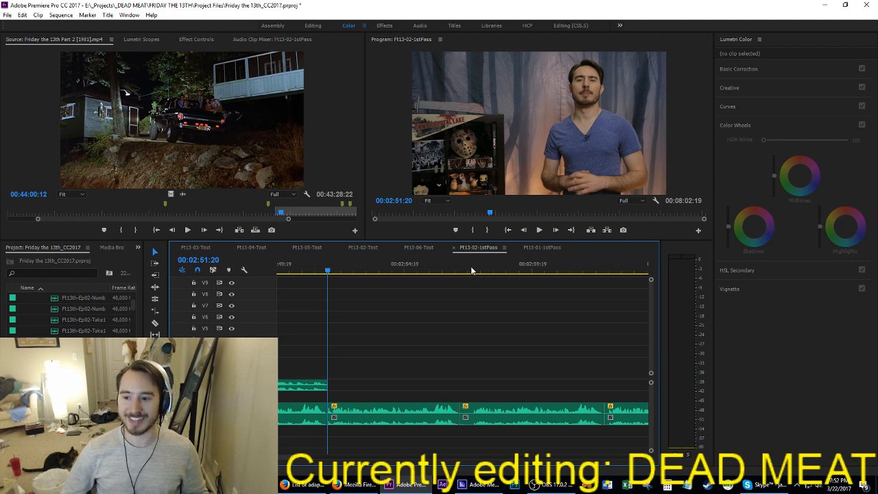
Step: Play the narration from 00:02:51:20 and ripple-trim the clip's start up to 00:02:53:10
key("space")
key("space")
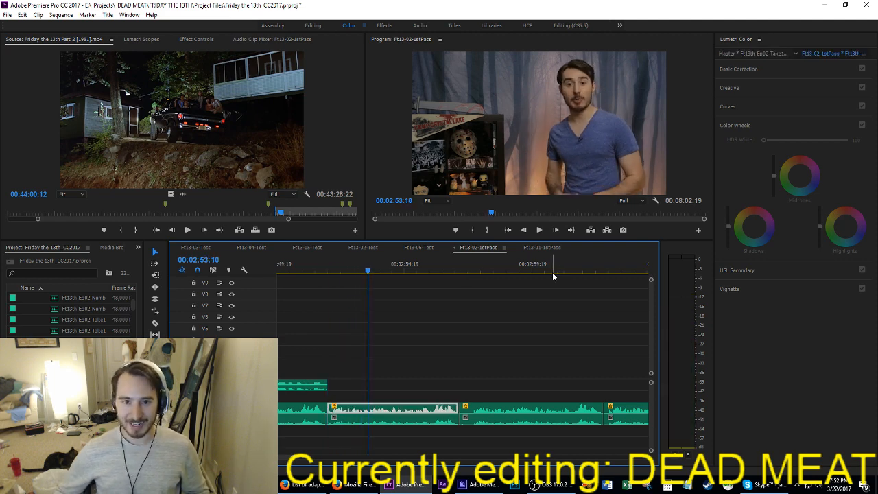
scroll(448, 290, "up", 3)
key("q")
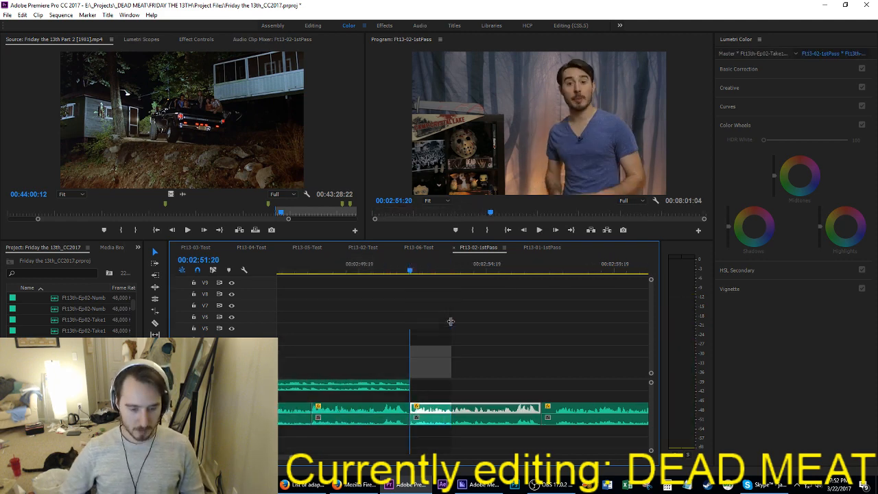
Step: Play the starts of the narration clips that precede 00:02:51:20
key("Up")
key("space")
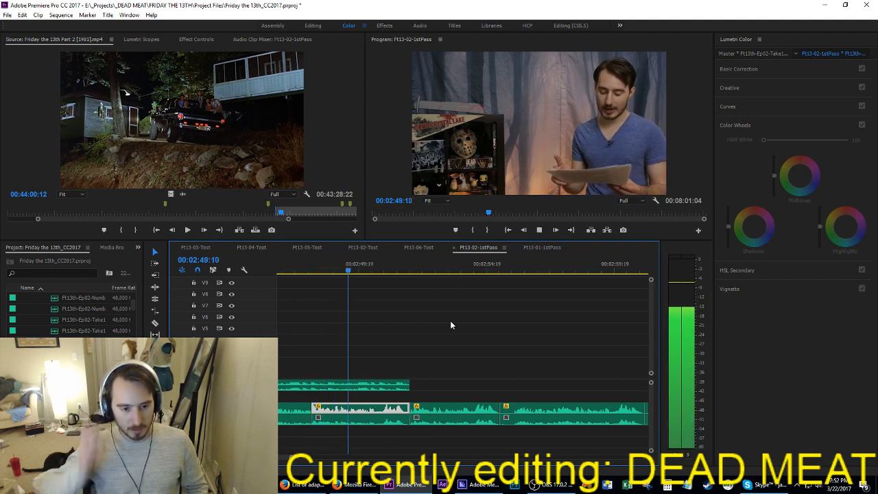
key("Up")
key("Up")
key("space")
key("Up")
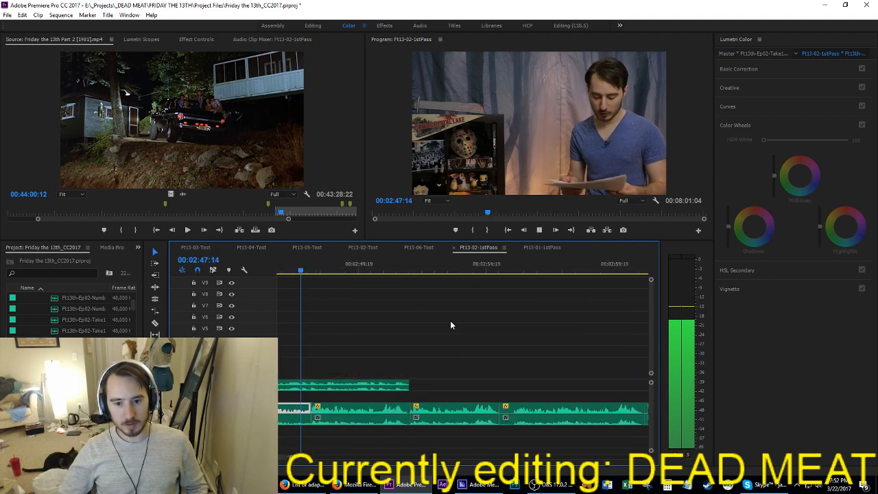
Step: Split the narration at 00:02:46:10, delete the segment after the cut, and trim the audio clip above to end at the same point
key("Left")
key("Left")
key("Left")
key("Left")
key("Left")
key("Left")
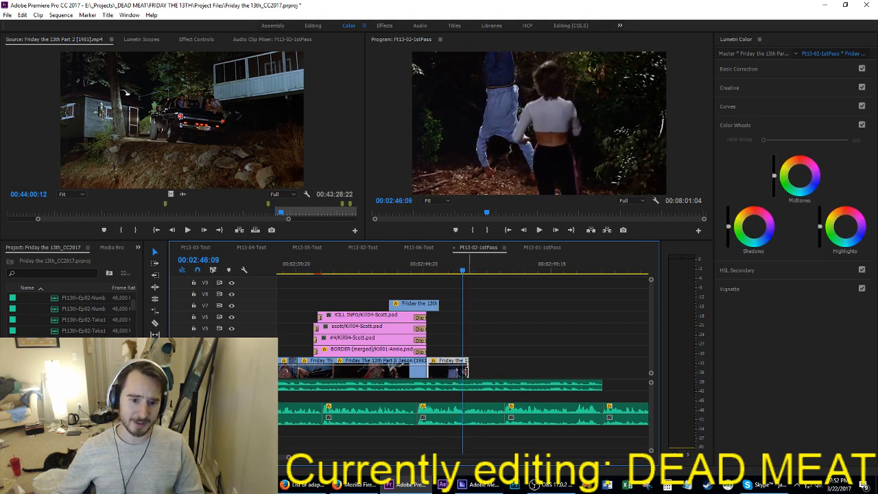
key("Right")
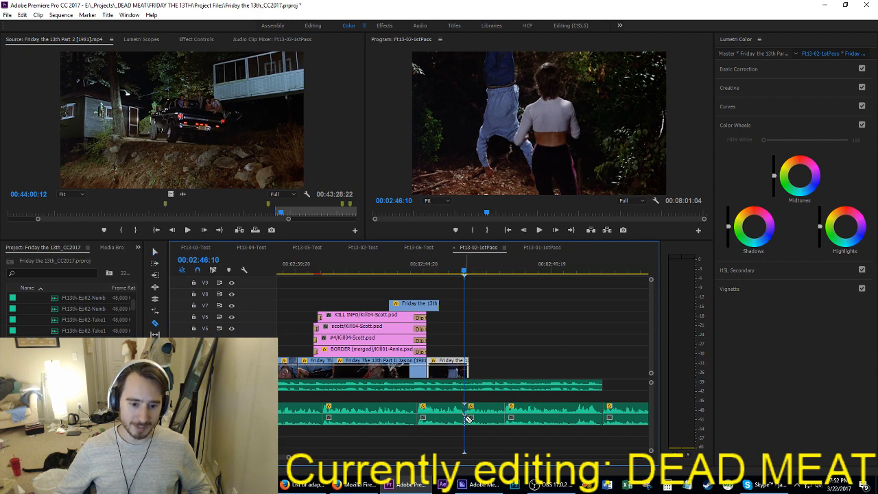
left_click(500, 411)
key("Delete")
scroll(549, 408, "down", 2)
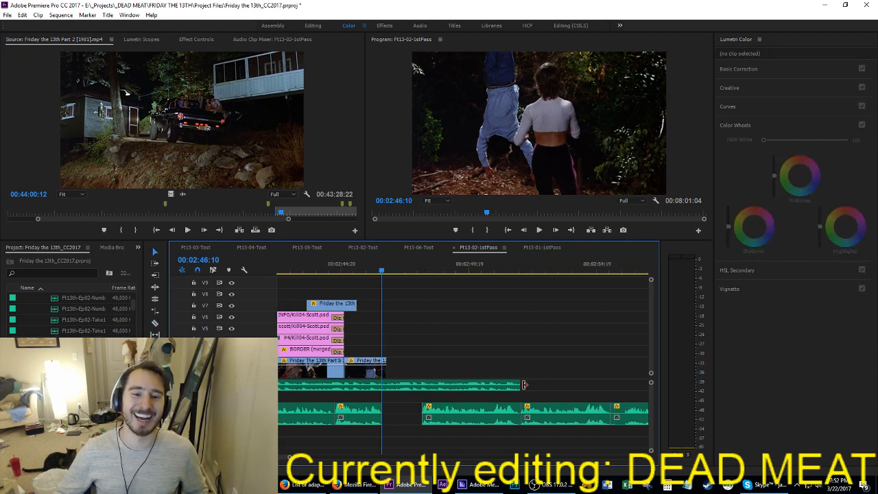
left_click_drag(523, 385, 388, 370)
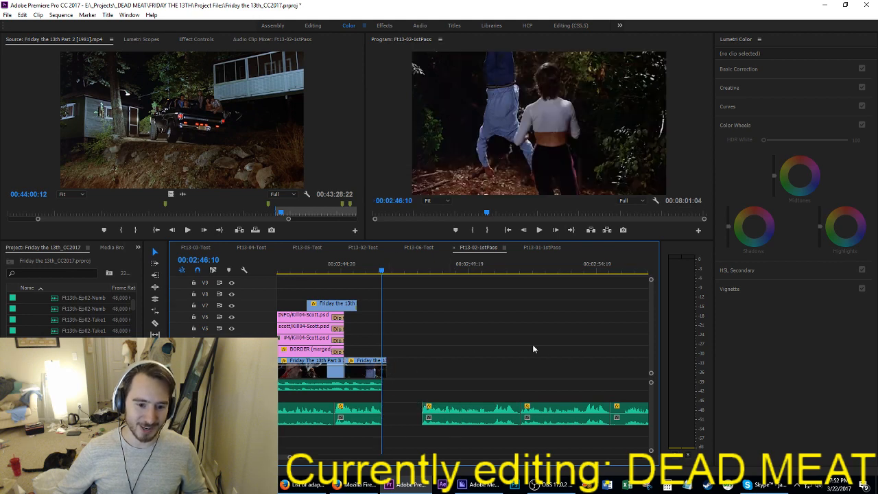
Step: Move the narration clip after the gap down one audio track, starting at about 00:02:54:17, and play the remaining narration
scroll(532, 347, "down", 2)
left_click(385, 413)
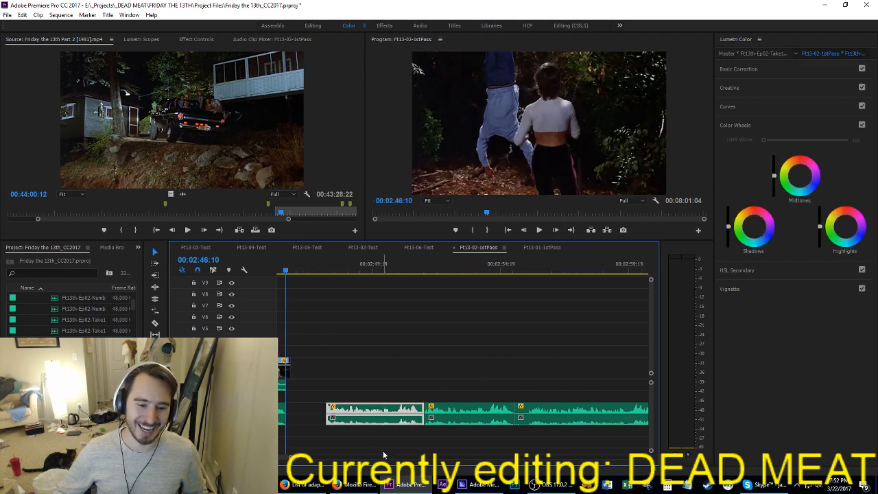
left_click_drag(380, 409, 553, 432)
left_click(410, 265)
key("space")
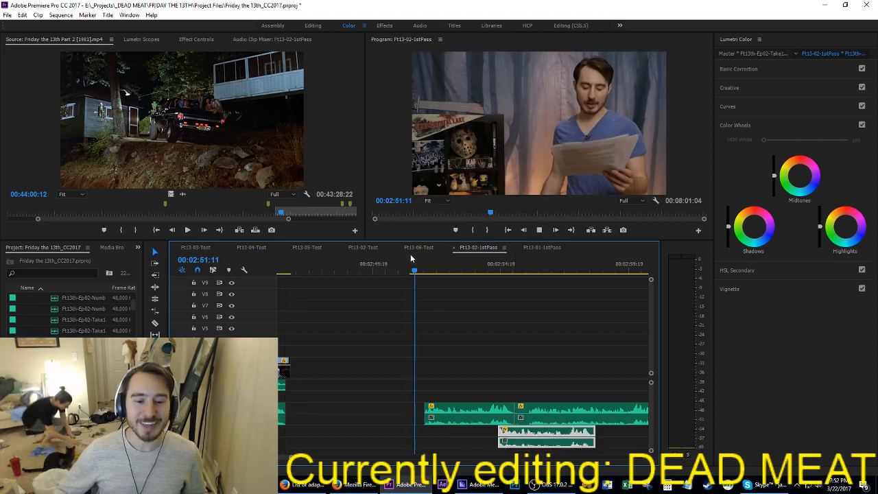
scroll(455, 369, "up", 10)
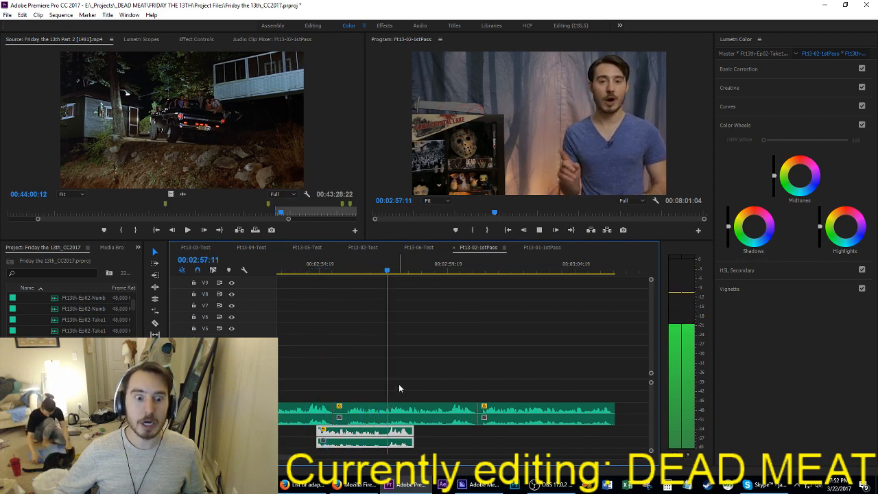
left_click(347, 267)
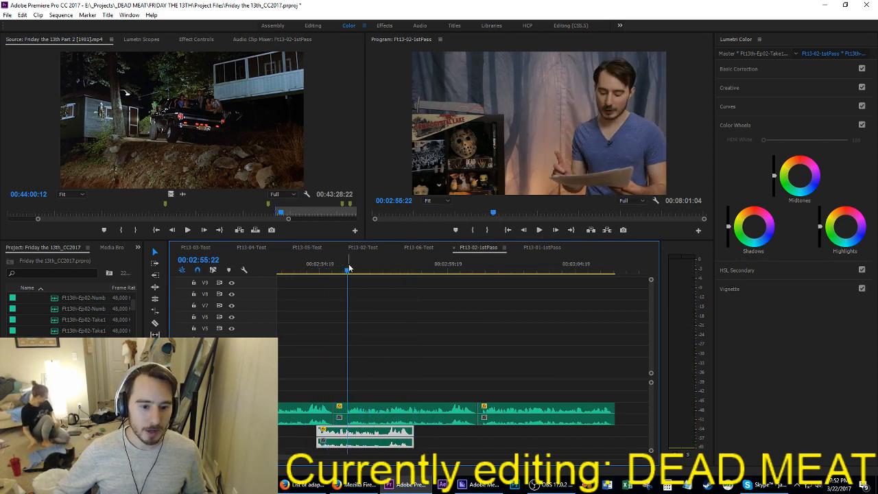
left_click(483, 272)
key("space")
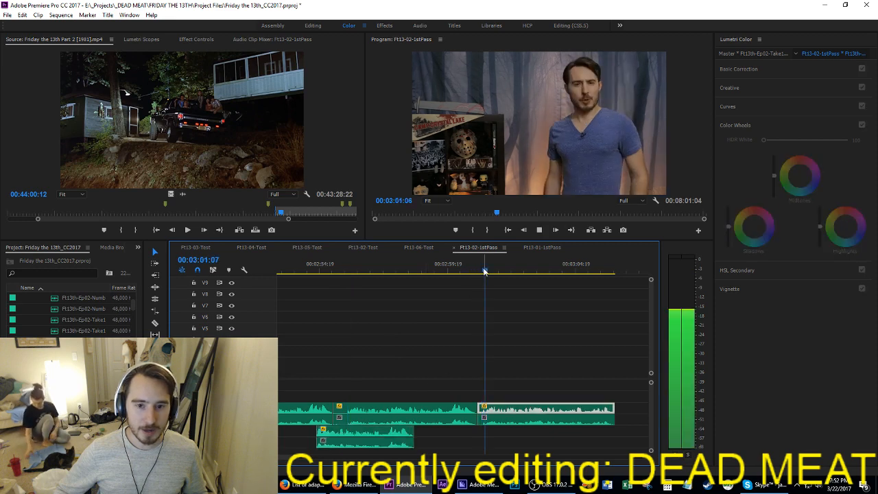
Step: Cut the last narration clip from the end of the timeline and paste it at 00:02:46:10, beneath the end of the last film shot
key("space")
left_click_drag(578, 380, 540, 437)
key("Delete")
scroll(466, 395, "up", 8)
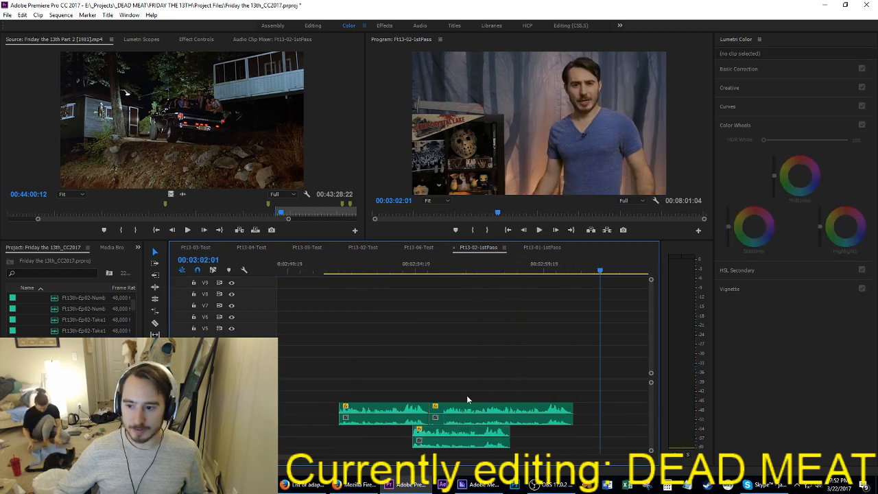
left_click(503, 271)
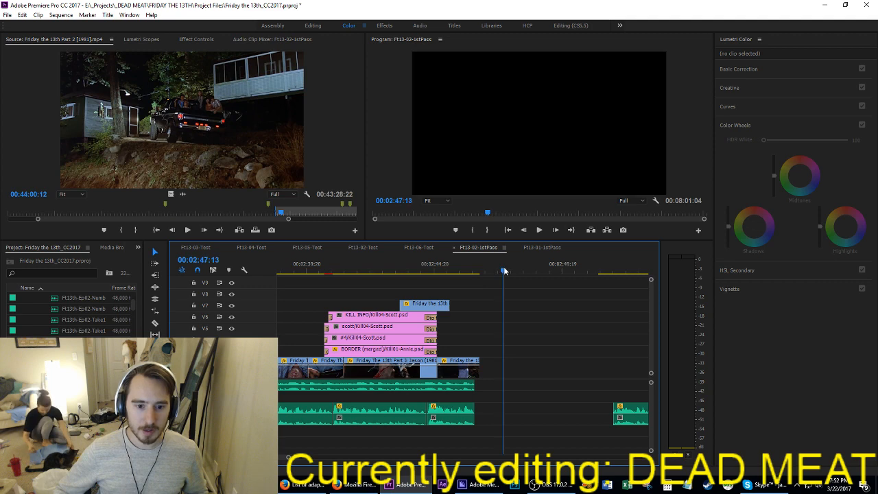
key("space")
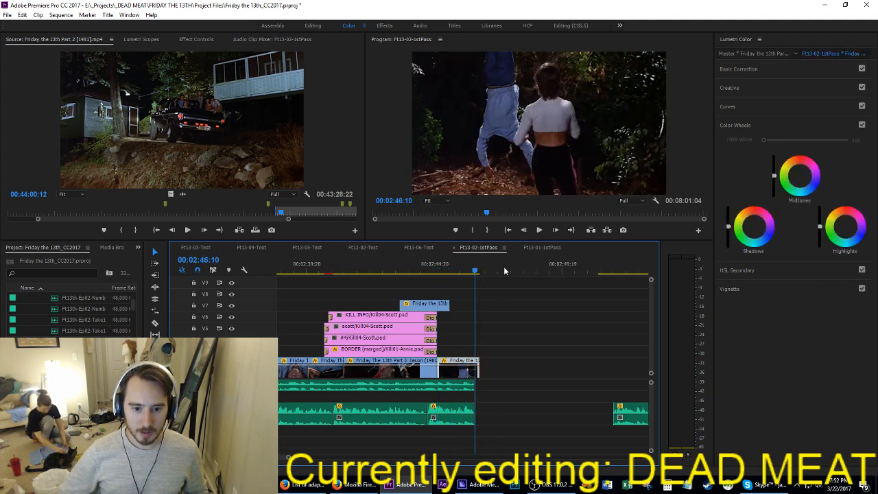
key("Up")
key("Up")
key("Up")
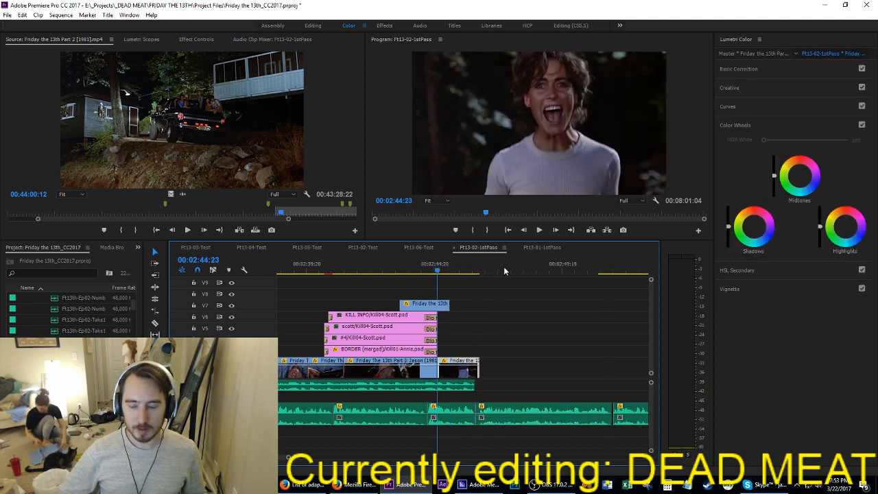
Step: Play the narration from 00:02:44:23 past the end of the last film shot, and save the project
key("space")
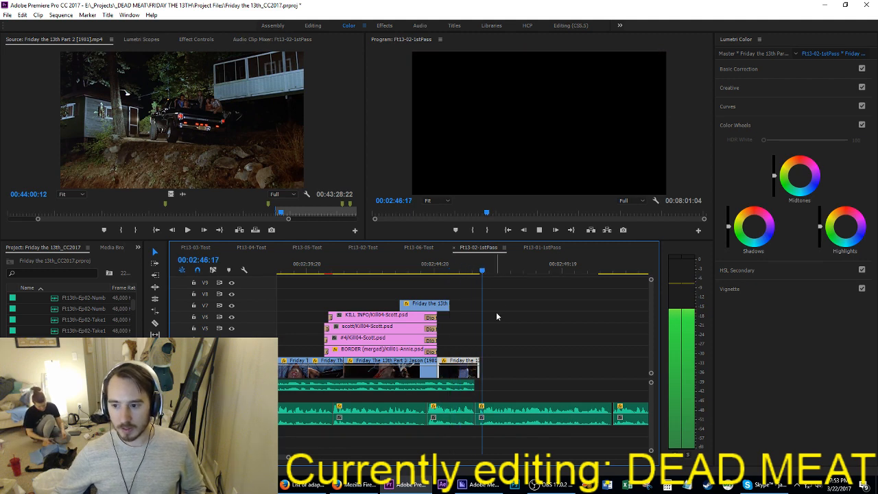
left_click(515, 404)
scroll(466, 418, "up", 4, "alt")
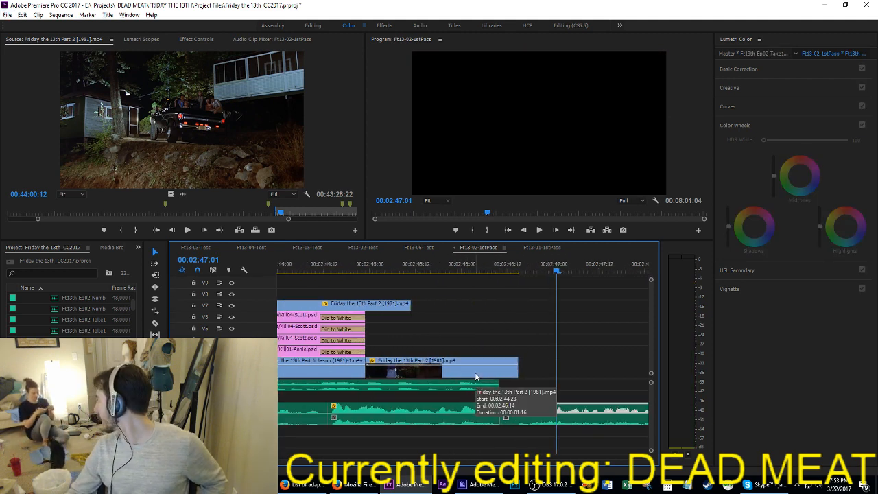
left_click(495, 311)
key("ctrl+s")
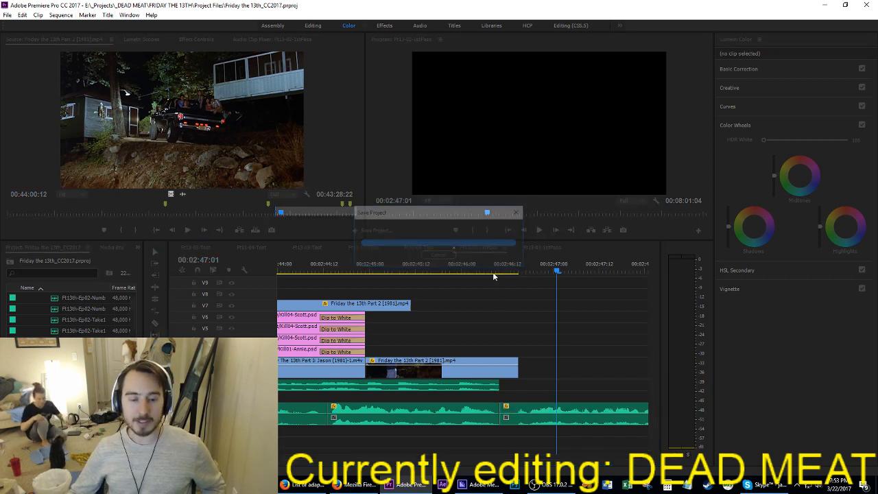
Step: Try moving the pasted narration clip to start at 00:02:46:17
left_click(470, 270)
left_click_drag(471, 270, 530, 282)
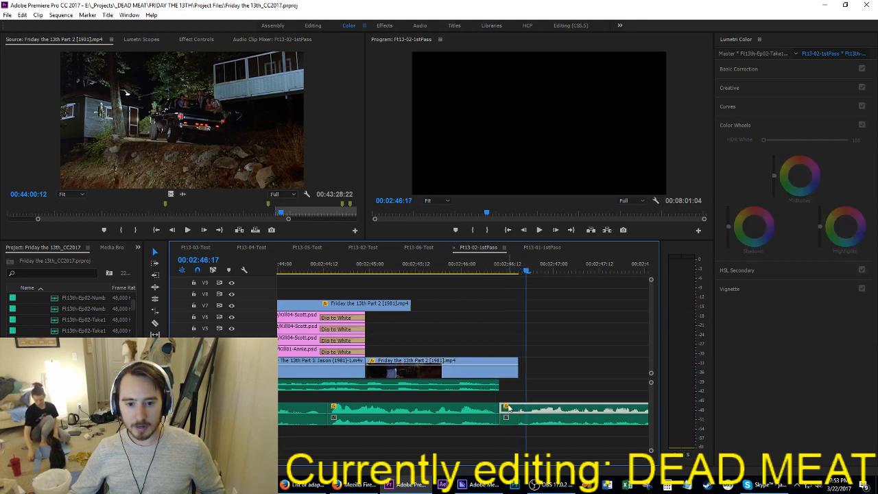
left_click_drag(522, 394, 533, 409)
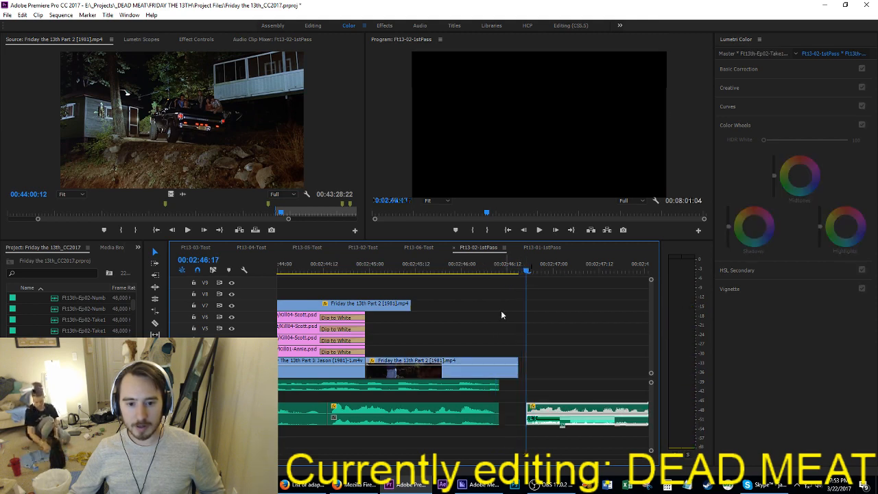
Step: Move the pasted narration clip to start at 00:02:46:09, against the preceding narration, and save the project
left_click_drag(487, 271, 498, 272)
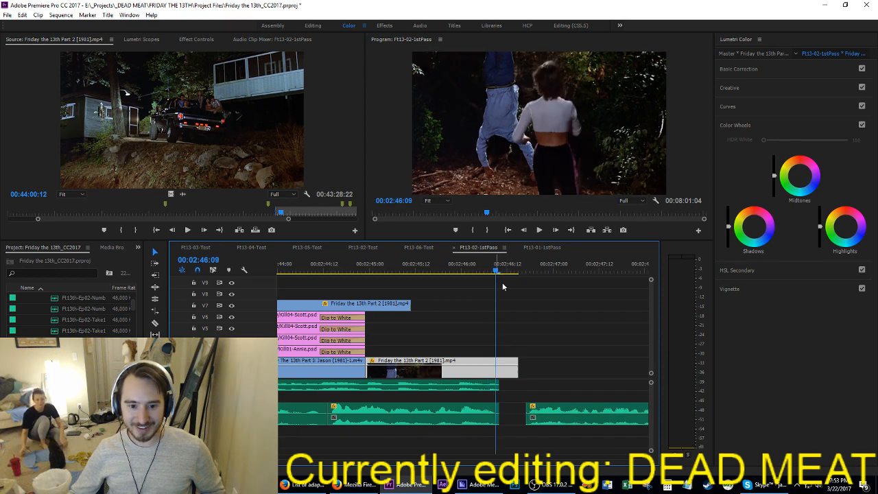
left_click_drag(569, 371, 520, 408)
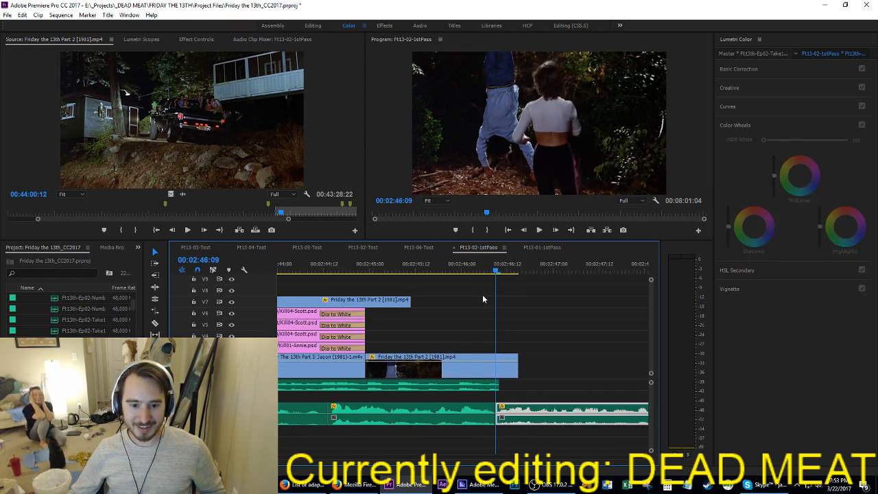
key("ctrl+s")
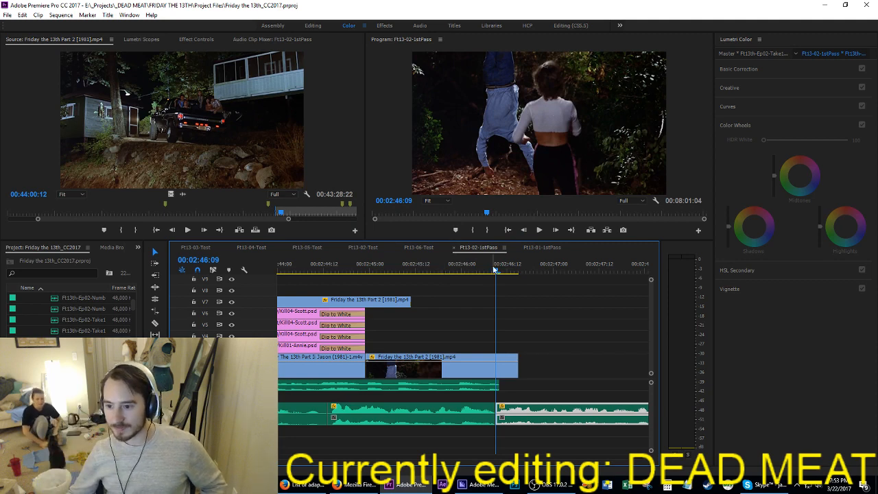
Step: Add a short audio transition between the two narration clips at 00:02:46:09 and play the join from 00:02:45:16
left_click(430, 271)
key("ctrl+s")
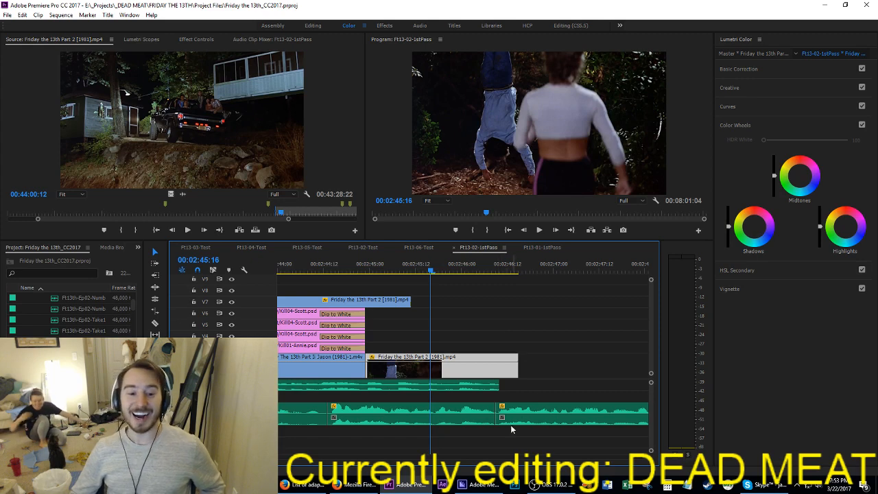
left_click_drag(511, 429, 482, 412)
key("space")
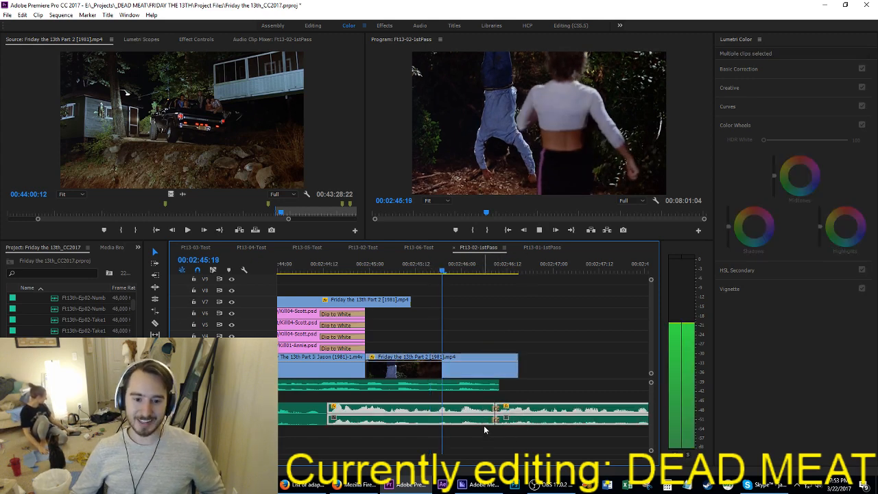
Step: Move the remaining Friday the 13th Part 2 shot from Video 7 to Video 2, directly after the last film shot, and save the project
key("space")
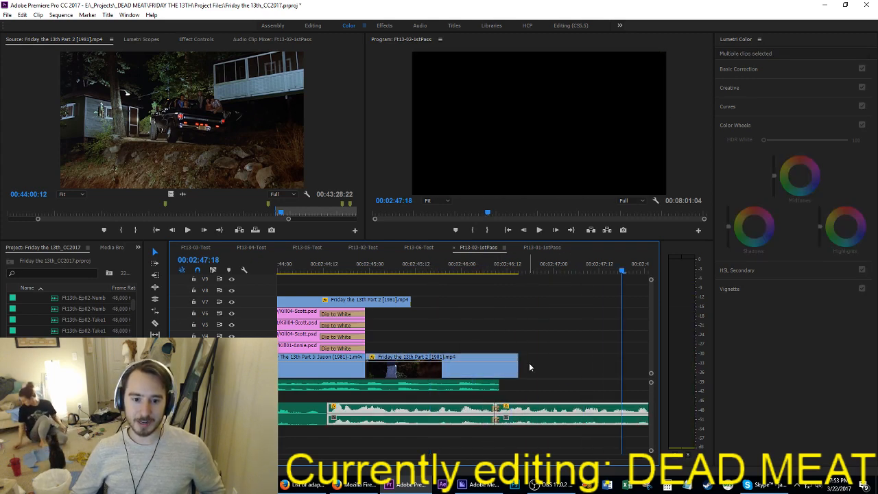
left_click(357, 302)
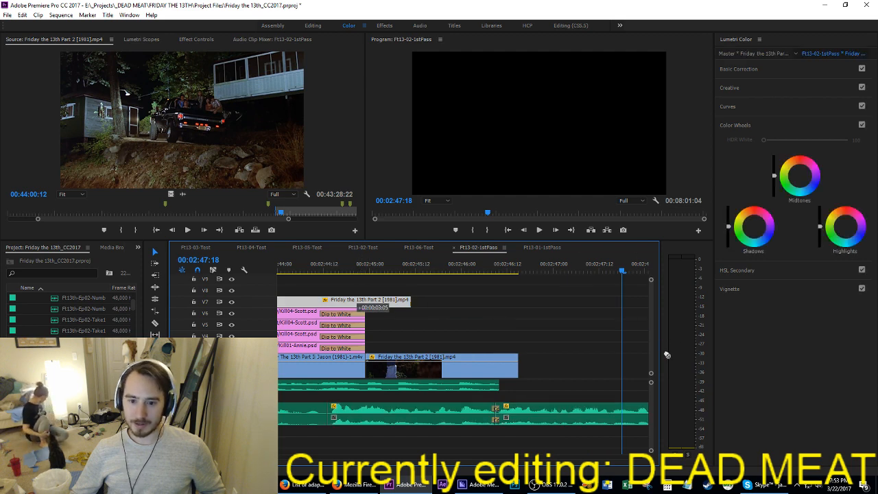
left_click_drag(667, 354, 605, 336)
left_click_drag(520, 336, 562, 370)
key("ctrl+s")
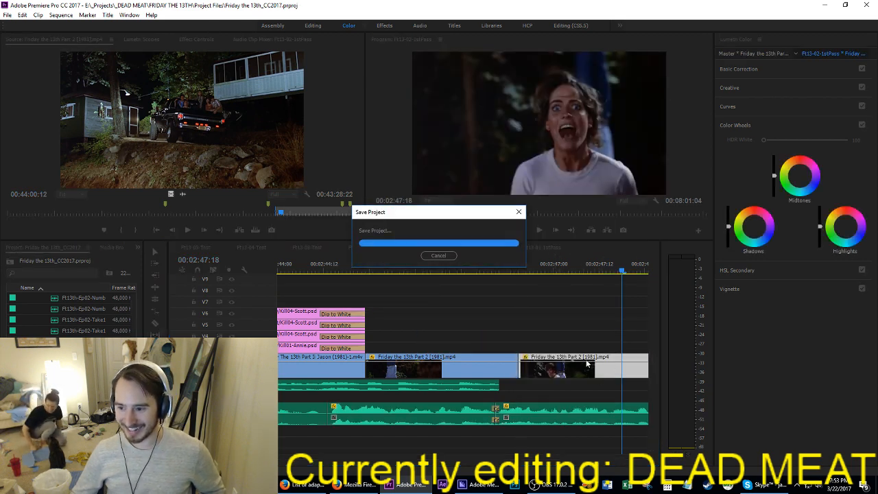
Step: Play the cut between the last two film shots together with the joined narration
scroll(586, 363, "down", 3)
scroll(585, 362, "down", 4)
left_click(573, 319)
scroll(573, 319, "down", 3)
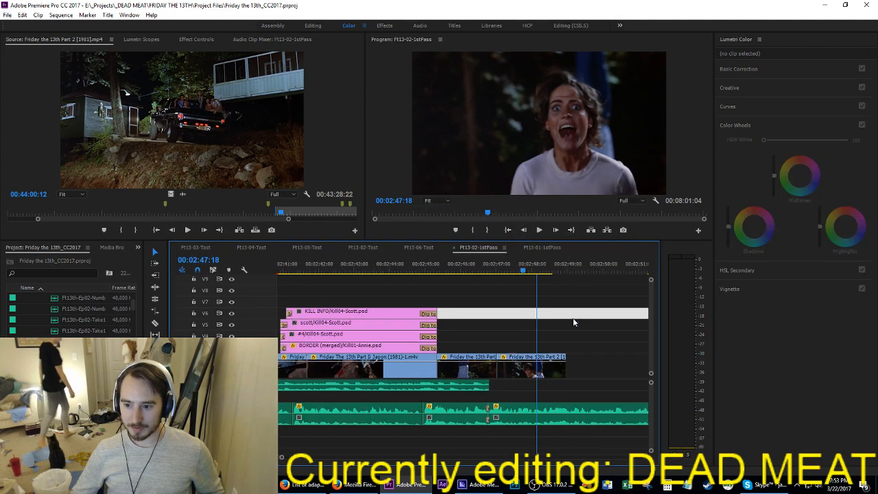
scroll(572, 318, "down", 3)
left_click(429, 272)
key("space")
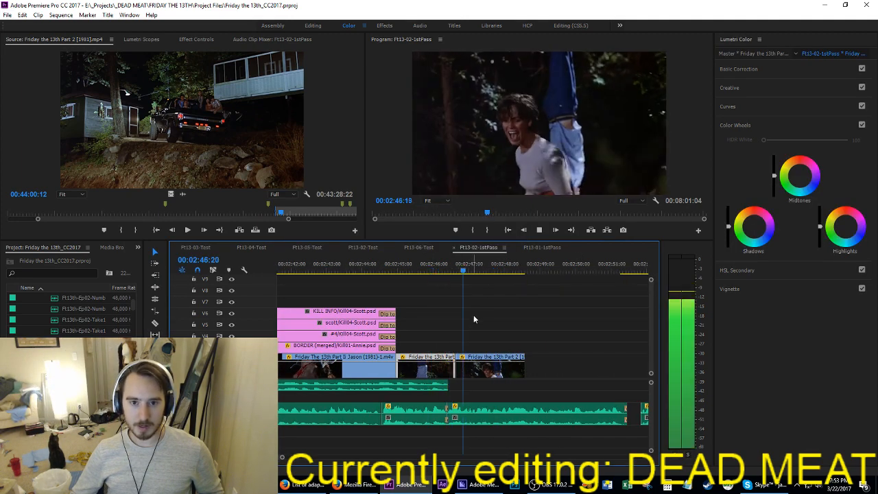
Step: Move the last film shot earlier to start at the narration join, about 00:02:46:10, and play past its end
left_click(441, 273)
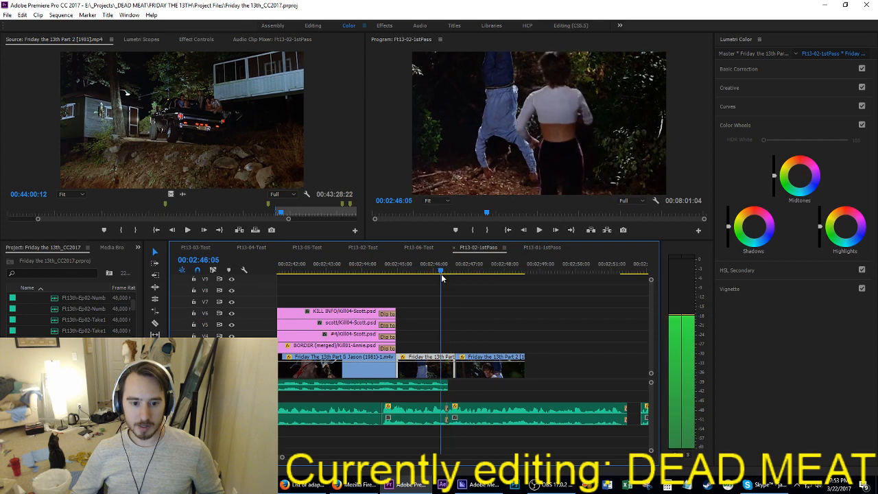
left_click_drag(442, 277, 447, 277)
left_click_drag(468, 373, 471, 377)
key("space")
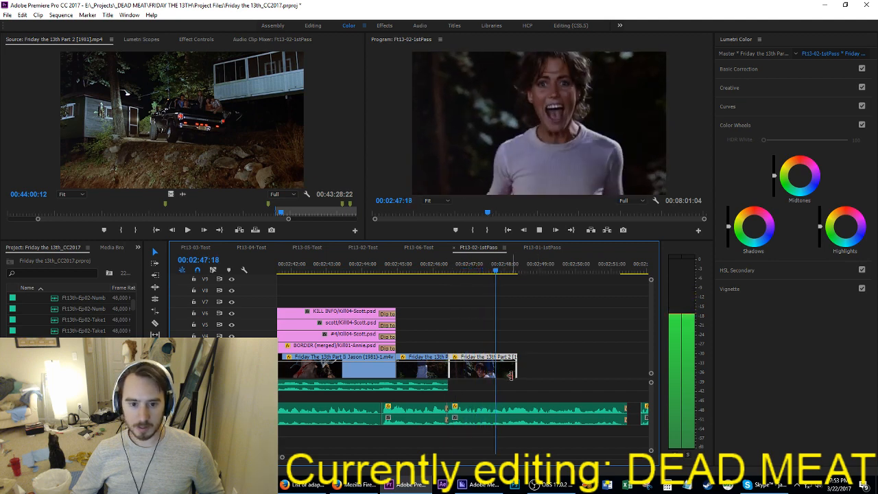
key("space")
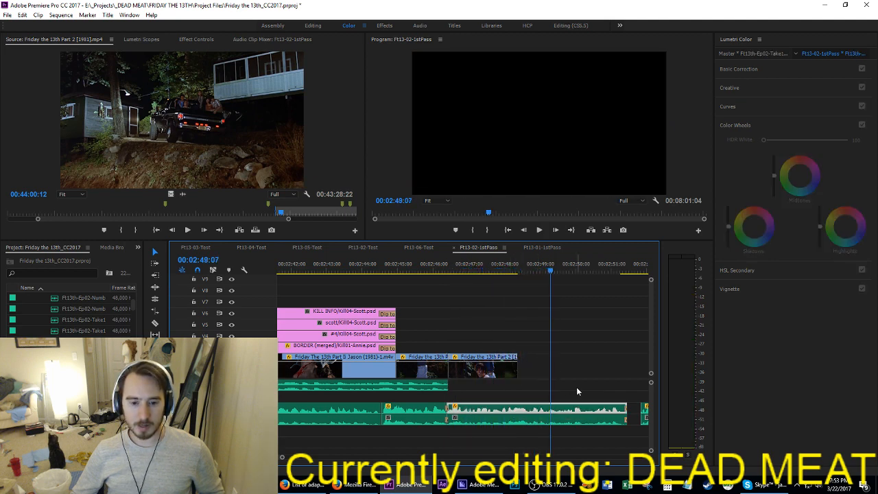
Step: Move the Ft13th-Ep02-Take1 video clip from the end of the sequence to Video 2, just after the last film shot
scroll(567, 387, "down", 1)
scroll(580, 387, "down", 1)
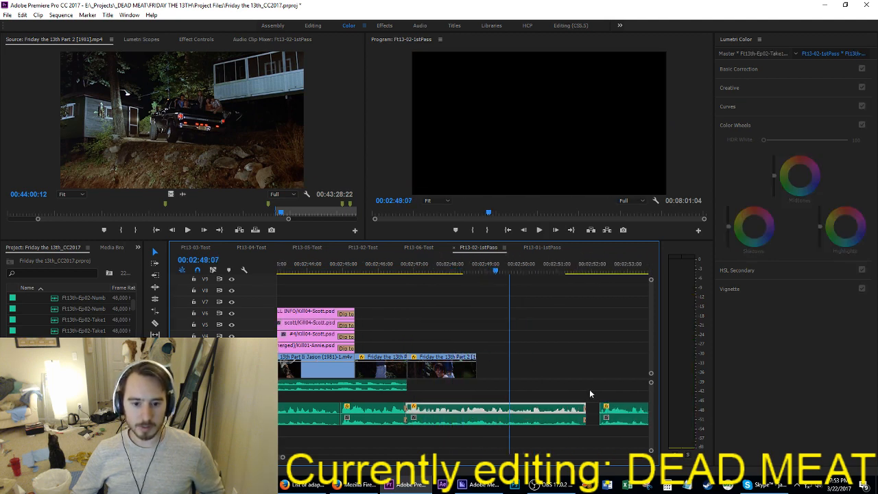
scroll(589, 394, "down", 6)
scroll(430, 355, "up", 11)
scroll(582, 354, "down", 2)
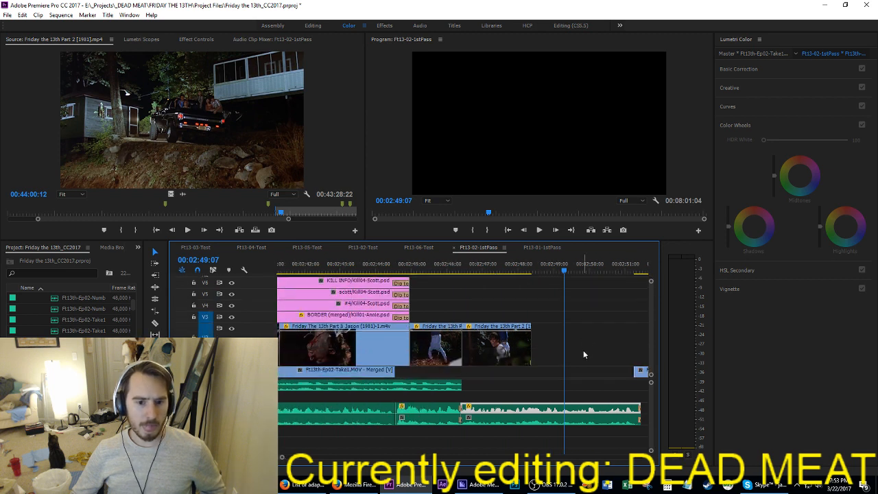
scroll(578, 355, "down", 20)
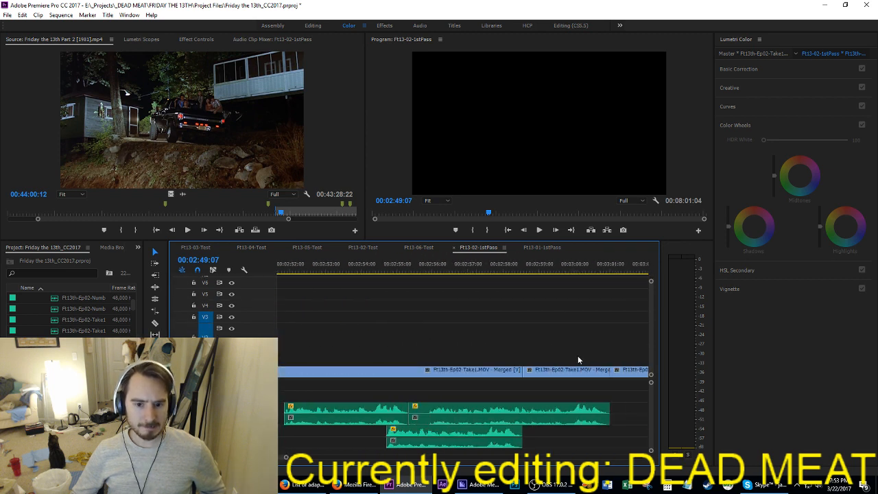
scroll(577, 357, "down", 10)
left_click_drag(577, 368, 378, 358)
scroll(377, 358, "up", 20)
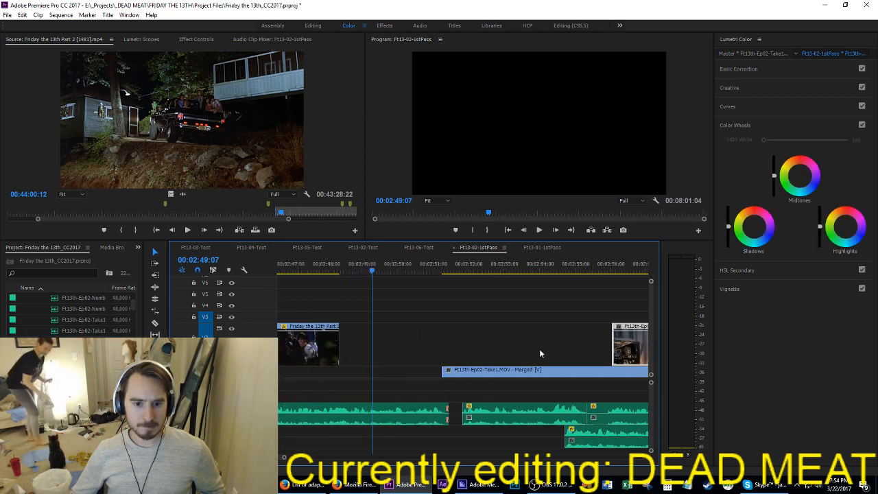
scroll(432, 384, "up", 5)
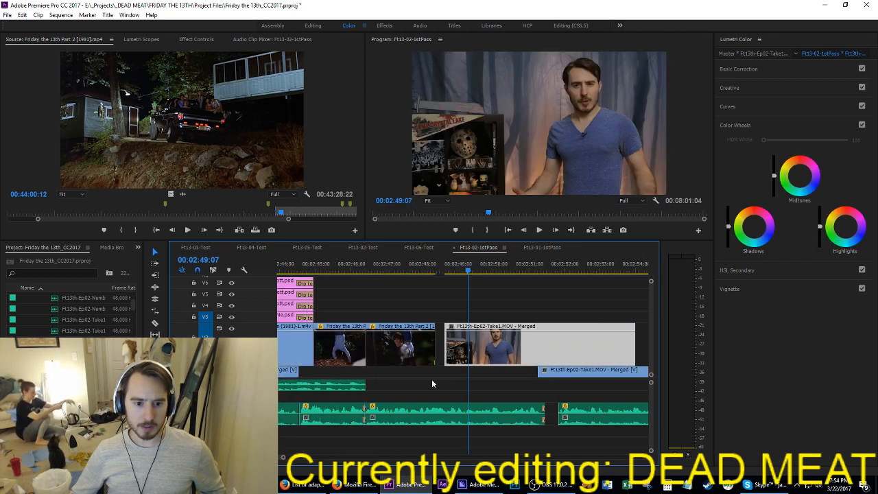
Step: Align the take video clip on Video 1 with the narration start at about 00:02:46:10, and delete it after previewing
scroll(432, 384, "up", 3)
left_click_drag(542, 356, 463, 374)
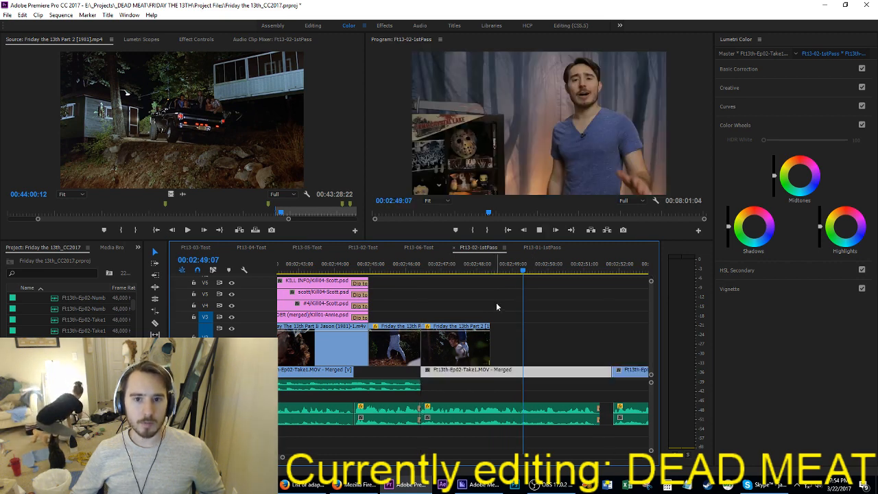
key("space")
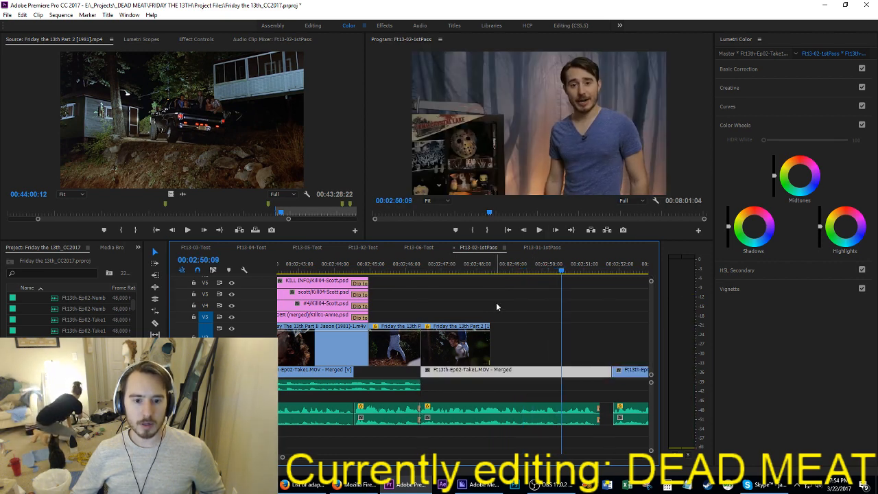
key("Delete")
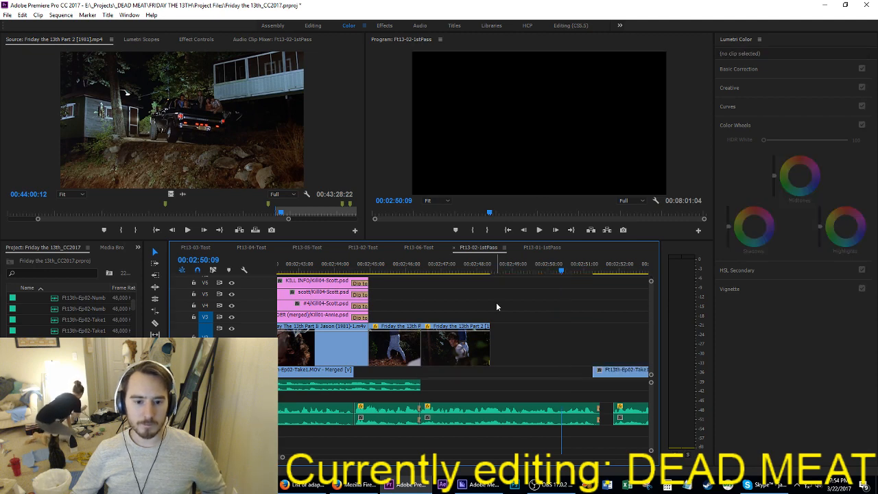
Step: Undo the recent clip moves, the audio transition and the narration paste at 00:02:46:10
key("ctrl+z")
key("ctrl+z")
key("ctrl+z")
key("ctrl+z")
key("ctrl+z")
key("ctrl+z")
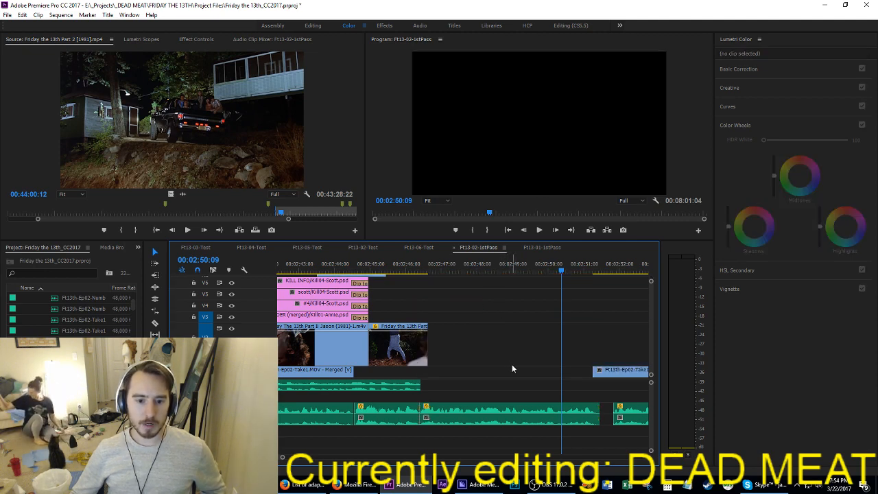
key("ctrl+z")
key("ctrl+z")
key("ctrl+z")
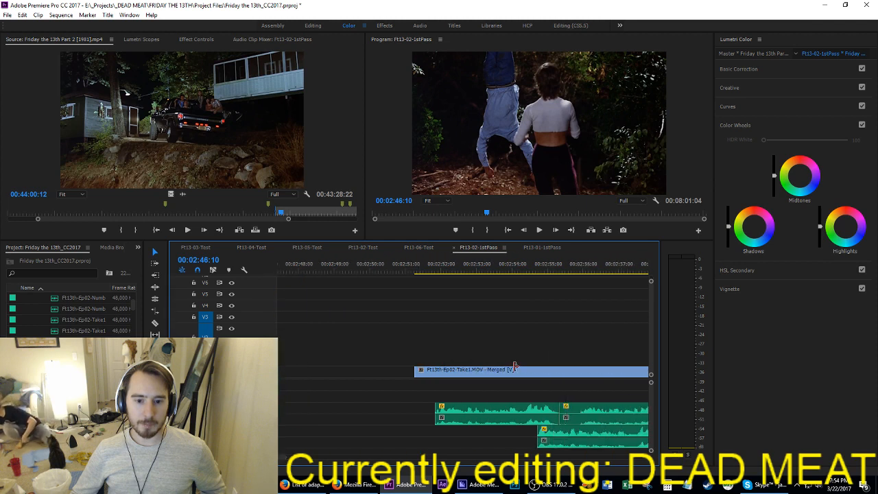
Step: Cut the last Ft13th-Ep02-Take1 clip with its audio from the sequence end and paste it at 00:02:46:10
scroll(515, 366, "down", 6)
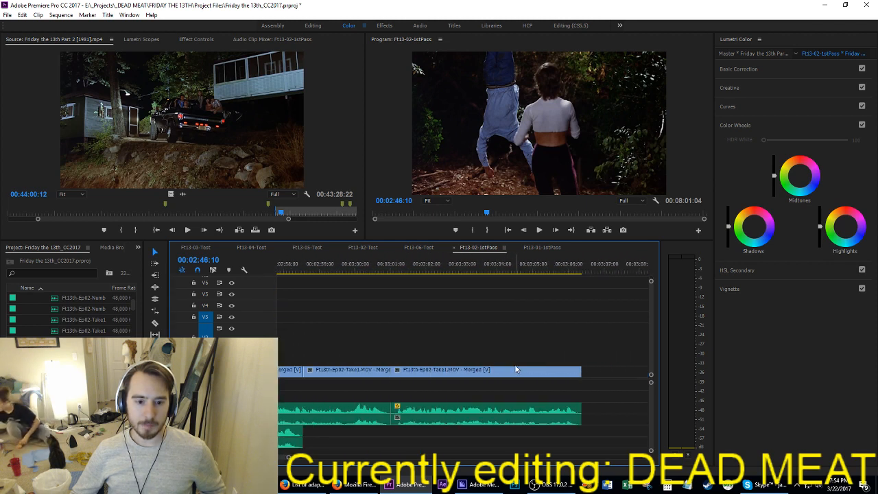
left_click(438, 370)
key("Delete")
scroll(448, 431, "up", 11)
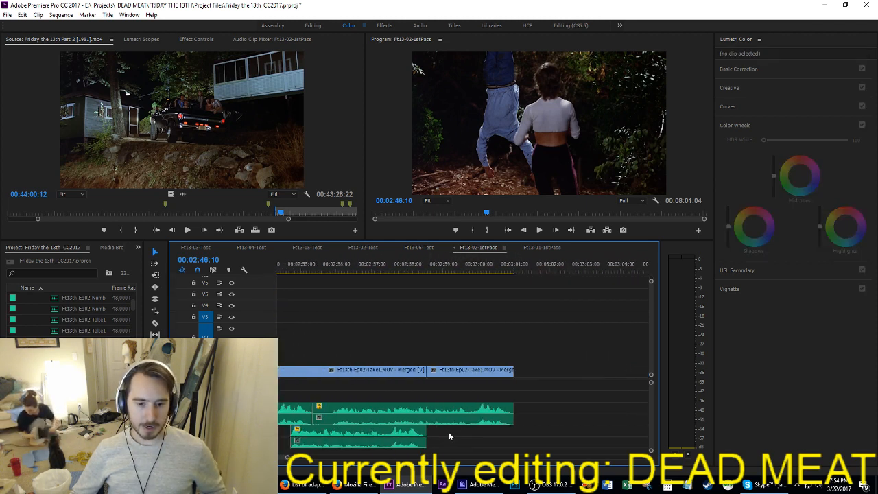
scroll(429, 427, "up", 5)
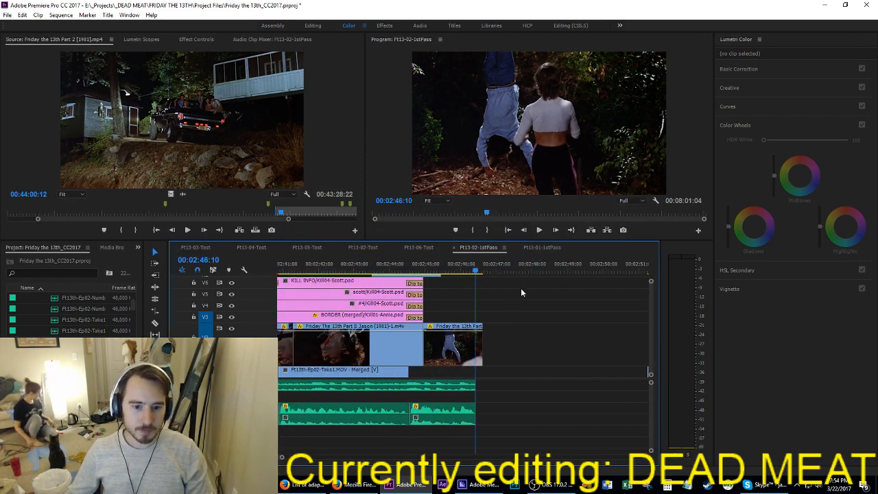
key("ctrl+v")
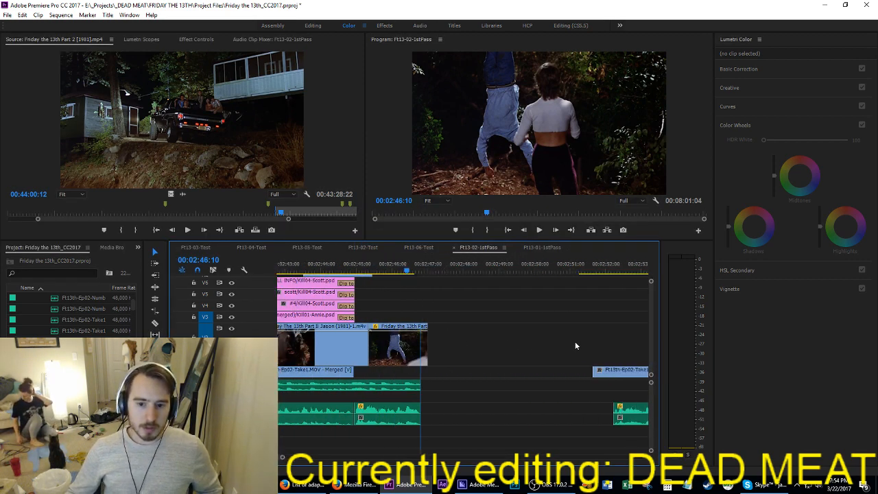
Step: Play the join from 00:02:45:19 and ripple trim the start of the pasted take clip and its audio to 00:02:46:17
left_click(384, 266)
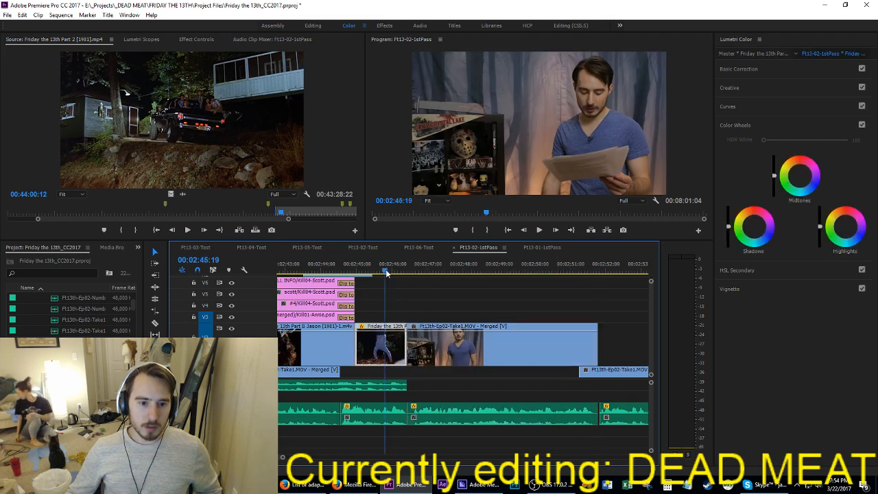
key("space")
left_click(438, 327)
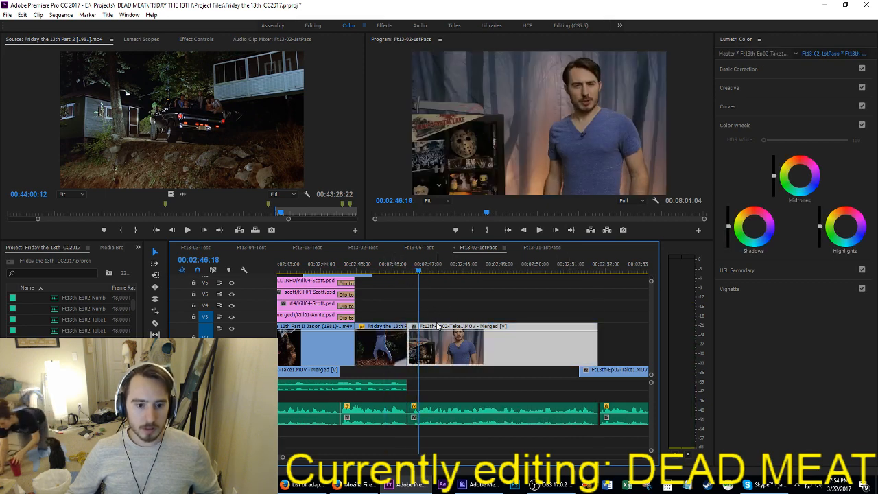
left_click_drag(407, 272, 418, 281)
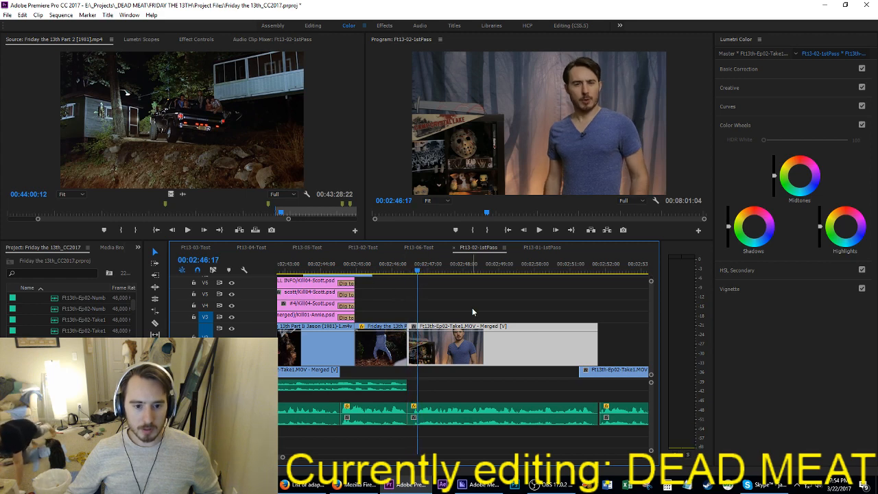
left_click(442, 421)
left_click_drag(413, 350, 424, 351)
Step: Trim the start of the next take video clip on Video 1 so it no longer overlaps the pasted clip
scroll(598, 379, "right", 6)
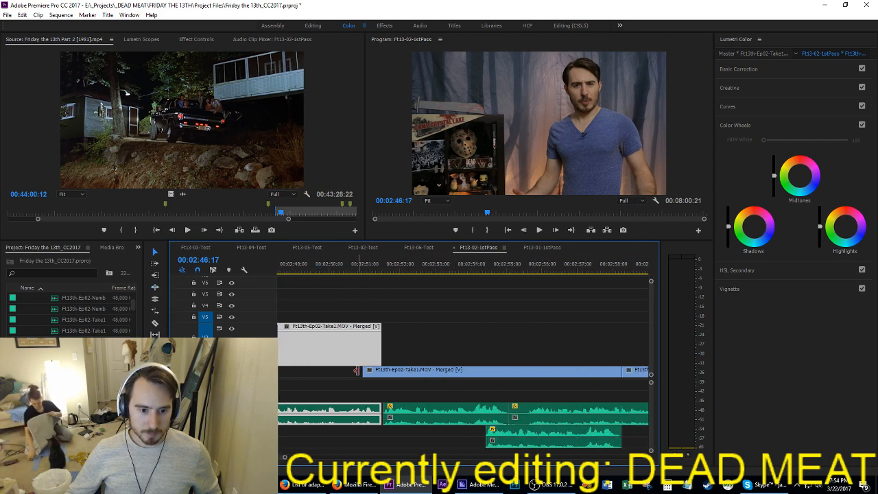
left_click_drag(363, 371, 392, 372)
scroll(384, 373, "right", 6)
scroll(344, 373, "up", 3)
Step: Move the pasted take clip's video from Video 2 down to Video 1, keeping its timing
scroll(343, 373, "left", 7)
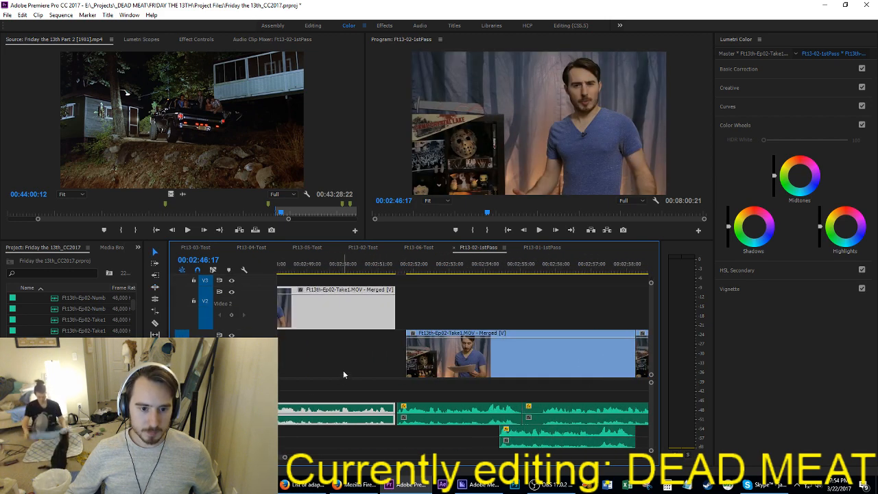
scroll(343, 370, "left", 6)
scroll(291, 353, "up", 1)
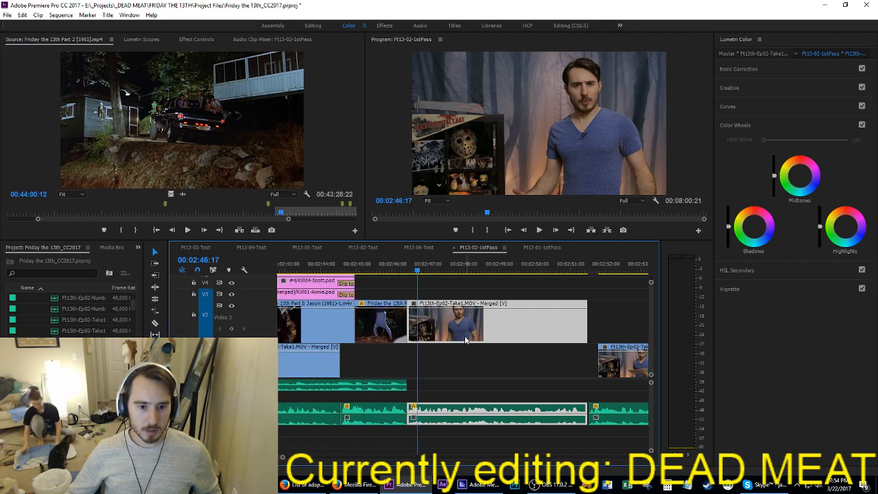
left_click_drag(465, 340, 467, 359)
Step: Play the cut from the film shot into the take clip from 00:02:45:06, and replay it from 00:02:44:22
left_click(366, 268)
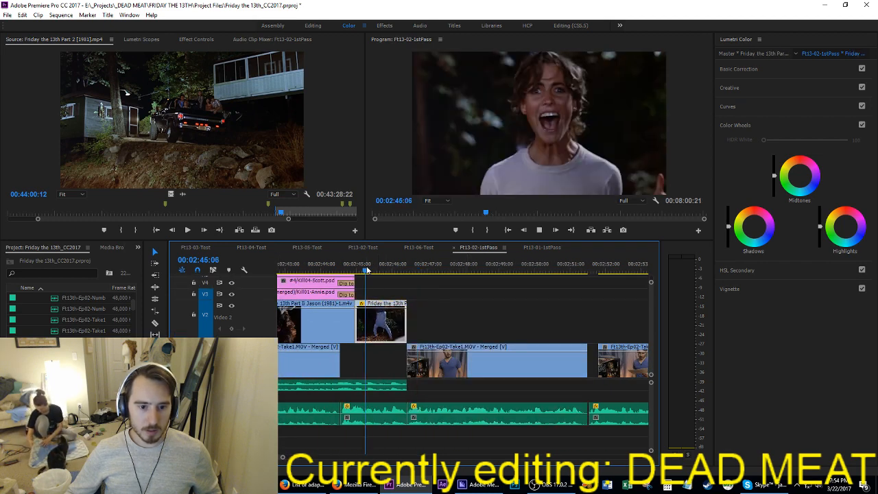
key("space")
key("space")
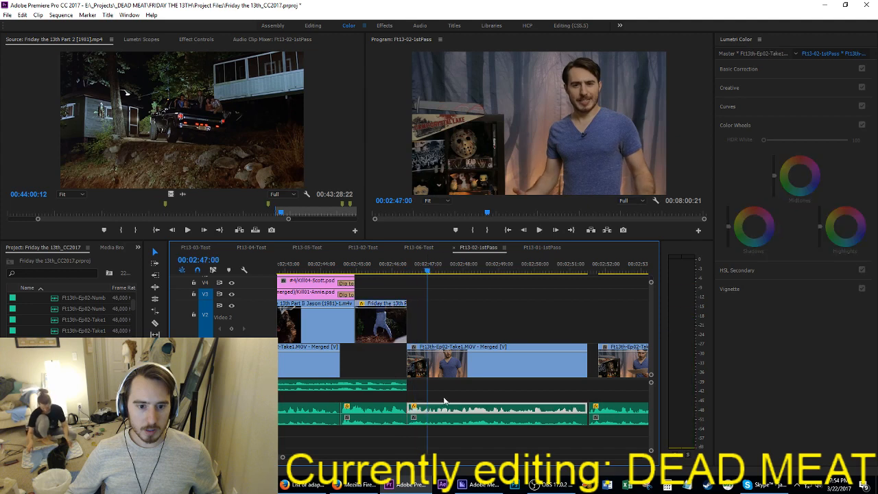
key("Up")
key("Up")
key("Left")
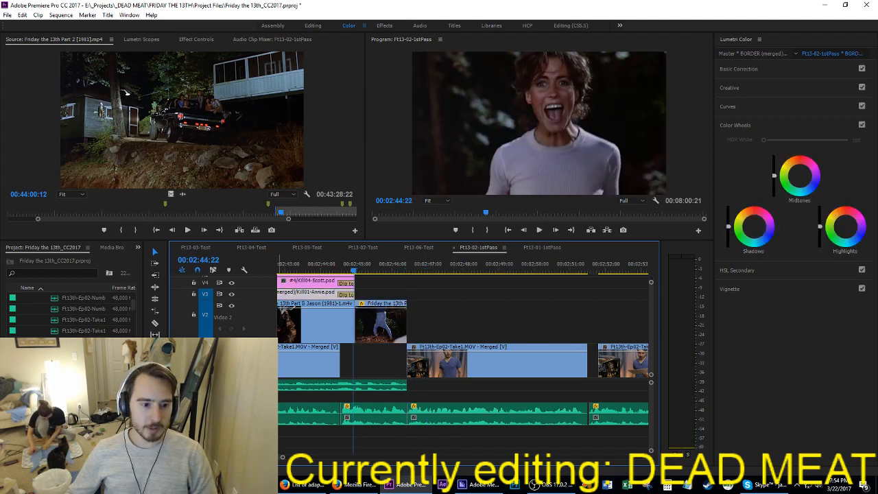
key("space")
key("space")
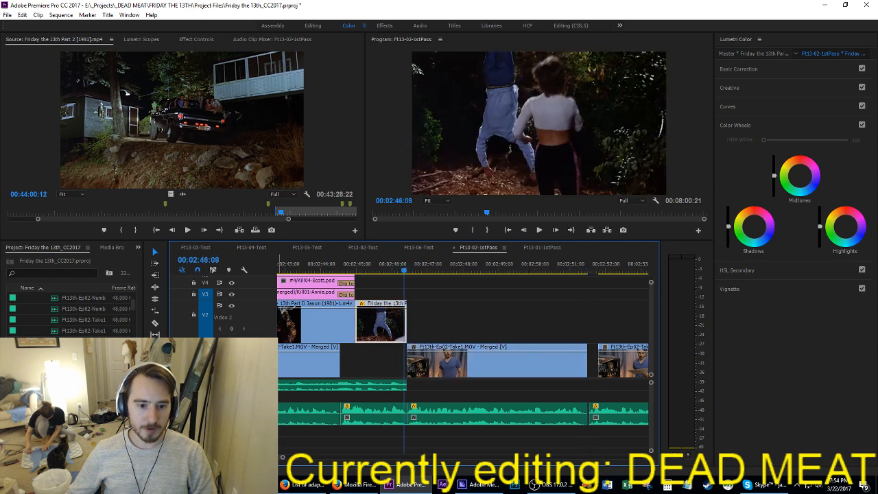
Step: Set an in point at 00:02:46:08 and extract the three frames around the cut into the take clip
key("Right")
key("Right")
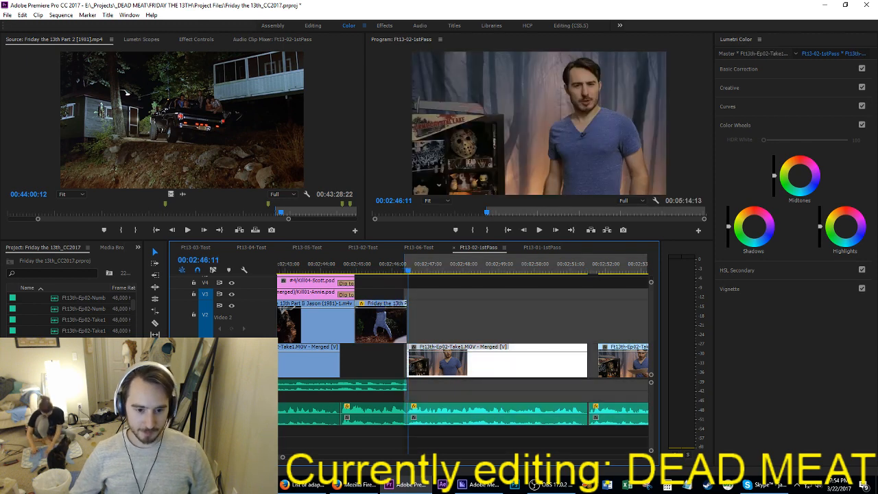
key("apostrophe")
Step: Save the project and replay the cut into the take clip from 00:02:44:23
key("Up")
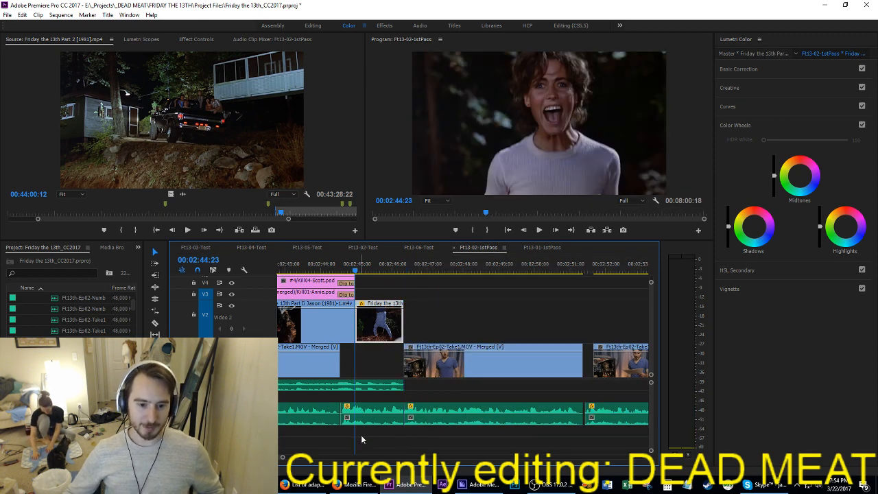
left_click_drag(414, 433, 399, 409)
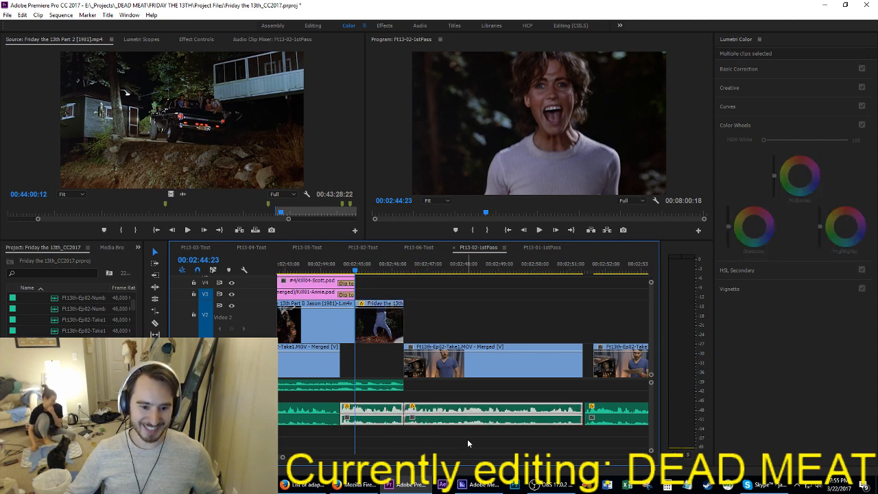
key("ctrl+s")
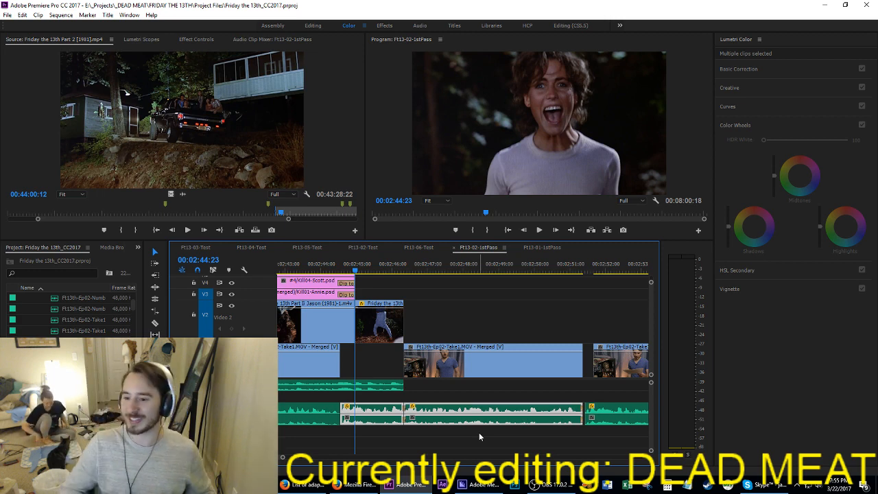
key("space")
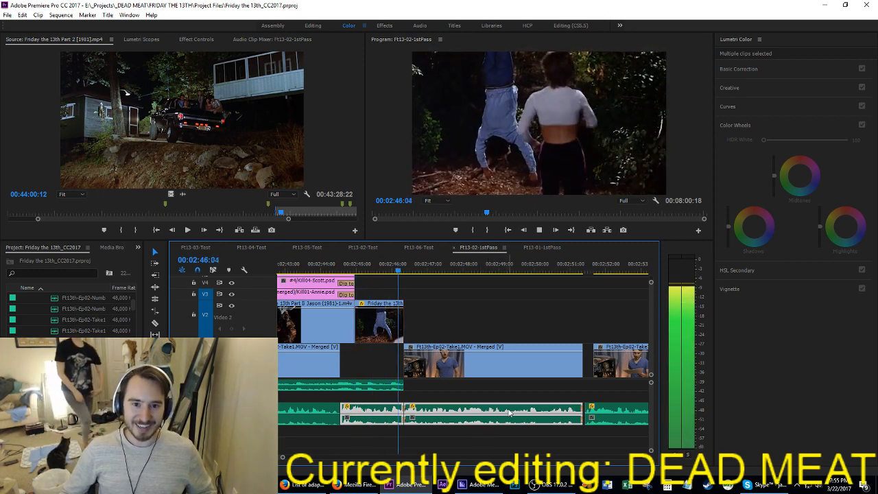
Step: Undo the three-frame extraction around the cut, and check the cut frame by frame at 00:02:46:10
left_click(507, 409)
key("ctrl+z")
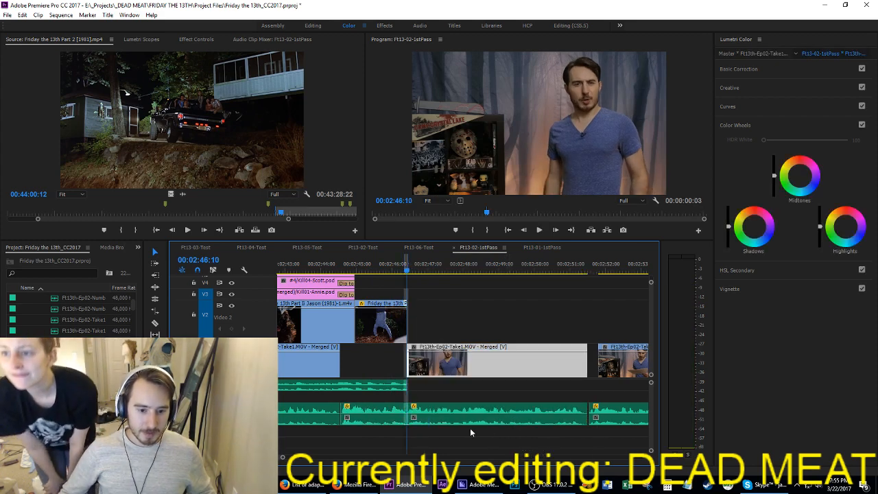
key("space")
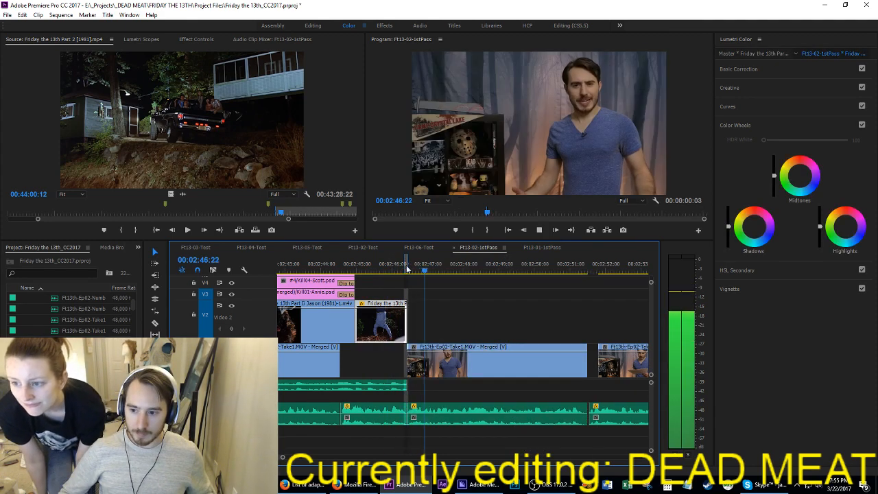
key("space")
left_click(408, 270)
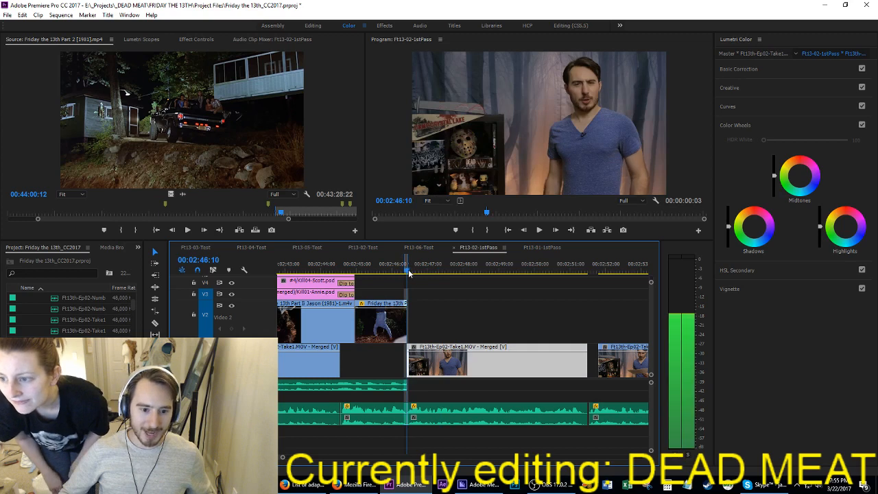
key("Left")
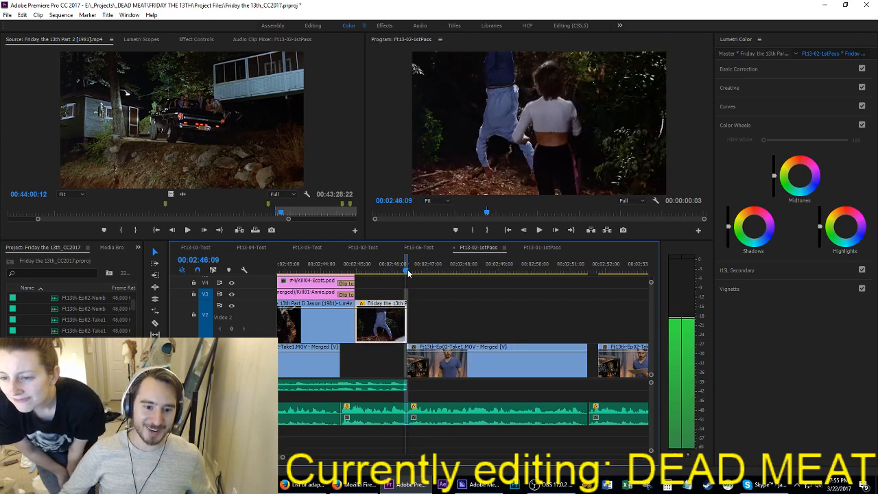
Step: Move the take clip with its audio one frame earlier to start at 00:02:46:09, replay the cut and save the project
left_click(451, 371)
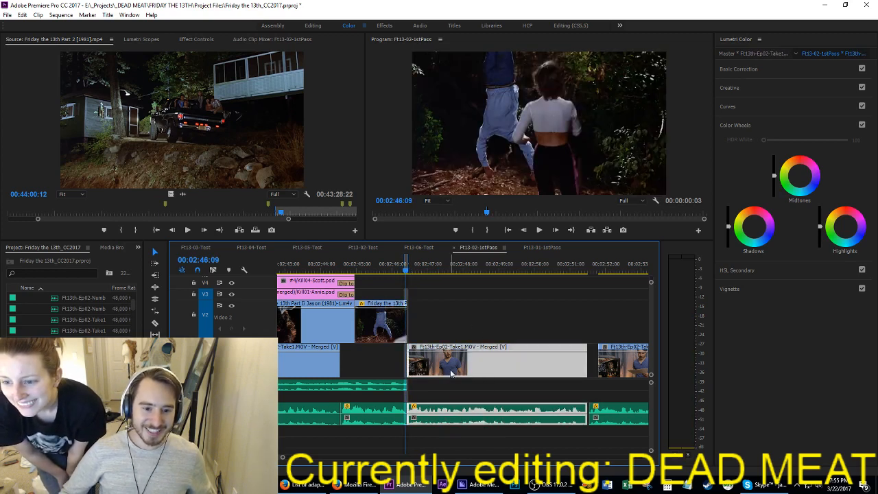
left_click_drag(452, 373, 450, 372)
left_click(377, 266)
key("space")
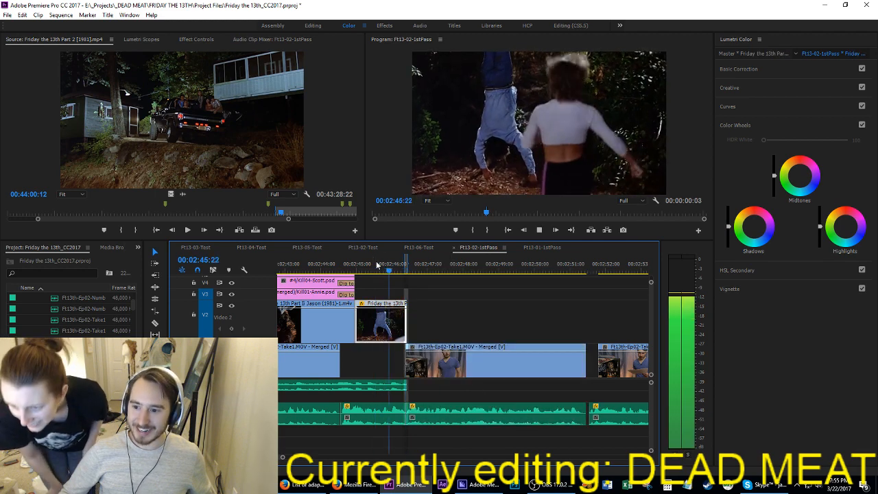
key("space")
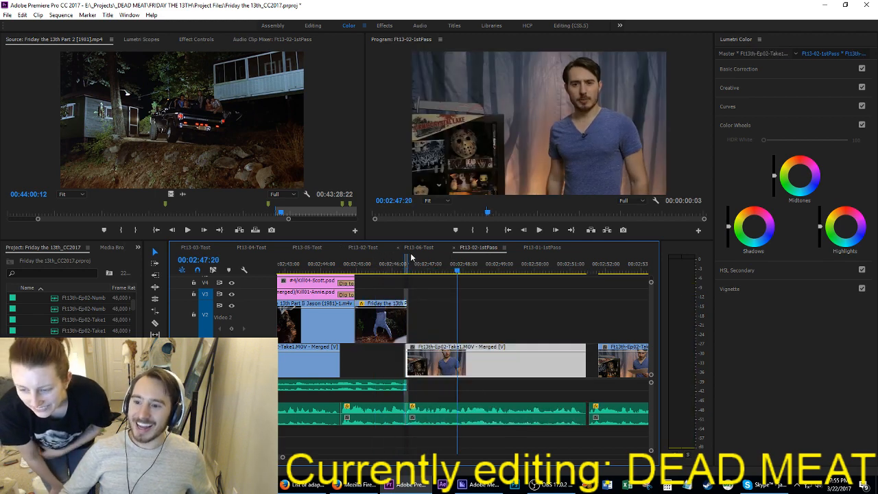
key("ctrl+s")
Step: Move the take clip's video from Video 1 up to Video 2, overwriting the end of the film shot, and save
left_click(480, 311)
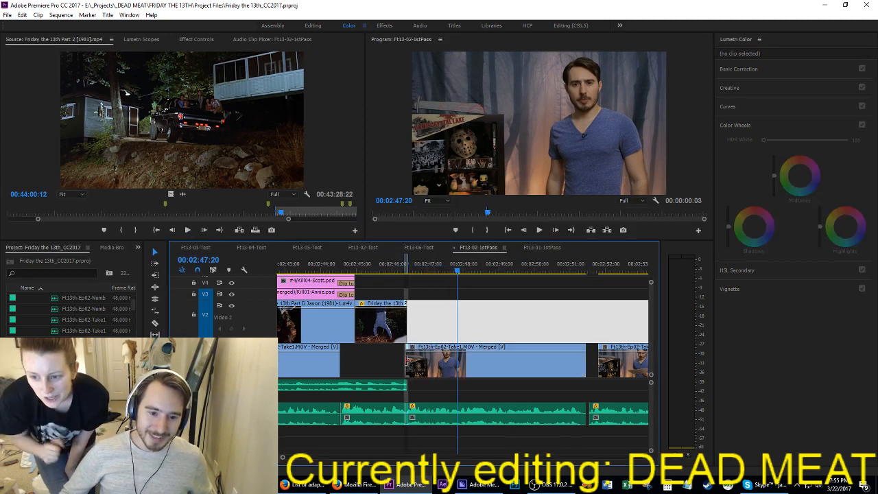
left_click_drag(407, 360, 430, 314)
key("ctrl+s")
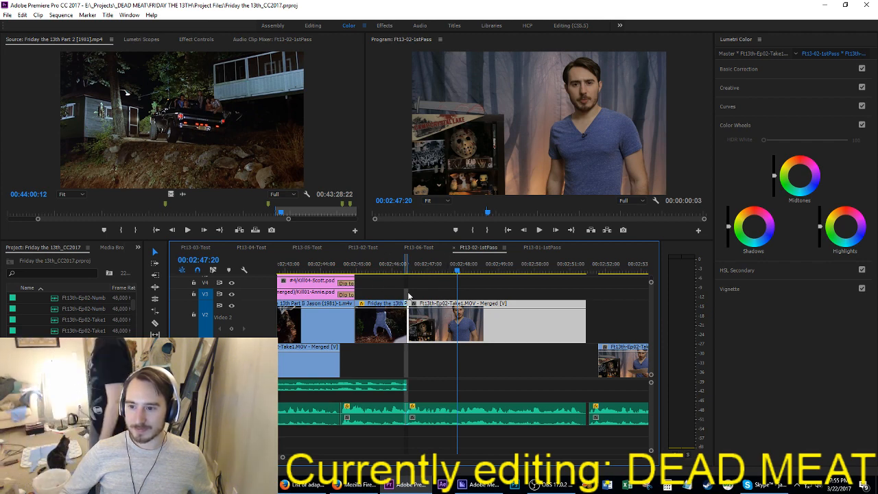
Step: Clear the sequence's in and out points and save the project
left_click(375, 266)
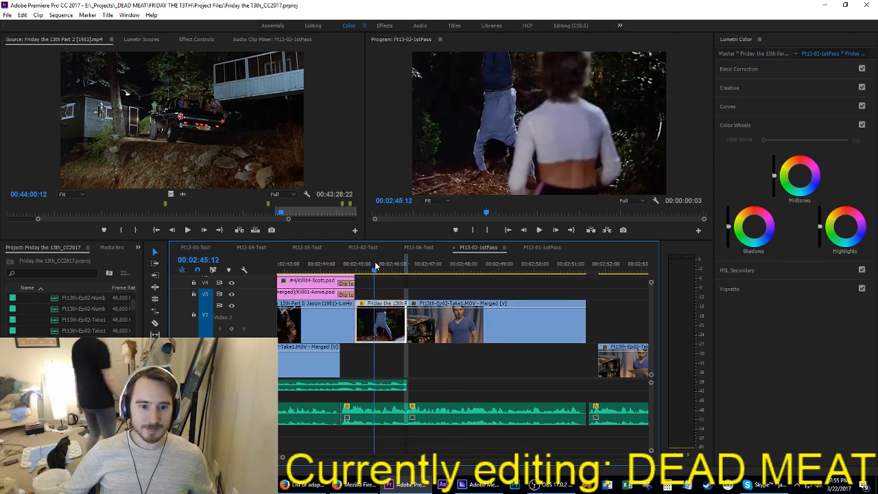
right_click(444, 267)
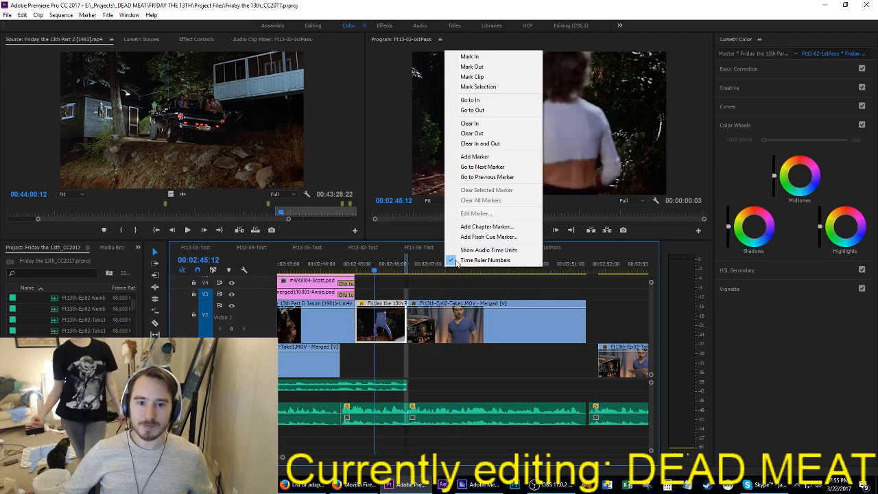
left_click(494, 142)
key("ctrl+s")
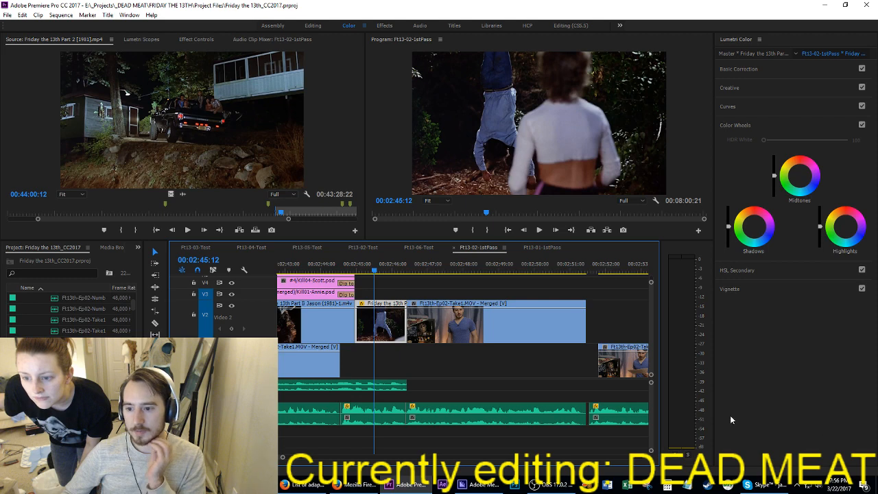
Step: Play the cut into the take clip and move the take clip's video back down to Video 1, keeping its timing
left_click(364, 269)
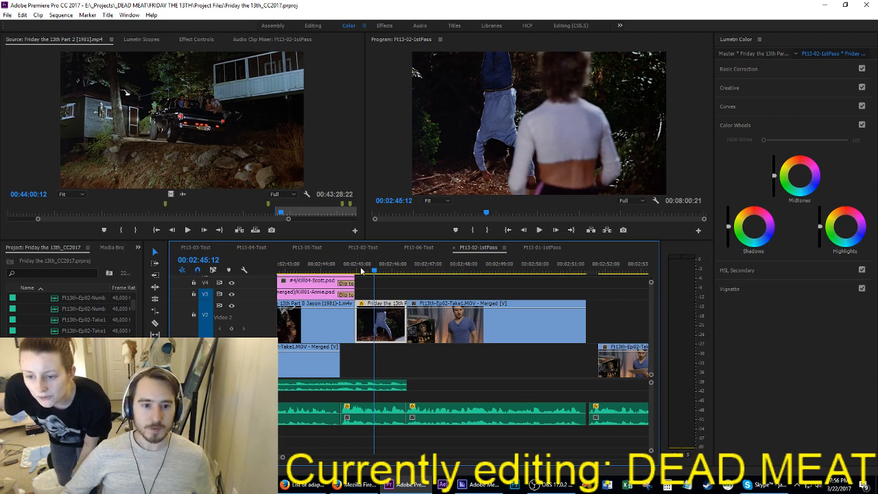
key("space")
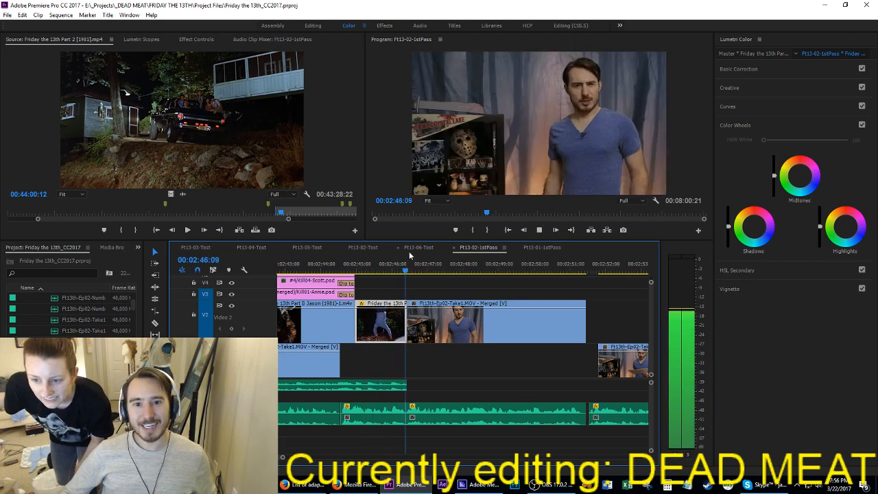
left_click_drag(460, 322, 459, 349)
Step: Move the Friday the 13th Part 2 clip from Video 7 to Video 2, directly after the film shot and above the take clip
scroll(460, 334, "left", 3)
scroll(520, 306, "up", 5)
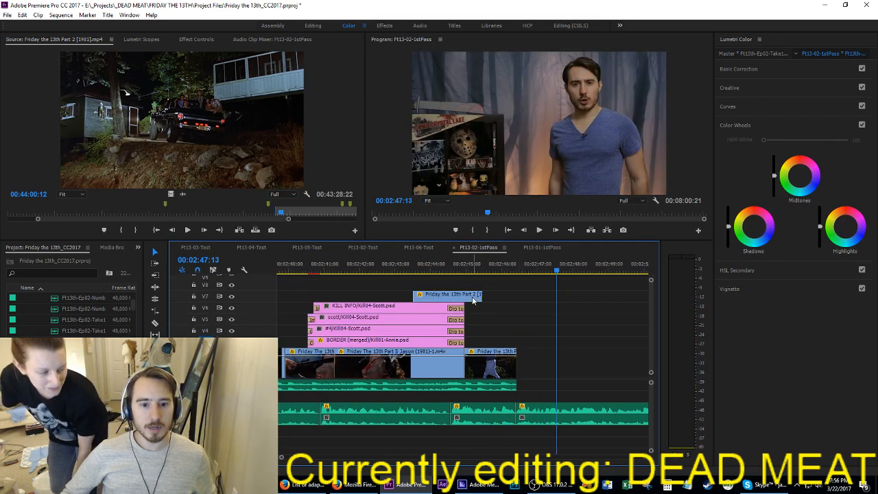
left_click_drag(471, 295, 579, 368)
scroll(572, 362, "down", 2)
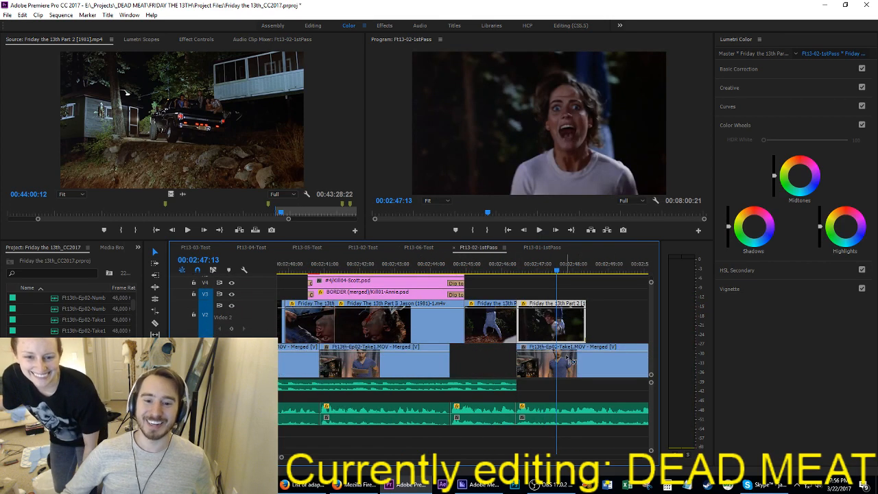
Step: Save the project and play the cut into the moved Friday the 13th Part 2 clip from 00:02:45:19
scroll(576, 333, "right", 4)
scroll(247, 320, "up", 1)
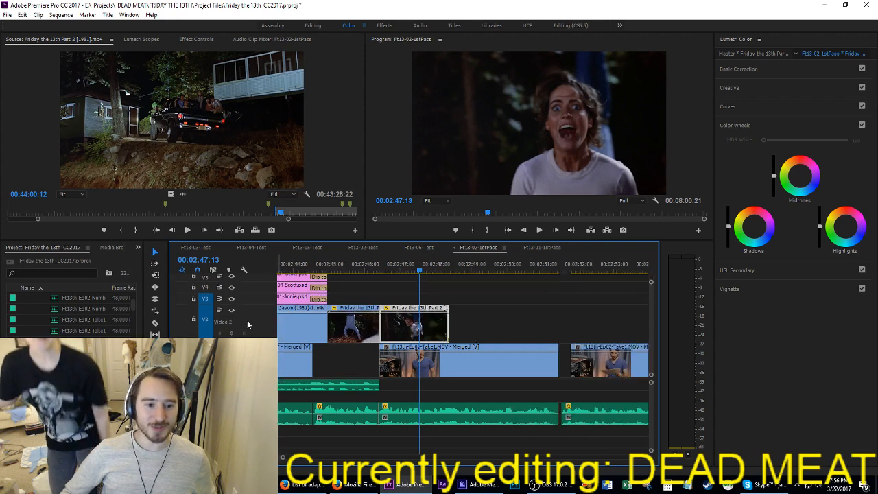
left_click(357, 268)
key("ctrl+s")
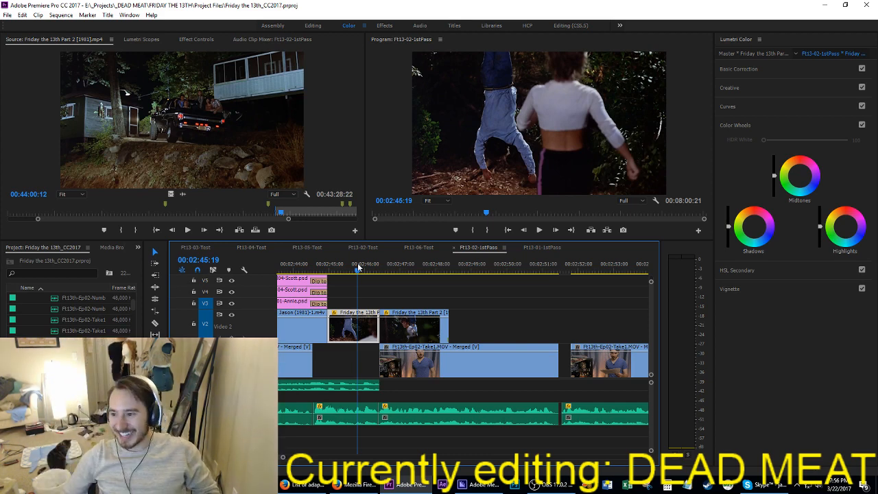
key("space")
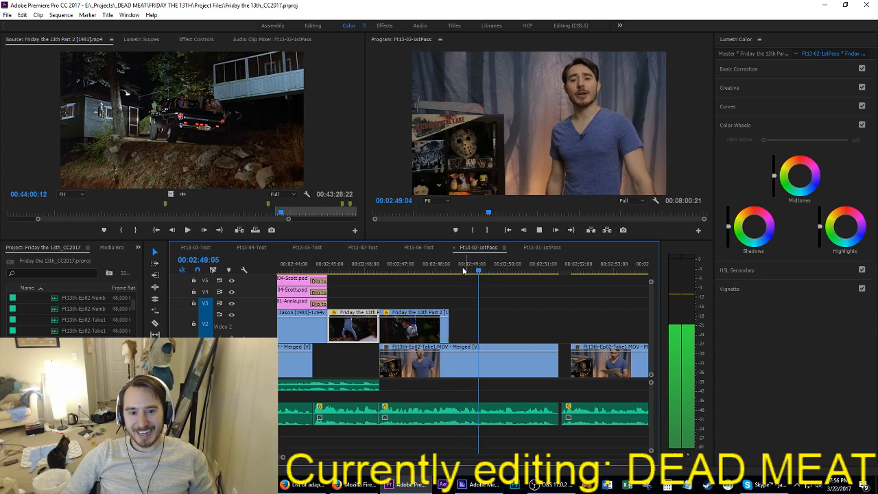
Step: Extend the end of the moved film clip on Video 2 and trim it back to just before the guitar shot
left_click_drag(463, 266, 433, 265)
left_click_drag(454, 328, 485, 329)
key("space")
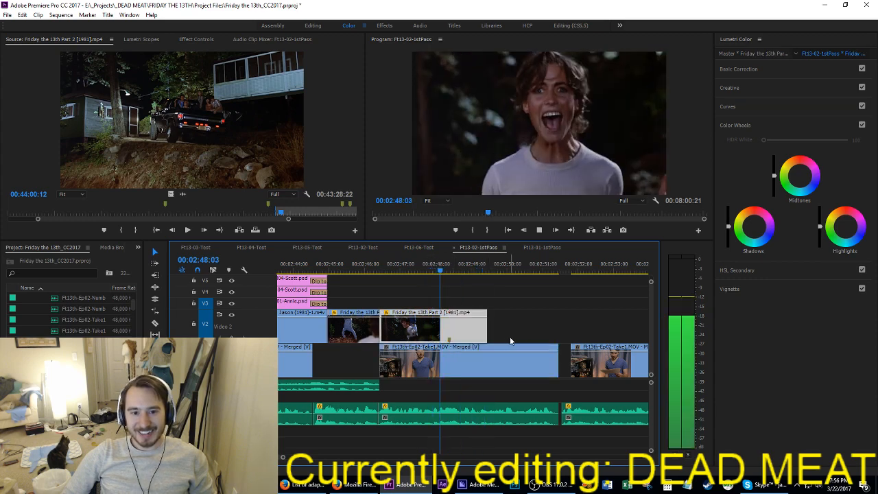
key("space")
key("Left")
key("Left")
key("Left")
key("Left")
key("Left")
key("Left")
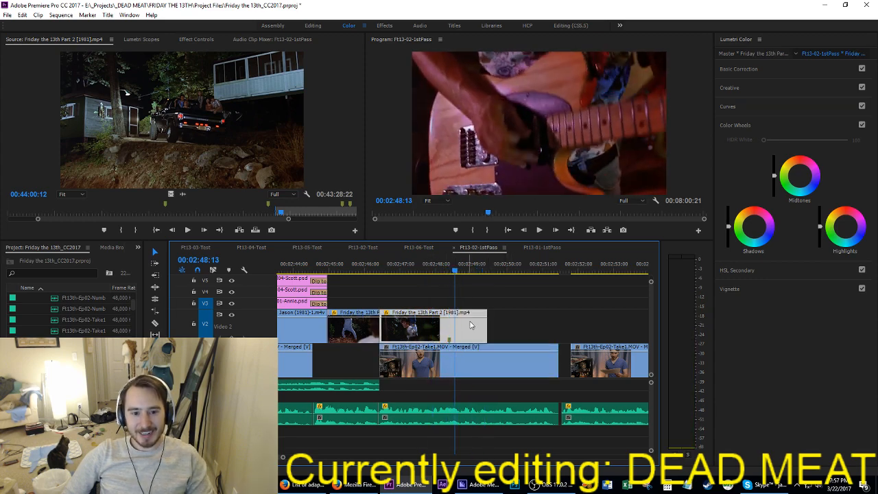
left_click_drag(480, 335, 445, 334)
Step: Play on to 00:02:51:07 and ripple trim the end of the take clip to that point
key("space")
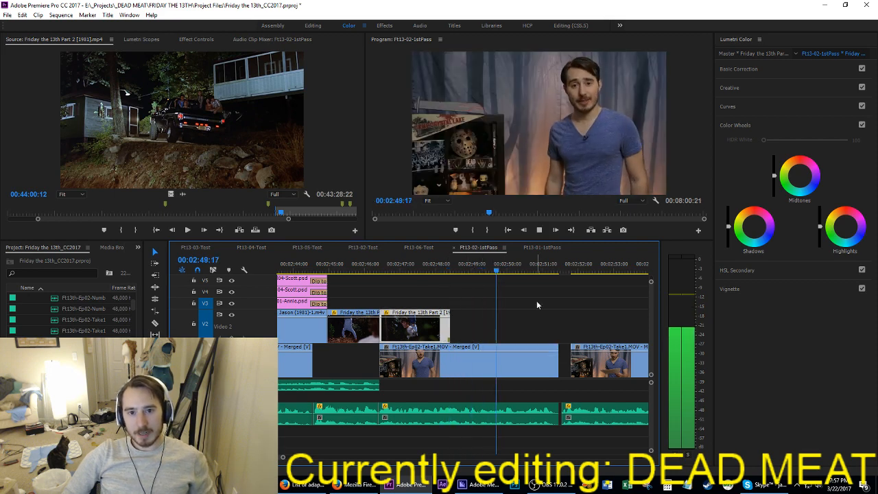
scroll(537, 304, "down", 2)
key("space")
key("d")
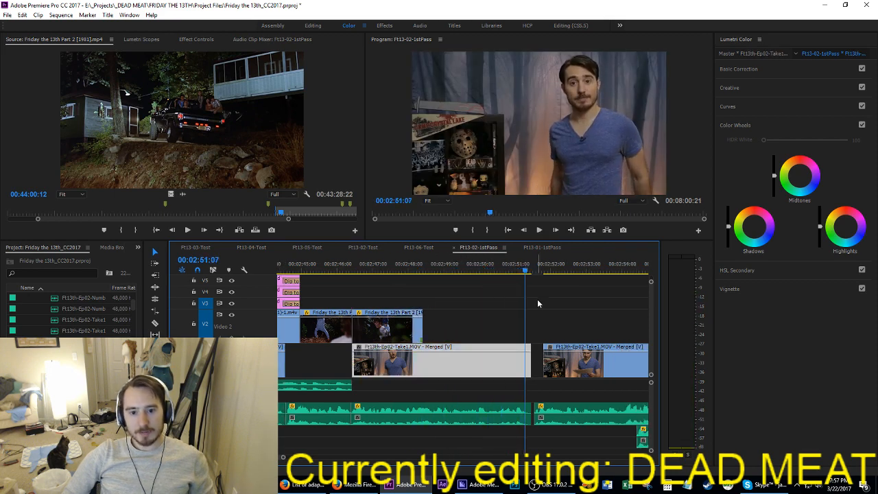
key("w")
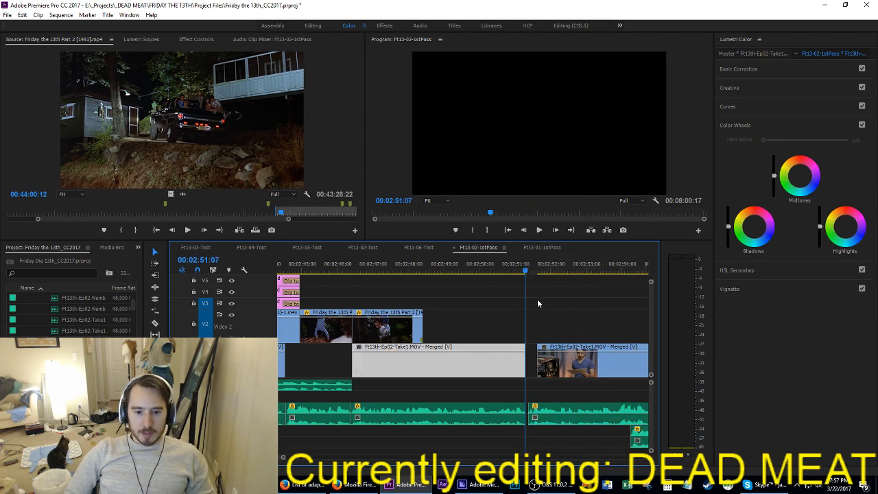
Step: Play the following takes from 00:02:51:07 to about 00:03:00:08, and replay the last take from its start
key("space")
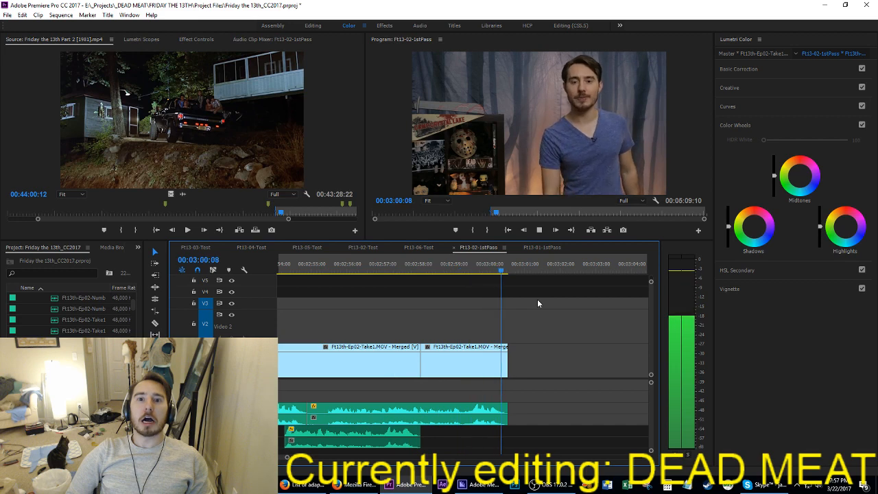
key("Up")
key("Left")
key("space")
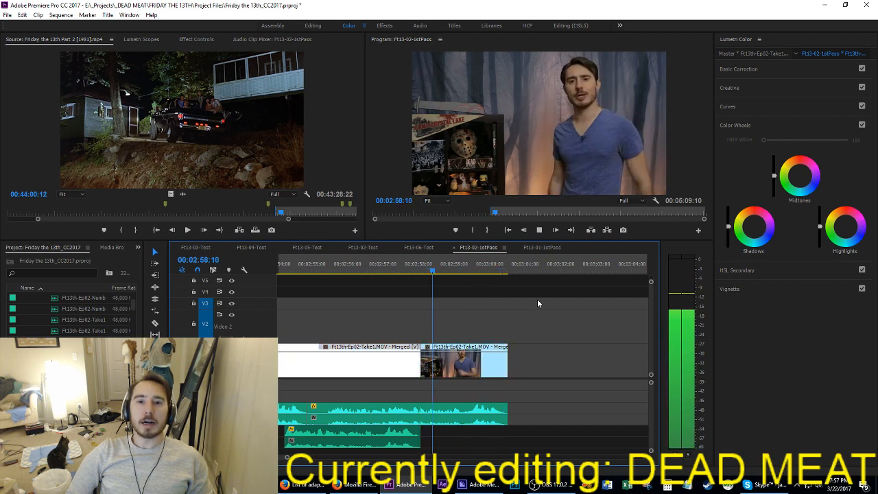
Step: Play backwards from the start of the last take and ripple delete the footage between 00:02:51:07 and about 00:02:56
key("Up")
key("Left")
key("j")
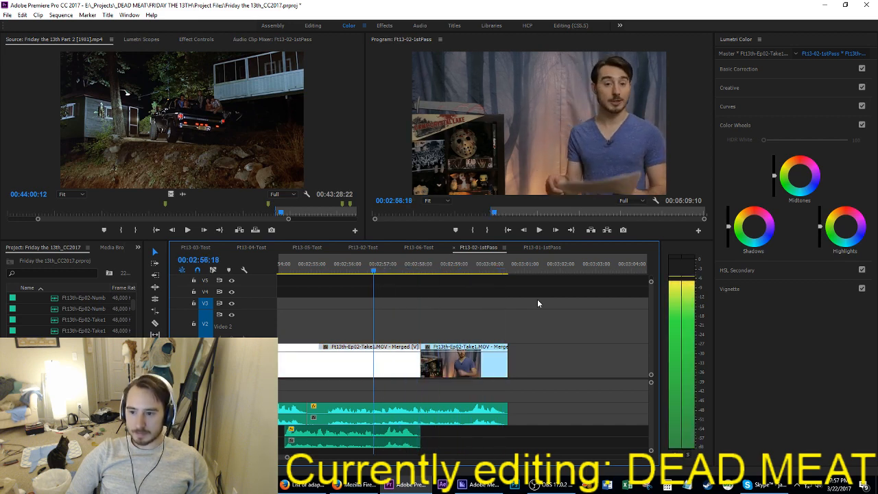
key("Up")
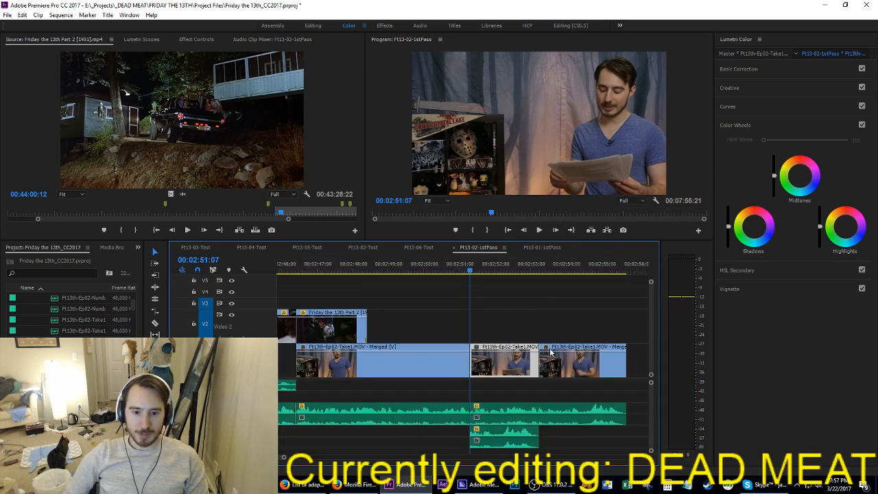
Step: Delete the paper-reading take's video and lower audio, extend the next take's video back to 00:02:51:07, and play the join
left_click(516, 450)
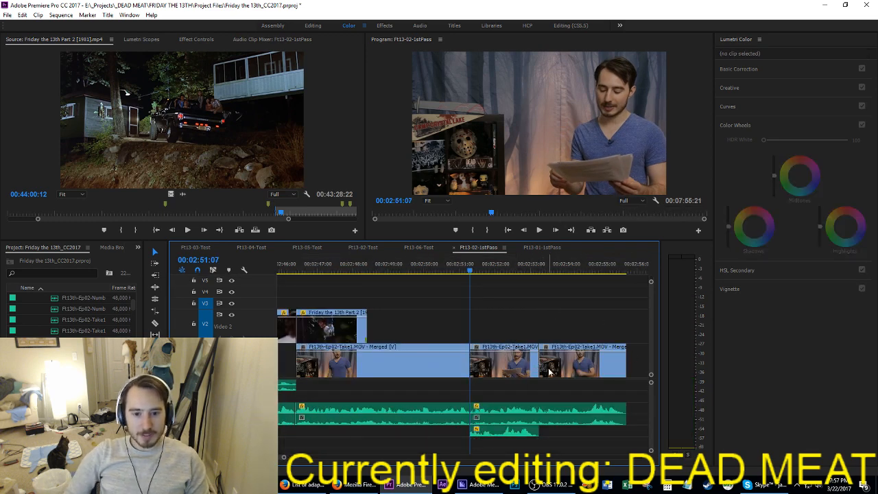
left_click(523, 368)
key("Delete")
left_click_drag(540, 362, 469, 361)
left_click(502, 430)
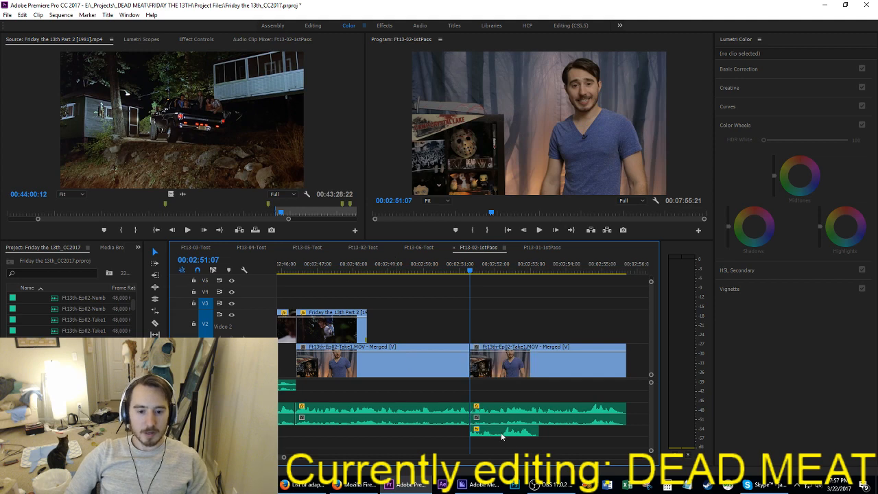
key("Delete")
key("space")
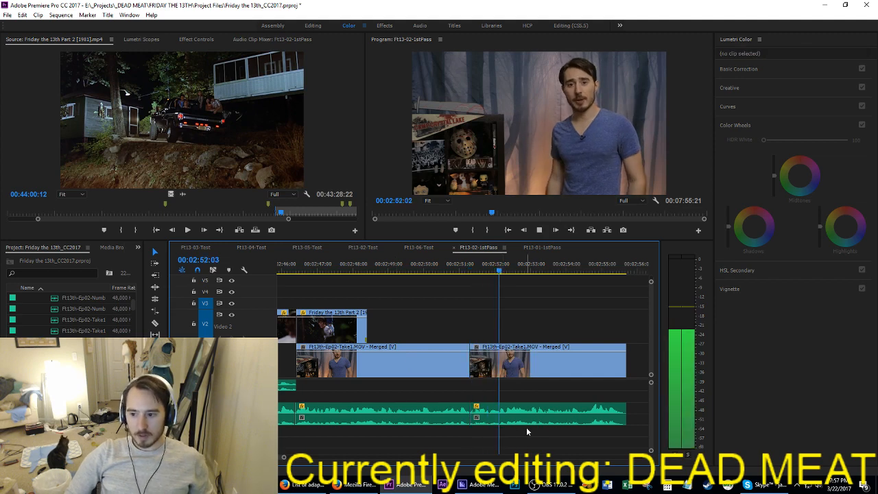
Step: Replay the first take from 00:02:47:02 and trim the end of its video and audio to 00:02:48:02
key("space")
left_click(324, 266)
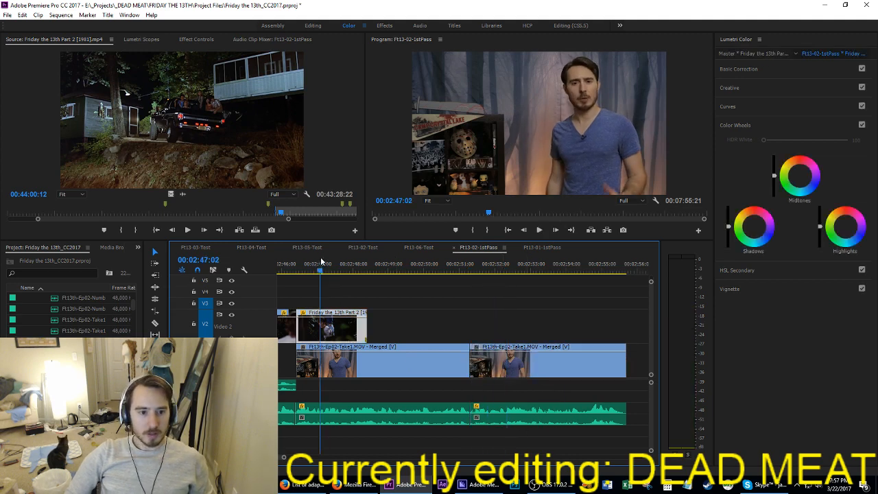
key("space")
key("space")
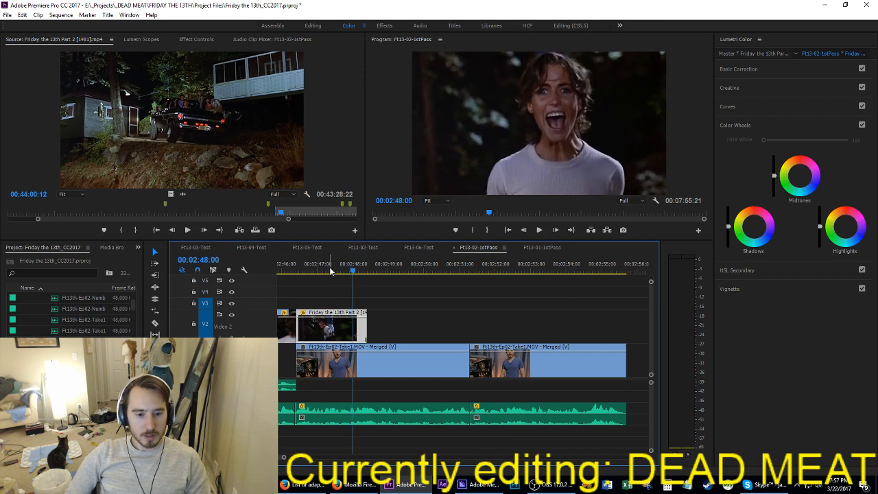
key("Right")
left_click_drag(455, 438, 433, 319)
left_click_drag(465, 369, 374, 363)
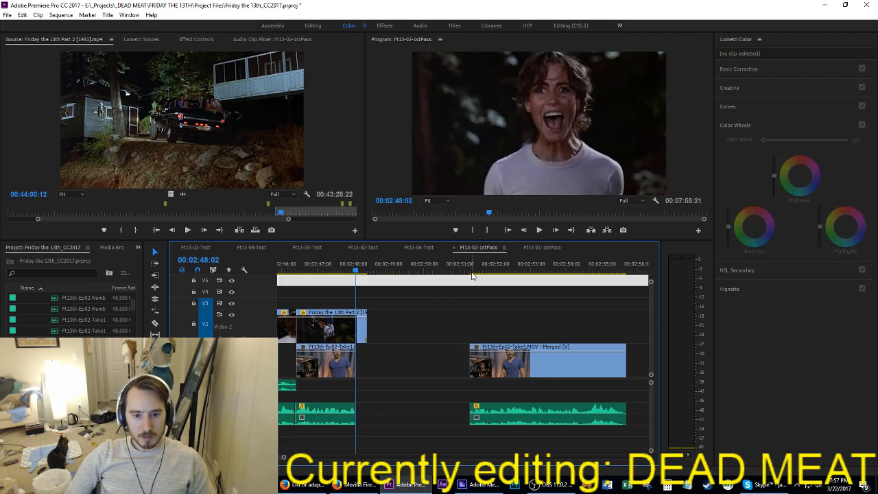
Step: Play the last take from its start and trim the beginning of its video and audio to 00:02:52:07
left_click(472, 272)
key("space")
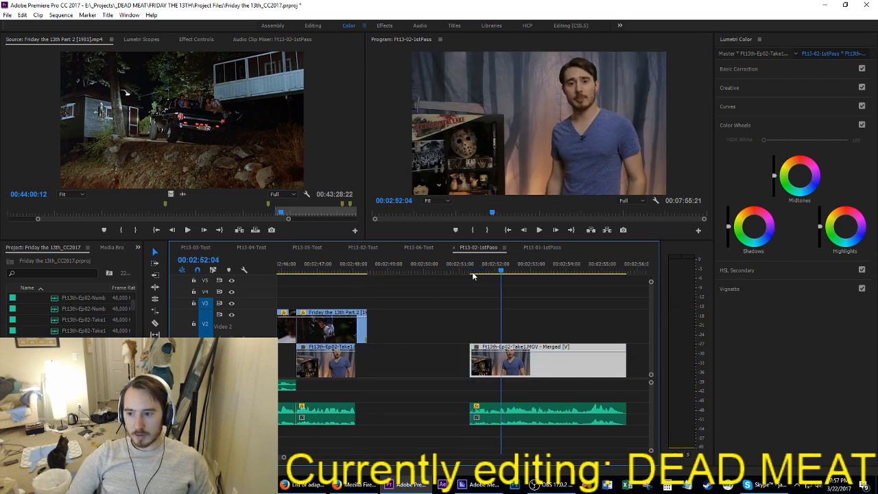
key("space")
key("Left")
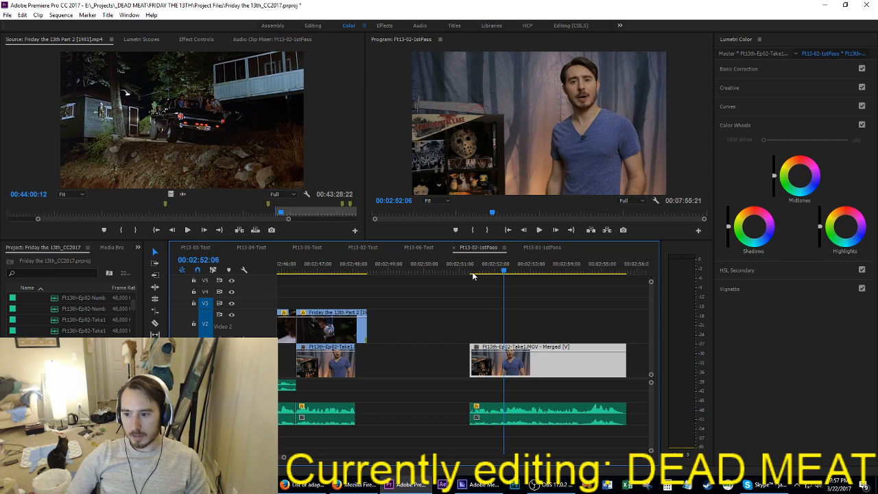
key("Right")
left_click(546, 362)
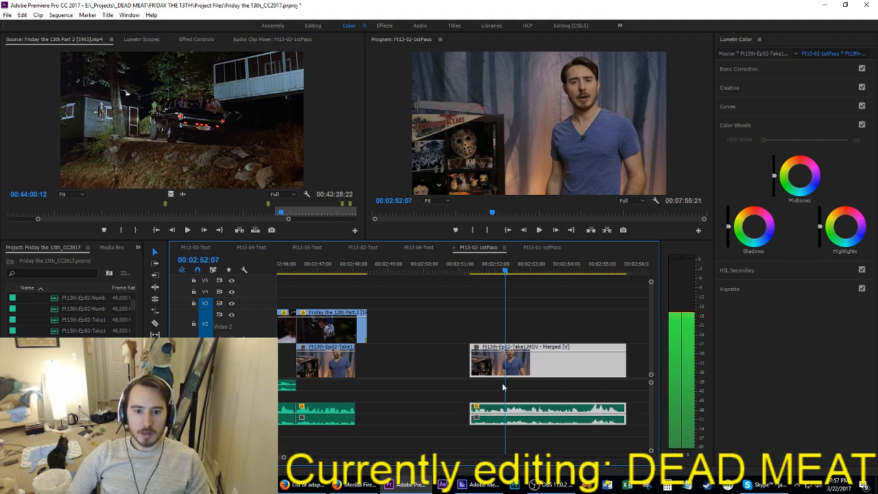
left_click_drag(473, 369, 506, 369)
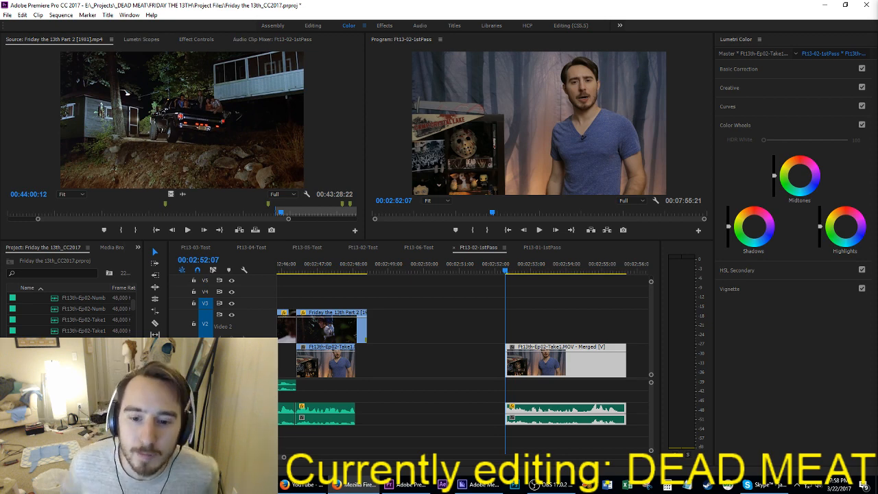
Step: Move the trimmed last take back against the previous take's end at 00:02:48:02 and play across the join
left_click(318, 267)
left_click_drag(526, 377, 377, 376)
key("space")
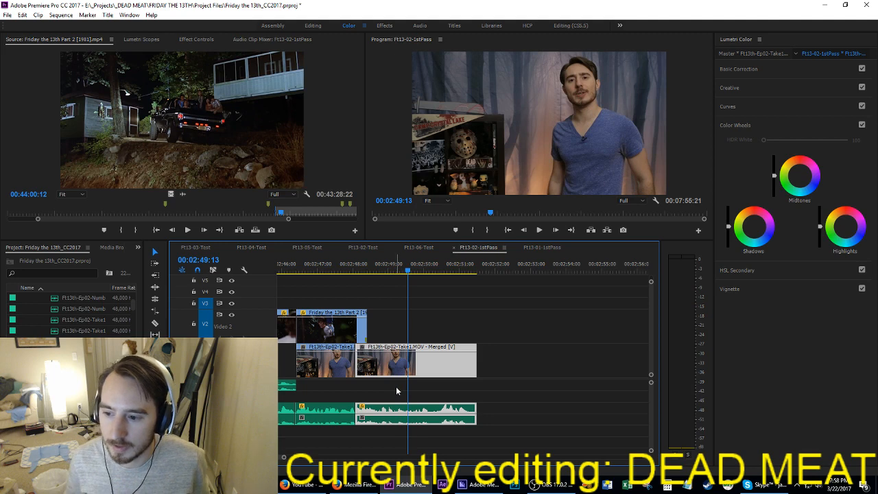
key("Up")
key("space")
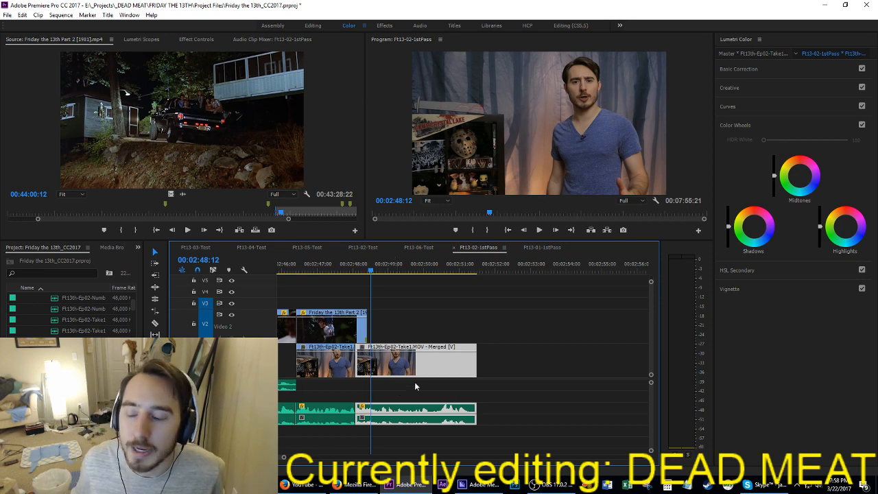
left_click(325, 266)
key("space")
key("space")
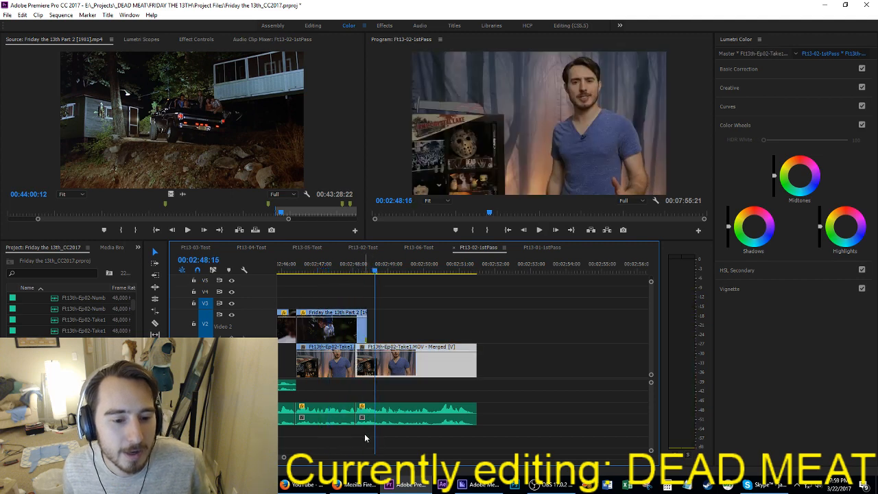
Step: Apply the default audio transition to the audio of both joined takes and play across the cut
left_click_drag(364, 433, 342, 400)
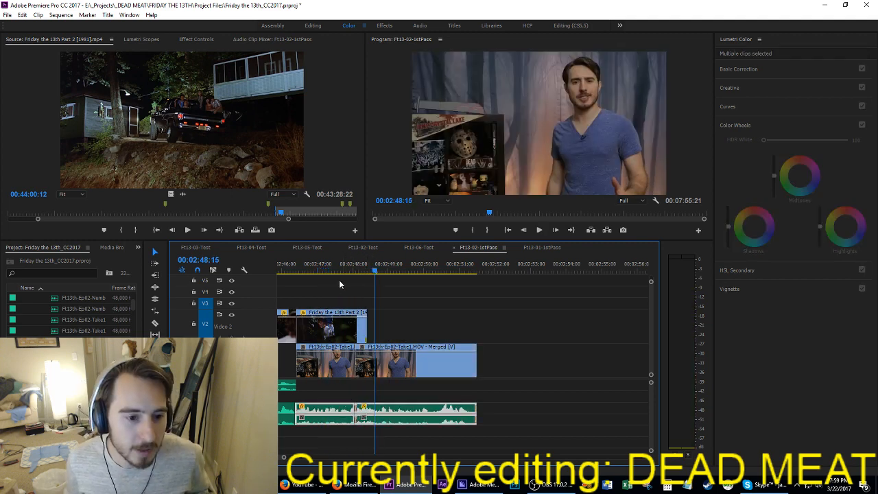
left_click(337, 267)
key("space")
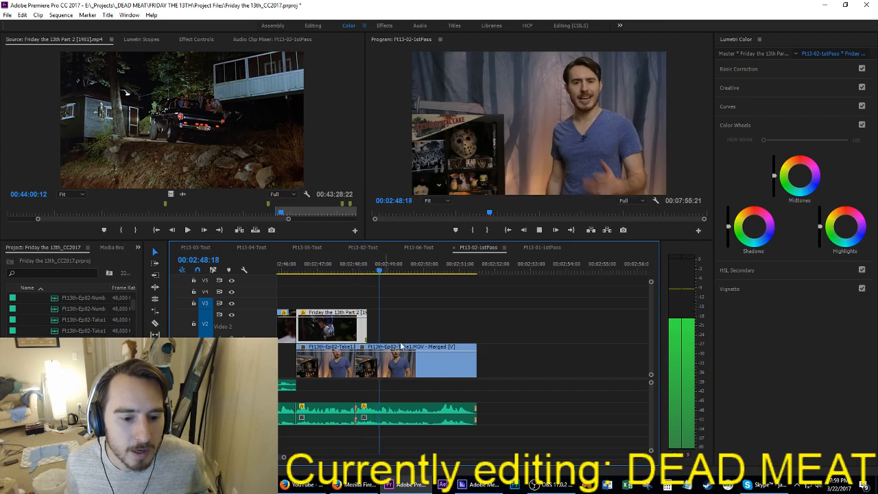
key("space")
key("Up")
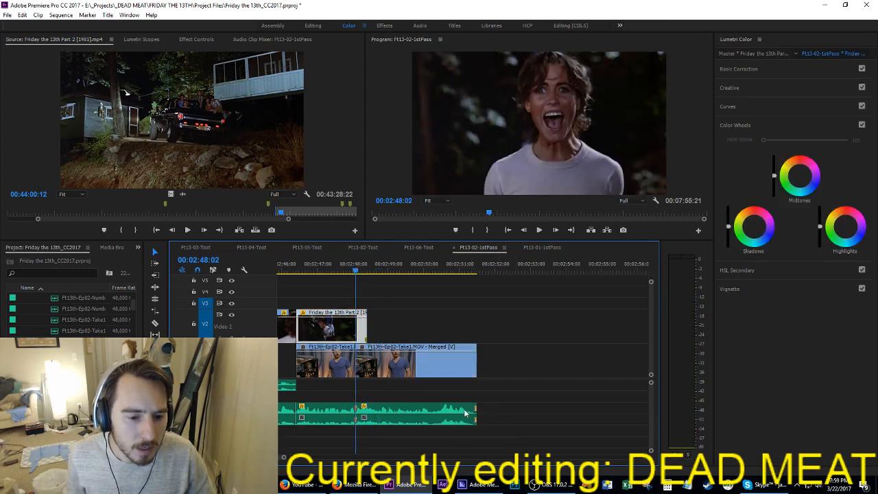
Step: Ripple trim the end of the first take's video and audio back to 00:02:48:01
key("Left")
left_click_drag(334, 446, 339, 370)
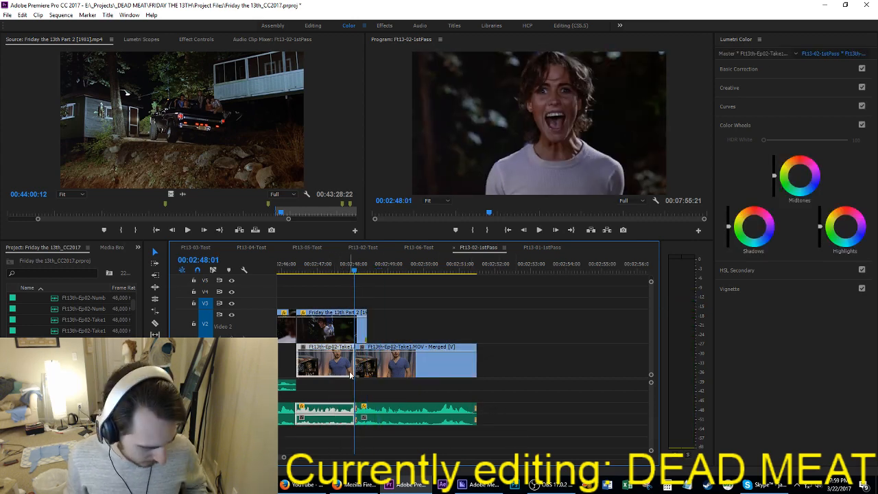
key("equal")
key("equal")
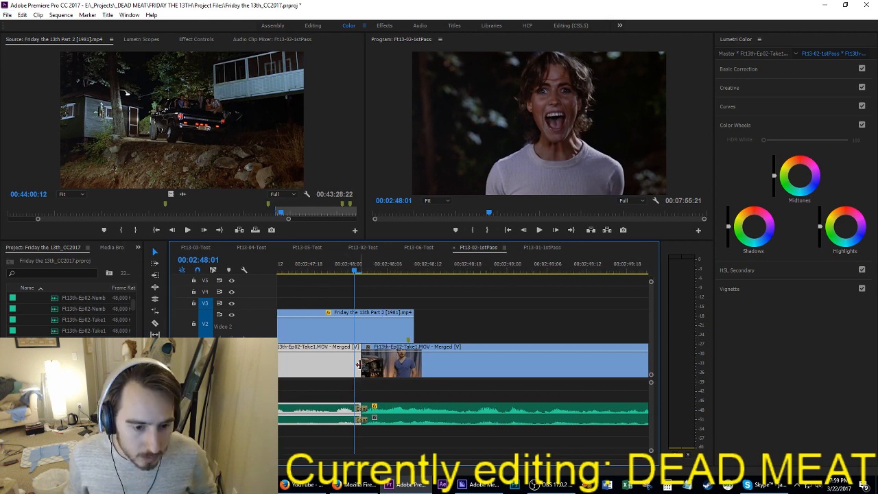
key("b")
left_click_drag(359, 371, 350, 371)
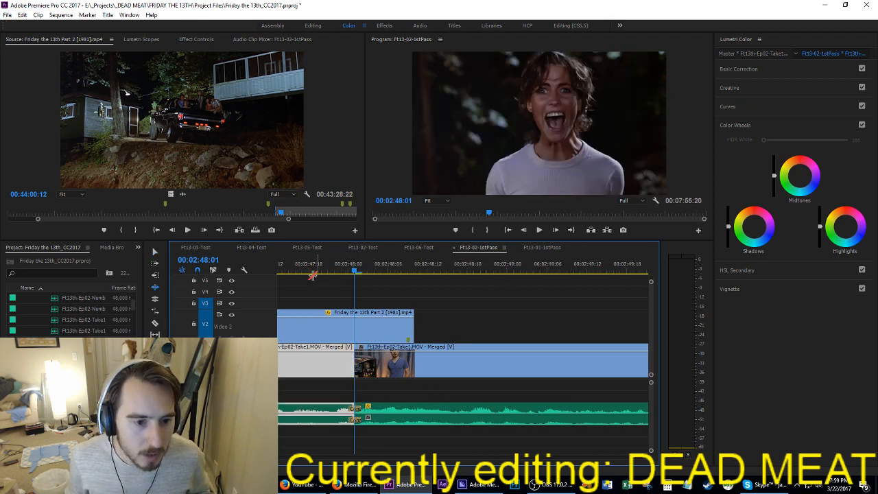
Step: Play across the tightened join towards the end of the last take, go back to 00:02:48:10, and save the project
key("space")
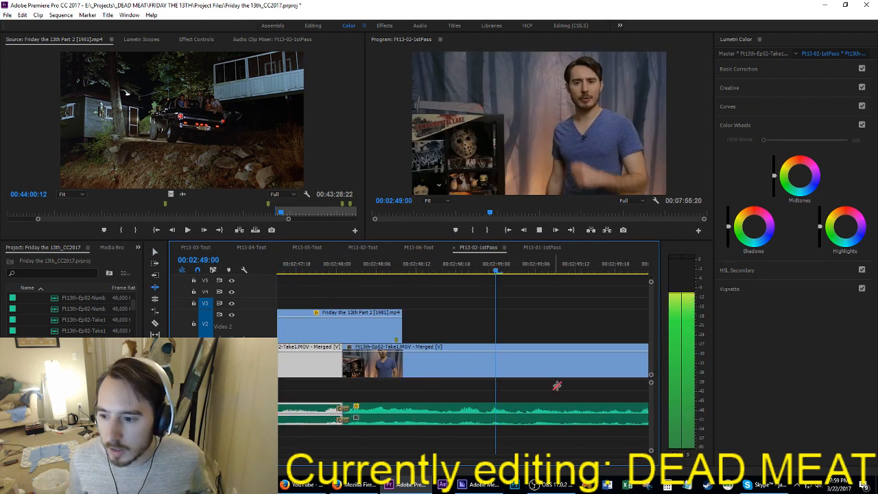
key("space")
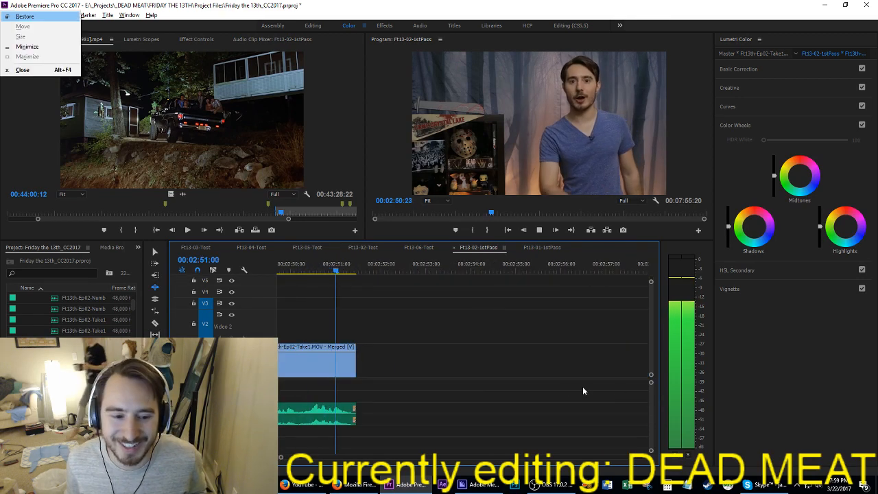
left_click(549, 372)
key("space")
key("Up")
key("Up")
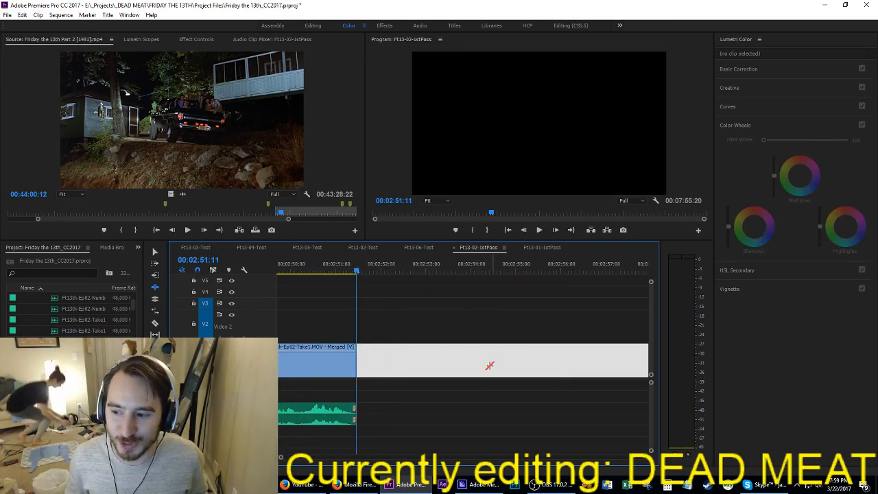
key("ctrl+s")
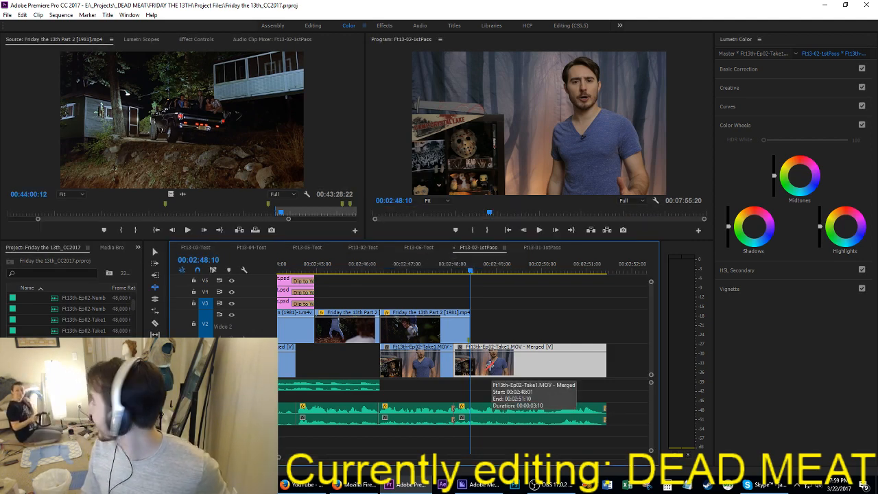
key("ctrl+s")
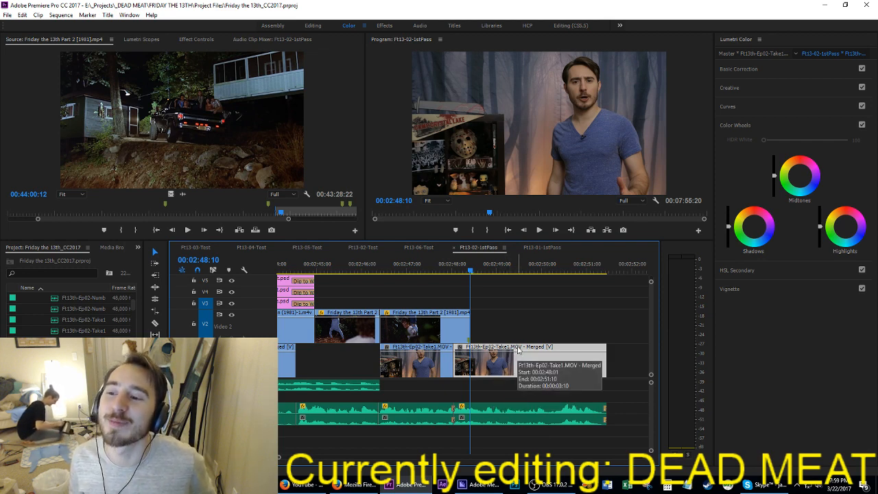
Step: Play the last take from 00:02:48:10 and mark an In point at 00:02:51:07
left_click(593, 322)
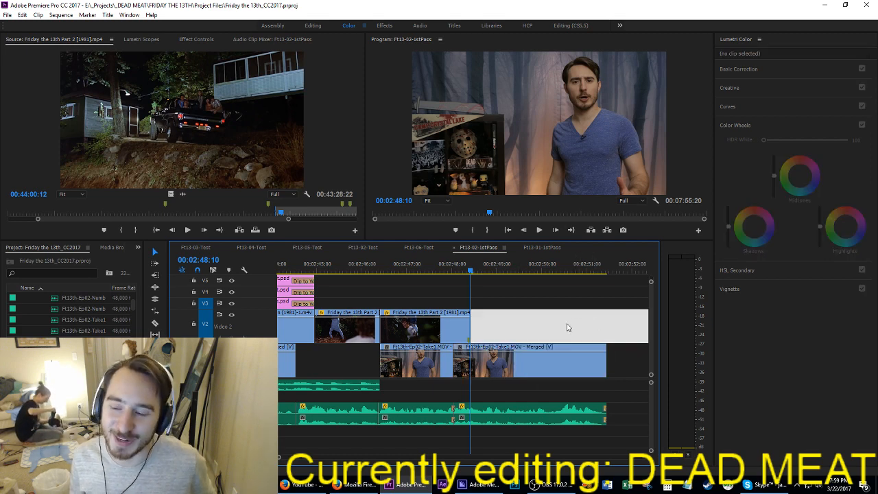
key("space")
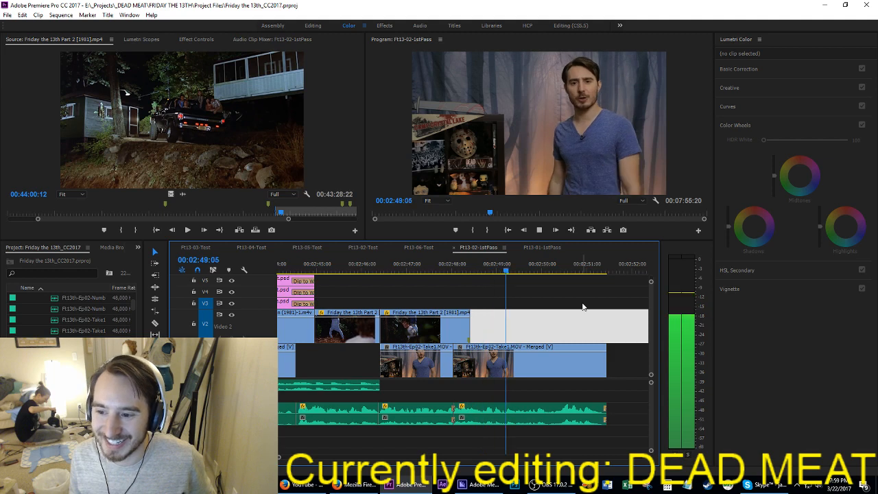
key("space")
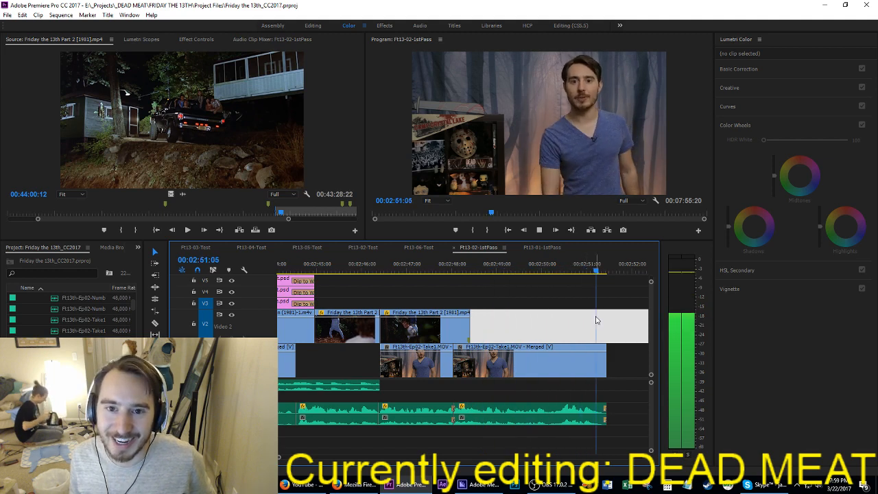
key("Left")
key("Left")
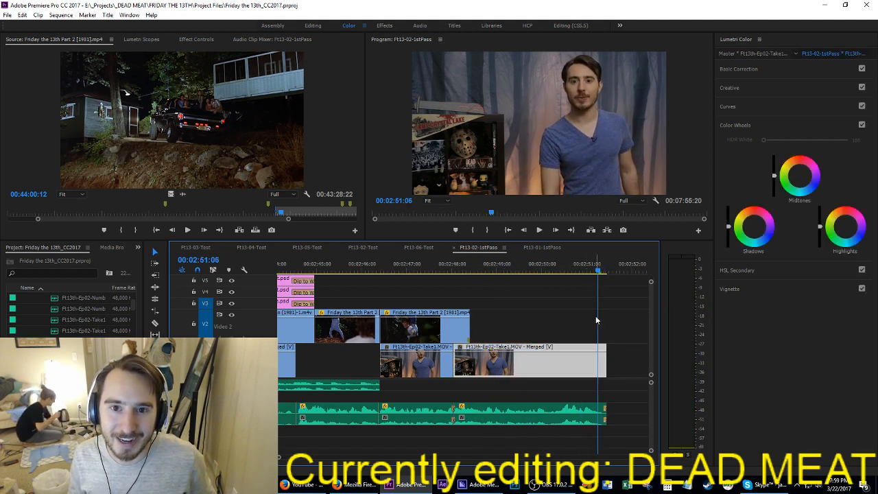
key("Right")
key("i")
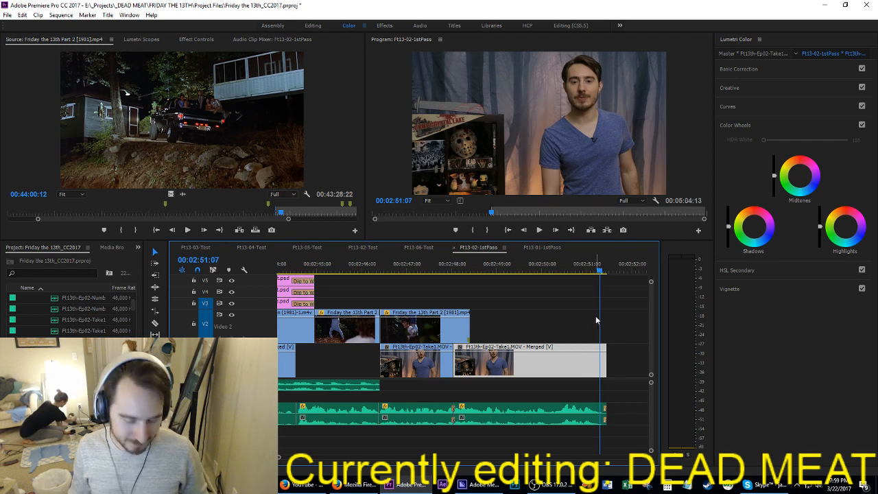
Step: Mark an Out point at about 00:05:15, just before the Test Run clip, and extract the marked range
key("Down")
key("Down")
key("Down")
key("Up")
key("Left")
key("Left")
key("Left")
key("Left")
key("Left")
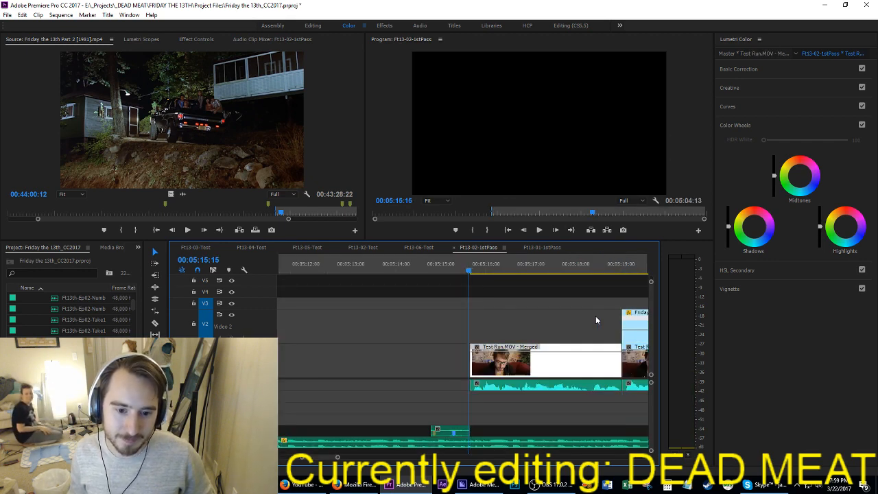
key("o")
key("apostrophe")
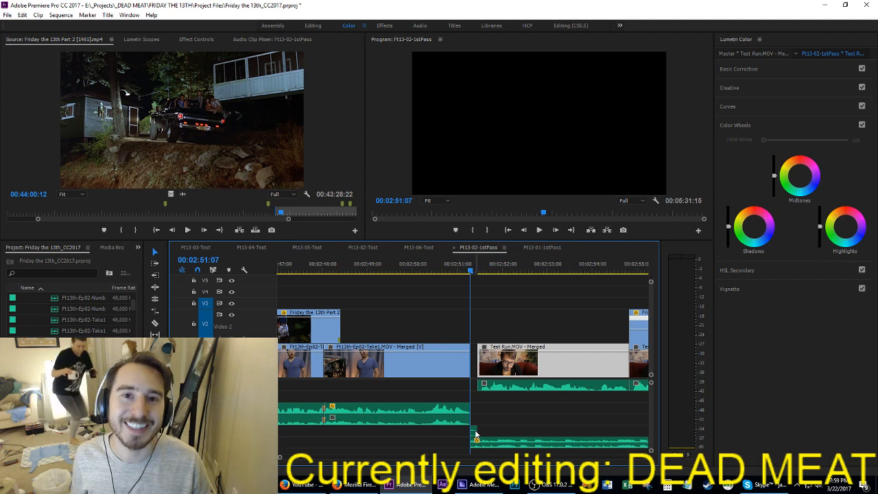
Step: Delete the leftover audio fragment after 00:02:51:07 and save the project
left_click(516, 394)
key("ctrl+s")
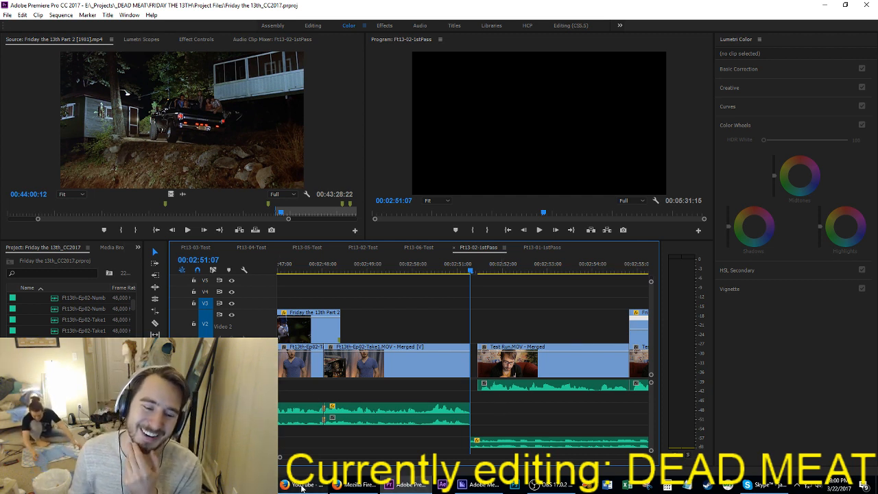
mouse_move(301, 487)
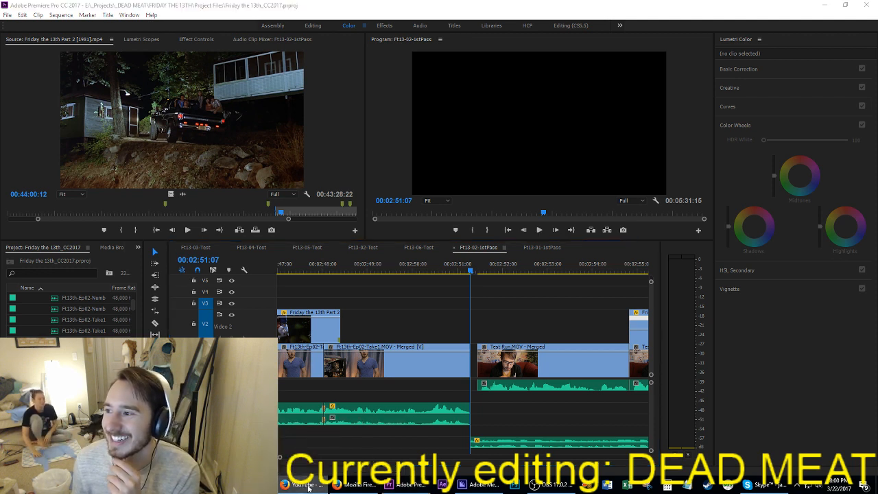
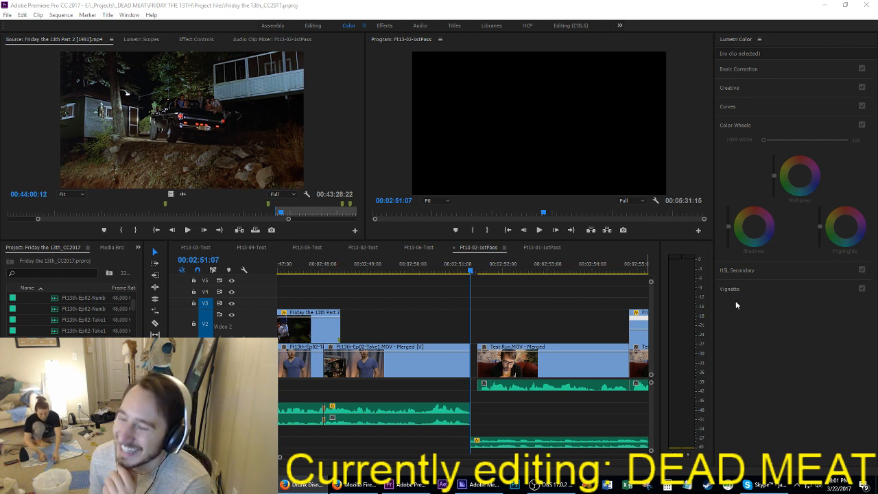
Step: Play the Ft13-02-1stPass sequence around 00:02:48 to 00:02:55 to review the cuts between the Take1 and Test Run.MOV clips
left_click(421, 272)
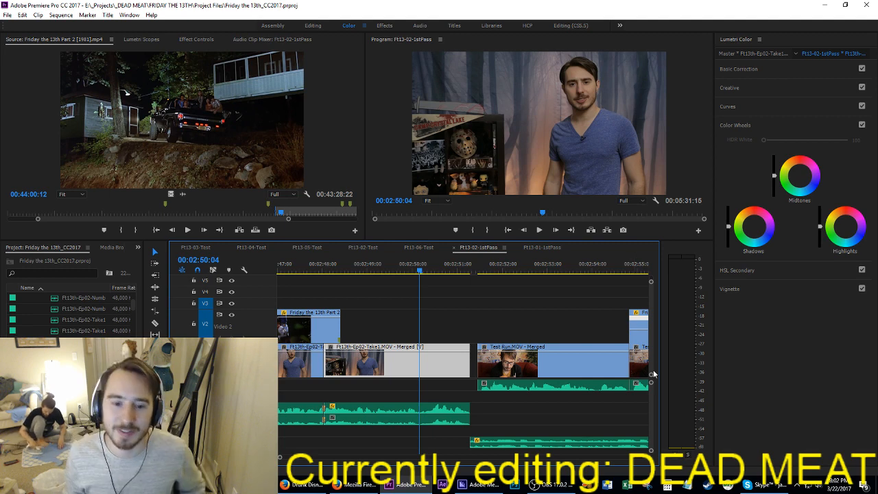
scroll(653, 374, "down", 5)
left_click(455, 272)
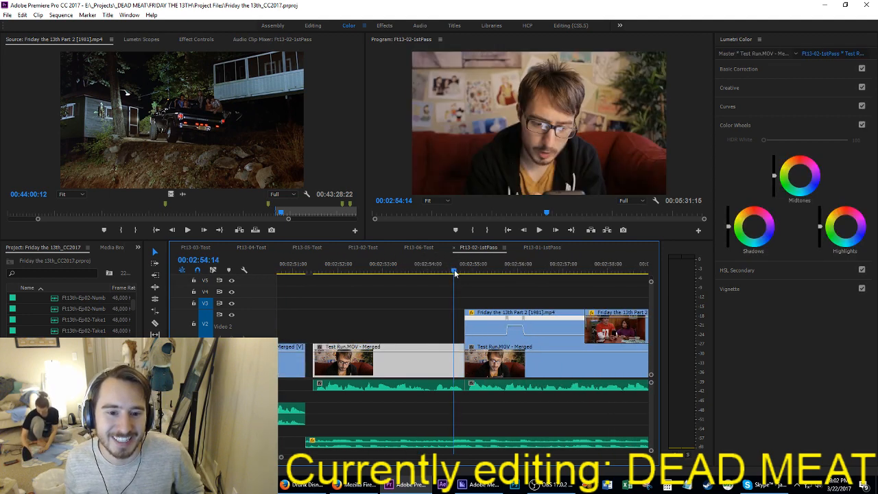
key("space")
scroll(391, 327, "up", 3)
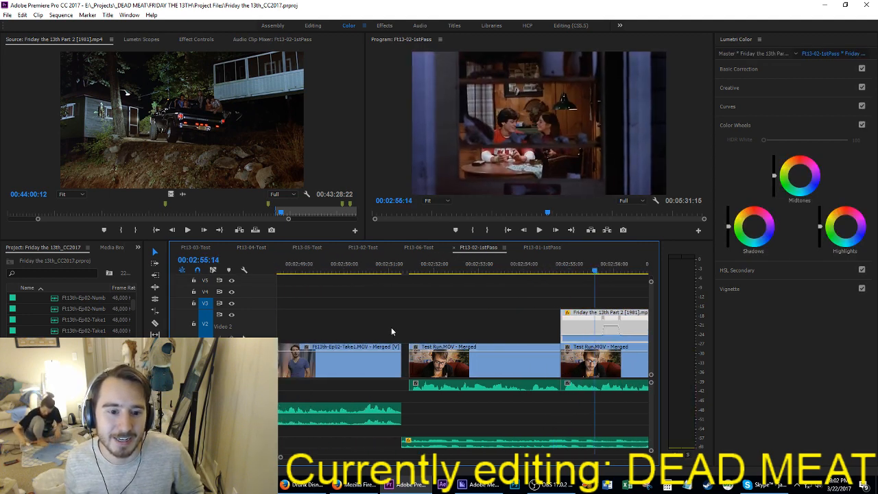
scroll(391, 327, "up", 3)
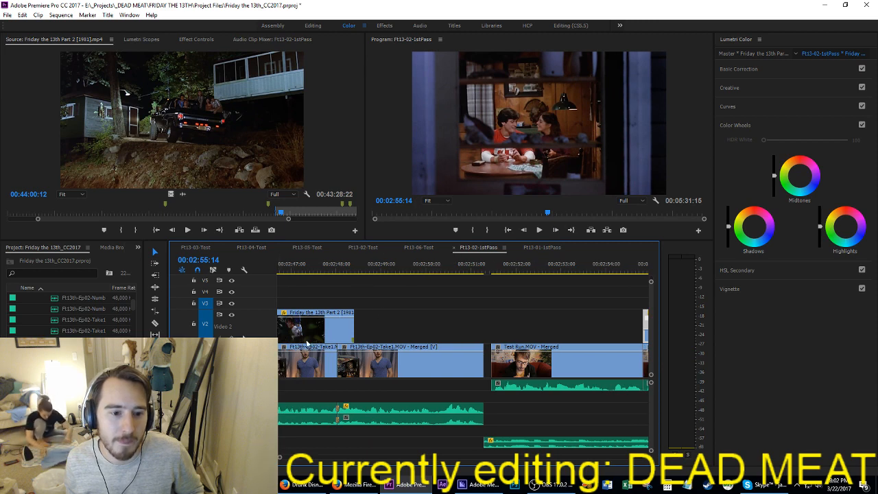
left_click(332, 265)
key("space")
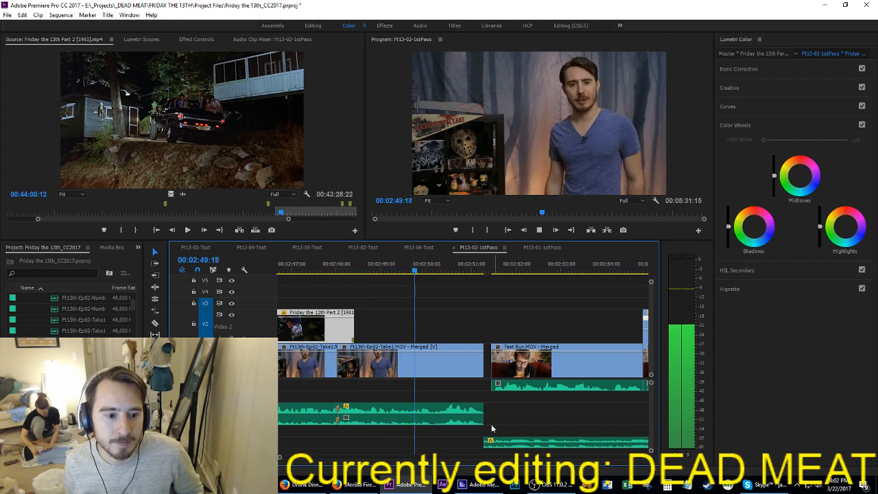
Step: Save the project and move the playhead to the end of the Take1 clip at 00:02:51:07
left_click(534, 389)
key("ctrl+s")
key("Up")
key("Up")
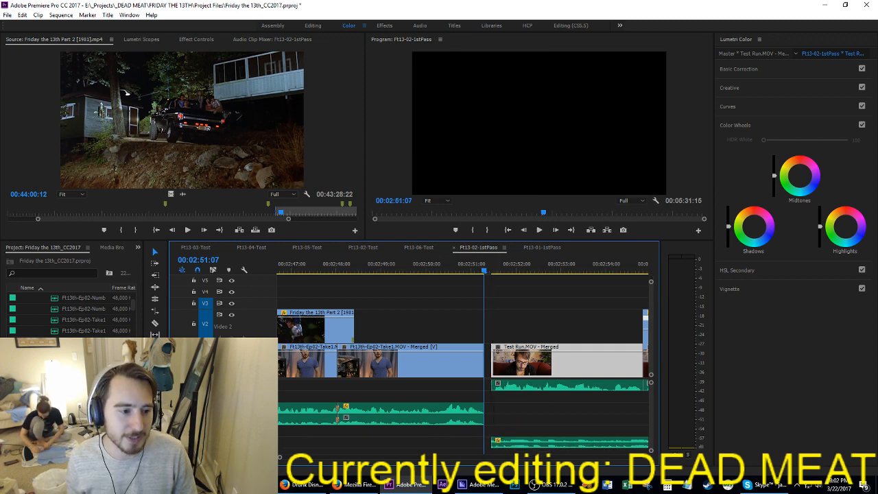
Step: Find the merged takes in the project's captured footage and load Ft13th-Ep02-Take1.MOV - Merged as the source clip
scroll(68, 312, "up", 2)
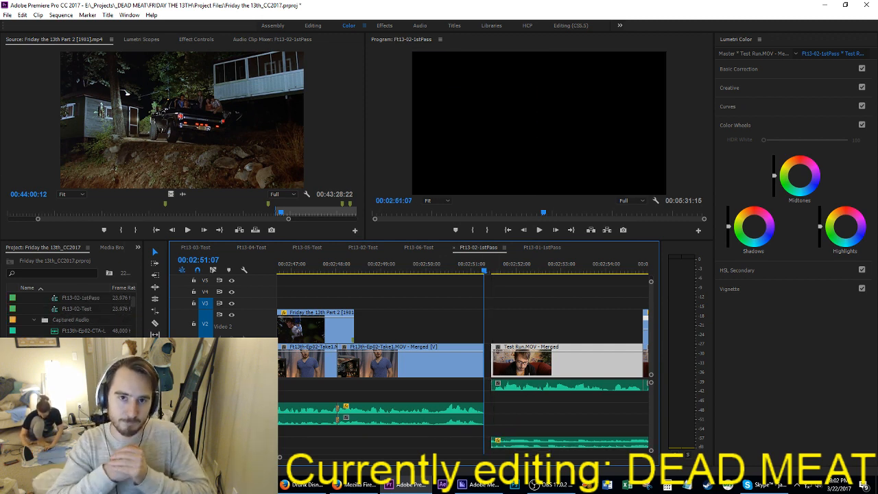
scroll(69, 312, "up", 3)
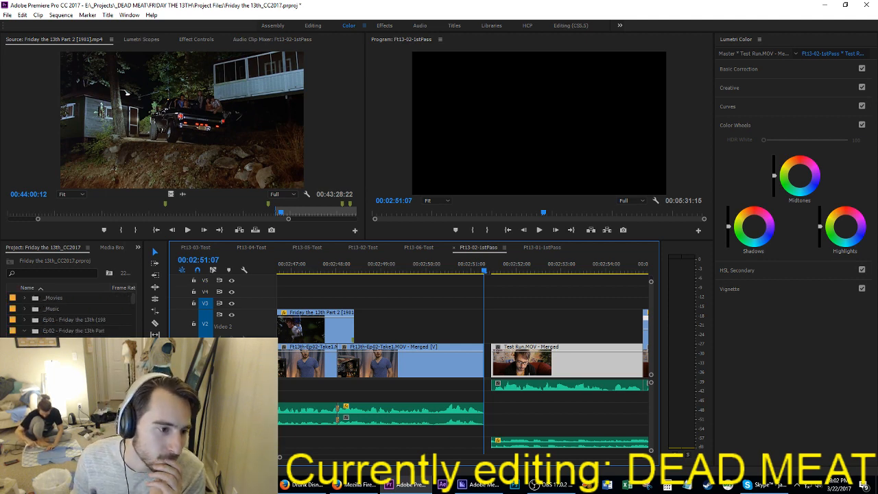
scroll(69, 312, "down", 3)
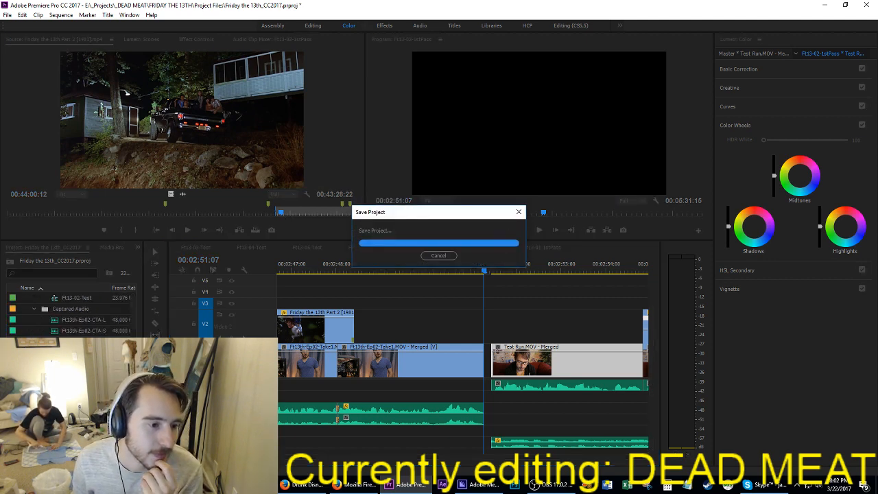
scroll(68, 312, "down", 1)
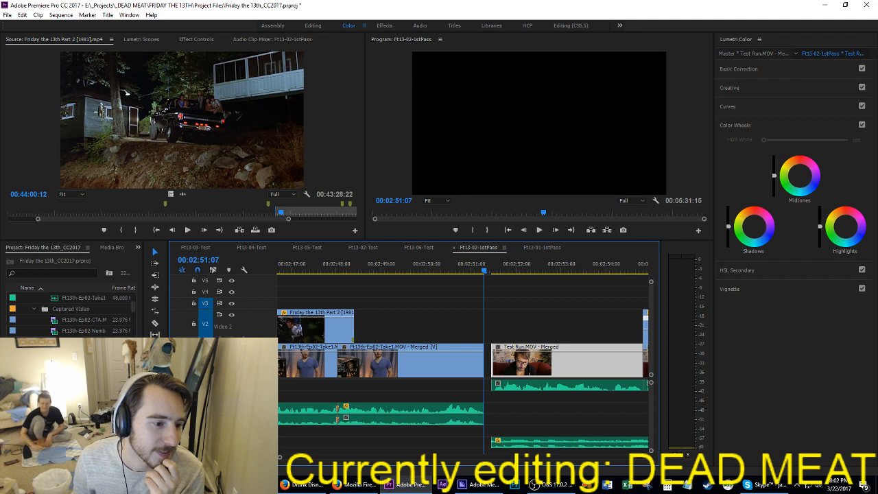
double_click(84, 353)
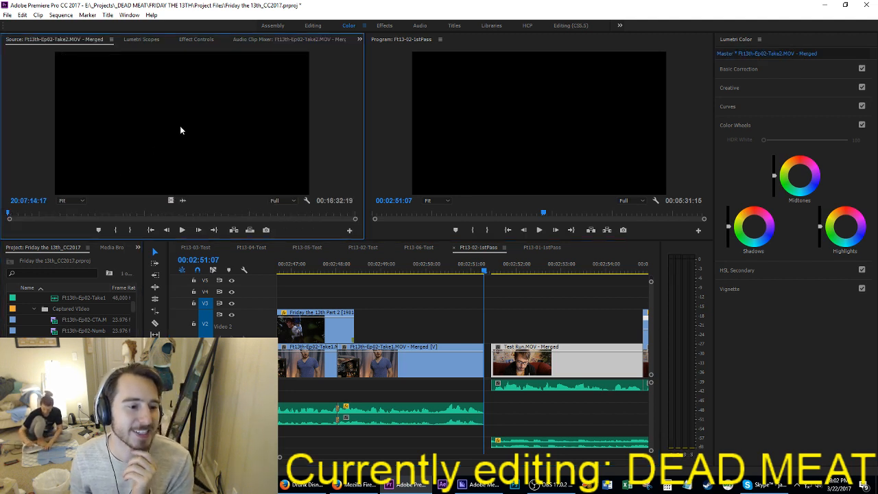
double_click(83, 341)
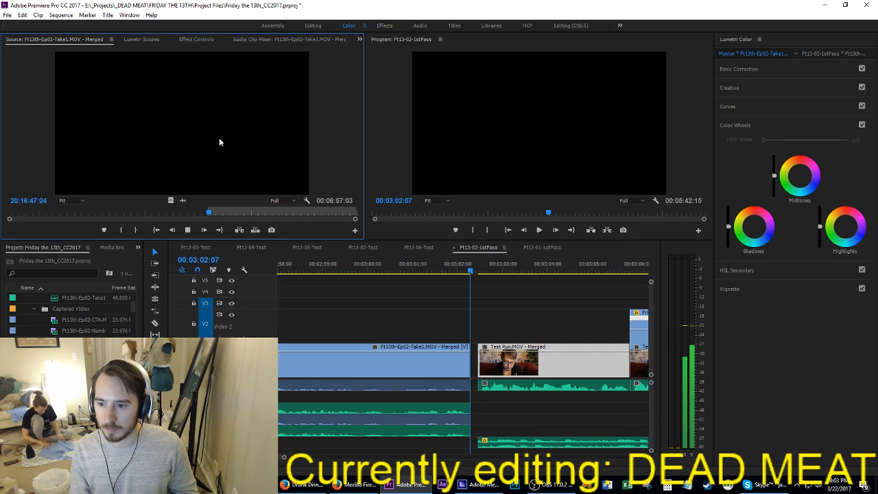
Step: Mark the Take1 out point for a 3:12 segment, insert it at 00:03:02:07 in the sequence, and save the project
key("o")
key("space")
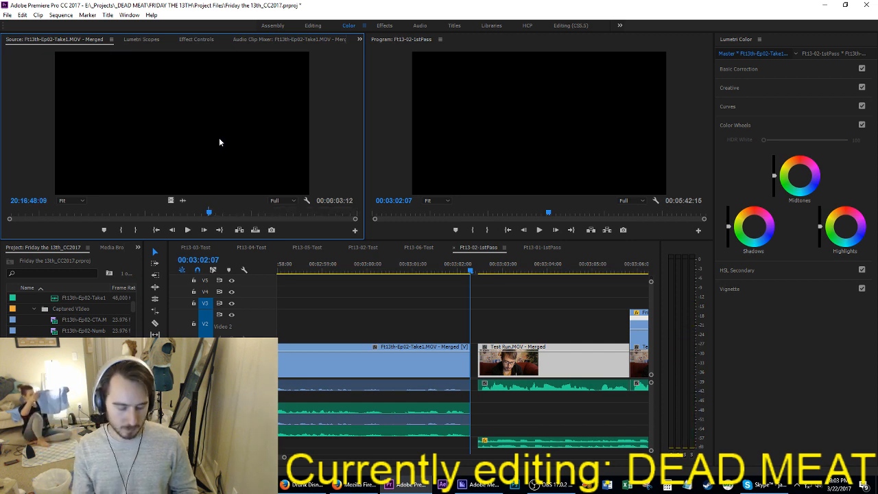
key("comma")
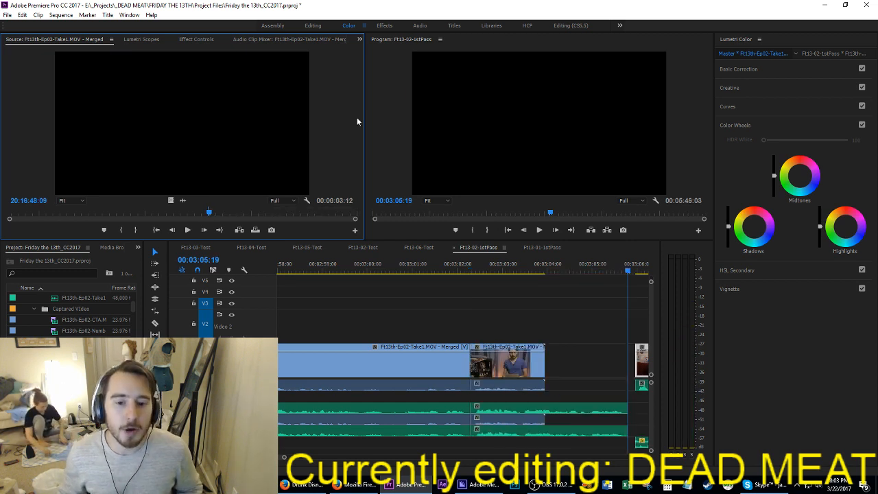
key("ctrl+s")
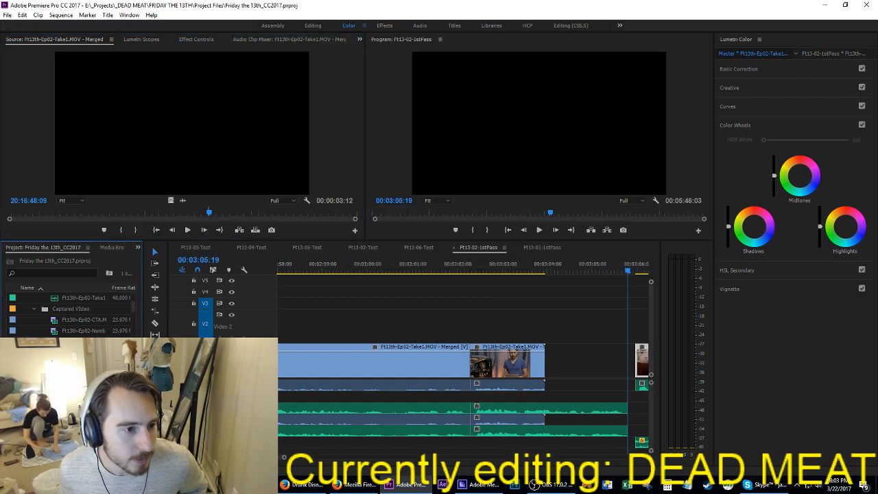
Step: Load Ft13th-Ep02-Take2.MOV - Merged as the source and use its audio waveform to move to about 20:16:45:08
double_click(85, 375)
left_click(182, 203)
left_click_drag(193, 117, 207, 122)
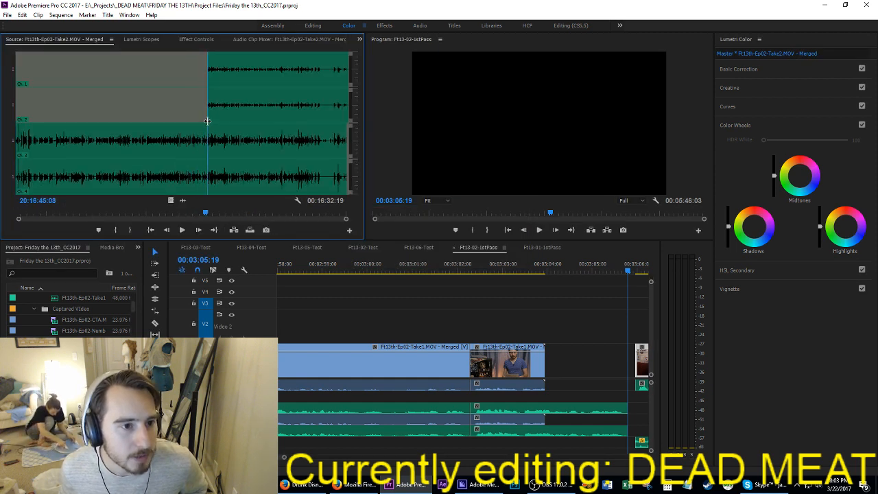
left_click(170, 201)
Step: Play Take2, mark the out point near 20:16:51:23, and insert the 5:06 segment at 00:03:05:19
key("space")
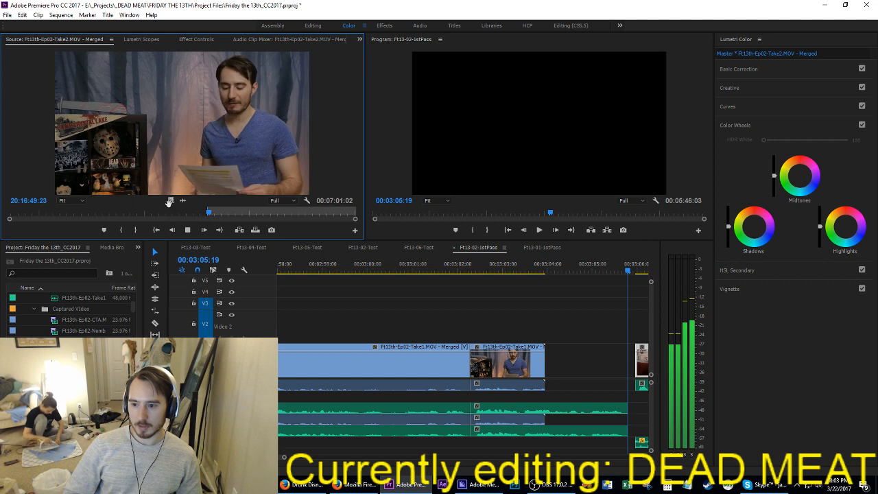
key("o")
key("space")
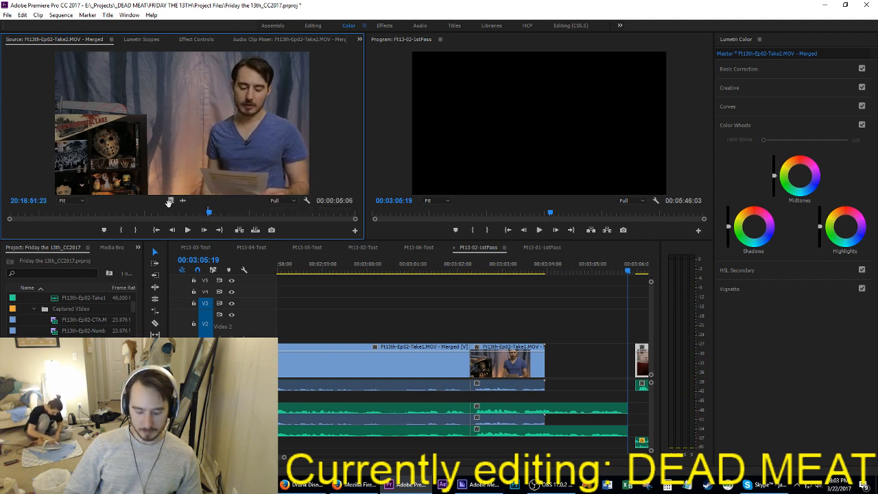
key("comma")
Step: Mark a 14:14 segment of Take2 ending near 20:17:06:16 and insert it at 00:03:11:01
key("i")
key("space")
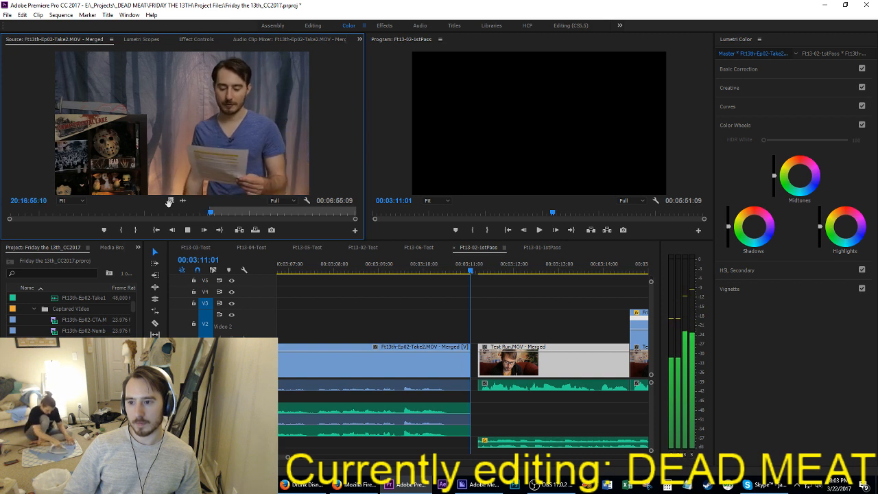
key("o")
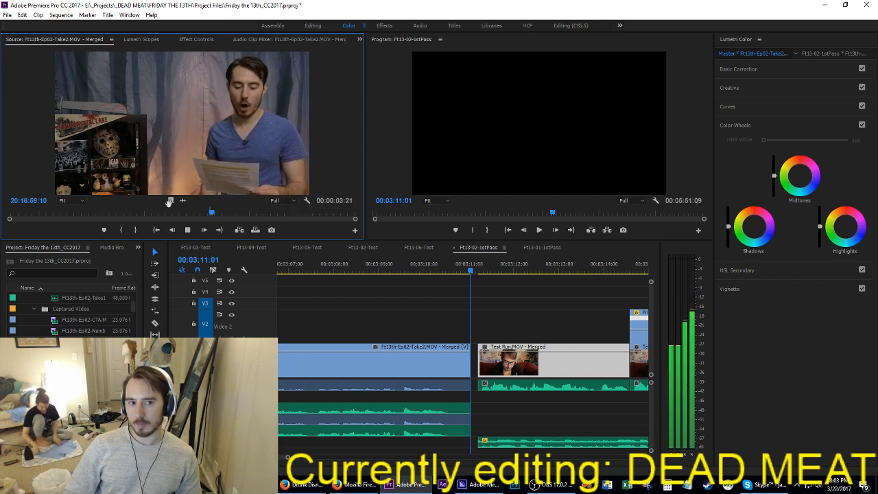
key("o")
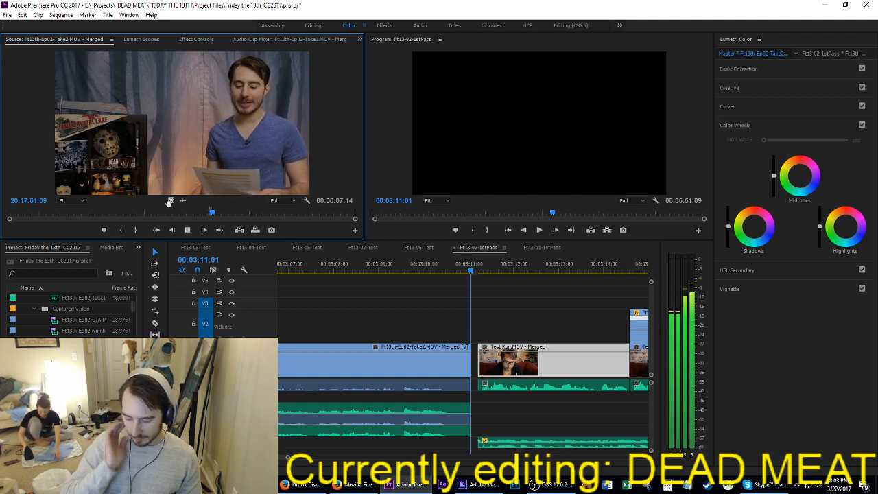
key("o")
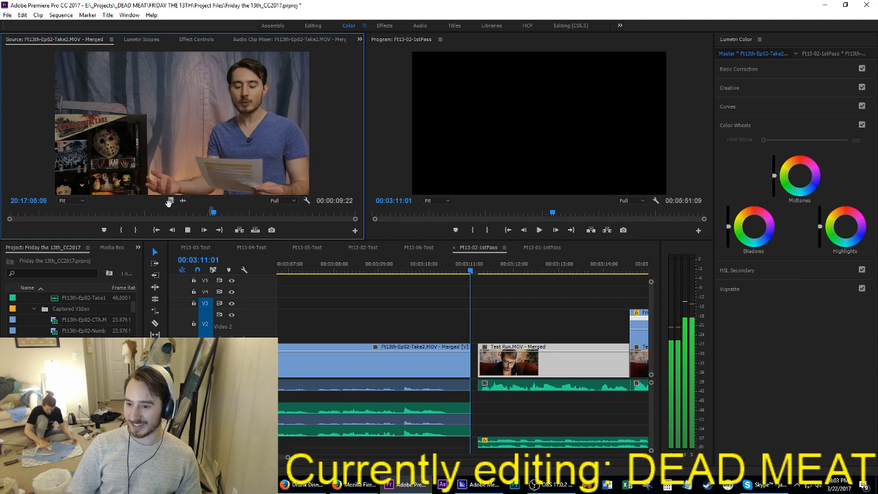
key("space")
key("o")
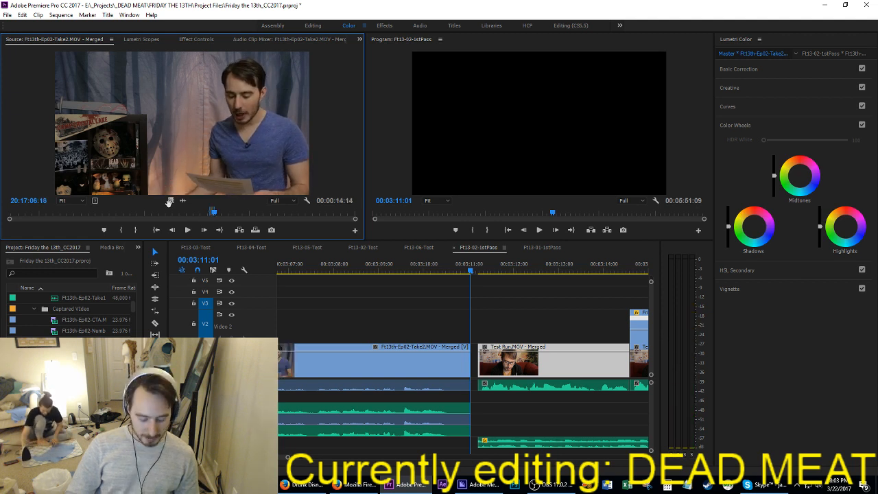
key("comma")
Step: Mark the following 4:05 line of Take2, ending near 20:17:11:00, and insert it at 00:03:25:15
key("space")
key("i")
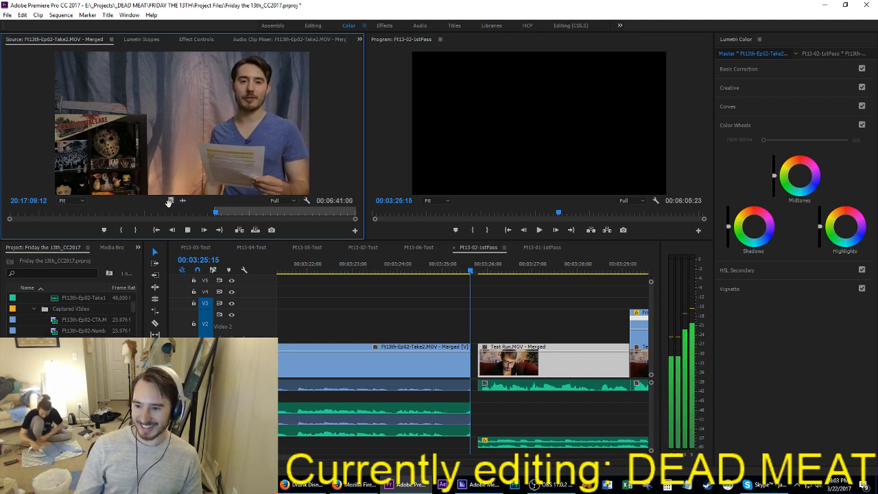
key("space")
key("o")
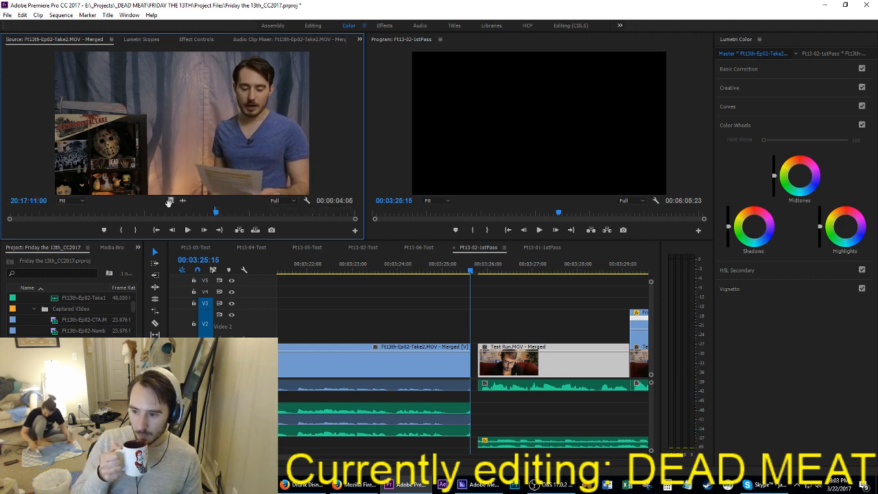
key("comma")
Step: Mark the next Take2 line as a 4:05 segment and insert it at 00:03:29:20
key("i")
key("space")
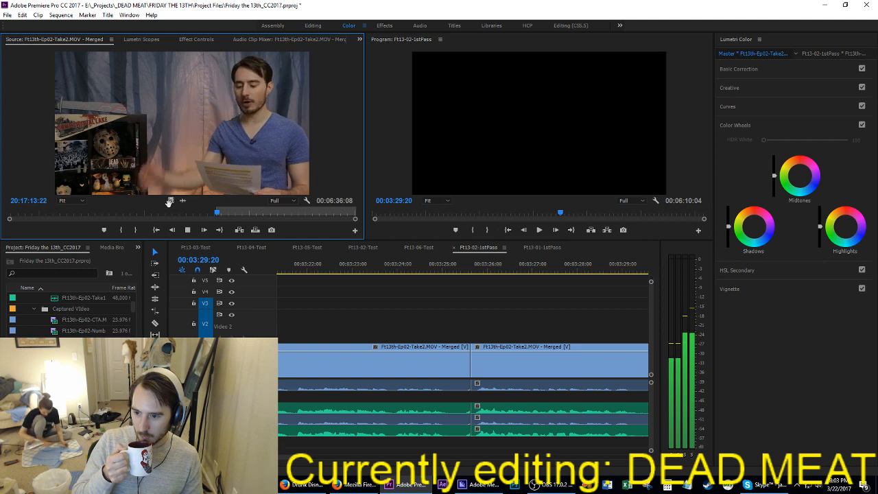
key("o")
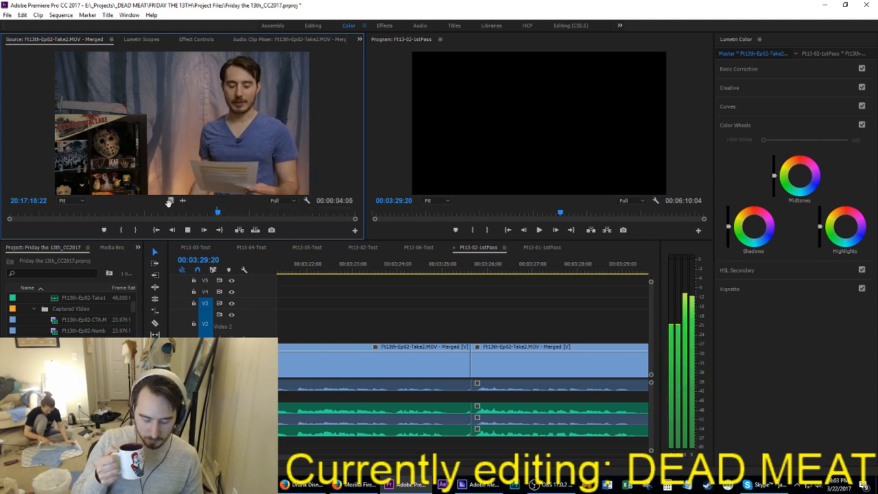
key("comma")
Step: Mark a 12:22 segment of Take2 ending near 20:17:29:11 and insert it at 00:03:34:01
key("i")
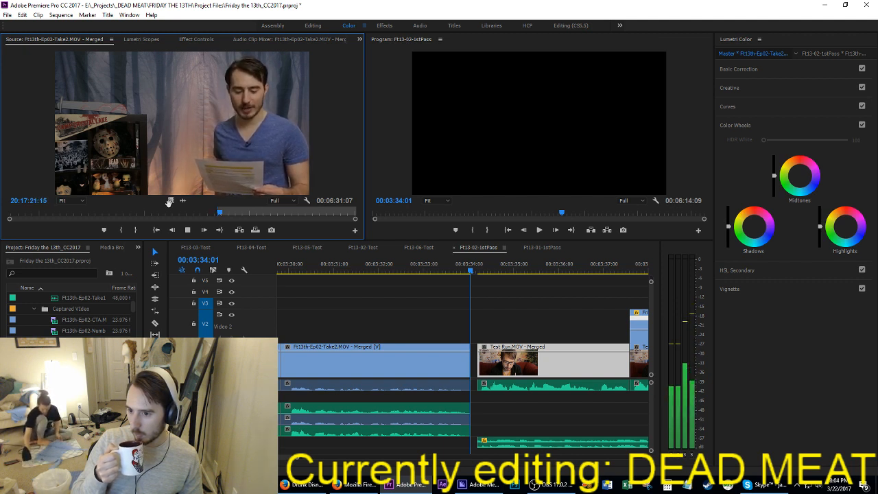
key("space")
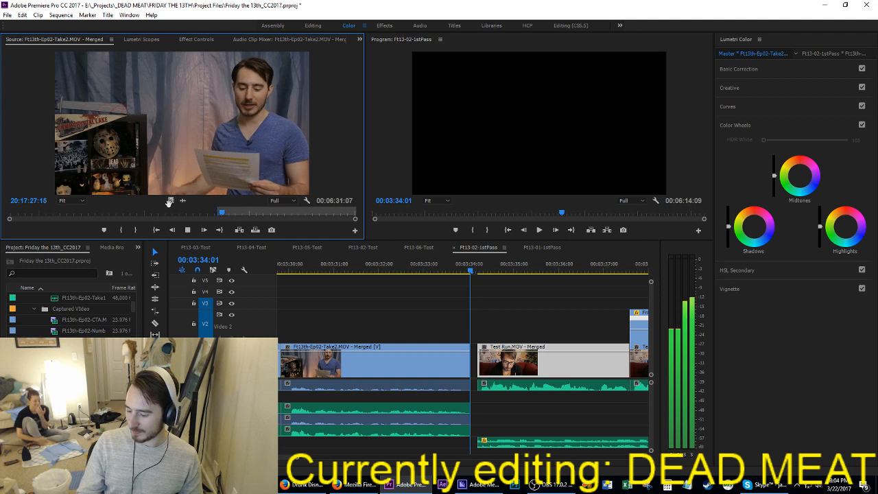
key("o")
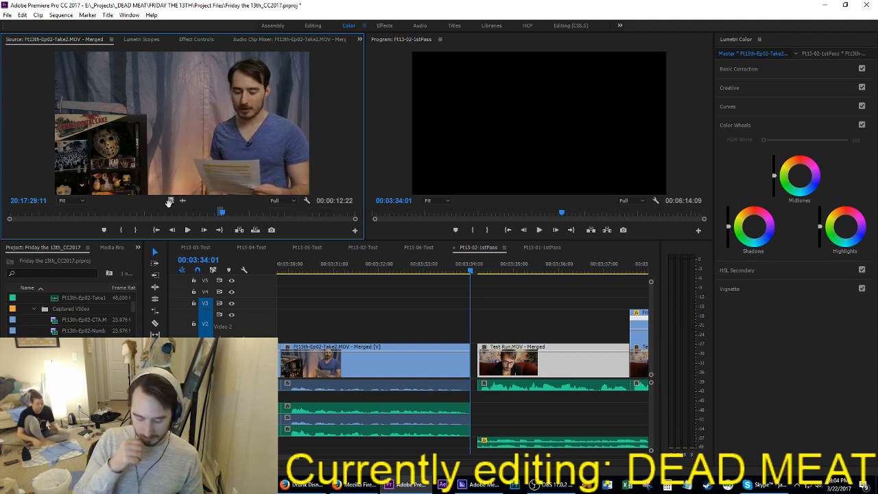
key("comma")
Step: Play on through Take2, mark a 19:10 segment, and insert it at 00:03:46:23 in the sequence
key("i")
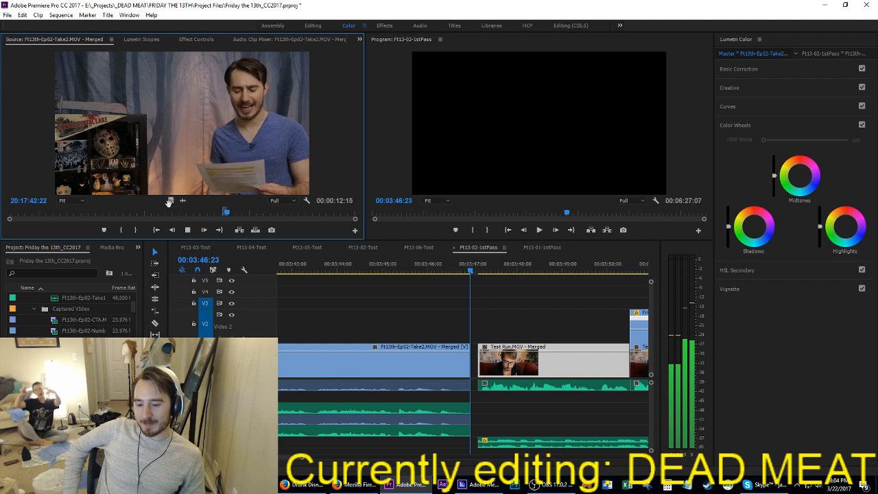
key("space")
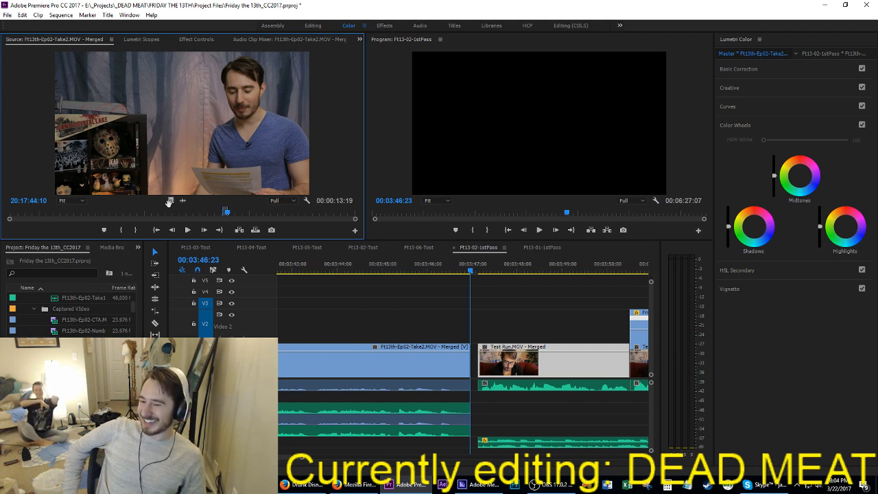
key("space")
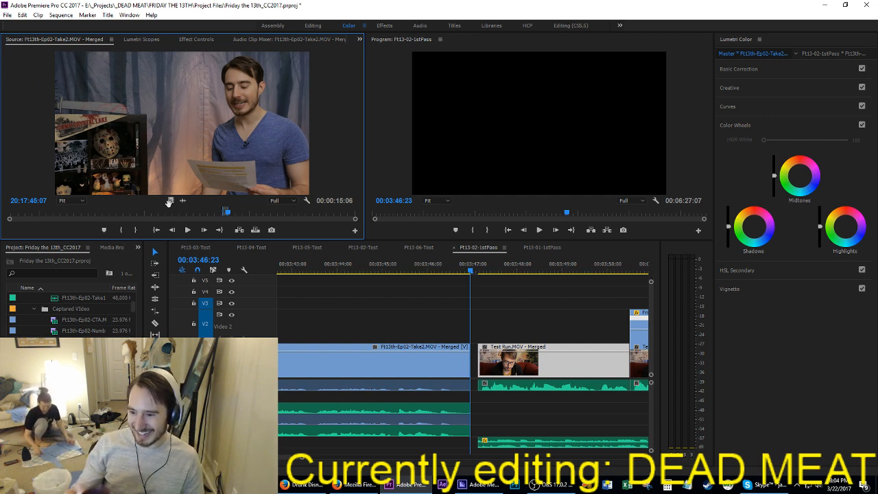
key("space")
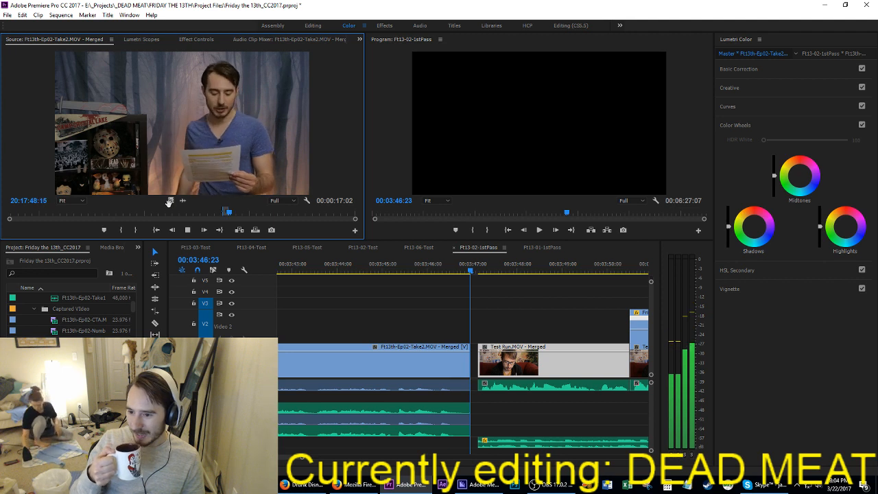
key("comma")
key("space")
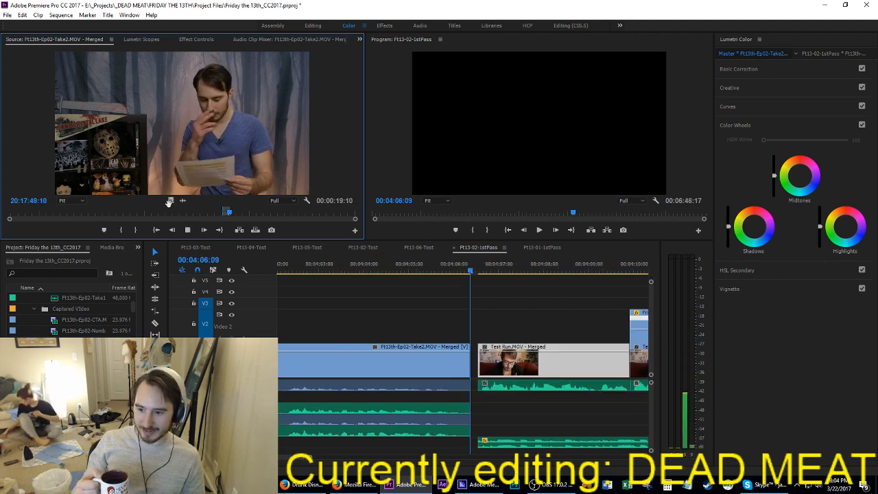
Step: Insert a 4:02 segment of Take2 ending near 20:17:55:19 at 00:04:06:09 in the sequence and save the project
key("i")
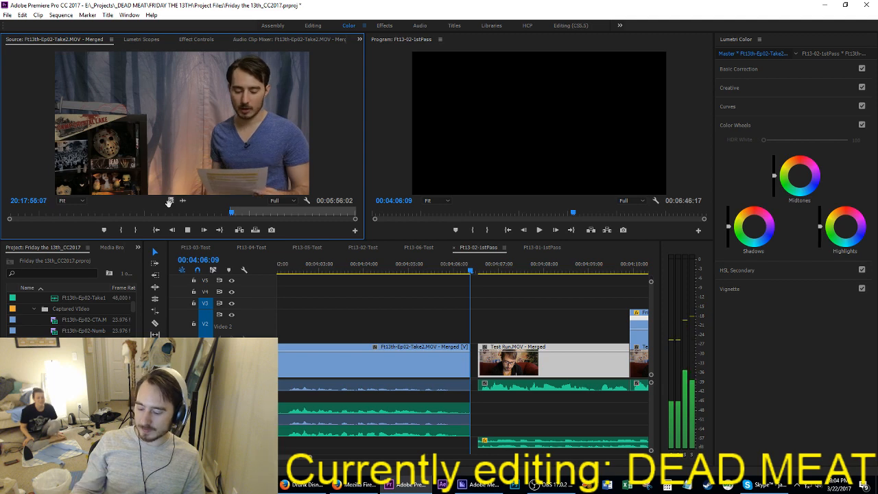
key("o")
key("space")
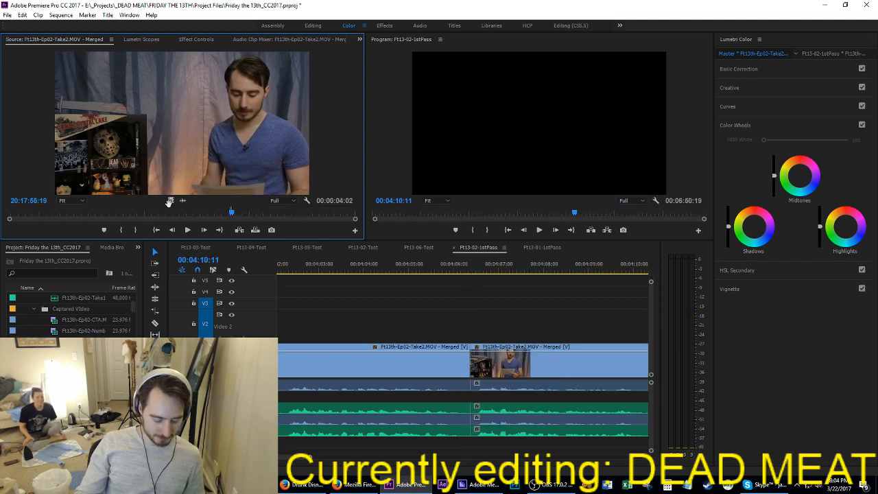
key("ctrl+s")
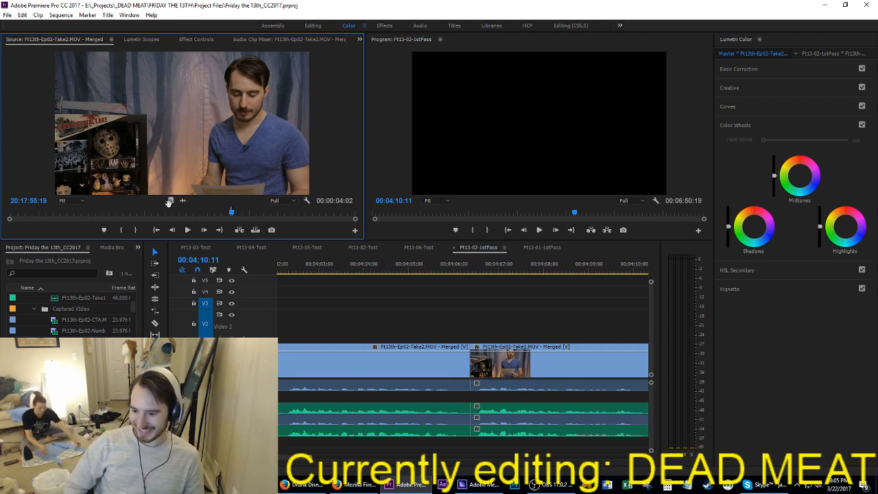
Step: Mark an 18:06 segment of Take2, extending its out point line by line, and insert it at 00:04:10:11
key("i")
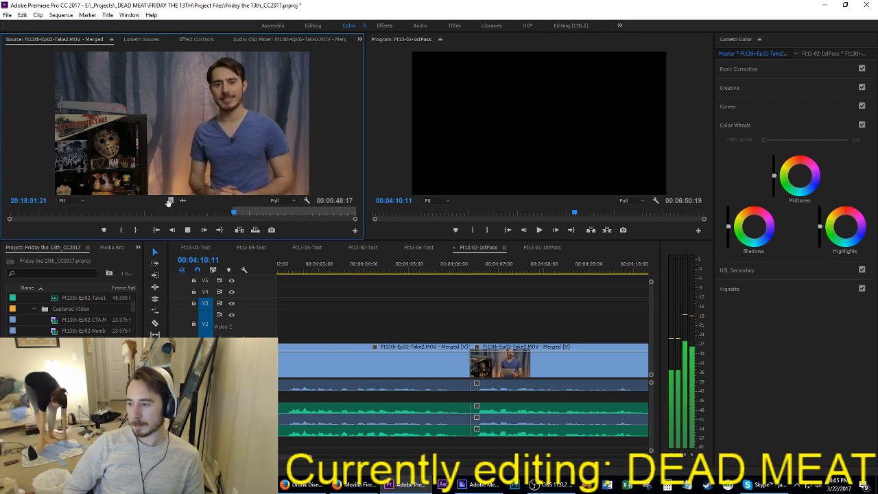
key("o")
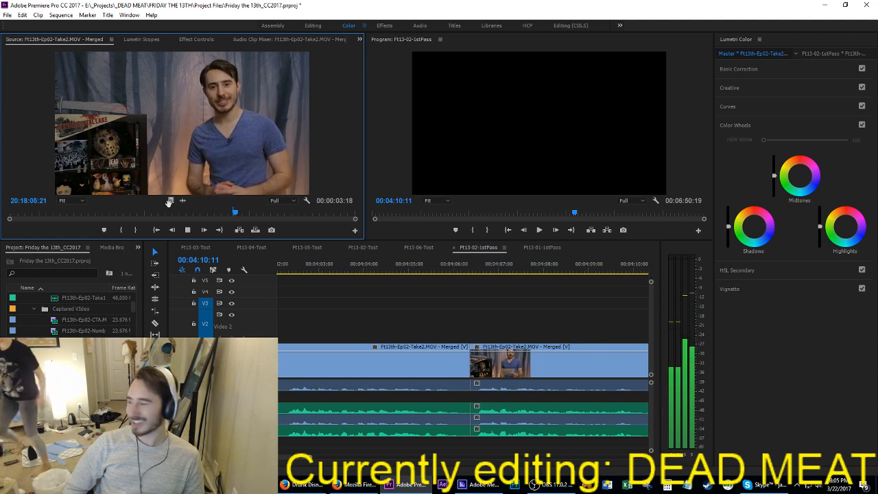
key("o")
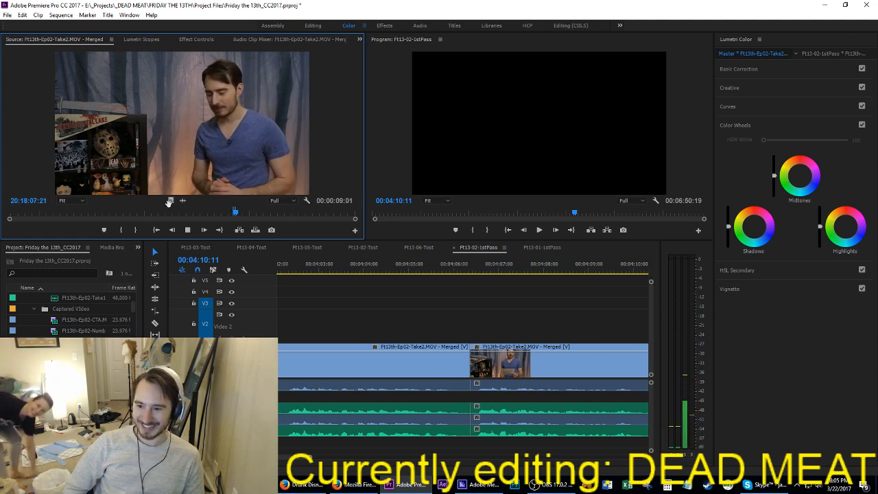
key("o")
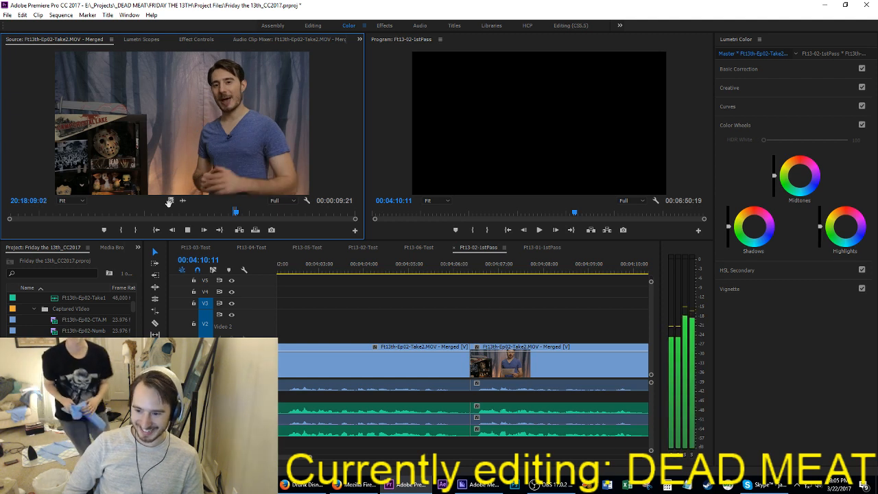
key("o")
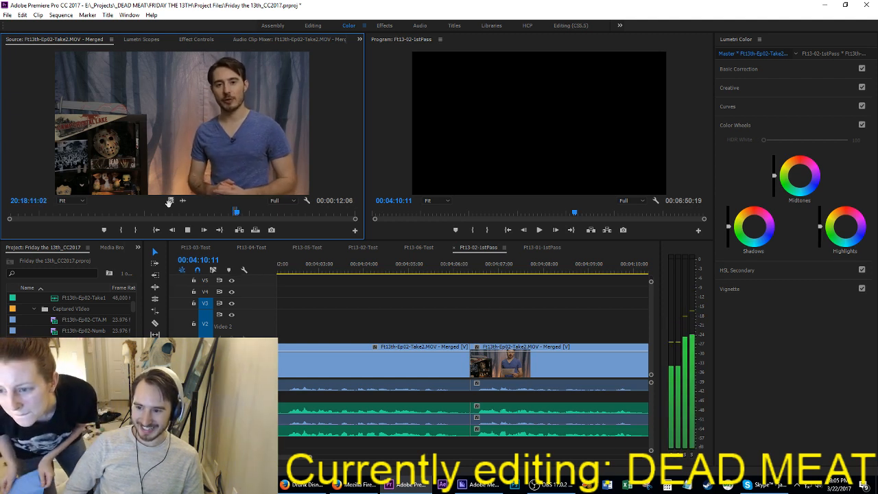
key("o")
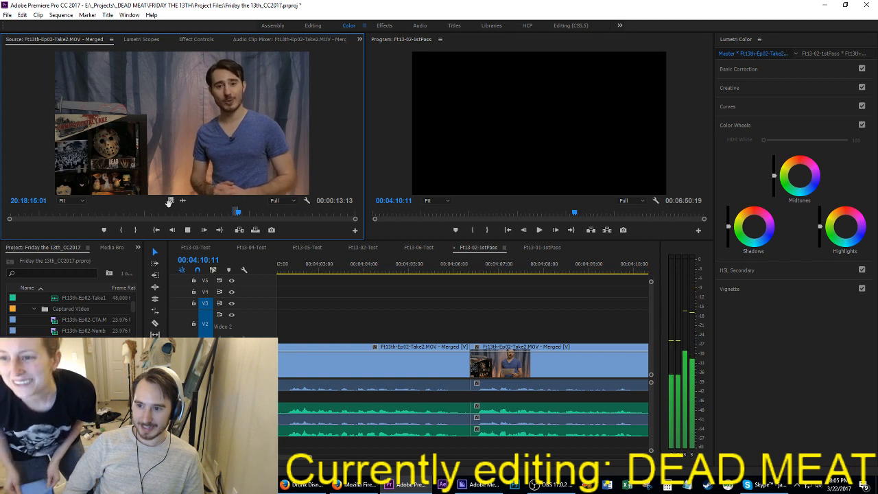
key("o")
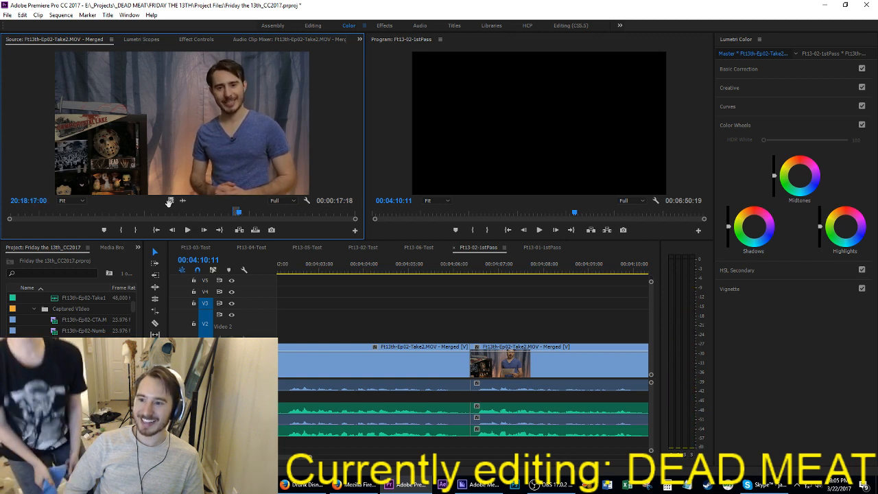
key("o")
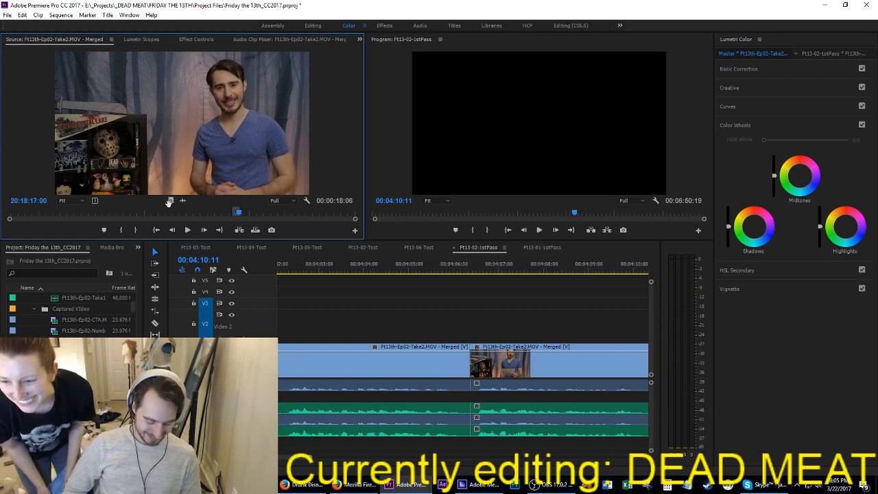
key("comma")
Step: Mark a short 1:05 segment of Take2 ending near 20:18:18:00 and insert it at 00:04:28:17
key("ctrl+shift+o")
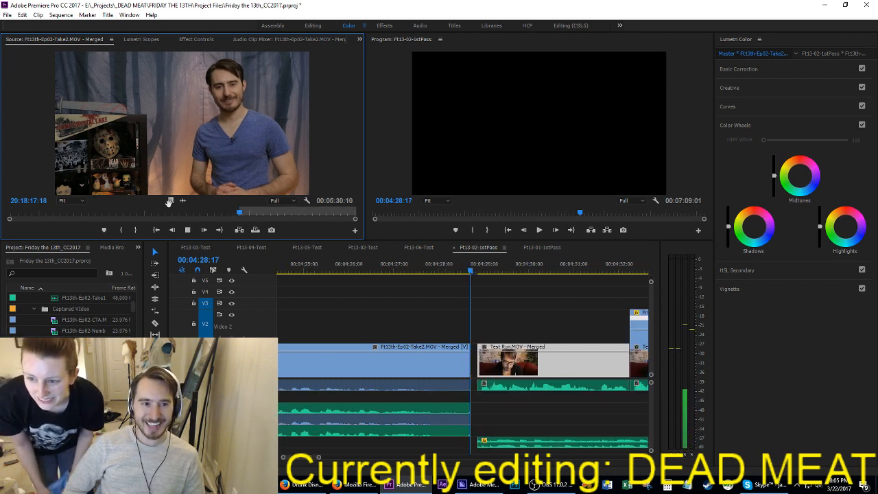
key("space")
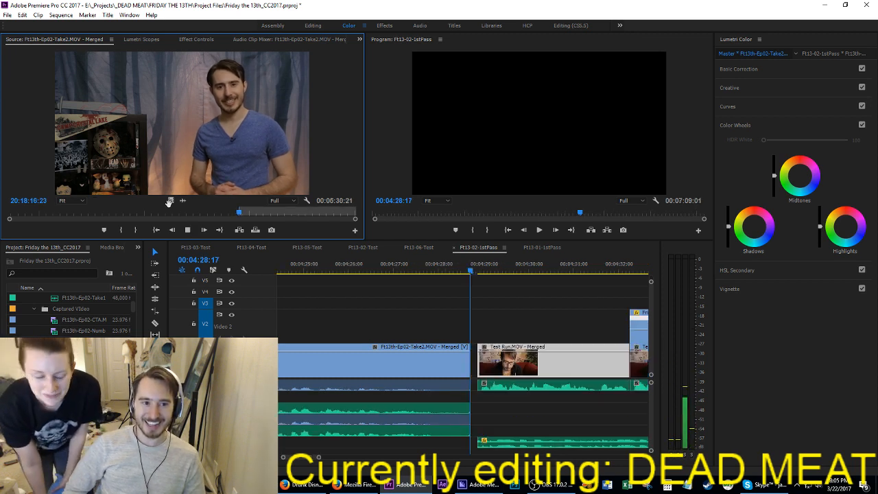
key("o")
key("space")
key("comma")
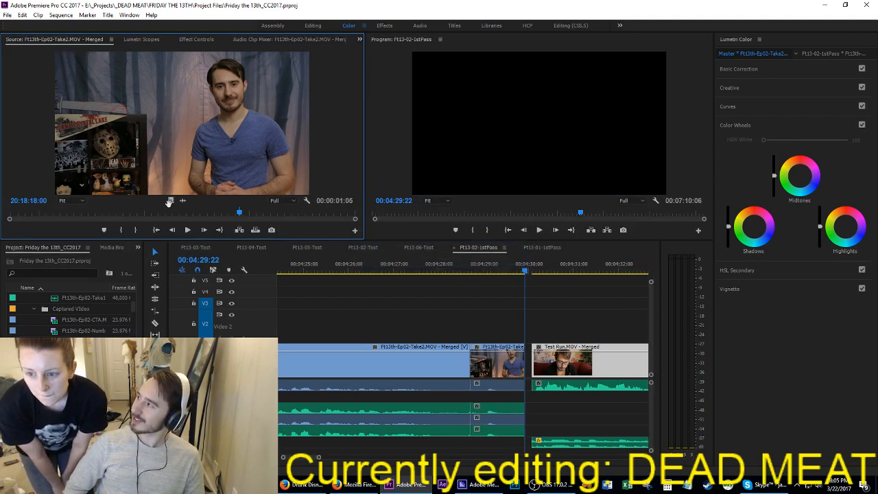
Step: Clear the previous out point, mark the next Take2 line ending near 20:18:22, and insert it at 00:04:29:22
key("ctrl+shift+o")
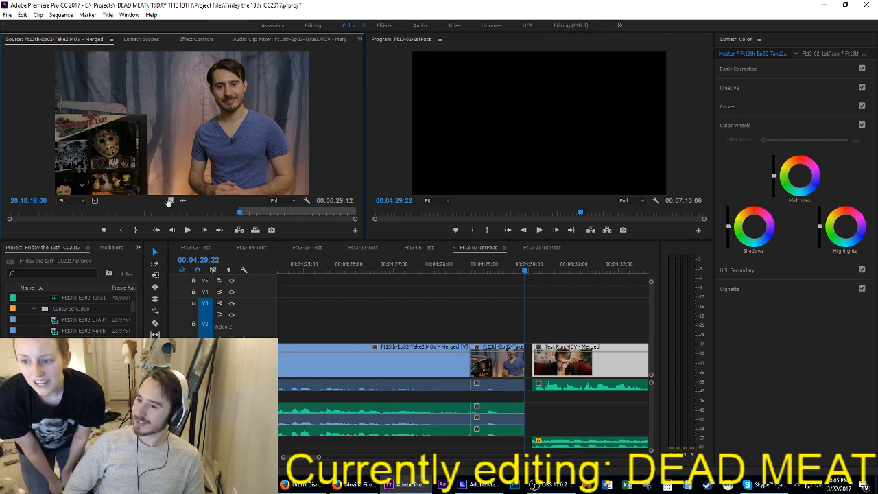
key("space")
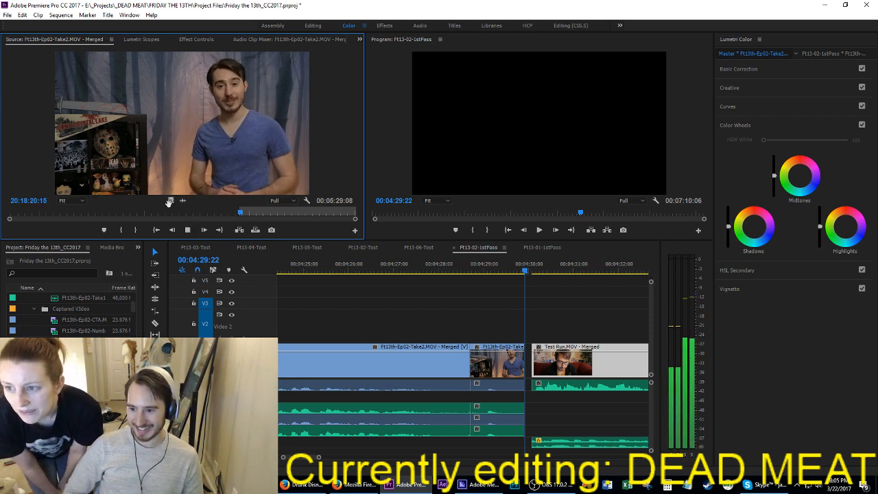
key("o")
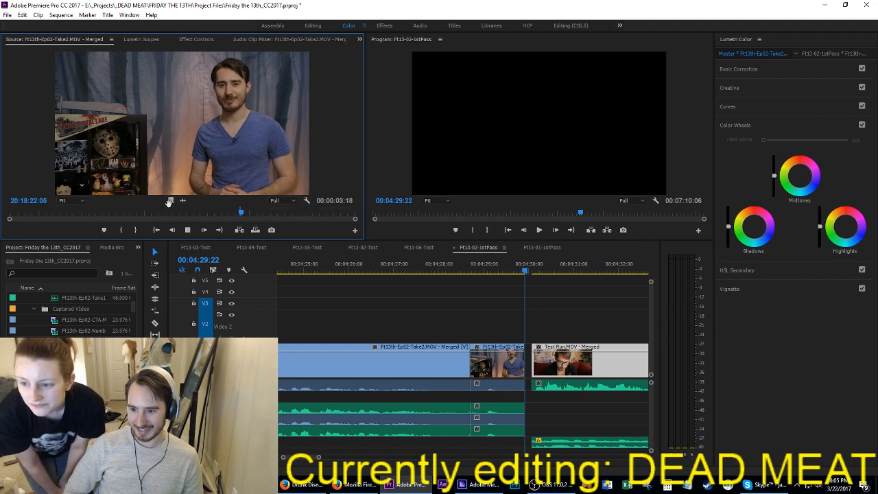
key("comma")
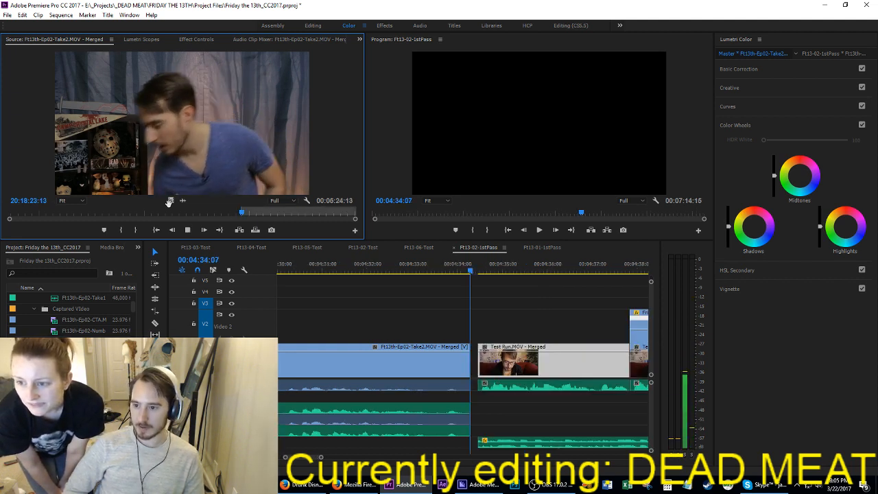
Step: Mark a 7:19 segment of Take2 ending near 20:18:33:04 and insert it at 00:04:34:07
key("i")
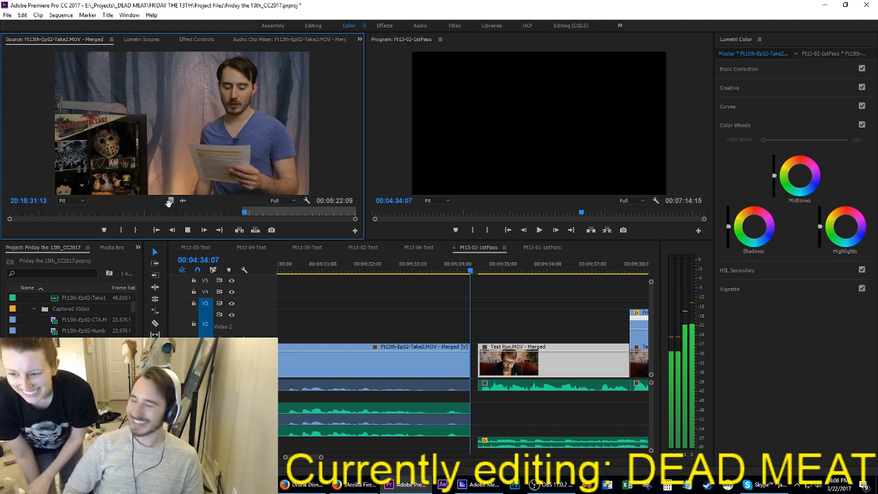
key("o")
key("space")
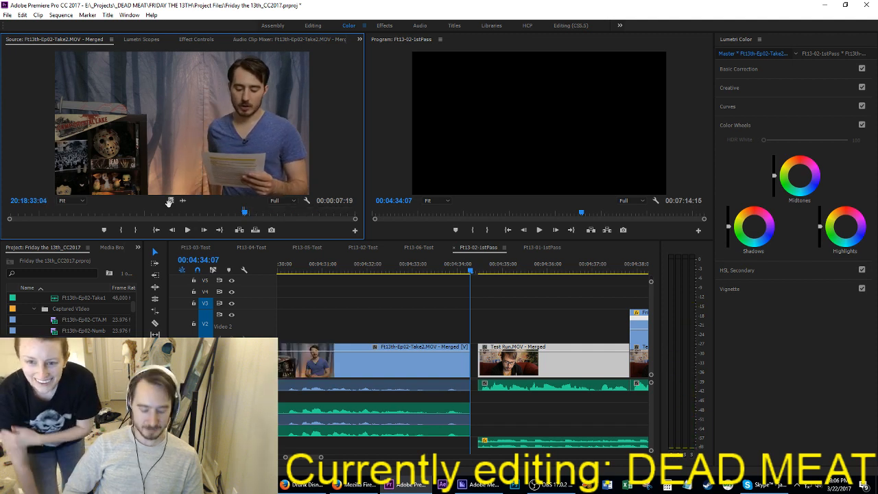
key("comma")
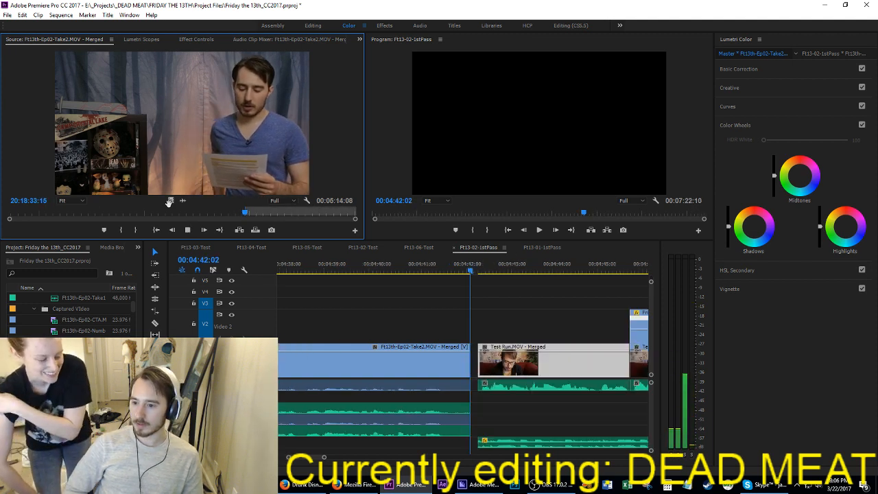
Step: Play on through Take2, mark a 9:05 segment ending near 20:18:43:00, and insert it at 00:04:42:02
key("space")
key("space")
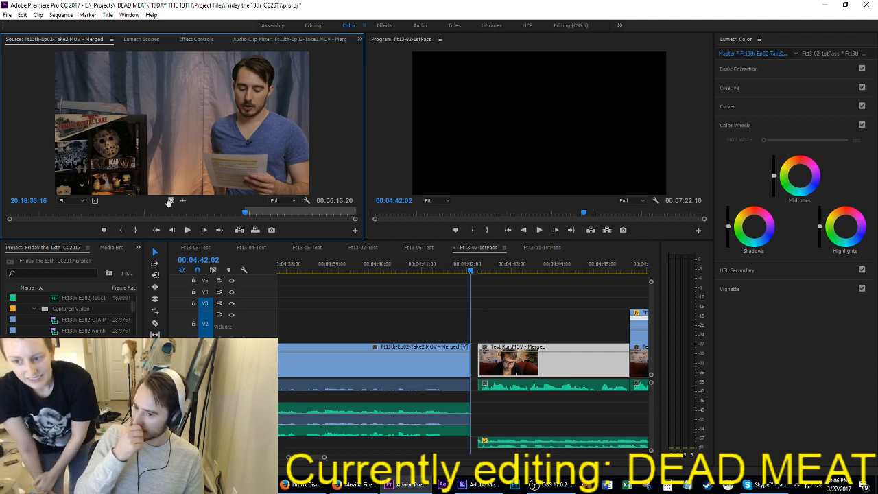
key("space")
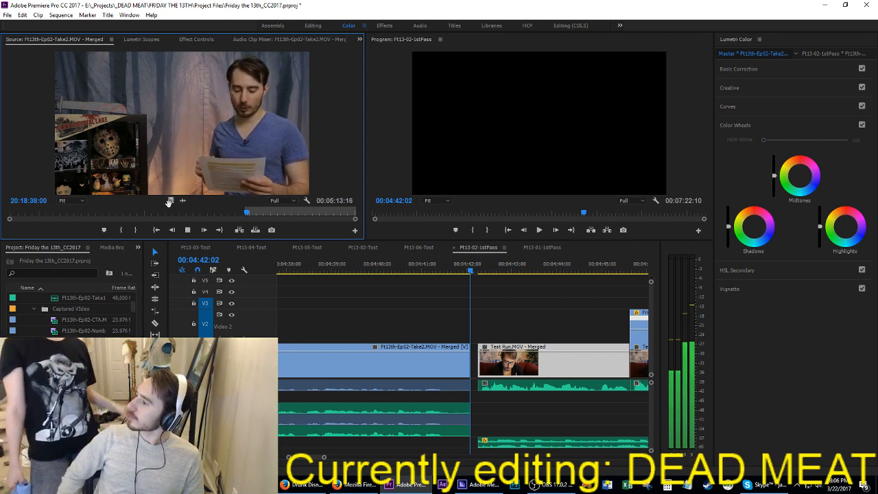
key("space")
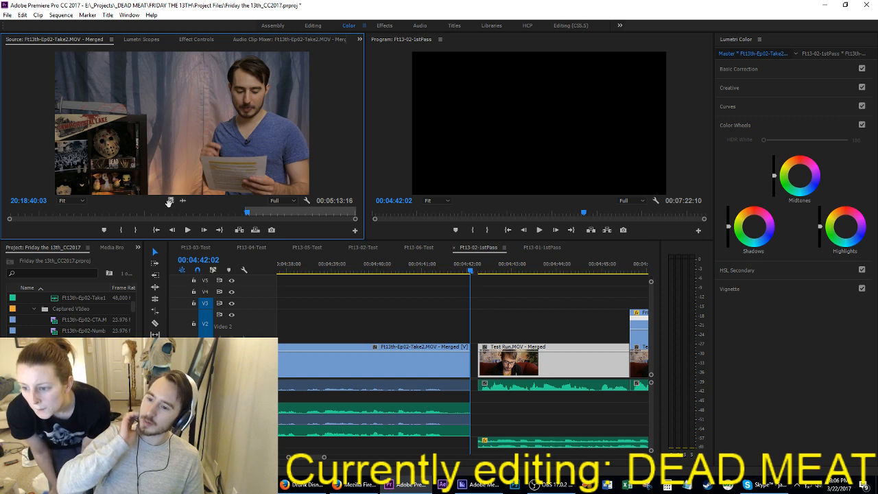
key("space")
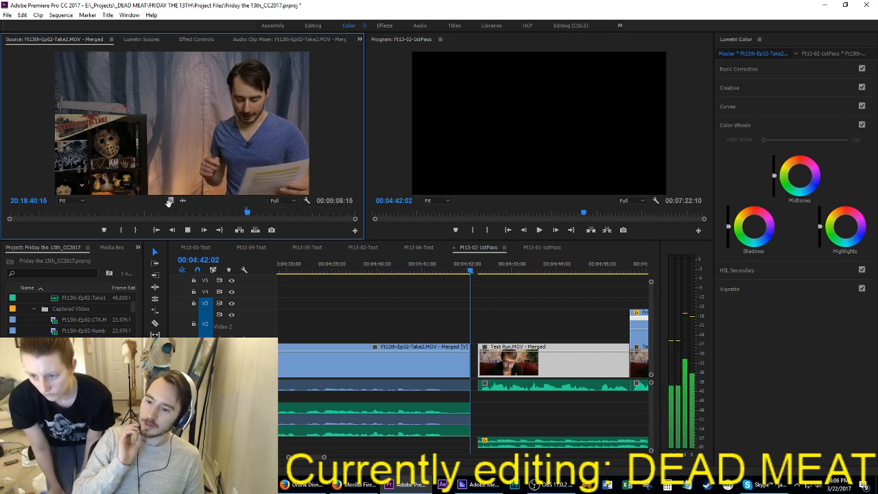
key("space")
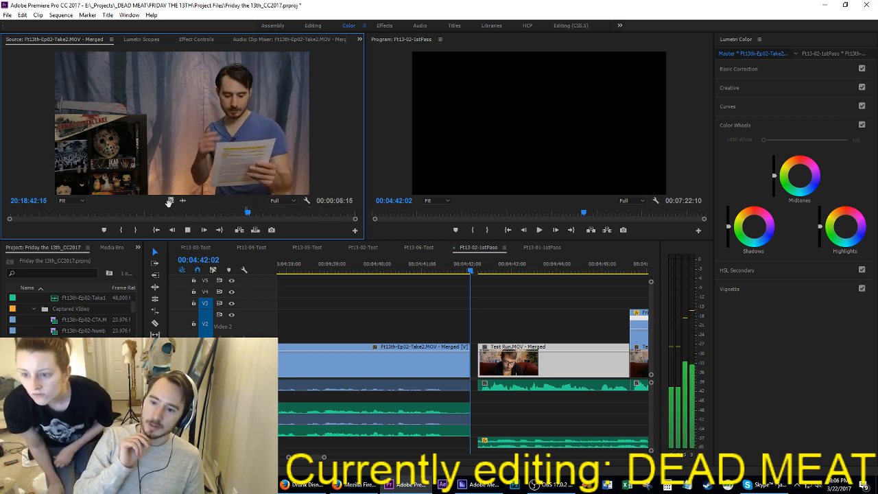
key("comma")
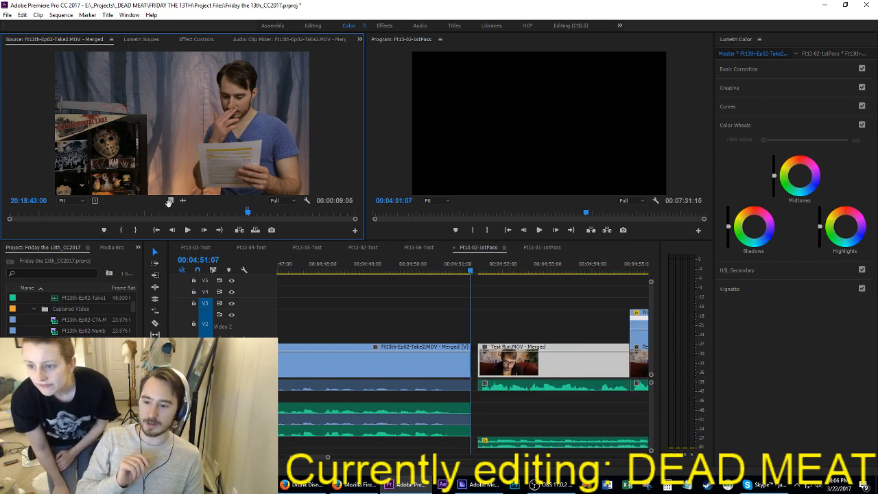
Step: Mark an 8:06 segment of Take2 ending near 20:18:52:04 and insert it at 00:04:51:07
key("space")
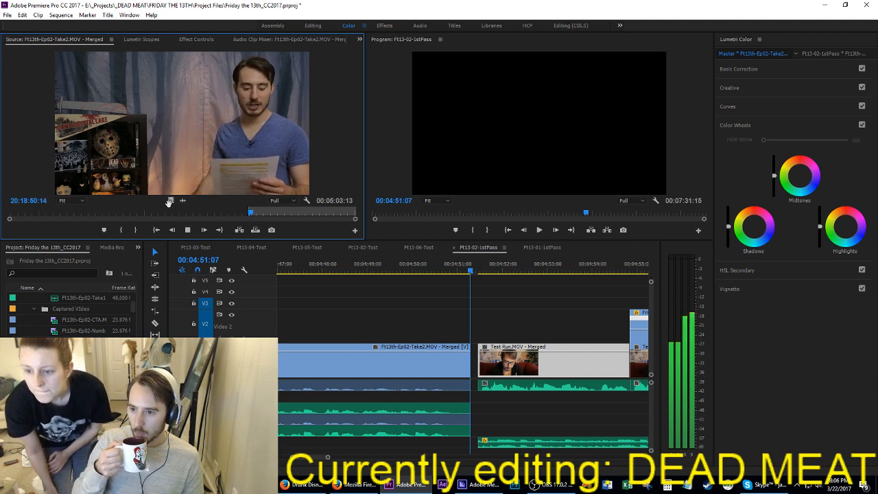
key("space")
key("o")
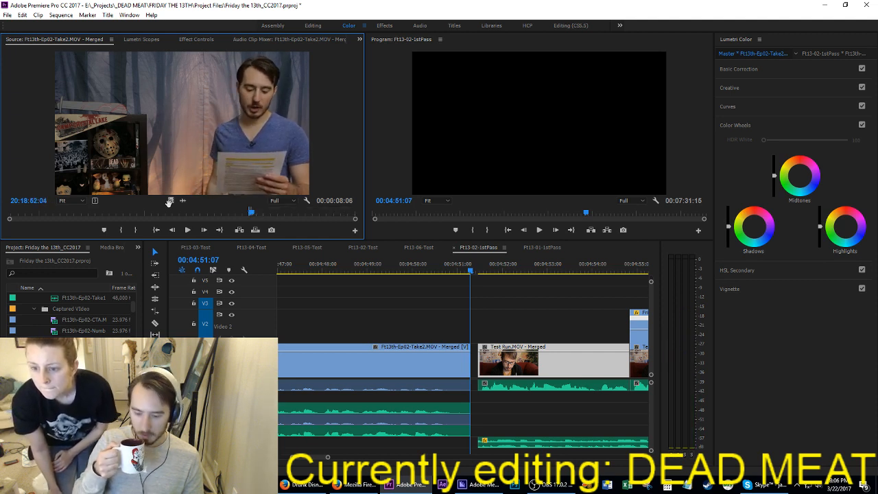
key("comma")
key("space")
Step: Mark the next line of Take2, ending near 20:18:58, and insert it at 00:04:59:13 in the sequence
key("i")
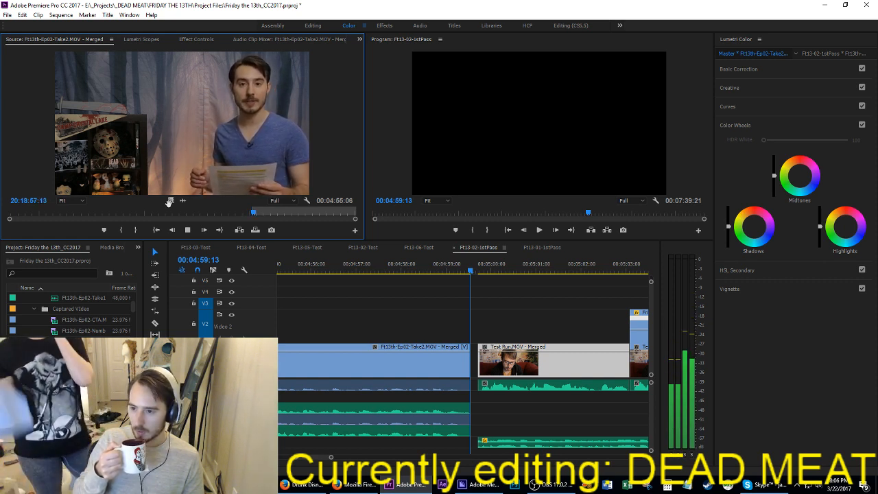
key("space")
key("o")
key("comma")
key("space")
Step: Mark a 5:16 segment of Take2 ending near 20:19:04:13 and insert it at 00:05:05:11
key("i")
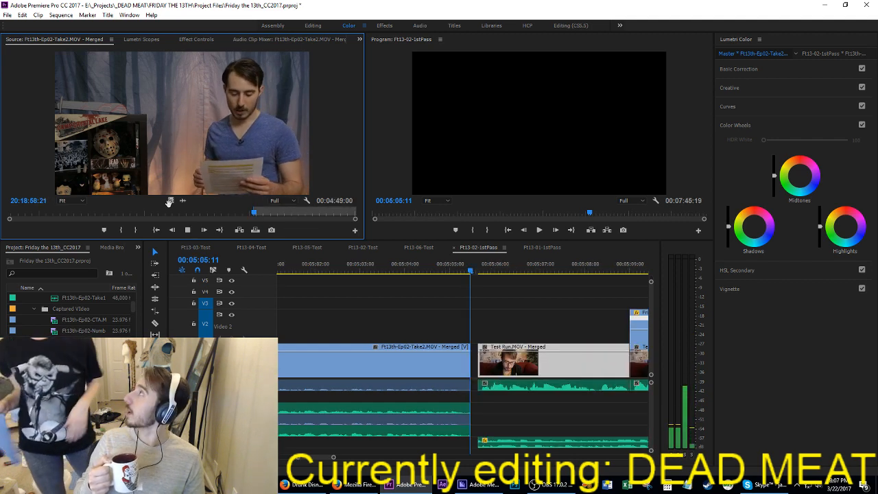
key("space")
key("i")
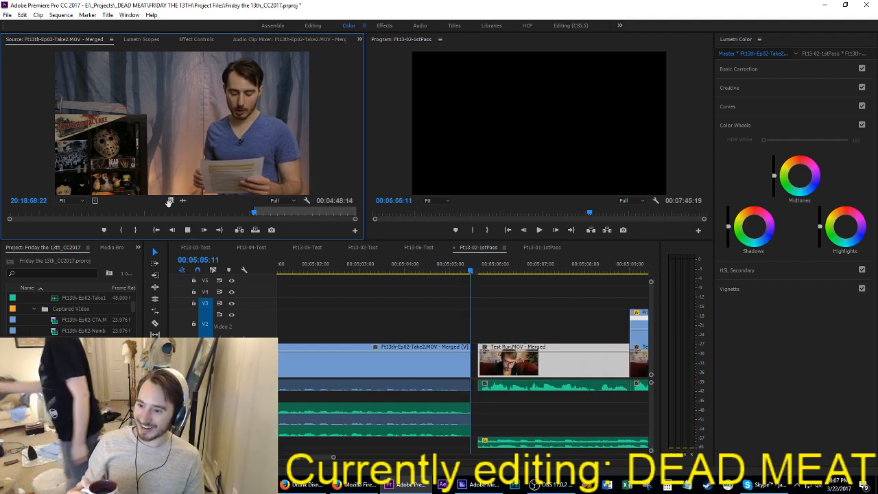
key("space")
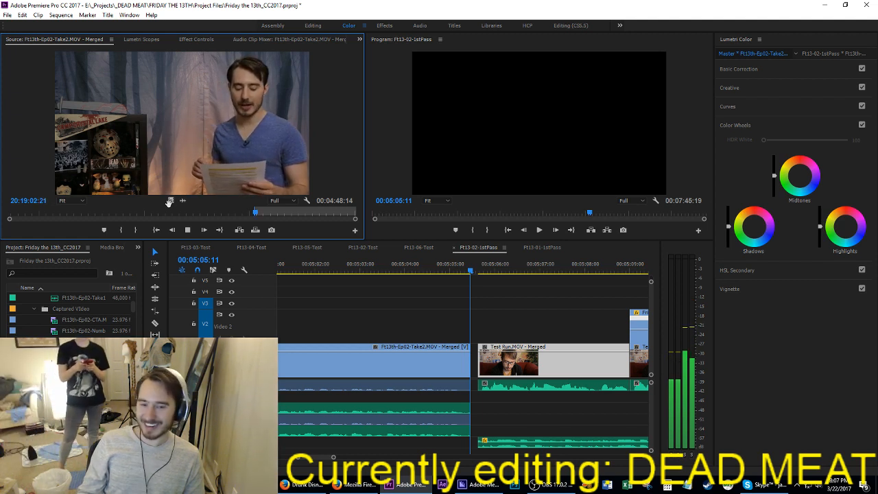
key("space")
key("o")
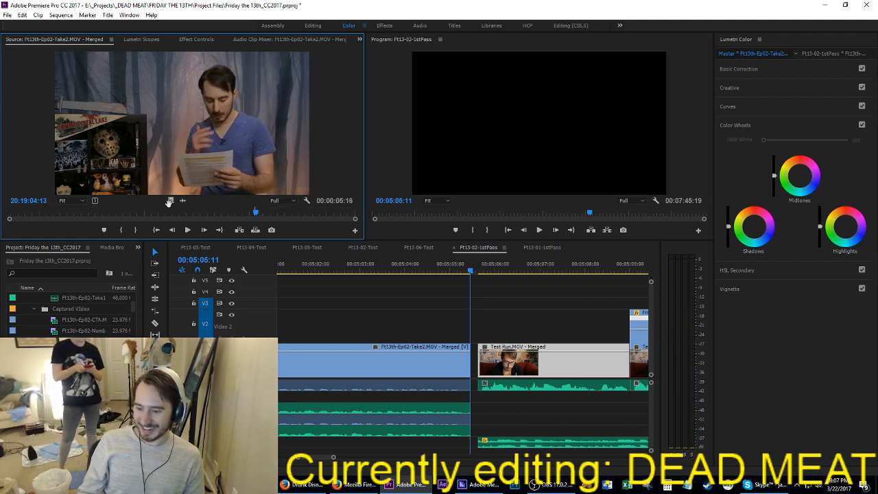
key("space")
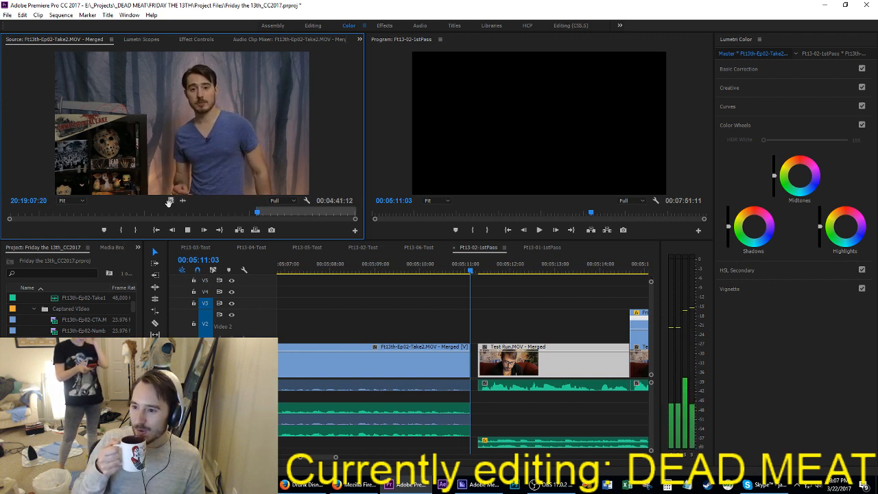
Step: Pause Take2 near 20:19:08:02 with the in point marked there, and save the project
key("space")
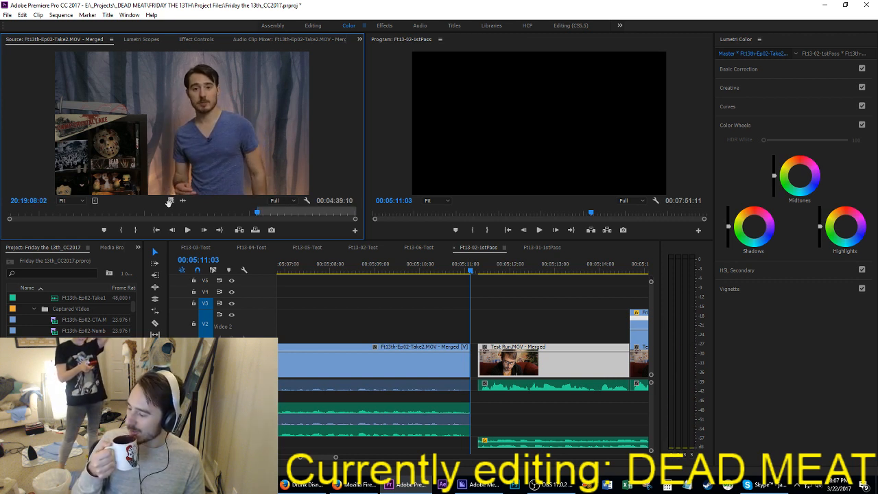
key("ctrl+s")
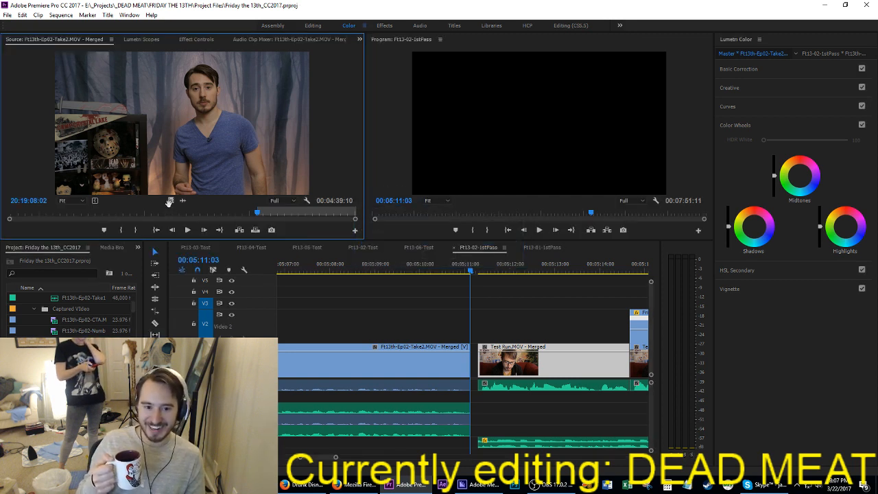
Step: Review the next line of Take2, mark a 5:21 segment ending near 20:19:14:03, and insert it at 00:05:11:03
key("space")
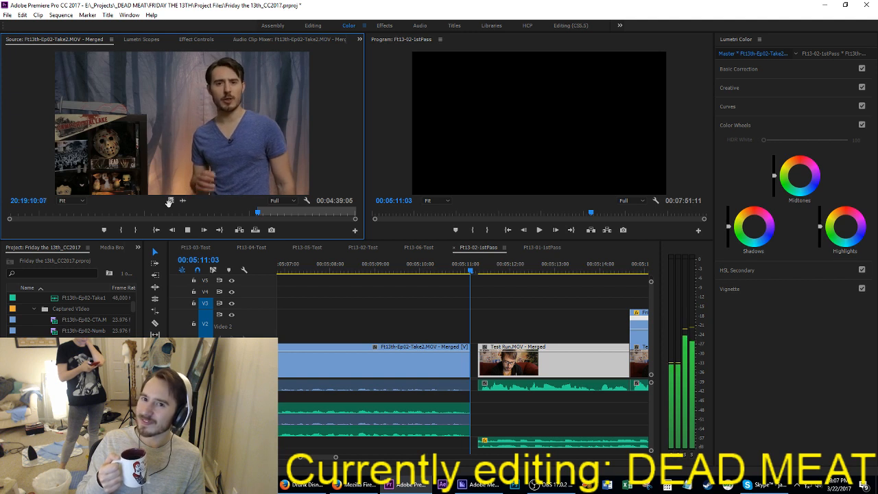
key("space")
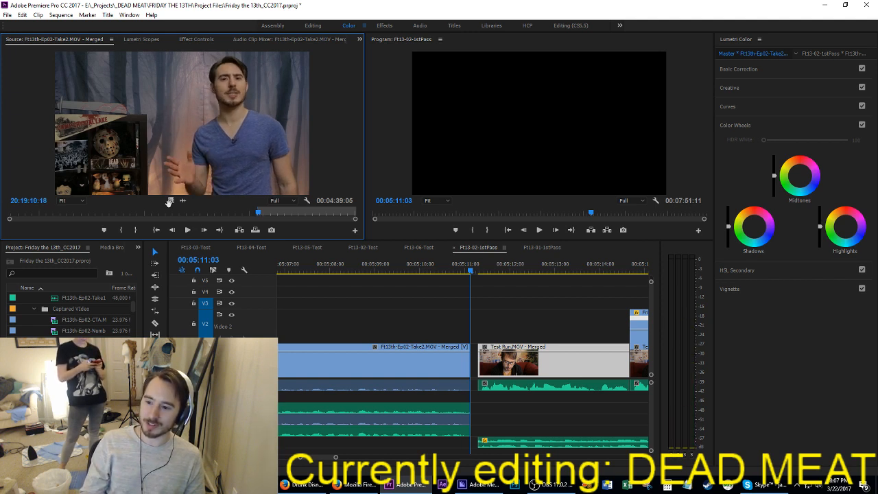
key("space")
key("space")
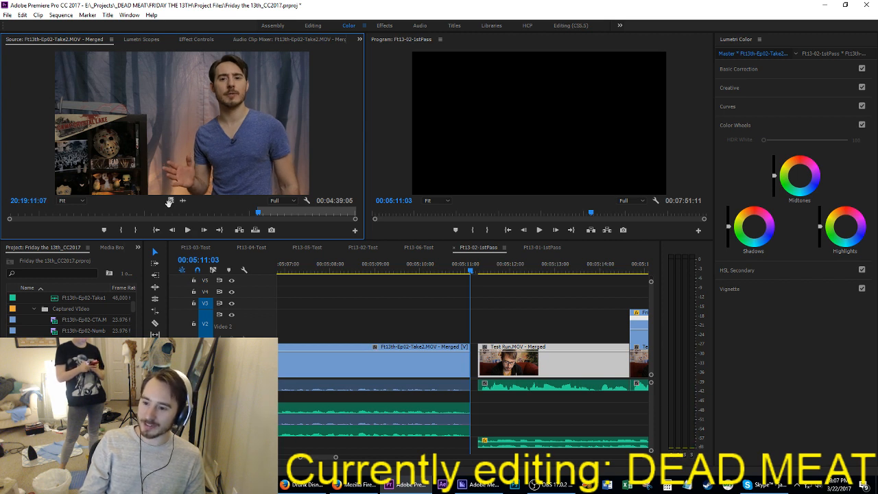
key("space")
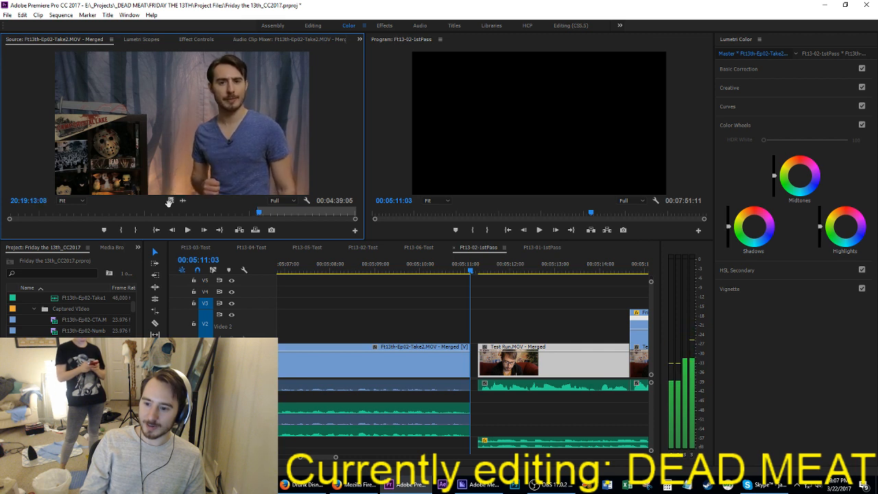
key("space")
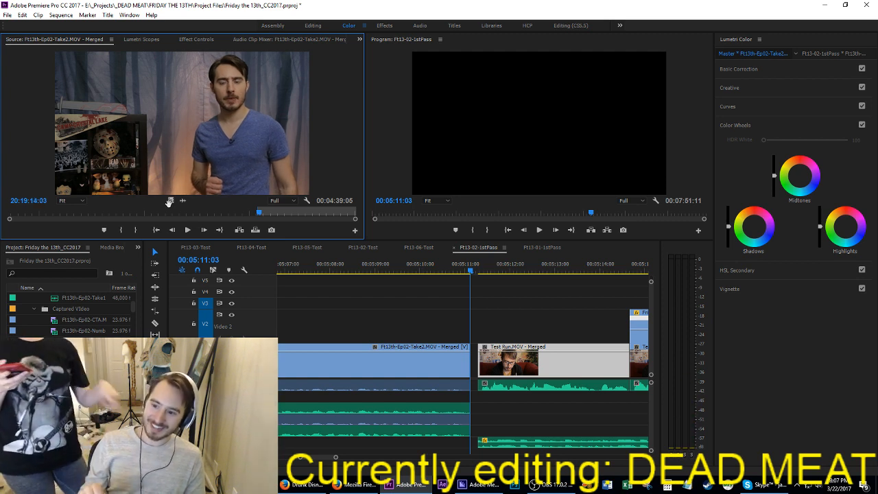
key("o")
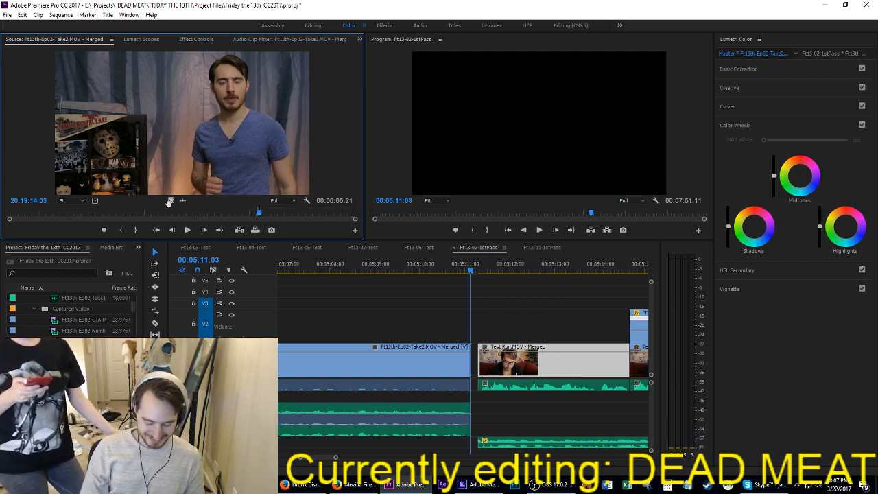
key("comma")
Step: Mark the next line of Take2, ending near 20:19:20, and insert it at 00:05:17:00 in the sequence
key("space")
key("i")
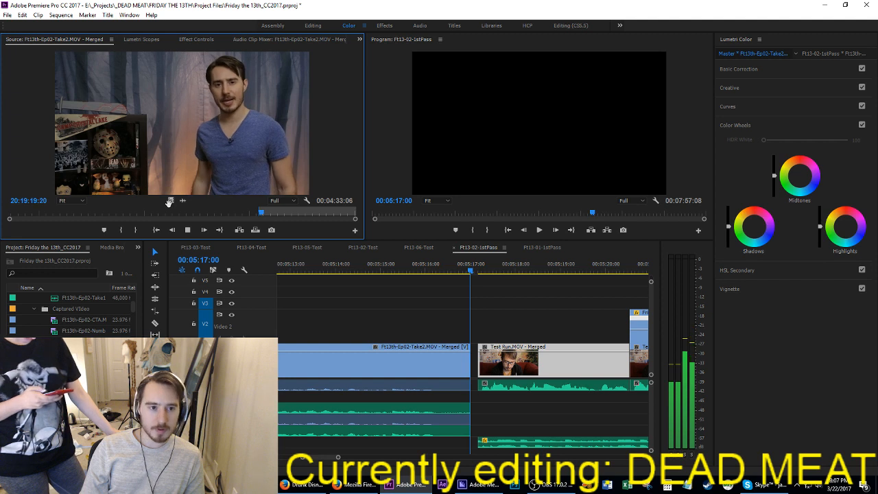
key("space")
key("o")
key("comma")
Step: Mark a 6:04 segment of Take2 ending near 20:19:28:02 and insert it at 00:05:22:23
key("space")
key("i")
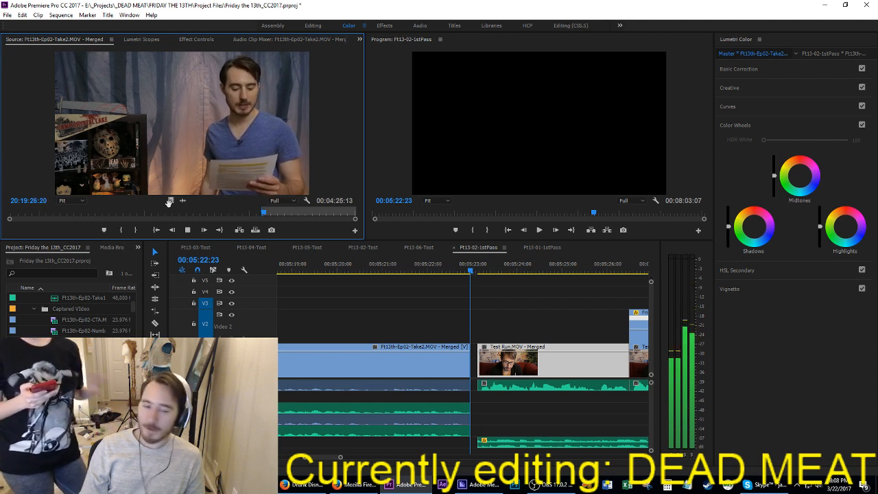
key("space")
key("o")
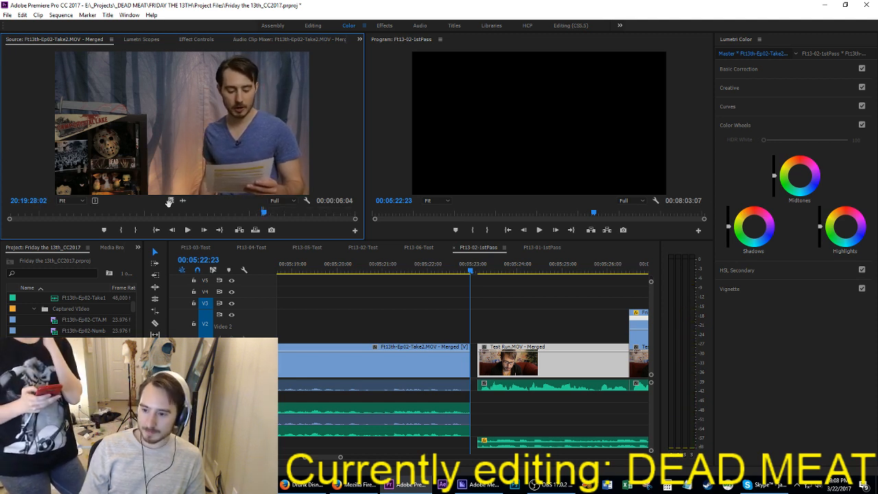
Step: Mark a 2:05 segment of Take2 ending near 20:19:31:08 and insert it at 00:05:29:03
key("space")
key("i")
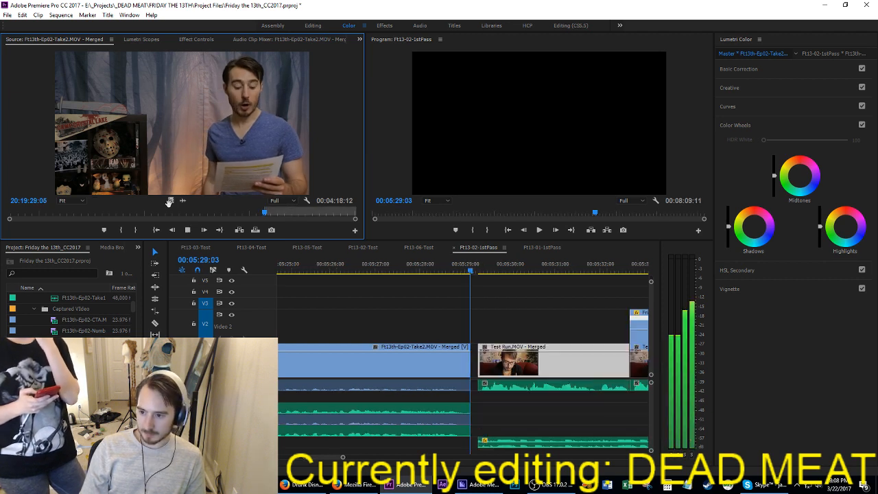
key("space")
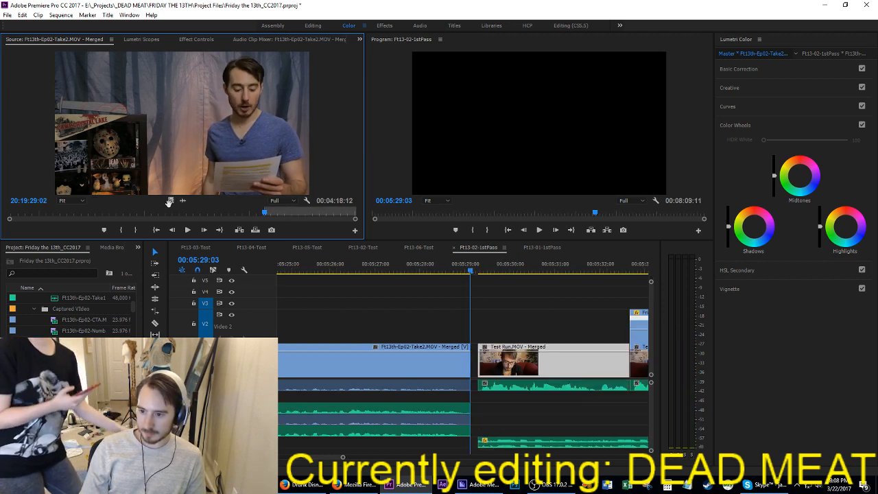
key("space")
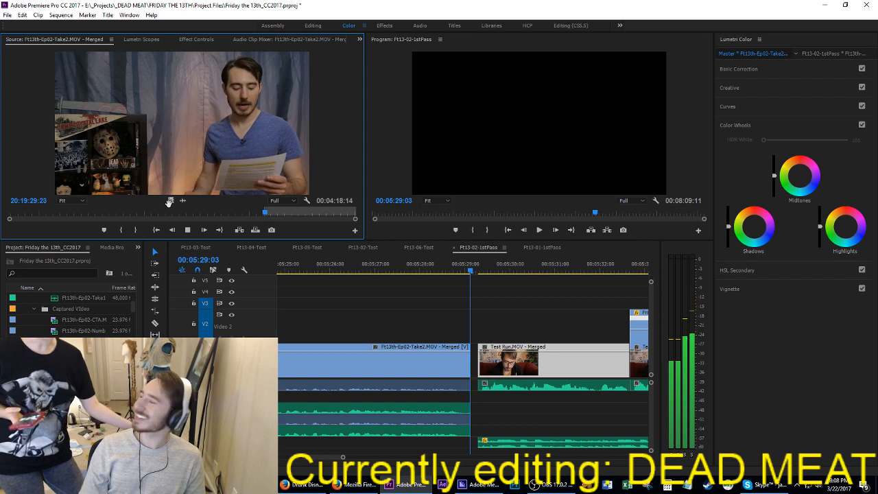
key("o")
key("space")
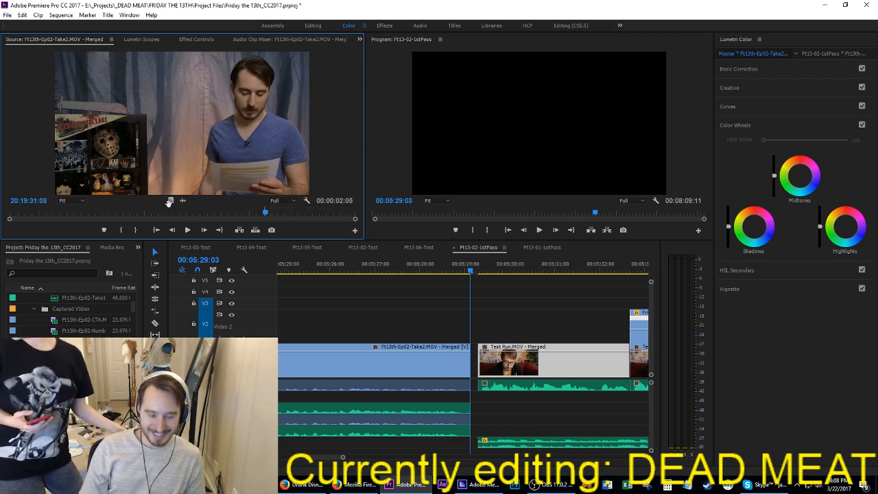
key("comma")
Step: Mark the next short line of Take2, starting near 20:19:31, and insert it at 00:05:31:08
key("i")
key("space")
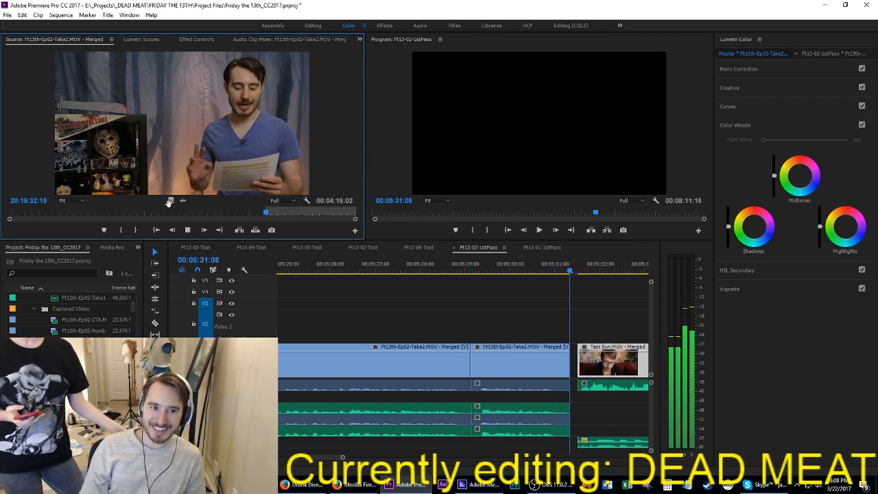
key("o")
key("comma")
Step: Mark a new in point in Take2, stop at 20:19:35:06, and save the project
key("i")
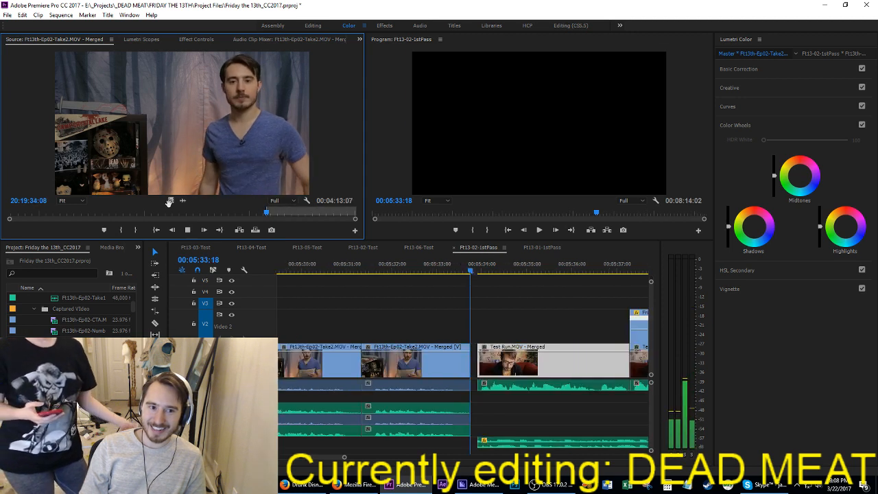
key("space")
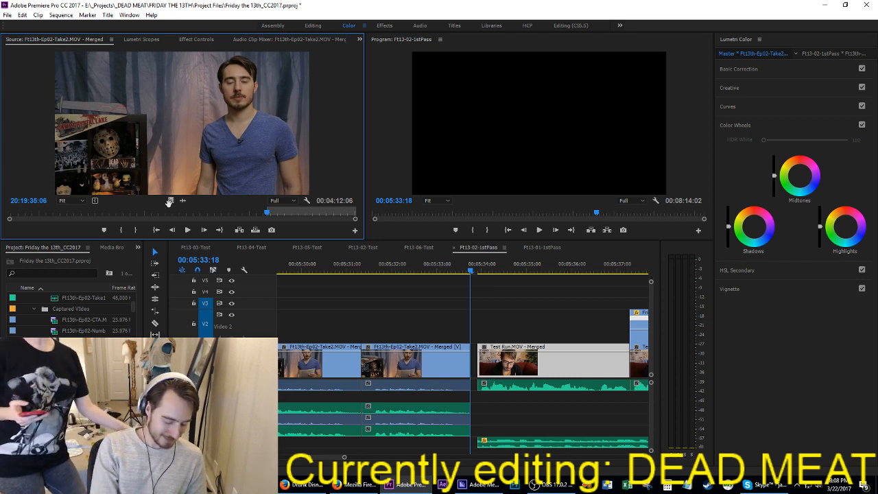
key("ctrl+s")
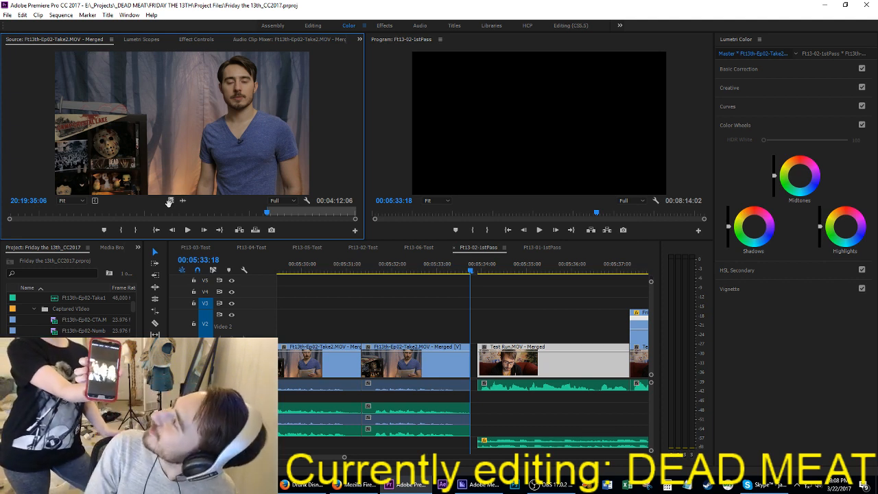
key("ctrl+s")
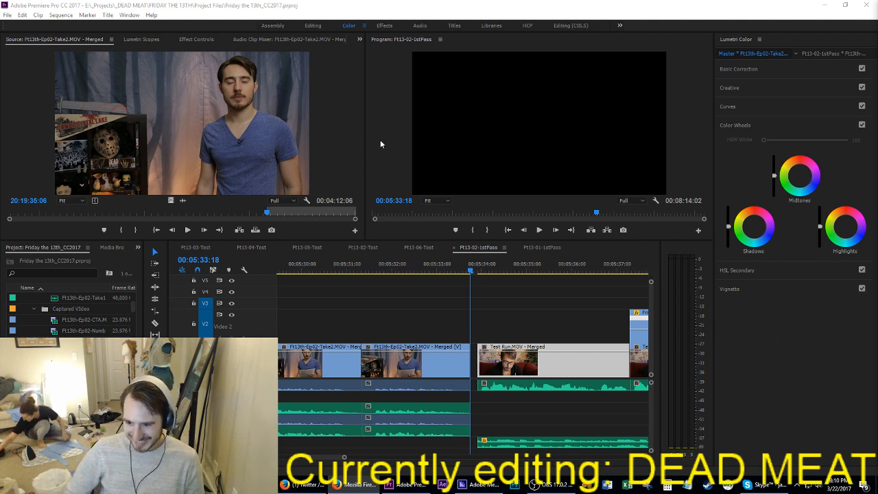
Step: Resume Take2, mark a 1:23 segment ending near 20:19:37:18, and insert it at 00:05:33:18
left_click(278, 147)
key("space")
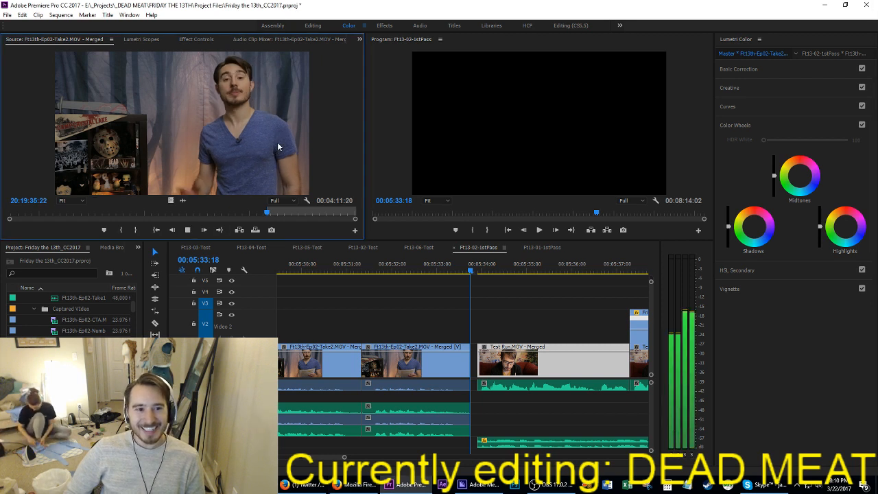
key("o")
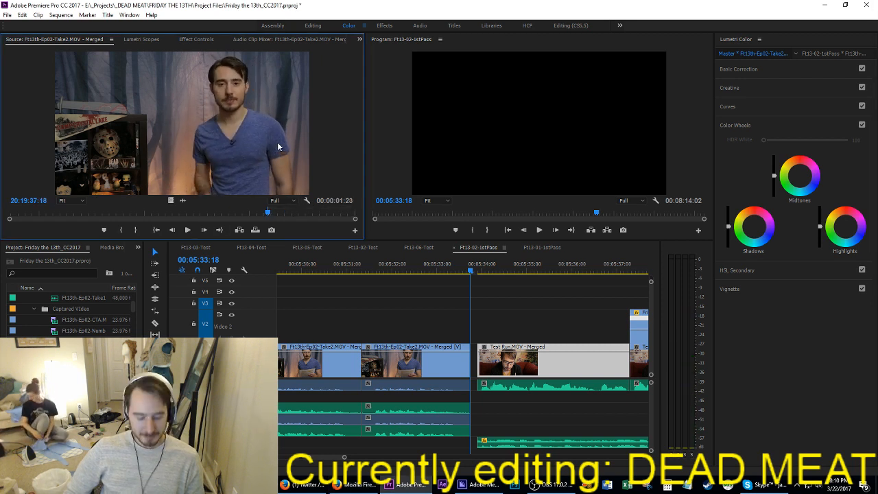
key("comma")
Step: Mark the next two short lines of Take2 and insert them back to back at 00:05:35:17 and 00:05:37:09
key("space")
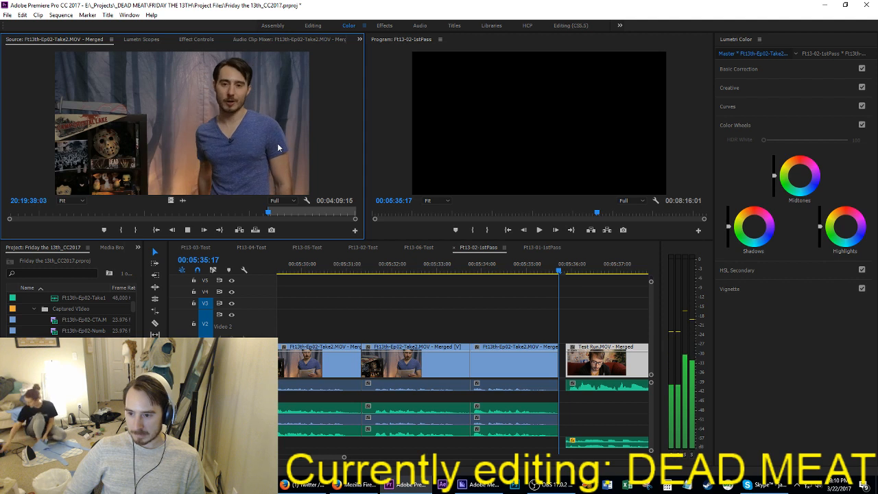
key("comma")
key("i")
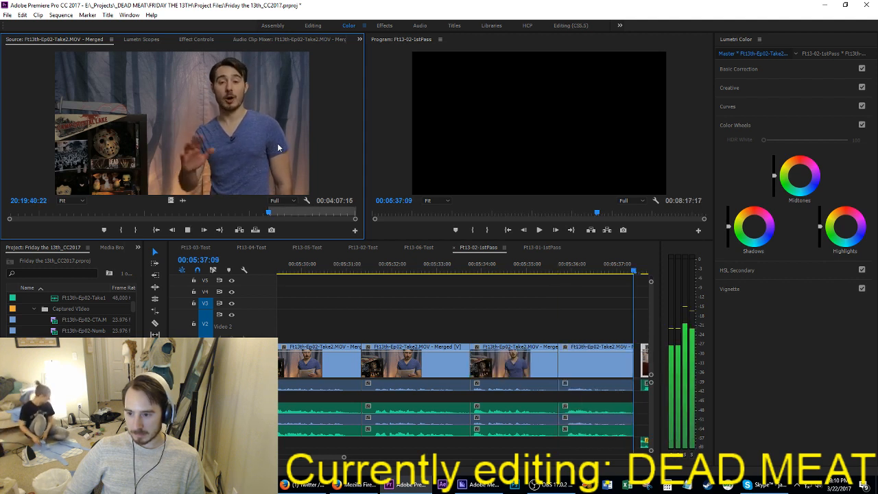
key("o")
key("comma")
Step: Mark a 2:01 segment of Take2 ending near 20:19:48 and insert it at 00:05:39:17
key("i")
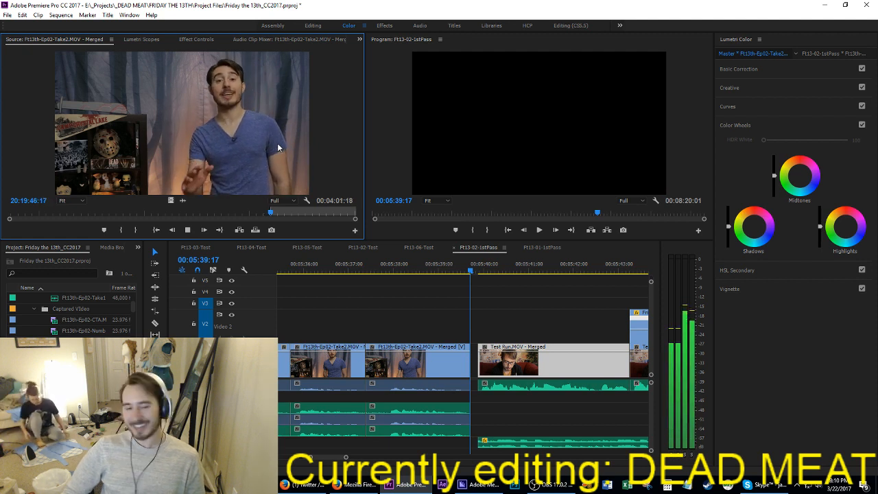
key("o")
key("comma")
Step: Mark a 3:02 segment of Take2 ending near 20:19:54:02 and insert it at 00:05:41:18
key("i")
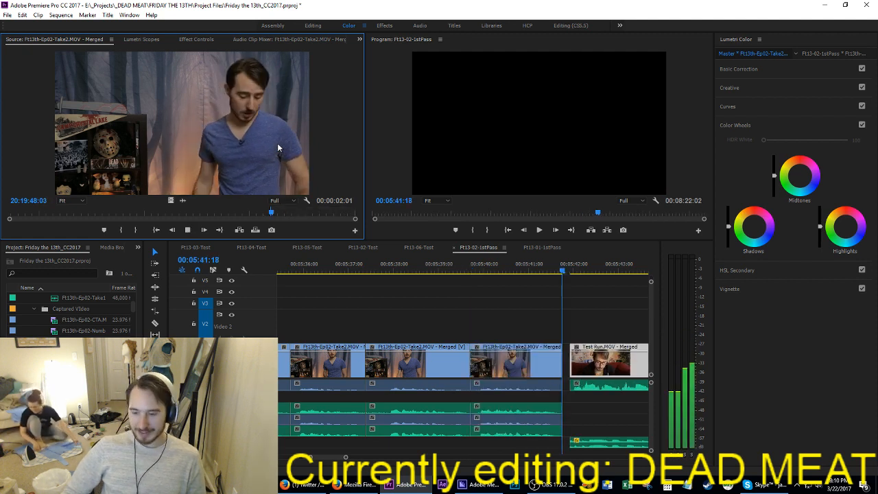
key("space")
key("i")
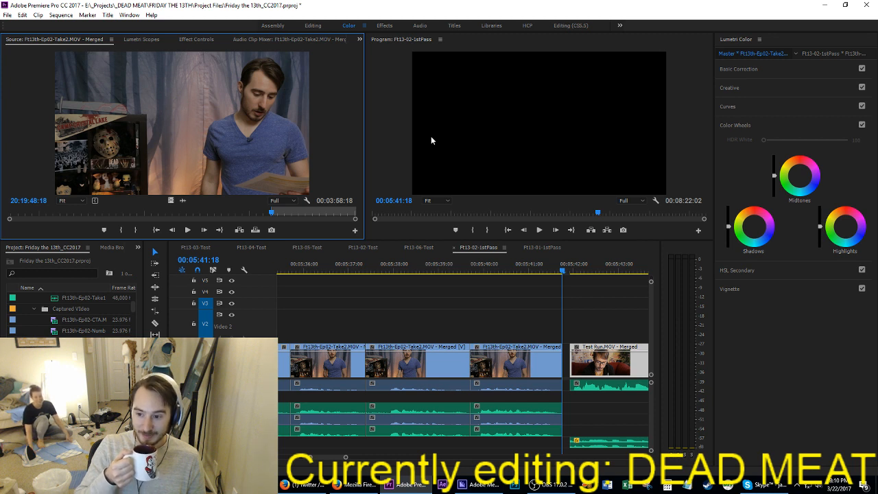
key("space")
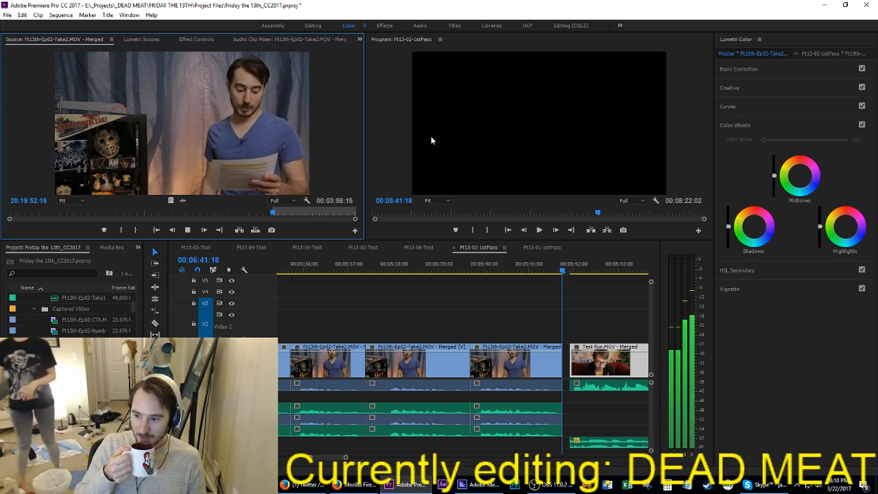
key("o")
key("space")
key("comma")
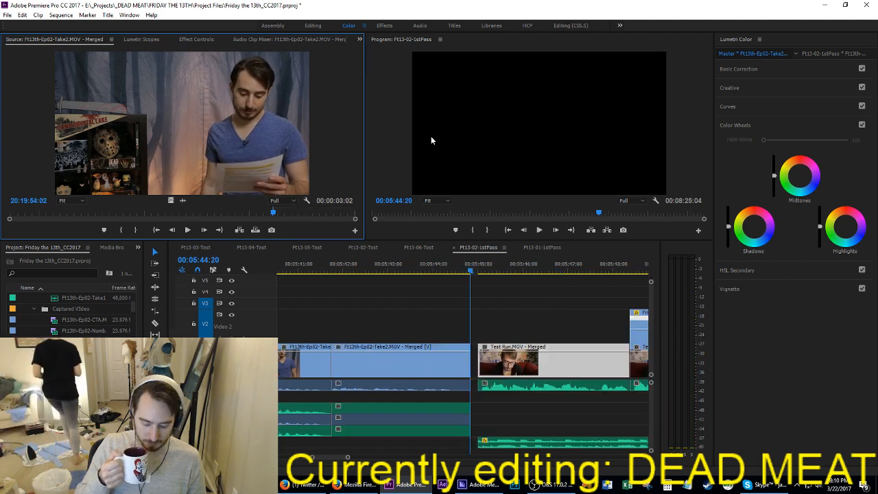
Step: Mark the next line of Take2, starting near 20:19:54, and insert it at 00:05:44:20
key("space")
key("i")
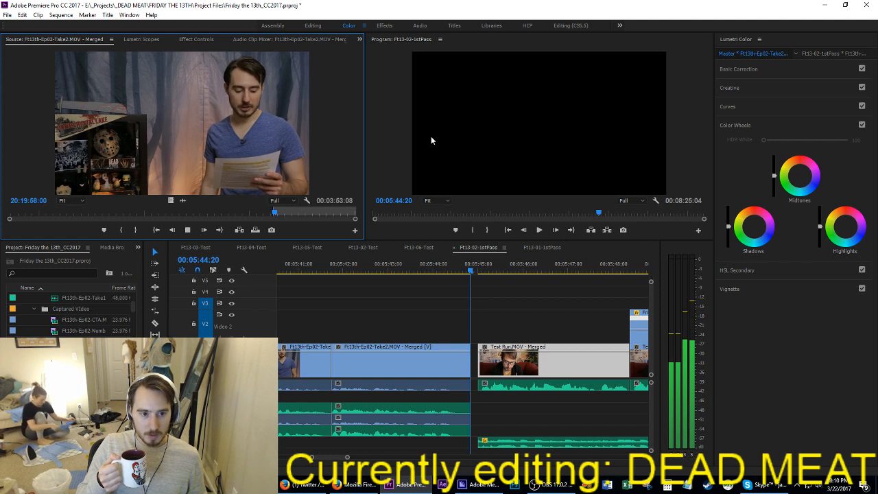
key("o")
key("comma")
Step: Mark the following line of Take2, ending near 20:20:04, and insert it at 00:05:49:23
key("i")
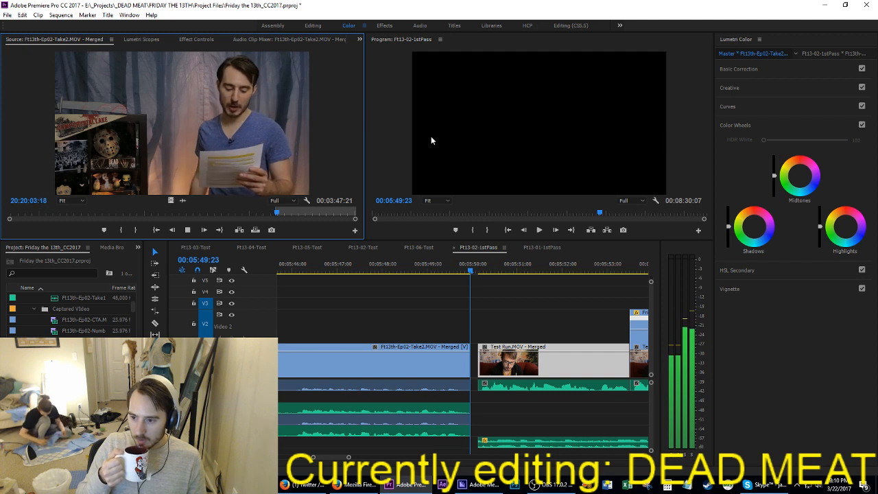
key("o")
key("comma")
Step: Mark a 6:06 segment of Take2 ending near 20:20:10:17 and insert it at 00:05:54:09
key("i")
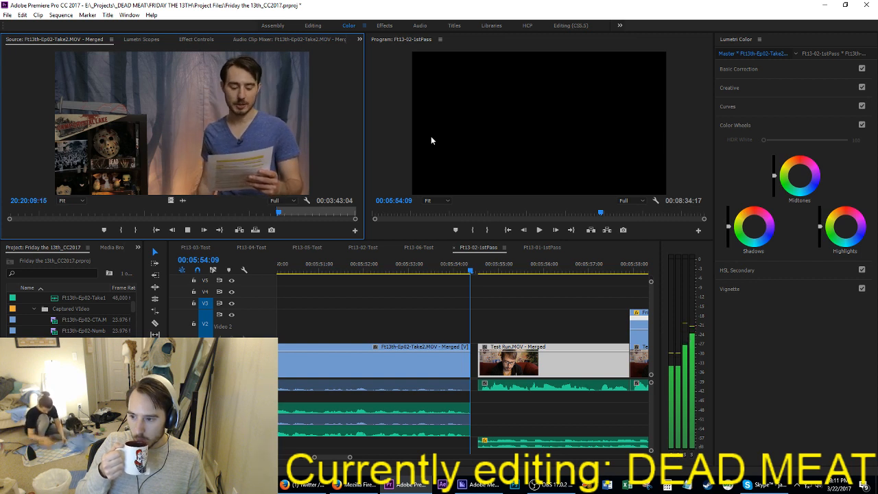
key("space")
key("o")
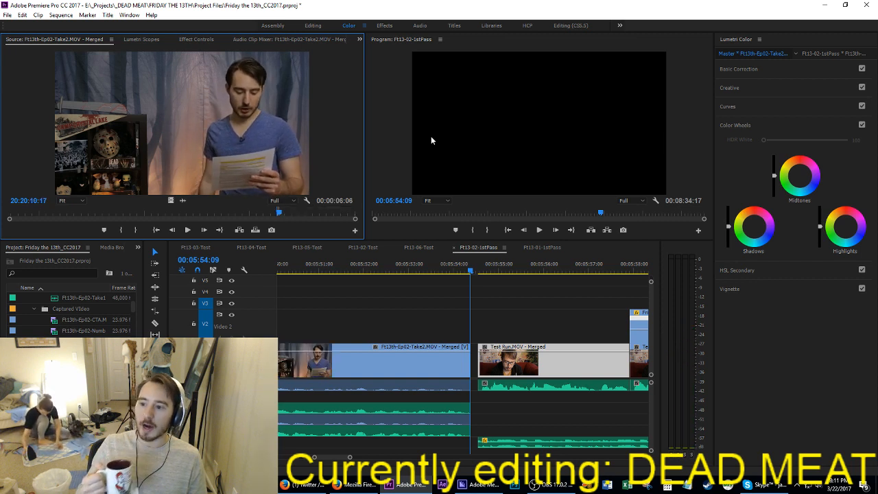
key("comma")
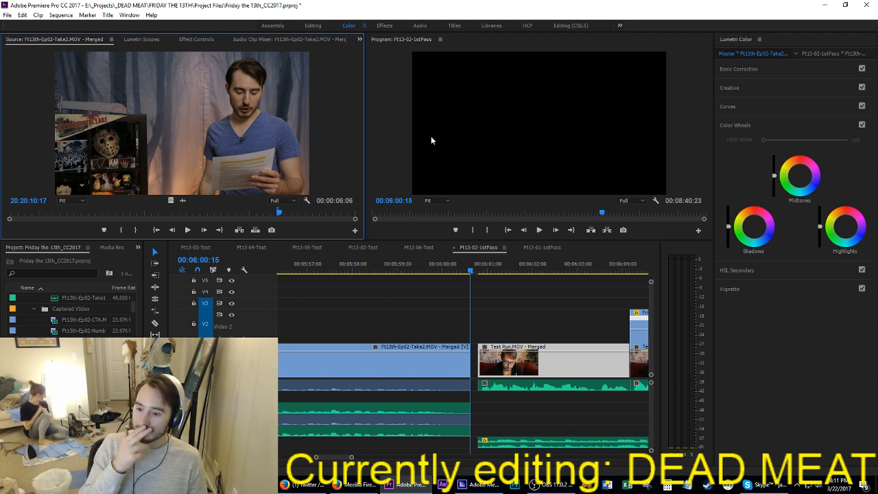
Step: Mark the next two lines of Take2, the second 3:04 long, and insert them at 00:06:00:15 and 00:06:03:14
key("space")
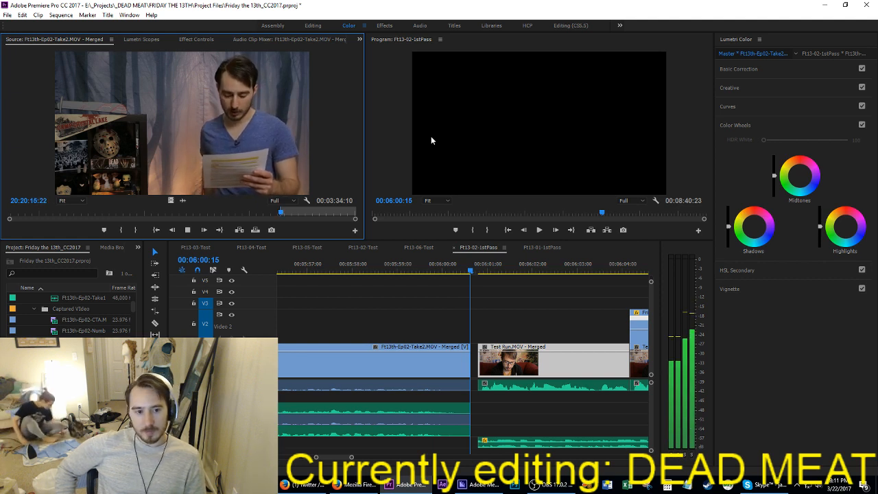
key("o")
key("space")
key("space")
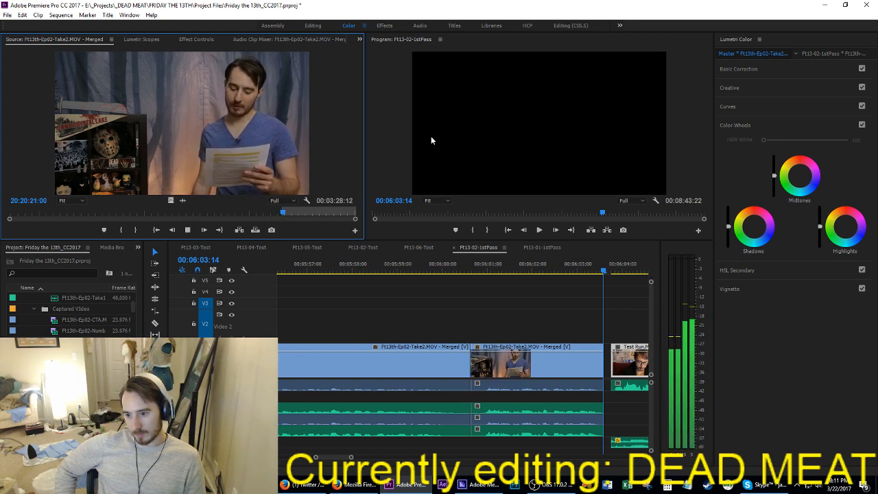
key("o")
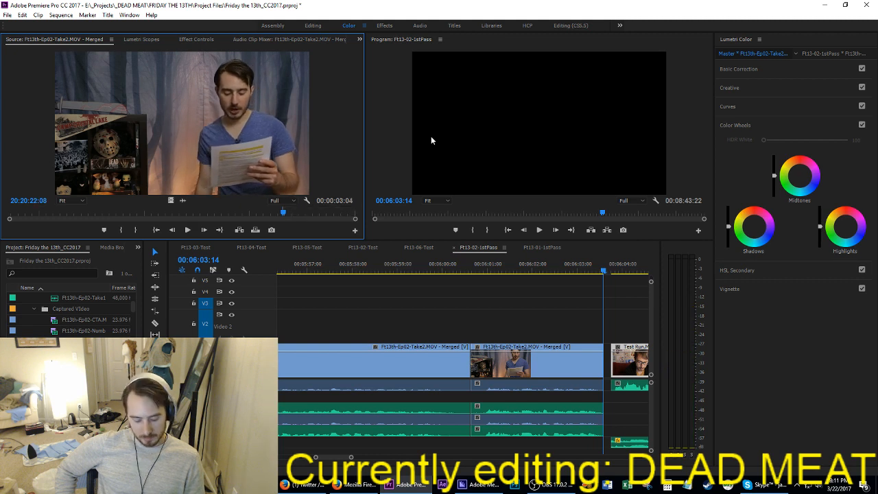
key("comma")
Step: Mark the short Take2 lines through about 20:20:30 and insert them back to back from 00:06:06:18
key("i")
key("space")
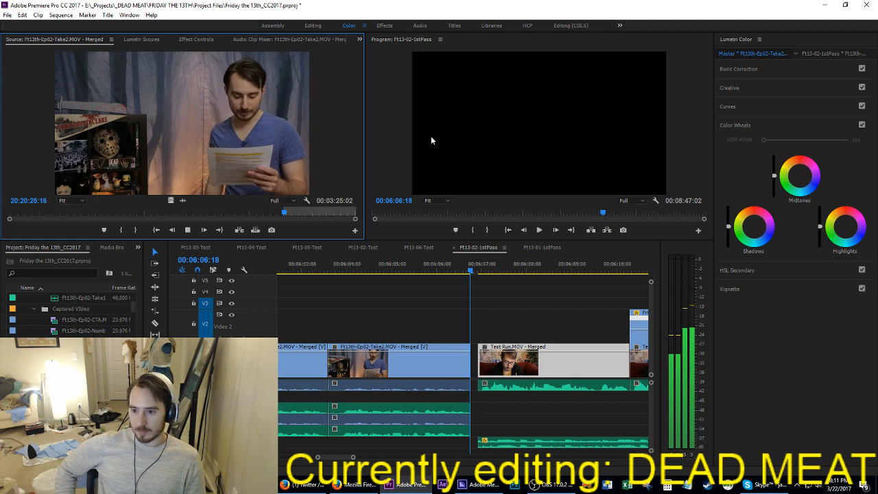
key("o")
key("comma")
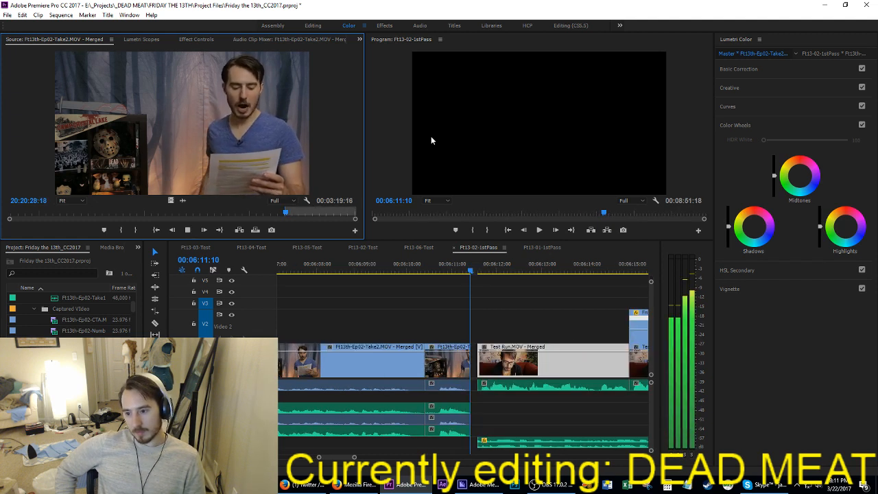
key("o")
key("comma")
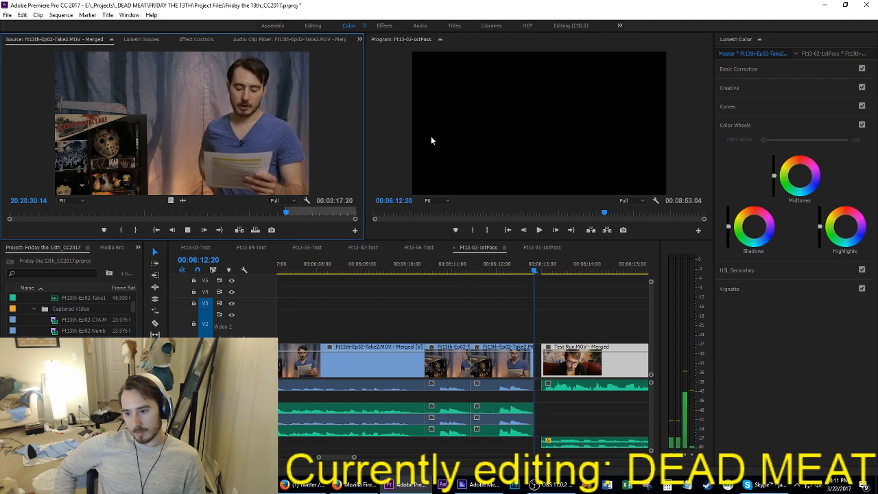
Step: Mark the following longer passage of Take2, ending near 20:20:45, and insert it at 00:06:12:20
key("i")
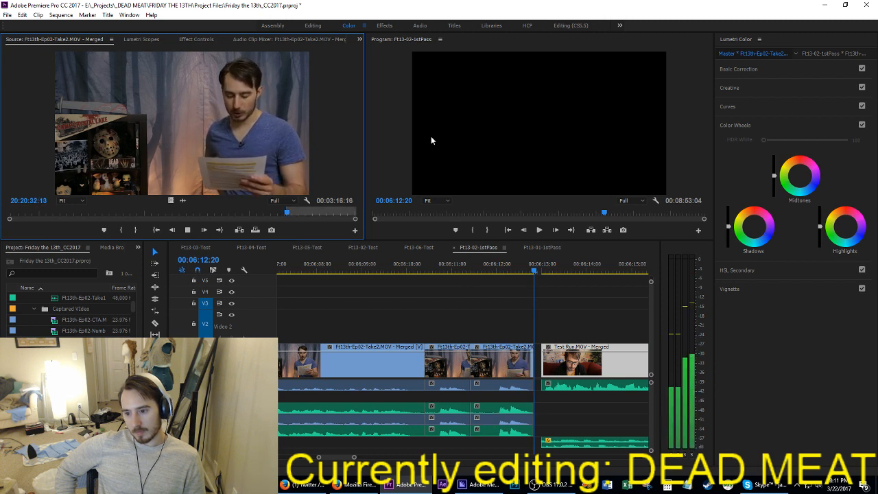
key("o")
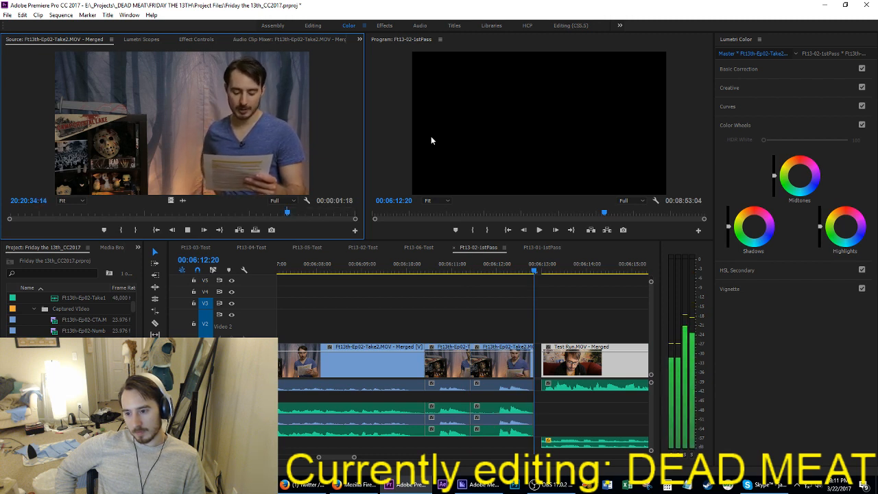
key("o")
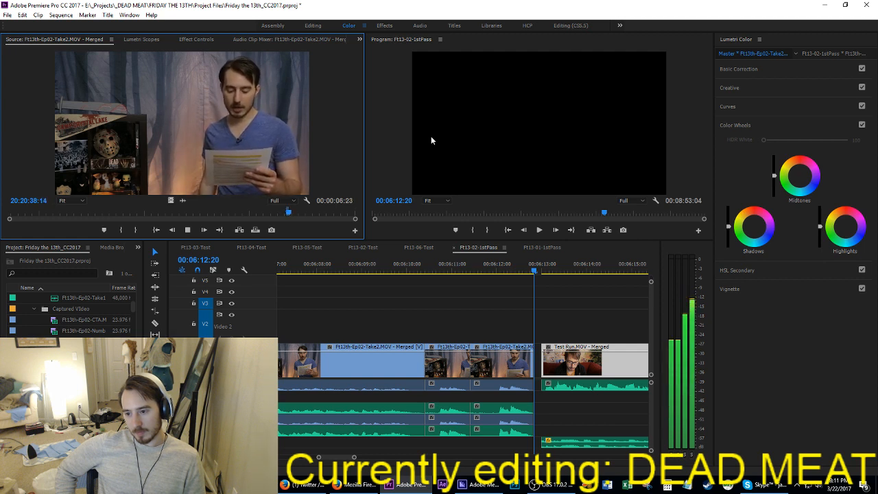
key("o")
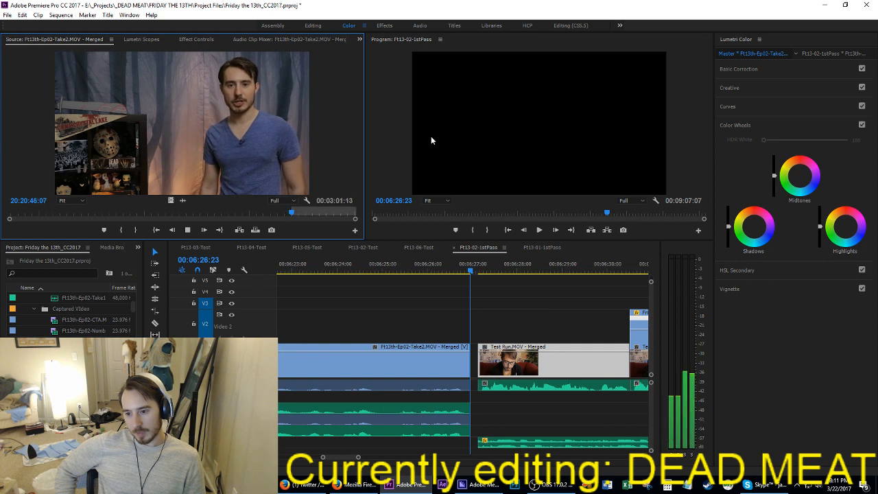
Step: Mark a 3:06 segment of Take2 ending near 20:20:48:16 and insert it at 00:06:26:23
key("space")
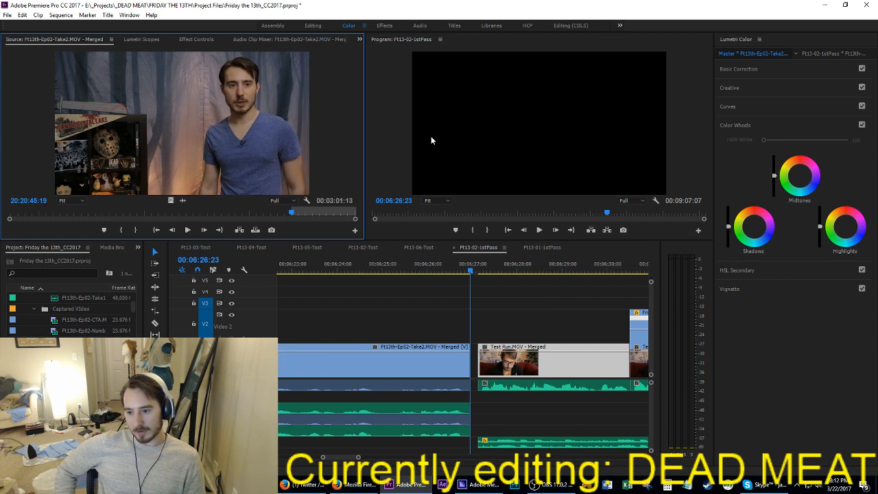
key("space")
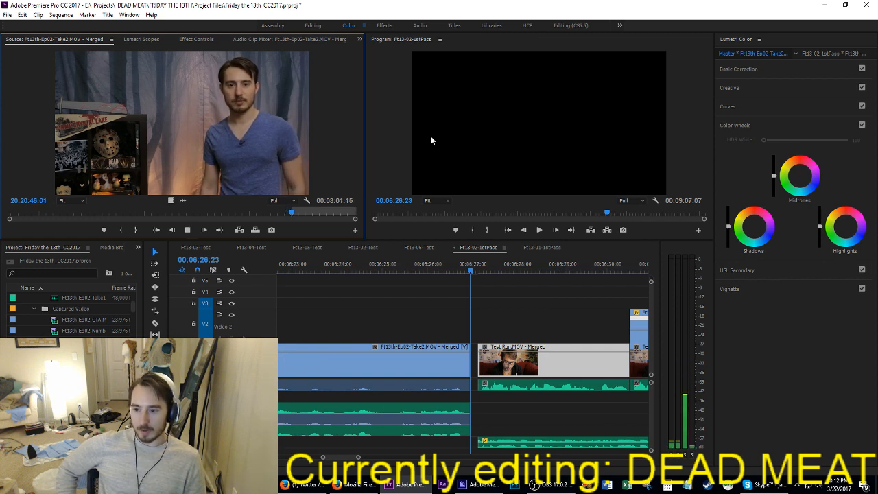
key("space")
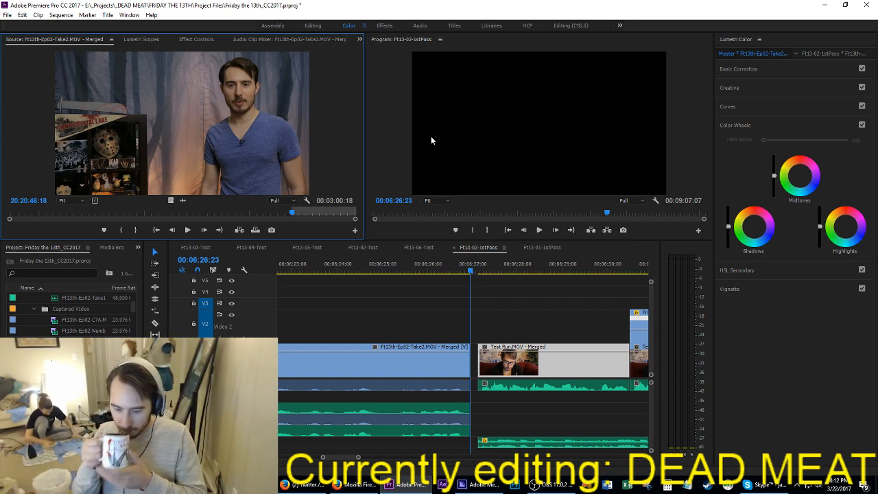
key("space")
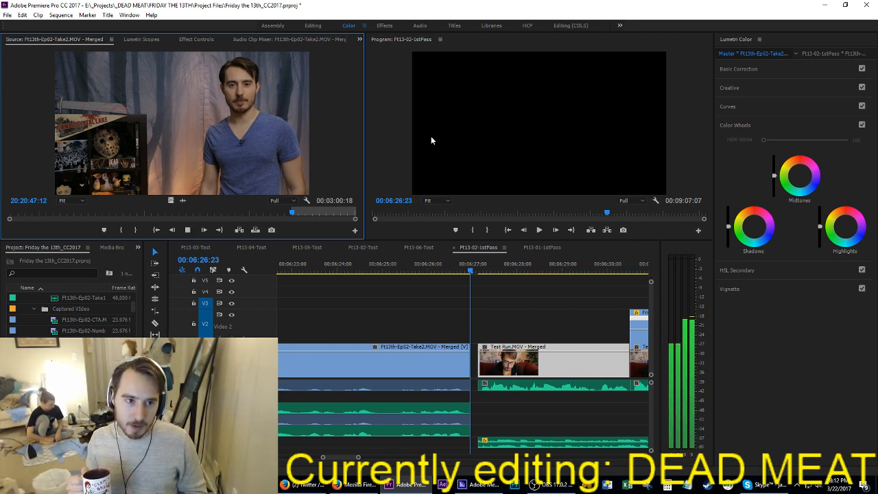
key("j")
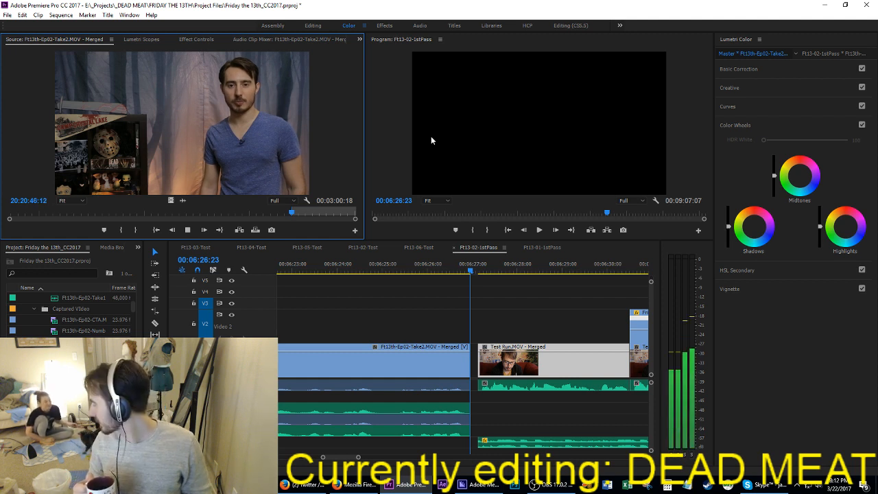
key("i")
key("l")
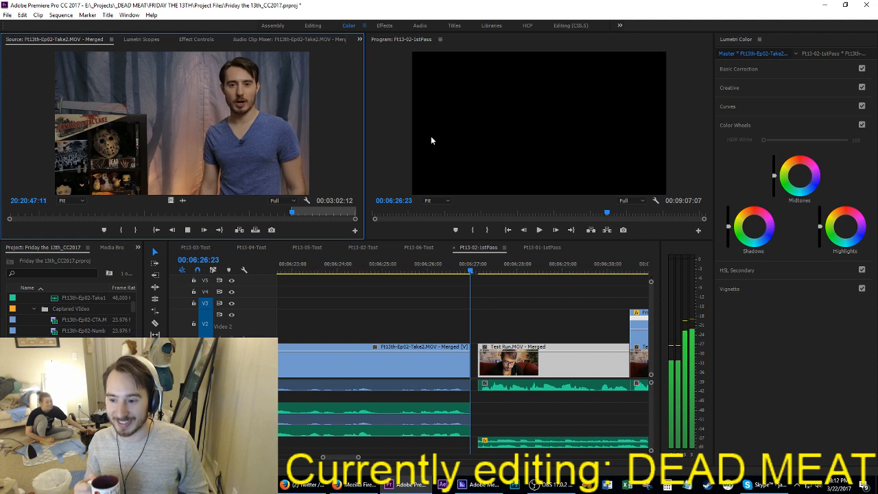
key("o")
key("k")
key("comma")
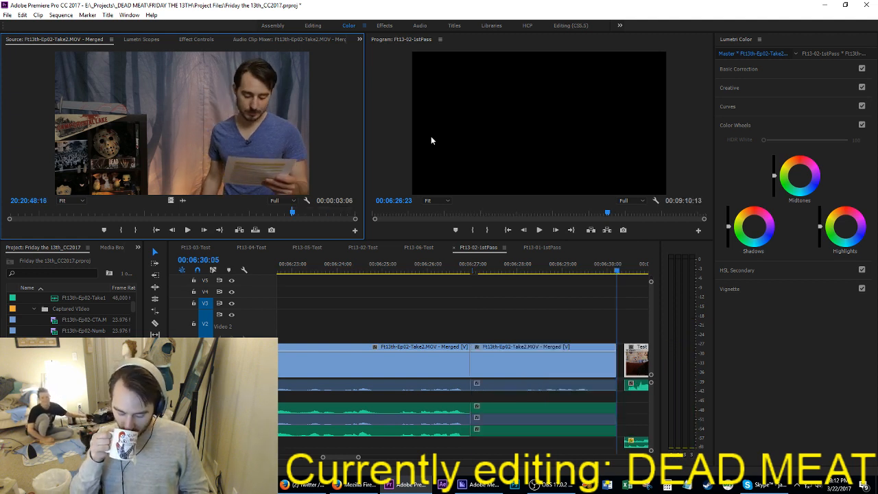
Step: Mark a 12:01 segment of Take2 ending near 20:21:01 and insert it at 00:06:30:05
key("l")
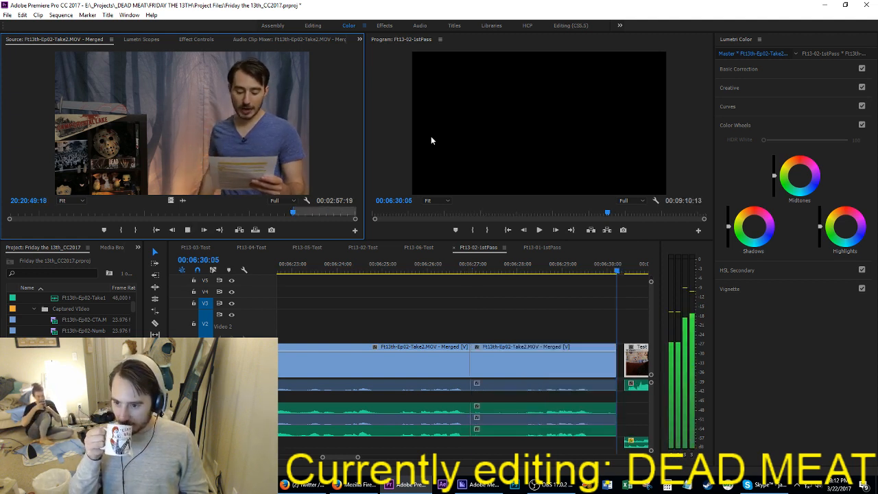
key("k")
key("i")
key("l")
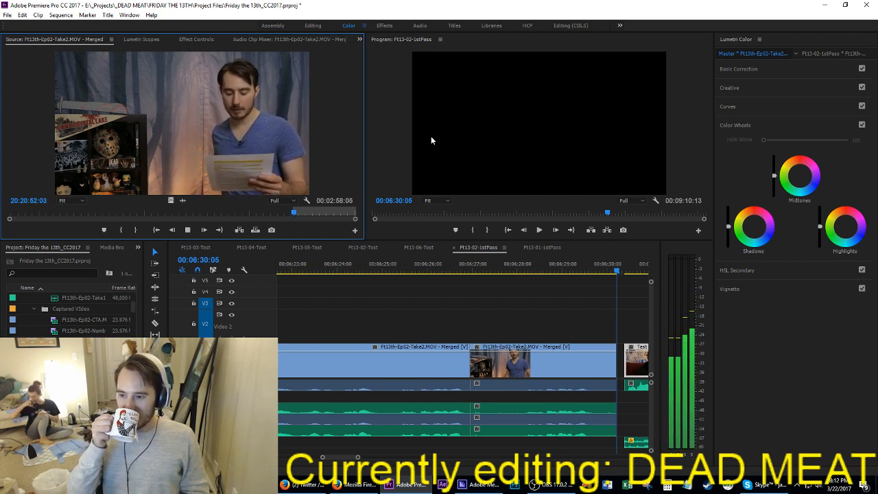
key("o")
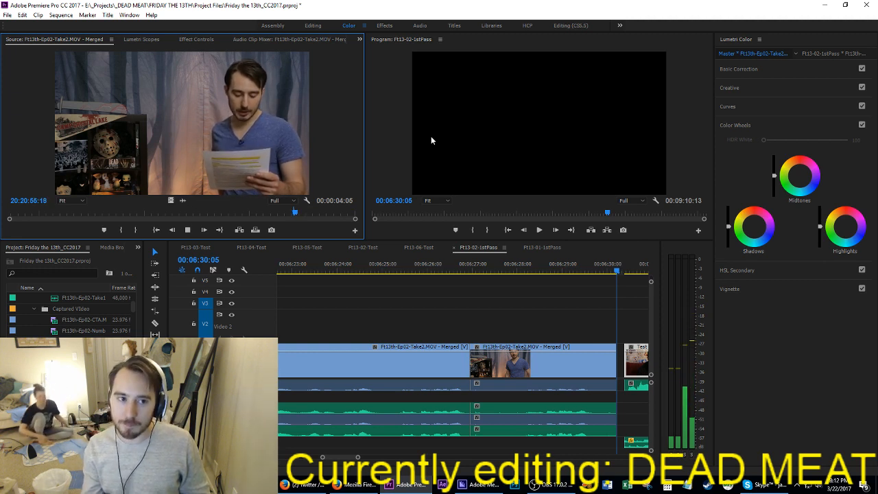
key("o")
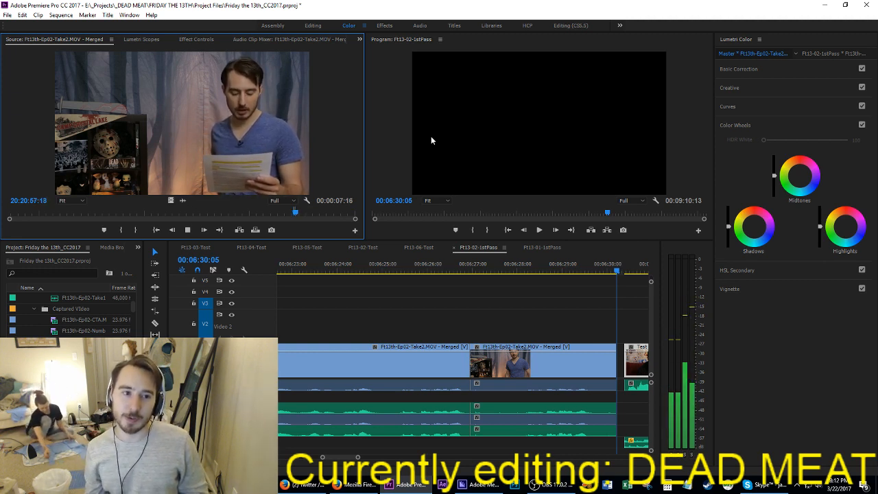
key("space")
key("o")
key("space")
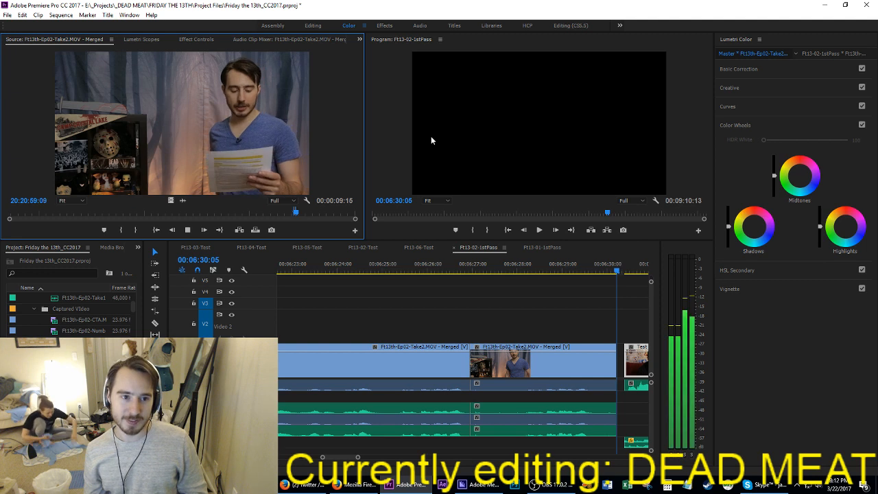
key("o")
key("space")
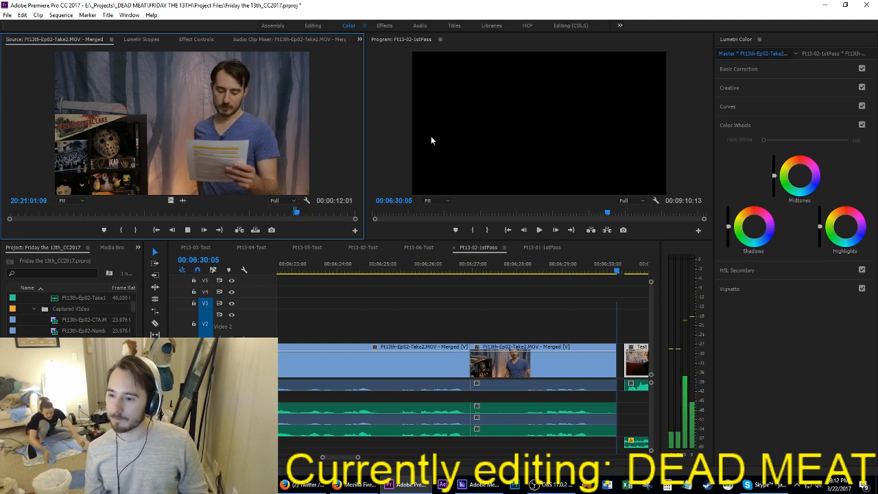
key("o")
key("comma")
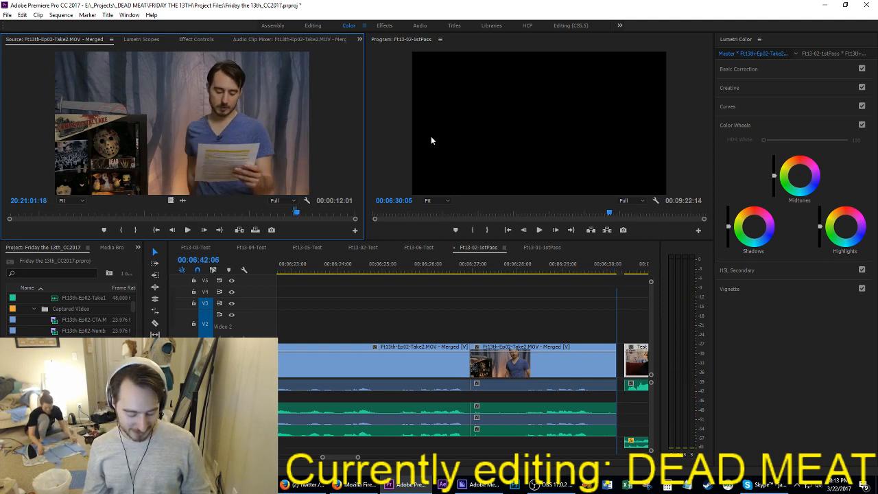
Step: Mark a 7:07 segment of Take2 ending near 20:21:12:06 and insert it at 00:06:42:06
key("space")
key("i")
key("space")
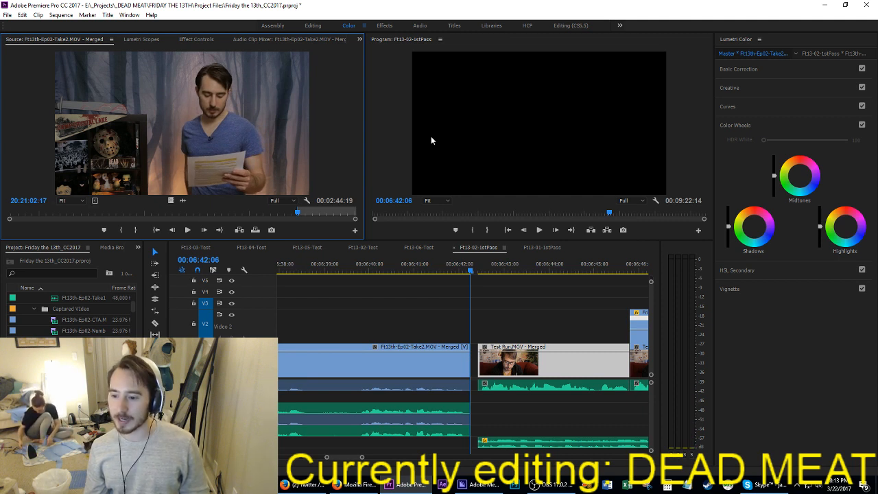
key("space")
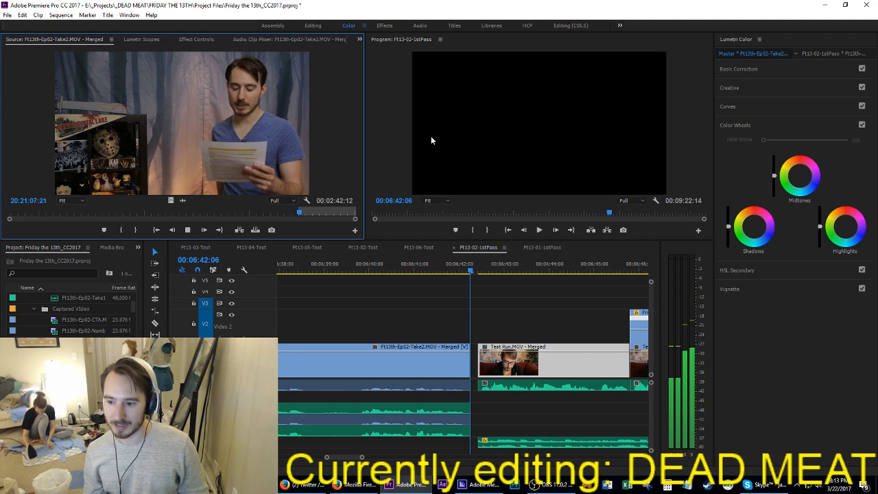
key("o")
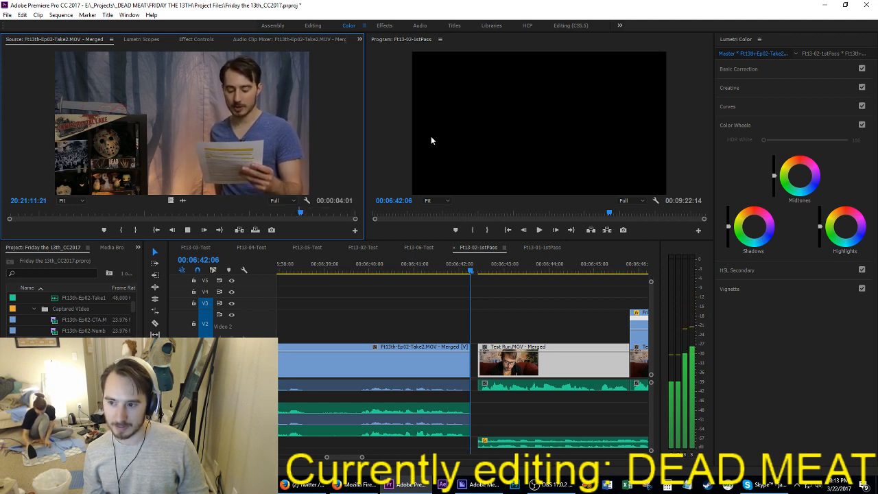
key("space")
key("o")
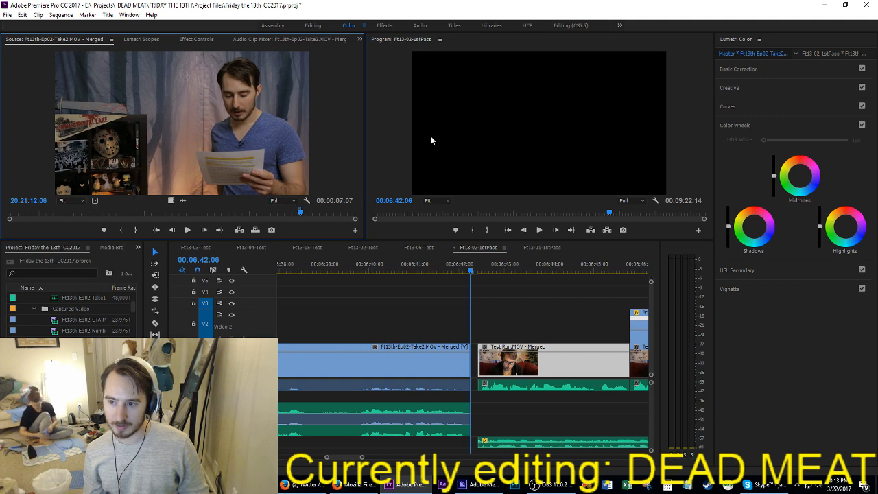
key("comma")
Step: Mark a 4:15 segment of Take2 ending near 20:21:17:03 and insert it at 00:06:49:13
key("space")
key("i")
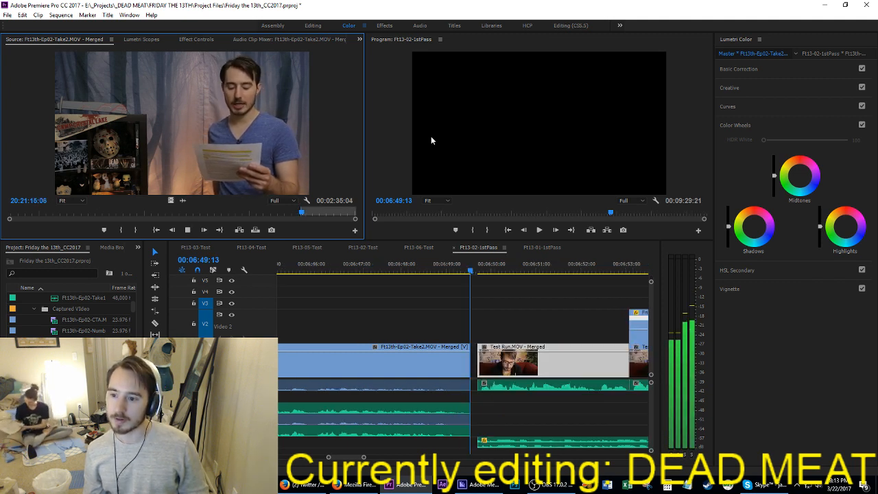
key("space")
key("o")
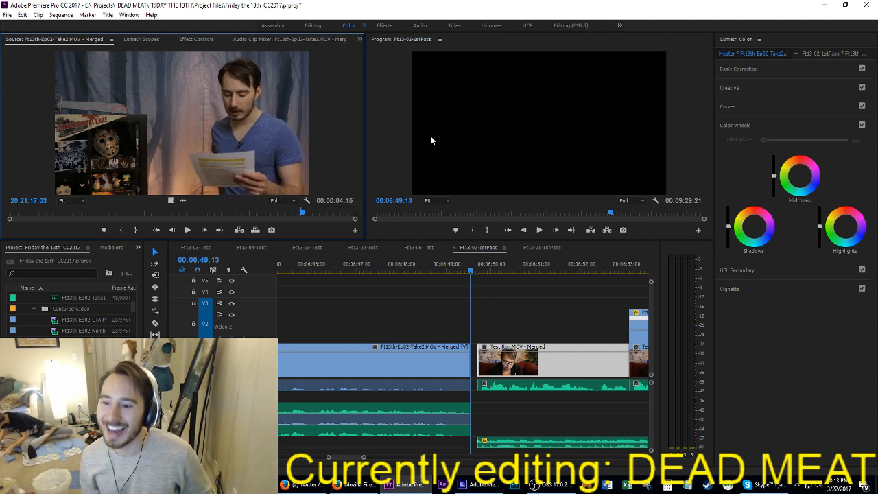
key("comma")
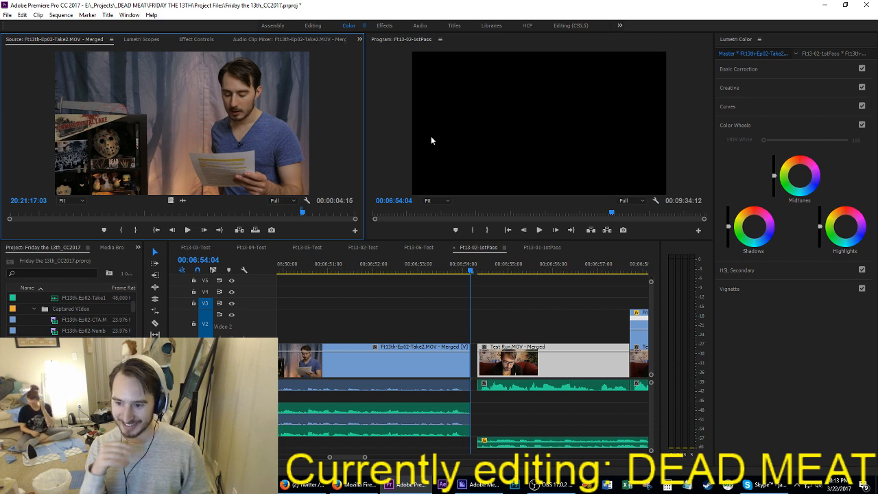
Step: Mark a 2:10 segment of Take2 ending near 20:21:20:20 and insert it at 00:06:54:04
key("space")
key("i")
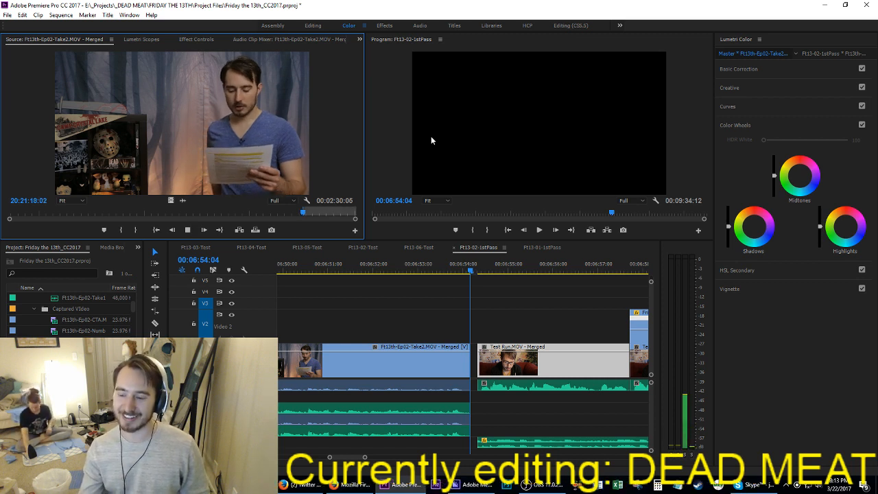
key("space")
key("i")
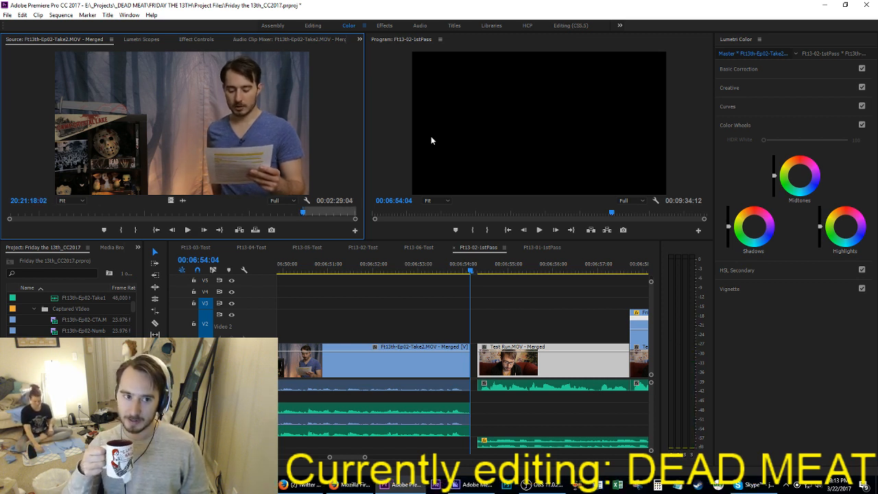
key("space")
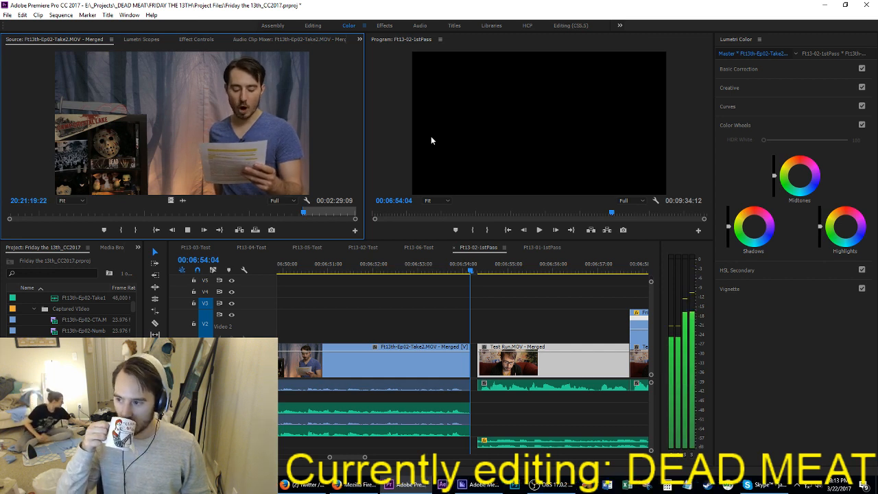
key("o")
key("space")
key("comma")
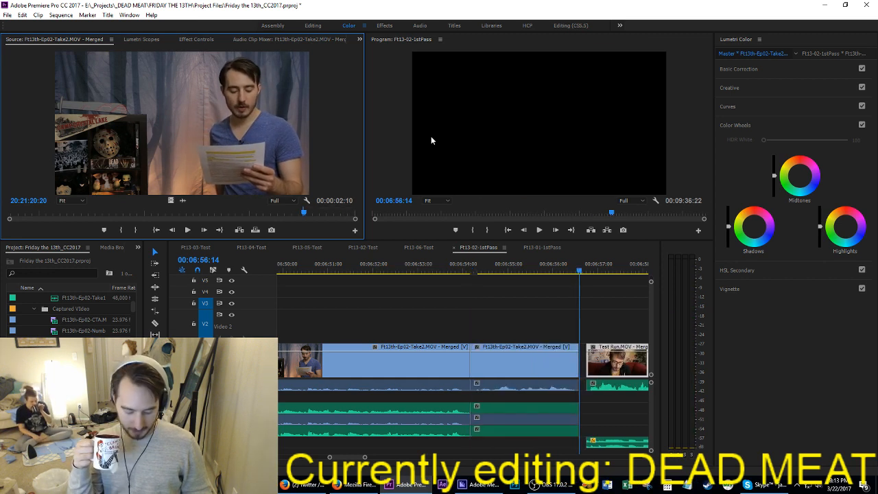
Step: Mark a 4:00 segment of Take2 ending at 20:21:26:07 and insert it at 00:06:56:14
key("space")
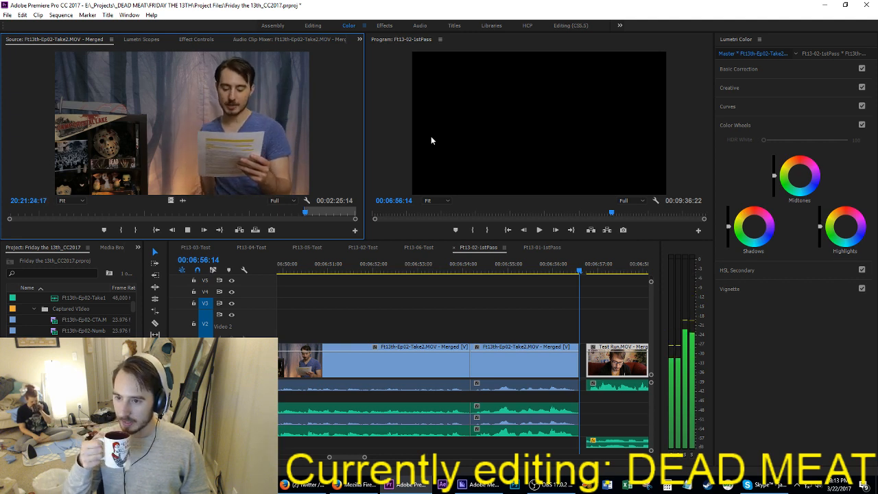
key("space")
key("o")
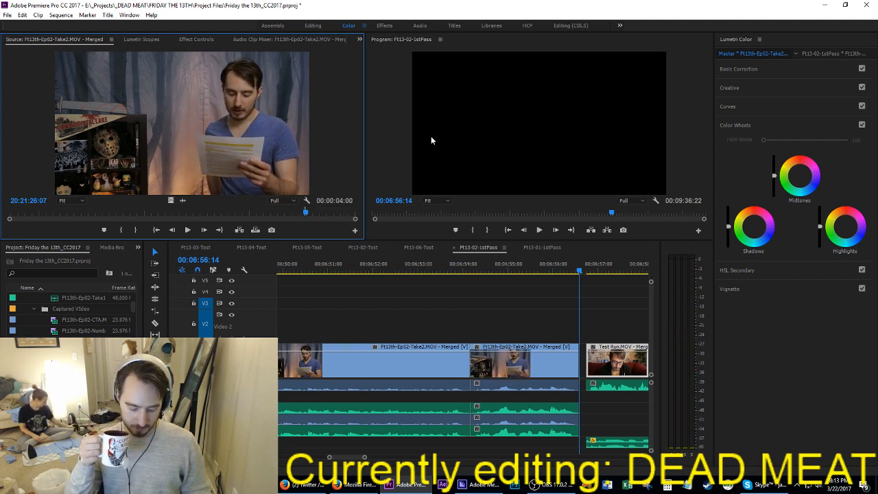
key("comma")
Step: Mark the following Take2 segment ending near 20:21:30 and insert it at 00:07:00:14
key("space")
key("i")
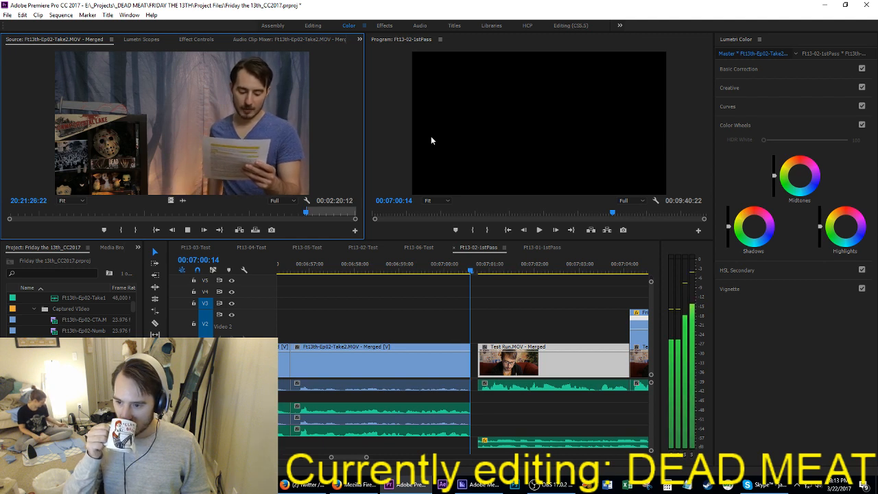
key("space")
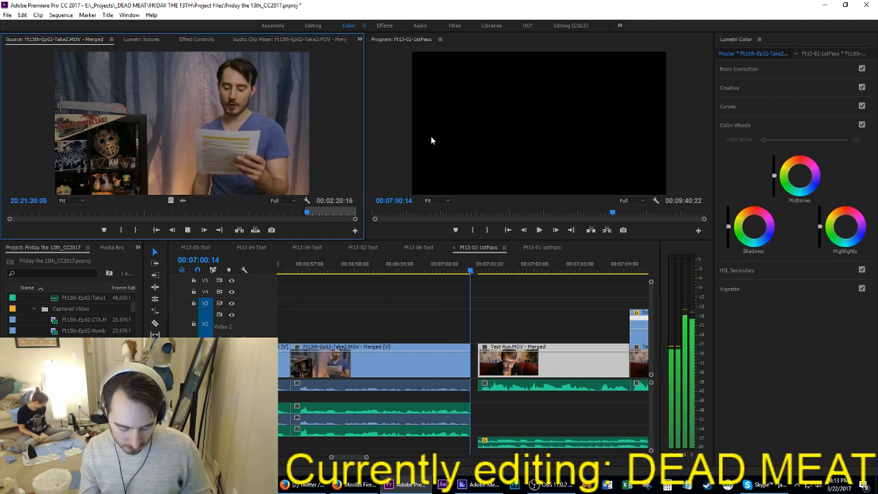
key("o")
key("comma")
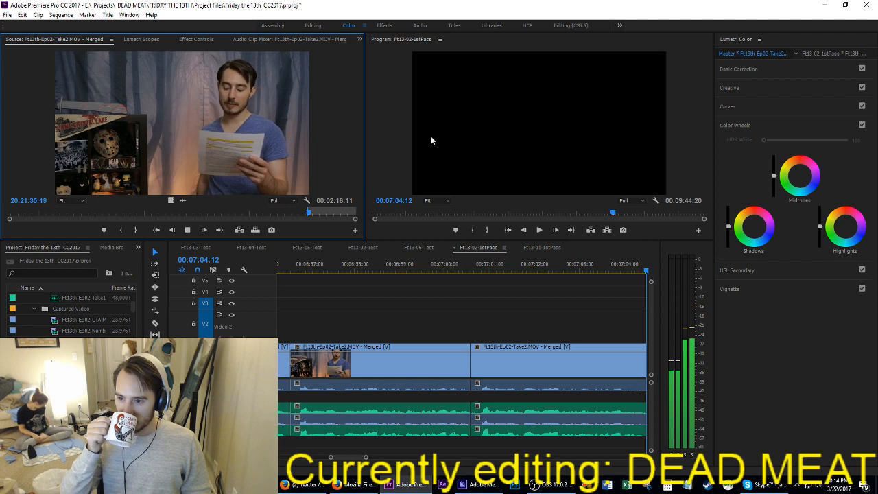
Step: Insert a Take2 segment ending near 20:21:36 at 00:07:04:12 and a 5:04 segment ending near 20:21:43 at 00:07:09:21
key("o")
key("comma")
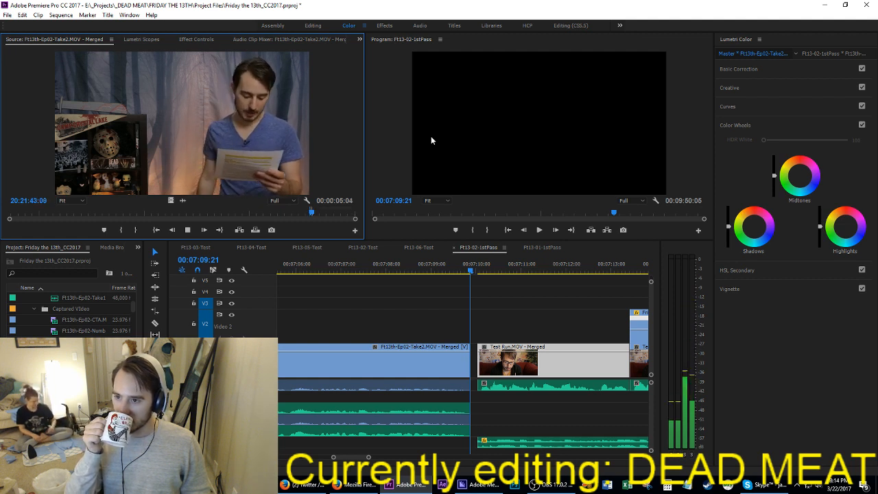
key("o")
key("comma")
Step: Mark a Take2 segment ending near 20:21:50 and insert it at 00:07:15:01
key("i")
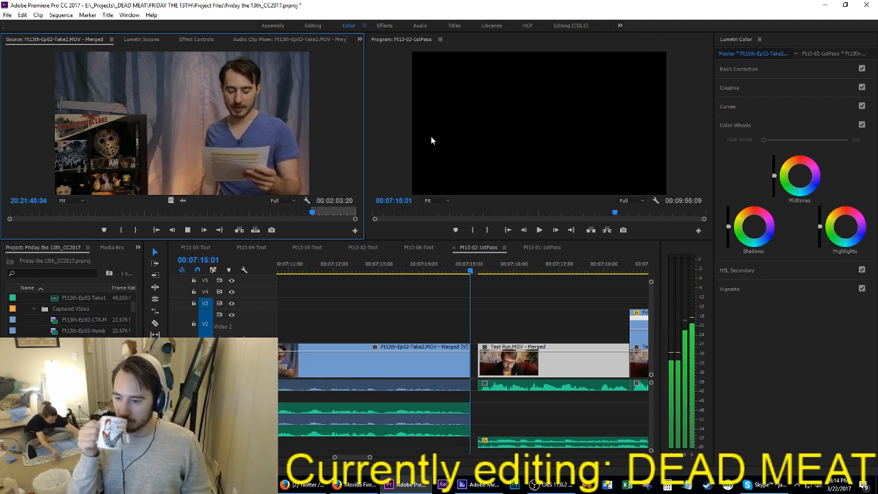
key("i")
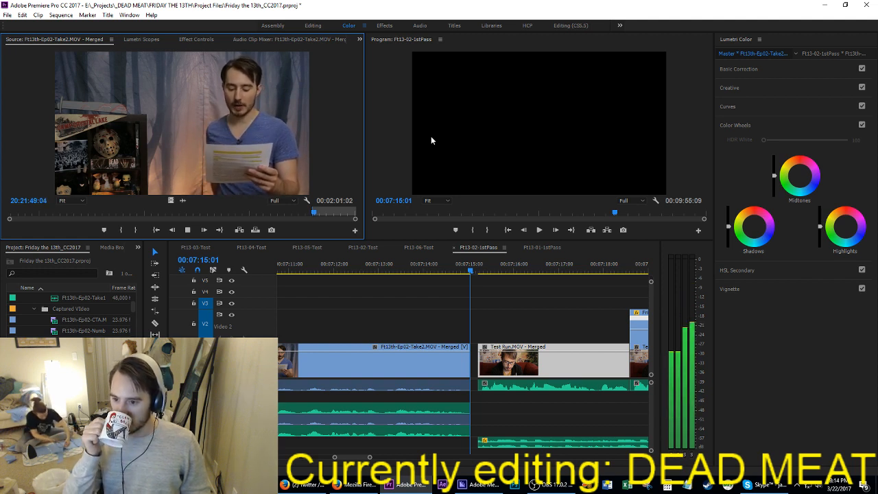
key("o")
key("comma")
Step: Mark a Take2 segment ending near 20:21:55 and insert it at 00:07:18:17
key("i")
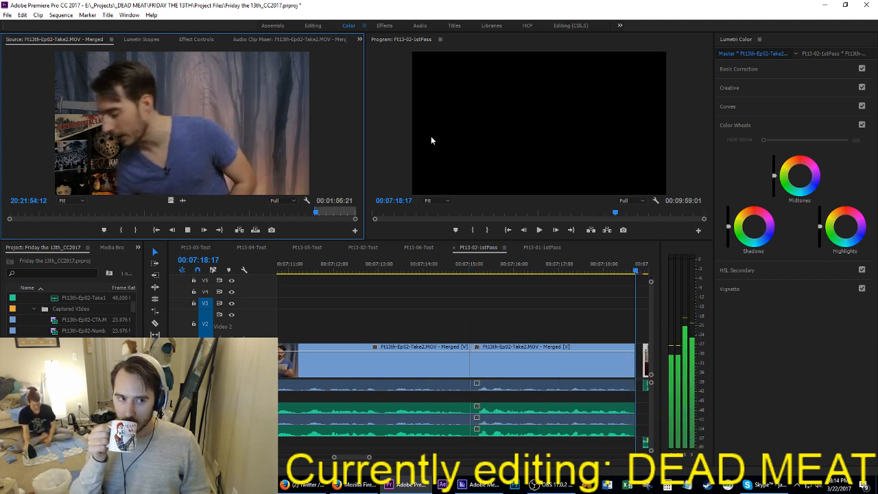
key("o")
key("comma")
Step: Mark a 4:23 segment of Take2 ending at 20:22:01:21, insert it at 00:07:22:02 and save the project
key("i")
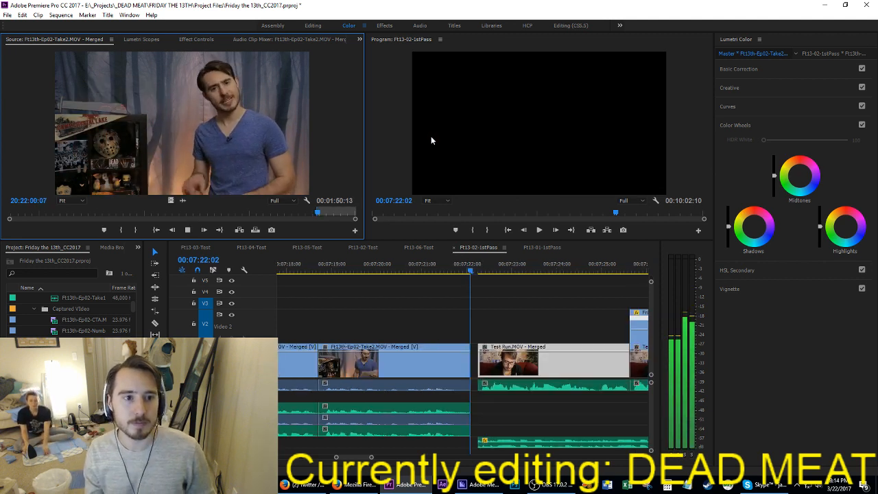
key("o")
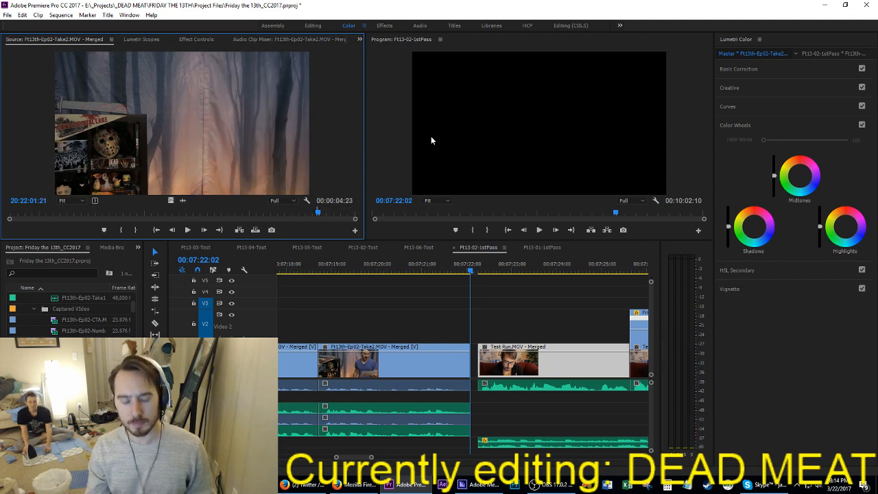
key("comma")
key("ctrl+s")
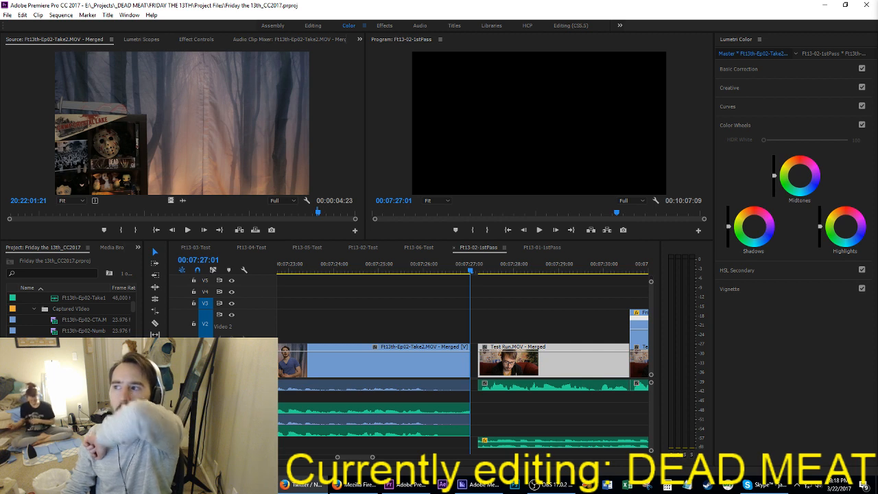
Step: Mark a Take2 segment ending at 20:22:12:04 and insert it at 00:07:27:01
left_click(248, 153)
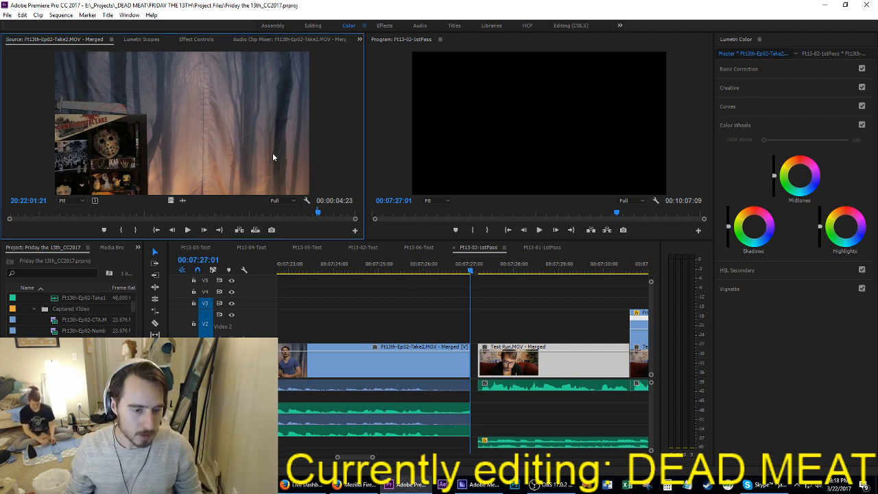
key("space")
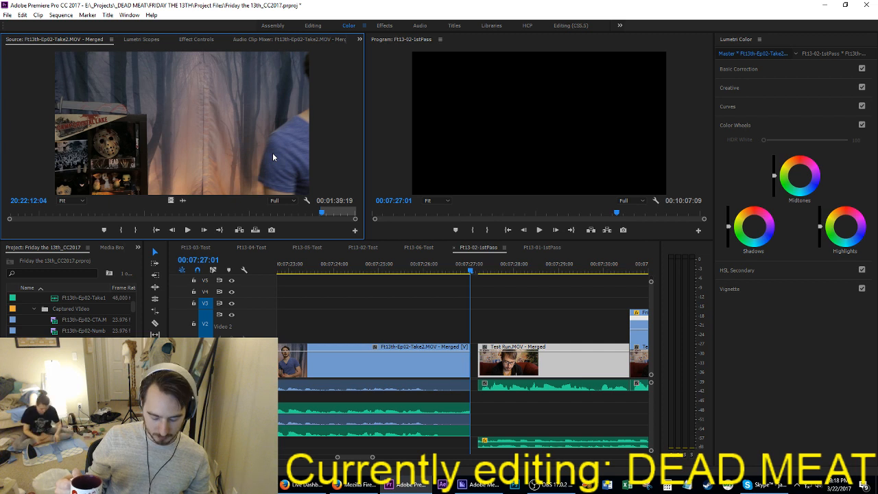
key("o")
key("comma")
Step: Mark the Take2 segment from about 20:22:16 to 20:22:21 and insert it at 00:07:31:13
key("space")
key("i")
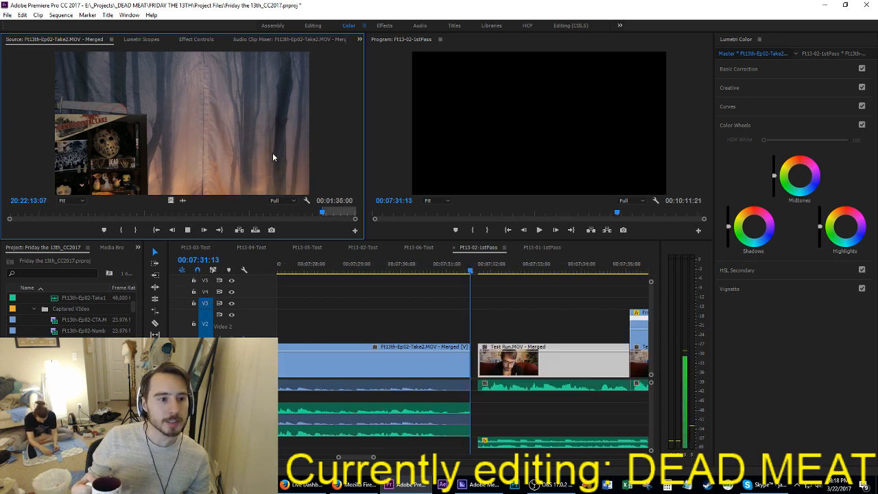
key("i")
key("i")
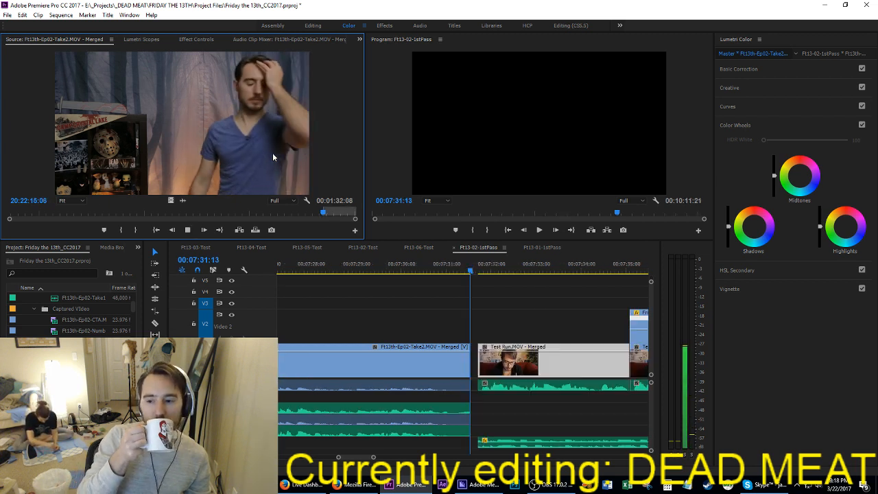
key("i")
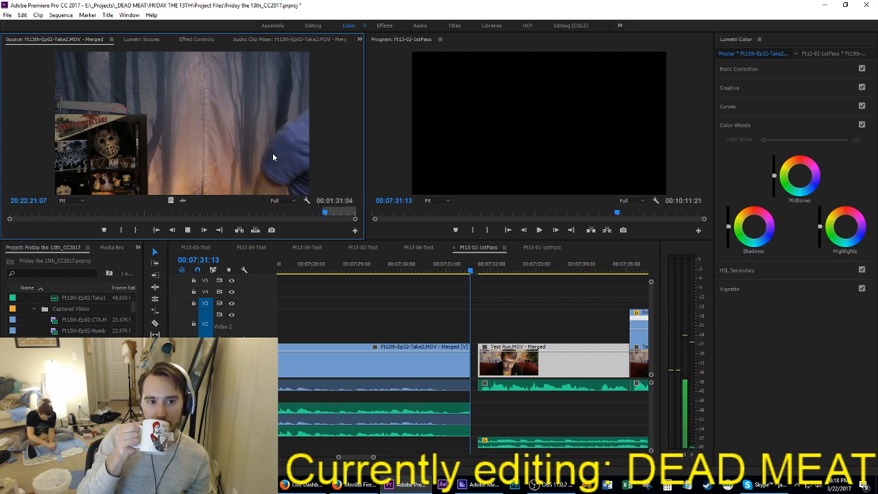
key("space")
key("o")
key("comma")
Step: Mark the Take2 segment from about 20:23:04 to 20:23:09 and insert it at 00:07:36:18
key("space")
key("i")
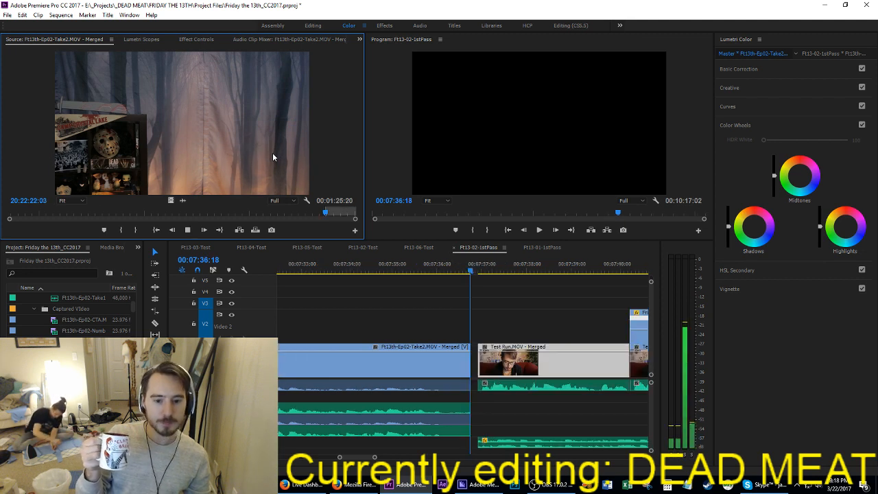
key("i")
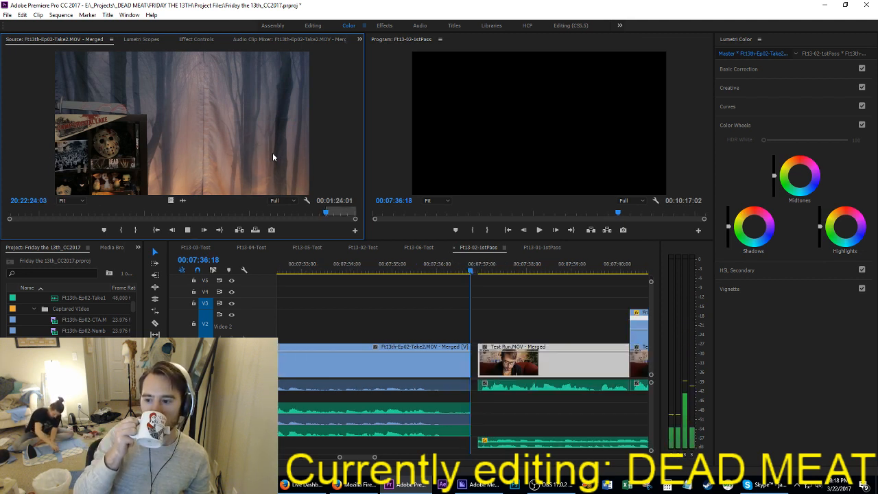
key("i")
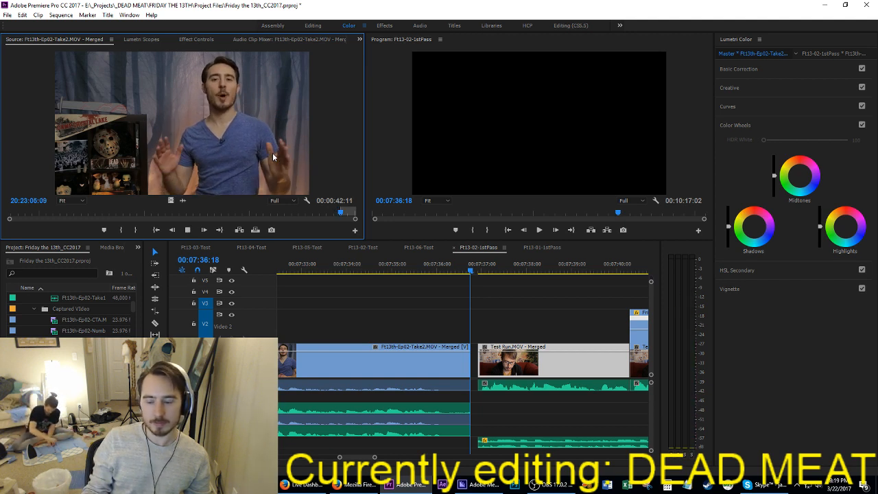
key("k")
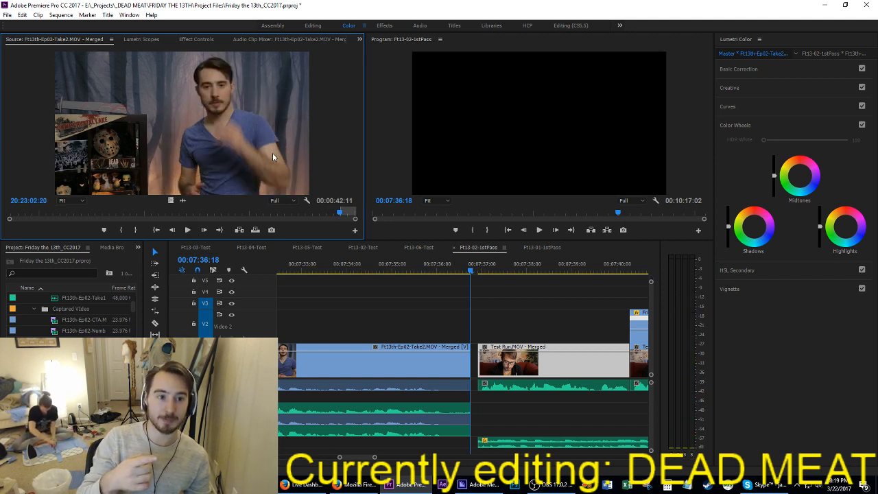
key("l")
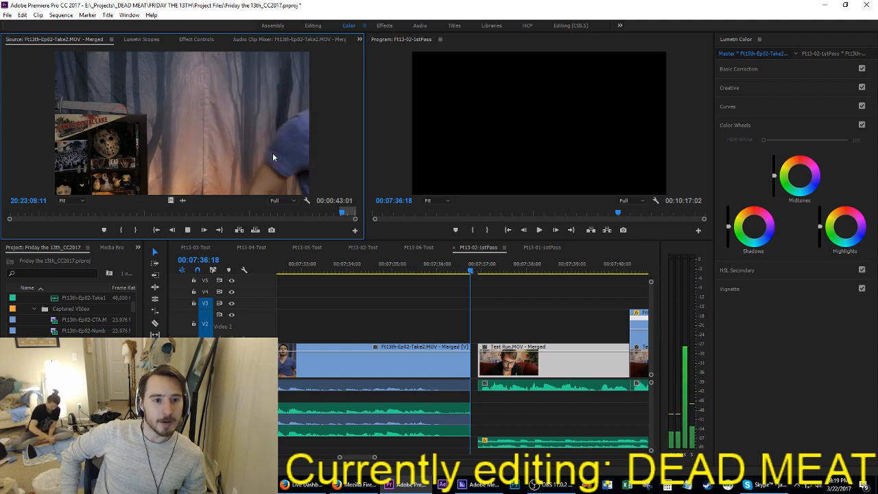
key("o")
key("comma")
Step: Mark a 5:11 segment of Take2 ending at 20:23:26:02 and insert it at 00:07:41:20
key("space")
key("i")
key("i")
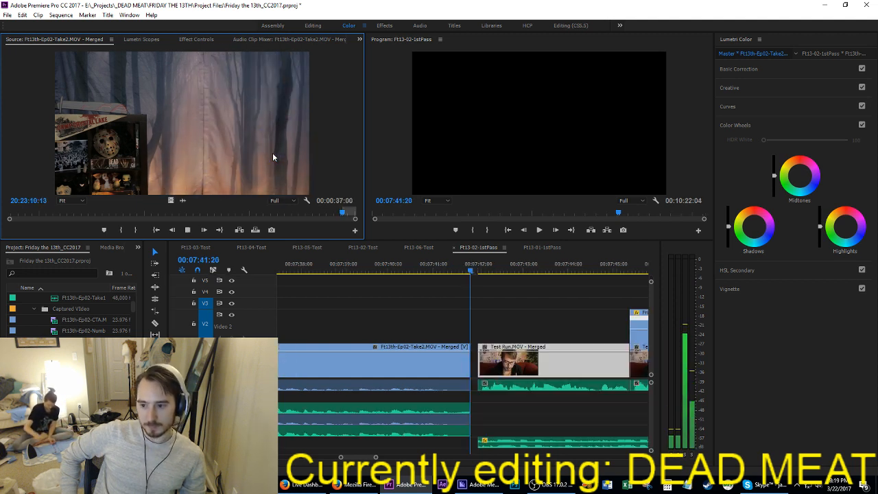
key("i")
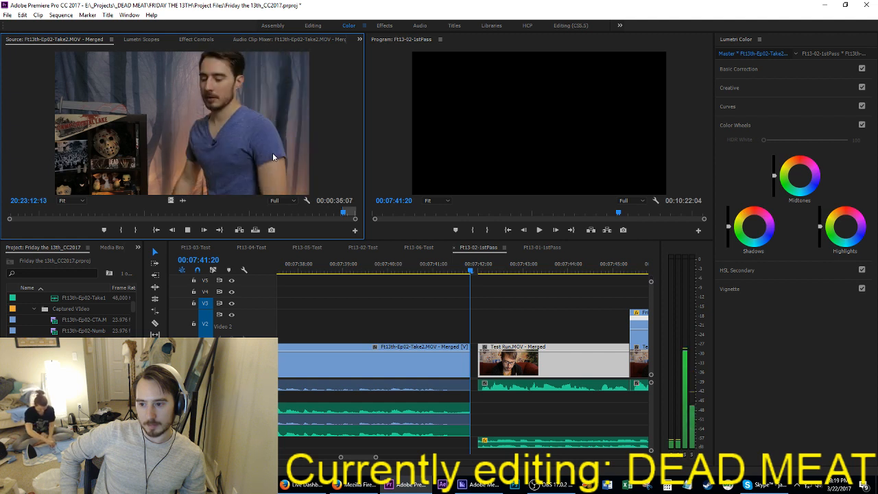
key("i")
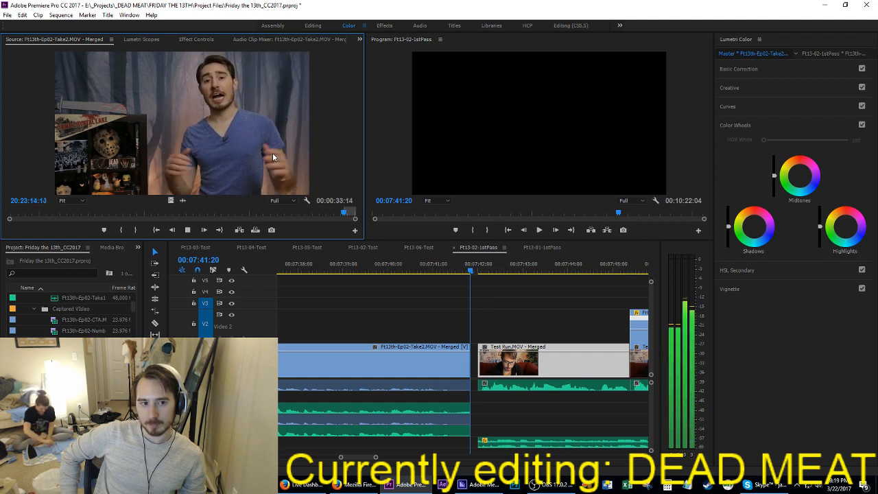
key("i")
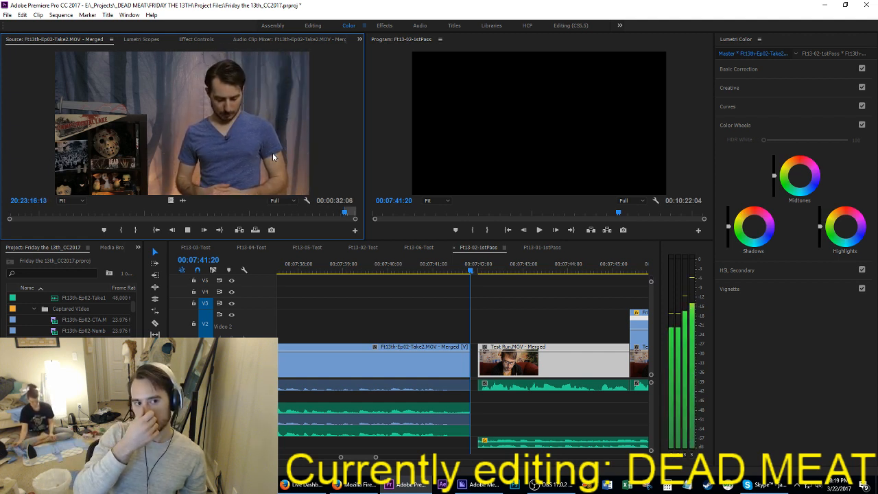
key("i")
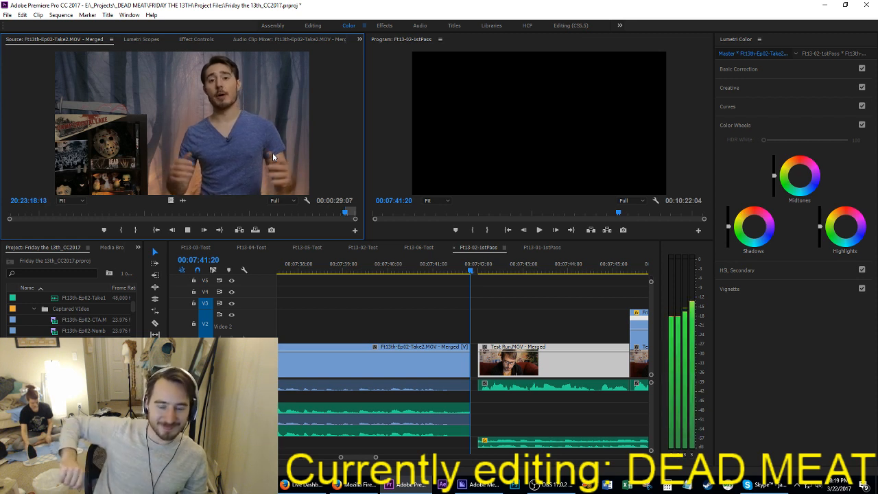
key("space")
key("shift+i")
key("shift+Left")
key("i")
key("space")
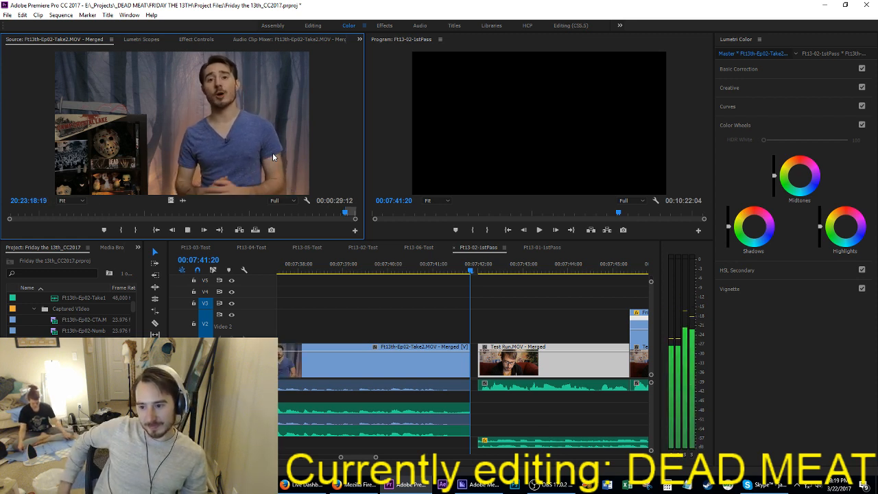
key("i")
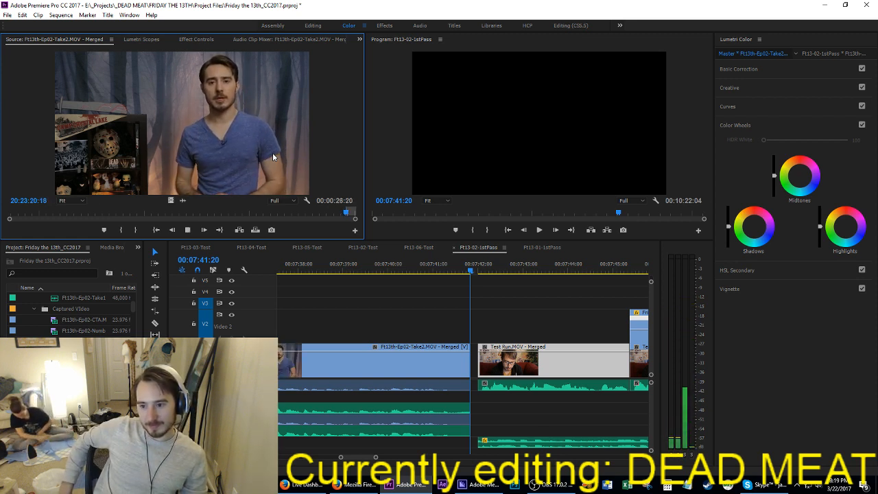
key("i")
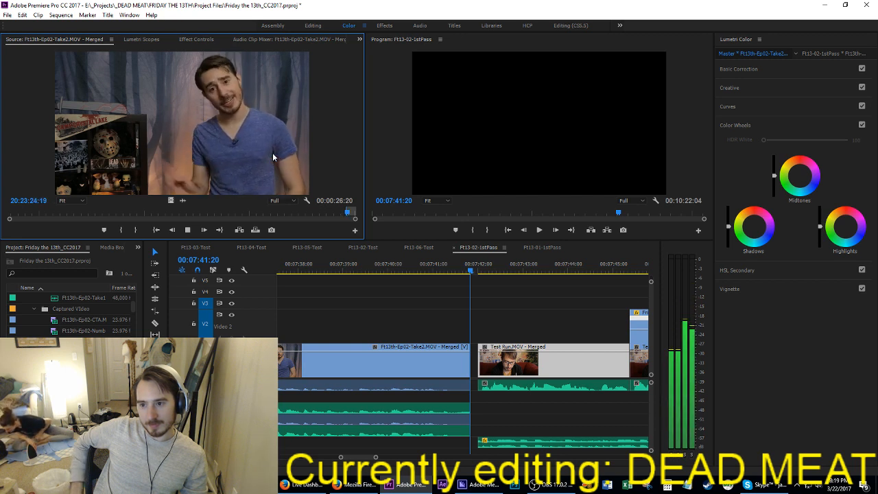
key("space")
key("o")
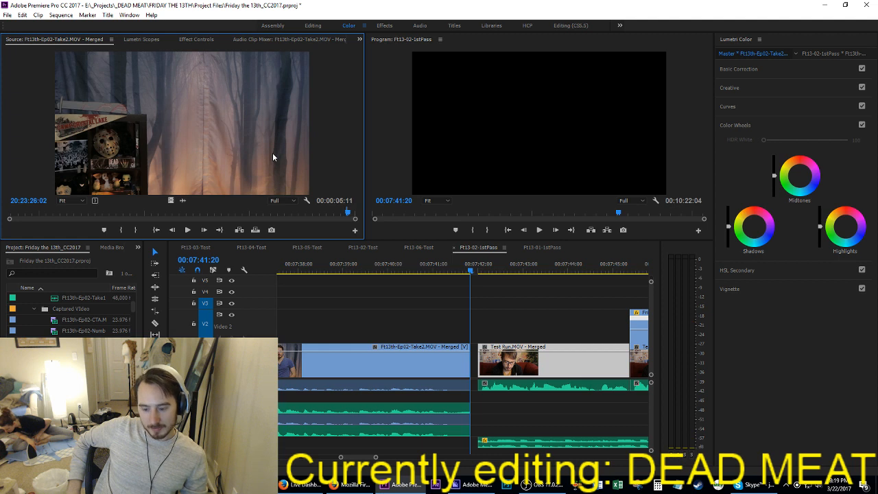
key("comma")
Step: Review the inserted Take2 clips in the sequence between 00:07:22:02 and 00:07:27:01
key("space")
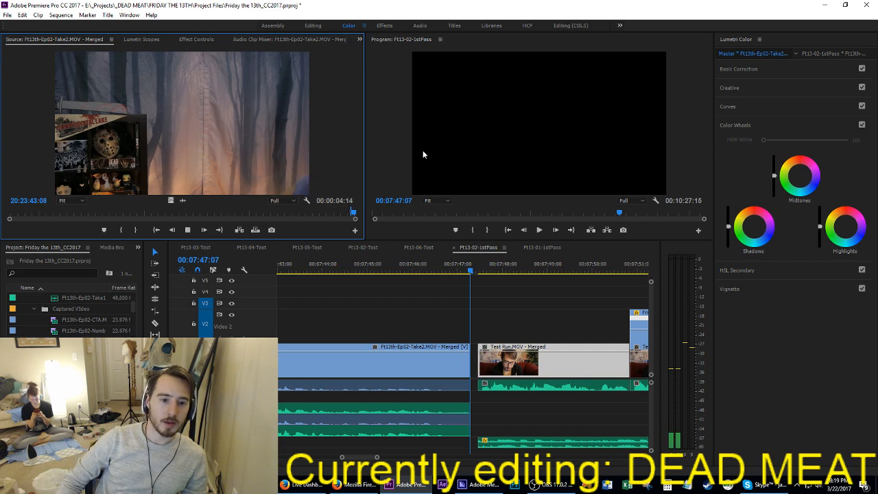
left_click(374, 329)
key("Up")
key("Up")
key("Up")
key("Up")
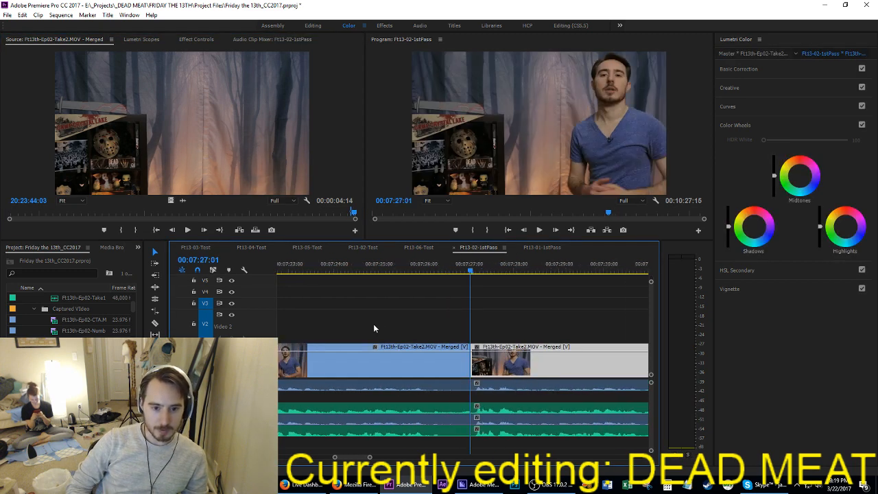
key("space")
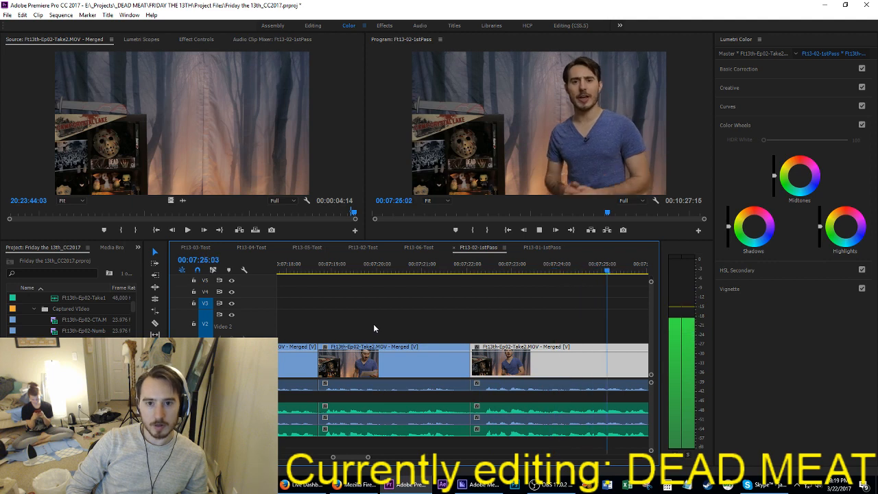
key("Up")
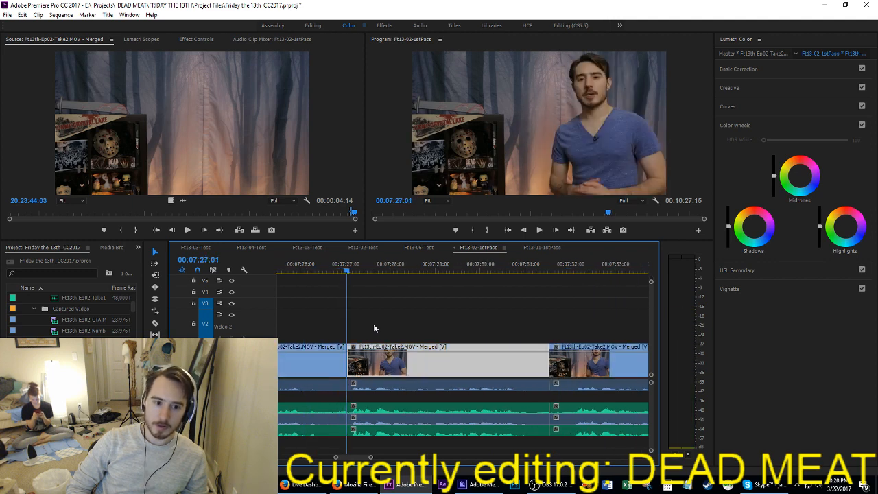
Step: Play back the preceding Take2 narration and extract the clip ending at 07:22:02, closing its gap
key("Up")
key("space")
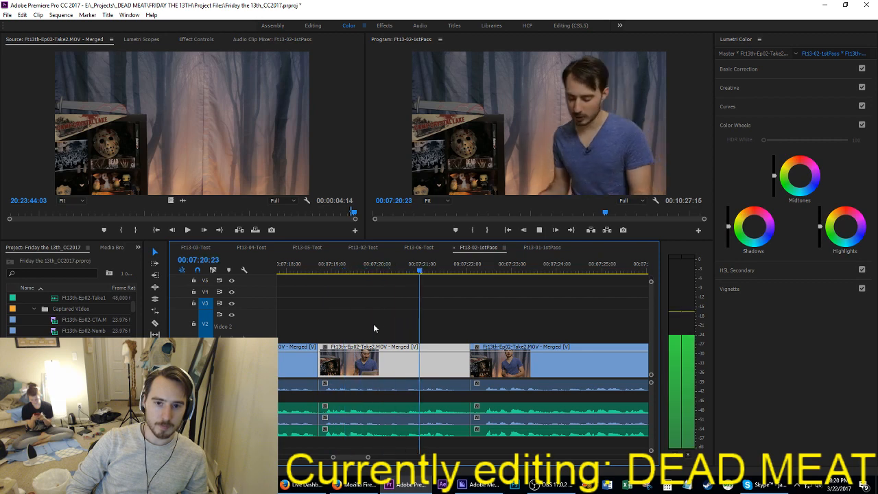
key("Up")
key("i")
key("Down")
key("Left")
key("o")
key("apostrophe")
Step: Review the following Take2 clips and extract the range from 07:23:16 to the end of the inserted Take2 narration
key("space")
key("Down")
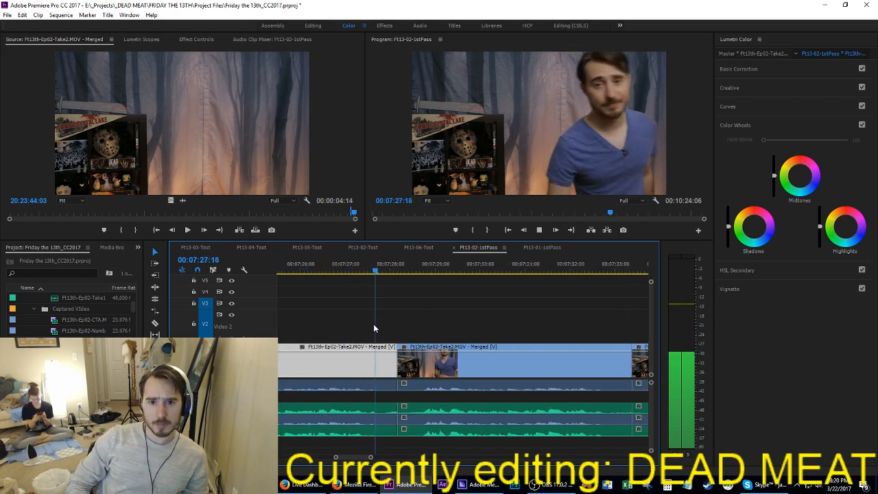
key("Up")
key("i")
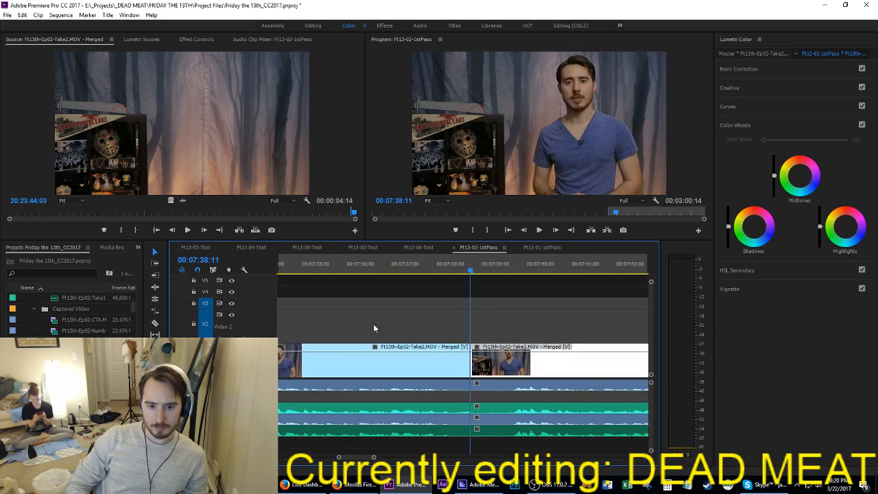
key("Down")
key("o")
key("apostrophe")
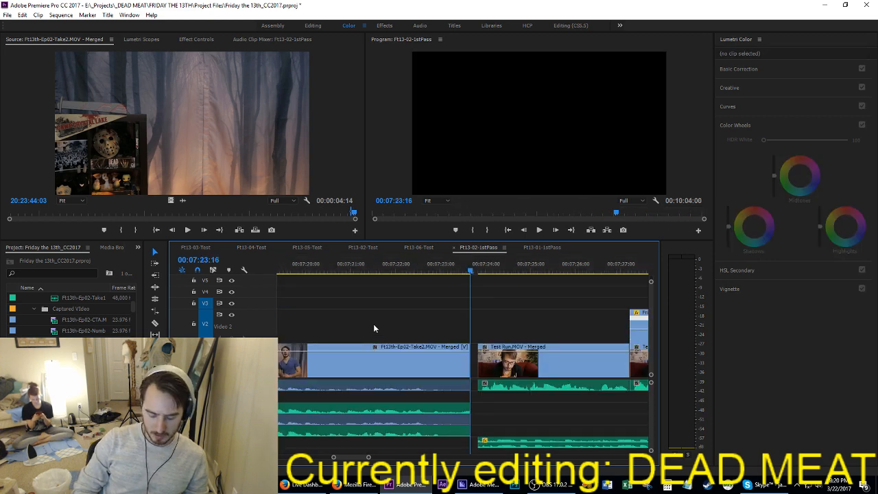
Step: Delete the redundant purple narration audio clips from the first audio track and from between the two green audio tracks
key("backslash")
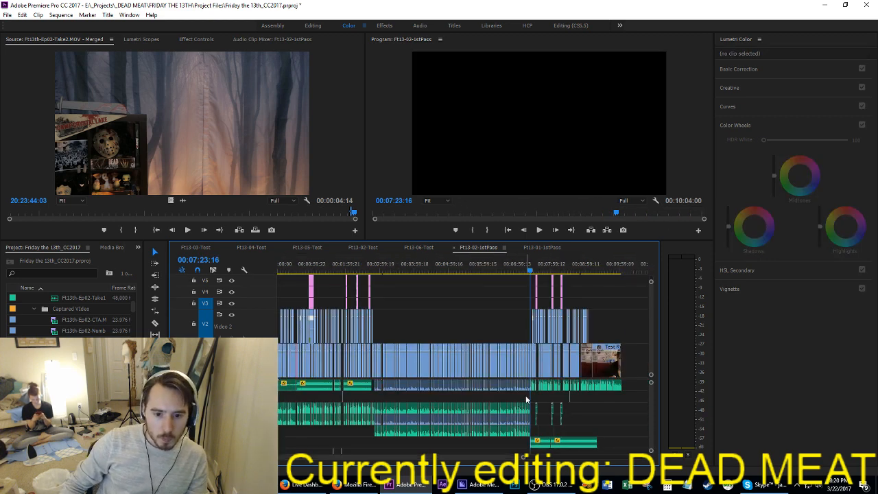
left_click_drag(526, 395, 386, 379)
key("Delete")
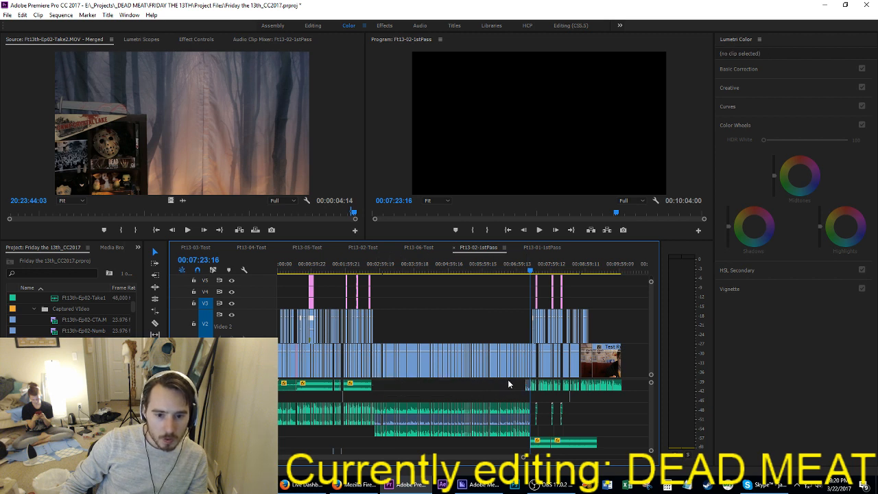
left_click_drag(508, 388, 529, 393)
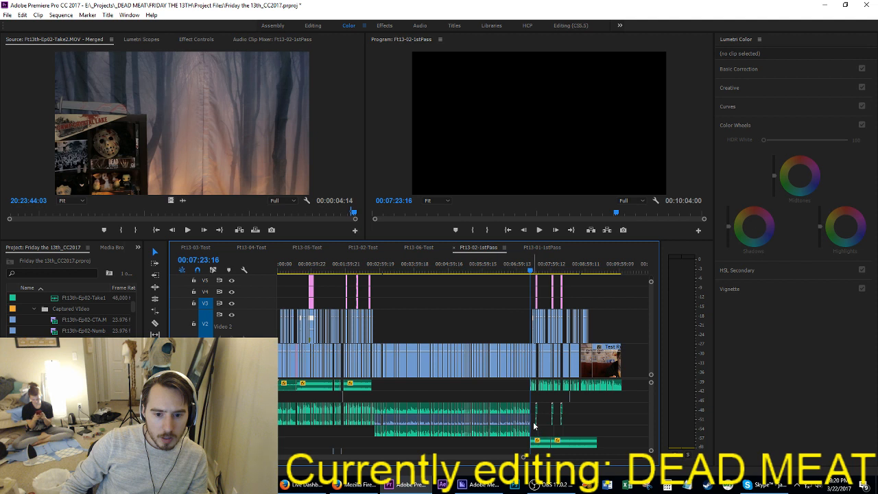
left_click_drag(492, 422, 534, 433)
key("Delete")
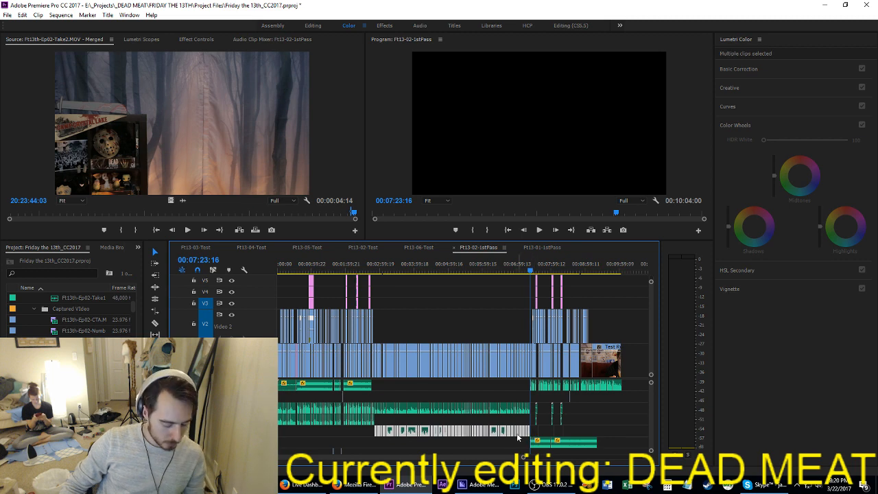
Step: Move the narration audio clips on the lower green track up one track to fill the emptied track
scroll(509, 434, "up", 3, "alt")
scroll(469, 440, "up", 4, "alt")
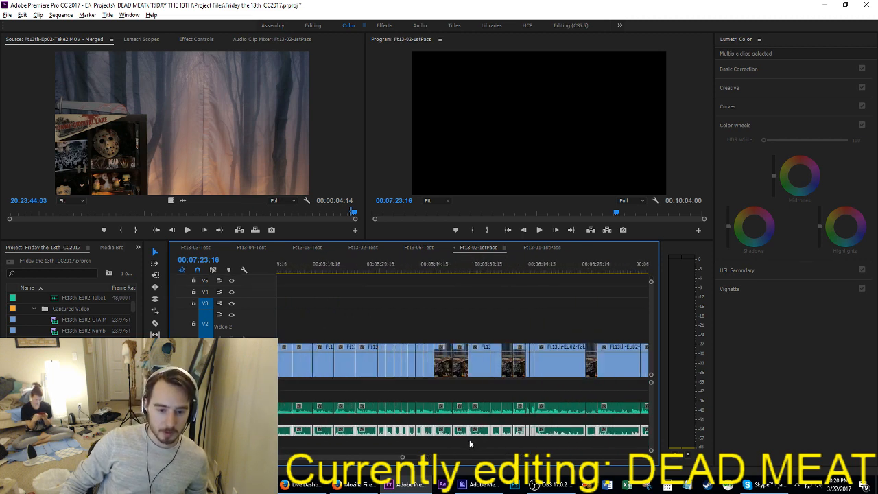
left_click_drag(455, 430, 455, 420)
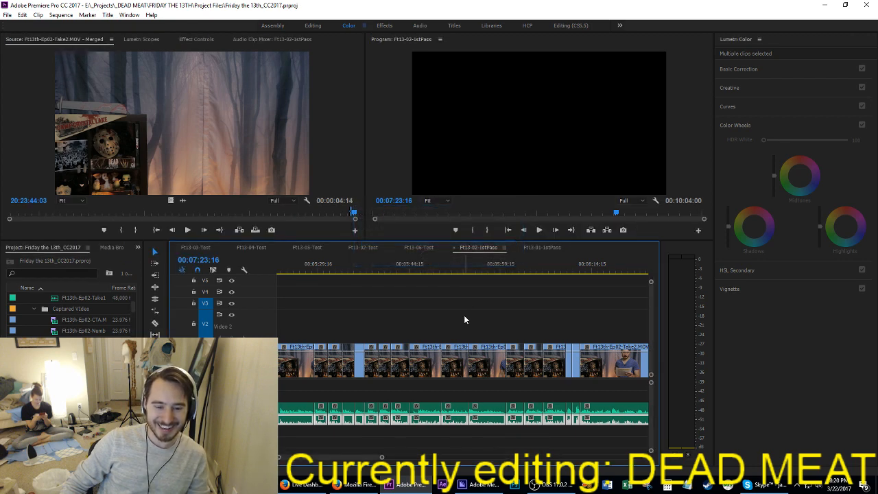
Step: Step back through the narration cuts to 02:48:01, check the video gap at 03:03:23, and save the project
left_click(411, 268)
key("Up")
key("Up")
key("Up")
key("Up")
key("Up")
key("Up")
key("Up")
key("Up")
key("Up")
key("Up")
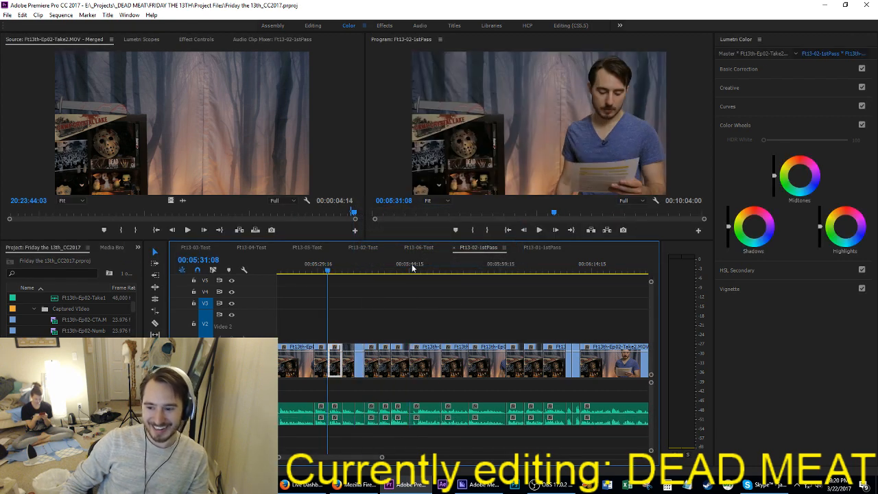
key("Up")
key("Up")
key("Up")
key("Up")
key("Up")
key("Up")
key("Up")
key("Up")
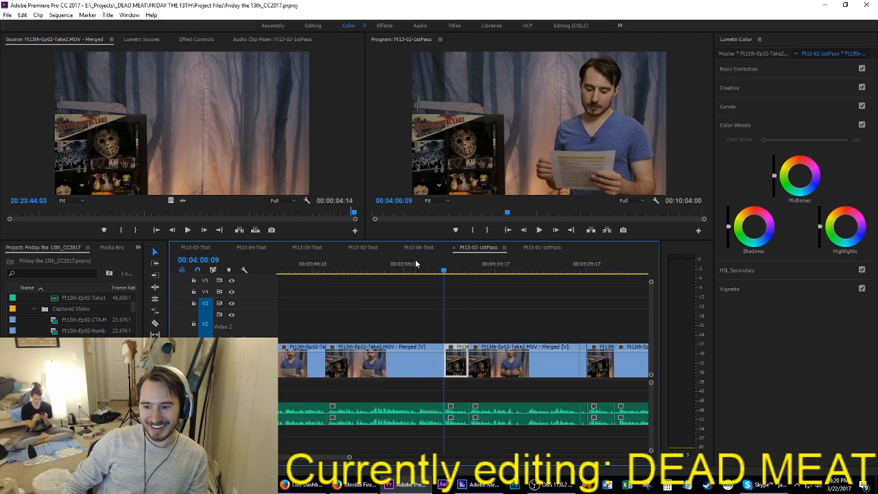
key("Up")
key("Up")
key("Up")
key("Up")
key("Up")
key("Up")
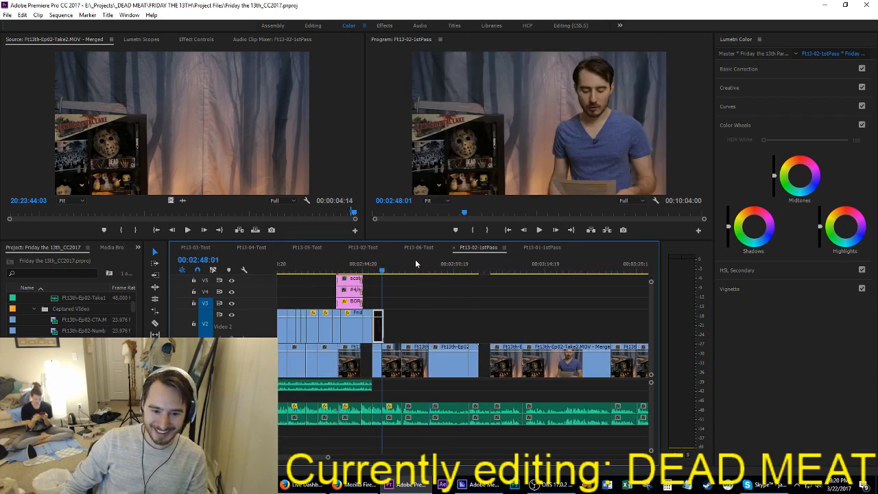
key("Down")
key("Down")
key("Down")
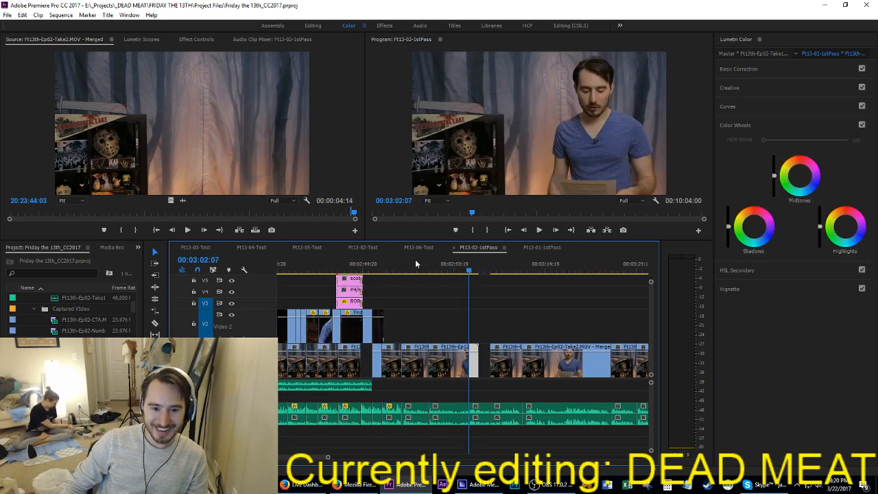
left_click_drag(489, 364, 386, 369)
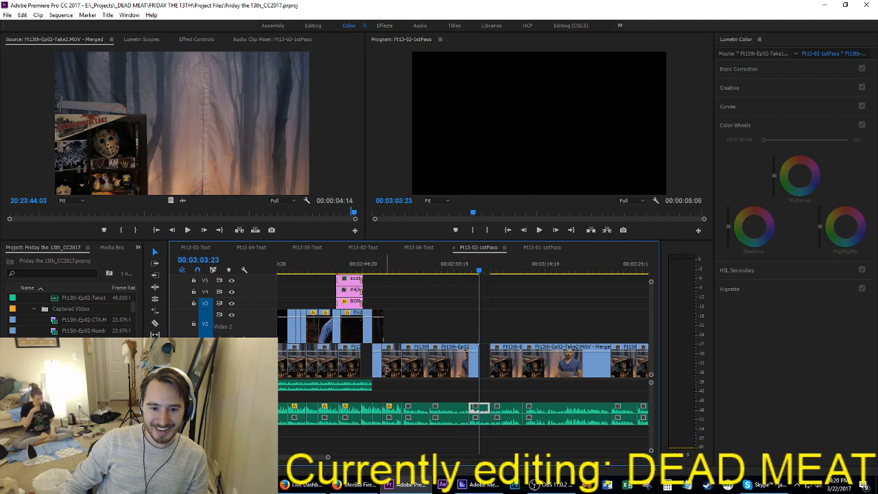
left_click(516, 396)
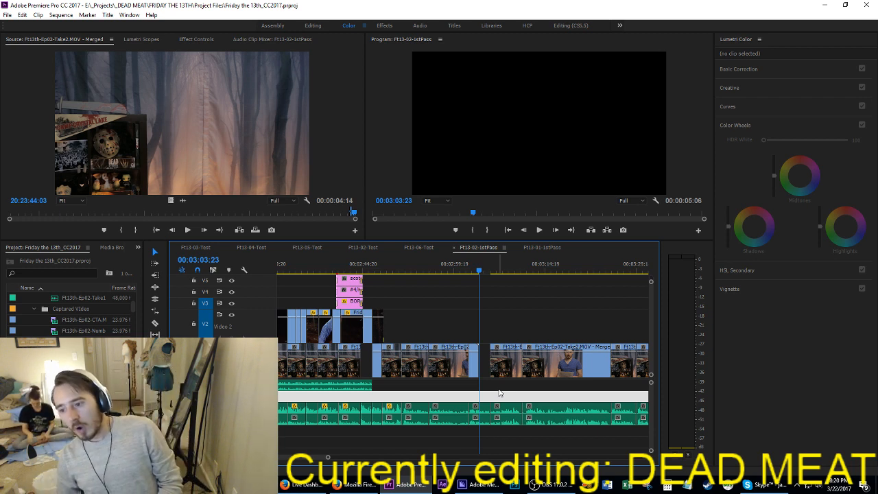
key("ctrl+s")
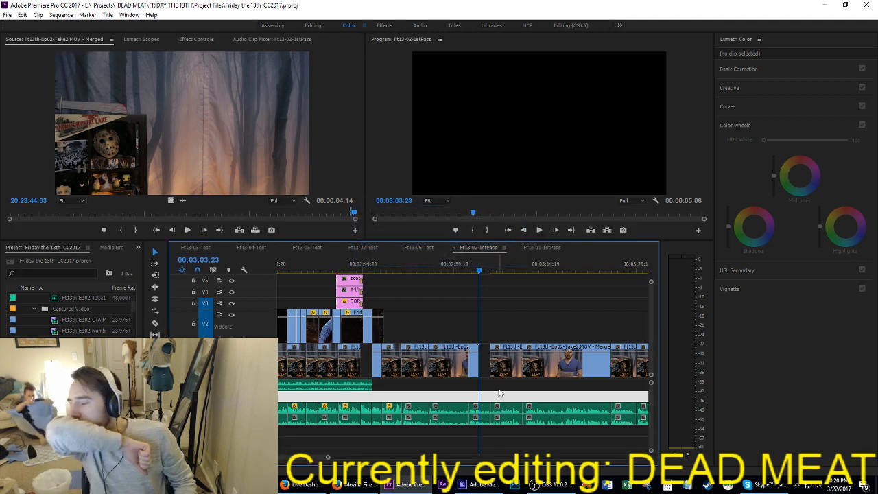
Step: Play back the Take1 narration from about 02:48:10 to check its cuts
key("j")
key("j")
key("j")
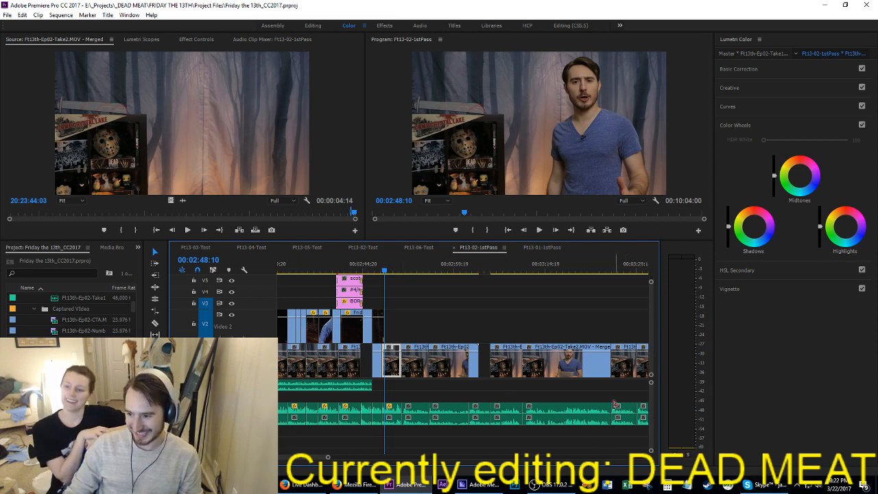
left_click(461, 304)
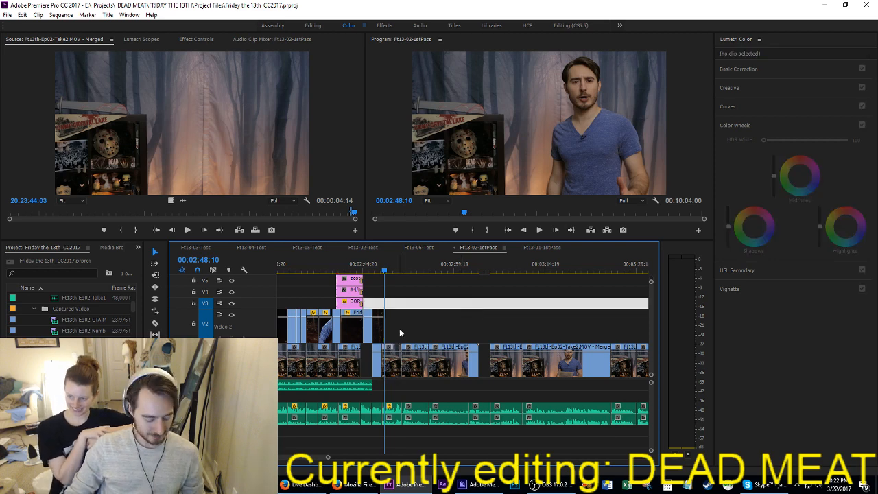
scroll(399, 332, "up", 5)
left_click(410, 332)
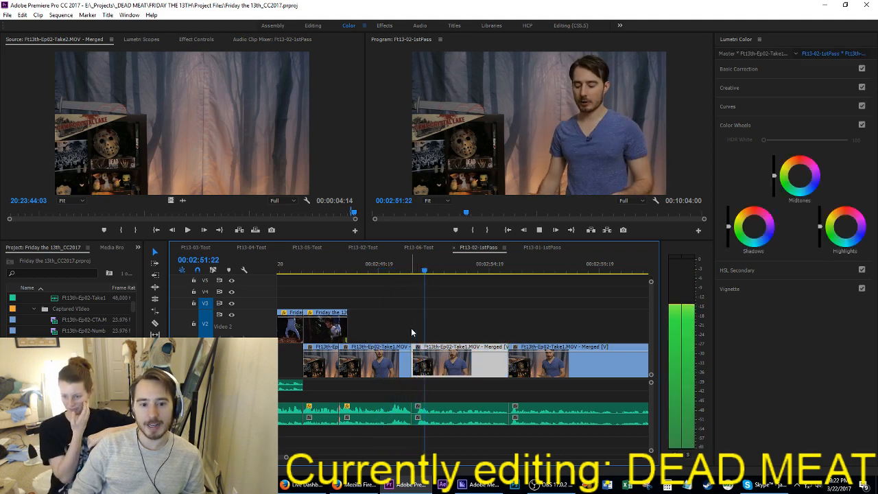
Step: Extract the first few frames, up to 02:51:11, of the Take1 clip being reviewed
key("space")
key("Up")
key("i")
key("Right")
key("Right")
key("Right")
key("Right")
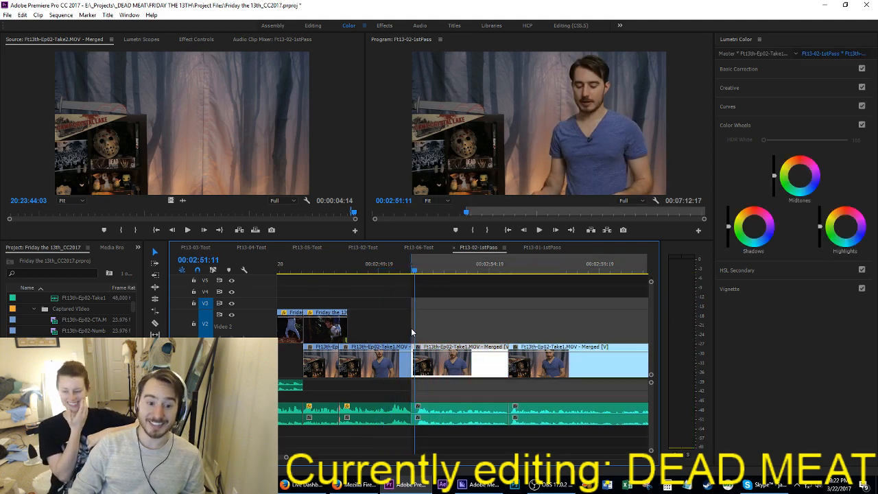
key("o")
key("apostrophe")
Step: Review the narration from the trimmed Take1 clip through the Take2 clips up to 03:33:20
key("space")
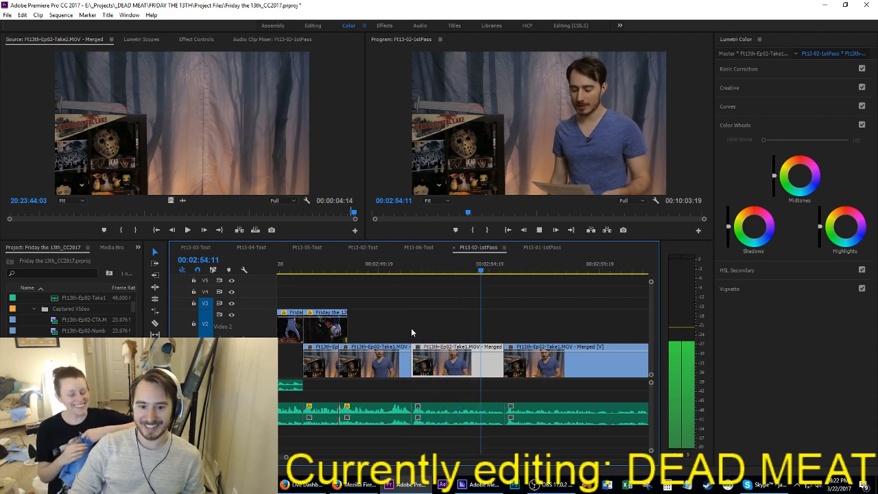
key("space")
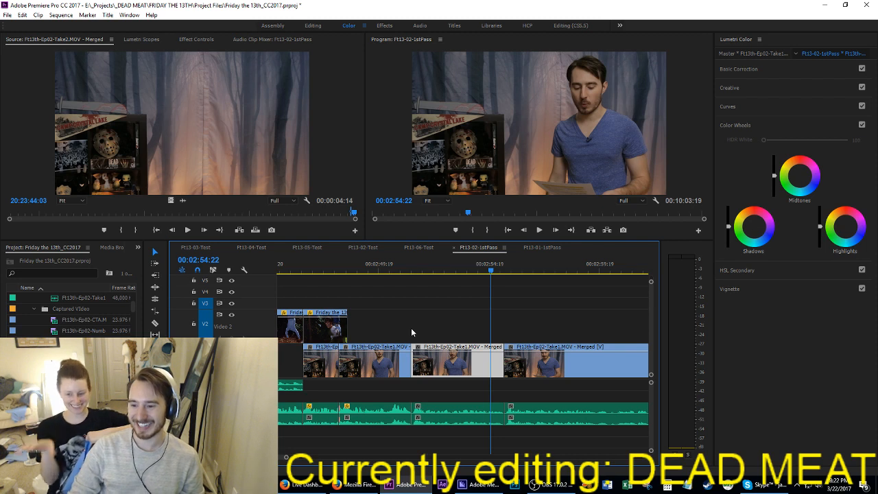
key("space")
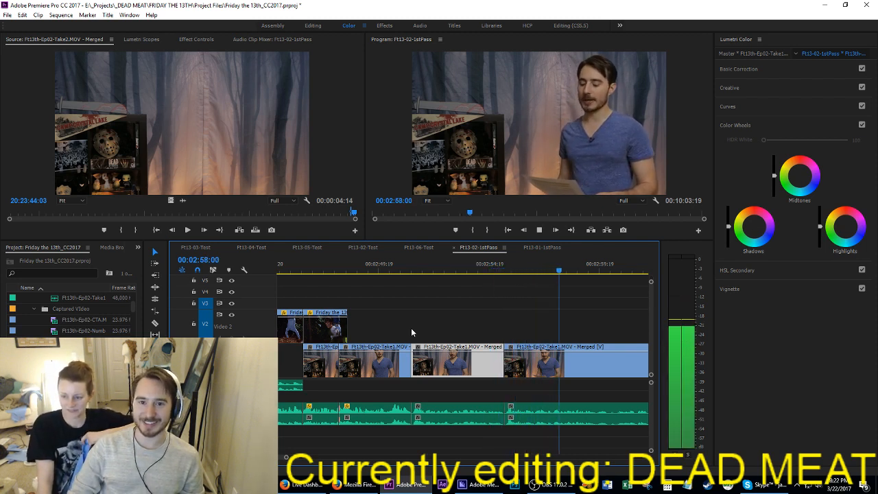
key("Up")
key("space")
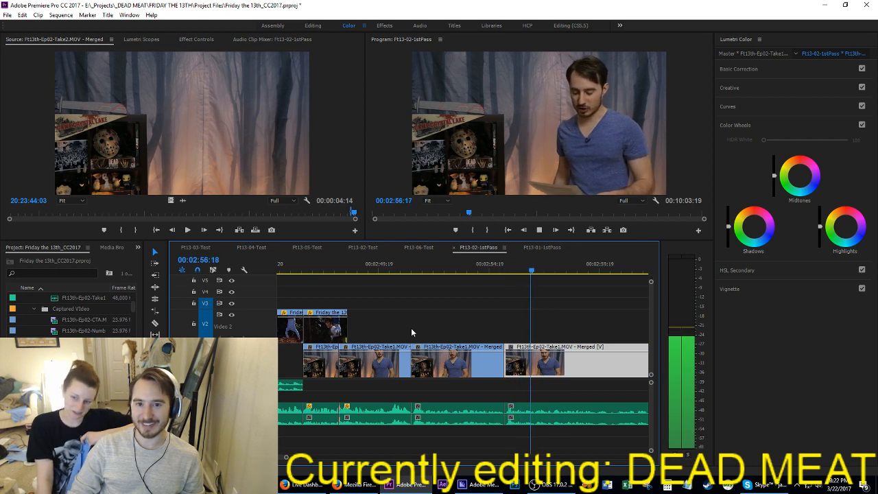
key("space")
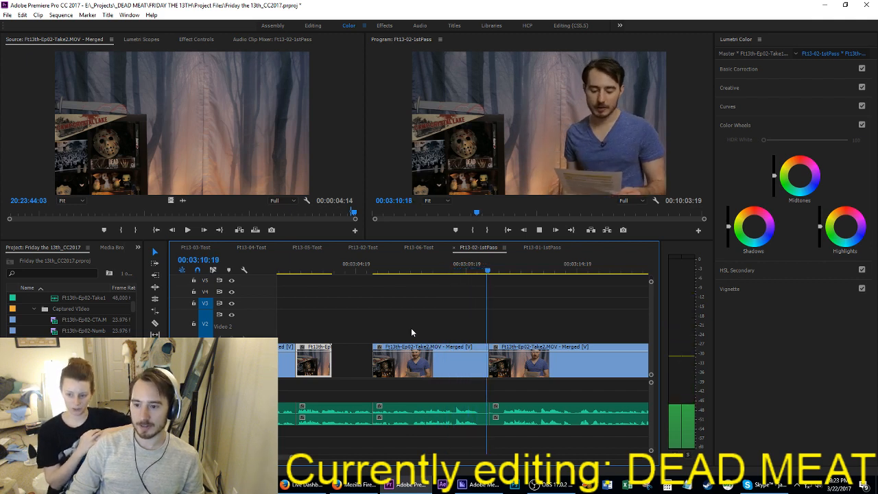
key("Down")
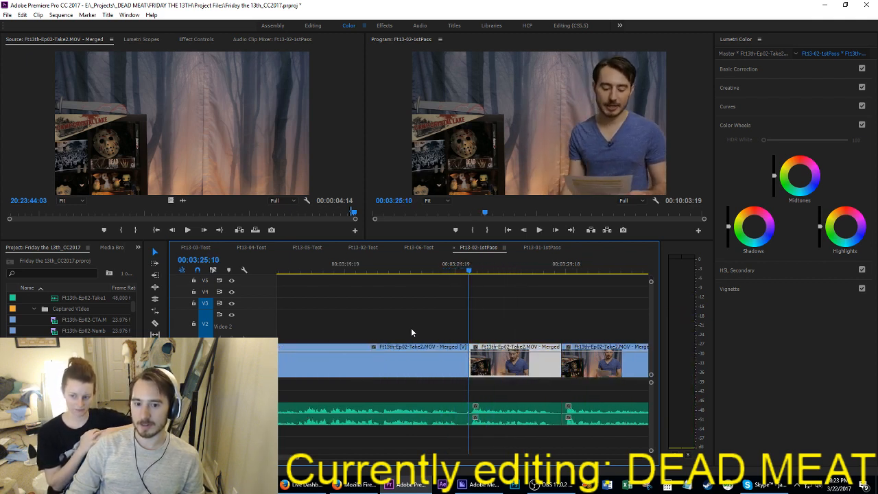
key("space")
key("Down")
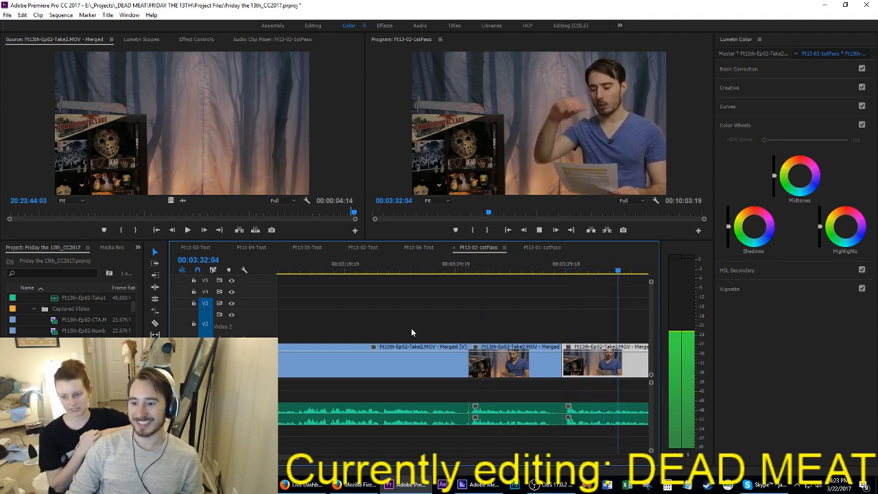
key("Down")
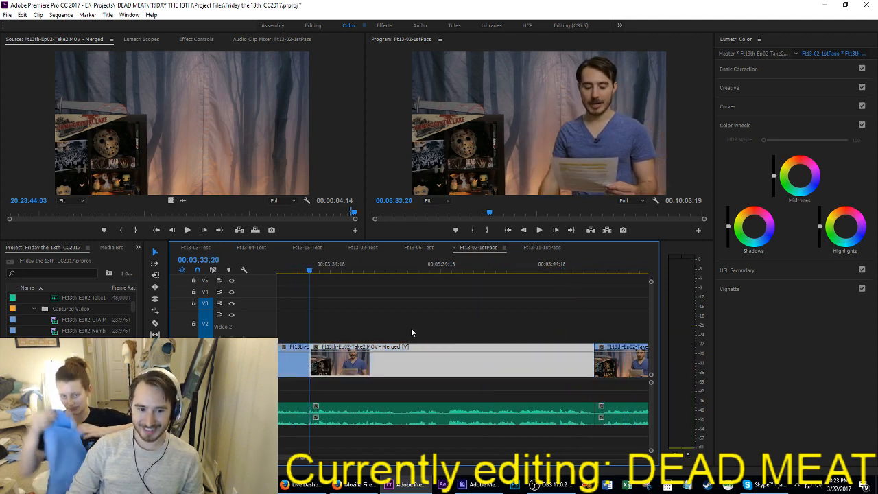
Step: Cut the Take2 clip ending at 03:33:20 out of the sequence and close its gap
key("Up")
key("i")
key("Down")
key("Left")
key("o")
key("apostrophe")
Step: Insert the cut Take2 clip at 02:55:12 between the two Take1 clips and play the clip before it
key("Up")
key("Up")
key("Up")
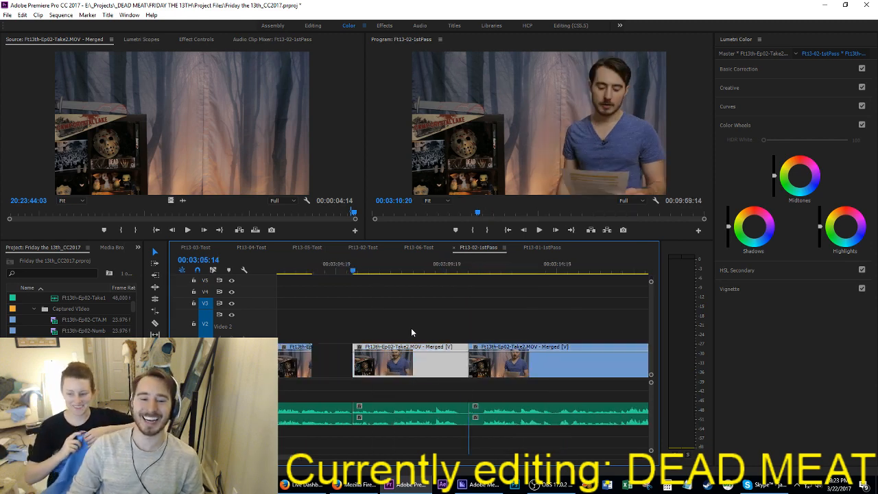
key("Up")
key("Up")
key("Up")
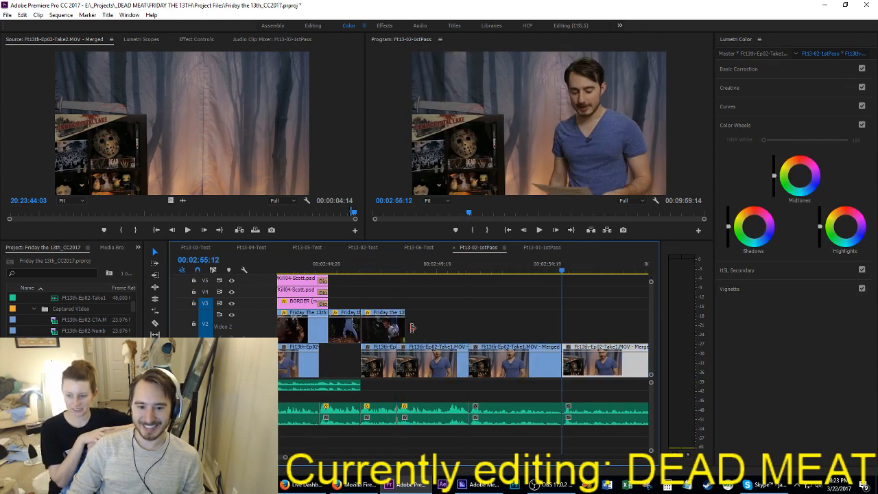
key("Up")
key("space")
key("Down")
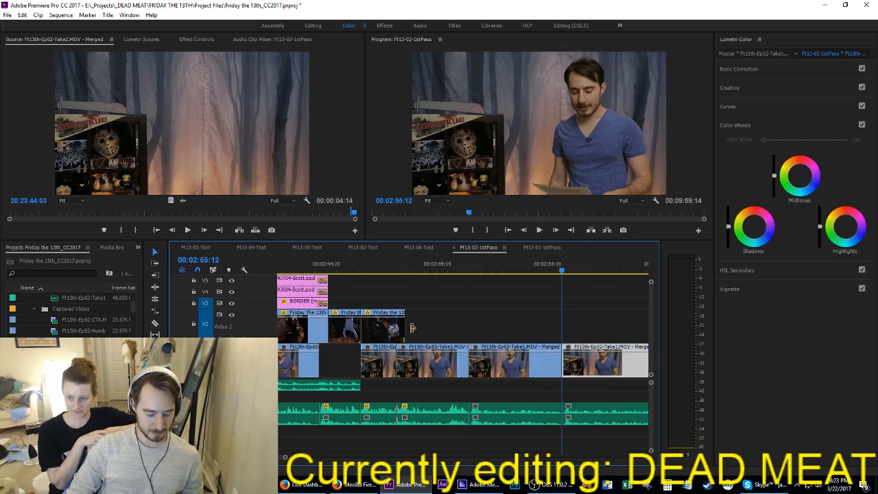
key("ctrl+z")
key("Up")
key("space")
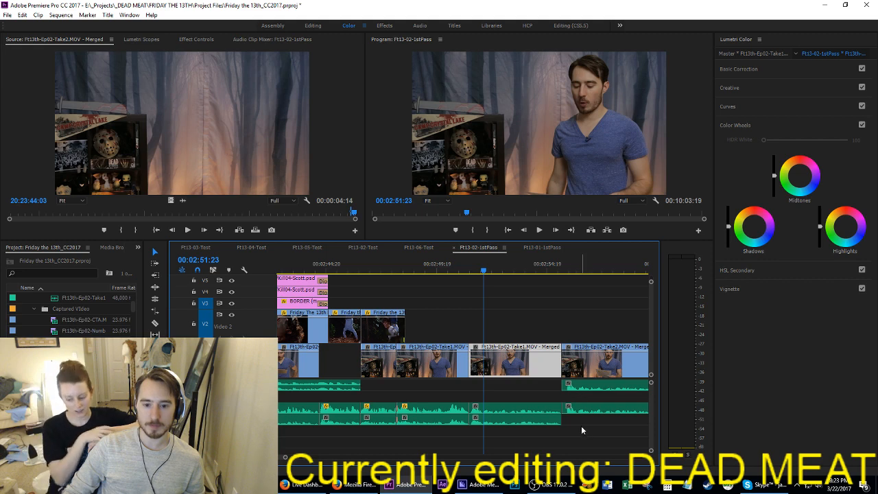
Step: Move the inserted Take2 clip's audio down onto the two narration audio tracks and save the project
mouse_move(582, 426)
left_mouse_down()
mouse_move(590, 388)
mouse_move(590, 428)
left_mouse_up()
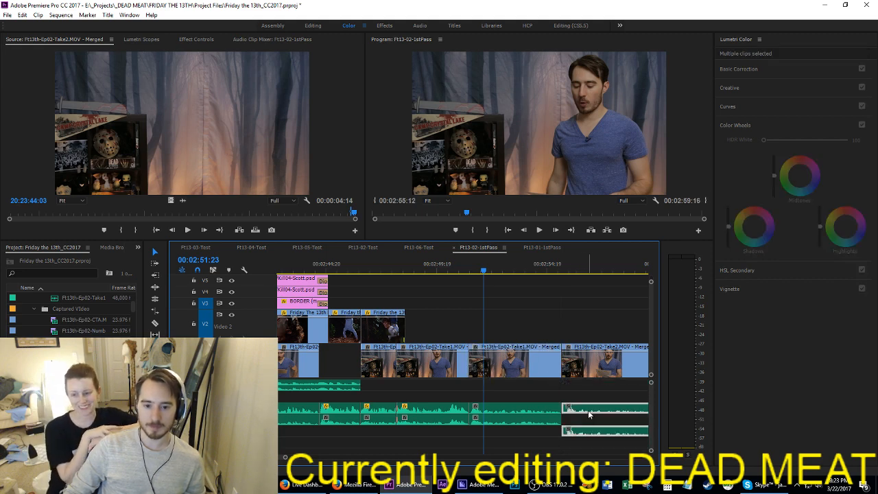
left_click(590, 422)
key("ctrl+z")
key("ctrl+s")
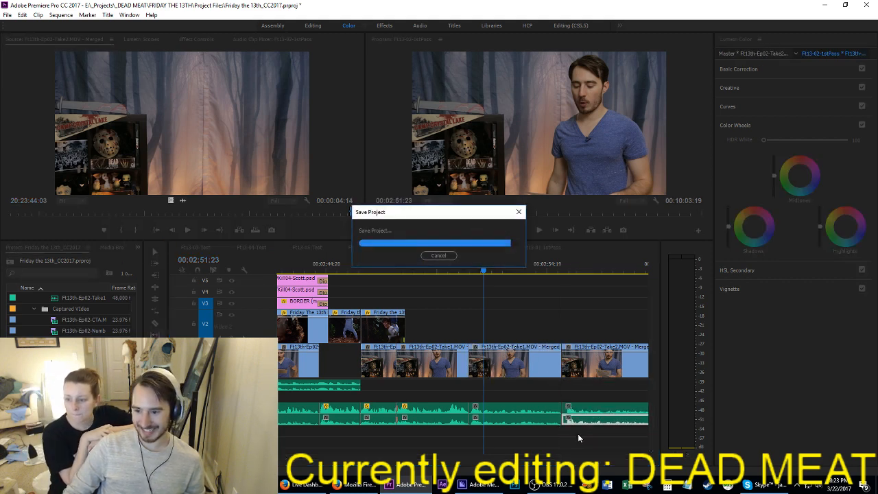
Step: Play the Take1 clip from 02:51:23 into the inserted Take2 clip up to 02:58:06 and save the project
key("space")
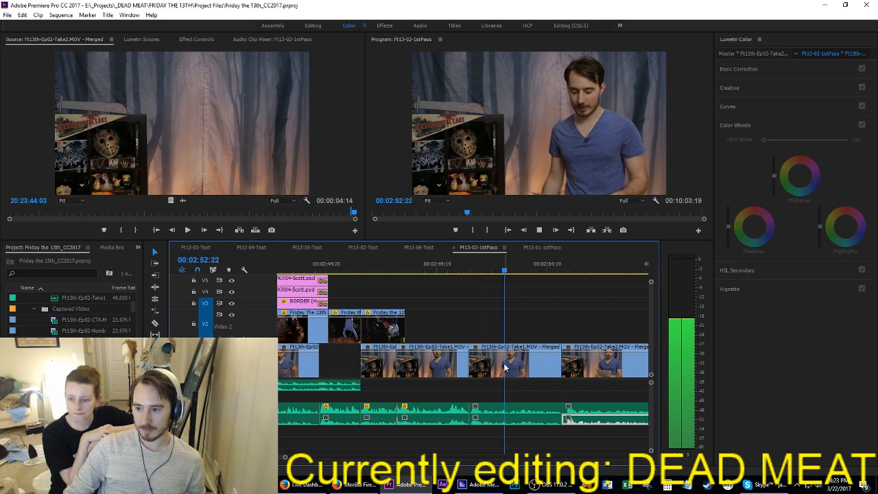
scroll(469, 350, "down", 2)
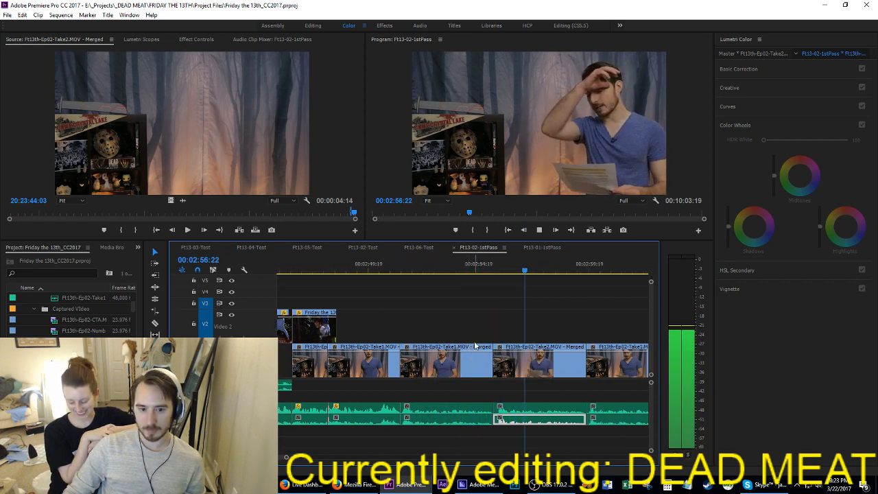
key("ctrl+s")
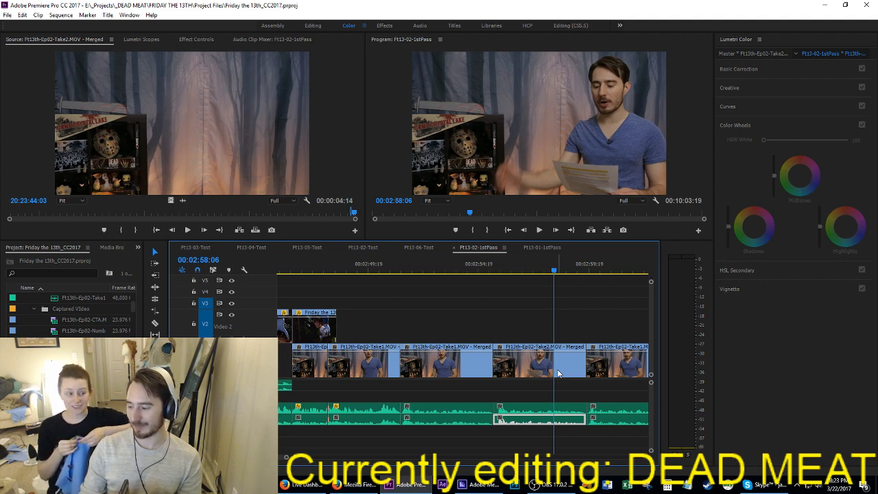
key("ctrl+s")
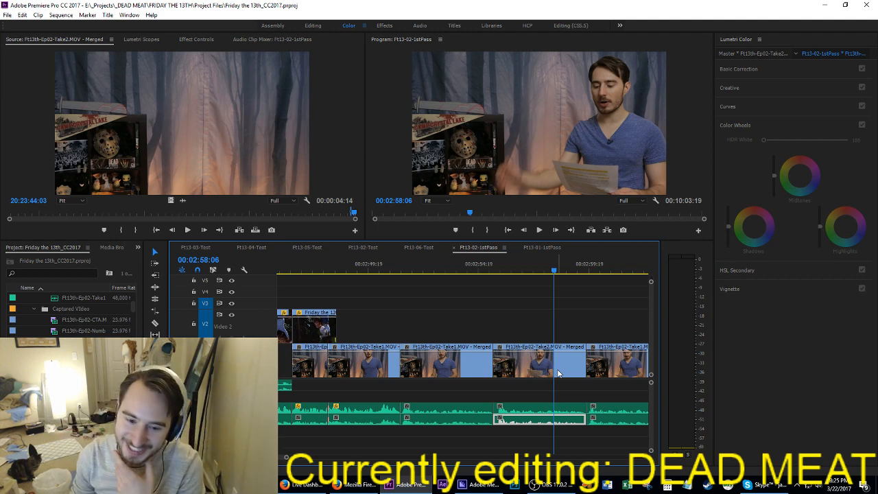
Step: Replay the transition from the Take1 clip at 02:51:07 into the inserted Take2 clip at 02:55:12
left_click(510, 320)
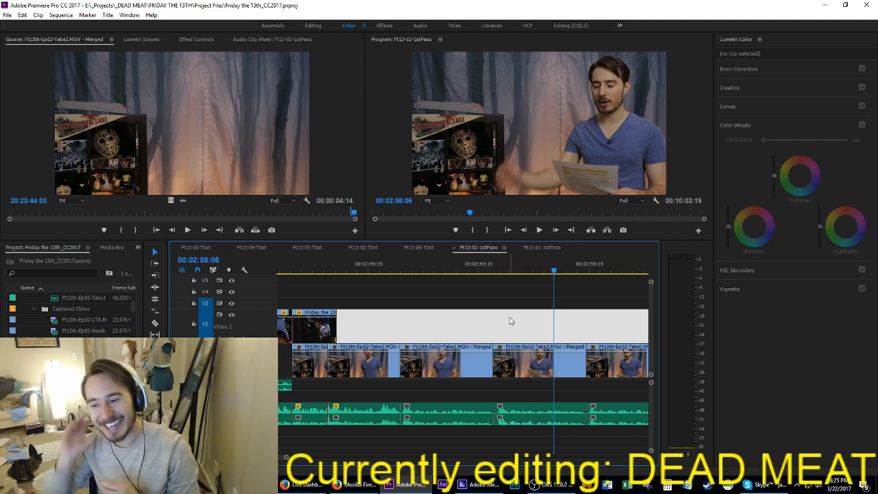
key("Up")
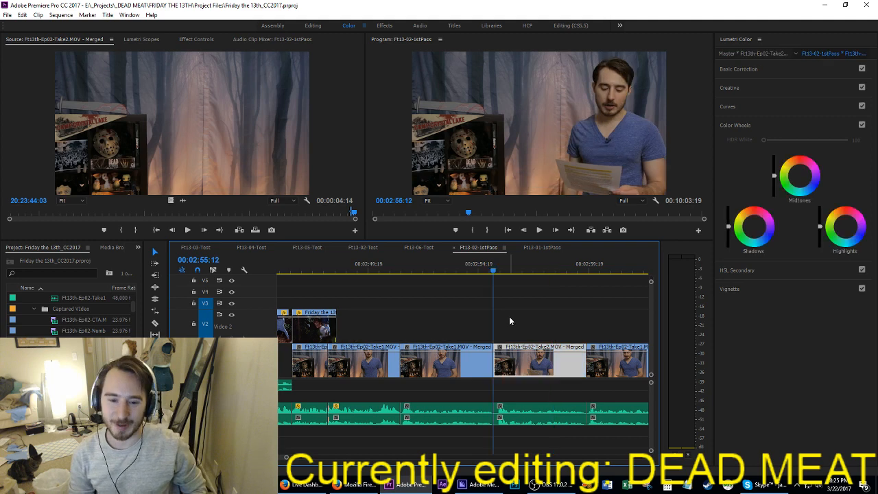
key("Up")
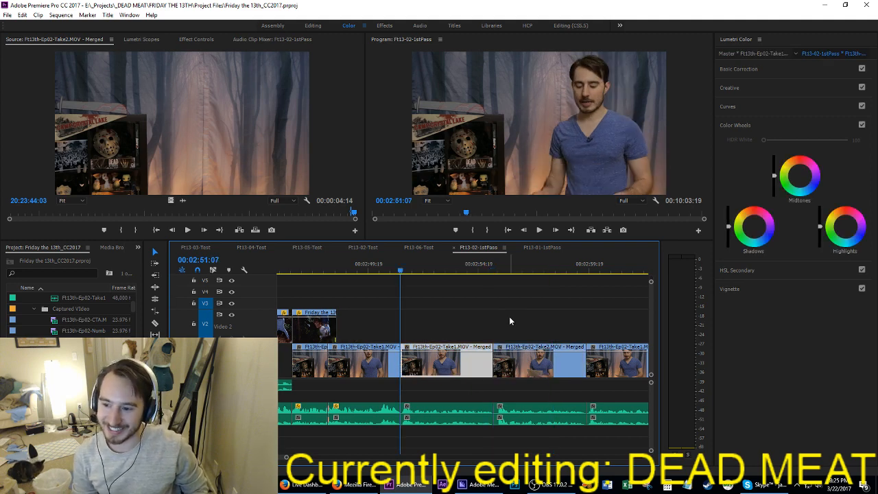
key("space")
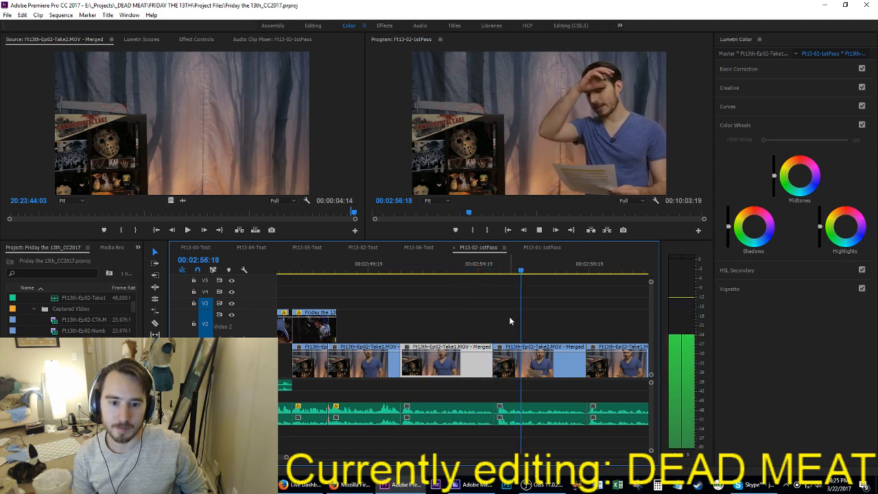
key("space")
mouse_move(521, 411)
left_mouse_down()
mouse_move(524, 396)
mouse_move(524, 430)
mouse_move(517, 412)
left_mouse_up()
key("Up")
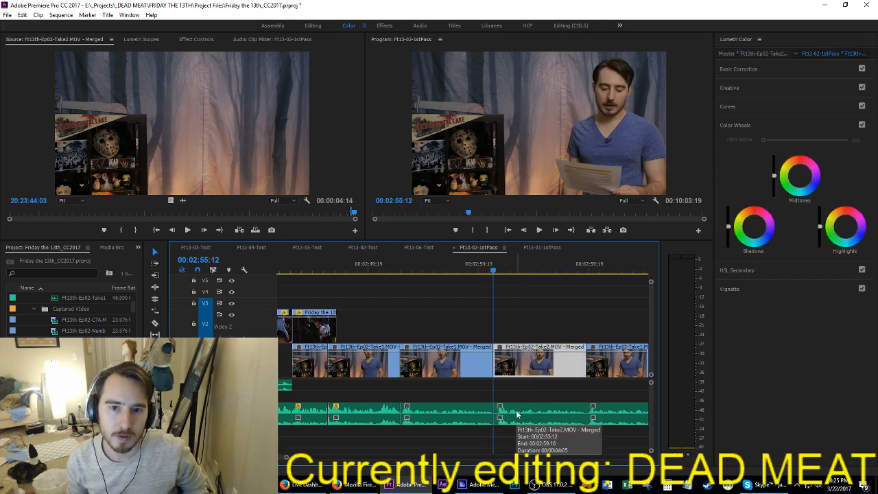
key("space")
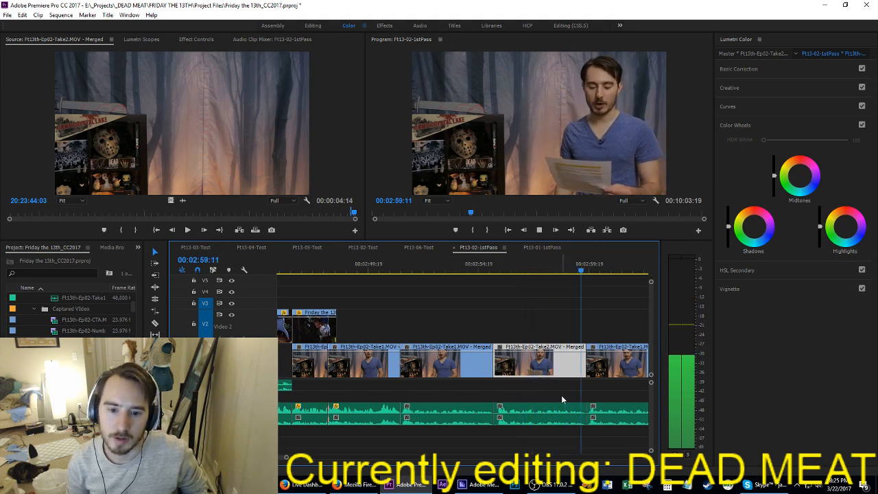
key("Up")
key("Up")
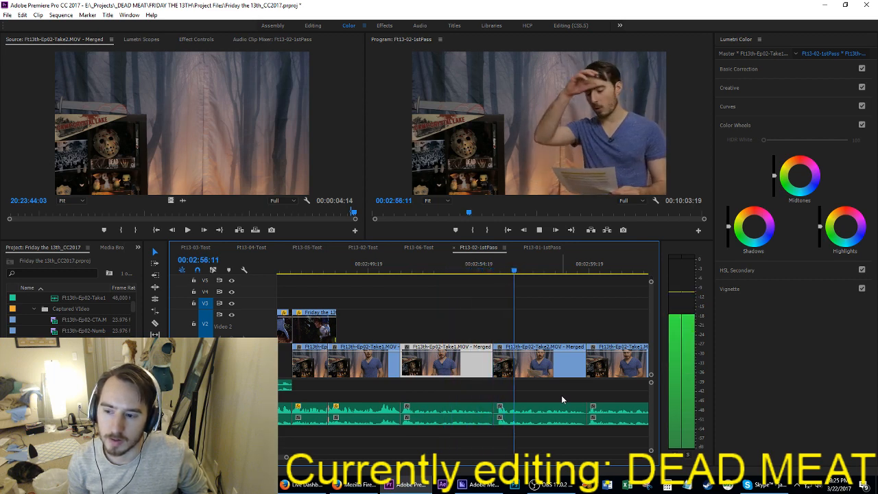
Step: Ripple delete the Take2 clip at 02:55:12 and play the following Take1 clip up to 03:02:01
key("Up")
key("space")
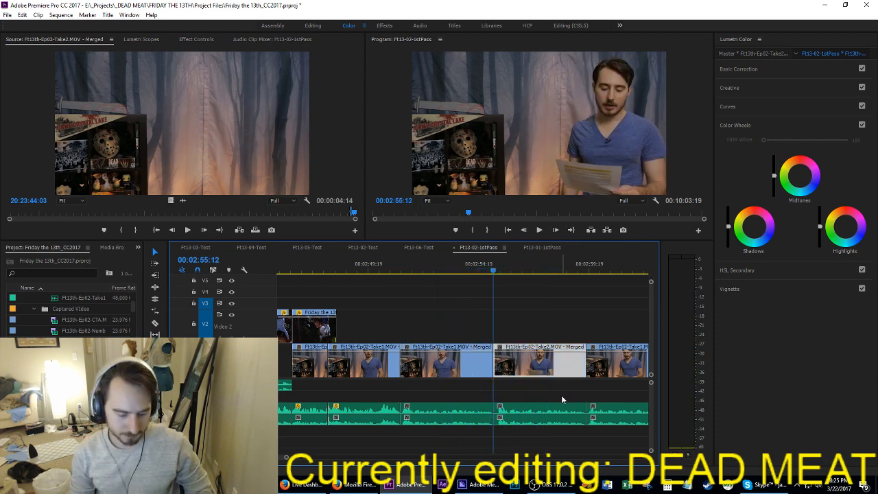
key("shift+Delete")
key("space")
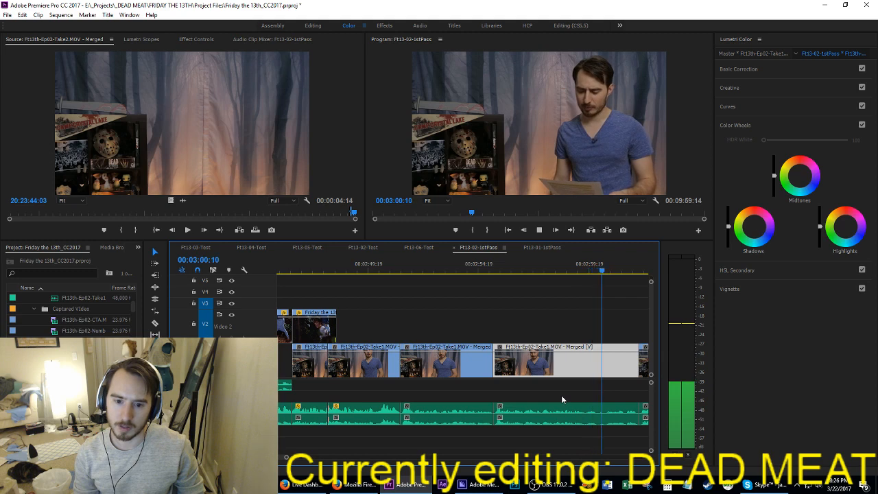
key("space")
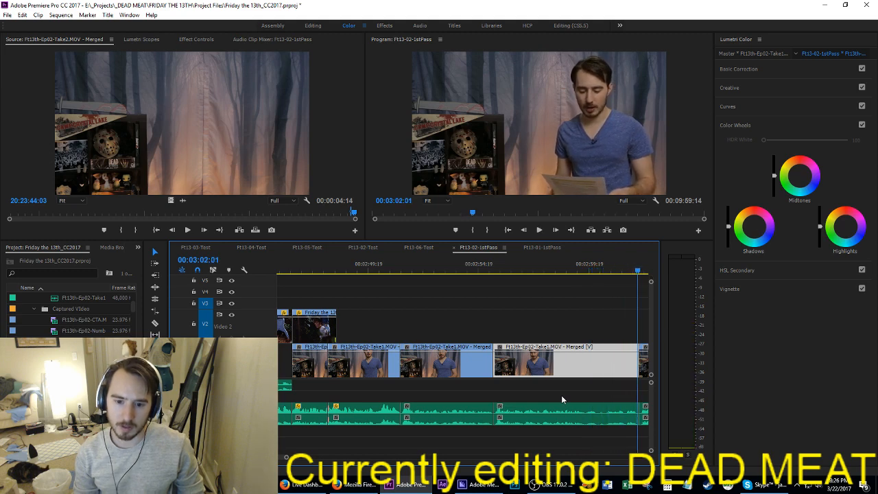
Step: Check the Take2 clips from 03:10:19 to 03:30:09 to locate the narration segment to relocate
key("Down")
key("Down")
key("Down")
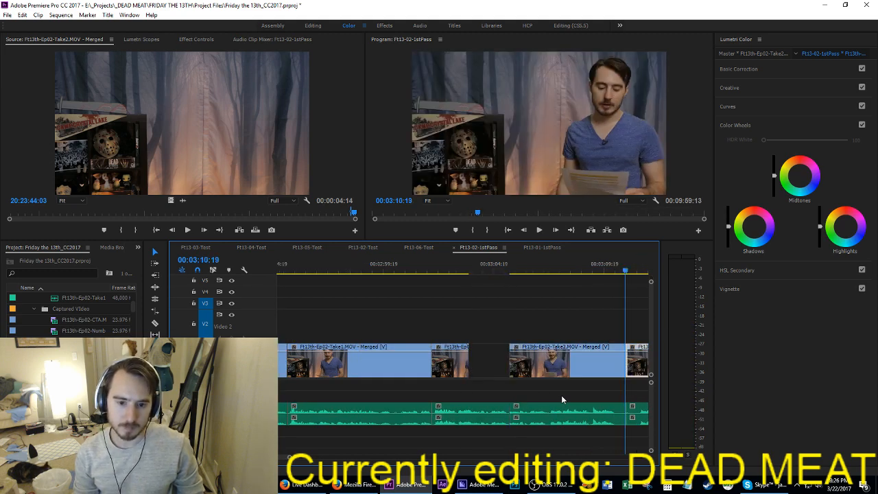
key("space")
key("Down")
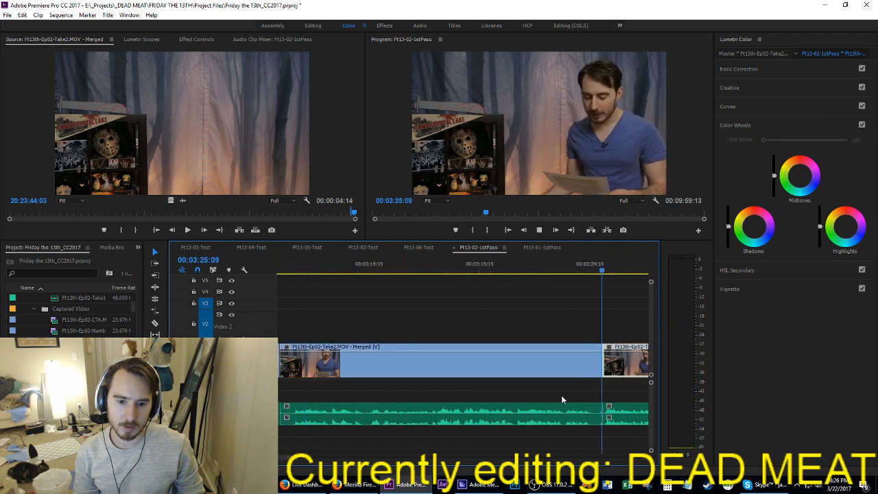
key("Down")
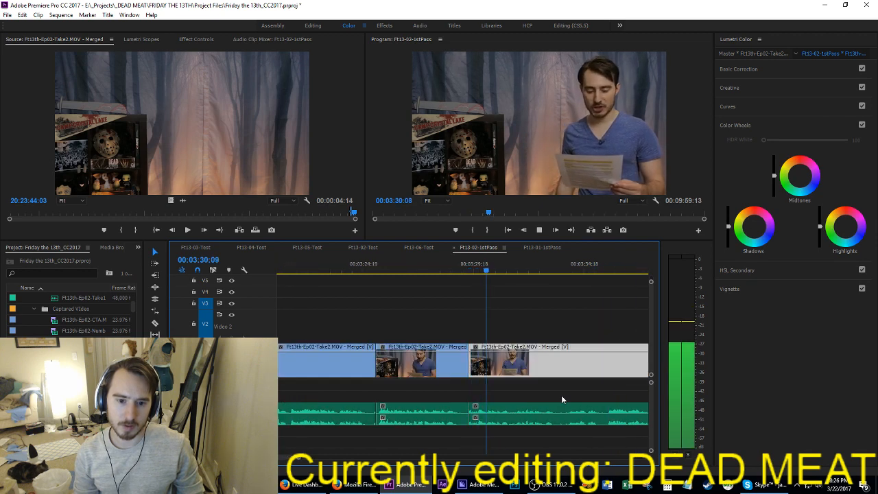
key("Up")
key("space")
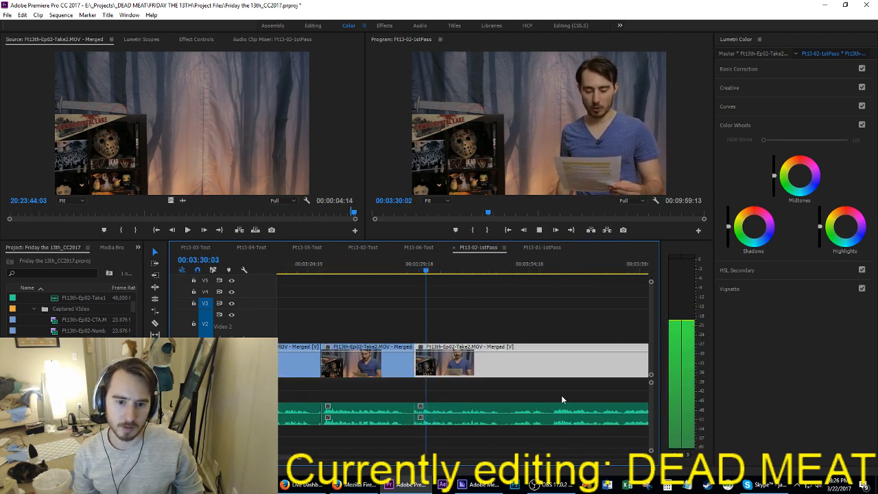
Step: Split the Take2 clip that starts near 03:29:14 at 03:35:13 and cut out its first part with its audio, leaving the gap
scroll(561, 393, "down", 2)
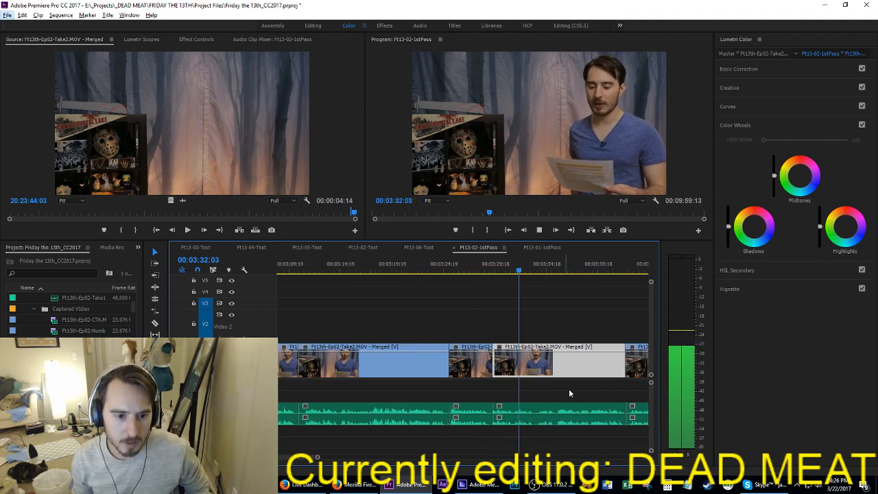
scroll(569, 390, "down", 2)
left_click(569, 390)
scroll(569, 389, "down", 1)
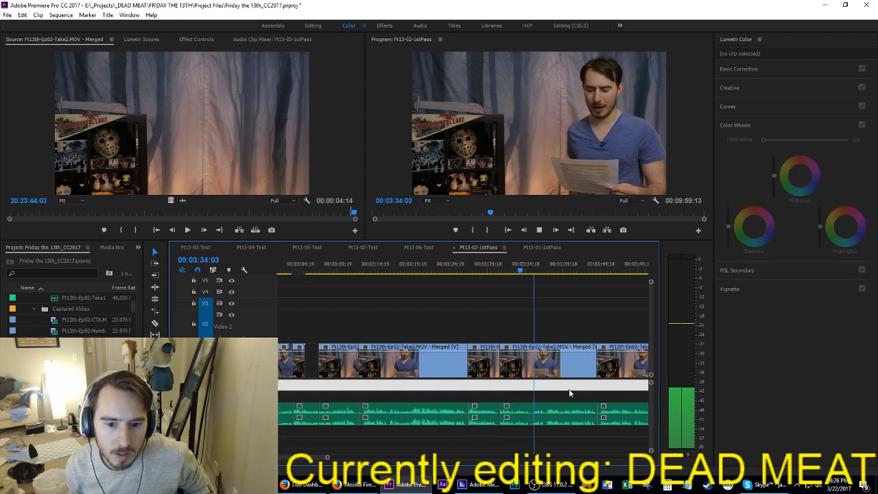
scroll(569, 392, "down", 1)
key("space")
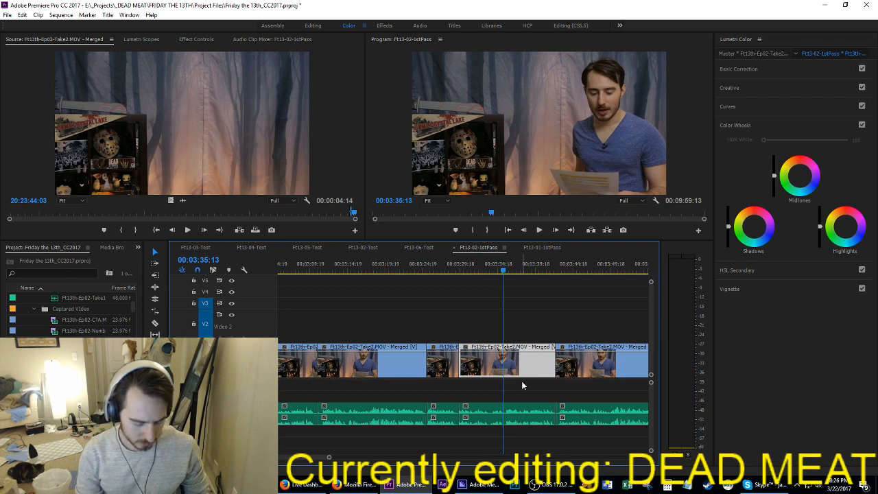
key("ctrl+k")
left_click(488, 407)
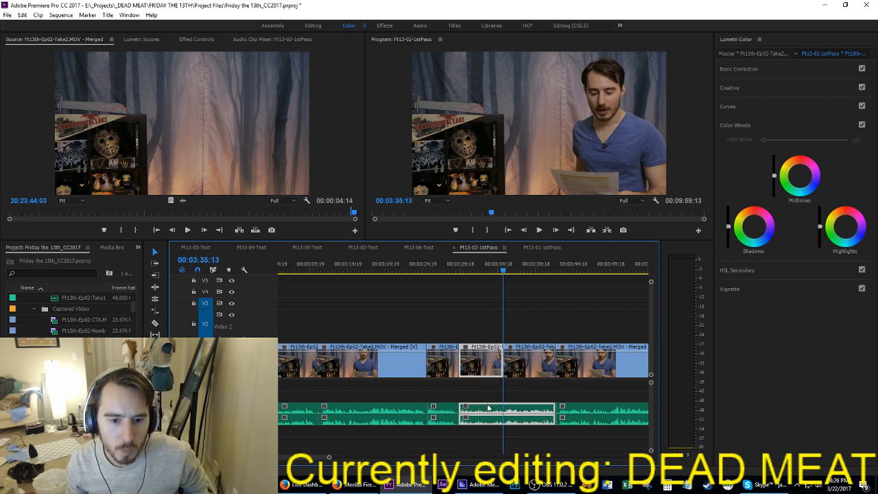
left_click(511, 399)
key("c")
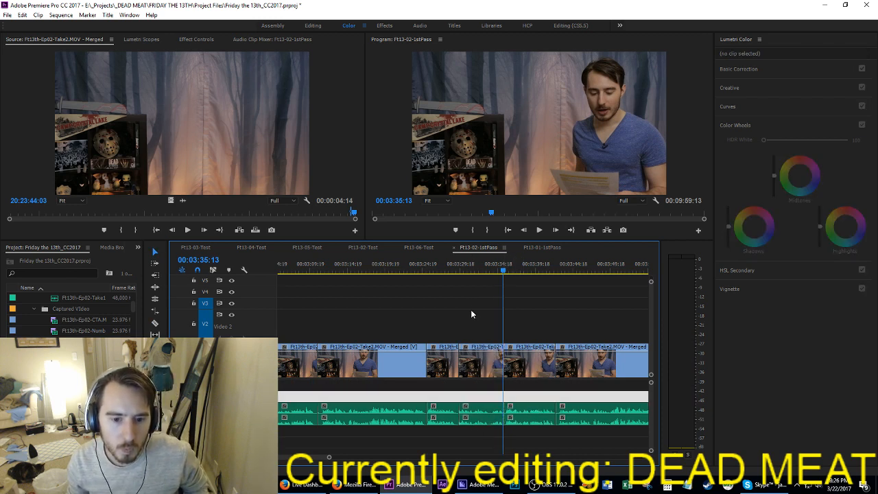
left_click_drag(471, 316, 482, 436)
key("Delete")
Step: Play the Take1 narration leading up to 03:02:01 and insert the cut Take2 segment there, between the two Take1 clips
key("Up")
key("Up")
key("Up")
key("Up")
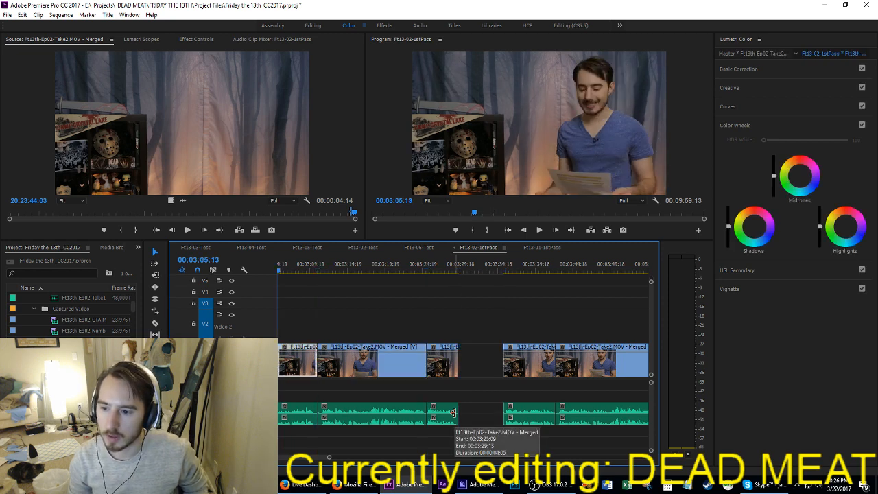
key("Up")
key("Down")
key("Down")
key("Up")
key("Up")
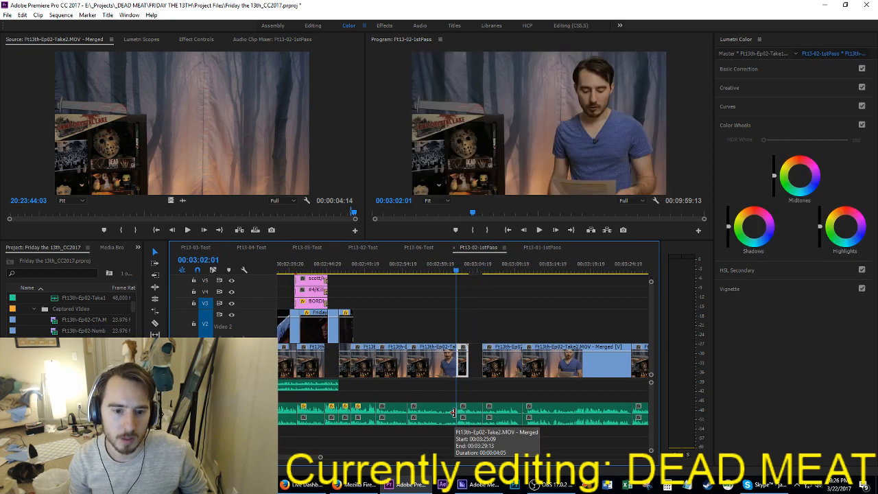
key("space")
key("Up")
Step: Align the inserted Take2 segment's audio with the two narration audio tracks and save the project
key("Up")
key("space")
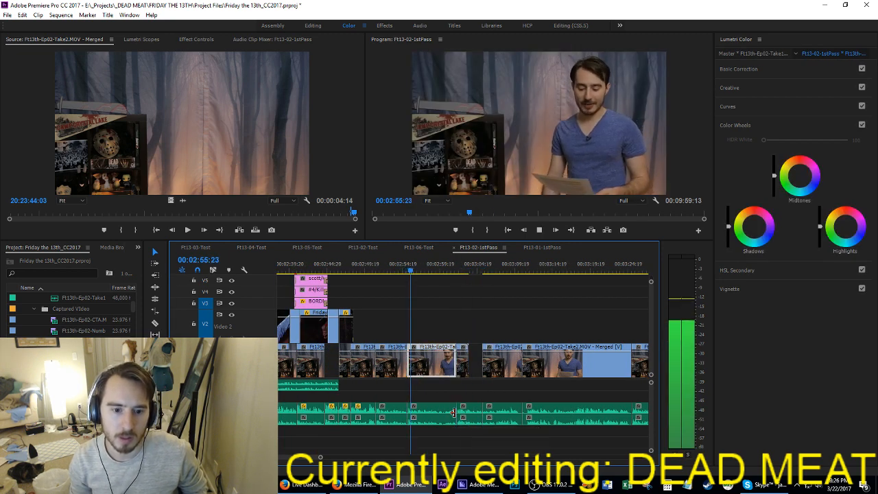
key("Down")
key("ctrl+shift+v")
key("Up")
key("Up")
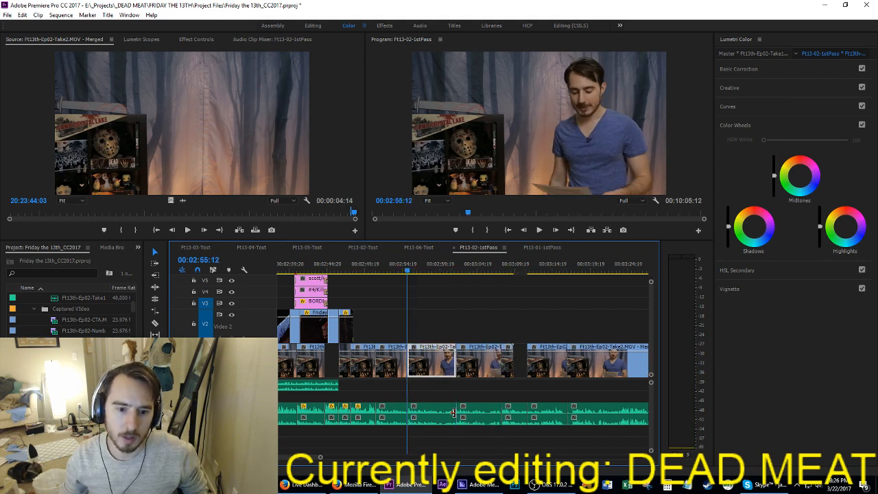
left_click(482, 416)
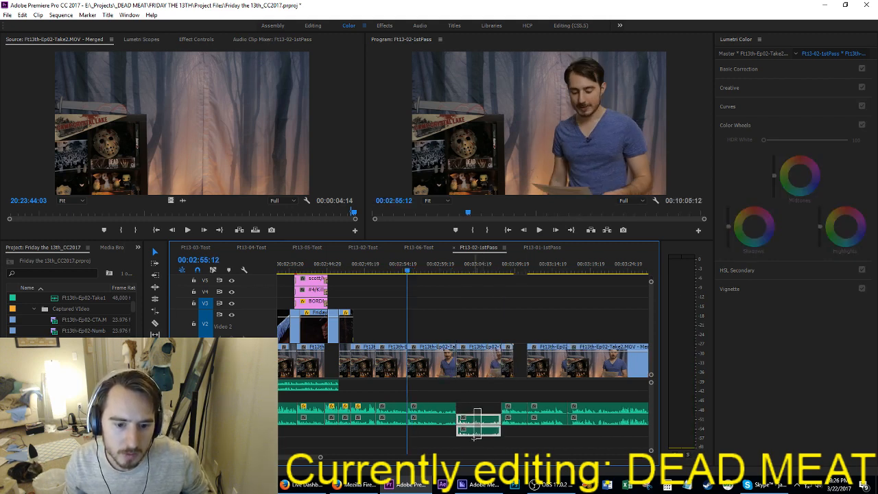
key("ctrl+s")
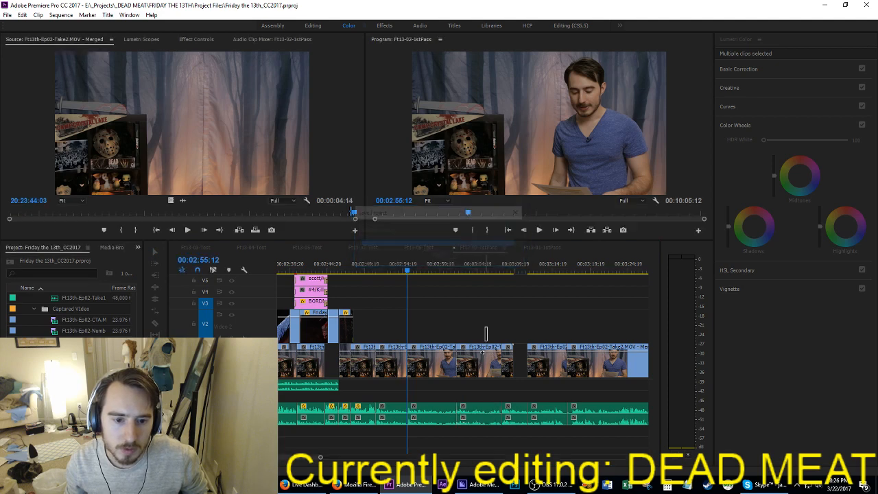
Step: Ripple-extend the end of the inserted Take2 segment by about one second and play it together with the preceding Take1 clip
left_click(473, 408)
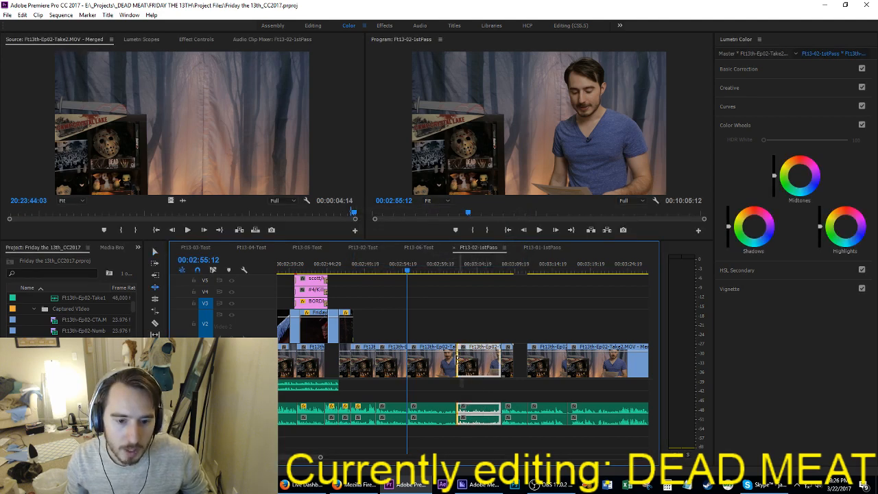
left_click_drag(511, 360, 520, 363)
key("space")
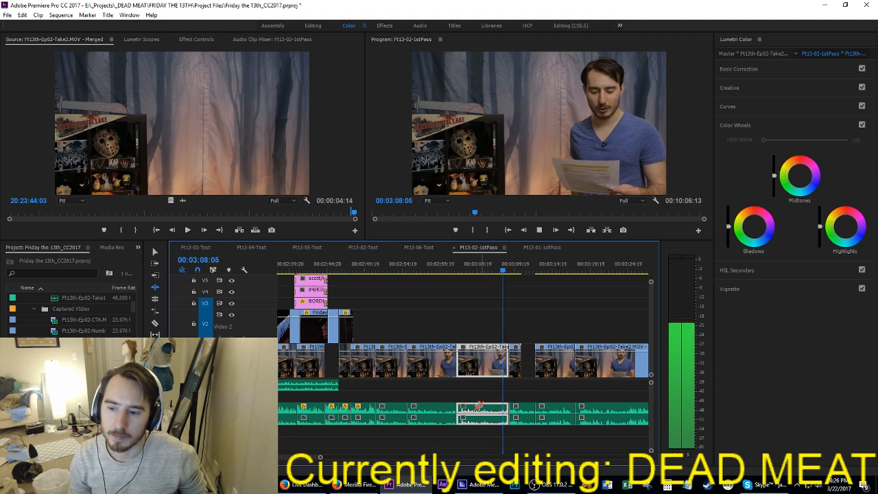
key("space")
key("Up")
key("Up")
key("space")
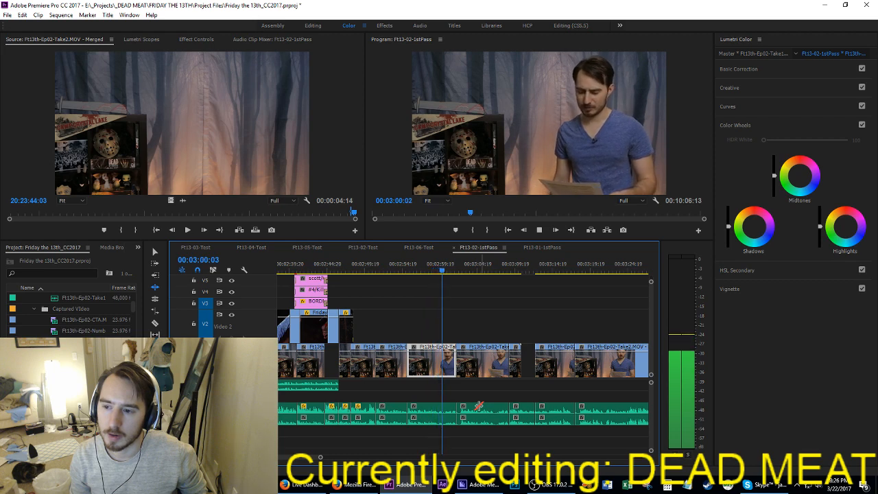
key("space")
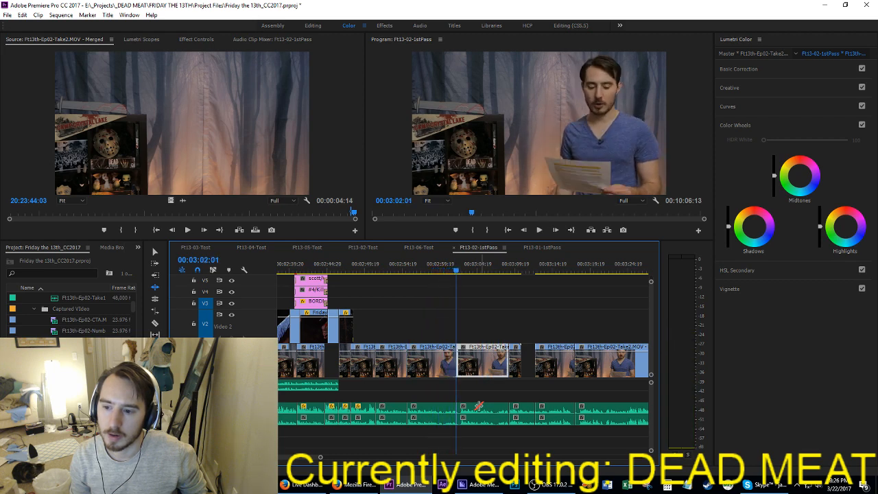
Step: Mark the range from 03:02:00 to the end of the inserted Take2 segment and extract it from the sequence
key("Left")
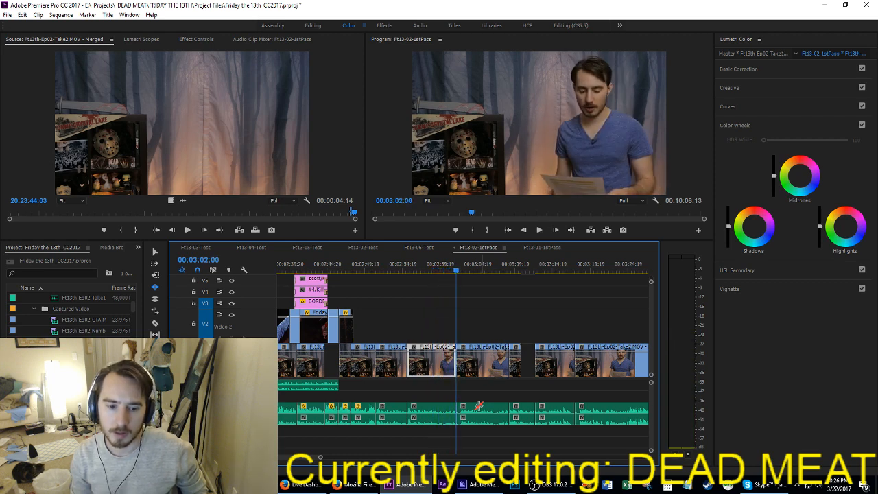
key("i")
key("Down")
key("Left")
key("o")
key("apostrophe")
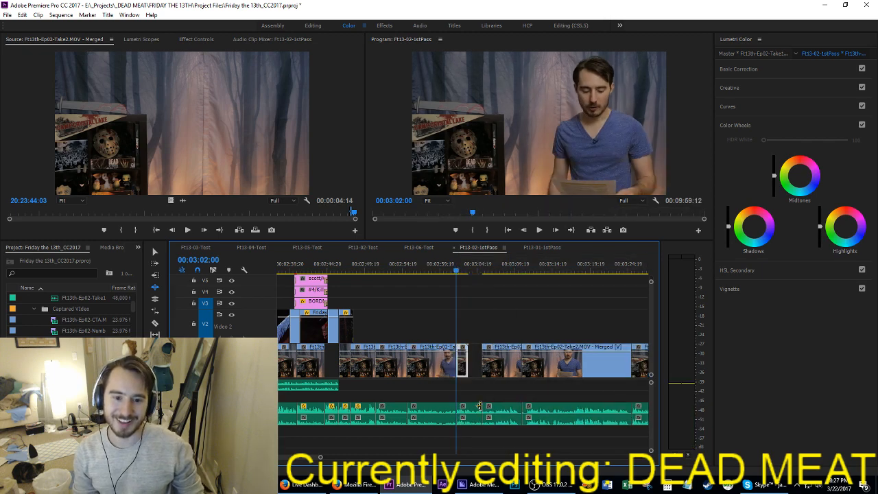
Step: Save the project and play the sequence from 03:02:00 through the gap after the short Take1 clip
key("ctrl+s")
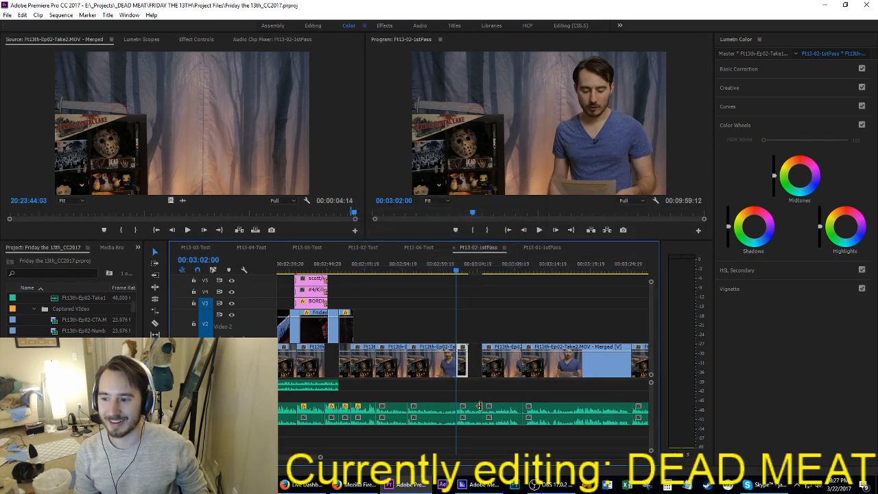
key("ctrl+s")
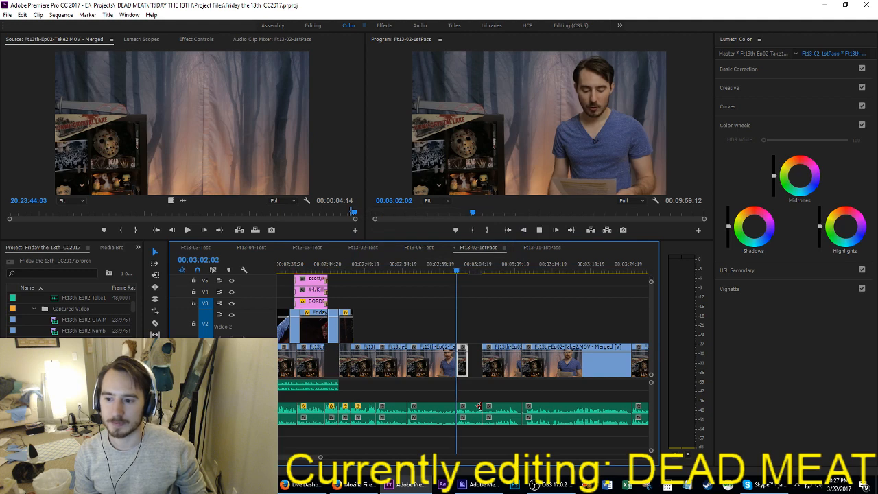
key("space")
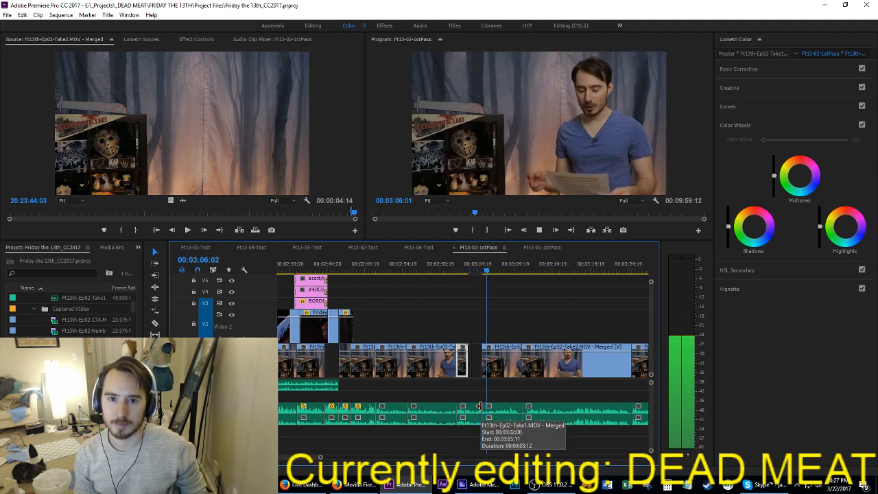
Step: Mark the empty gap from 03:03:16 to the start of the following Take2 clip and extract it from the sequence
key("Up")
key("Up")
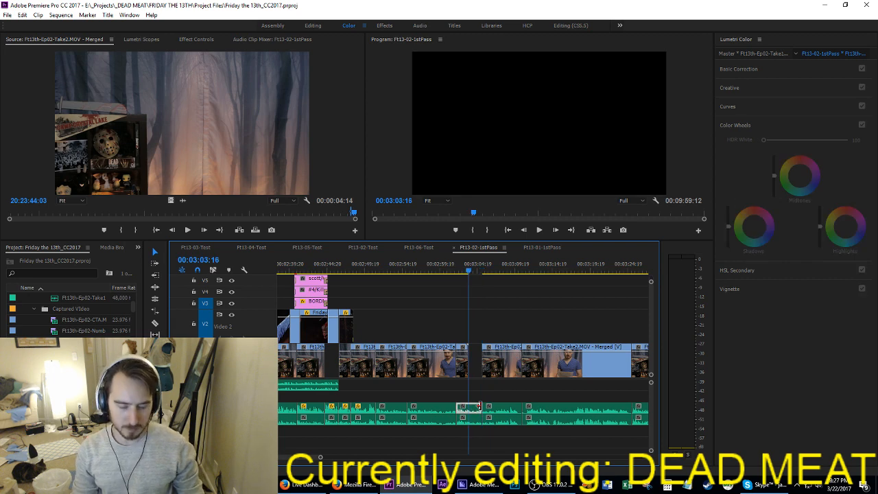
key("Up")
key("Down")
key("i")
key("Down")
key("Left")
key("o")
key("apostrophe")
key("Up")
Step: Play through the closed join between the short Take1 clip and the following Take2 clip to check its narration and timing
key("space")
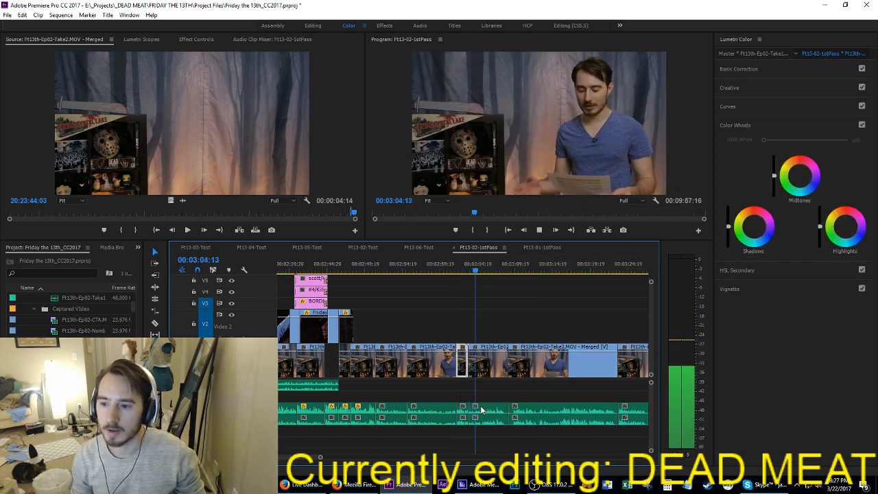
key("space")
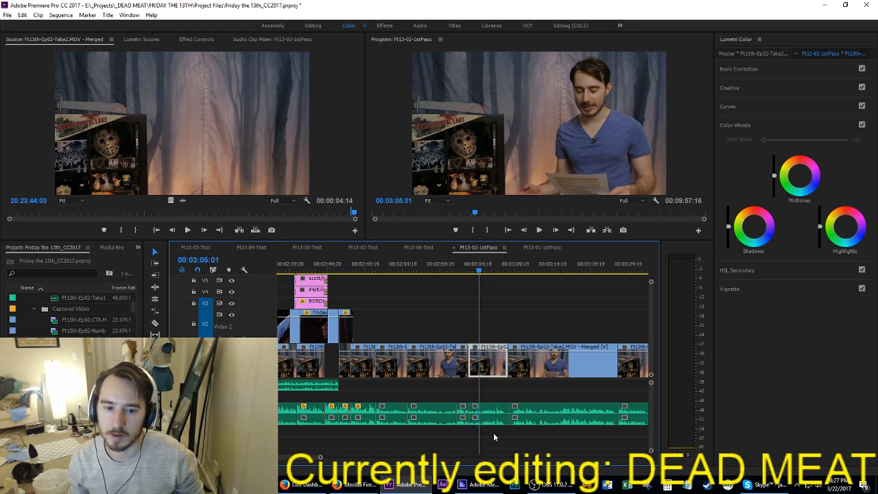
left_click(491, 420)
mouse_move(492, 411)
left_mouse_down()
mouse_move(492, 423)
mouse_move(491, 412)
left_mouse_up()
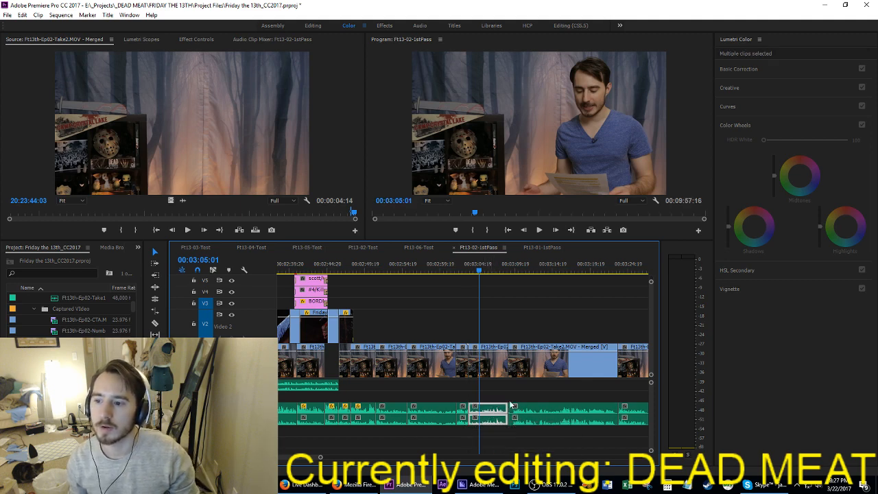
left_click(537, 393)
key("Up")
key("Up")
key("space")
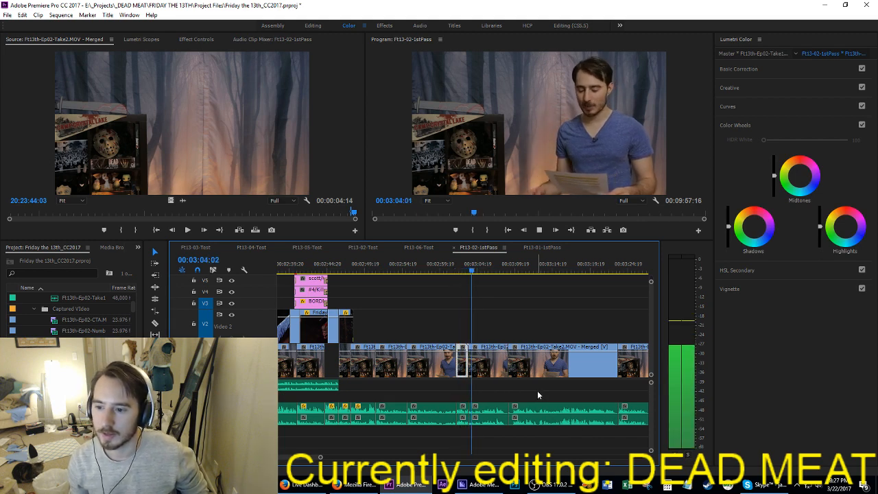
scroll(478, 406, "up", 5)
scroll(485, 402, "up", 3)
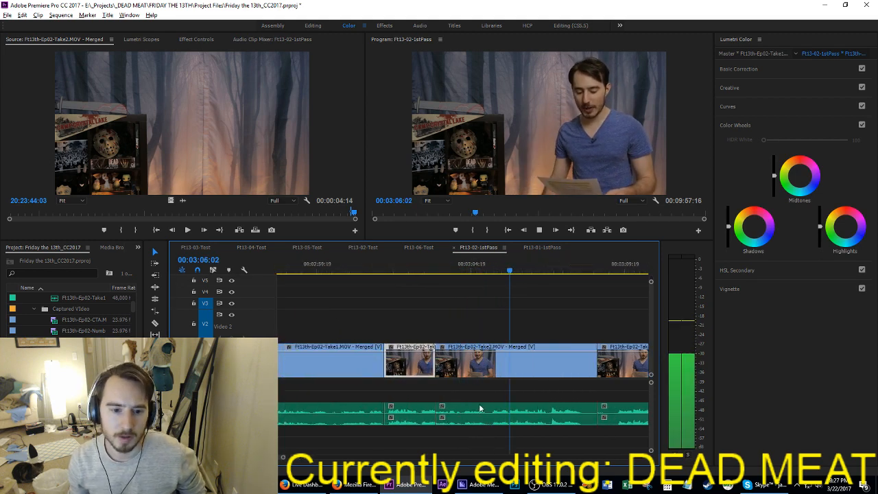
key("space")
Step: Try to ripple-trim the cut between the short Take1 clip and the following Take2 clip
left_click(408, 419)
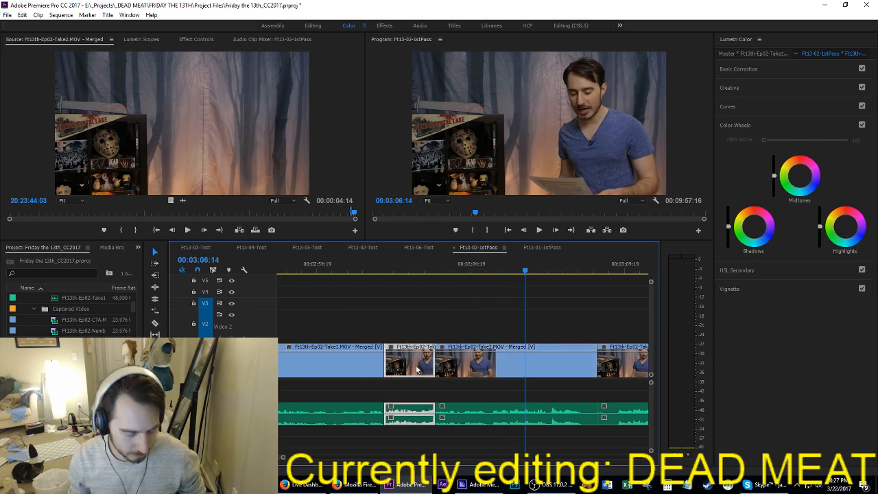
key("/")
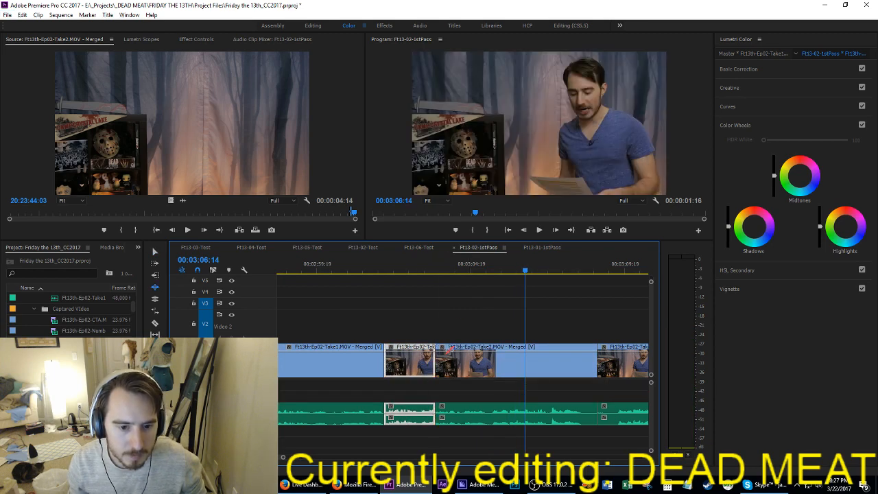
key("b")
left_click(438, 373)
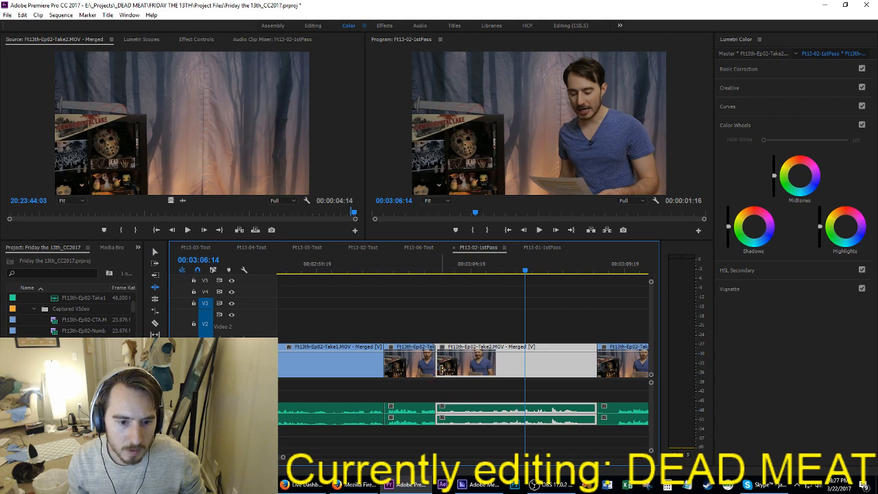
left_click_drag(441, 369, 411, 369)
key("v")
Step: Play the end of the short Take1 clip into the Take2 clip, starting from about 03:03:01
left_click(418, 288)
left_click(416, 271)
key("space")
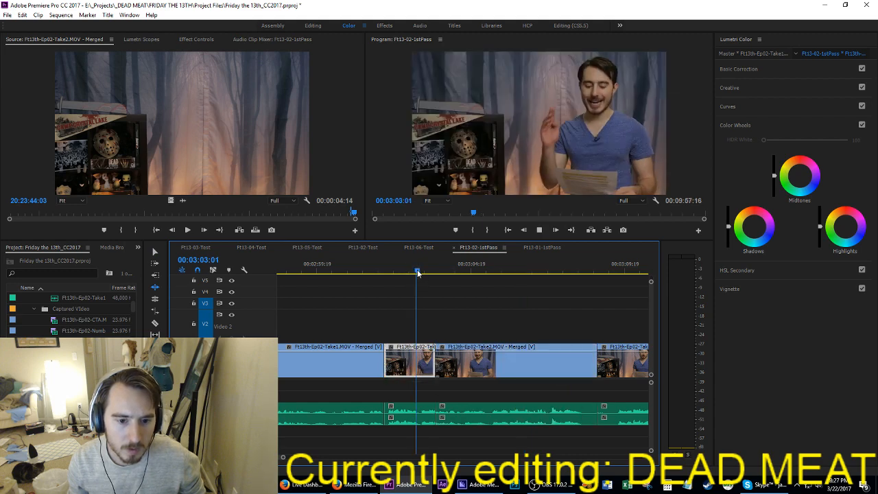
key("space")
Step: Apply the default audio transition on both narration tracks at the Take1-to-Take2 cut, play it, and save the project
left_click(441, 367)
left_click_drag(444, 441, 432, 409)
key("shift+d")
key("Up")
key("space")
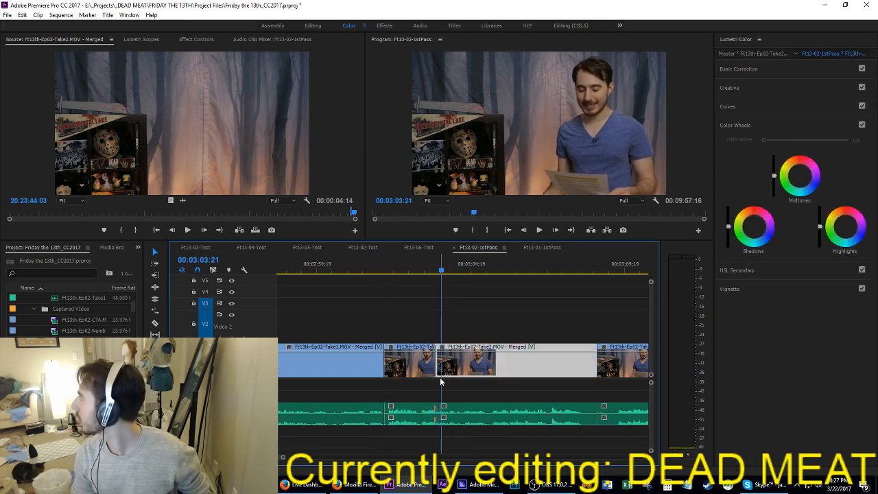
left_click(440, 375)
key("ctrl+s")
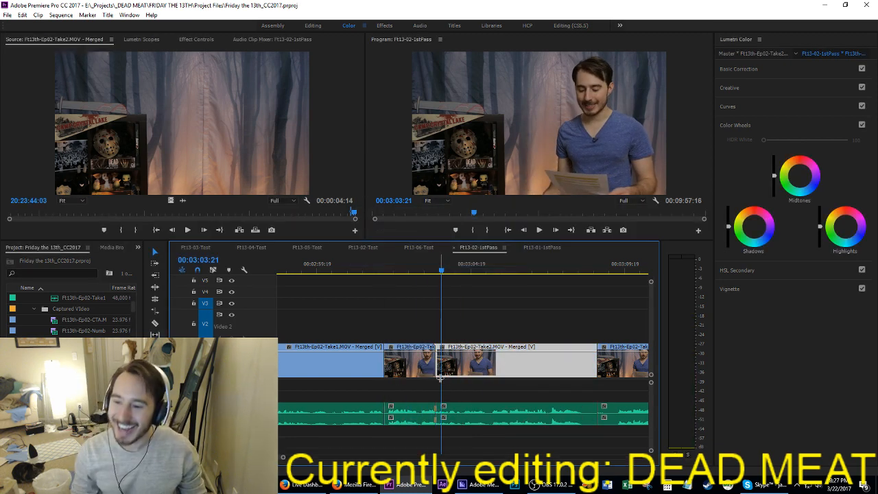
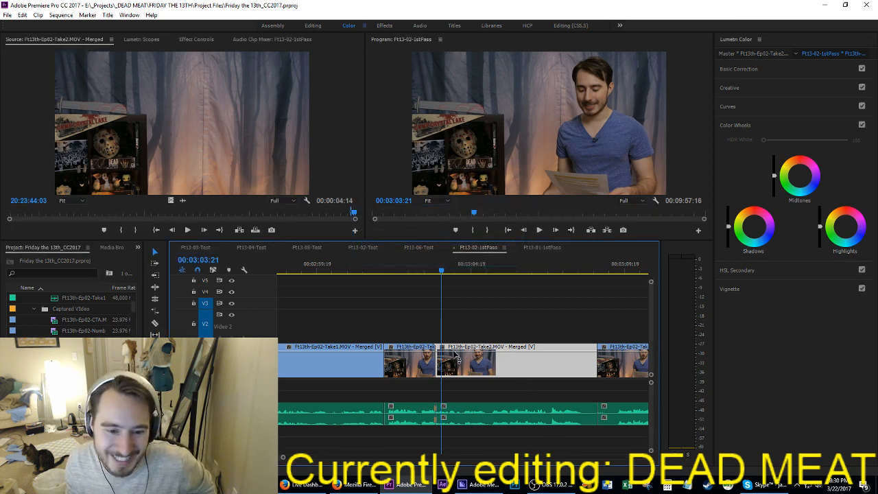
Step: Save the project and play from the start of the short Take1 clip at 03:02:00 into the following Take2 clip
left_click(399, 330)
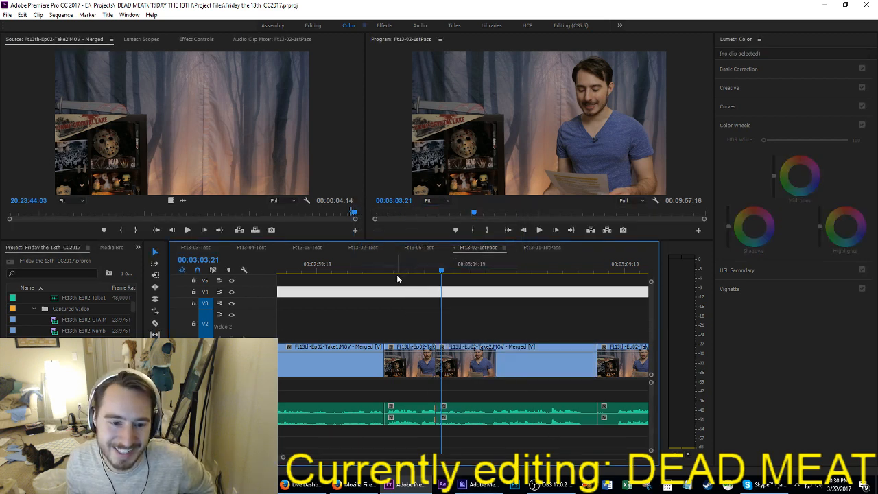
left_click_drag(401, 263, 421, 264)
key("ctrl+s")
key("Up")
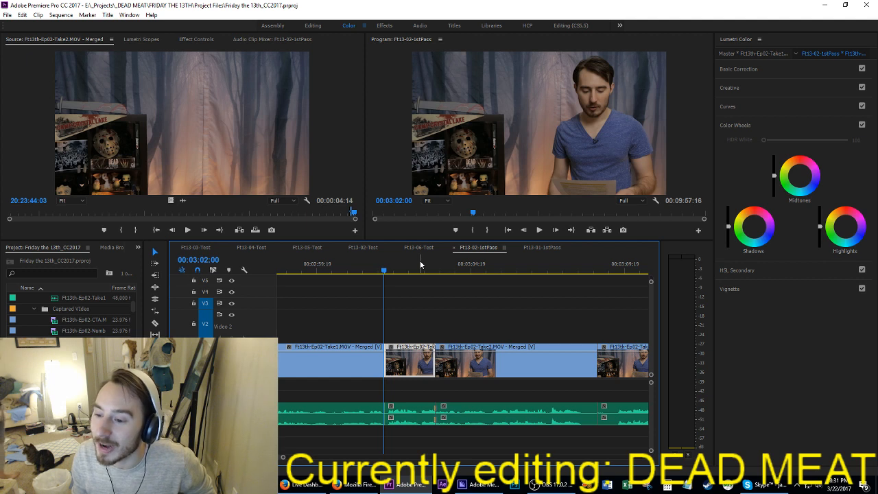
key("space")
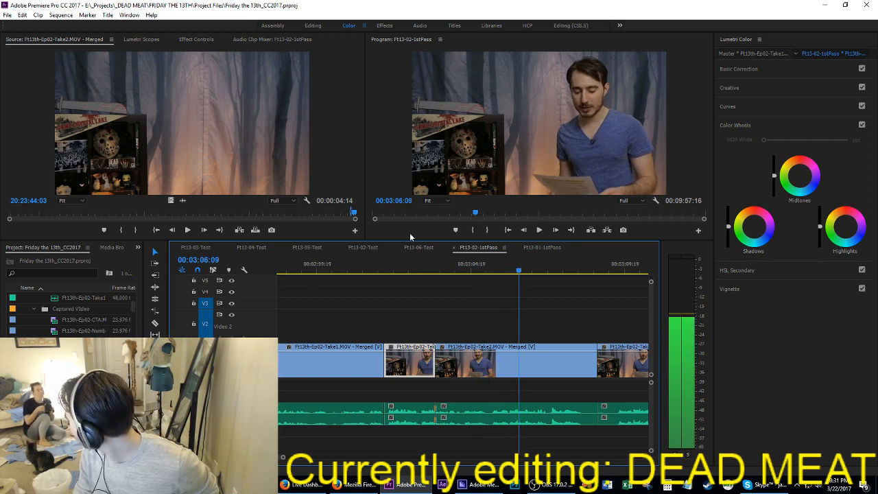
key("ctrl+s")
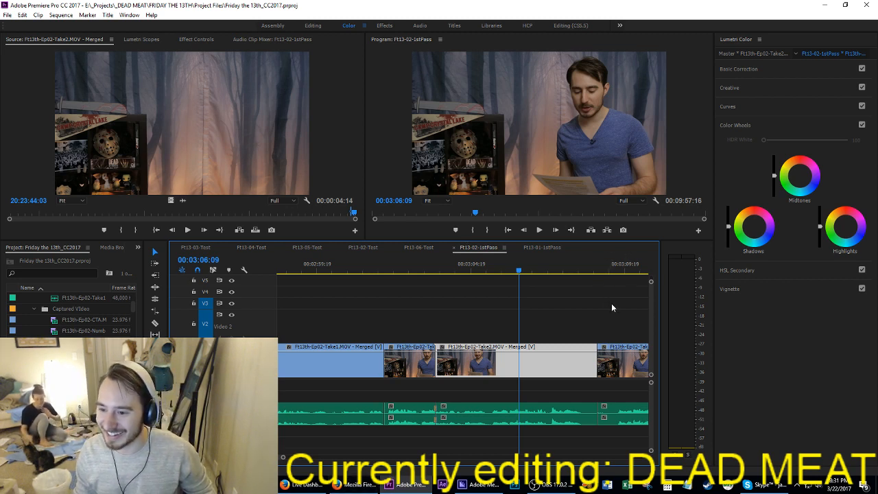
Step: Play the rest of the Take2 clip, then replay it from its start at 03:03:16 into the next Take2 clip
left_click(576, 325)
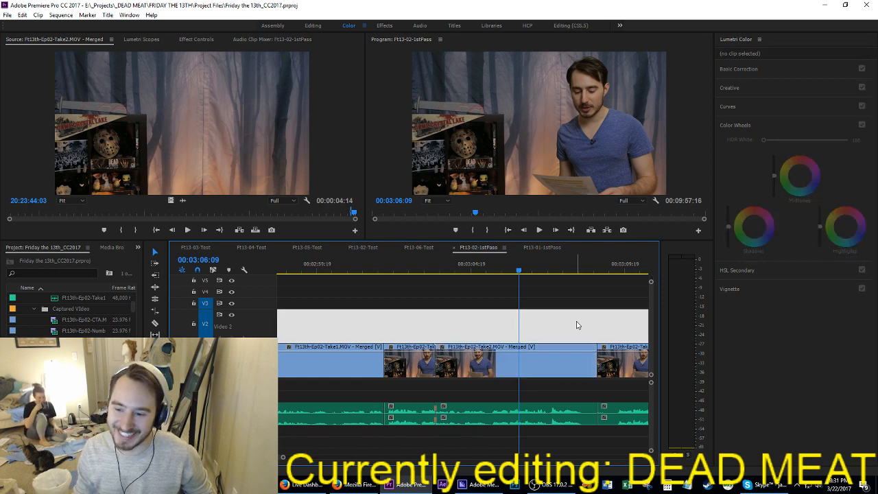
key("space")
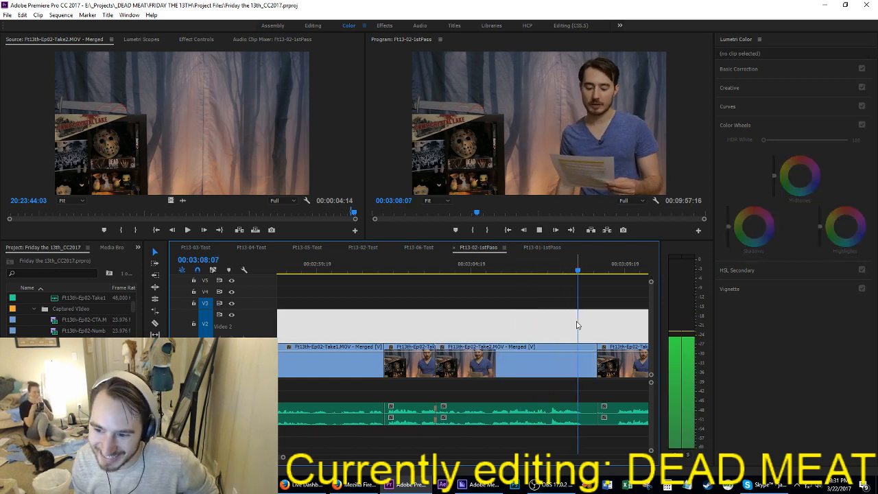
key("space")
key("Up")
key("Up")
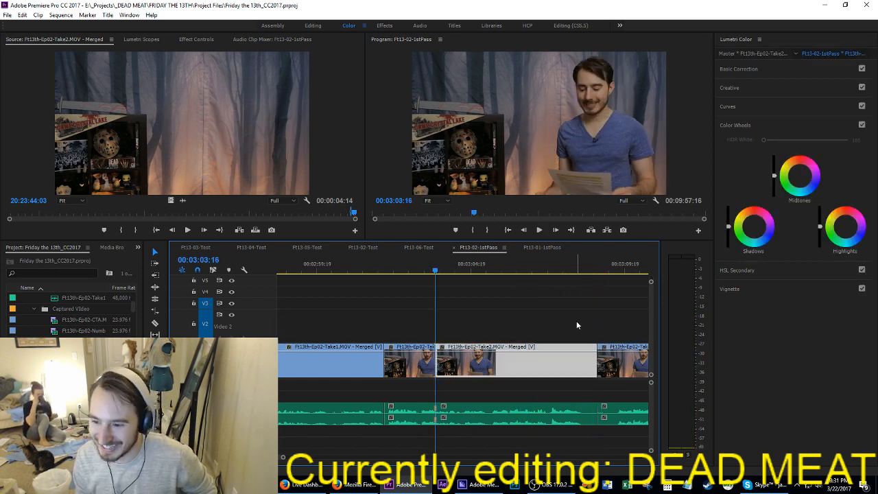
key("space")
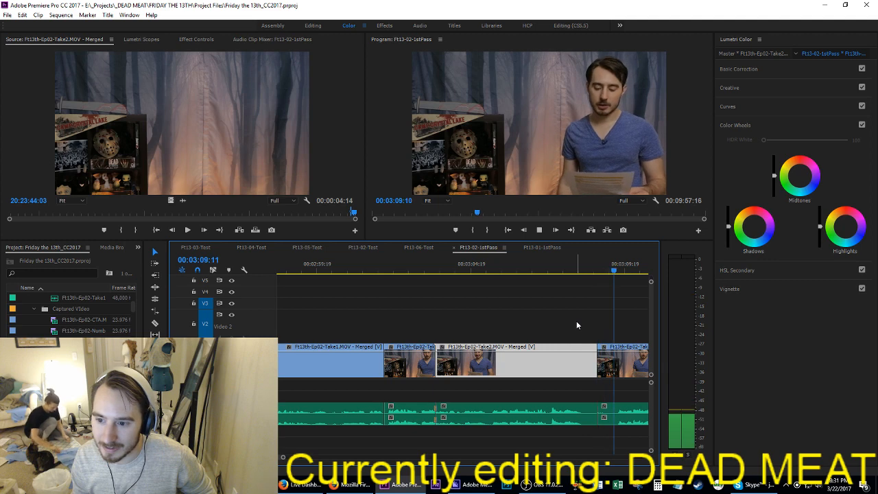
key("space")
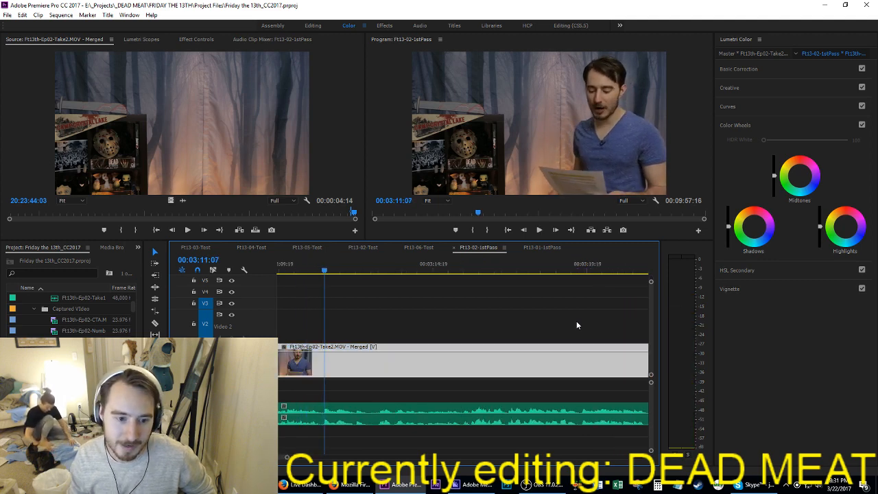
Step: Move the lower narration track's clips down one audio track, from the second Take2 clip through the end of the narration
scroll(514, 378, "down", 8, "alt")
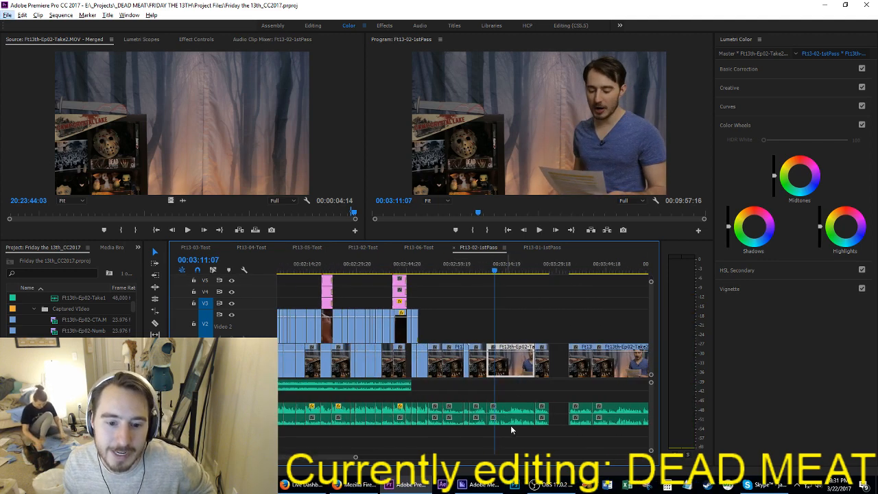
scroll(510, 425, "down", 5)
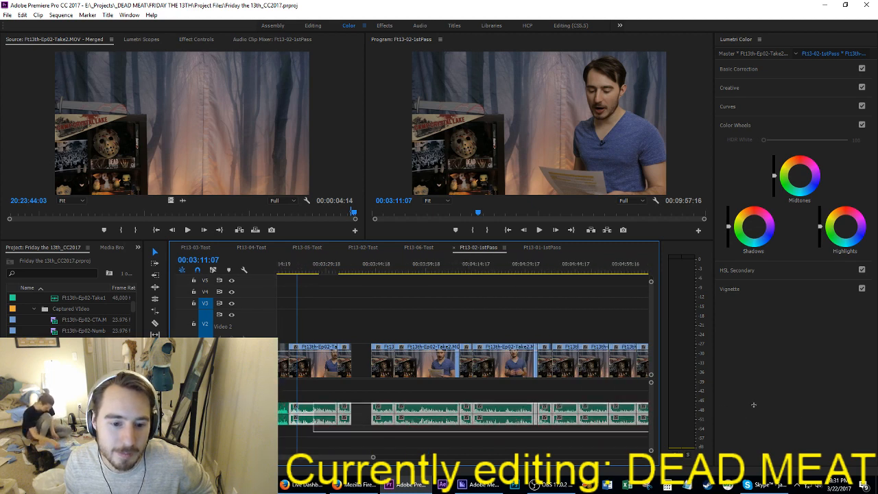
left_click_drag(753, 404, 563, 419)
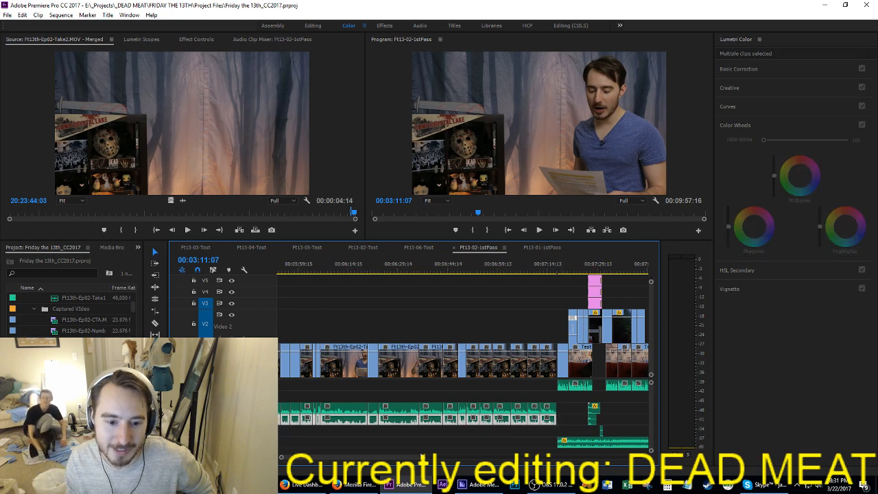
left_click_drag(425, 457, 387, 447)
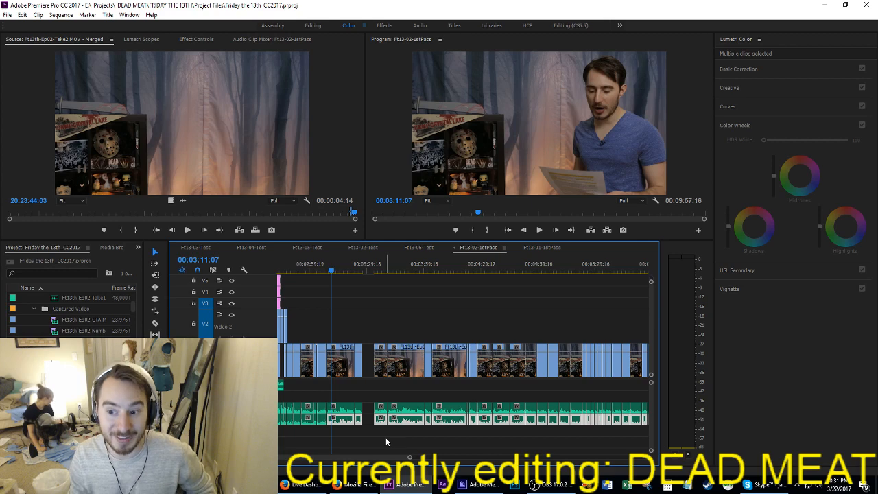
left_click_drag(336, 418, 336, 430)
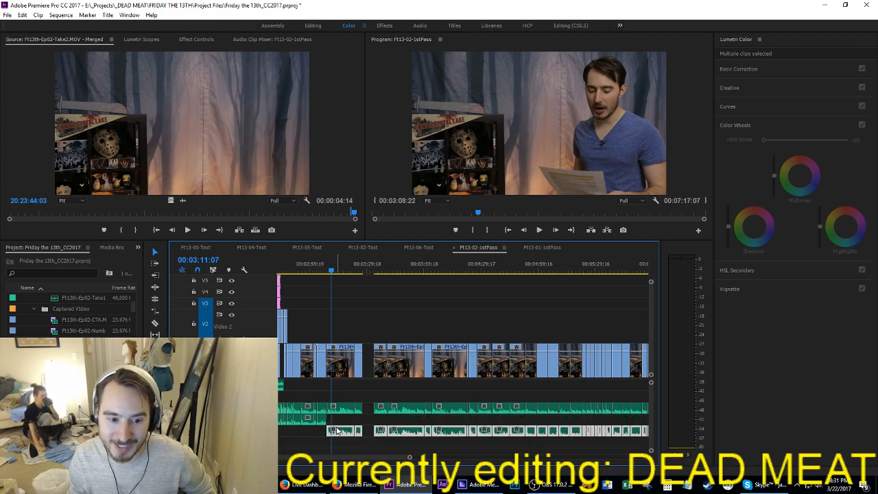
Step: Move the upper narration track's clips over the same range down one track, into the vacated track
left_click_drag(341, 391, 610, 413)
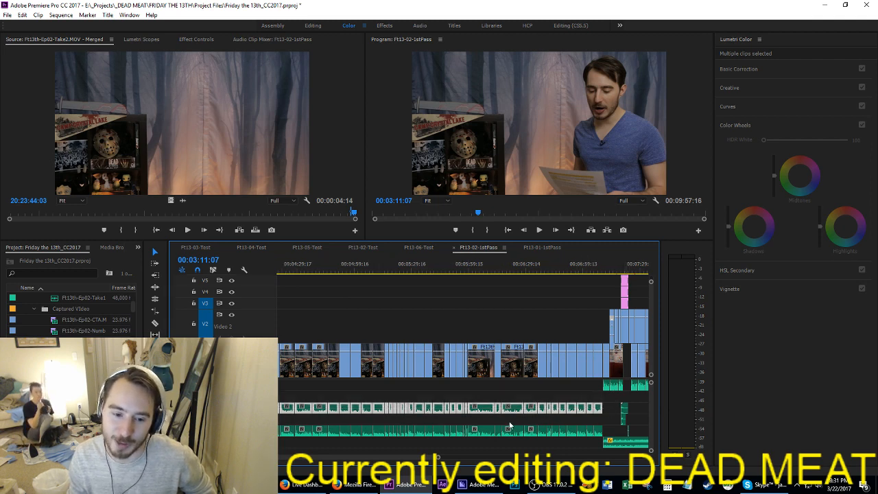
scroll(509, 426, "up", 10)
left_click_drag(443, 414, 438, 418)
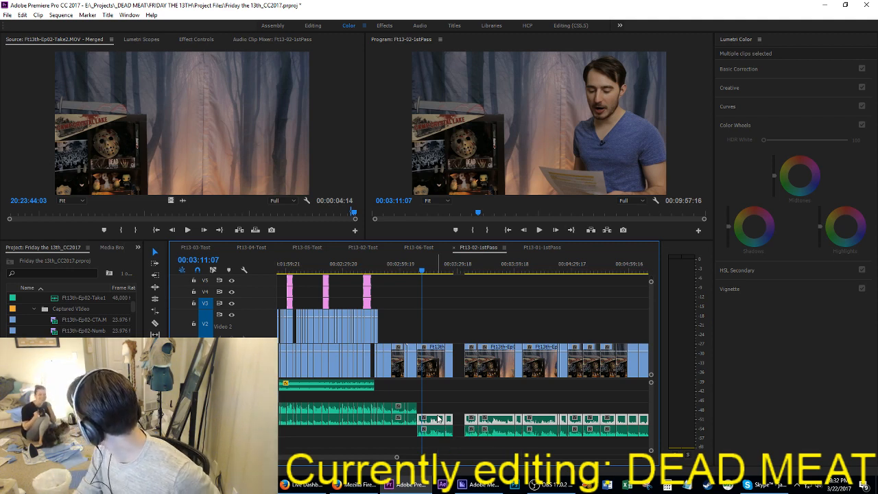
Step: Move the lowest row of narration clips up to the emptied upper narration track and save the project
scroll(551, 410, "down", 2)
scroll(551, 410, "down", 6)
scroll(538, 415, "down", 4)
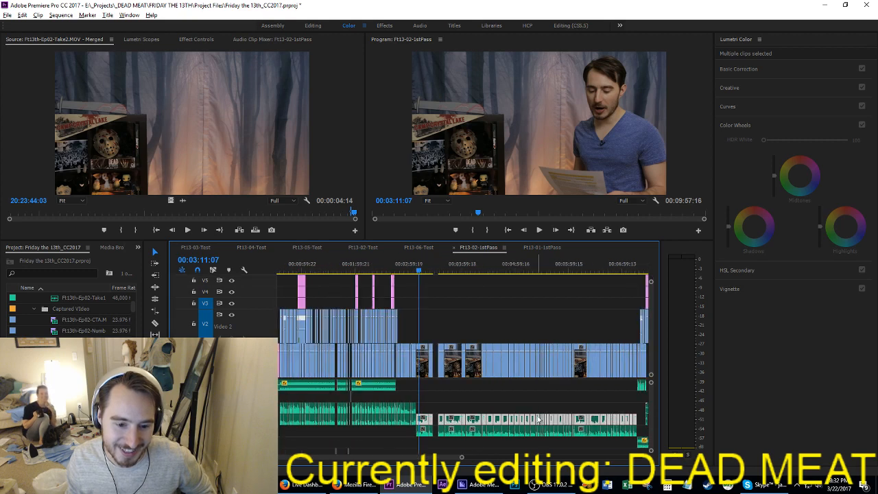
left_click_drag(401, 429, 584, 413)
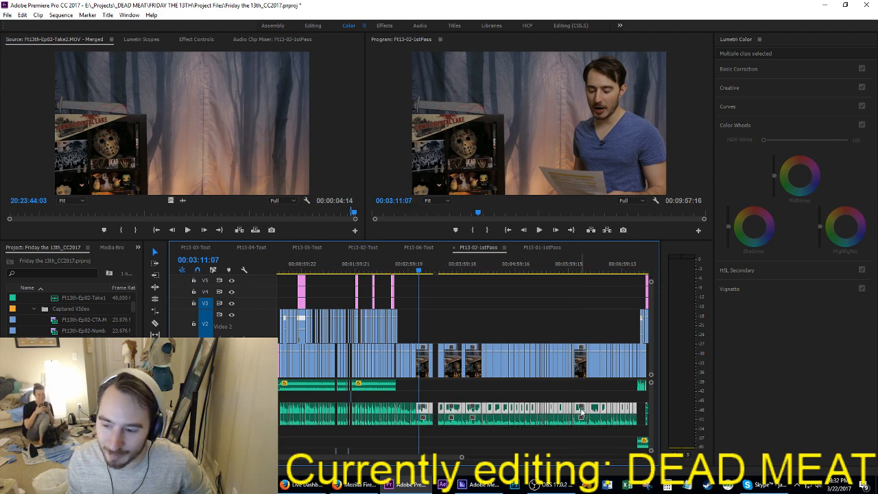
key("ctrl+s")
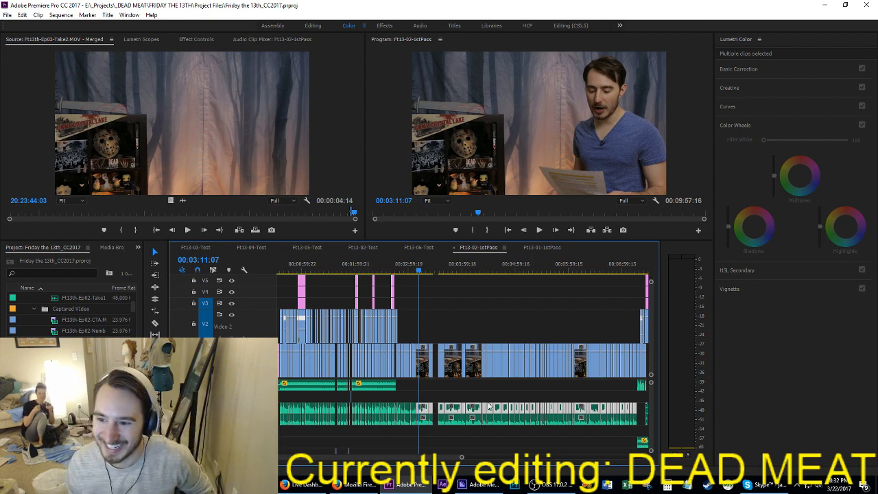
Step: Save the project and play the end of the shorter Take2 clip, starting from 03:06:17
scroll(426, 408, "up", 5)
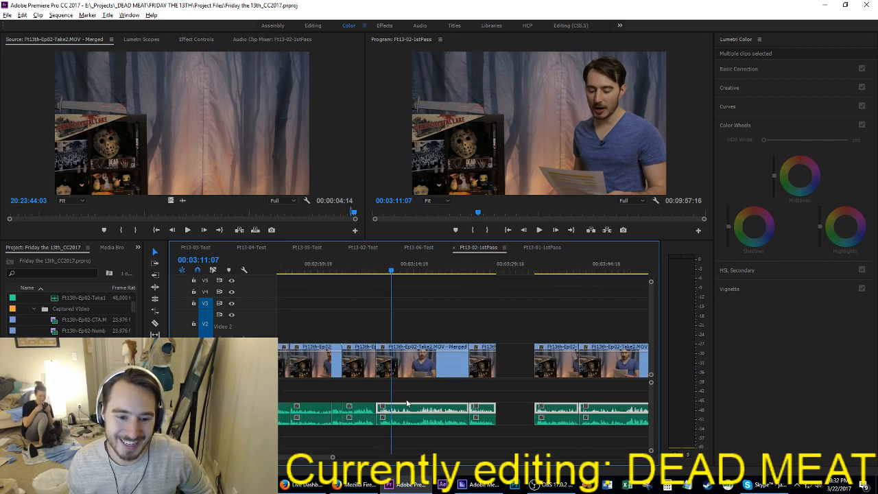
left_click(423, 389)
scroll(421, 405, "up", 3)
scroll(421, 406, "up", 3)
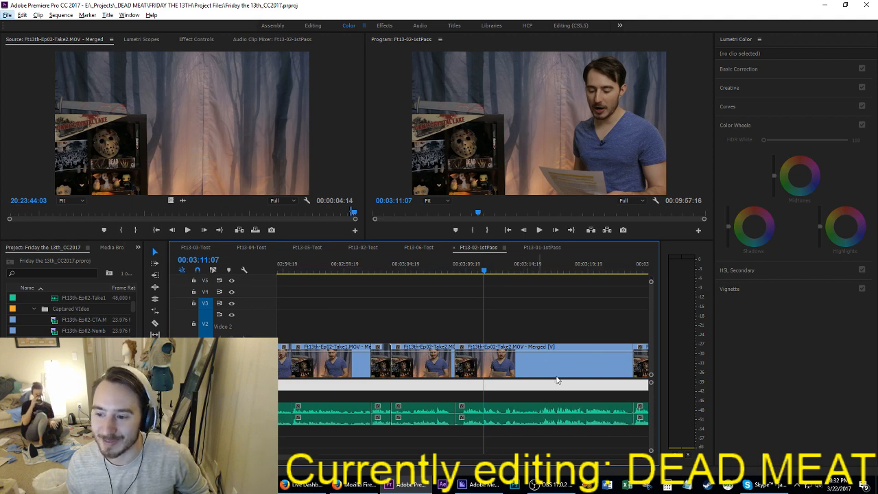
left_click(427, 268)
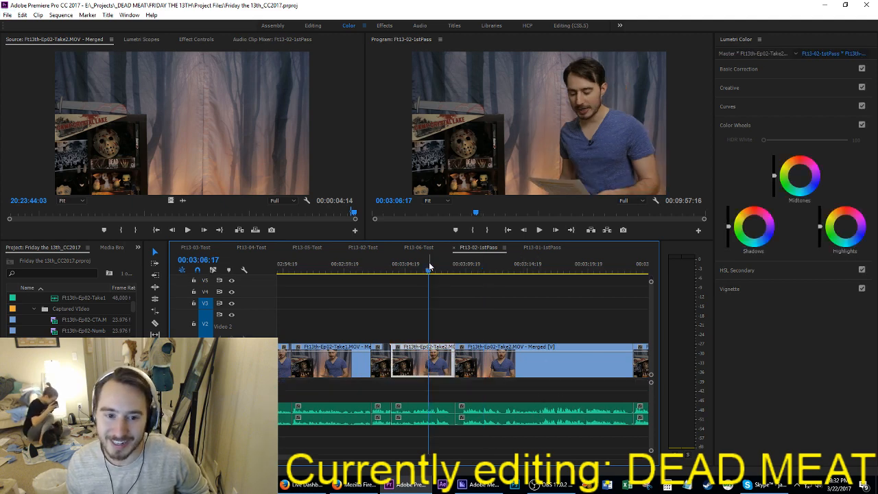
key("ctrl+s")
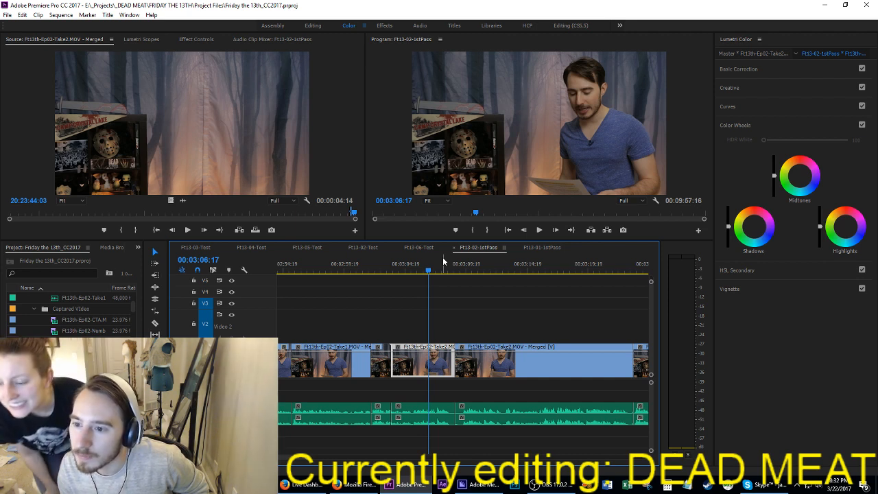
key("space")
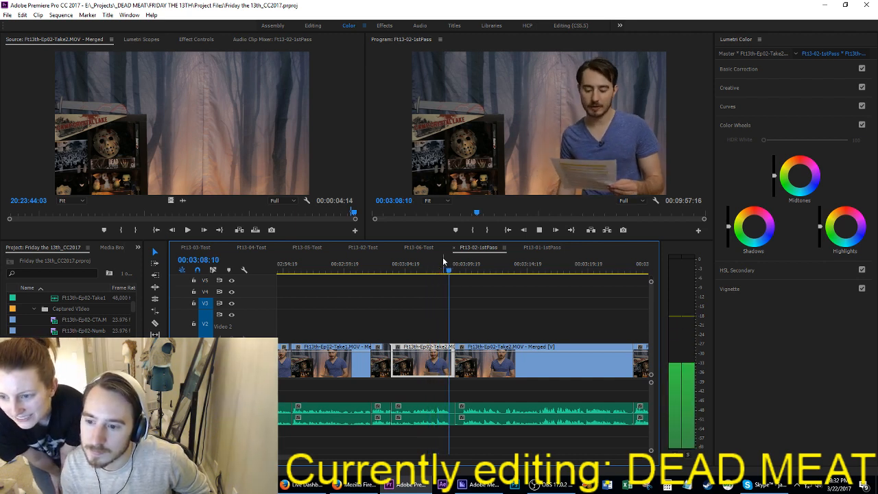
key("space")
Step: Play around the Take1-to-Take2 cut at 03:03:16 and continue through to the next Take2 clip
key("Up")
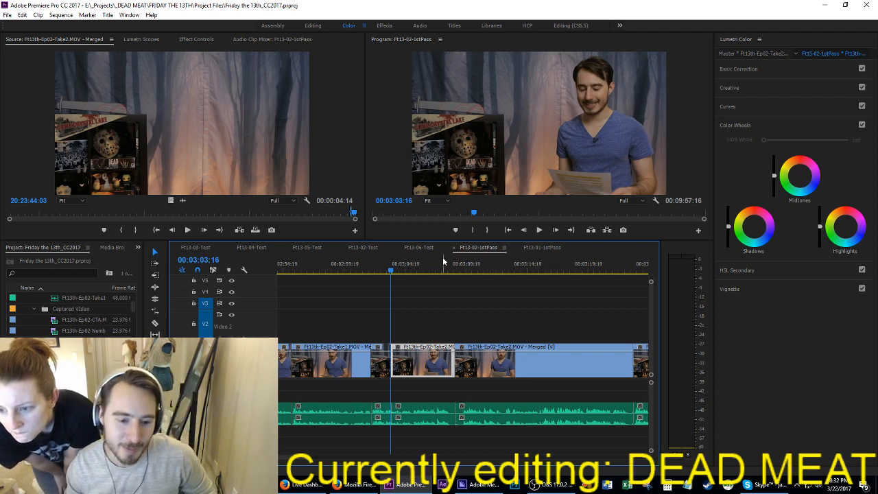
key("shift+k")
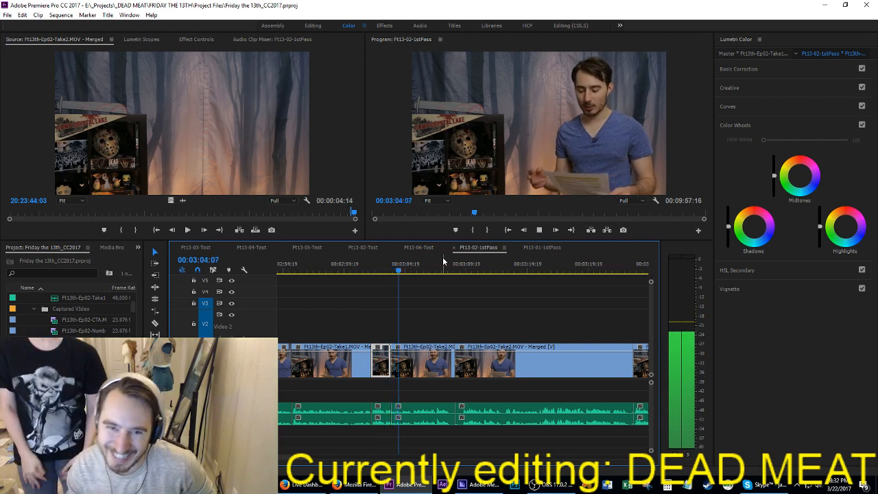
key("space")
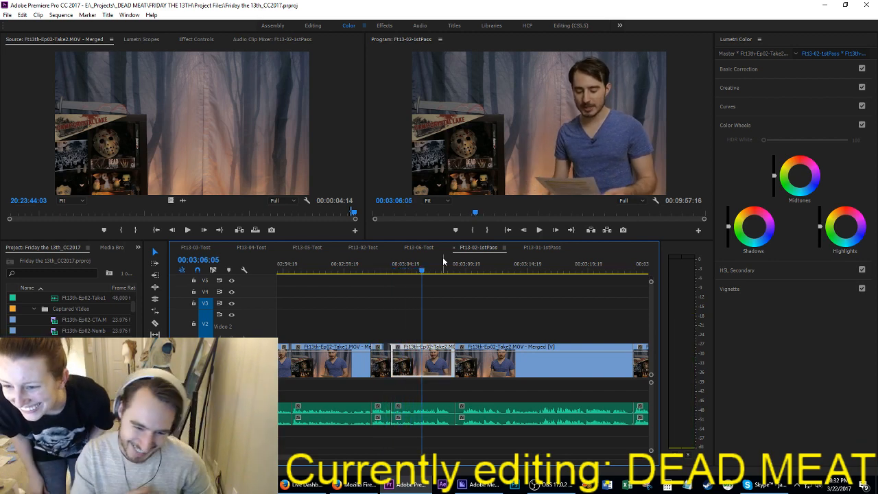
key("space")
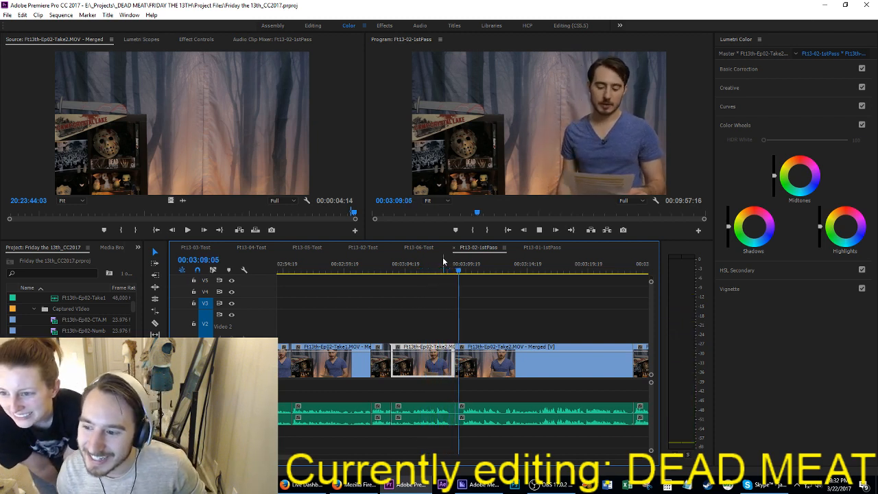
Step: Replay the shorter Take2 clip from its start at 03:03:16, step back within it, and save the project
key("Up")
key("Up")
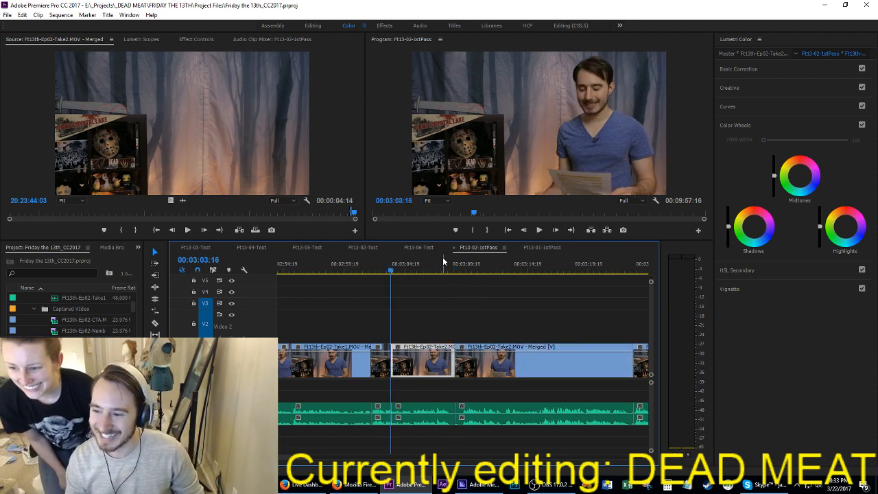
key("space")
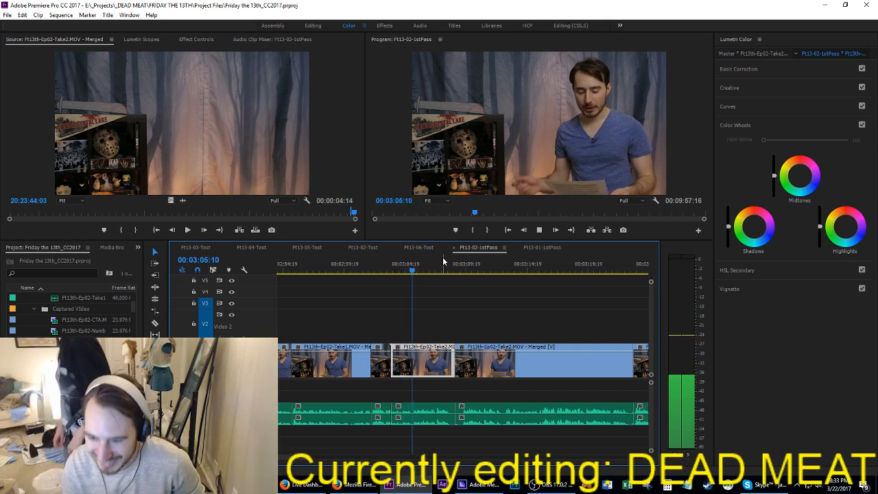
key("space")
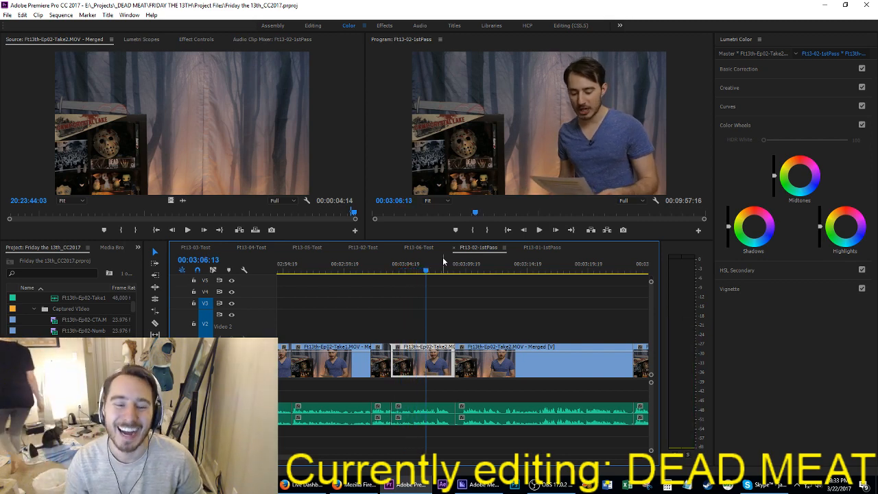
key("j")
key("ctrl+s")
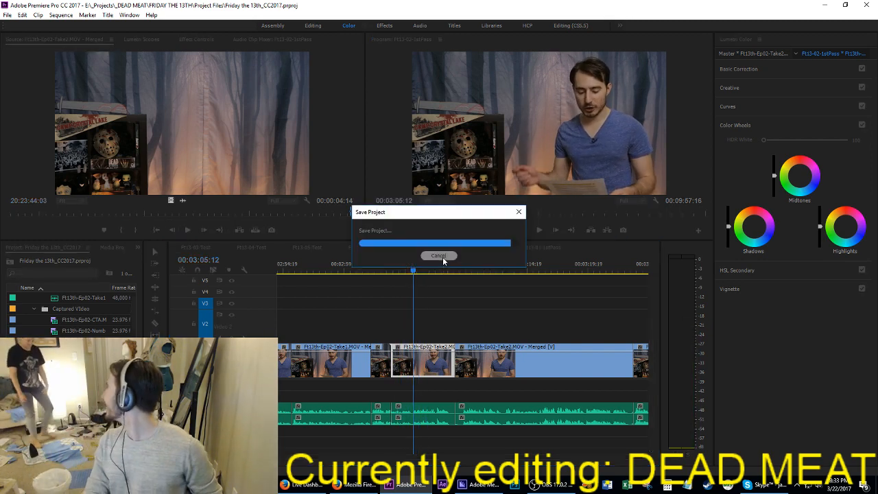
Step: Play the middle of the shorter Take2 clip from about 03:05:12, rewind toward its start, and save the project
key("space")
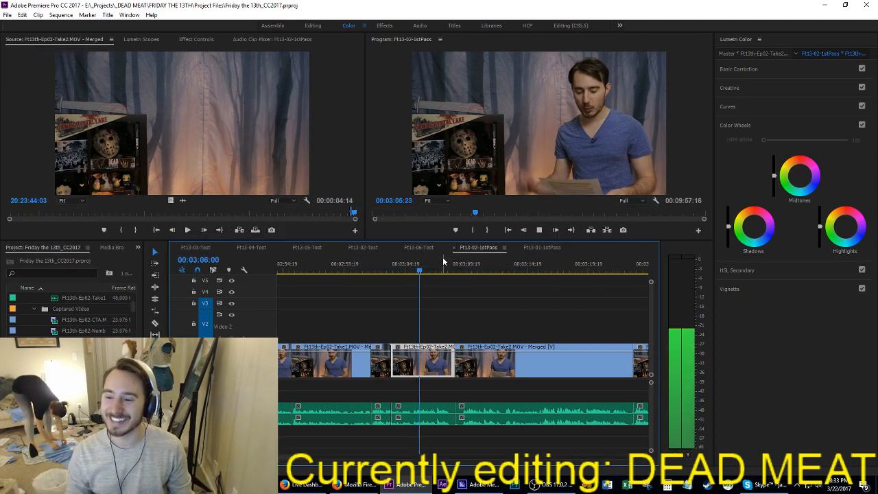
key("space")
key("j")
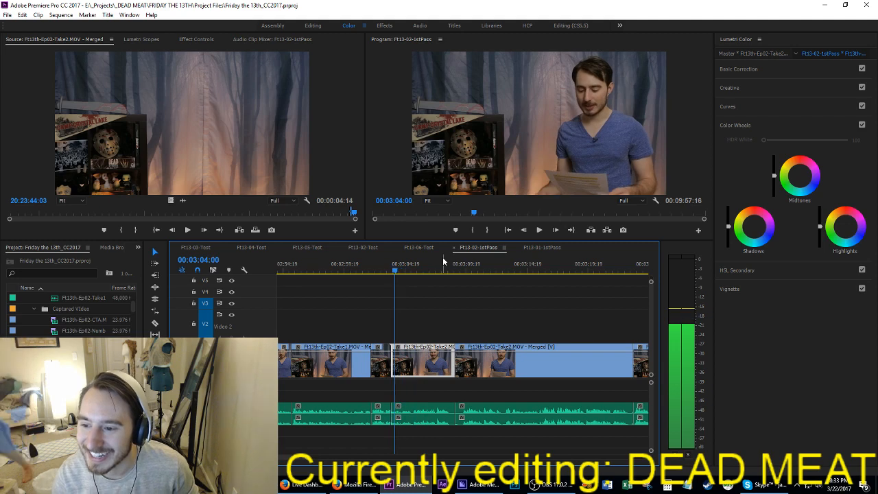
key("ctrl+s")
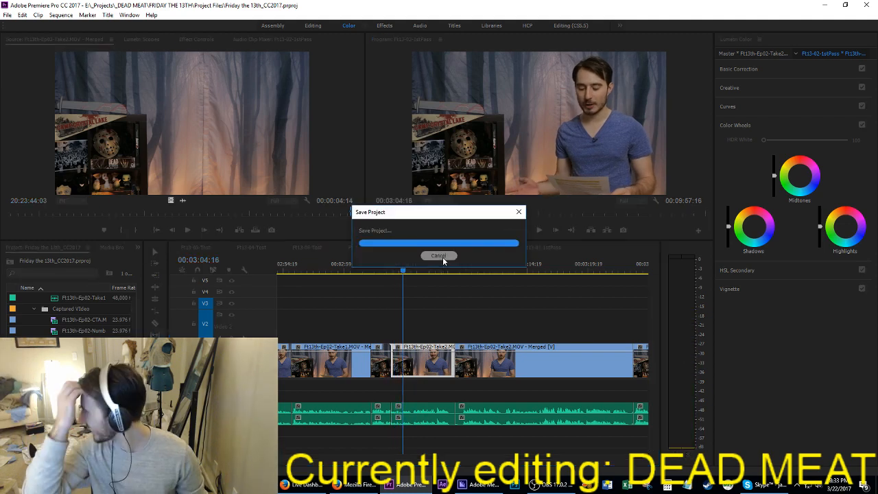
Step: Extract the section from 03:05:10 in the short Take2 clip to 03:09:14 in the following Take2 clip, closing the gap
key("l")
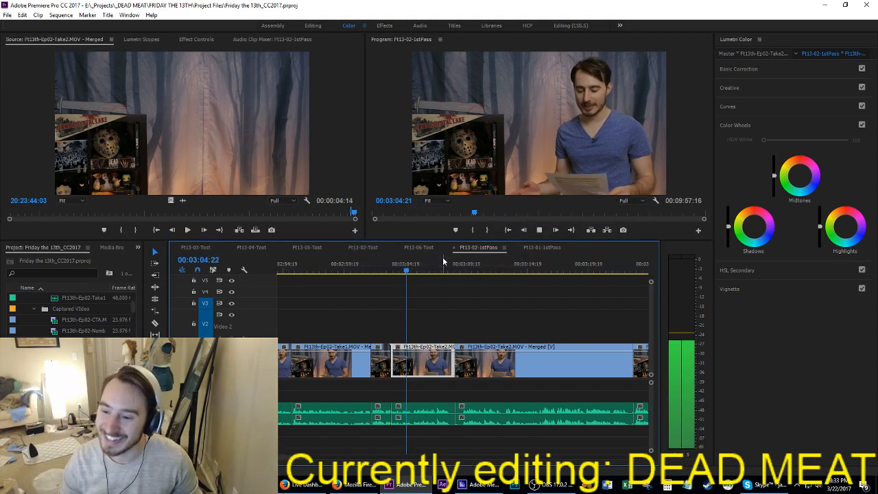
key("shift+Left")
key("shift+Left")
key("shift+Left")
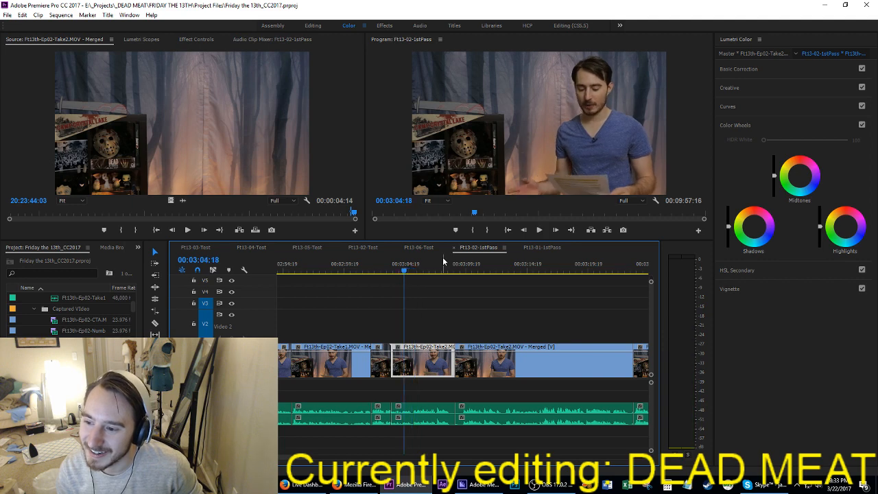
key("space")
key("space")
key("Right")
key("Right")
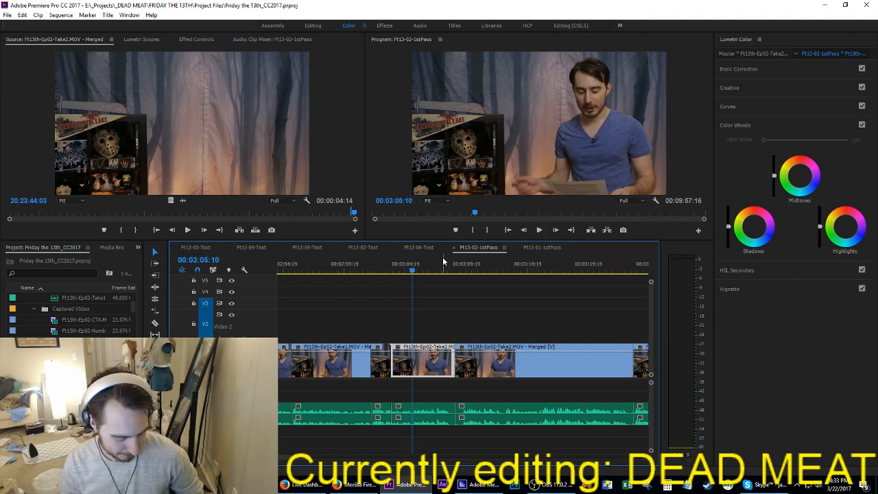
key("i")
key("Down")
key("space")
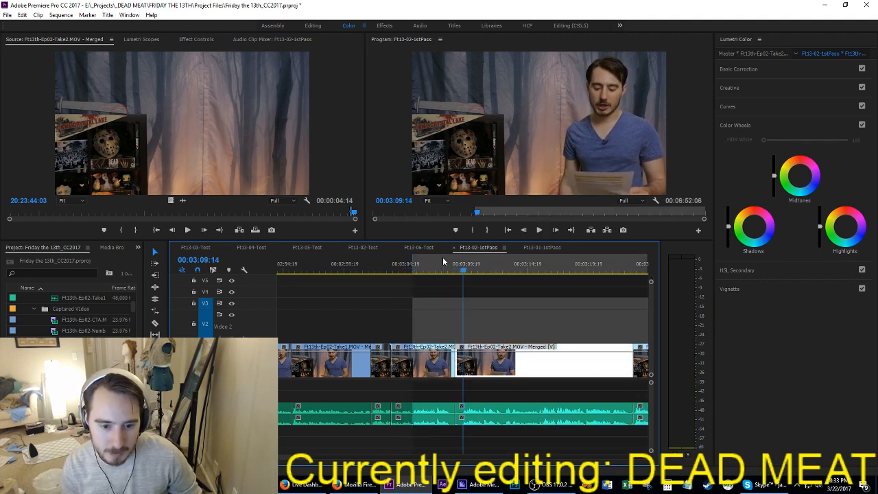
key("o")
key("apostrophe")
Step: Replay the new cut between the Take2 clips and split the longer Take2 clip at 03:08:15
key("Up")
key("space")
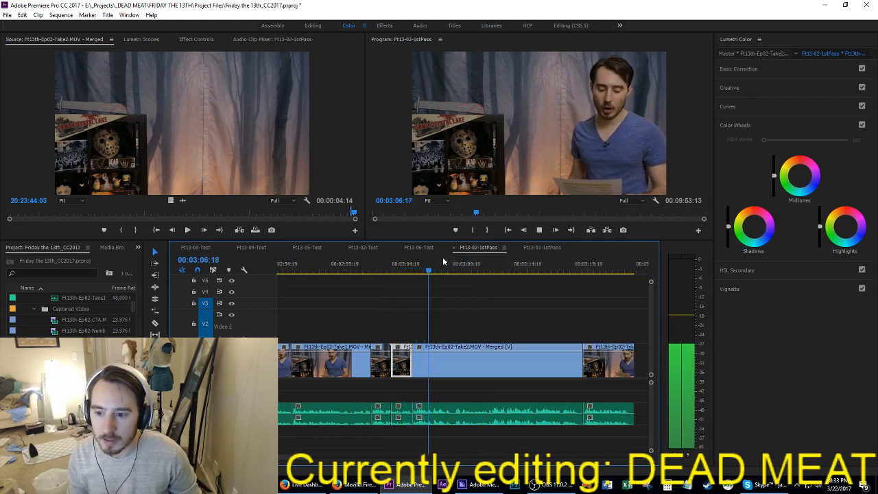
key("space")
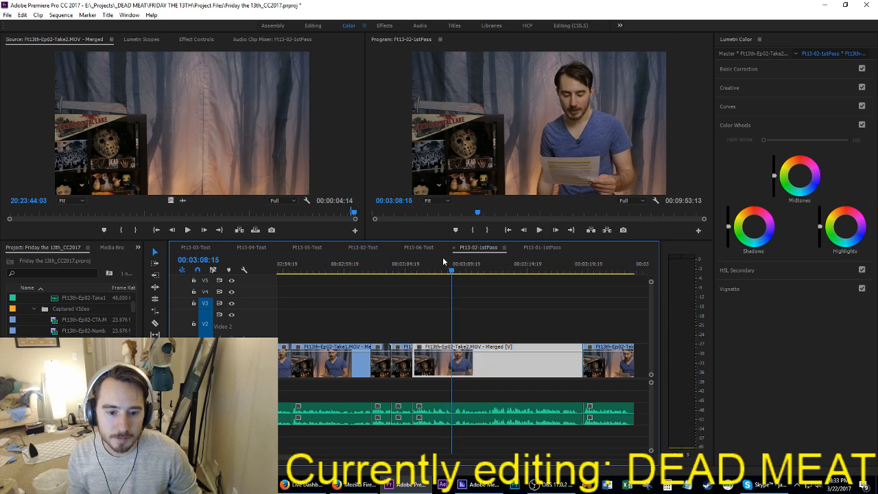
key("ctrl+k")
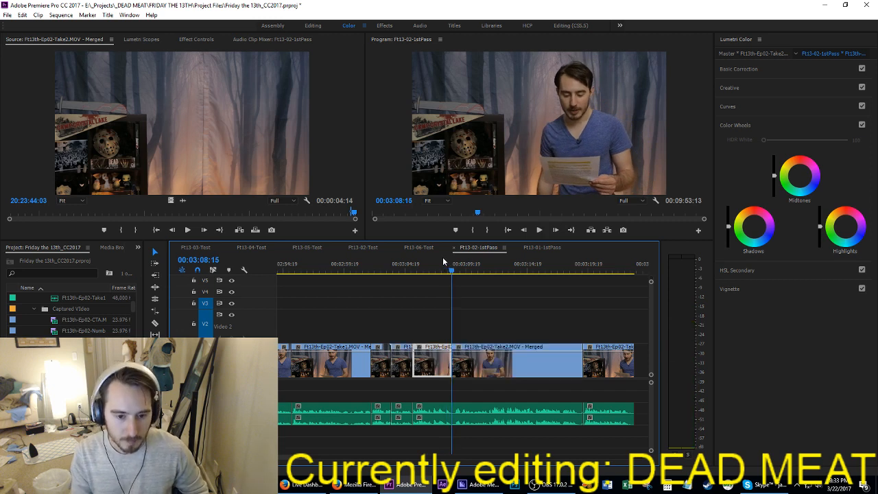
Step: Play the Take2 clip after the split and extract its tail from 03:19:01 to the next cut, closing the gap
left_click(540, 333)
key("space")
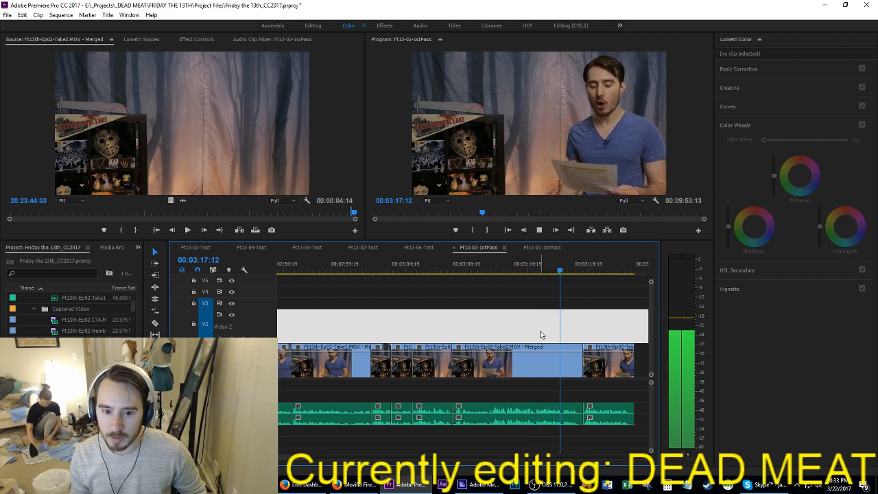
key("space")
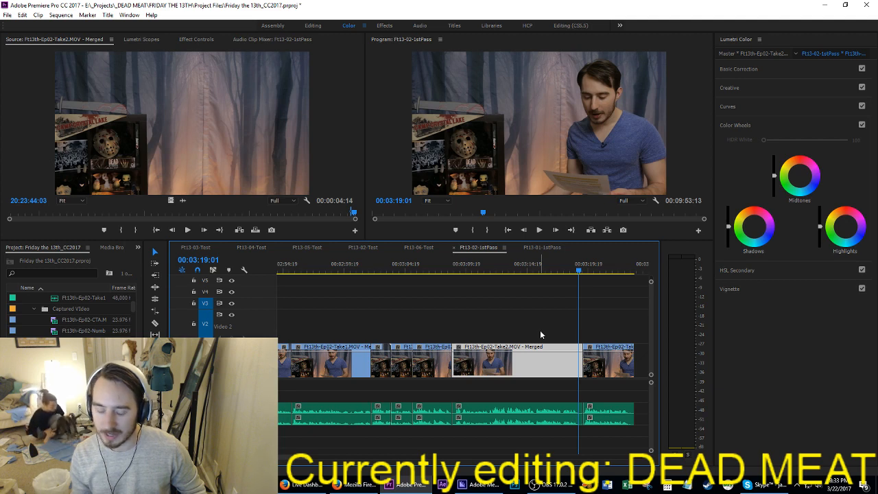
key("i")
key("Down")
key("o")
key("apostrophe")
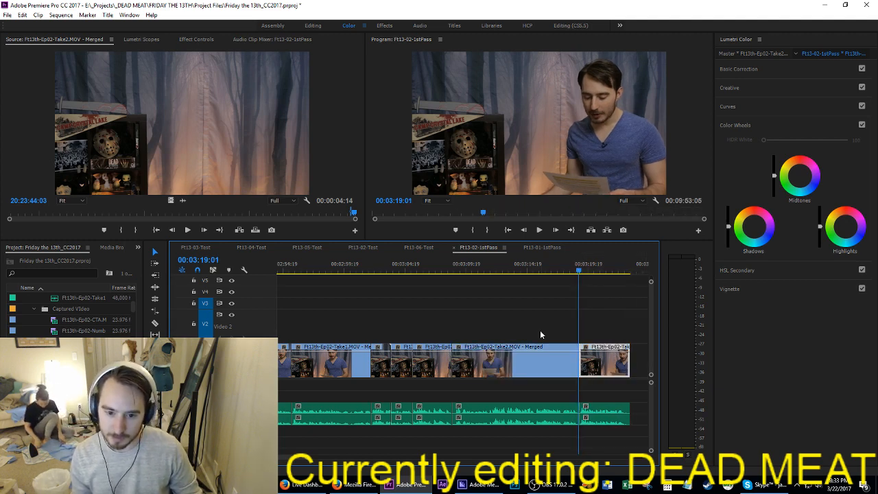
Step: Trim the end of the Take2 clip starting at 03:19:01 back to 03:22:17 and close the empty space after it
key("Up")
key("Down")
key("ctrl+s")
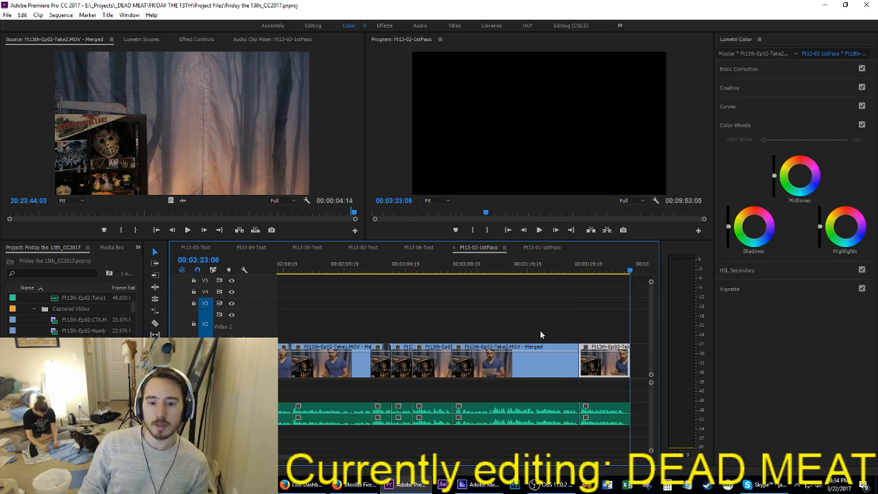
key("ctrl+s")
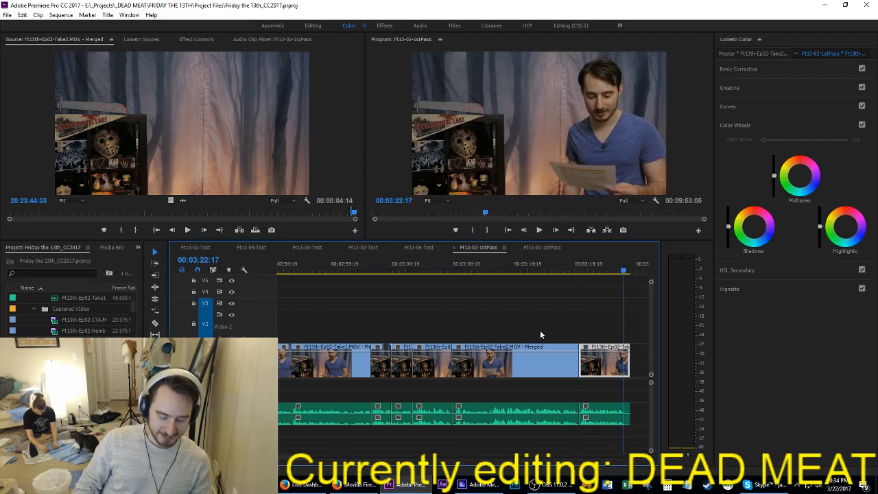
key("space")
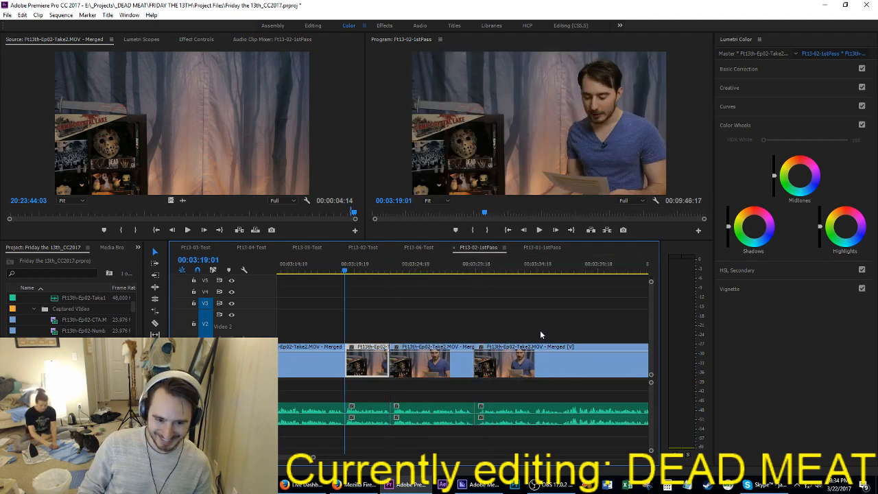
Step: Save the project
key("ctrl+s")
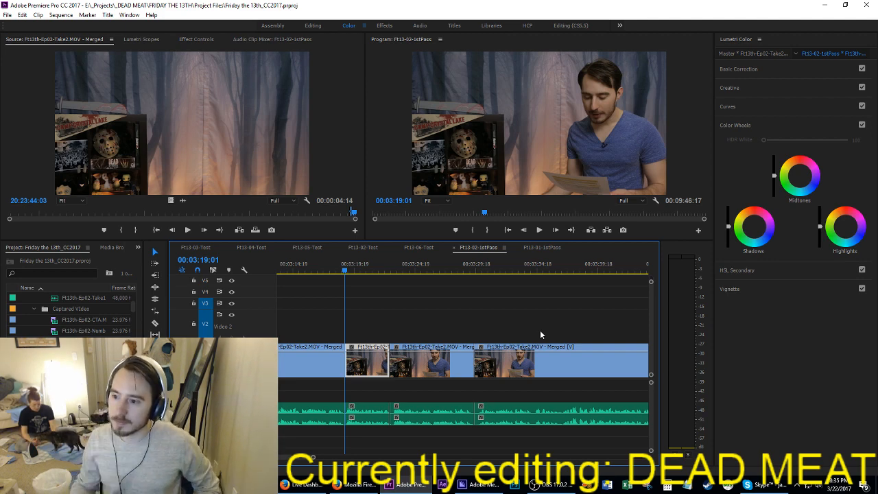
key("ctrl+s")
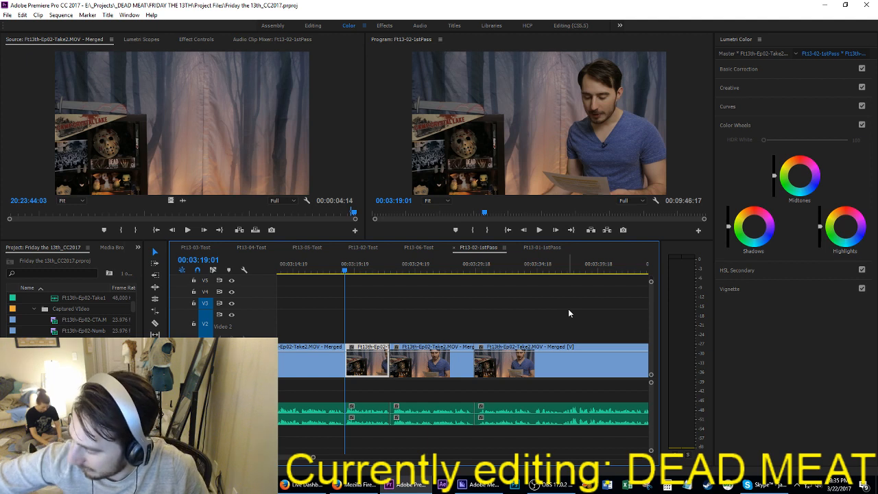
key("ctrl+s")
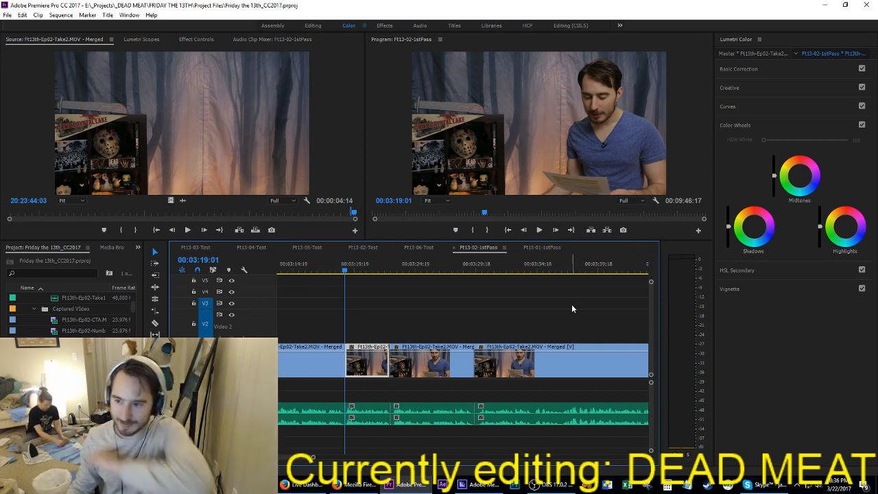
key("ctrl+s")
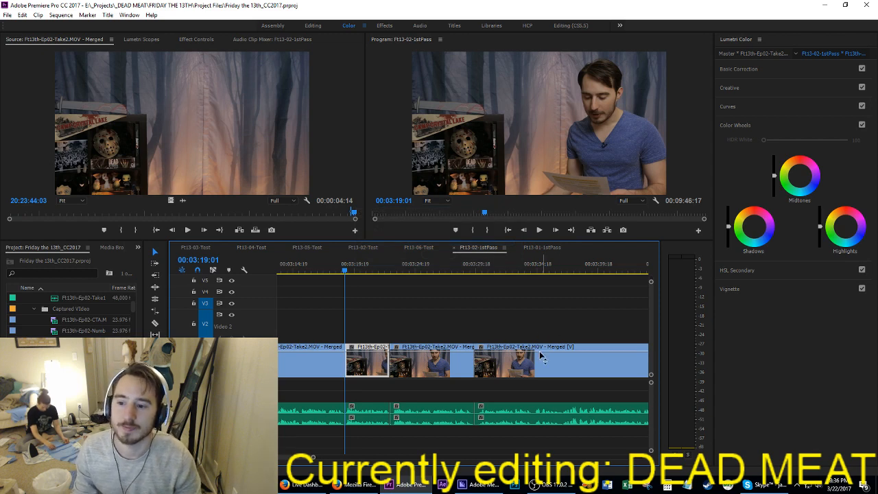
Step: Play the start of the long Take2 clip at 03:08:15 and ripple-trim 6 frames off its beginning
key("Up")
key("space")
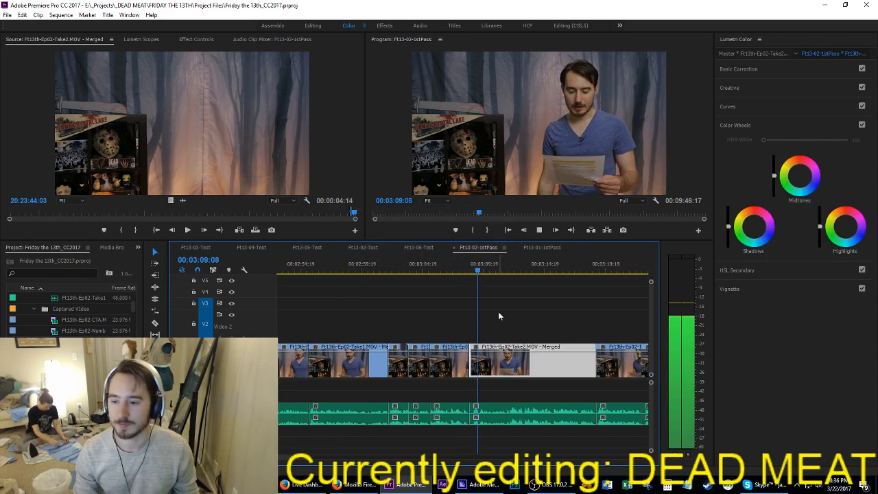
key("Up")
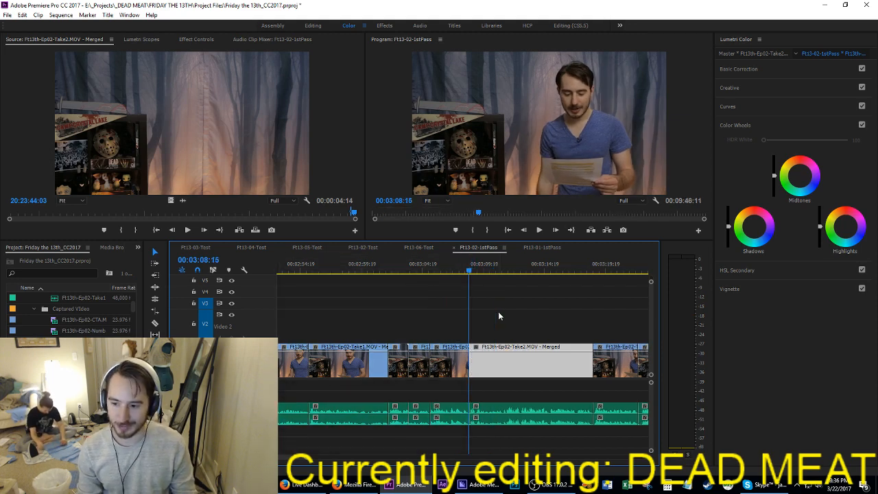
Step: Play through the long Take2 clip and extract a few frames around its end cut near 03:18:18
key("space")
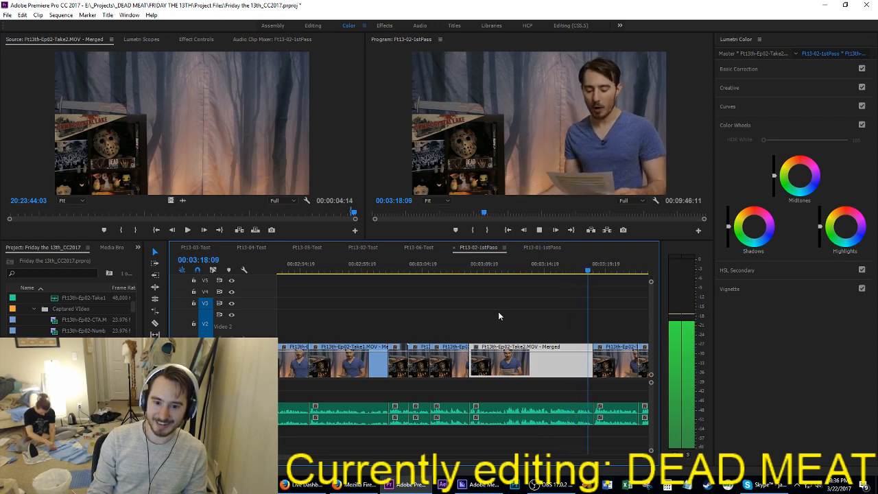
key("space")
key("apostrophe")
key("i")
key("Right")
key("o")
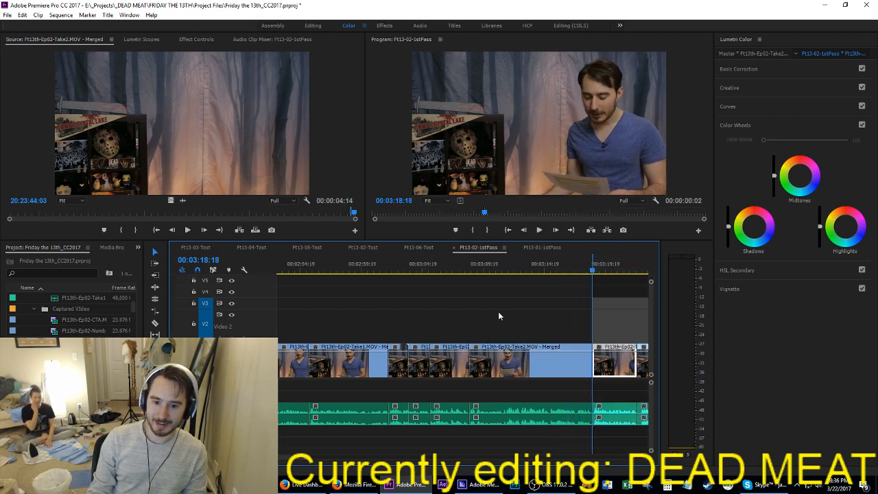
key("apostrophe")
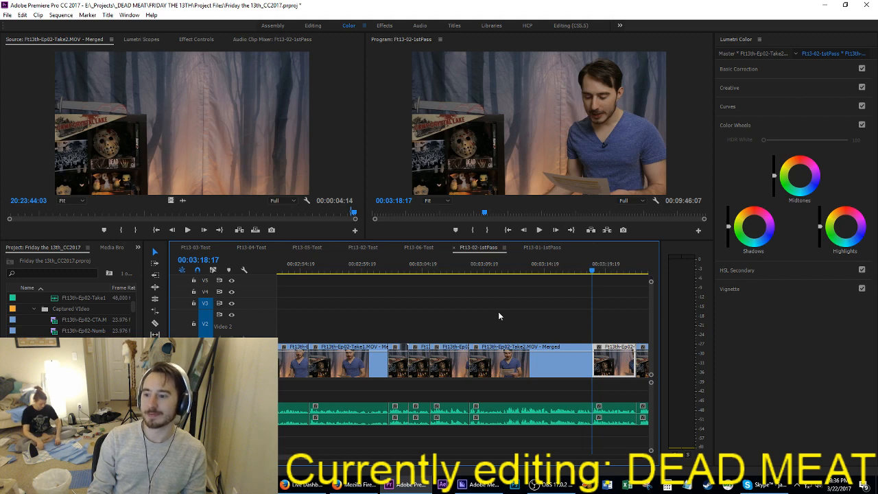
Step: Ripple-trim a few frames from the start and end of the Take2 clip beginning at 03:22:07
key("space")
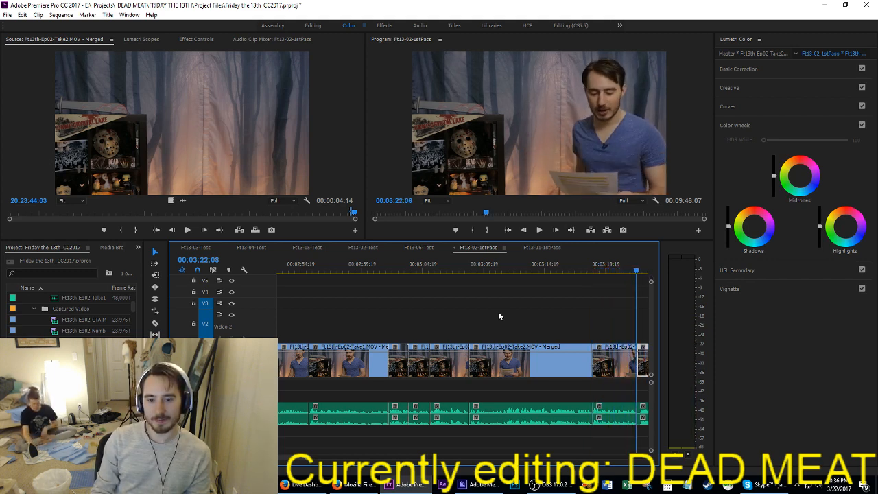
key("space")
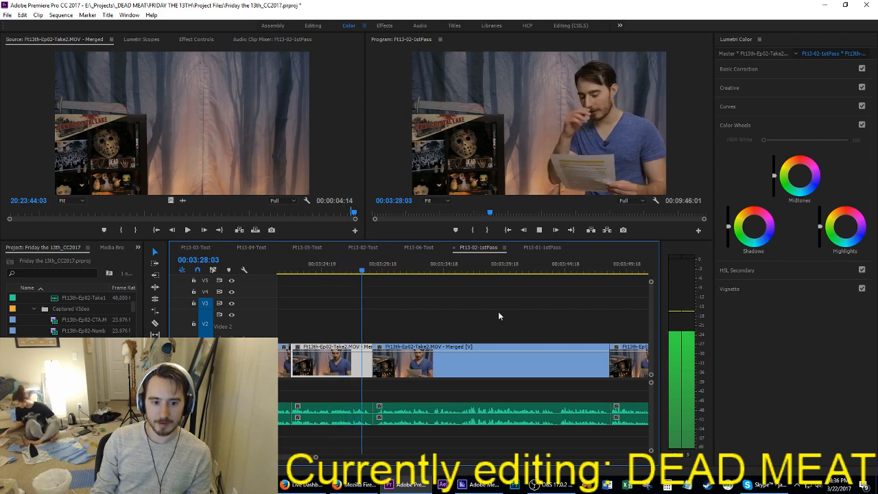
key("space")
key("q")
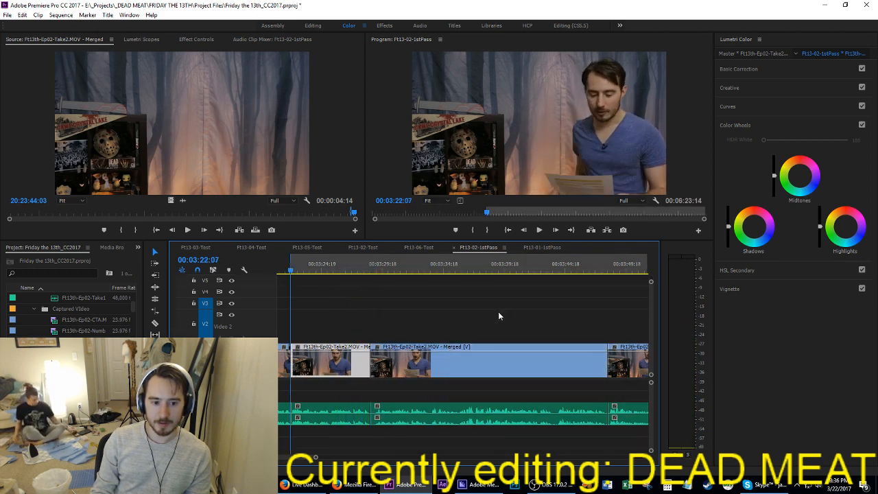
Step: Cut the Take2 clip starting at 03:22:07 out of the sequence, close its gap, and return to the cut at 03:03:16
key("Up")
key("Up")
key("Up")
key("Up")
key("space")
key("Up")
key("Up")
key("Up")
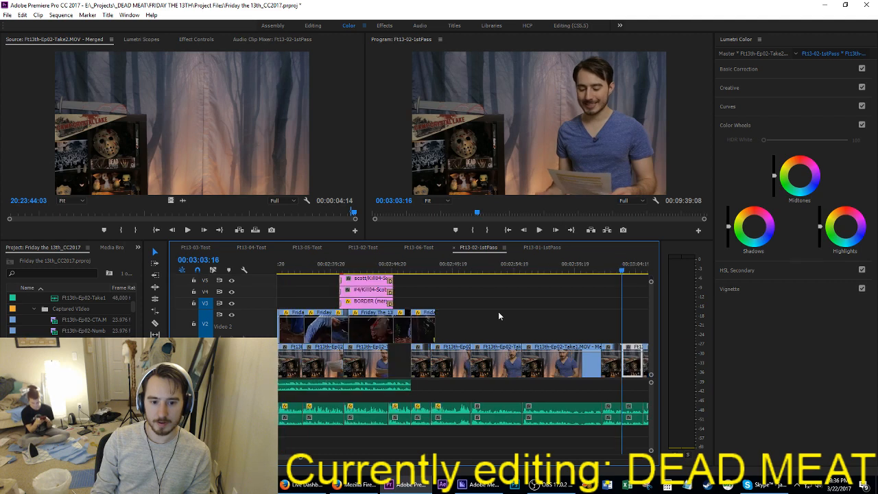
Step: Check the cut at 03:03:16, then insert the removed Take2 clip at 03:02:00, shifting the following clips along
key("space")
key("space")
key("Down")
key("space")
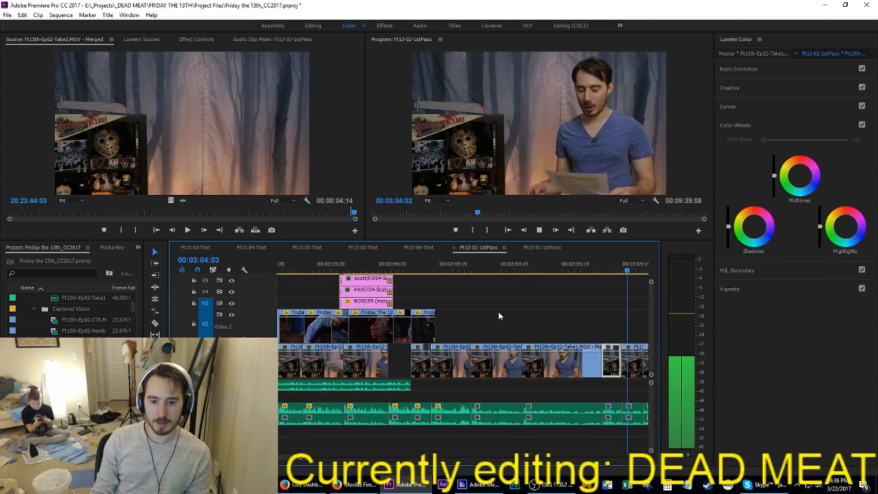
key("Up")
key("space")
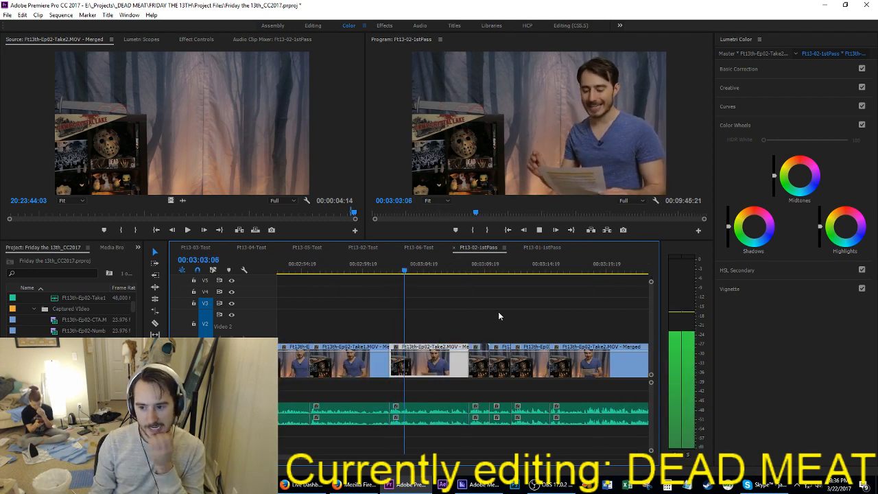
Step: Mark the second half of the inserted Take2 clip from 03:05:02 to its end cut at 03:08:13
key("space")
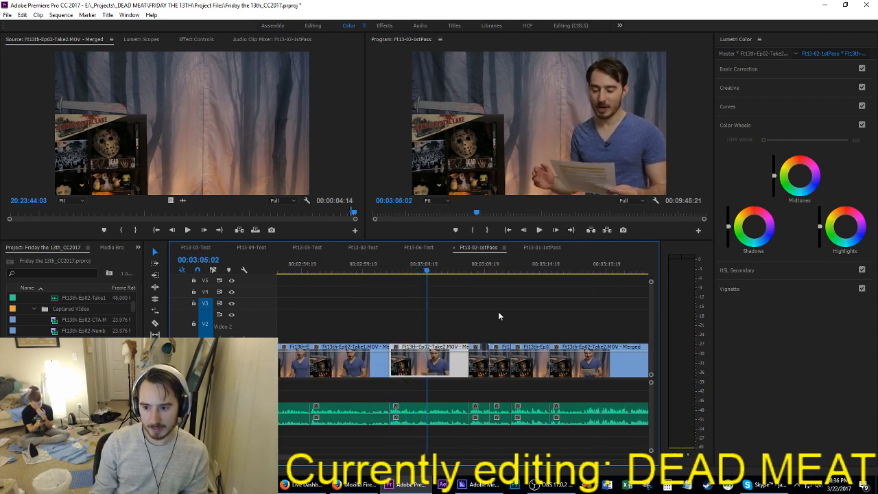
key("i")
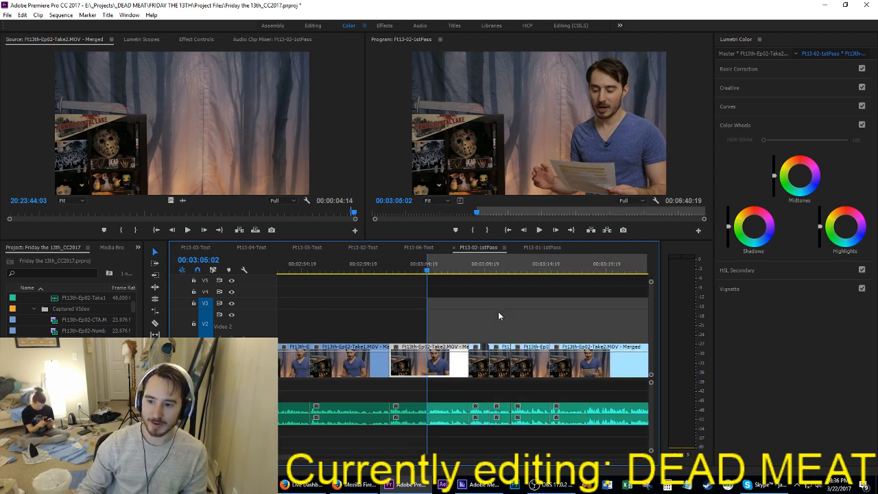
key("space")
Step: Replay the inserted Take2 clip, reset the Out point to 03:05:05, and play through again from 03:02:00
key("space")
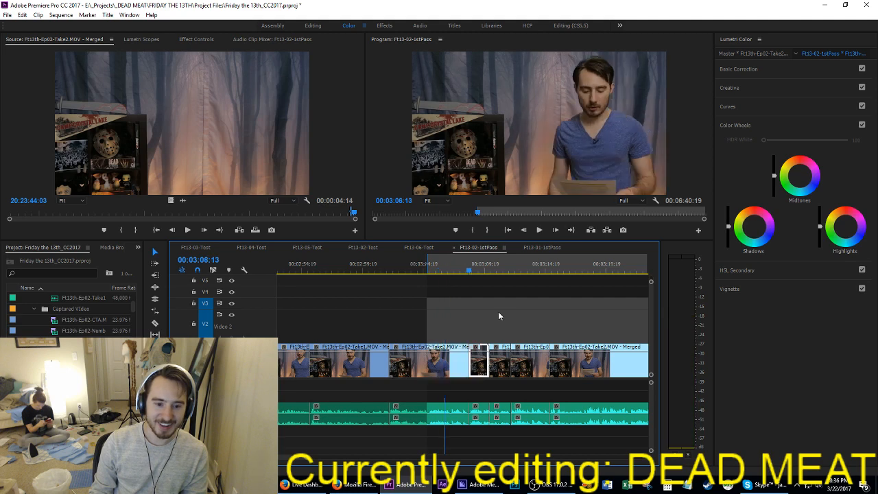
key("o")
key("Up")
key("space")
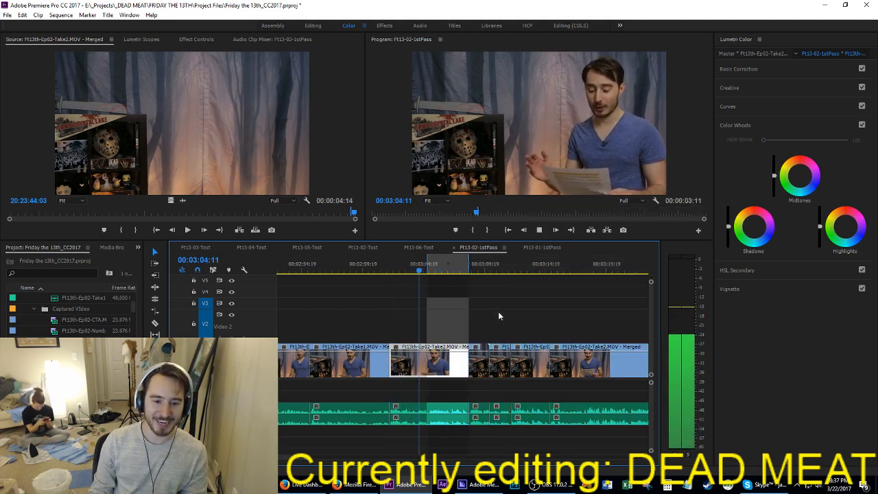
key("space")
key("o")
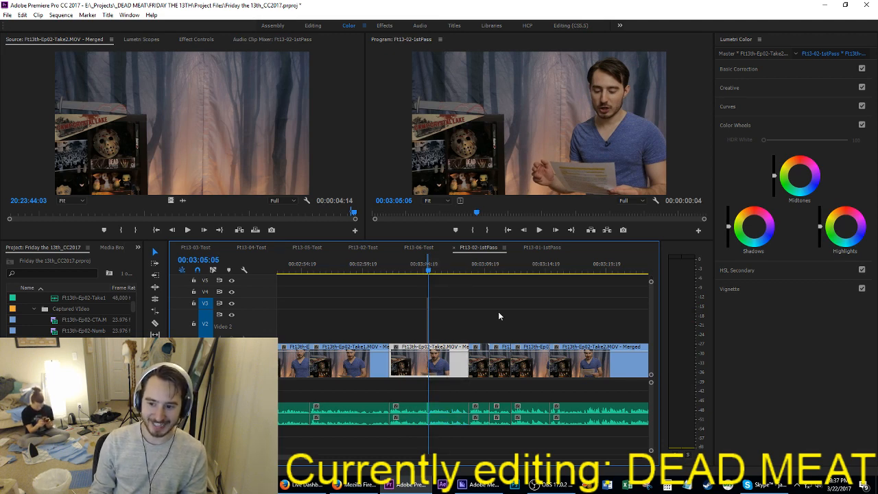
key("Up")
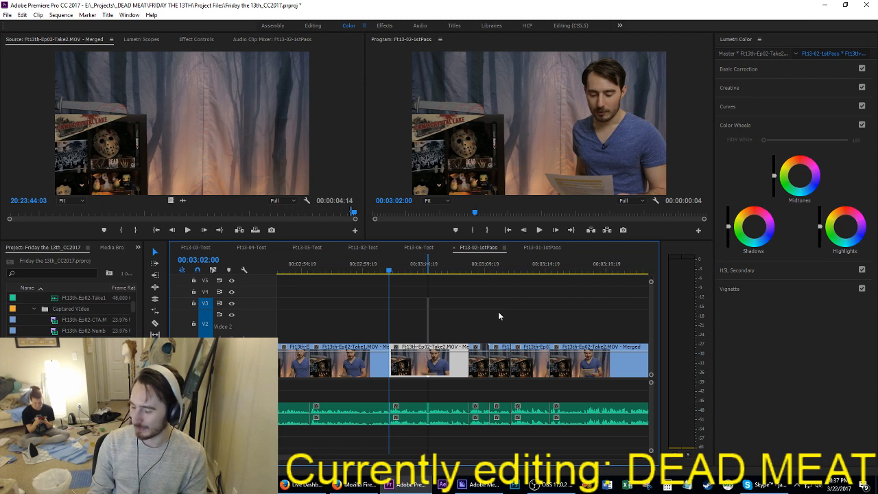
key("space")
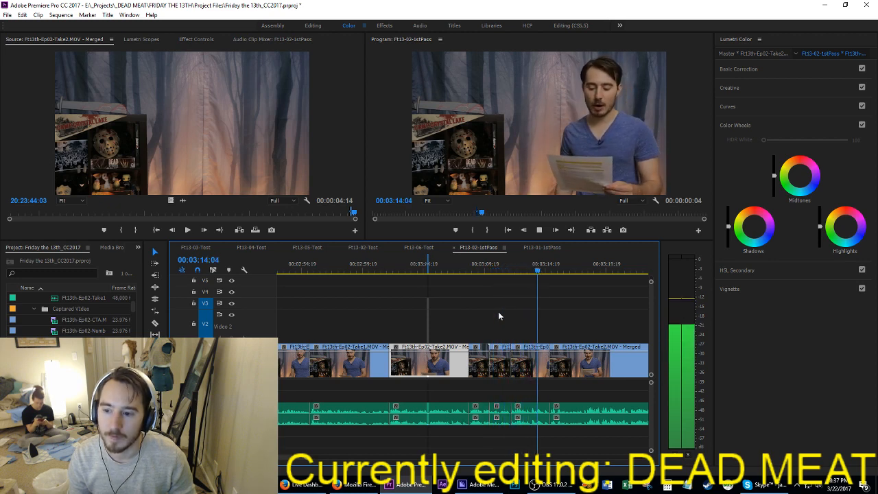
Step: Extract the marked fragment from 03:05:02 to 03:05:05 out of the inserted Take2 clip, closing the gap
key("space")
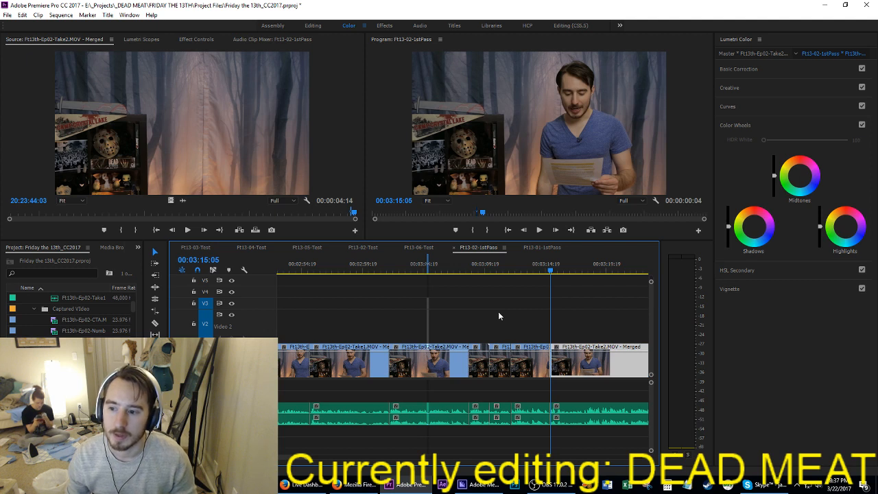
left_click_drag(419, 266, 425, 274)
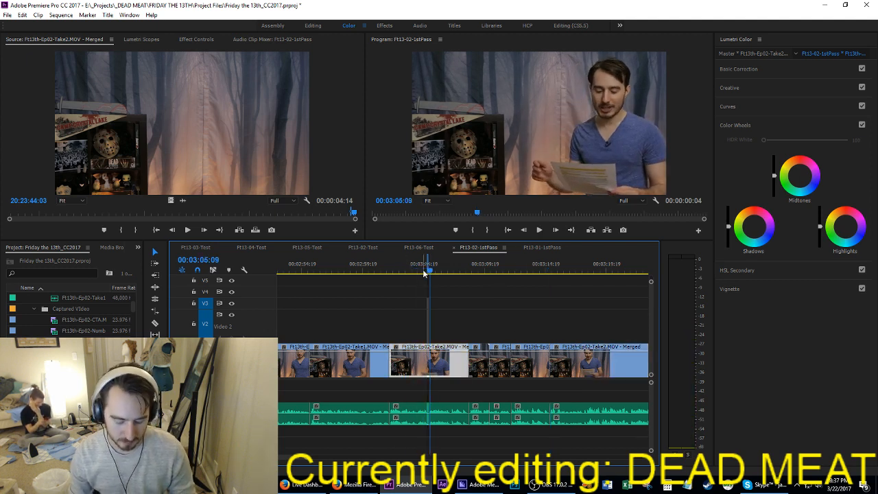
key("apostrophe")
Step: Mark from the cut at 03:05:02 through the short clip starting at 03:10:01 and extract that range, closing the gap
key("Up")
key("Down")
key("i")
key("space")
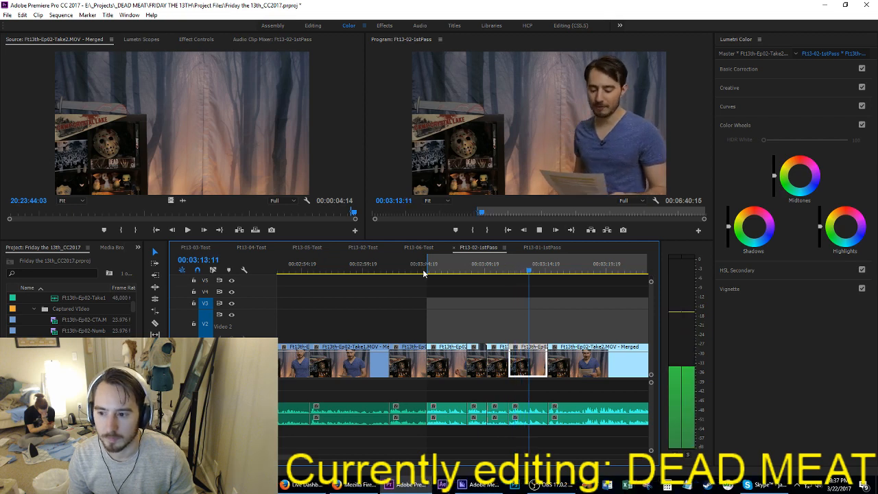
key("Up")
key("Up")
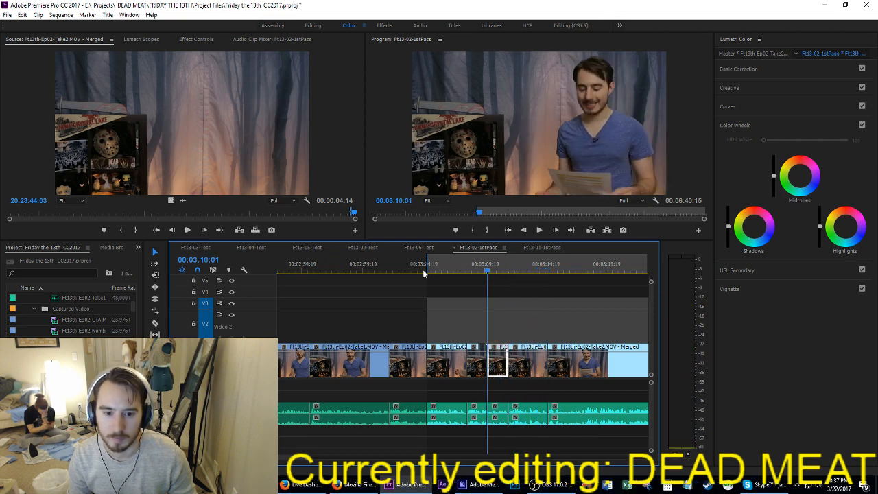
key("o")
key("apostrophe")
Step: Play the joined Take2 clips from 03:05:02 to 03:18:10, marking an In point at the cut at 03:08:07
key("space")
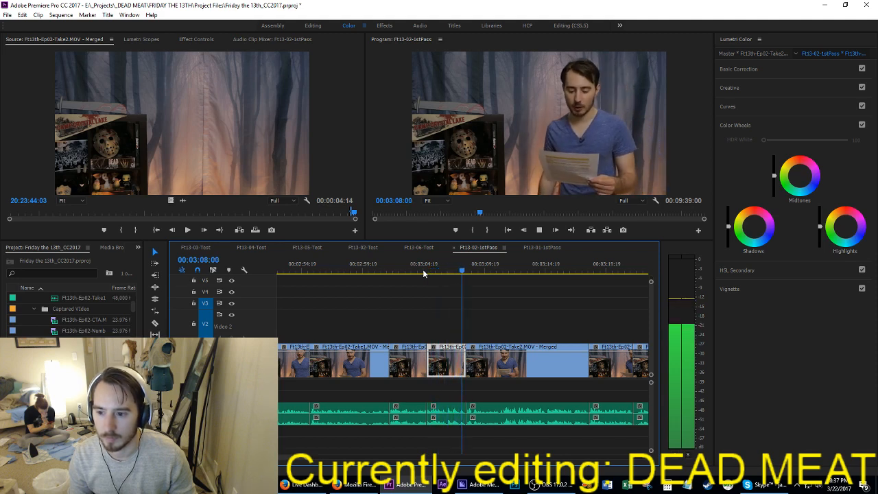
key("space")
key("i")
key("space")
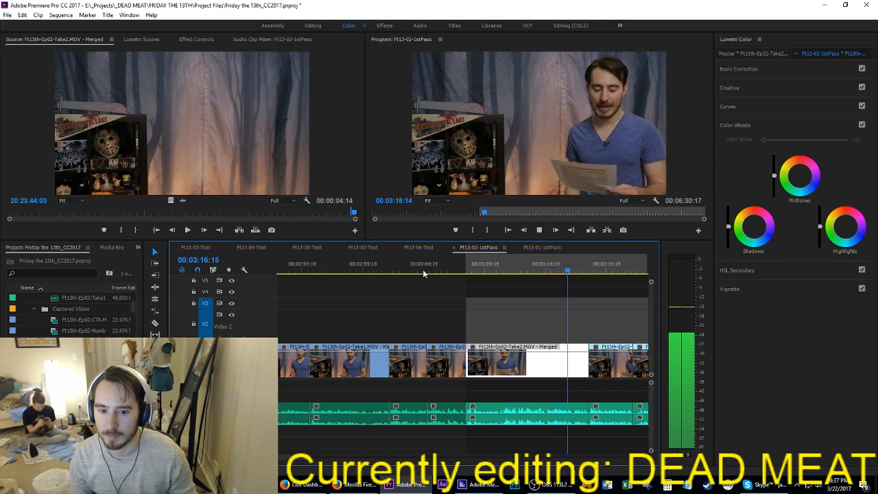
key("space")
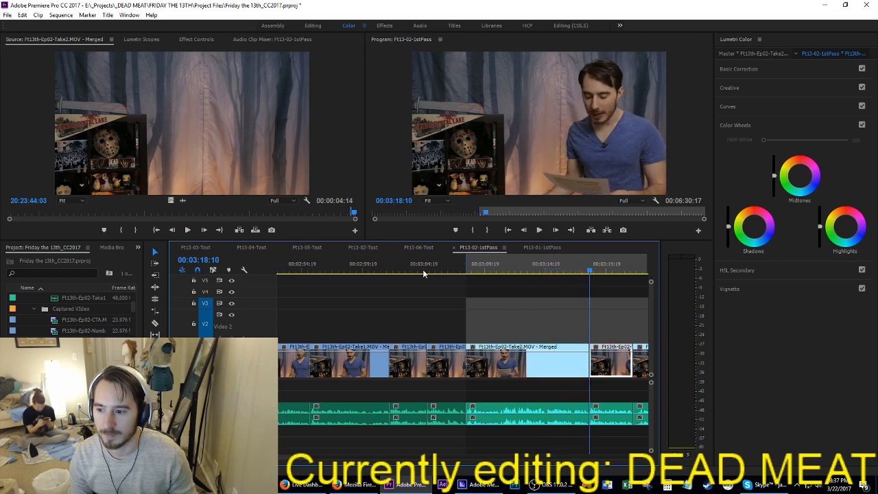
Step: Check the cuts at 03:18:09 and 03:21:23, then extract about the first five seconds of the Take2 clip starting at 03:21:23
key("Down")
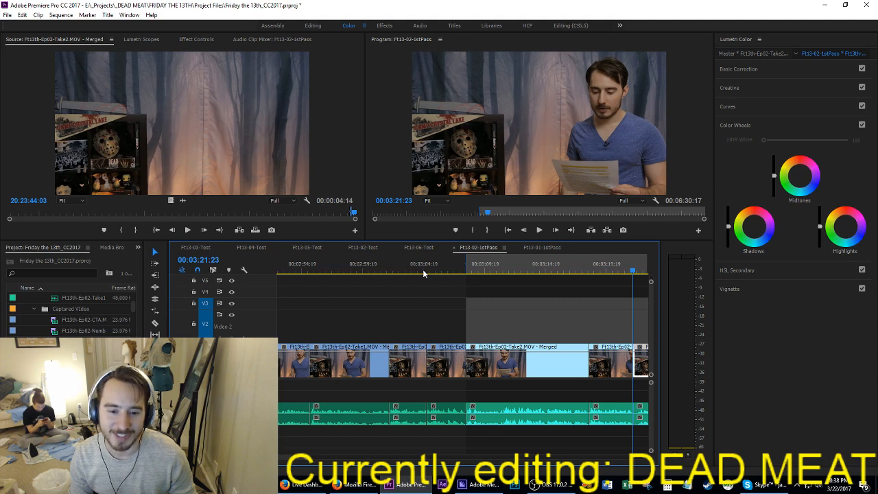
key("Up")
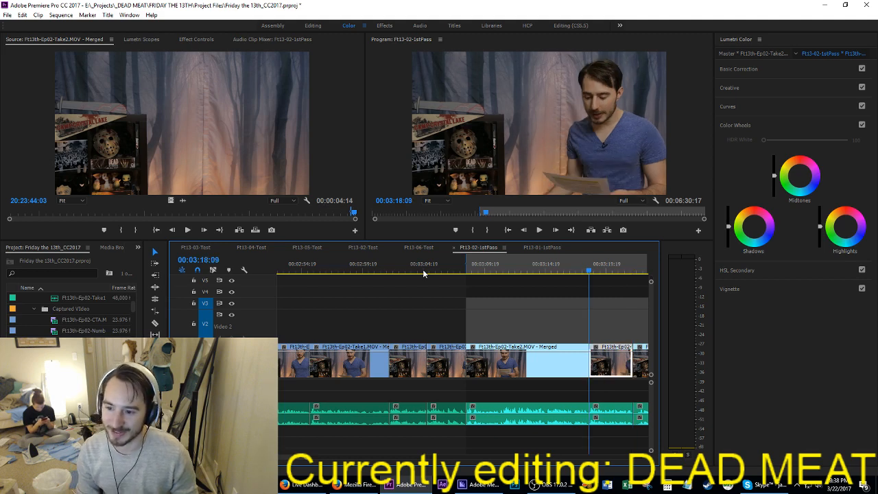
key("i")
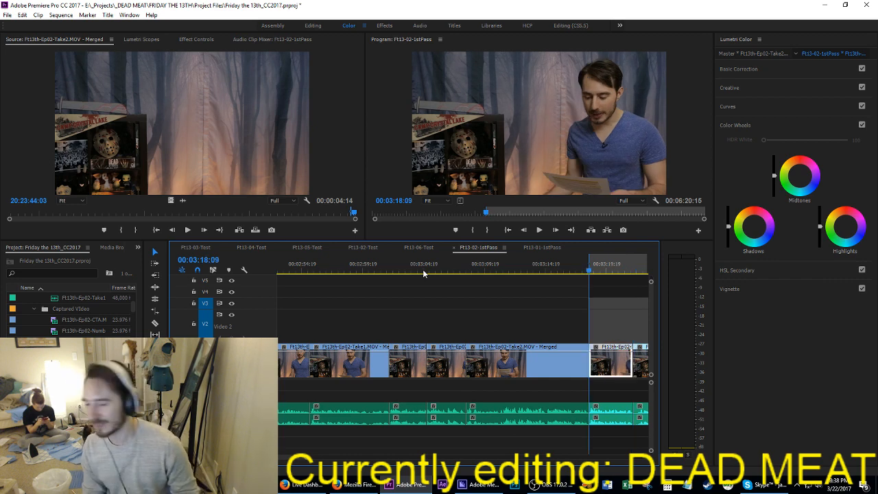
key("space")
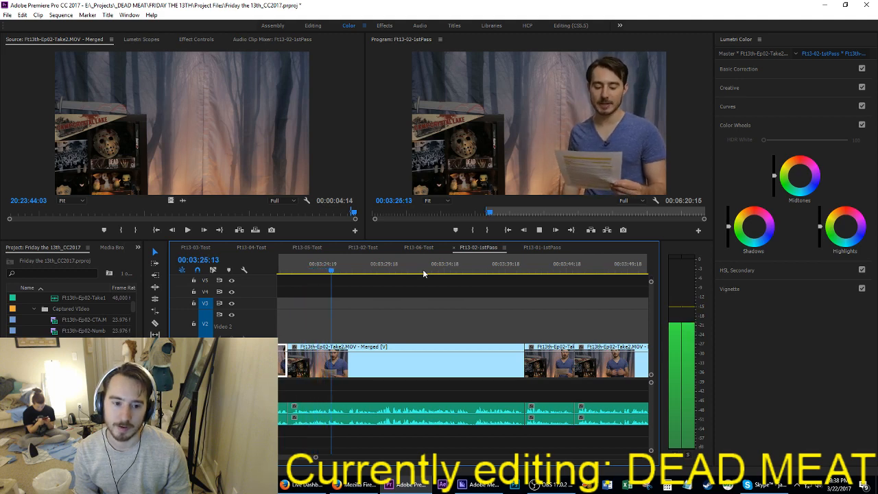
key("space")
key("q")
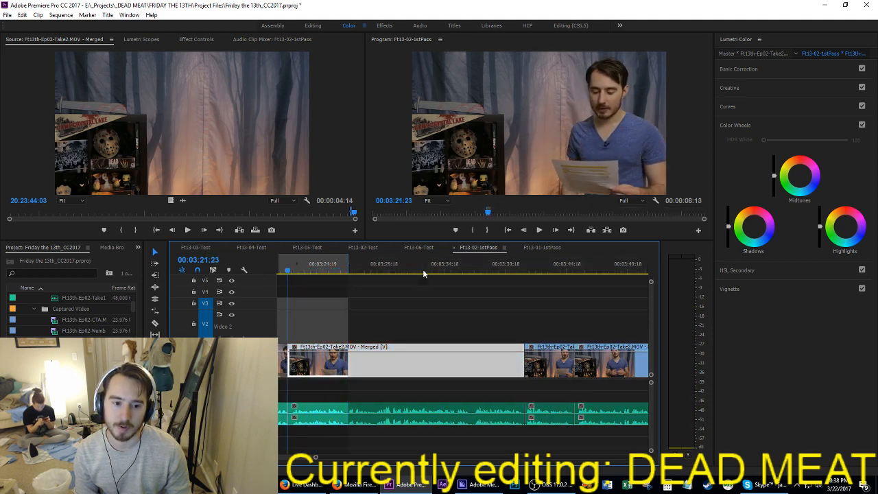
Step: Play on through the trimmed Take2 clip and split it at 03:31:22
key("space")
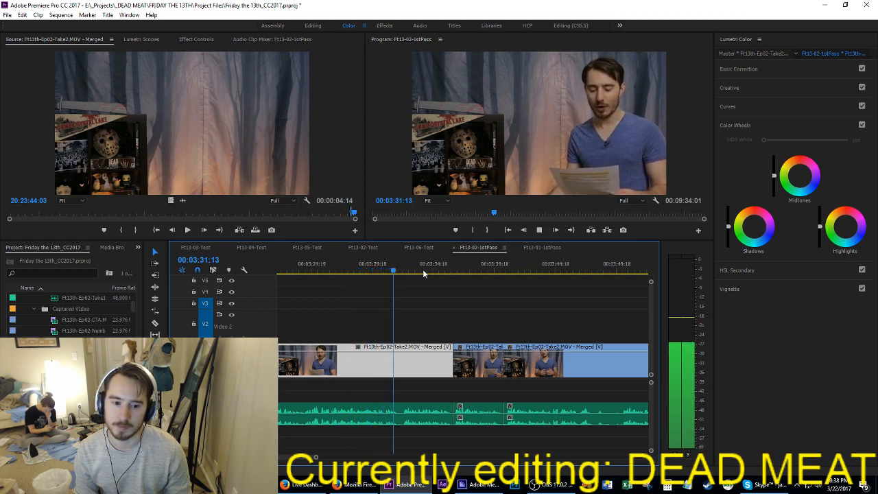
key("space")
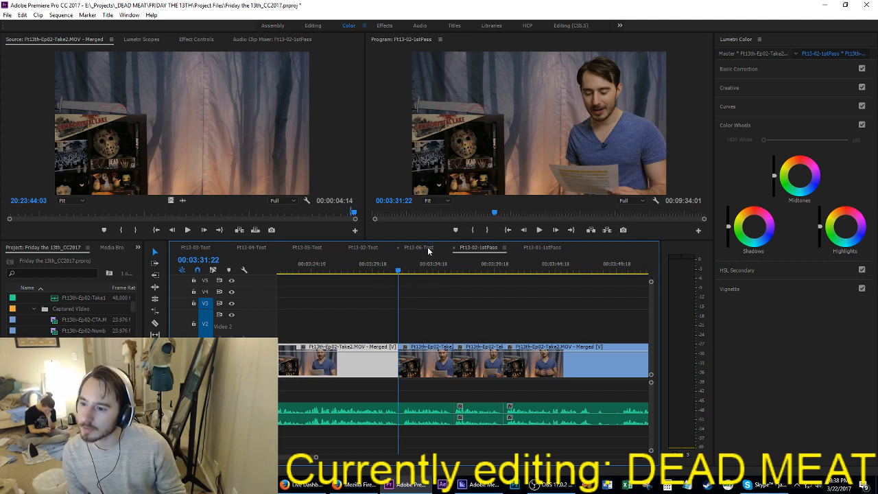
left_click(485, 308)
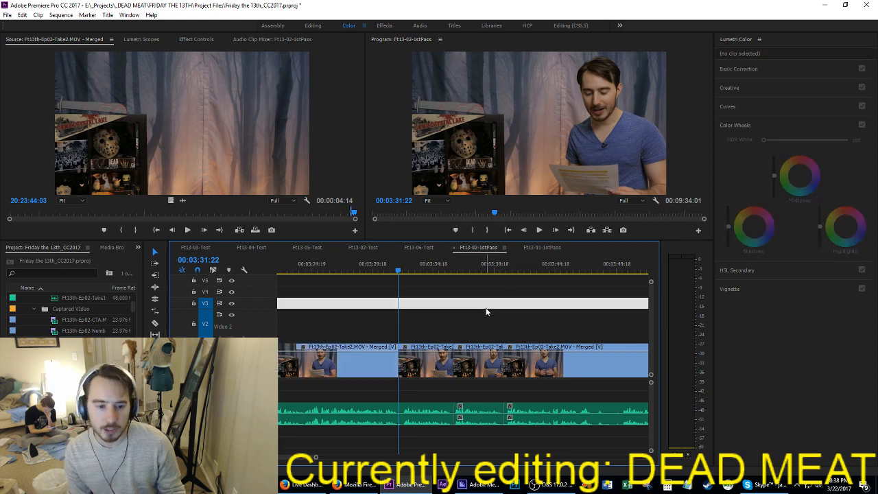
Step: Move the Take2 section between 03:21:23 and 03:31:22 to the cut at 03:08:07, inserting it so the following clips shift along
key("Up")
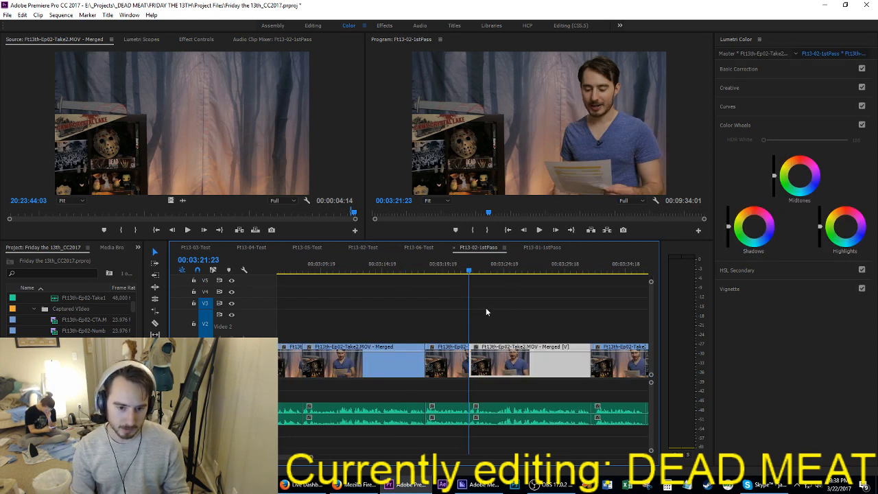
key("i")
key("Down")
key("o")
key("apostrophe")
key("Up")
key("Up")
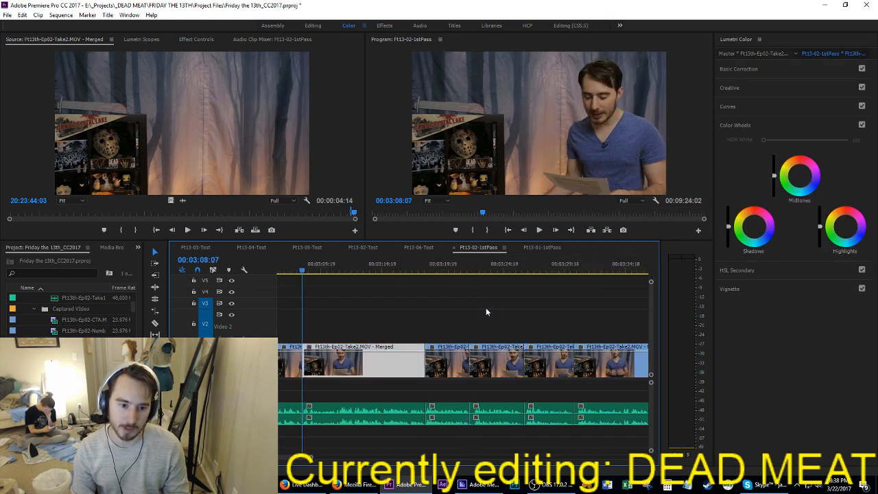
key("space")
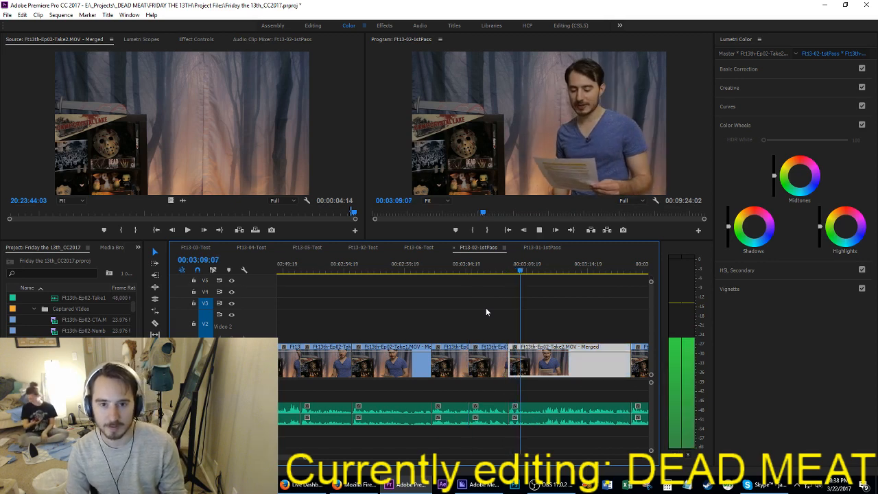
key("Up")
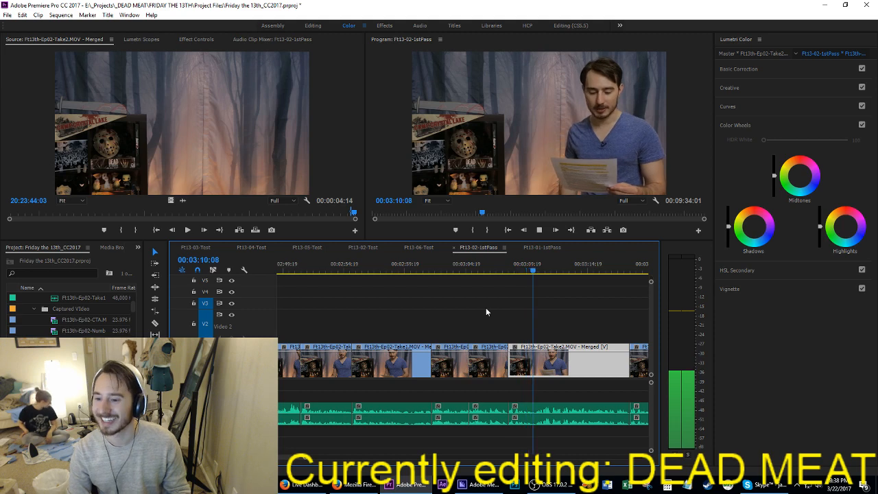
Step: Save the project and replay the inserted Take2 clip from 03:08:07, continuing through the following clip to 03:29:06
key("space")
key("ctrl+s")
key("Up")
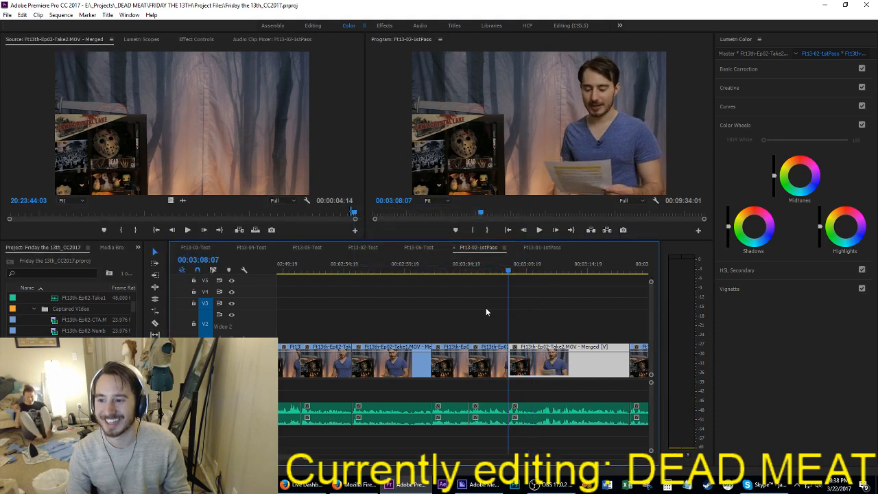
key("space")
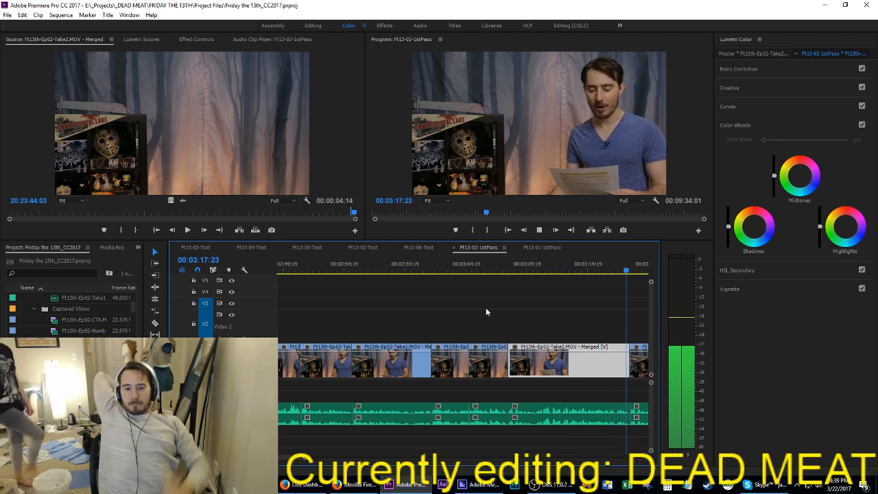
key("space")
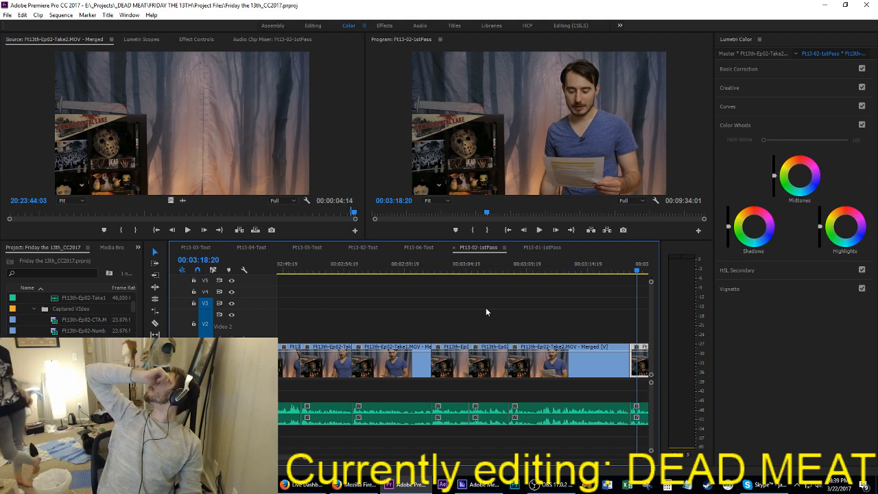
key("ctrl+s")
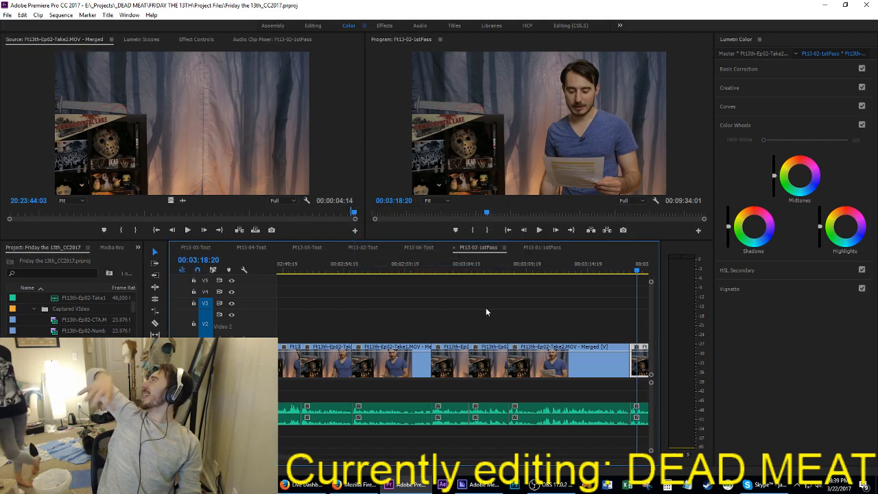
key("Up")
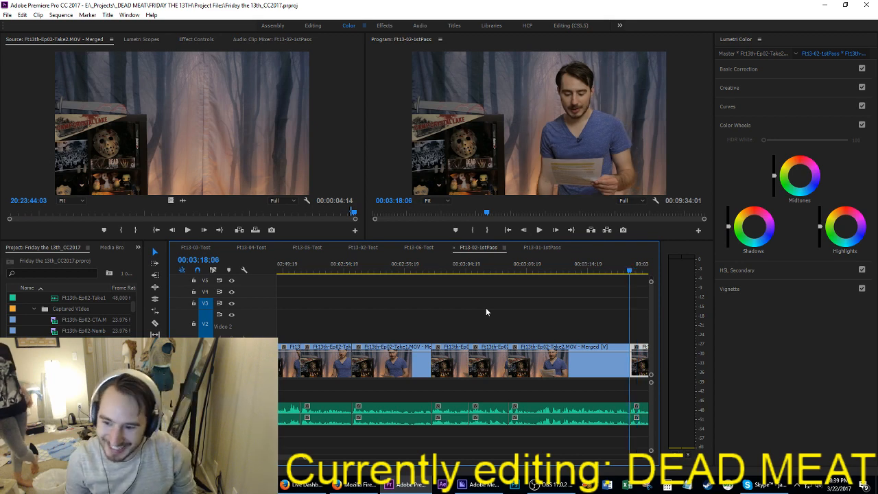
key("space")
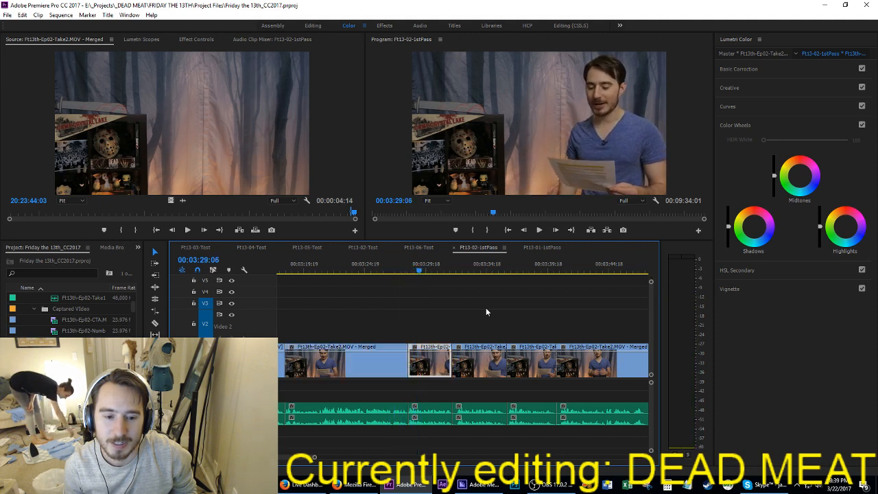
Step: Extract the opening frames, up to about 03:32:05, from the Take2 clip that starts just before 03:32:05
key("Down")
key("space")
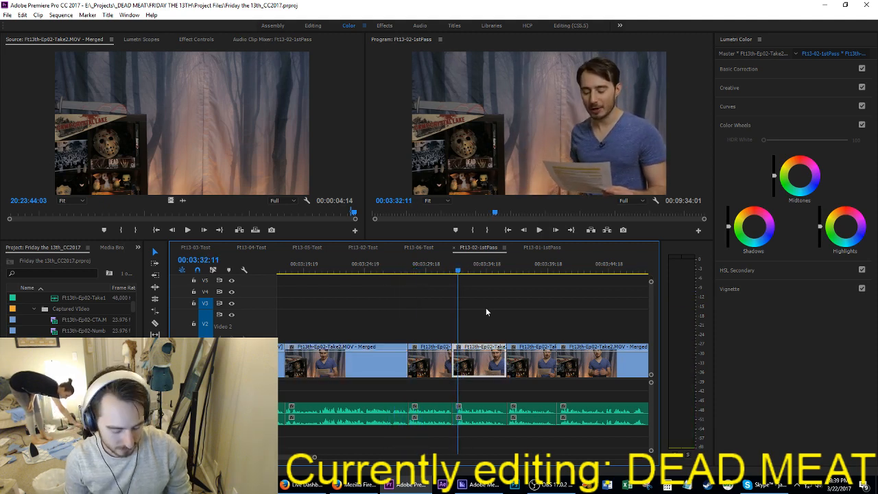
key("o")
key("Up")
key("i")
key("space")
key("space")
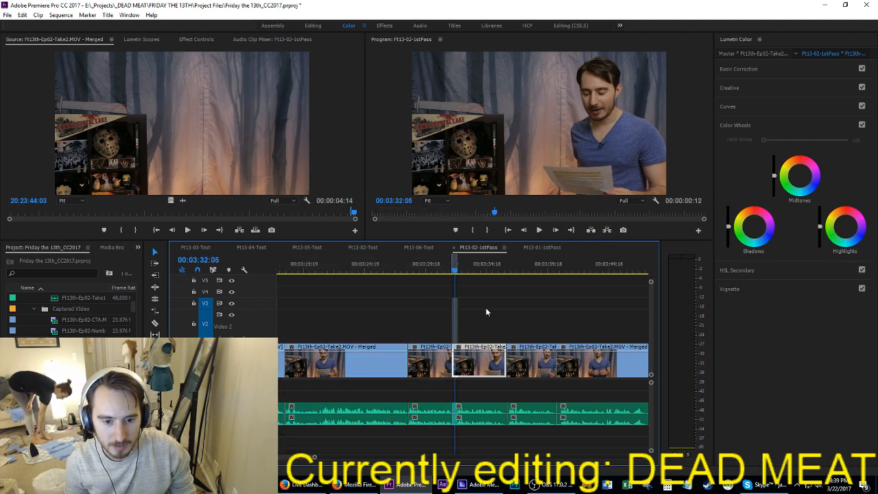
key("o")
key("apostrophe")
Step: Check the Take2 clips after the trimmed one up to 03:41:05, then return to the cut at 03:08:07
key("space")
key("Down")
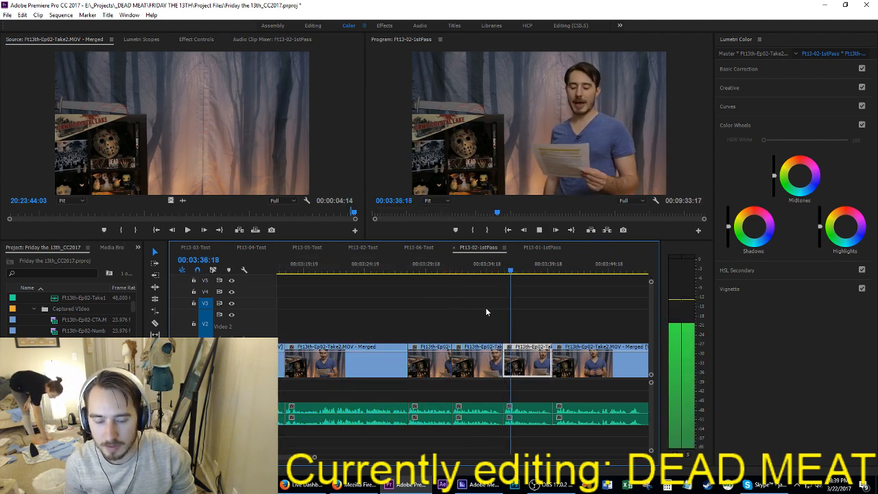
key("Down")
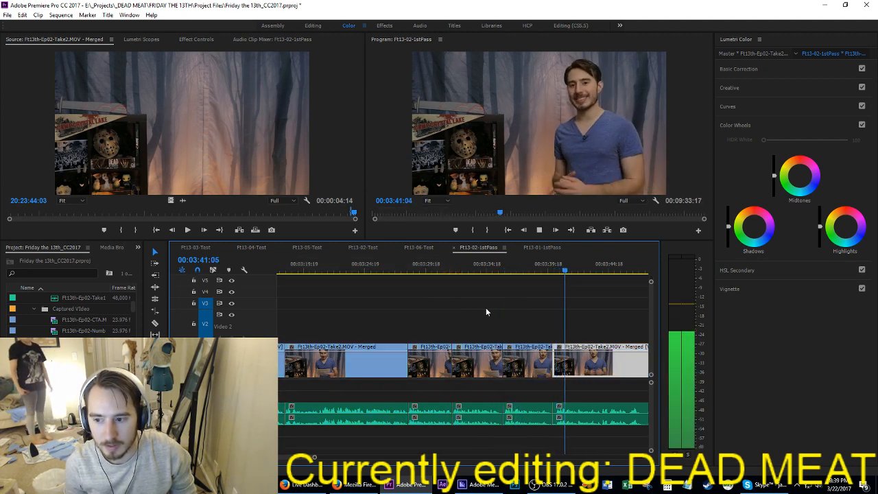
key("space")
key("Up")
key("Up")
key("Up")
key("Up")
key("Up")
key("Up")
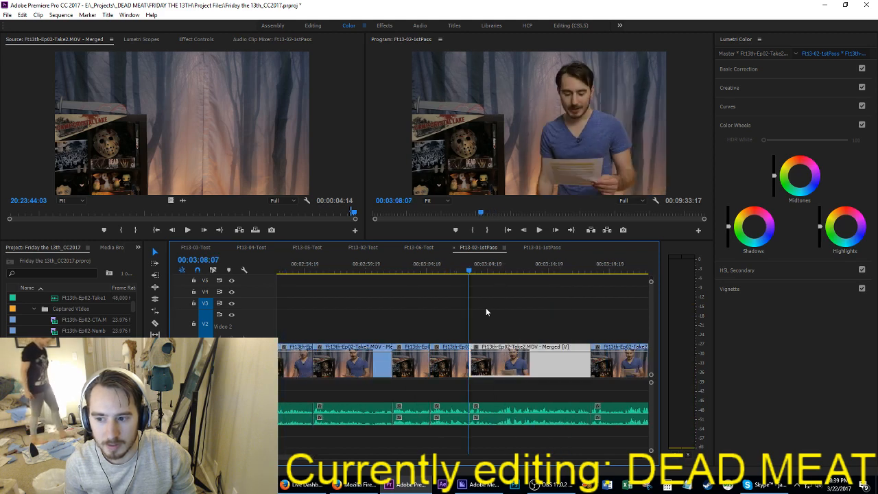
Step: Split the Take2 clip starting at 03:08:07 at 03:10:12, then check playback through to 03:20:11
key("space")
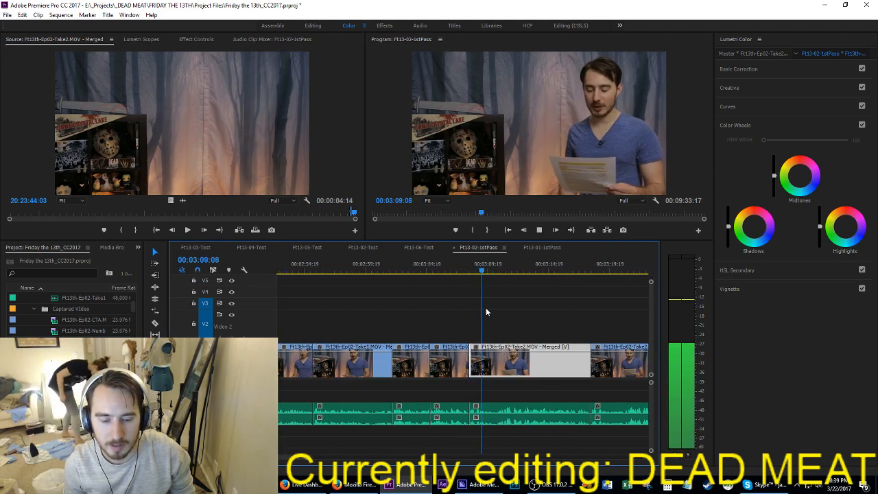
key("space")
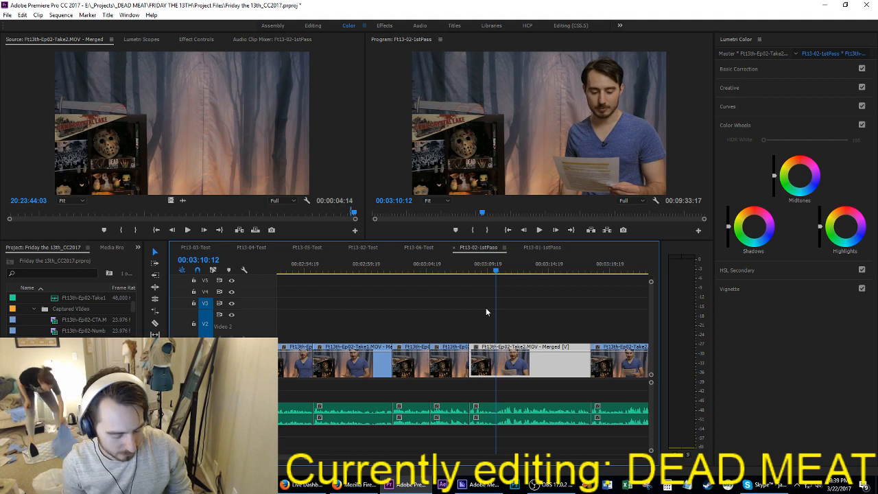
key("ctrl+k")
key("space")
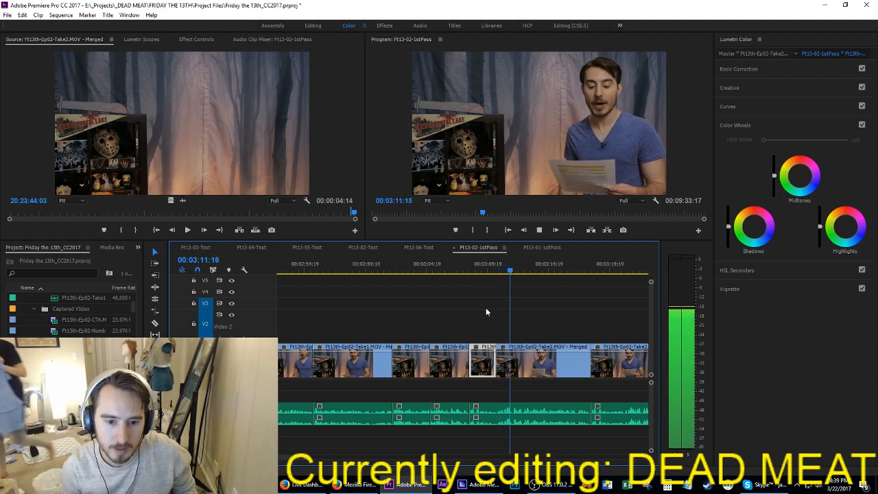
key("Down")
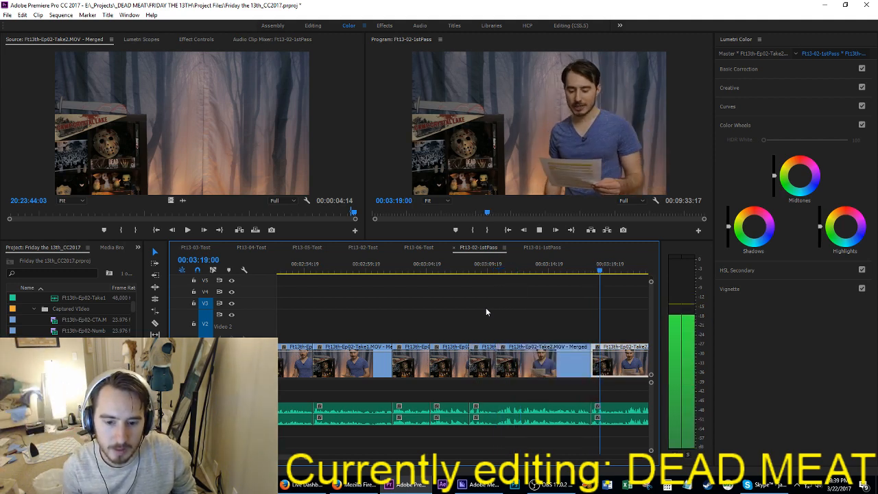
key("space")
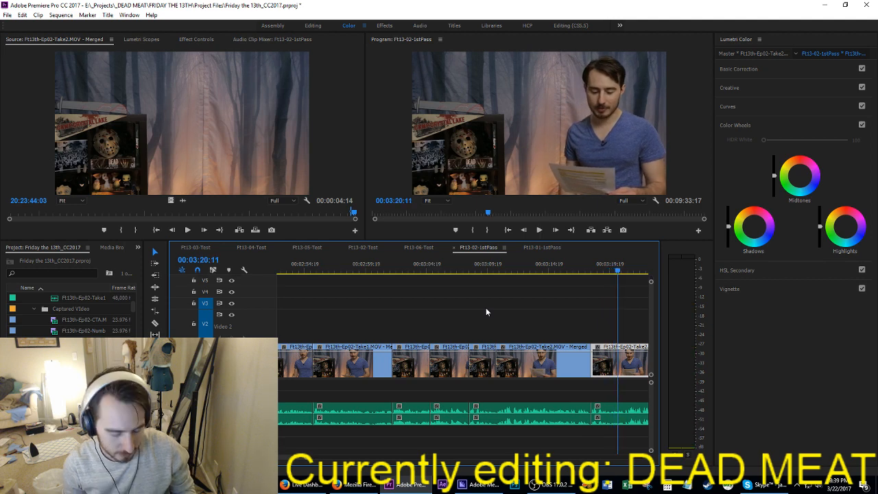
Step: Ripple-trim the opening of the Take2 clip starting near 03:18:06 up to 03:20:11, then replay that cut and the clip at 03:08:07
key("Up")
key("space")
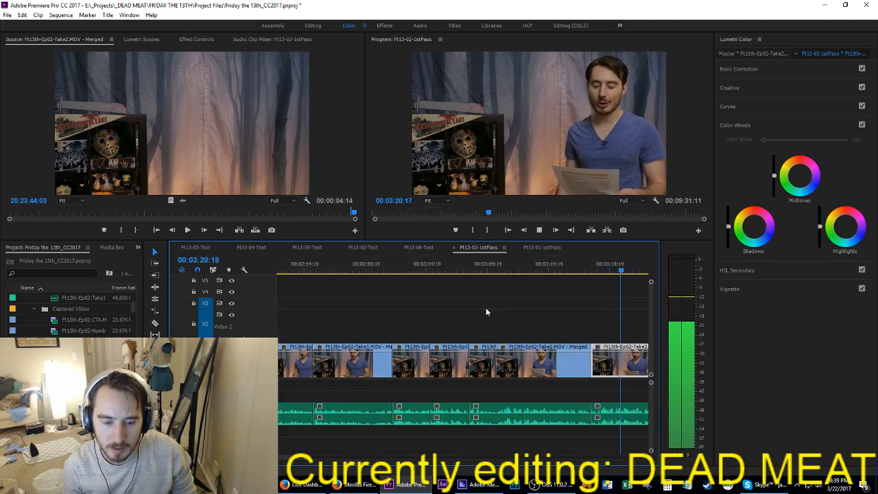
key("space")
key("Up")
key("Up")
key("space")
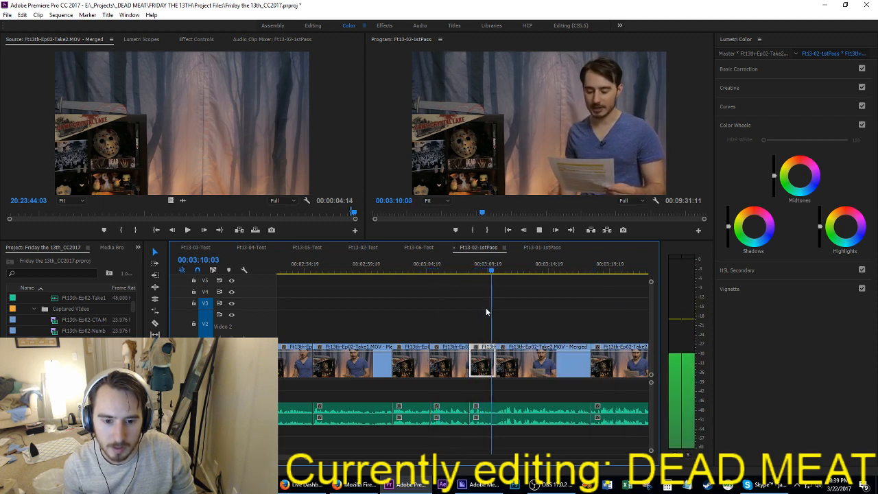
Step: Complete the split at 03:10:12 so it also cuts the audio, then save the project
key("space")
key("Right")
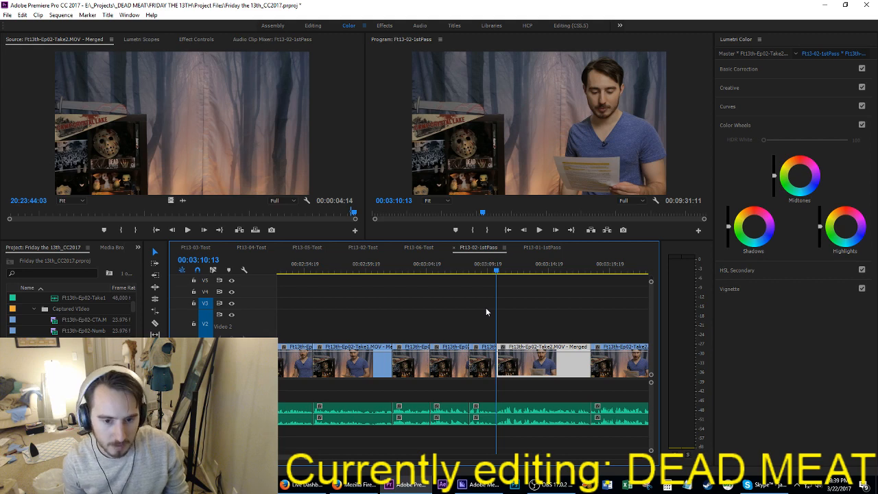
key("Left")
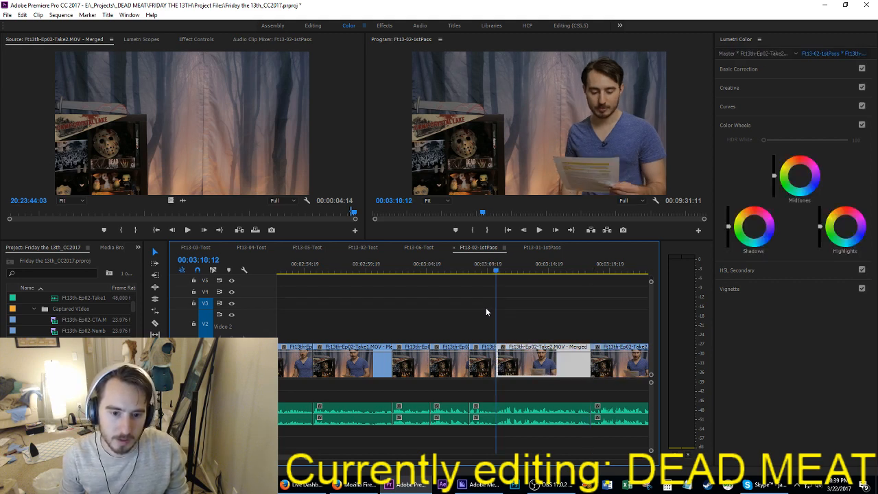
left_click(485, 308)
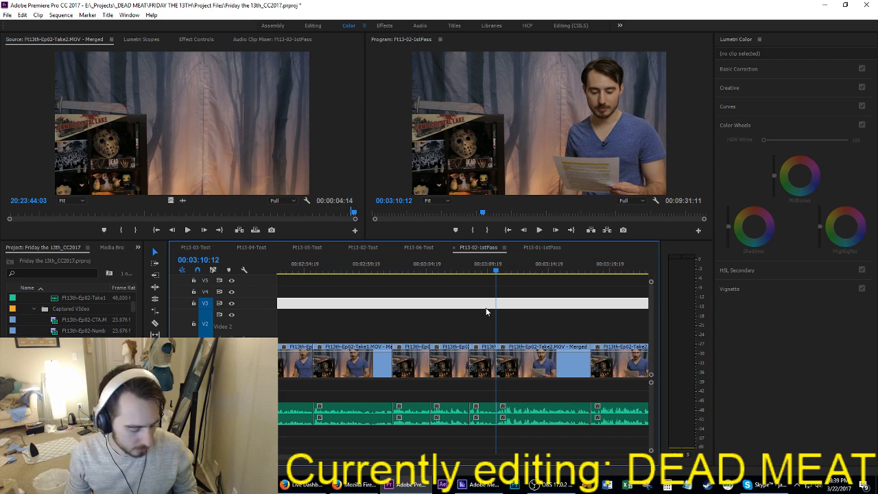
key("ctrl+s")
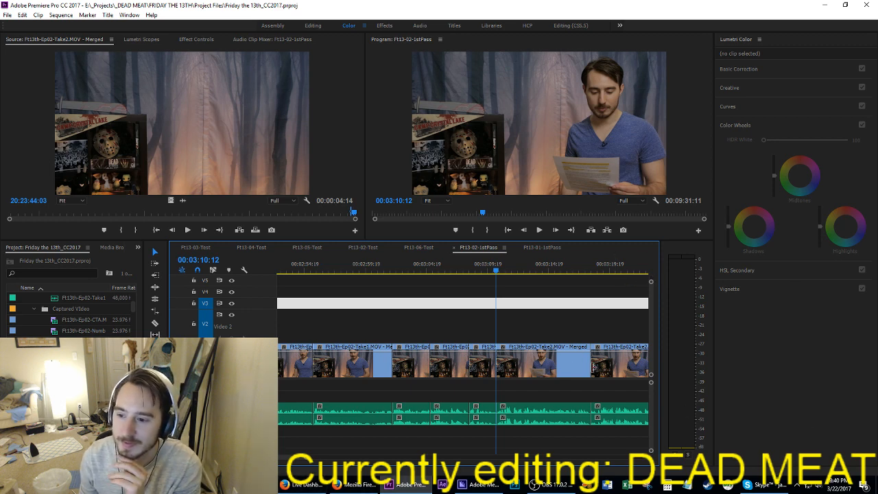
Step: Preview the Take2 clips from 03:10:12 onward and split video and audio at 03:11:08
left_click_drag(574, 302, 573, 295)
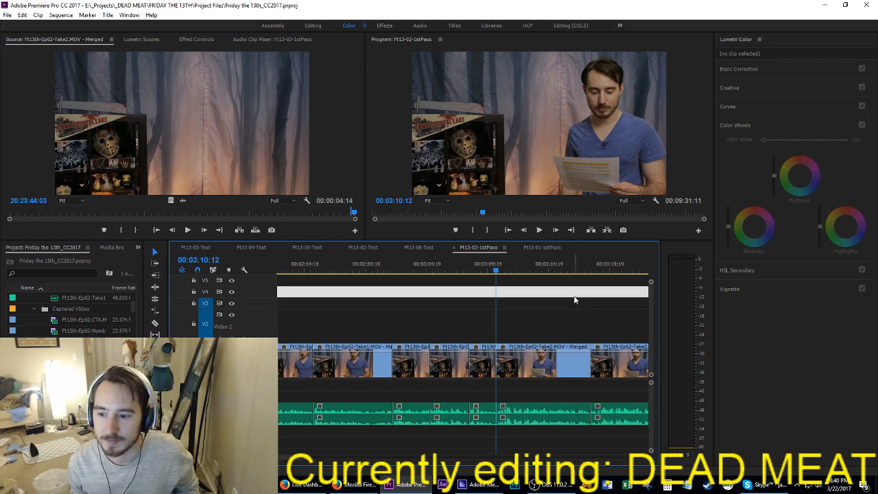
key("space")
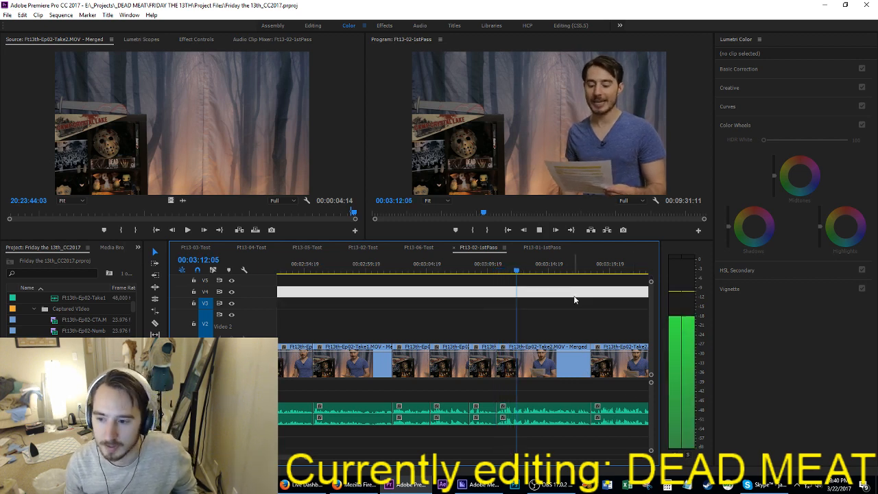
key("Delete")
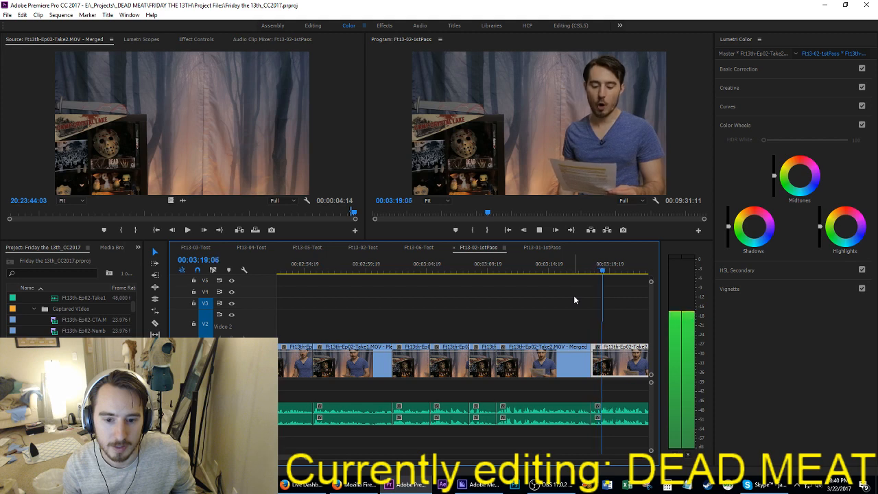
key("Up")
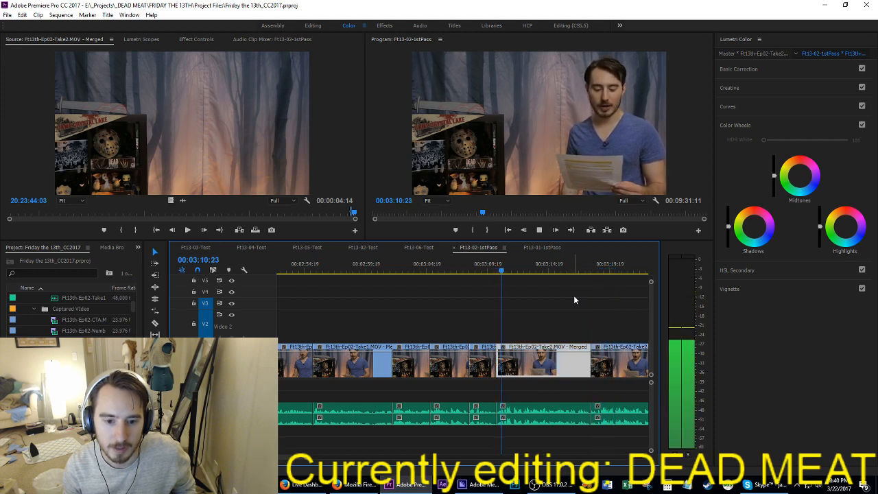
key("space")
key("i")
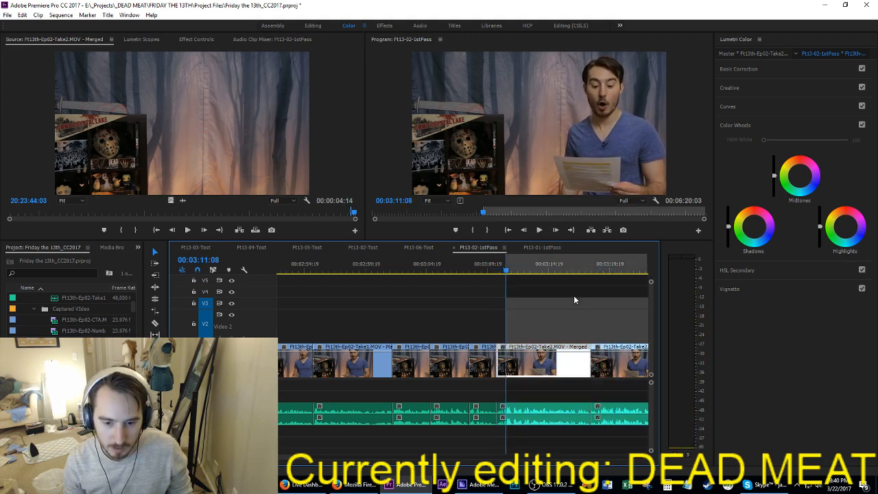
key("ctrl+k")
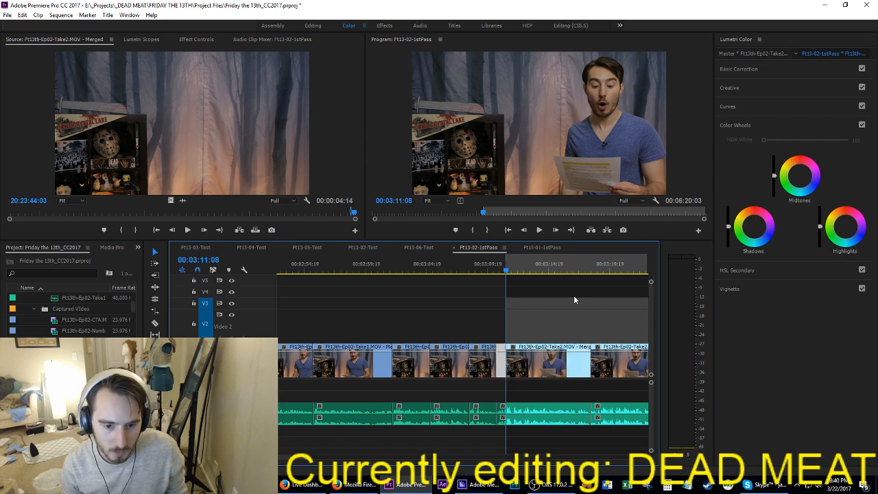
left_click(567, 303)
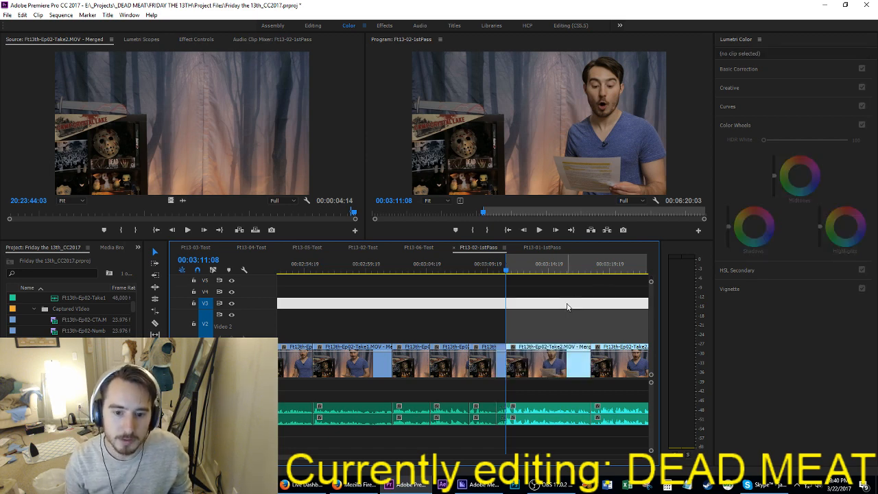
Step: Ripple-trim the opening of the Take2 clip that starts at 03:18:06, up to about 03:19:04
key("Down")
key("space")
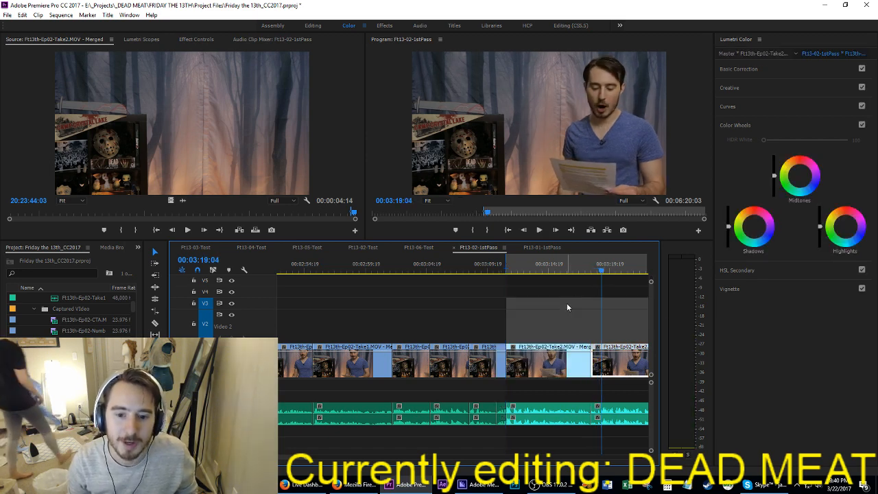
key("Left")
key("o")
key("q")
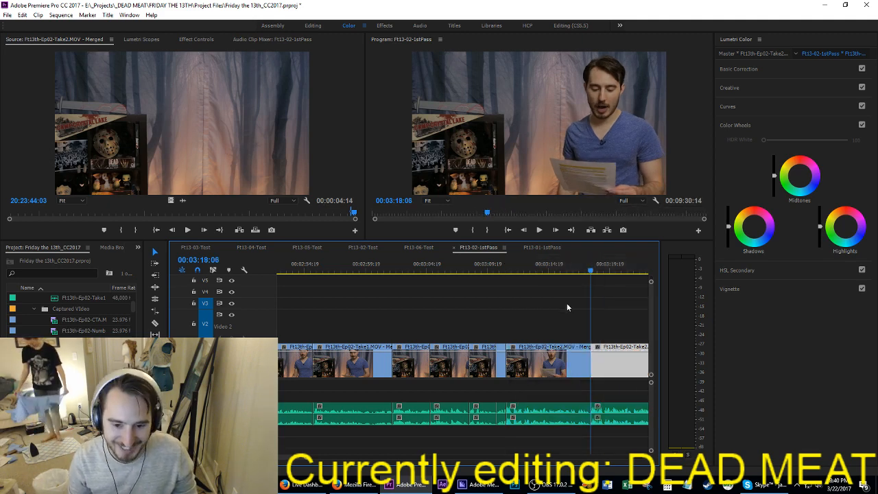
Step: Play the Take2 clip from 03:11:08, split video and audio at 03:12:15, and save the project
key("space")
key("Up")
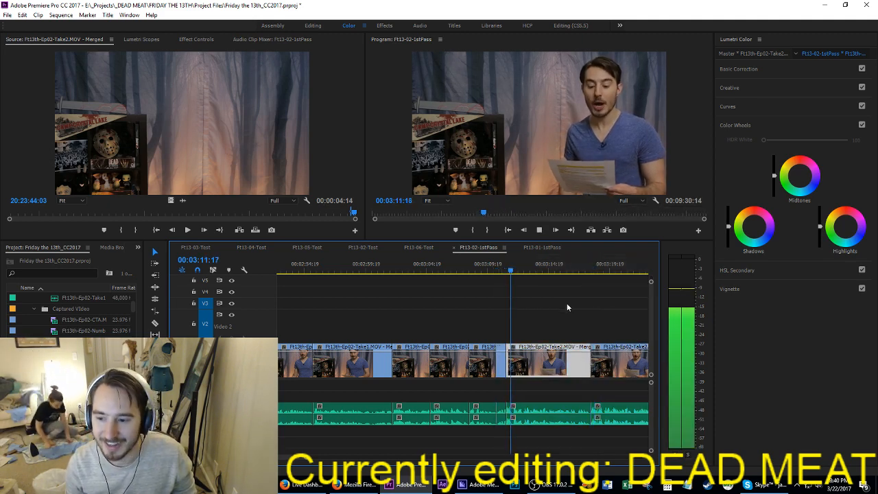
key("space")
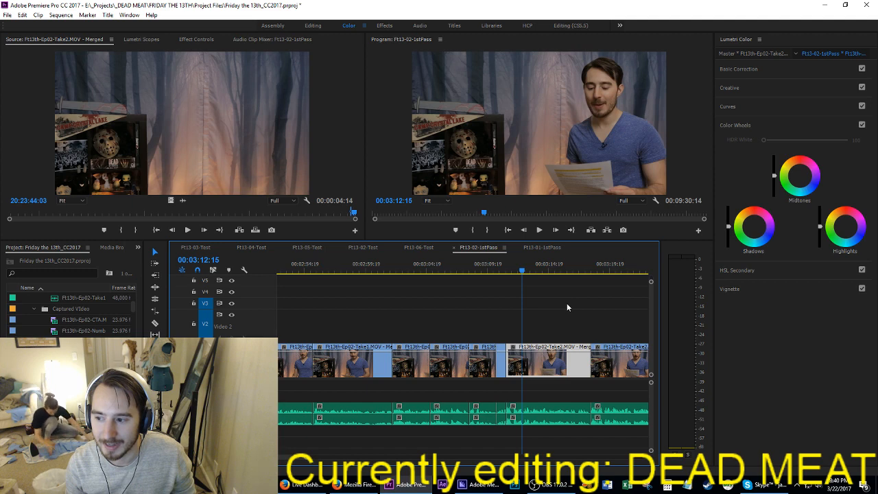
left_click(566, 306)
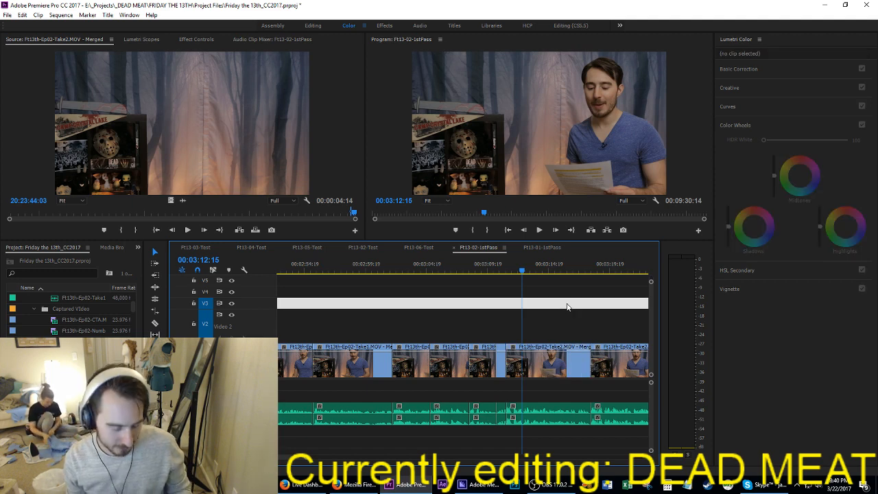
key("ctrl+k")
key("ctrl+s")
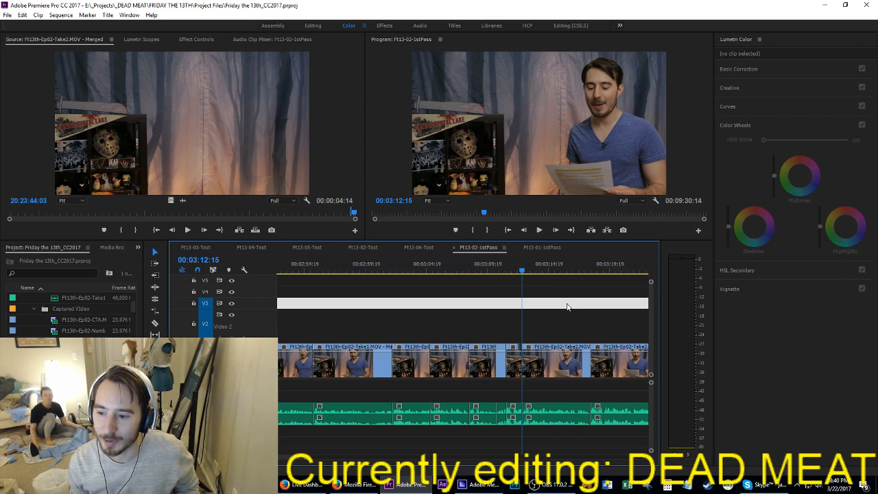
left_click(571, 285)
left_click(571, 294)
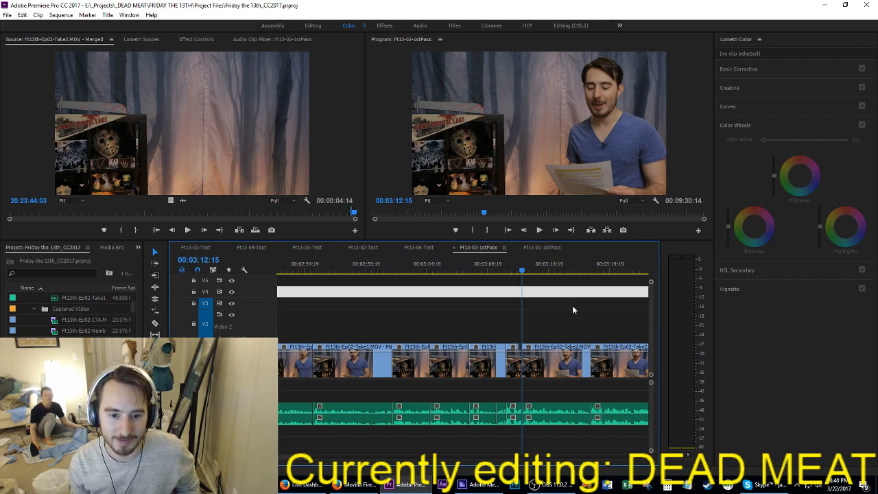
left_click(573, 313)
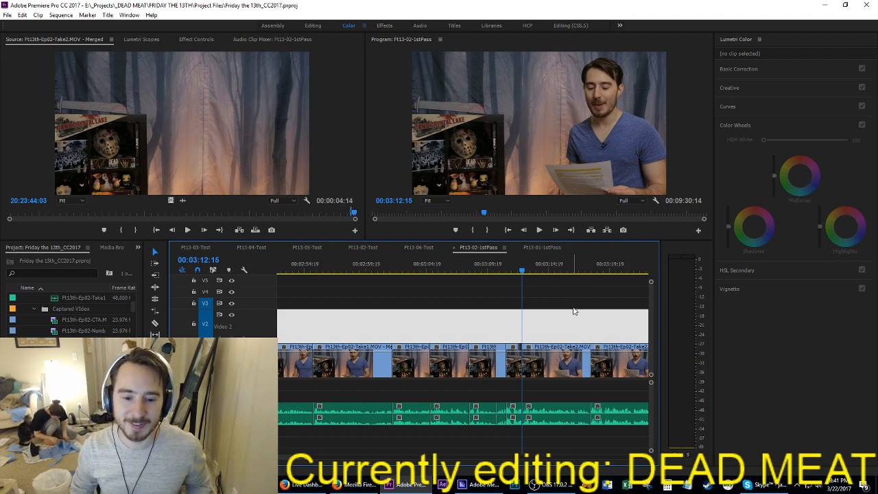
key("Up")
key("Down")
left_click(574, 307)
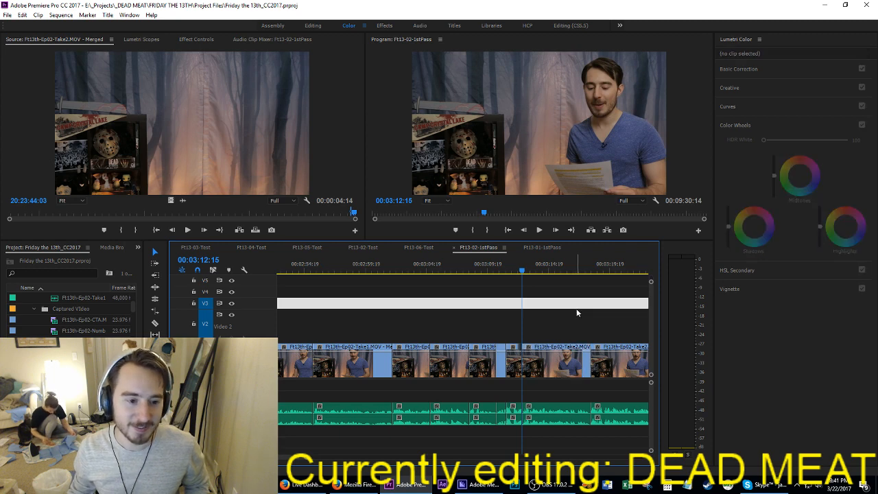
Step: Play the narration from 03:12:15 through the following Take2 clips to about 03:24:13, saving the project along the way
key("space")
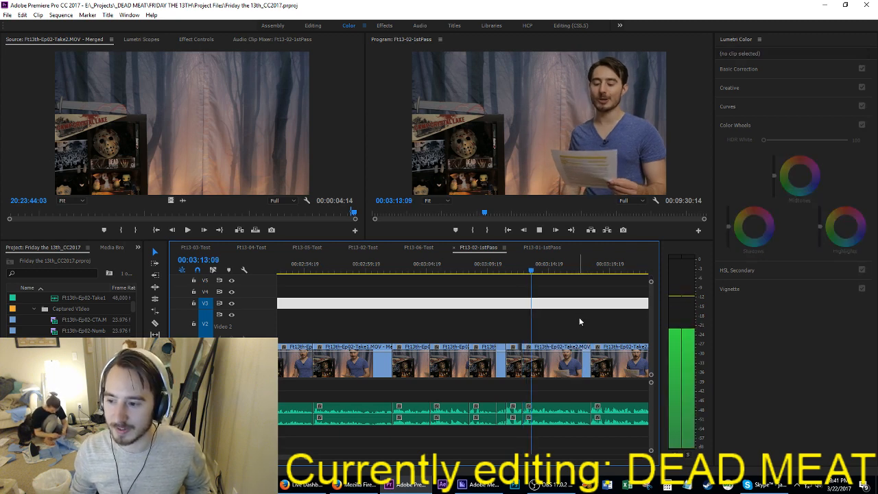
key("space")
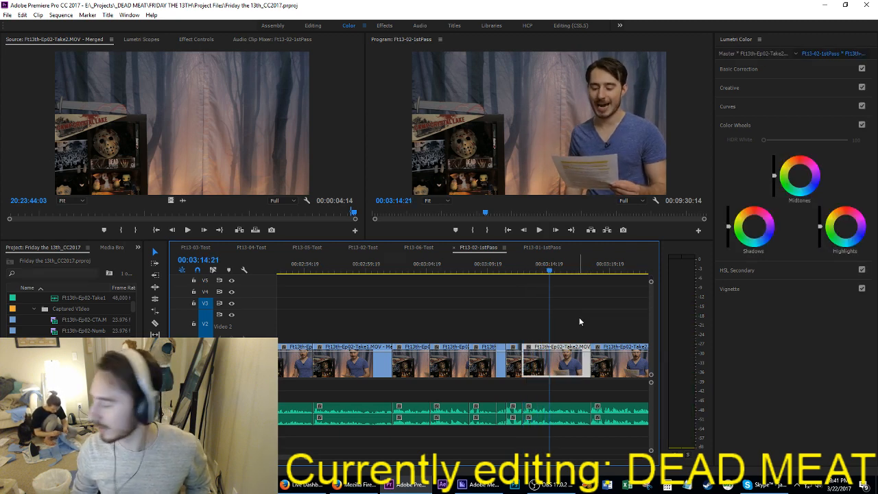
key("ctrl+s")
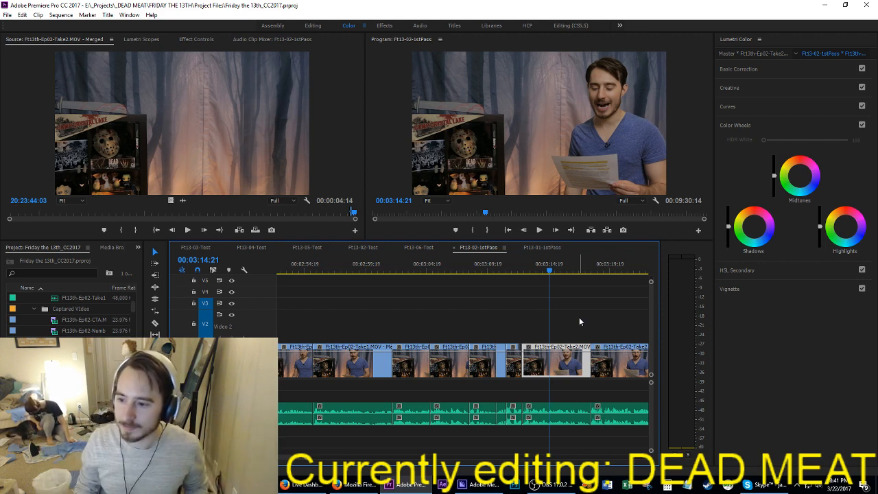
key("space")
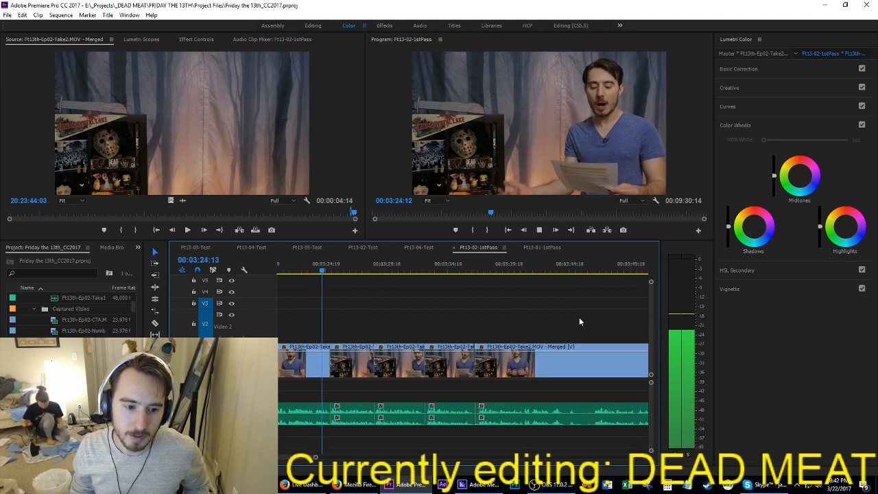
Step: Compare the deliveries starting at 03:11:08, 03:12:15 and 03:18:06 by replaying around each cut, then return to 03:11:08
key("space")
key("space")
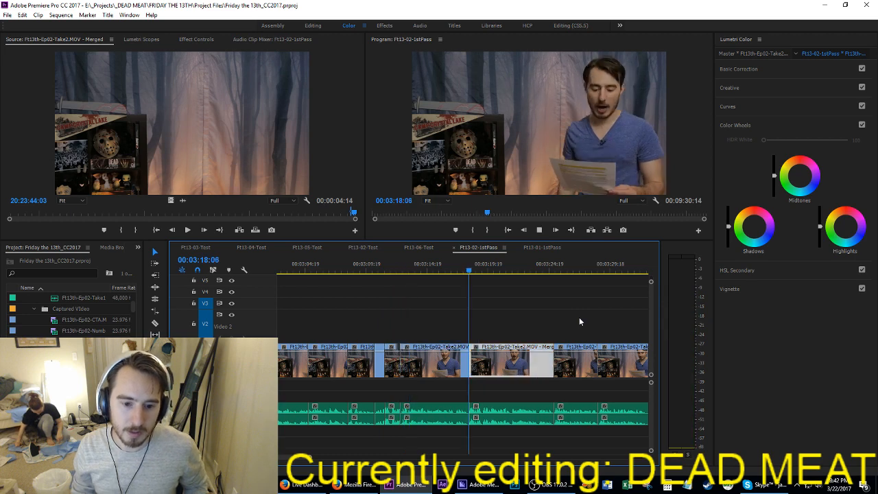
key("space")
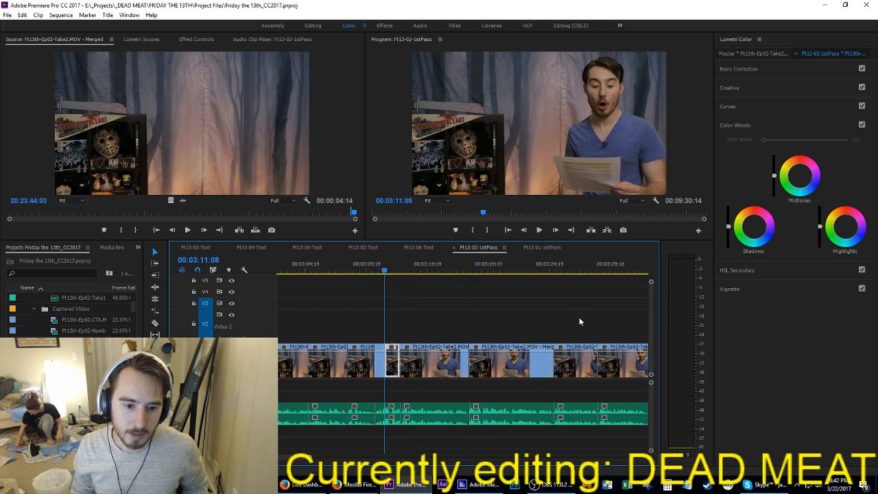
key("space")
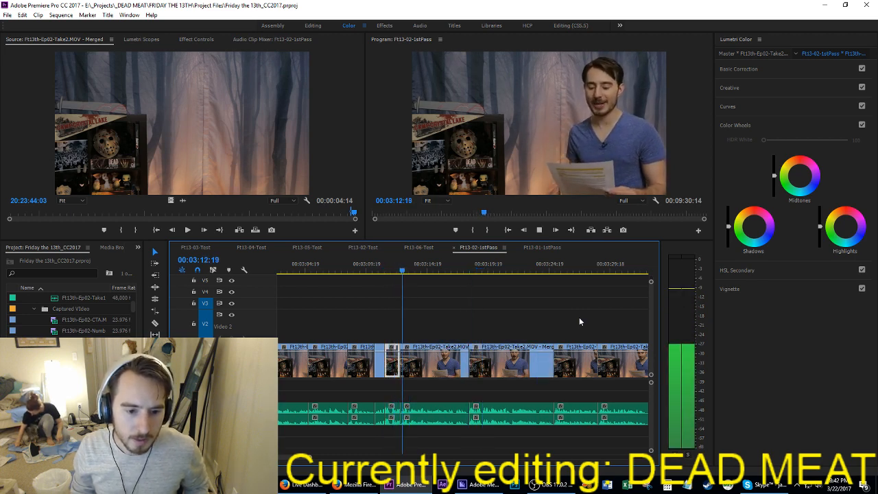
key("space")
key("space")
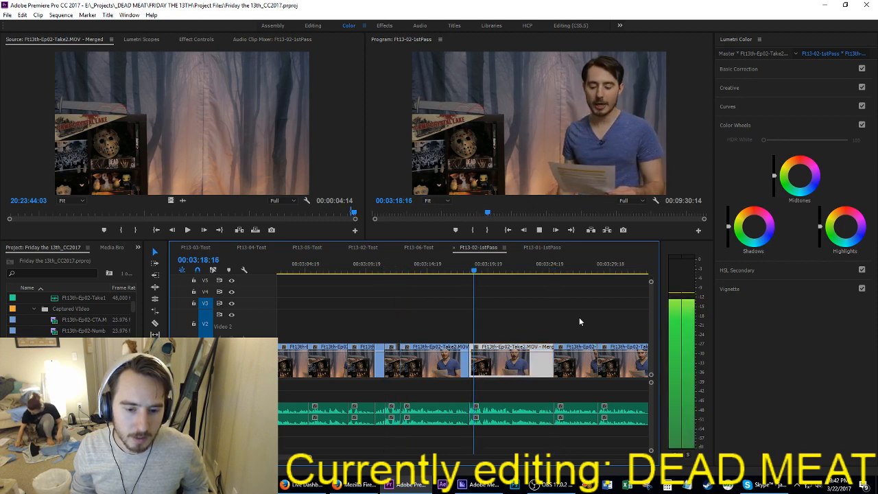
key("Up")
key("Up")
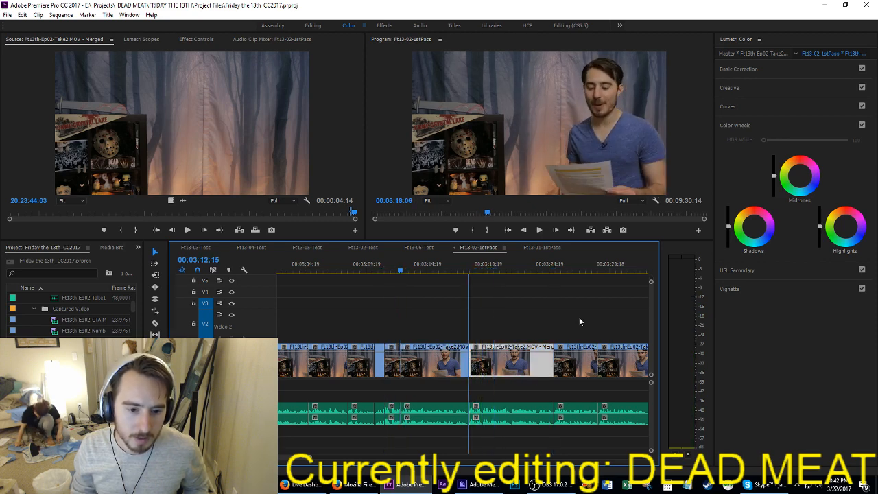
key("space")
key("Up")
key("Up")
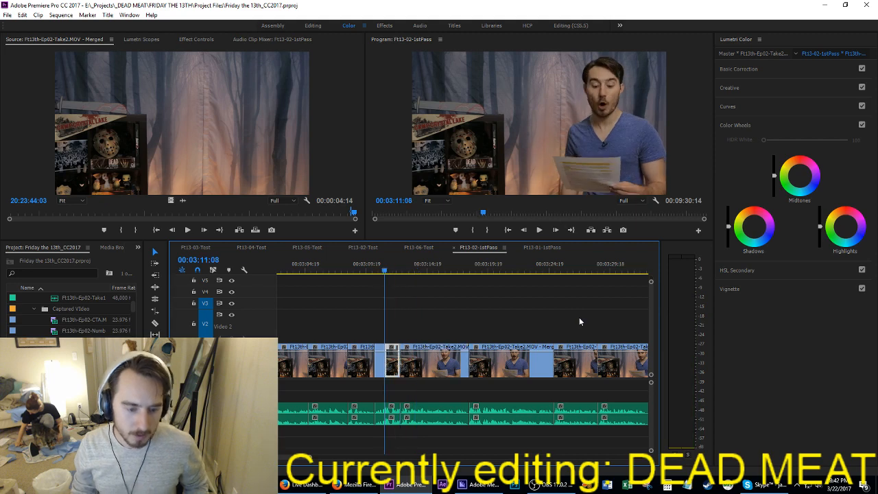
Step: Extract the two Take2 clips between 03:11:08 and 03:18:06, closing the gap, then play the joined narration through to 03:18:19
key("i")
key("Down")
key("Down")
key("o")
key("apostrophe")
key("Up")
key("space")
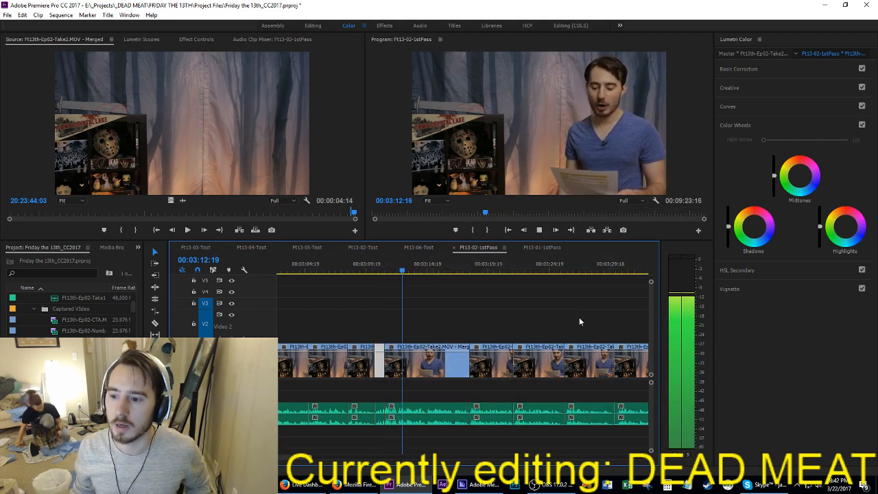
left_click_drag(398, 389, 384, 430)
scroll(445, 388, "down", 1)
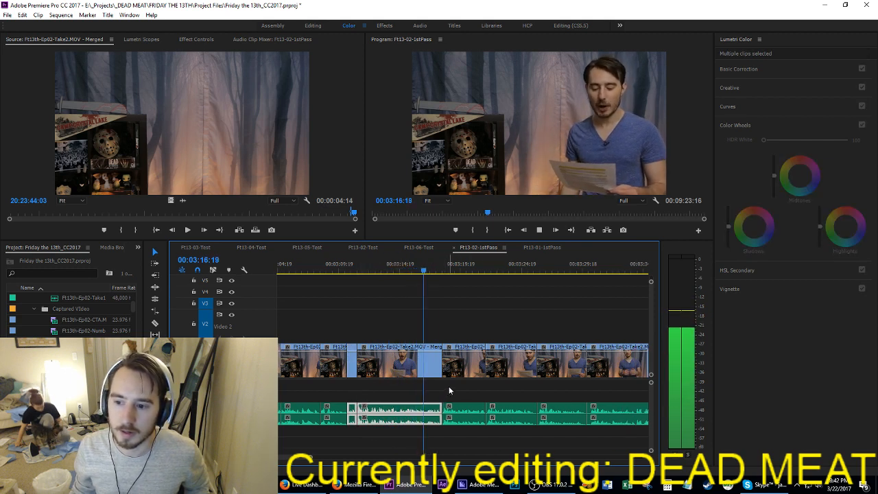
left_click(473, 391)
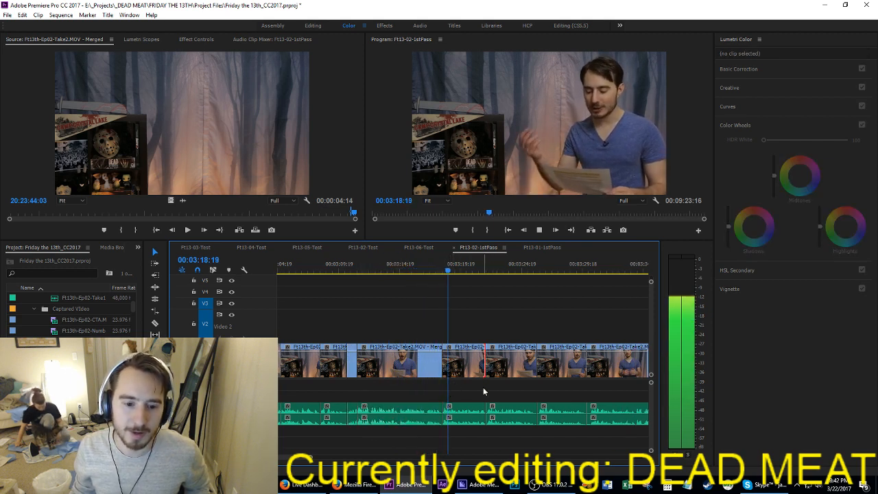
Step: Save the project and compare the Take2 deliveries by replaying the clips from 03:18:07 to about 03:25:20
key("space")
key("ctrl+s")
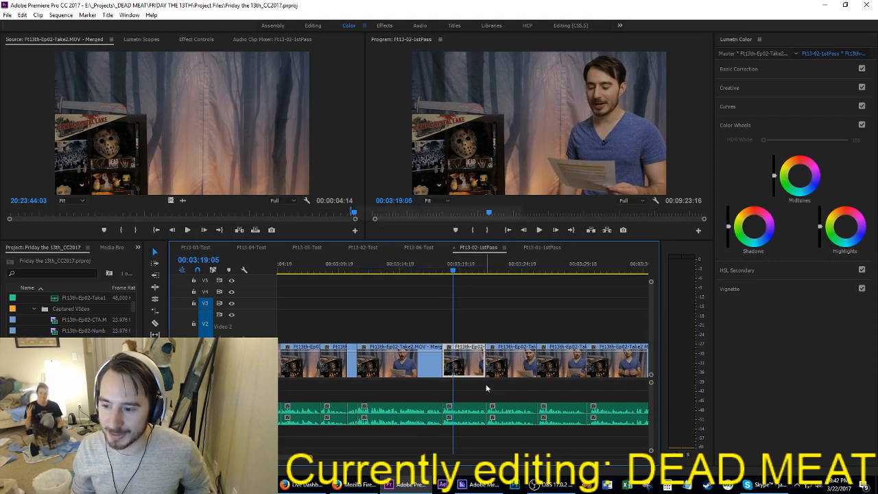
key("Up")
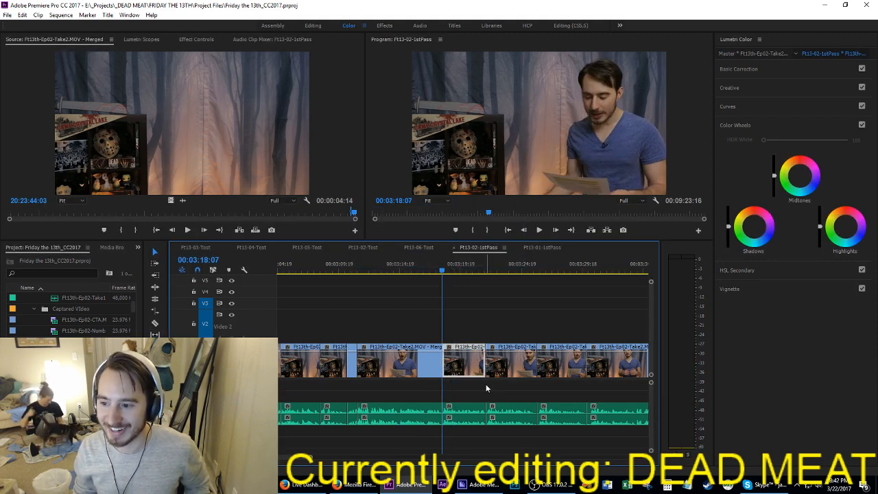
key("space")
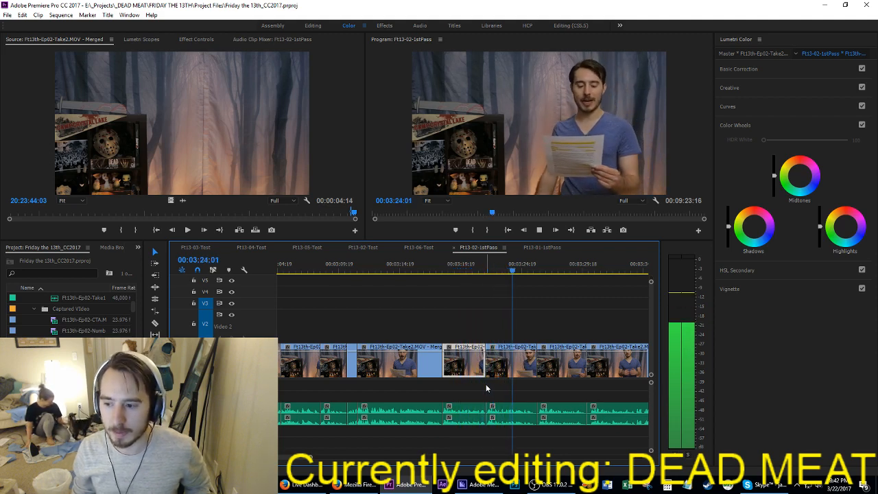
key("space")
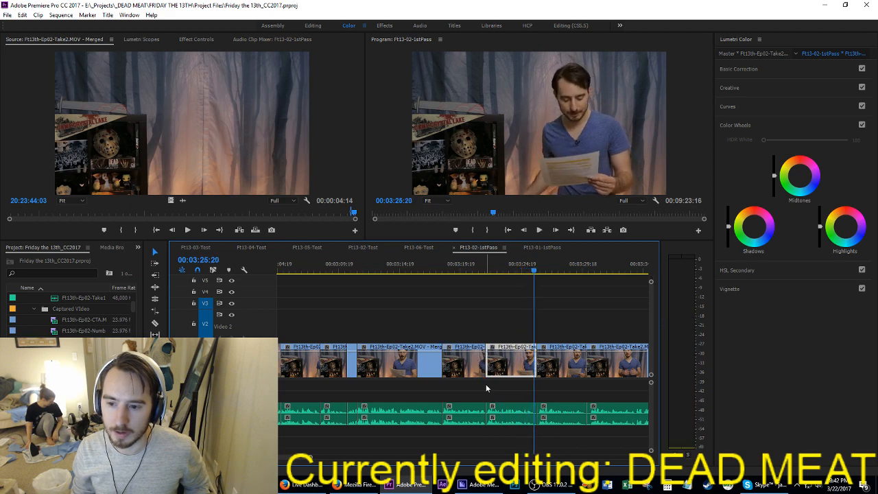
key("Up")
key("Up")
key("space")
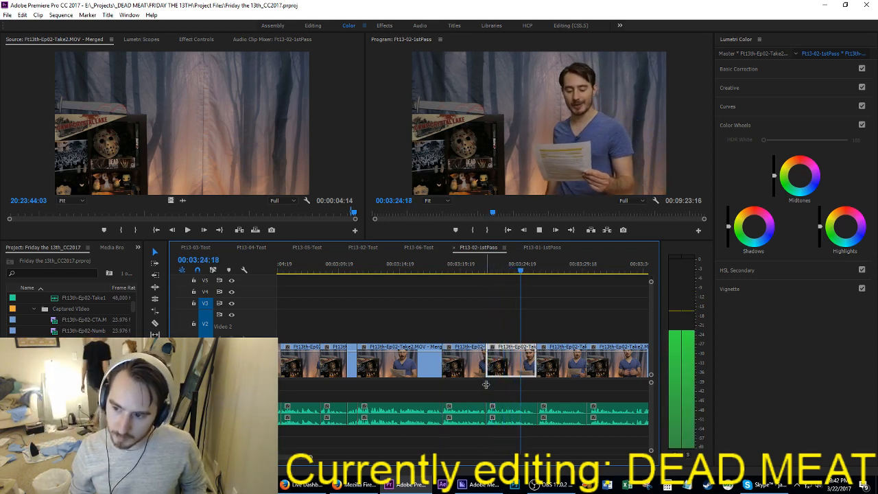
Step: Extract the short Take2 clip starting at 03:18:07, closing the gap
key("Up")
key("Up")
key("i")
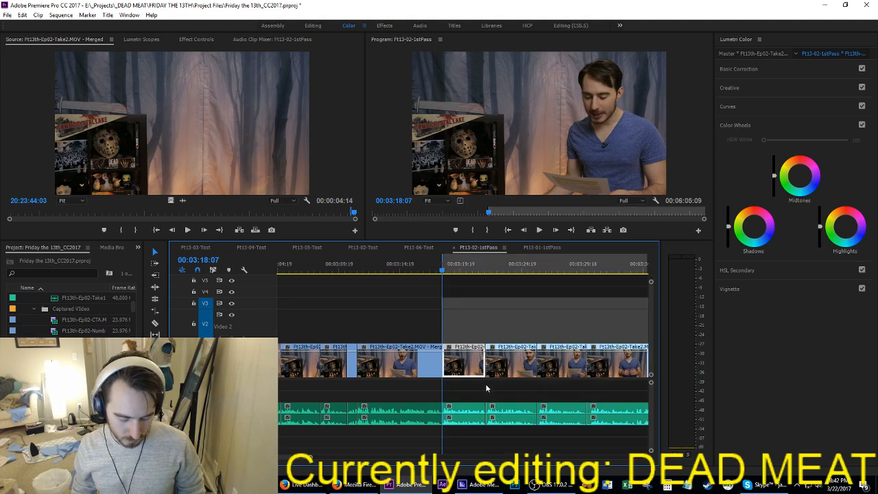
key("Down")
key("o")
key("apostrophe")
Step: Play the clip that now starts at 03:18:07 and ripple-trim 5 frames off its end
key("space")
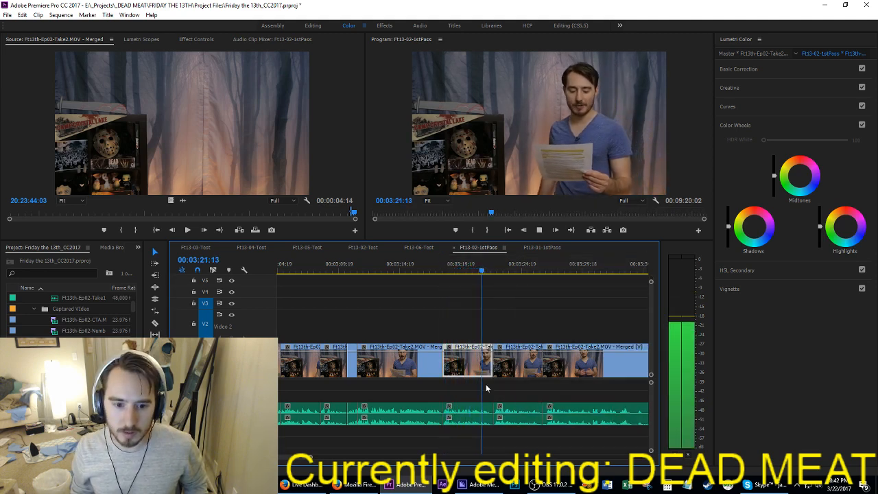
key("space")
key("w")
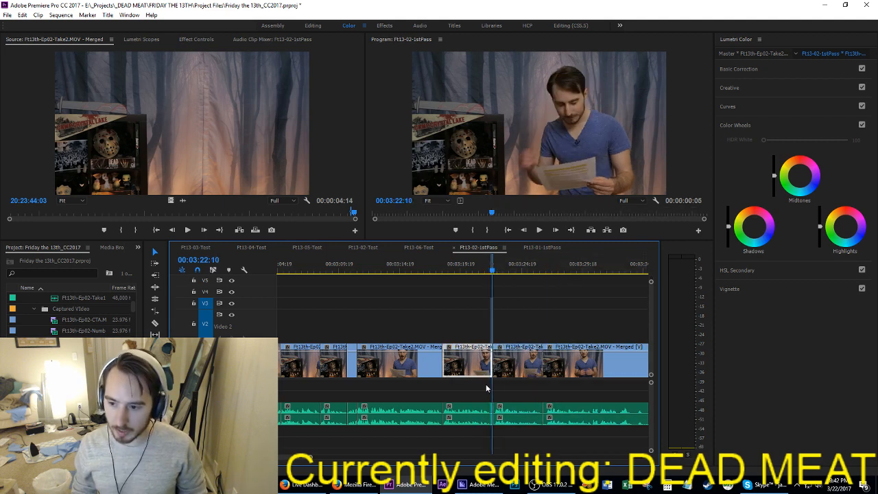
Step: Play the narration on through the next Take2 clips and split video and audio at 03:34:15
key("space")
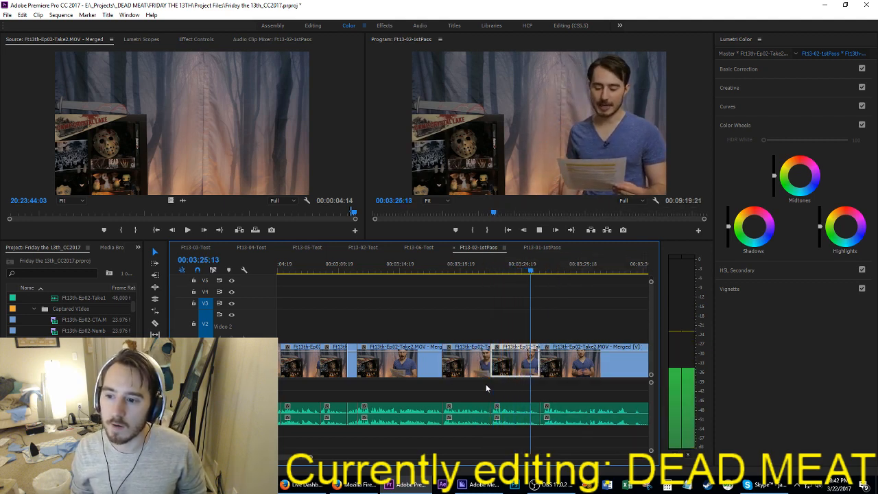
key("Up")
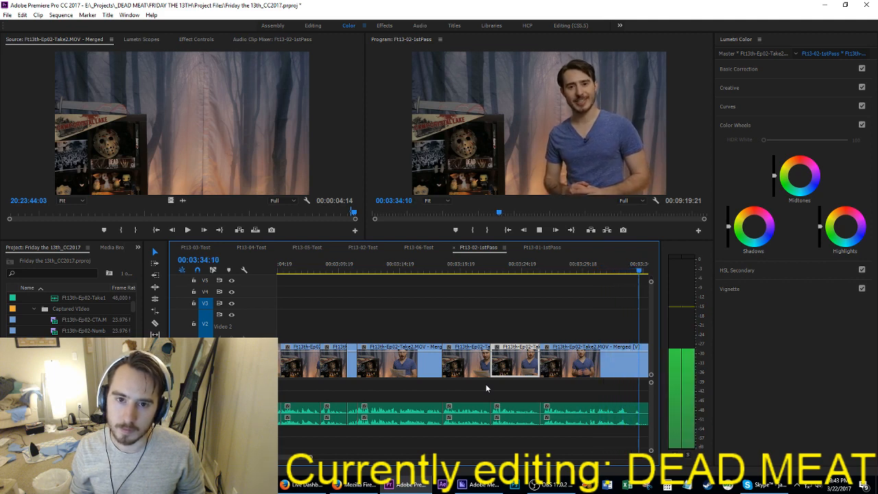
key("space")
key("ctrl+k")
Step: Replay the Take2 clip after the 03:34:15 cut and ripple-trim its start to where the delivery begins
key("space")
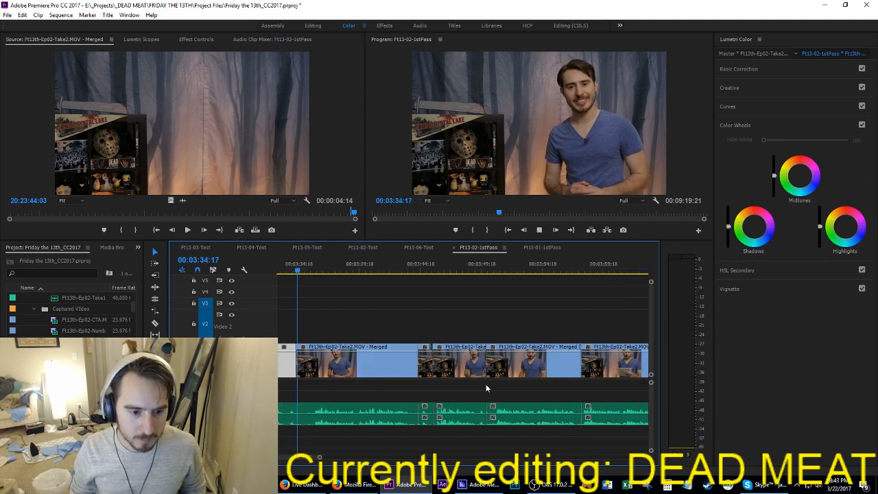
key("space")
key("Up")
left_click(373, 396)
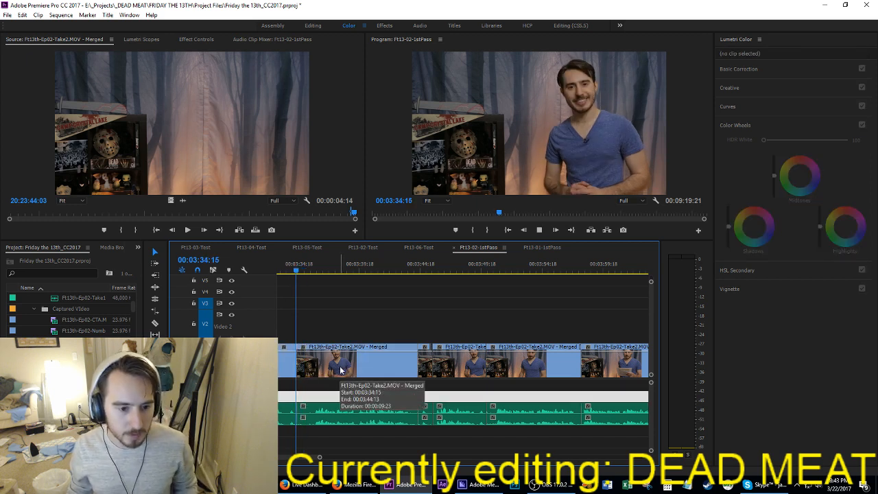
key("space")
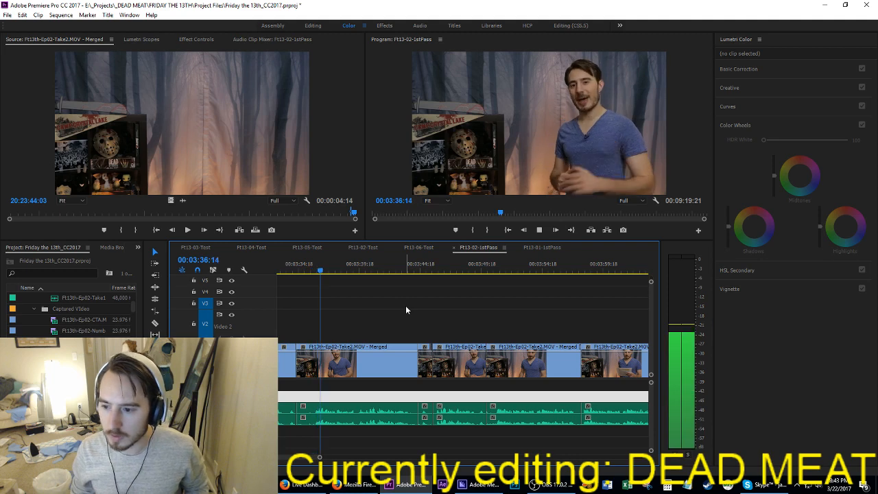
key("Up")
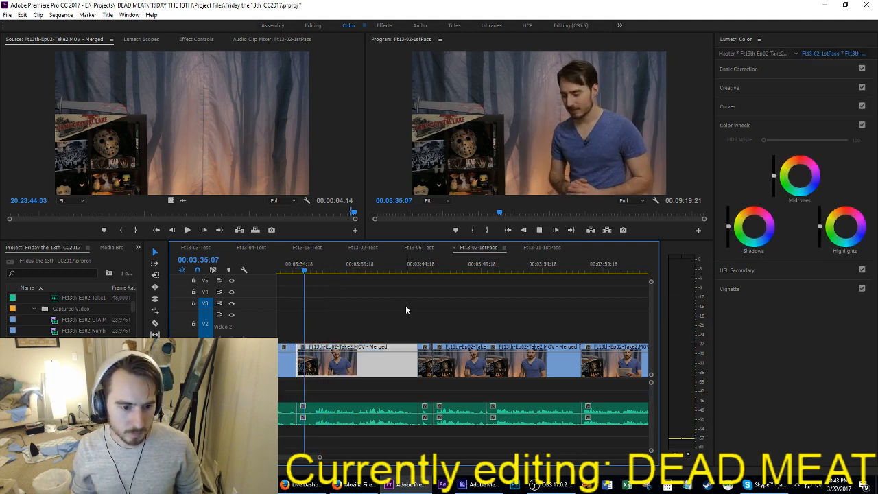
key("space")
key("q")
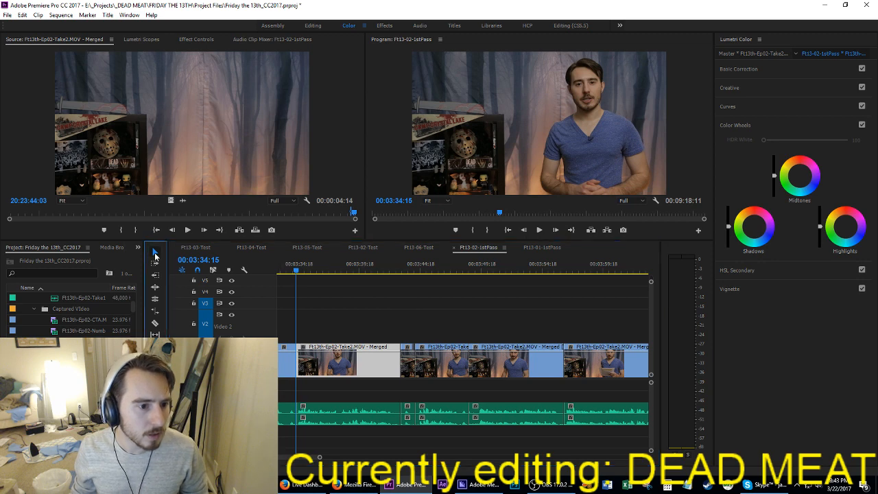
Step: Play the trimmed clip to about 03:43:00, then replay the narration from 03:26:08 to about 03:40:04 to compare deliveries
left_click(372, 323)
key("space")
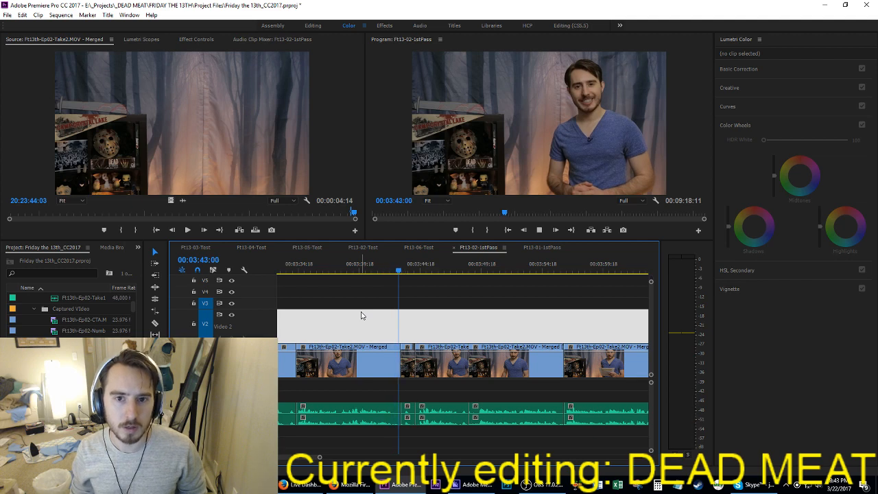
key("Up")
key("Up")
key("Up")
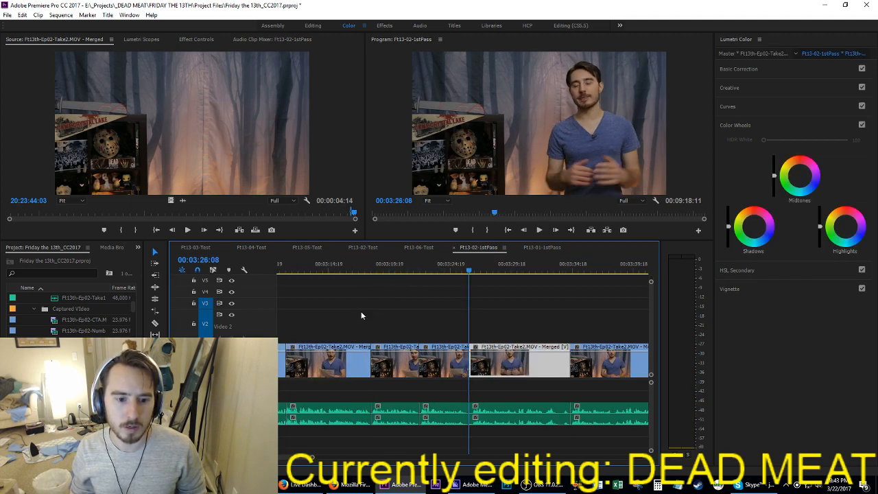
key("space")
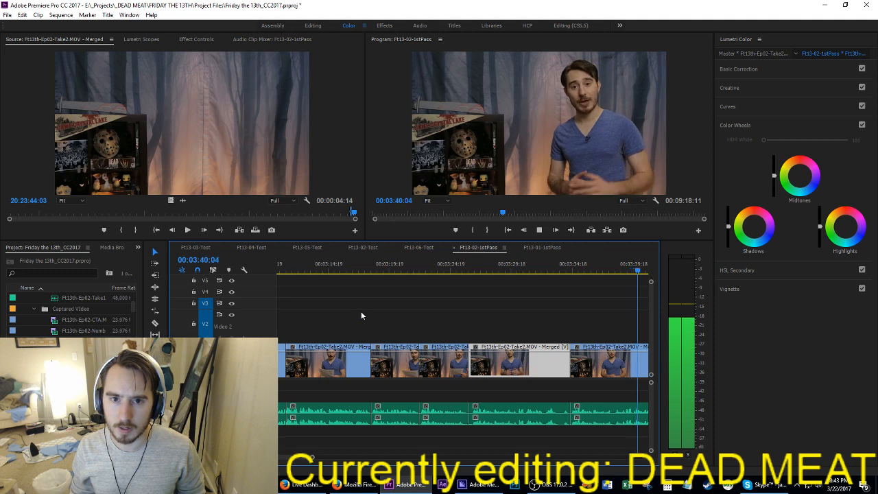
Step: Extract the section from 03:34:15 to about 03:40:06, closing the gap
key("space")
key("space")
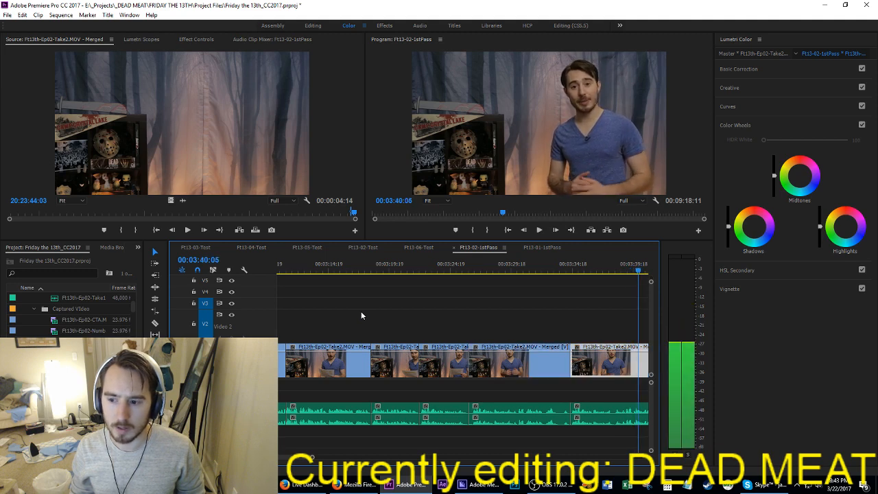
key("o")
key("Up")
key("i")
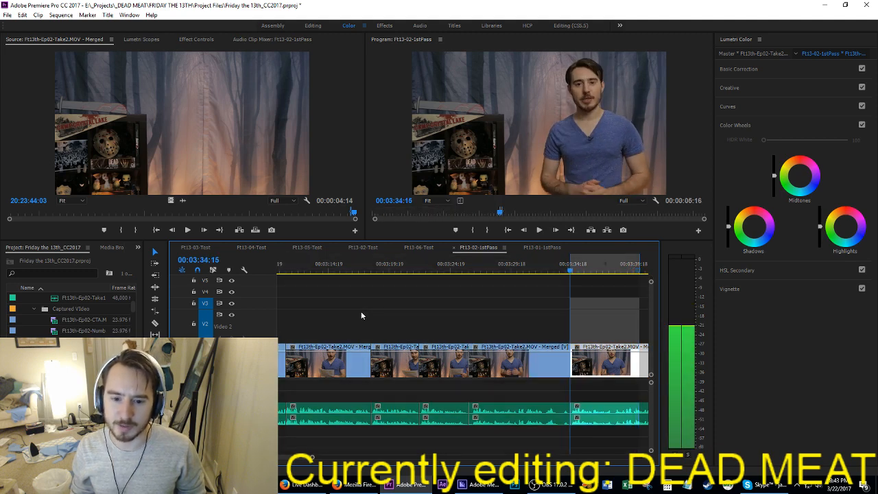
key("apostrophe")
Step: Play the remaining clip after 03:34:15 and try extracting the section up to 03:36:18
key("space")
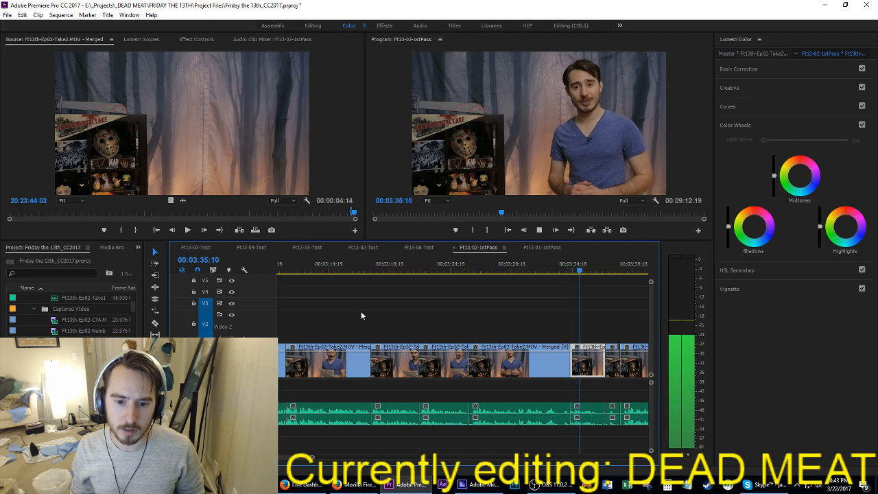
key("space")
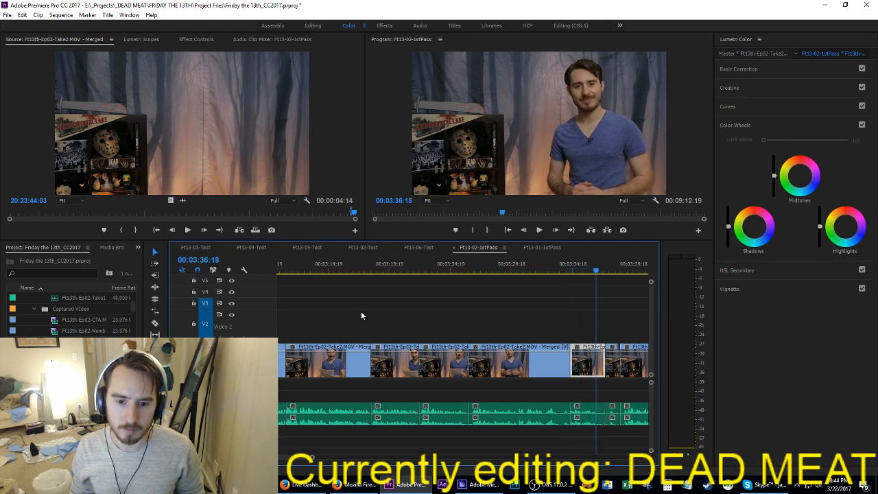
key("o")
key("Up")
key("i")
key("apostrophe")
Step: Try inserting the extracted section at 03:31:10 inside the clip starting at 03:26:08, and play across the new cuts
key("Up")
key("space")
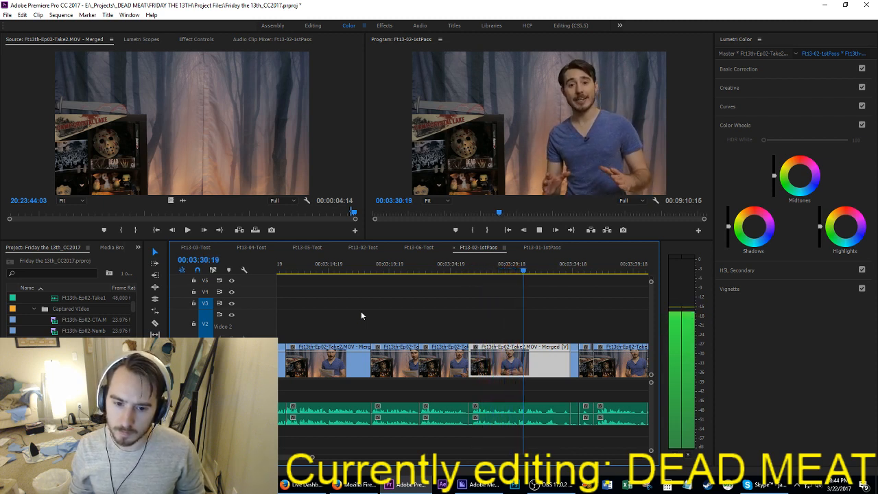
key("space")
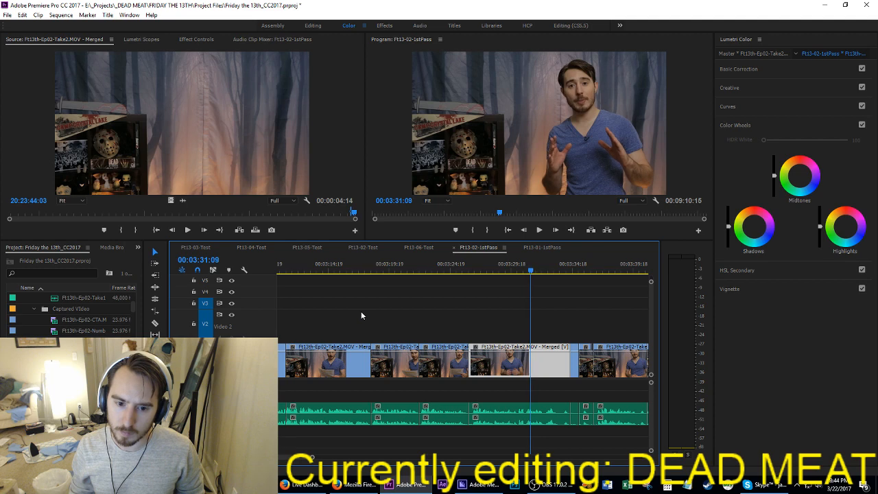
key("Right")
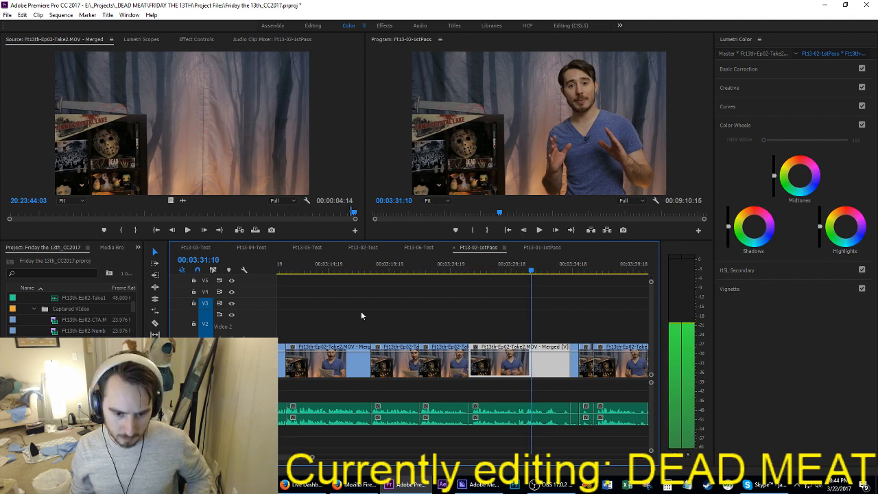
key("ctrl+shift+v")
key("Up")
key("shift+Left")
key("shift+Left")
key("shift+Left")
key("shift+Left")
key("space")
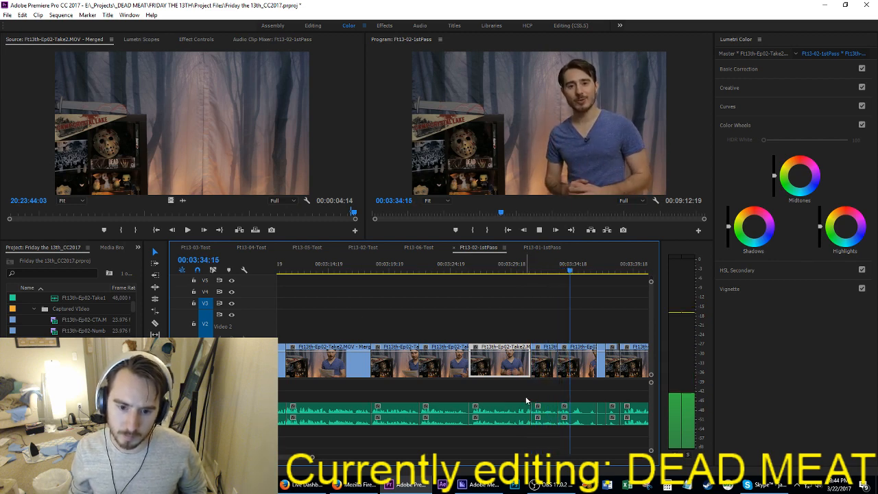
Step: Undo the section's insertion at 03:31:10 and its extraction from 03:34:15
key("space")
key("ctrl+z")
key("ctrl+z")
key("ctrl+z")
key("ctrl+z")
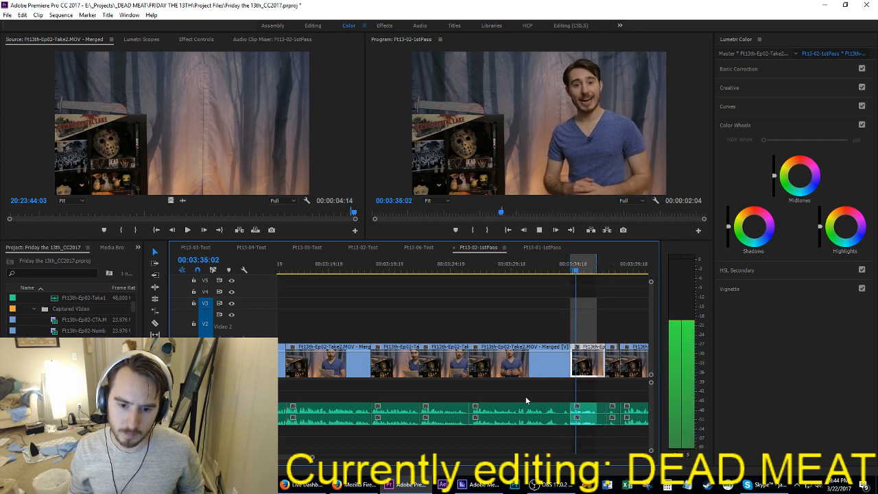
Step: Extract the section from 03:34:15 to 03:35:13, then extract the following phrase up to about 03:35:20
key("space")
key("o")
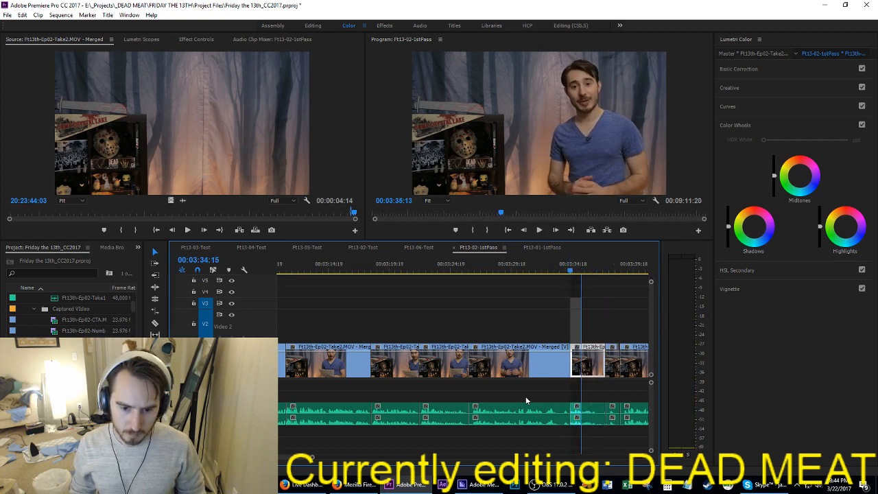
key("'")
key("space")
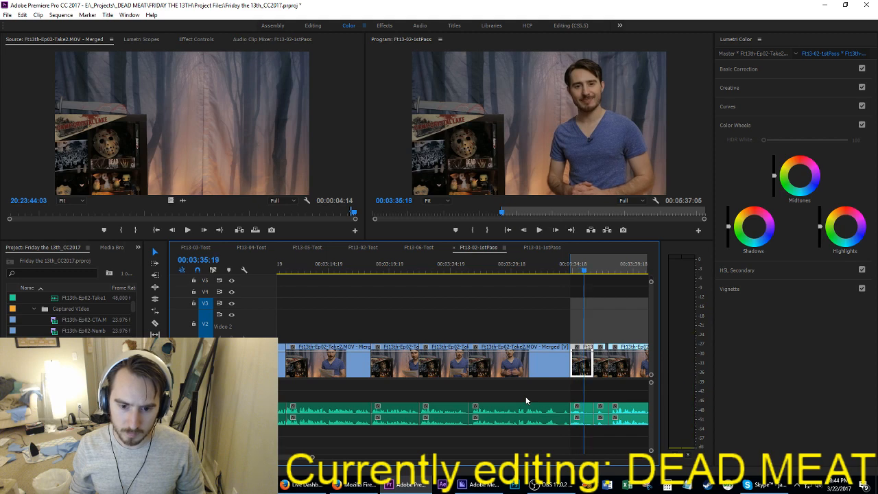
key("o")
key("'")
Step: Play the clip from 03:26:08 and insert the last extracted phrase just after 03:32:02, pushing the rest along
key("Up")
key("Up")
key("Down")
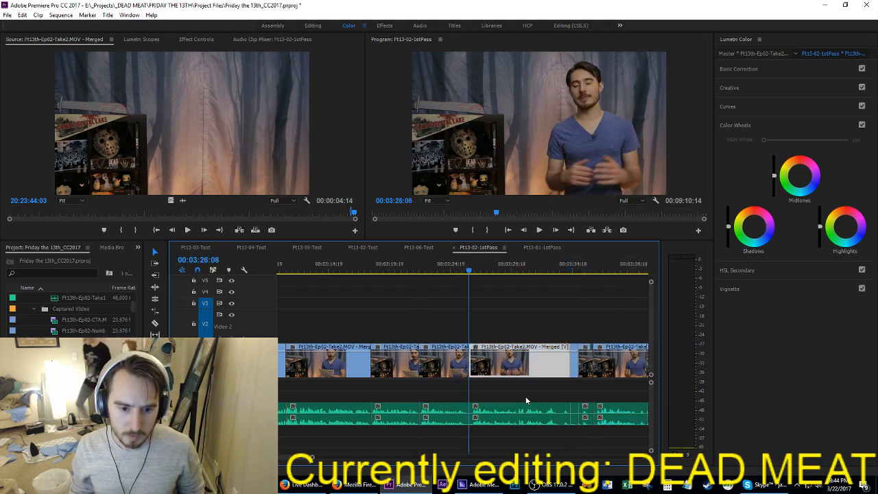
key("space")
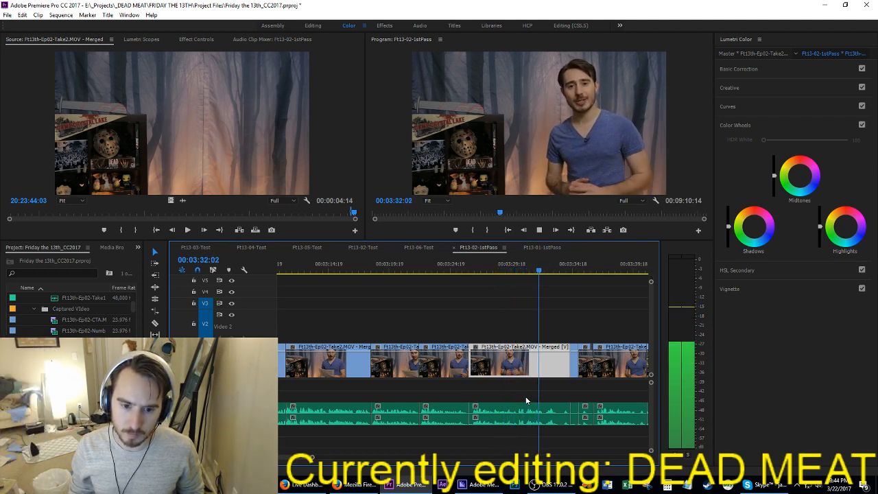
key("space")
key("ctrl+shift+v")
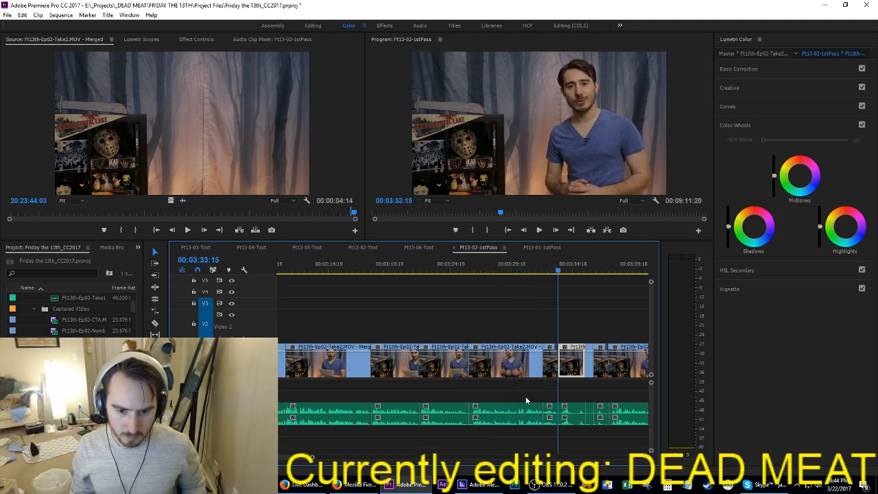
Step: Play across the inserted phrase and ripple-trim the start of the clip at 03:33:15 up to about 03:34:23
key("Up")
key("shift+Left")
key("space")
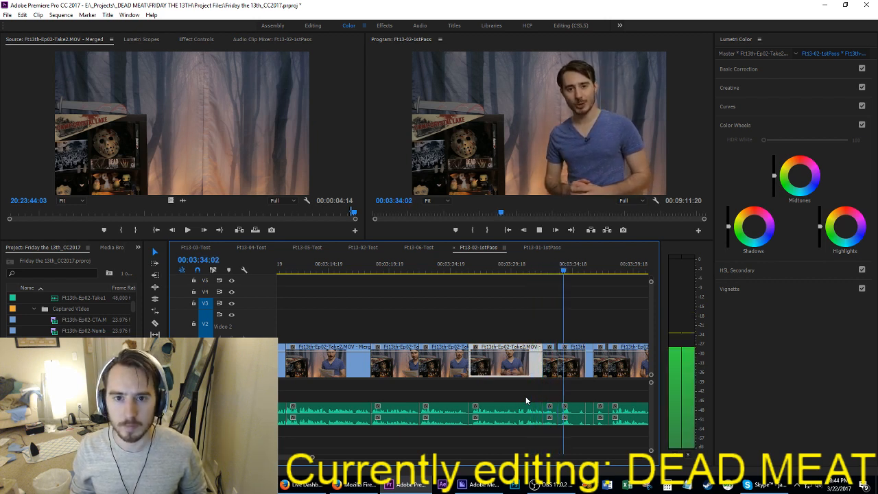
key("space")
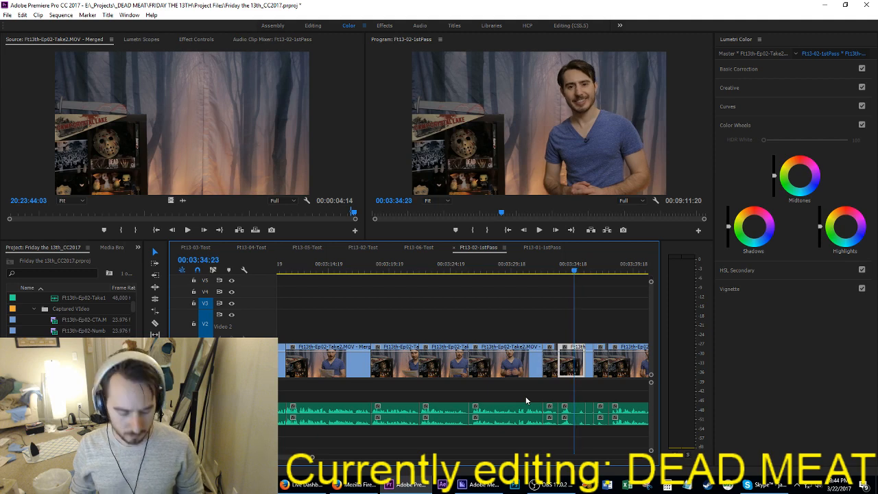
key("q")
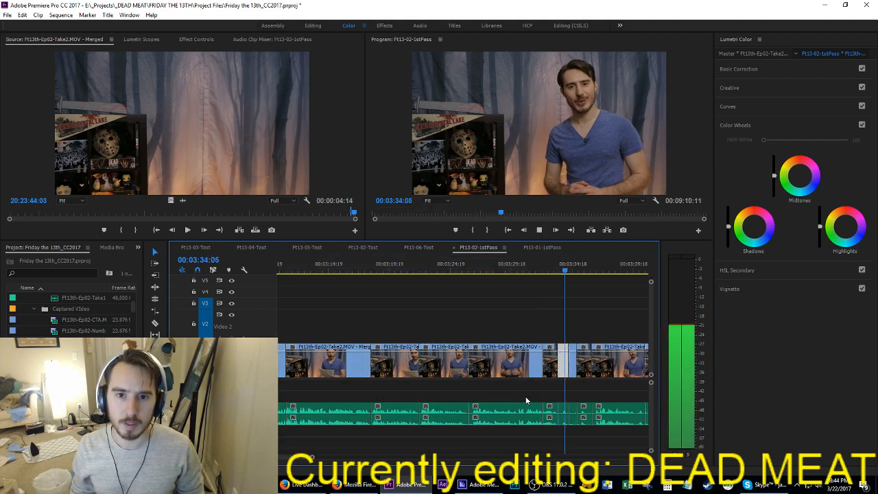
Step: Extract the section from 03:34:12 to about 03:40:17, ending just before the next cut
key("space")
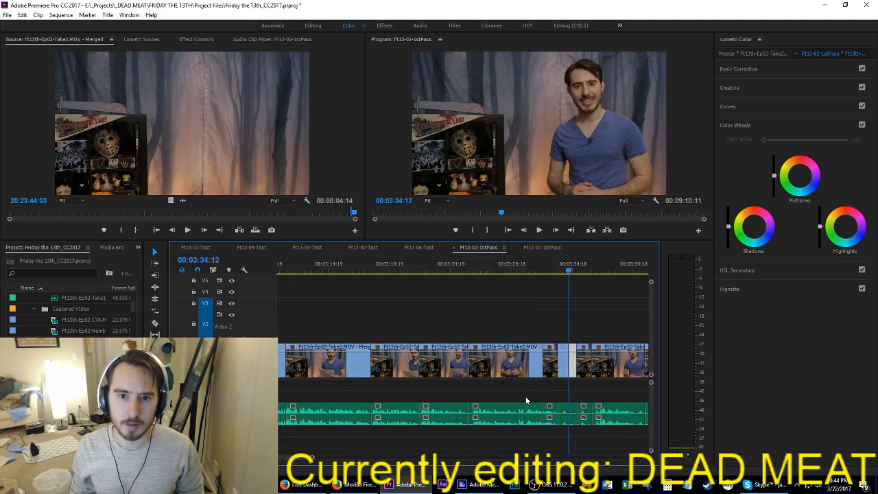
key("space")
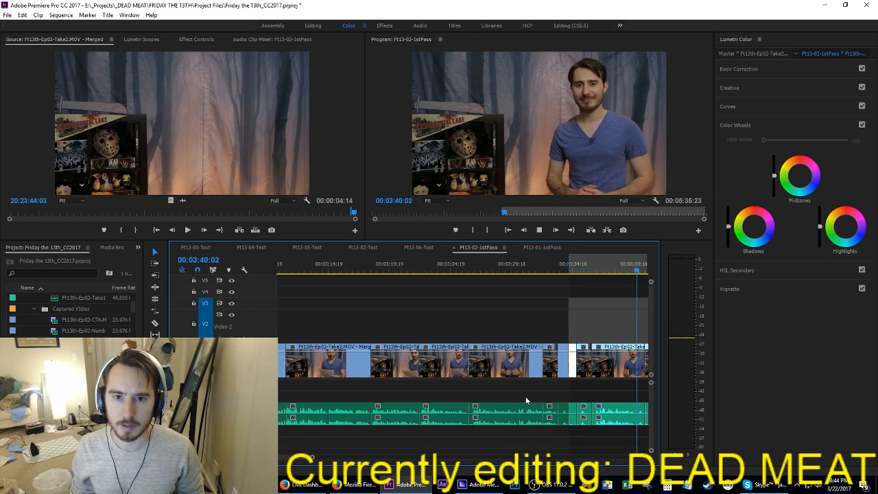
key("space")
key("Up")
key("Left")
key("o")
key("apostrophe")
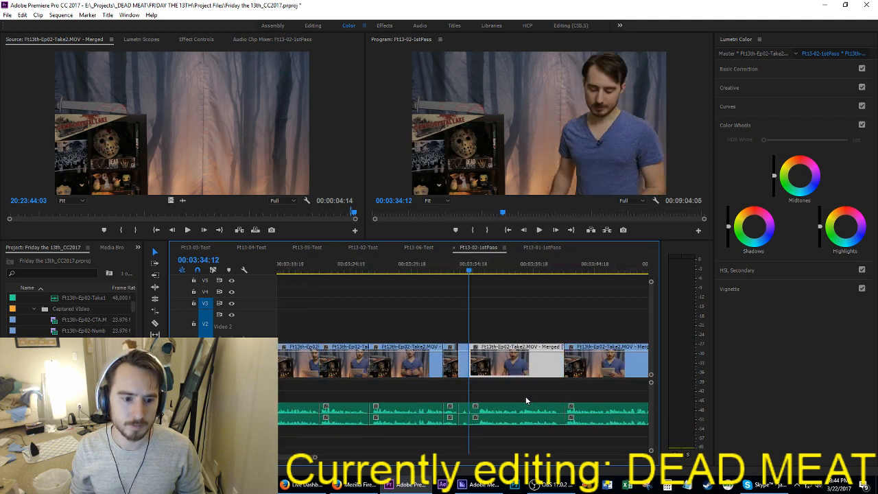
Step: Play across the joined phrases after 03:26:08 and extract a few frames starting at 03:33:11
key("Up")
key("Up")
key("Up")
key("space")
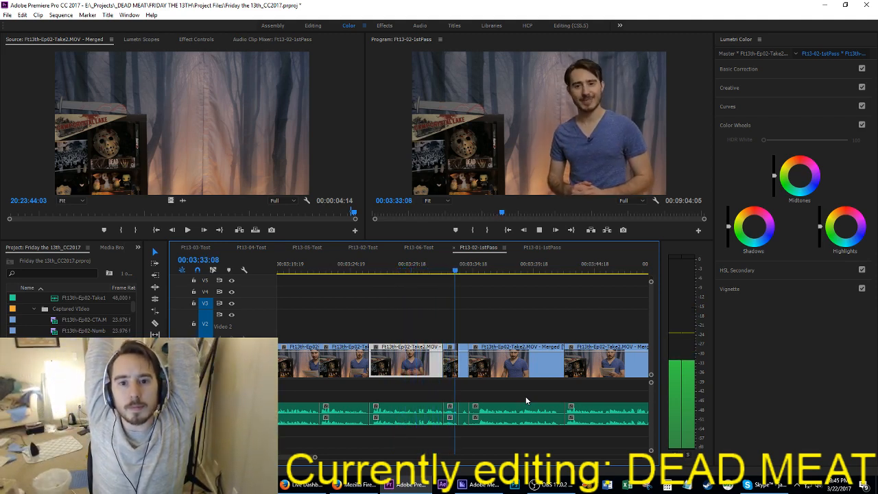
key("space")
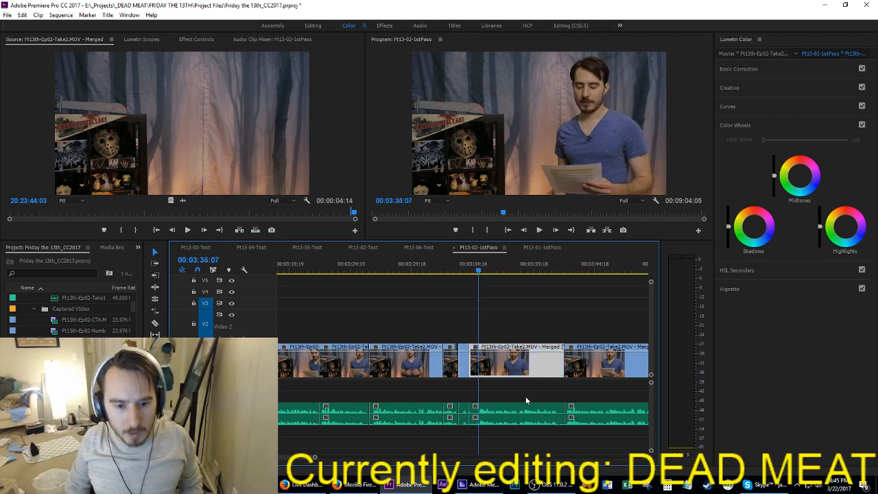
key("Up")
key("Up")
key("Left")
key("Left")
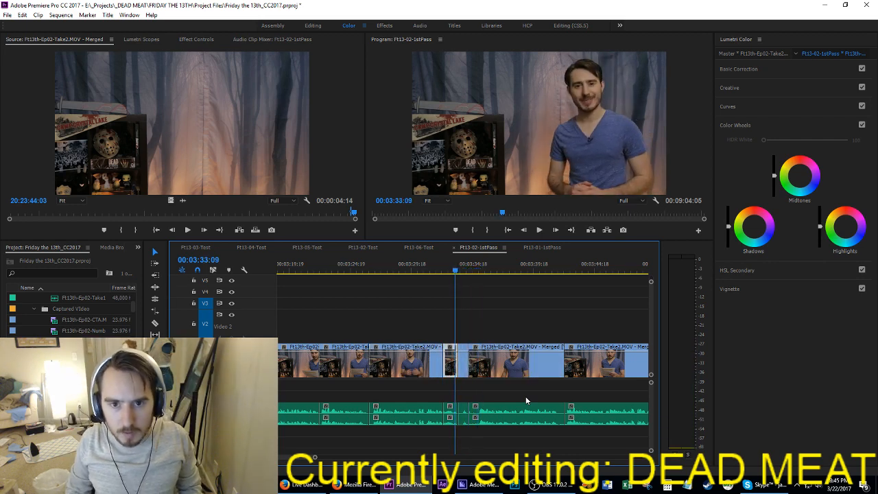
key("Right")
key("Right")
key("Right")
key("Right")
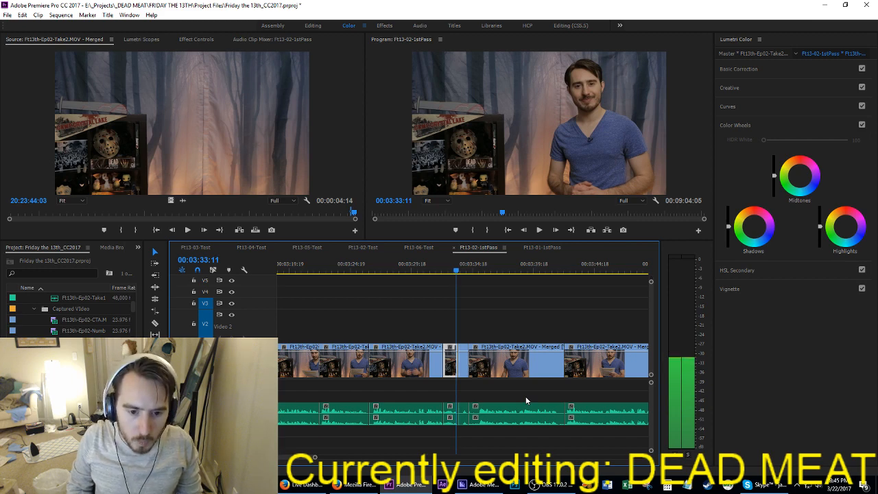
key("i")
key("Right")
key("Right")
key("Right")
key("Right")
key("o")
key("apostrophe")
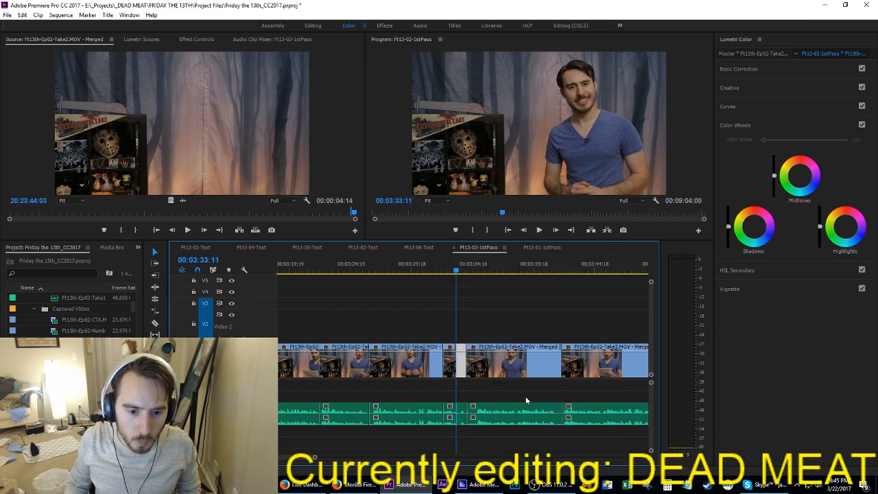
Step: Select only the audio of the clips from 03:26:08 to about 03:42:00, save the project, and return to 03:22:06
left_click_drag(389, 416, 391, 419)
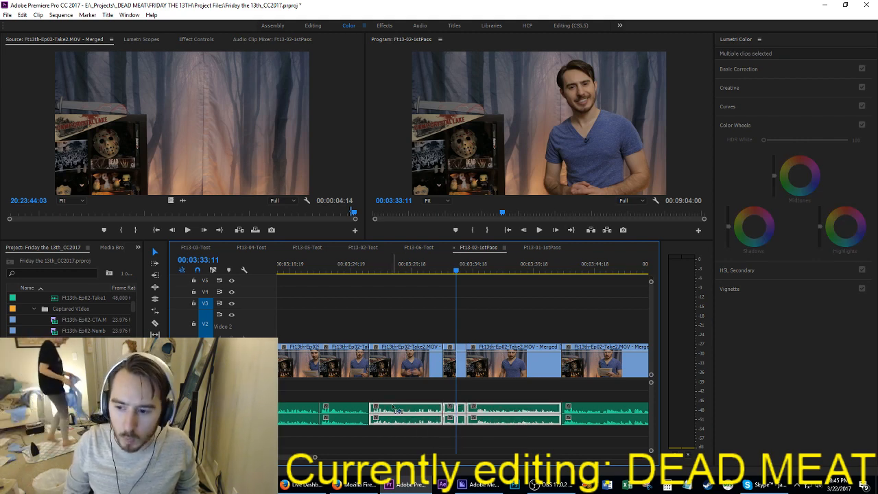
key("ctrl+s")
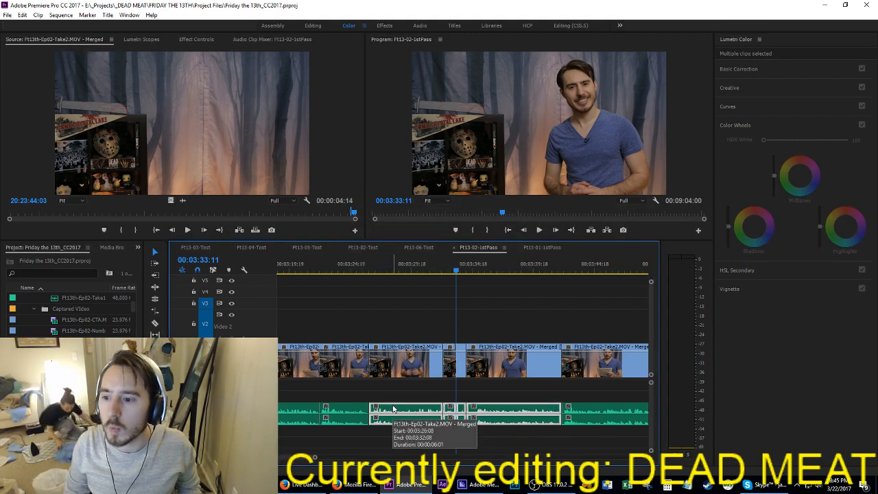
key("Up")
key("Up")
key("Up")
key("ctrl+s")
Step: Play on from 03:22:06 and extract the whole clip between 03:22:06 and 03:26:08
key("space")
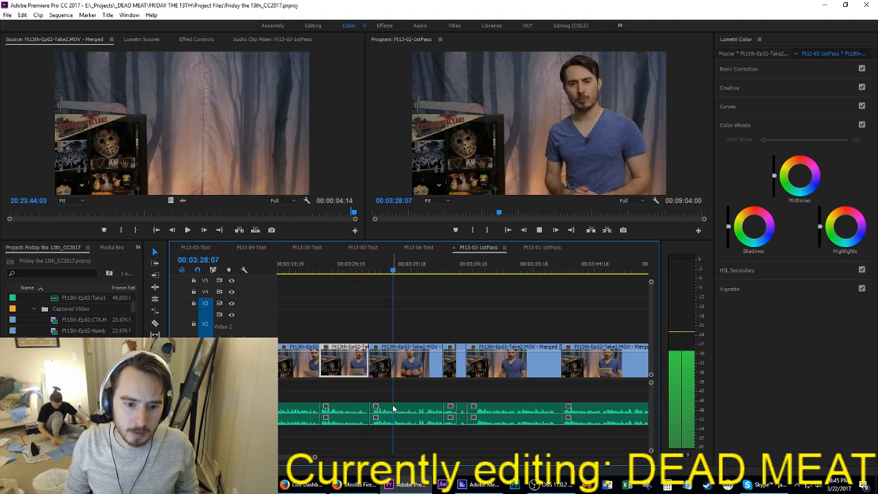
key("Up")
key("Up")
key("i")
key("Down")
key("o")
key("apostrophe")
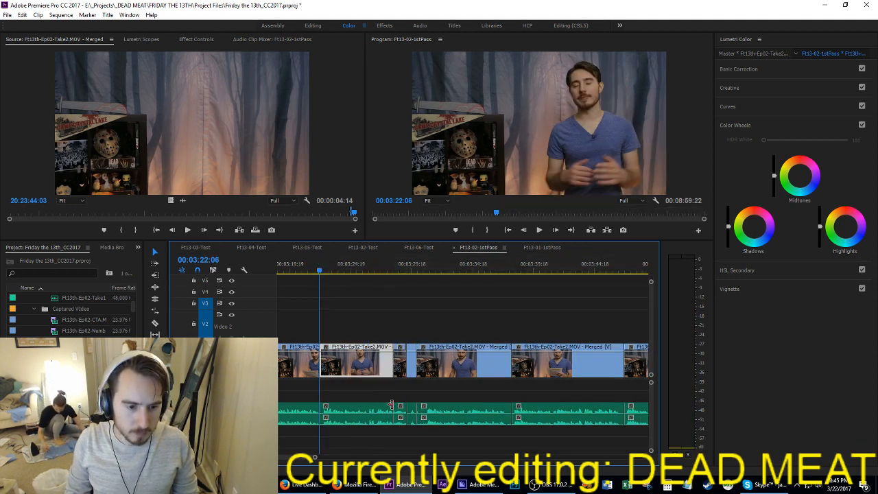
Step: Extract the first few frames of the clip that starts at 03:22:06
key("i")
key("Right")
key("Right")
key("Right")
key("Right")
key("o")
key("apostrophe")
Step: Play from 03:21:10 across the tightened phrases and ripple-trim the start of the clip around 03:30:00 up to 03:30:18
key("shift+Left")
key("shift+Left")
key("shift+Left")
key("shift+Left")
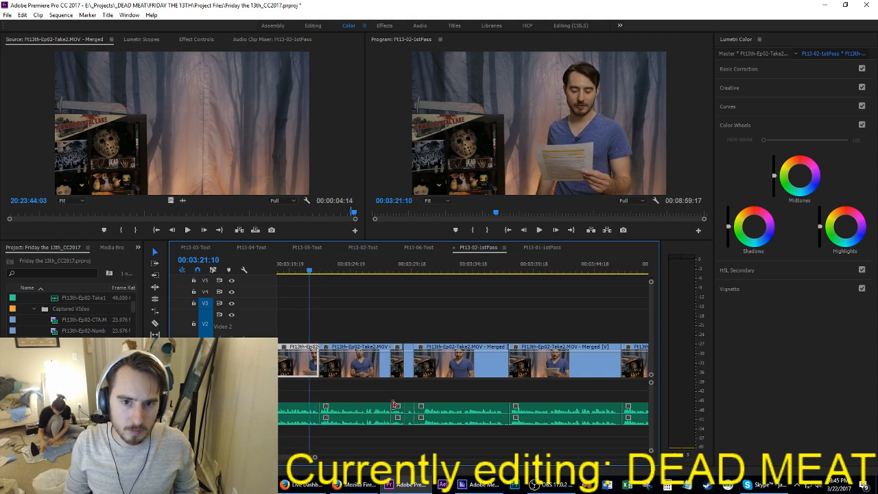
key("space")
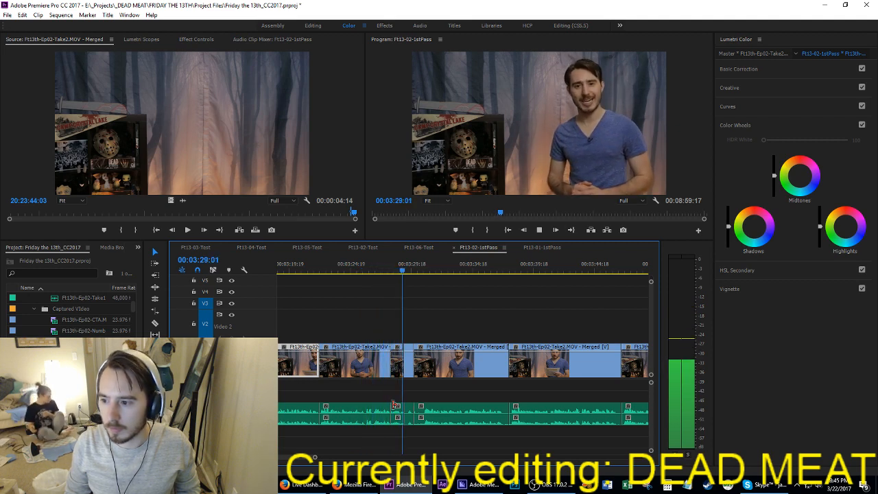
key("space")
key("space")
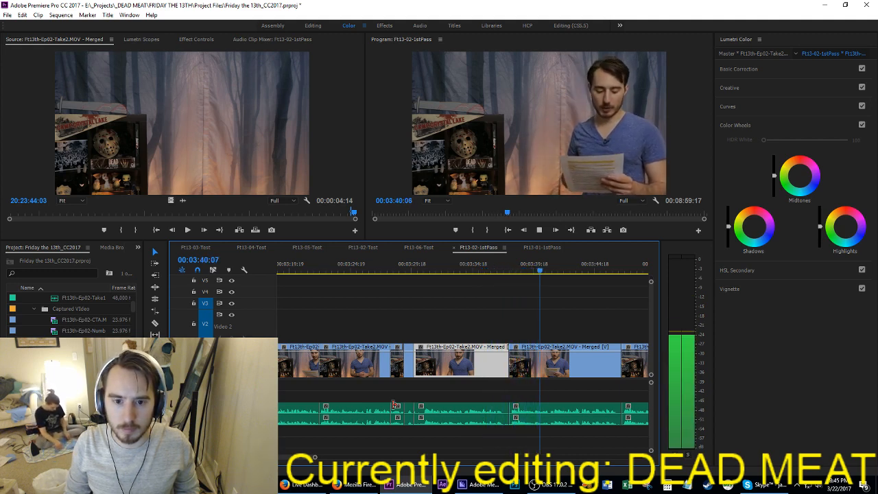
key("Up")
key("Up")
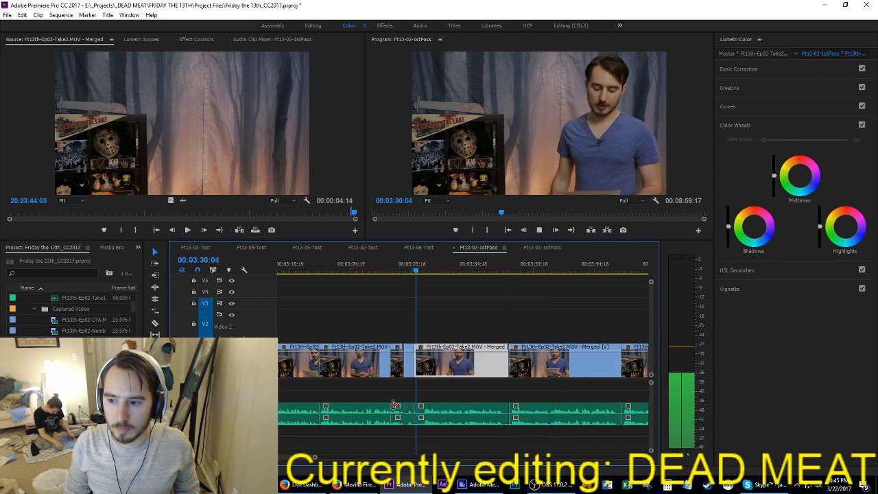
key("space")
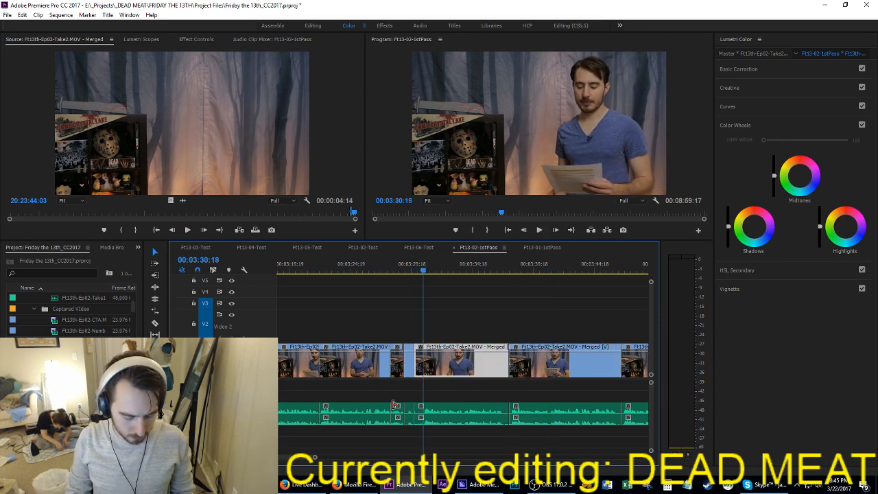
key("q")
Step: Play the trimmed clip and extract the section from 03:33:03 to about 03:40:07, part-way into the following take
key("space")
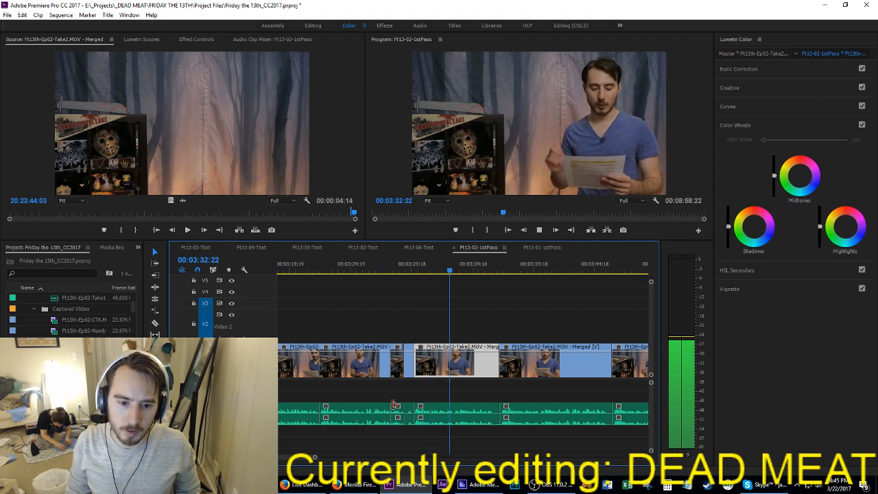
key("space")
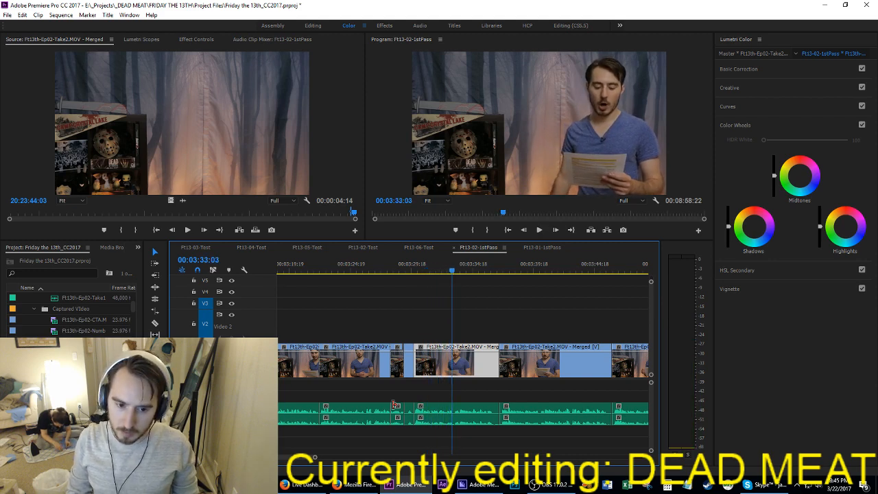
key("i")
key("Down")
key("space")
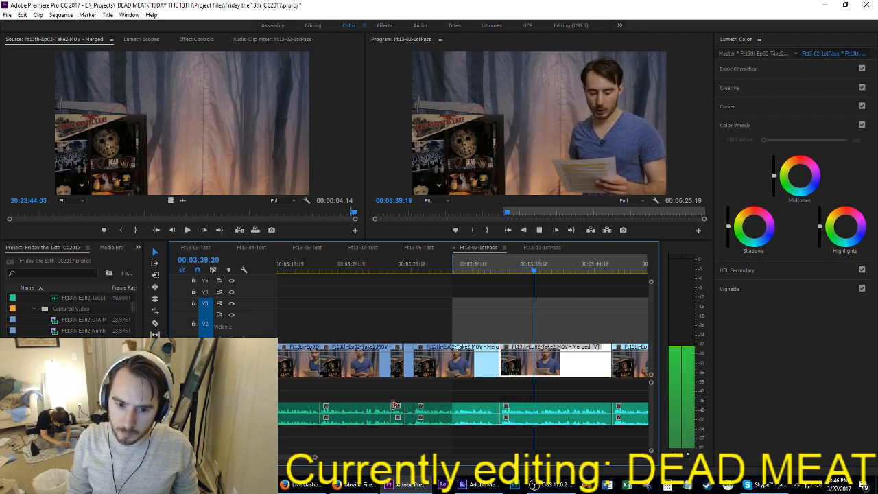
key("space")
key("o")
key("apostrophe")
Step: Play across the cut at 03:33:03 and ripple-trim the end of the following clip to about 03:38:16
key("space")
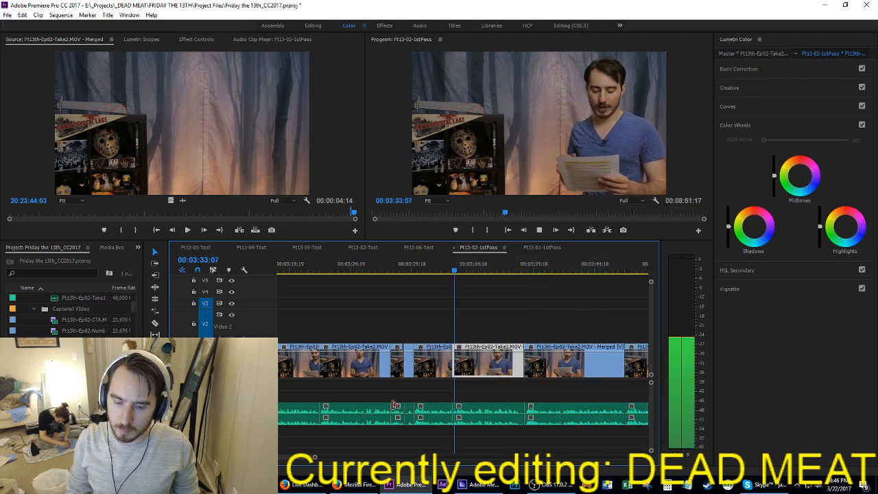
key("space")
key("Up")
key("shift+Left")
key("shift+Left")
key("shift+Left")
key("shift+Left")
key("space")
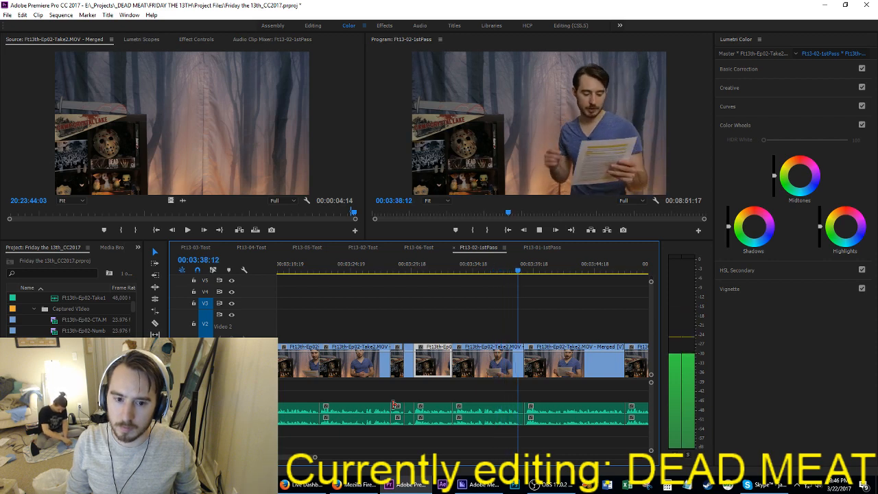
key("space")
key("w")
Step: Compare the two readings after 03:33:03 and extract the section from 03:33:03 to 03:41:19
key("space")
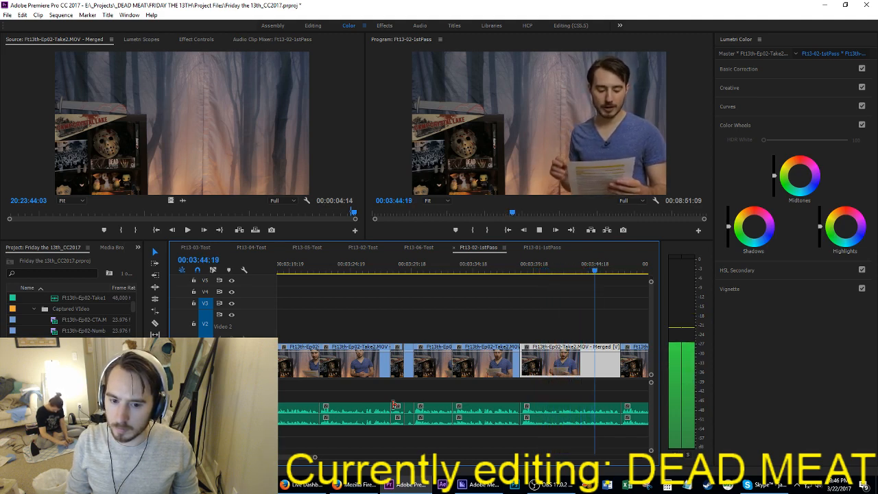
key("Up")
key("Up")
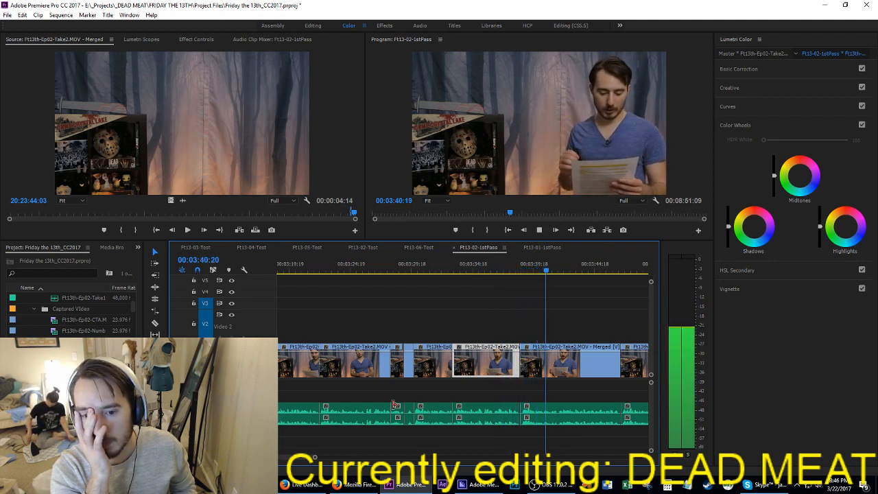
key("space")
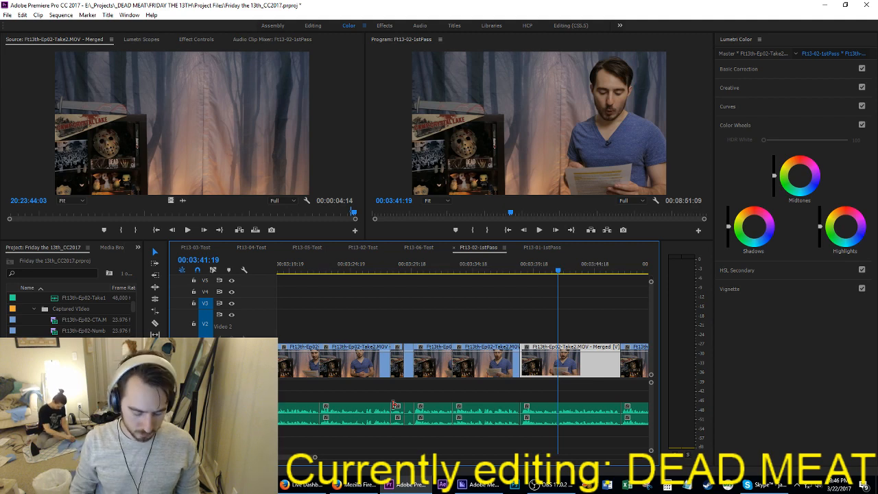
key("o")
key("Up")
key("i")
key("space")
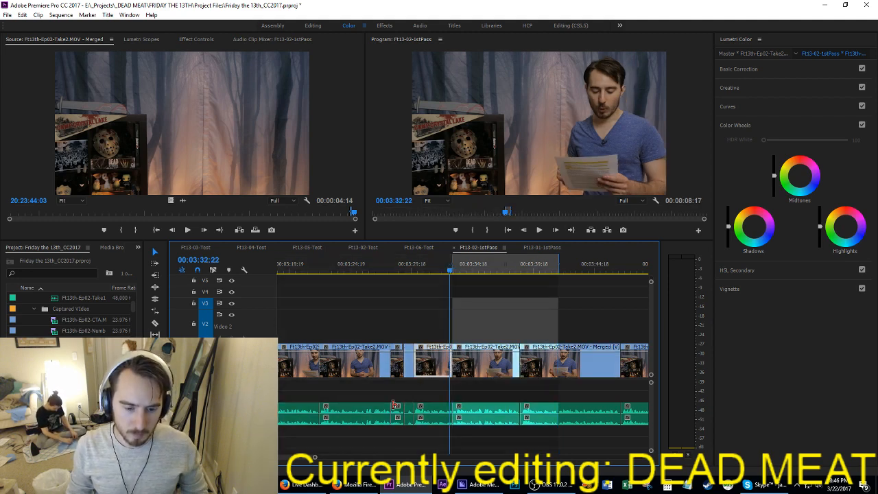
key("space")
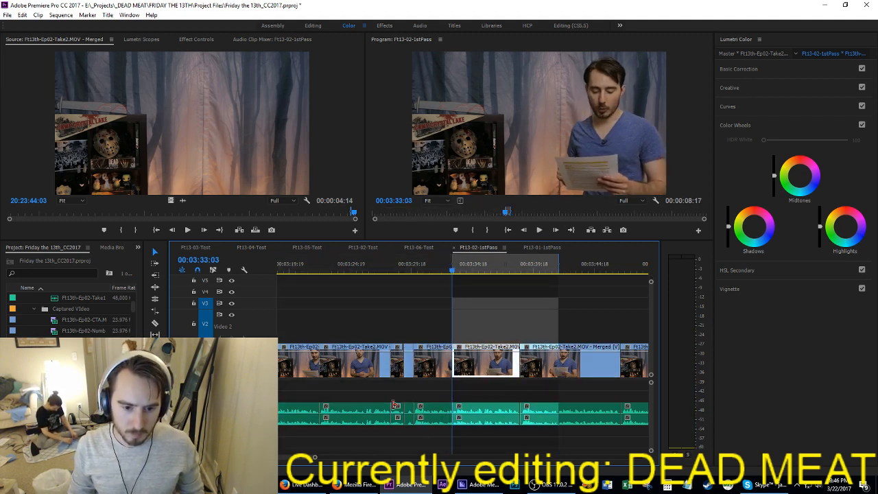
key("apostrophe")
Step: Play across the new cut from 03:32:22, park the playhead at 03:38:03, and save the project
key("shift+Left")
key("shift+Left")
key("shift+Left")
key("shift+Left")
key("shift+Left")
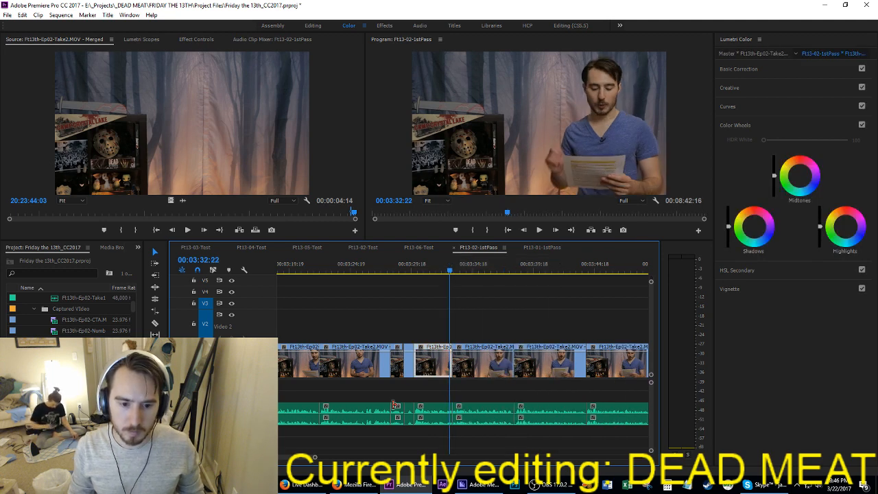
key("space")
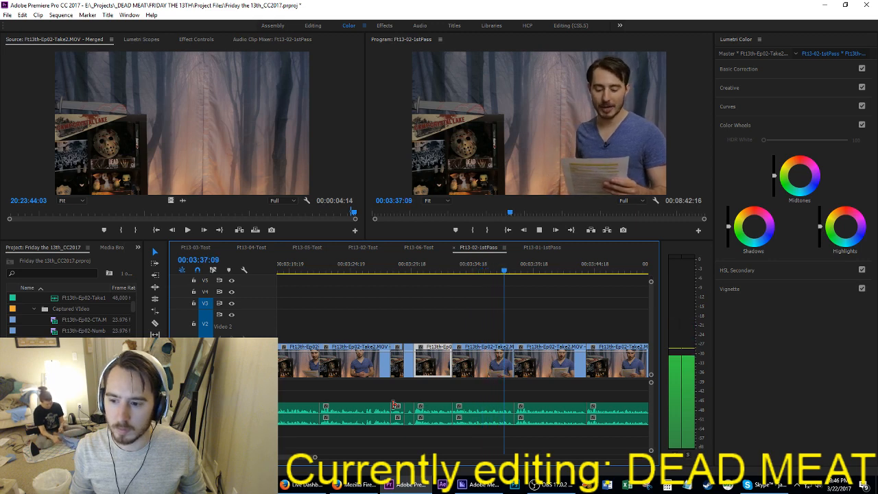
key("space")
key("Left")
key("Left")
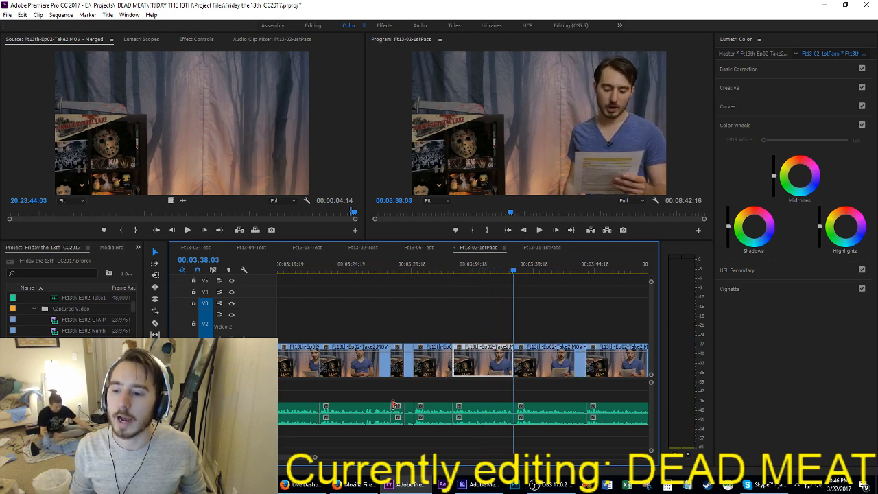
key("ctrl+s")
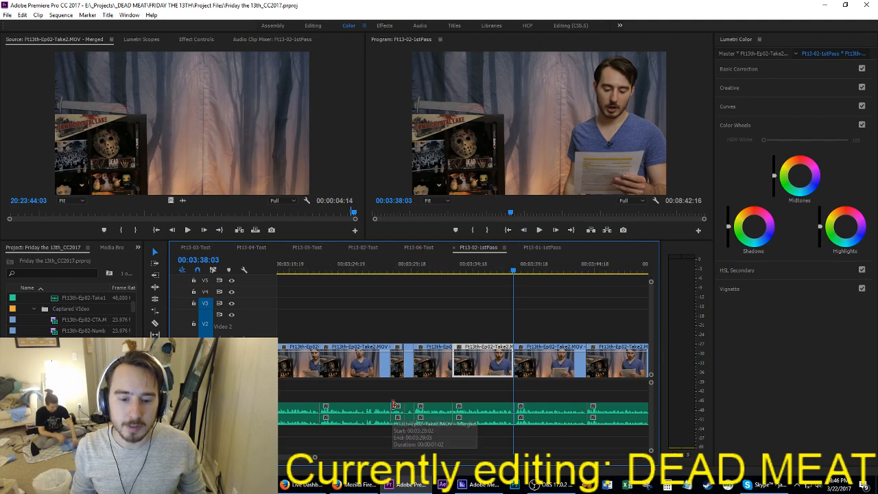
Step: Extract the four frames from 03:38:03 to 03:38:06 and save the project
key("i")
key("Right")
key("Right")
key("Right")
key("o")
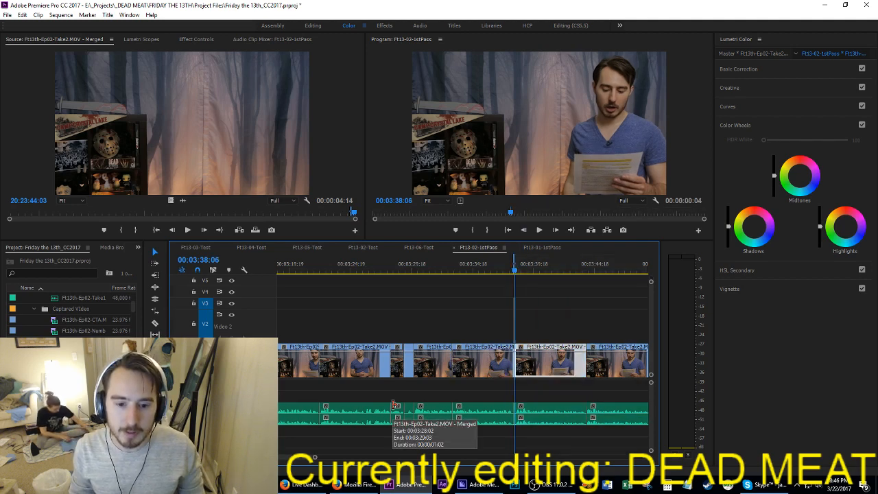
key("apostrophe")
key("ctrl+s")
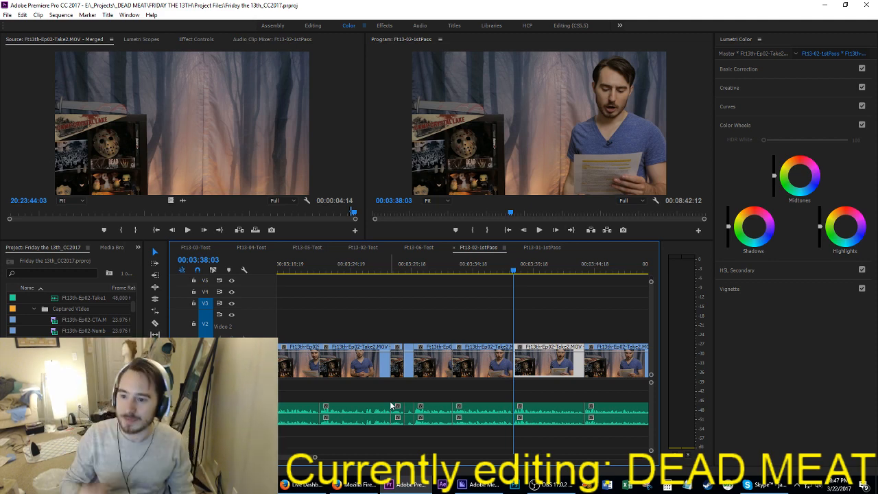
Step: Save the project and play the narration from 03:38:03 to 03:47:23
key("ctrl+s")
key("space")
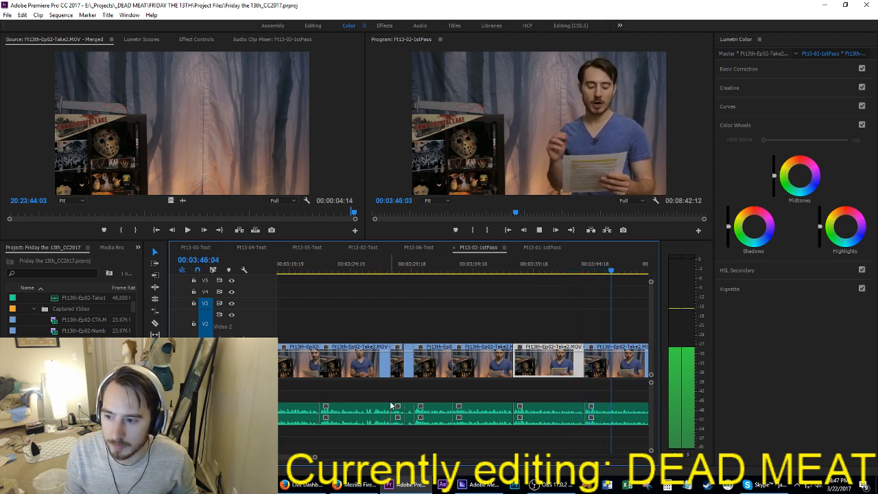
key("space")
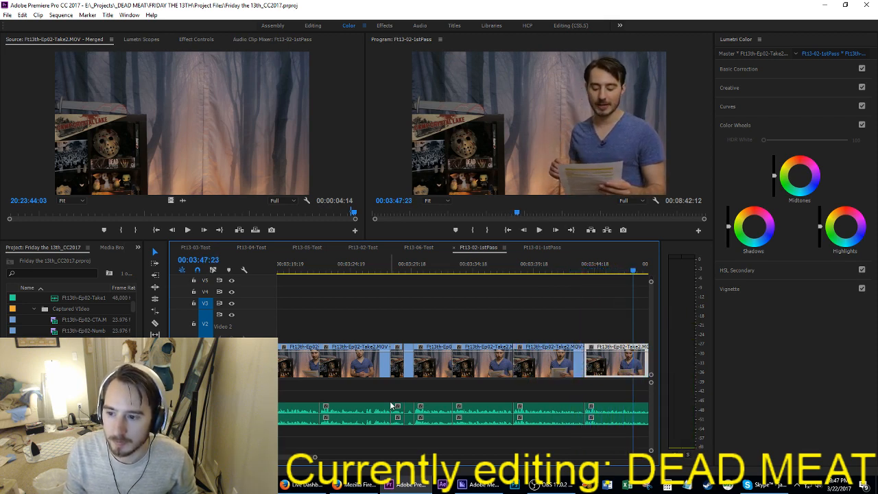
key("ctrl+s")
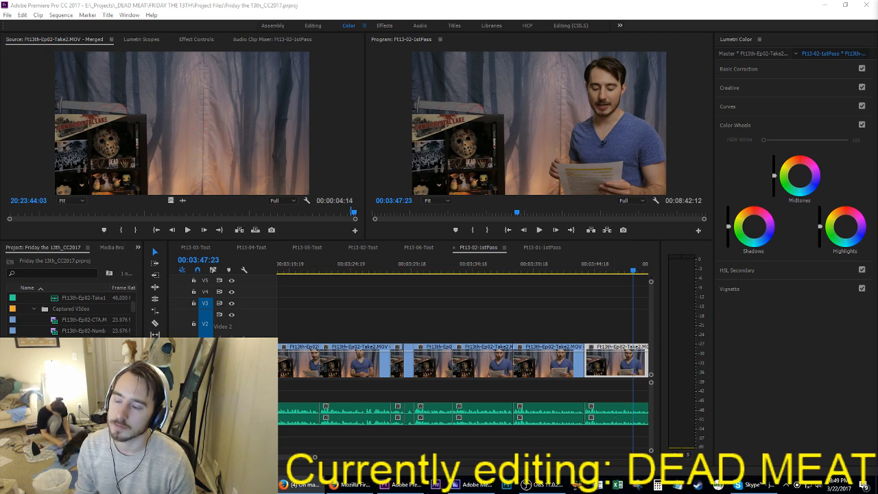
key("ctrl+s")
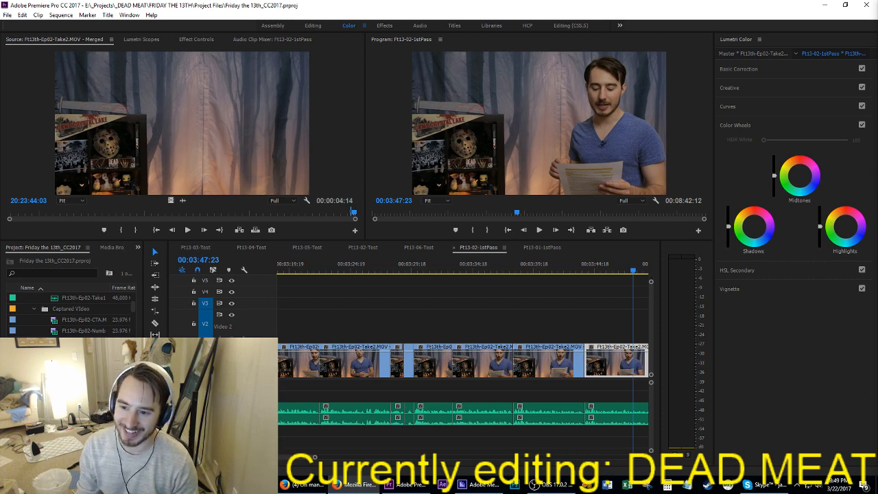
Step: Save the project and compare the readings on both sides of the cut after 03:49:04, playing on to about 03:53:22
left_click(614, 323)
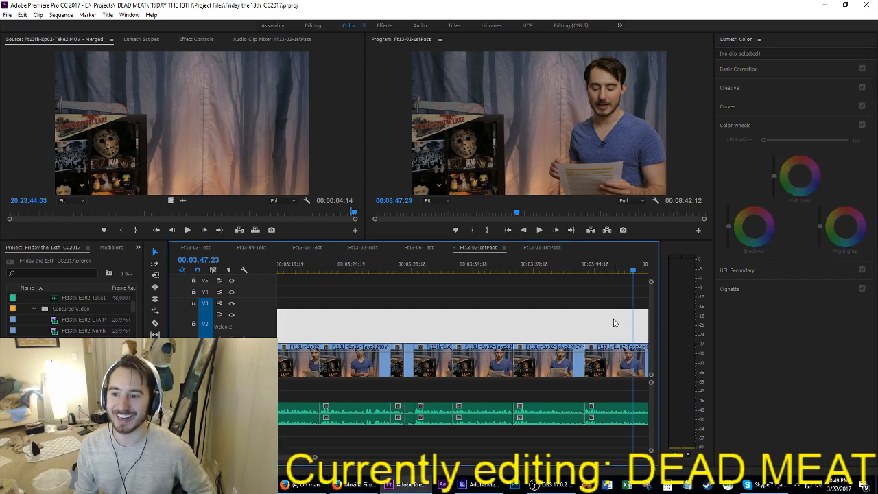
key("ctrl+s")
scroll(635, 322, "up", 1)
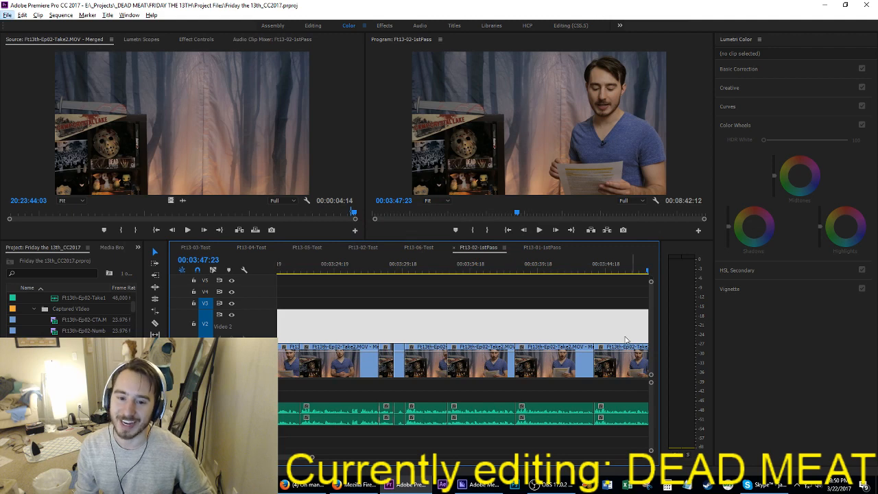
left_click(609, 322)
scroll(608, 321, "down", 5)
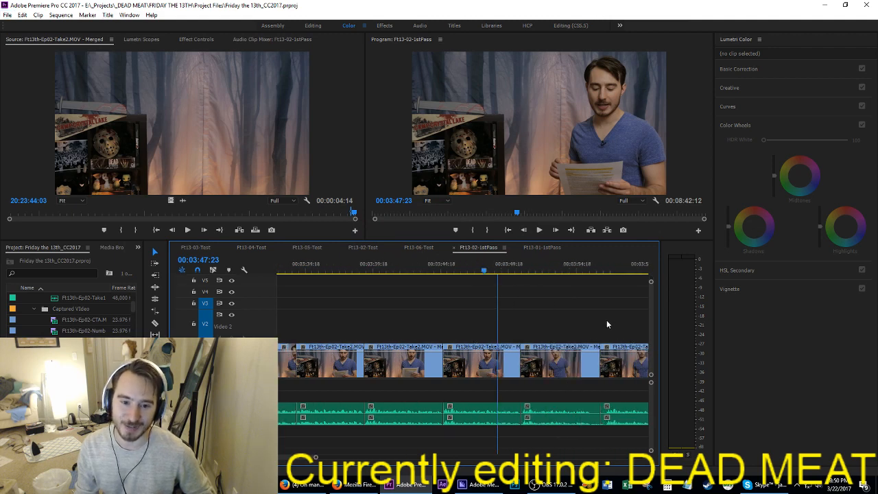
left_click(464, 272)
key("space")
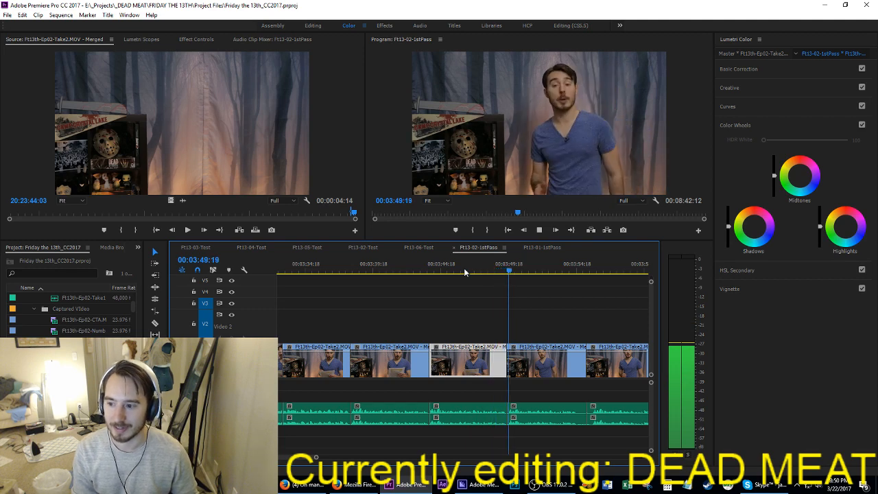
key("ctrl+s")
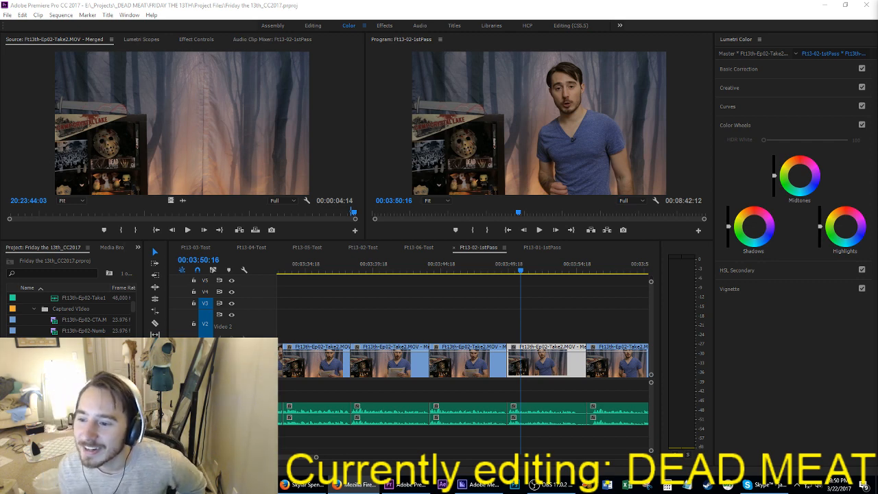
left_click(486, 264)
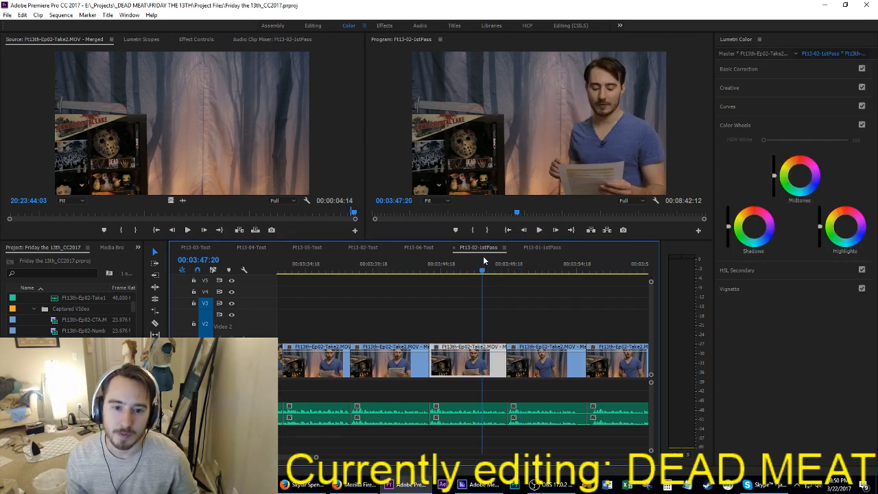
key("space")
key("space")
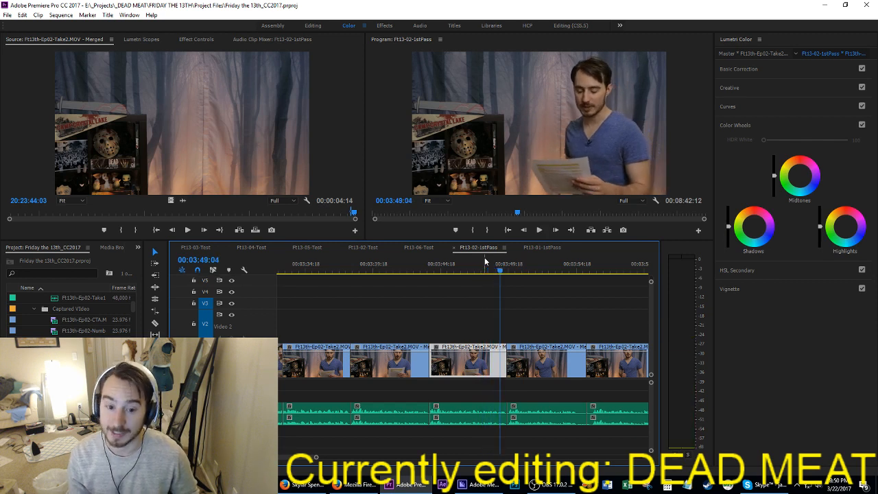
key("space")
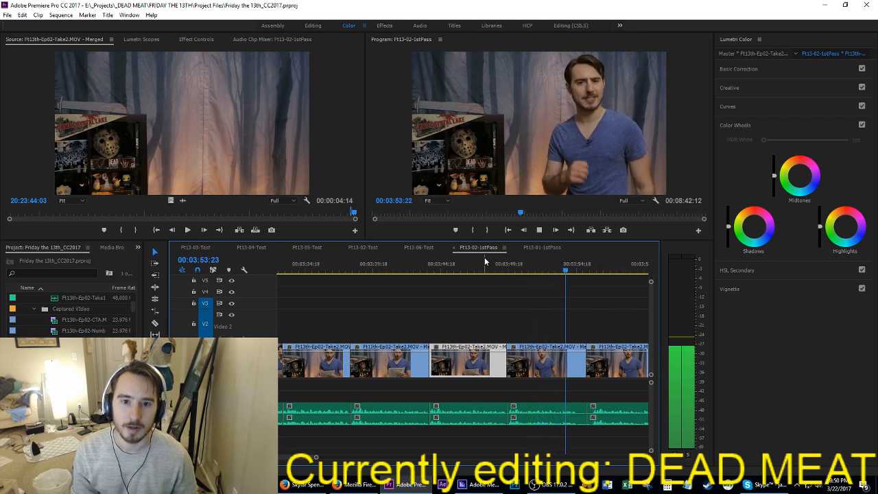
Step: Extract the section from the cut at about 03:49:15 to 03:55:20
key("Up")
key("Up")
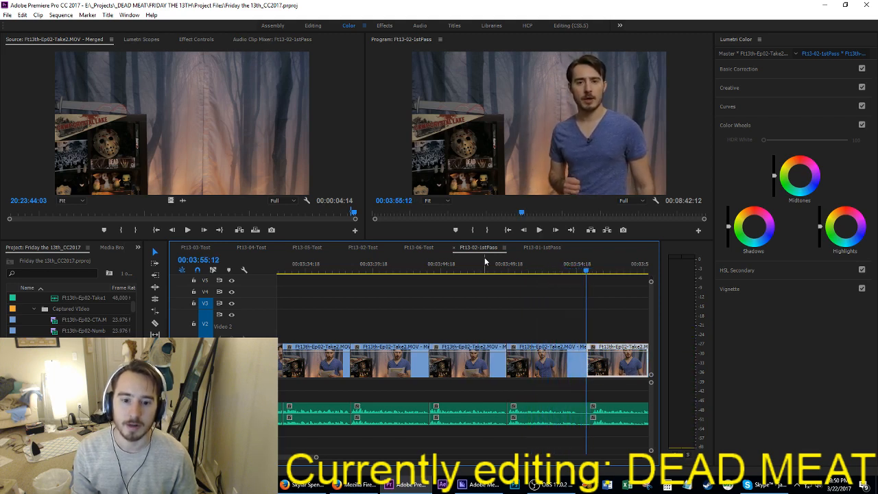
key("i")
key("Down")
key("space")
key("space")
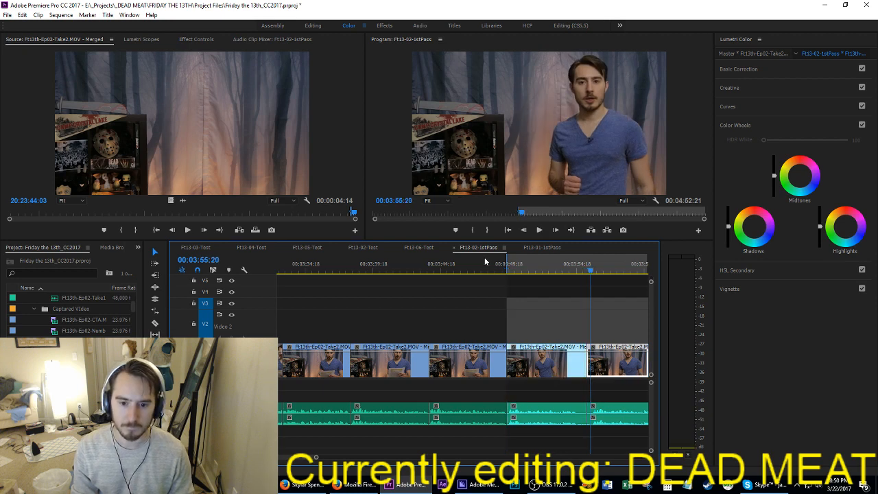
key("o")
key("apostrophe")
key("space")
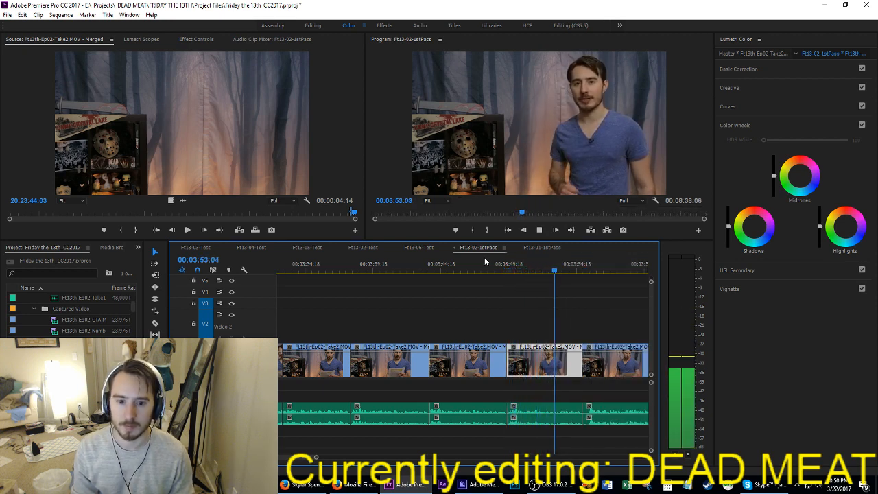
Step: Play to 03:55:04 and extract the few frames of pause around the cut there
key("space")
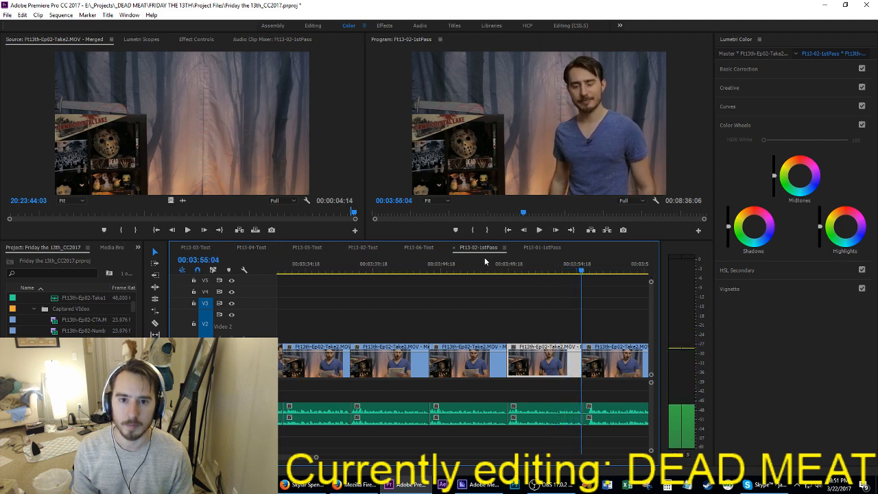
key("i")
key("space")
key("space")
key("o")
key("apostrophe")
Step: Compare the readings from 03:38:03 onward and extract the clip that starts at 03:43:23
key("space")
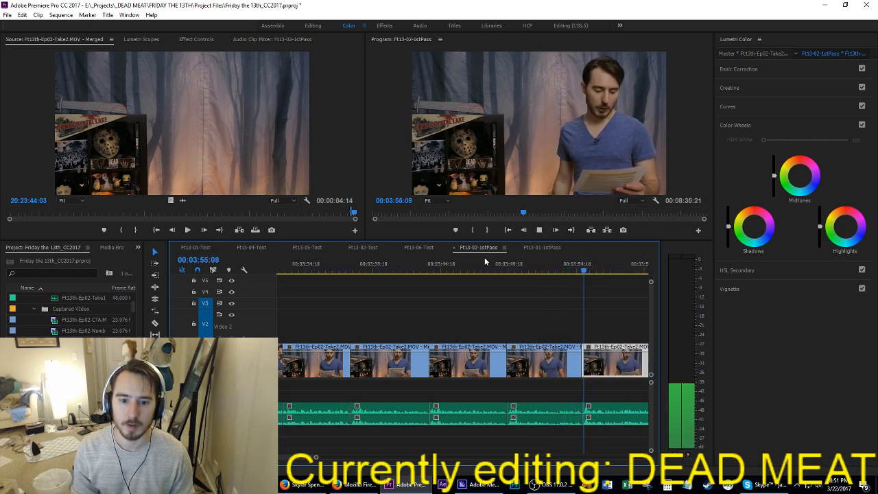
key("Up")
key("Up")
key("Up")
key("space")
key("Up")
key("Up")
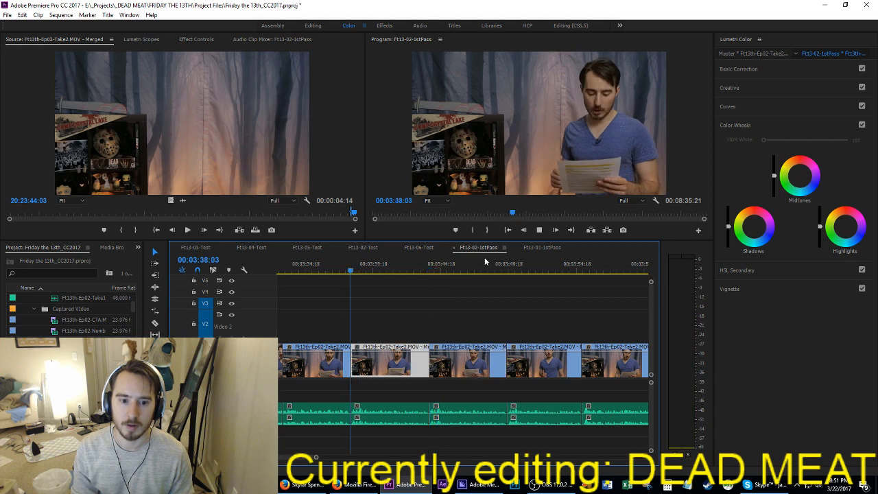
key("space")
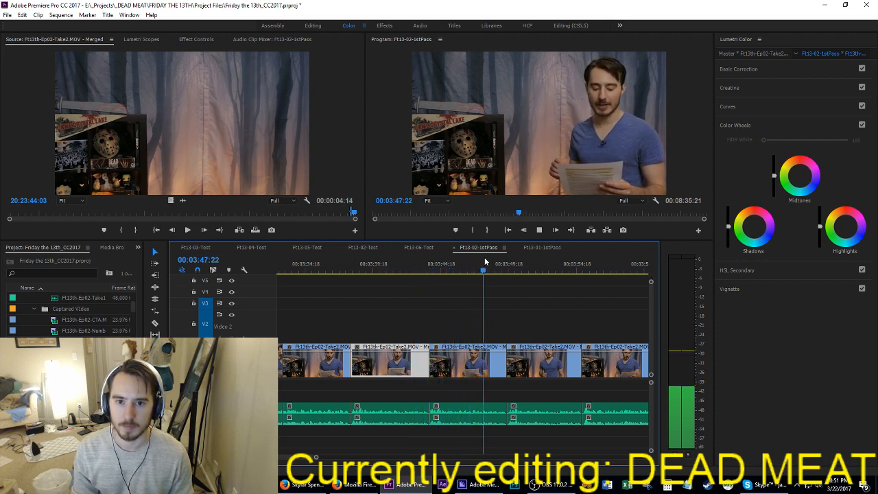
key("space")
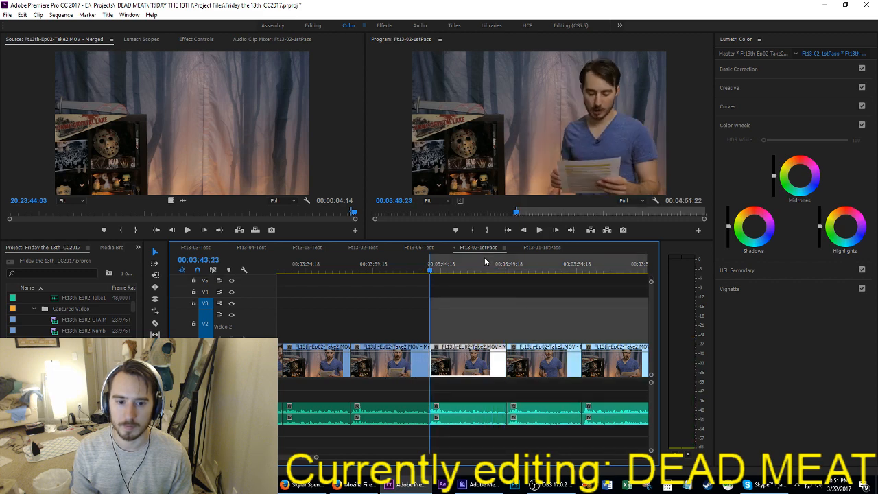
key("Up")
key("Up")
key("space")
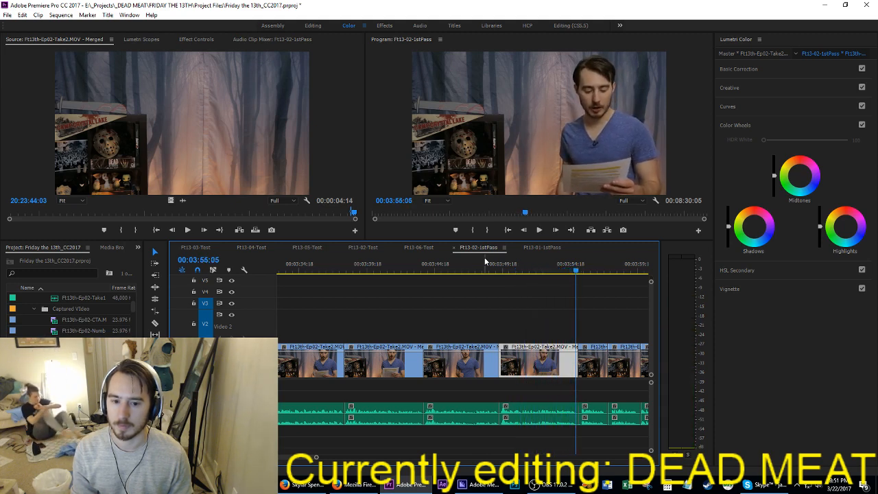
Step: Extract the few frames at the cut at 03:55:05 and play on to 03:57:00
key("space")
key("i")
key("Right")
key("Right")
key("Right")
key("Right")
key("o")
key("apostrophe")
key("space")
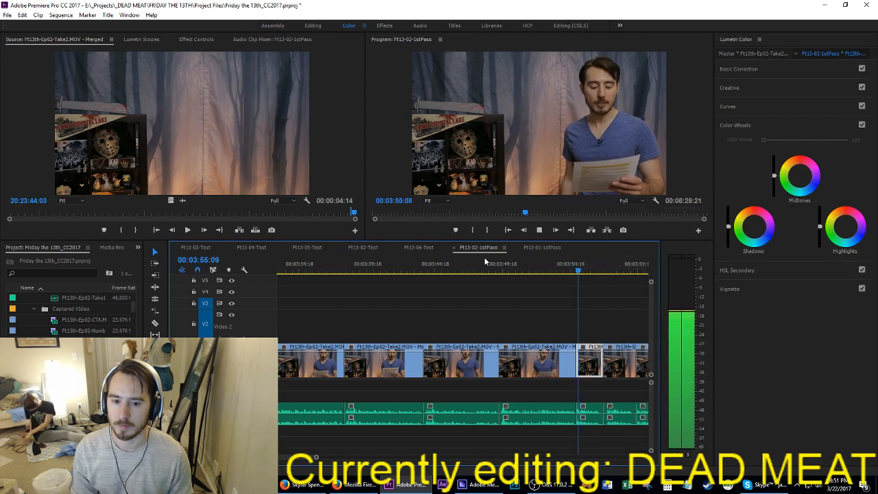
key("space")
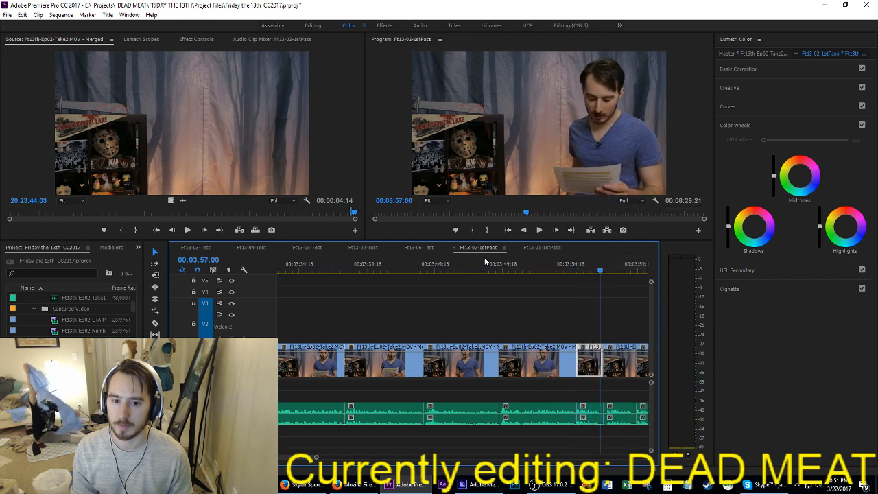
Step: Extract the few frames around the cut near 03:57:00 and play across it
key("i")
key("apostrophe")
key("Right")
key("Right")
key("Right")
key("Right")
key("o")
key("Up")
key("i")
key("apostrophe")
key("space")
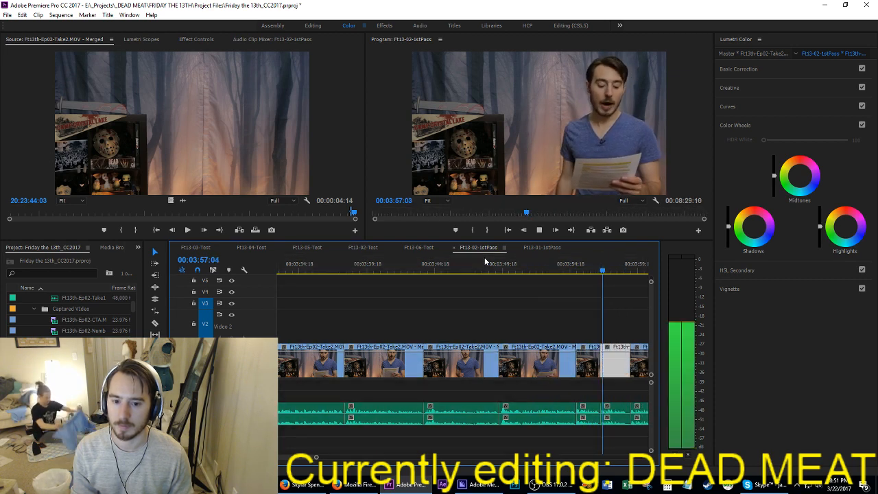
Step: Extract the whole short clip that starts at 03:55:05 and play its replacement reading
key("Up")
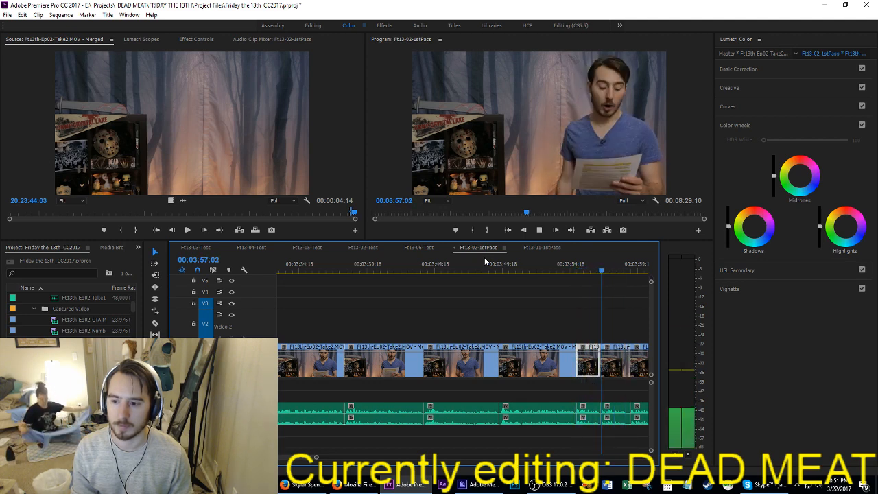
key("space")
key("Up")
key("Up")
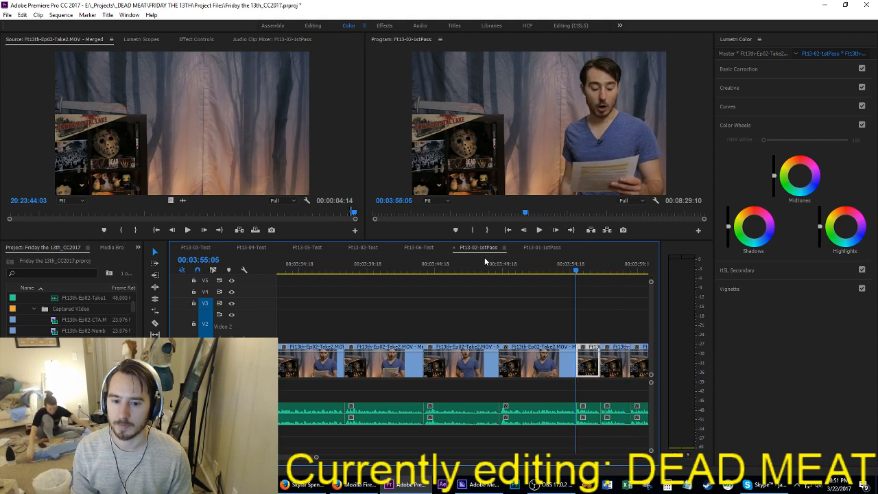
key("i")
key("Down")
key("o")
key("apostrophe")
key("space")
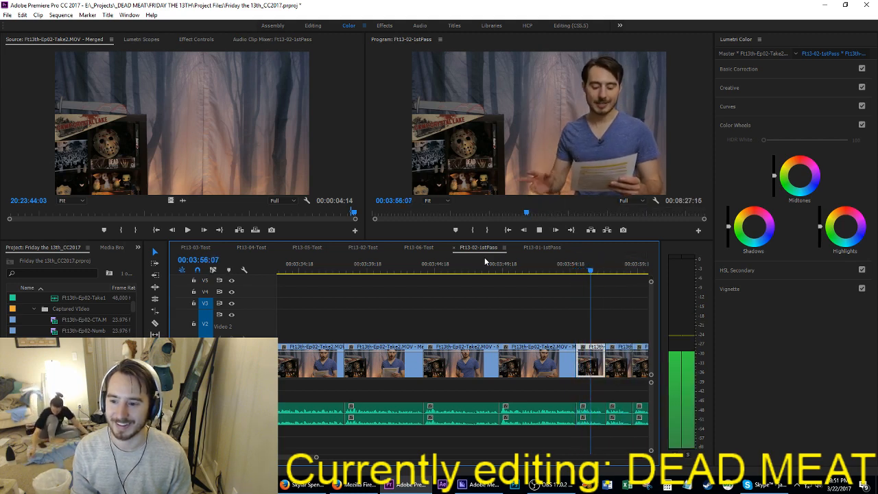
Step: Extract the tail of the clip from 03:57:02 to its end and play on to 04:03:02
key("space")
key("Left")
key("Left")
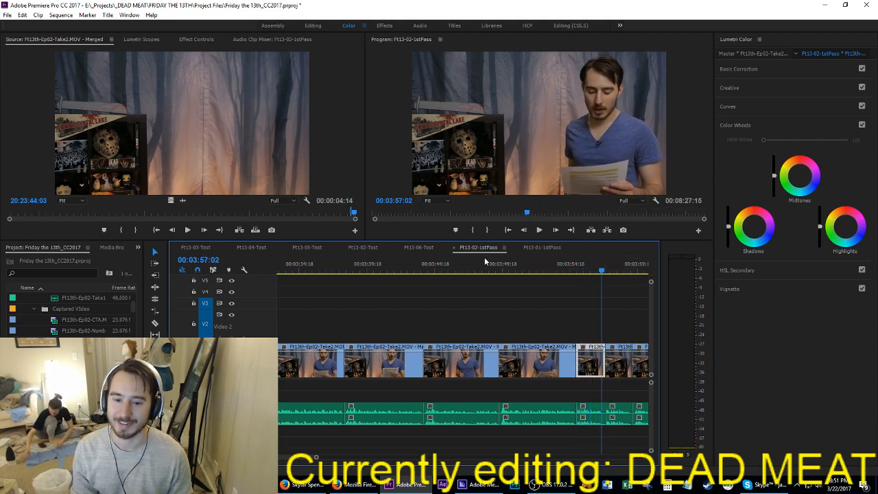
key("Right")
key("Left")
key("i")
key("Down")
key("o")
key("apostrophe")
key("Up")
key("space")
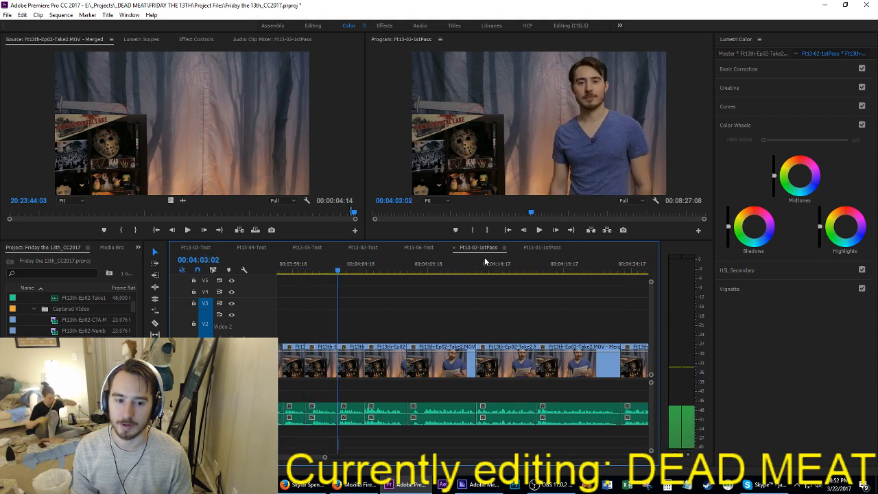
Step: Compare the repeated readings after 03:57:02 and extract the section from 03:57:02 to about 04:01
key("Up")
key("Up")
key("Up")
key("Up")
key("space")
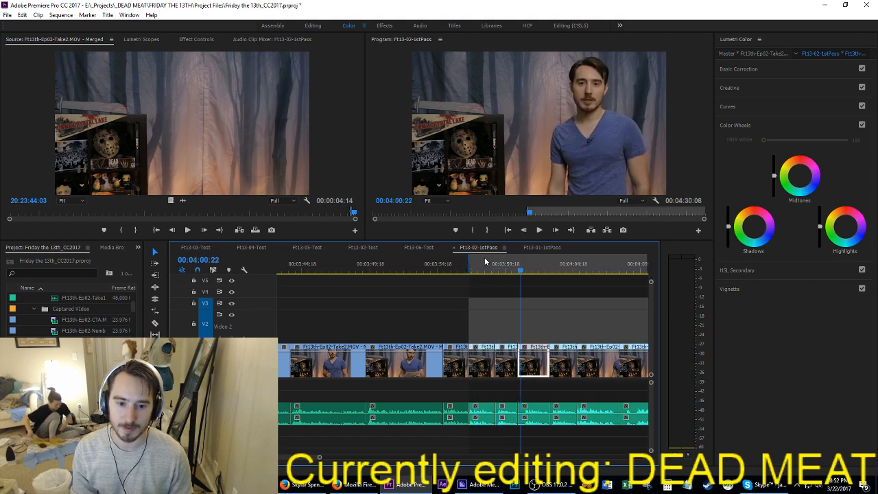
key("Up")
key("Up")
key("Up")
key("space")
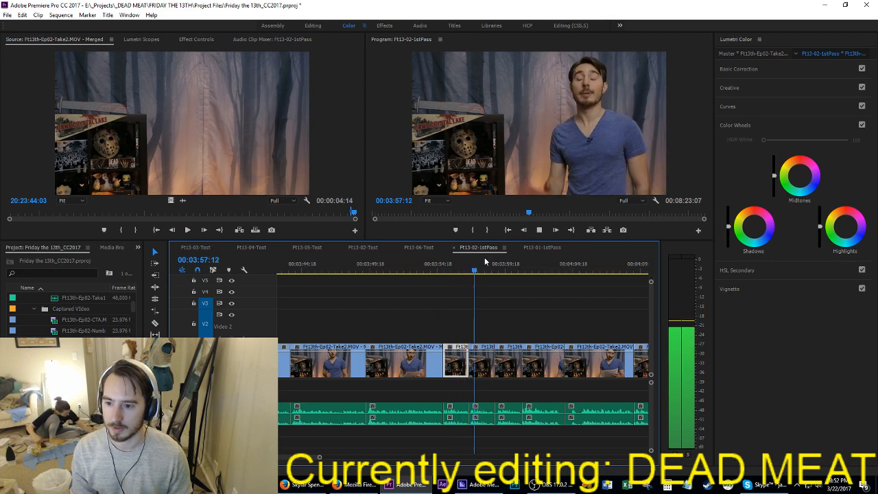
Step: Extract the four frames from 03:58:23 to 03:59:02
key("space")
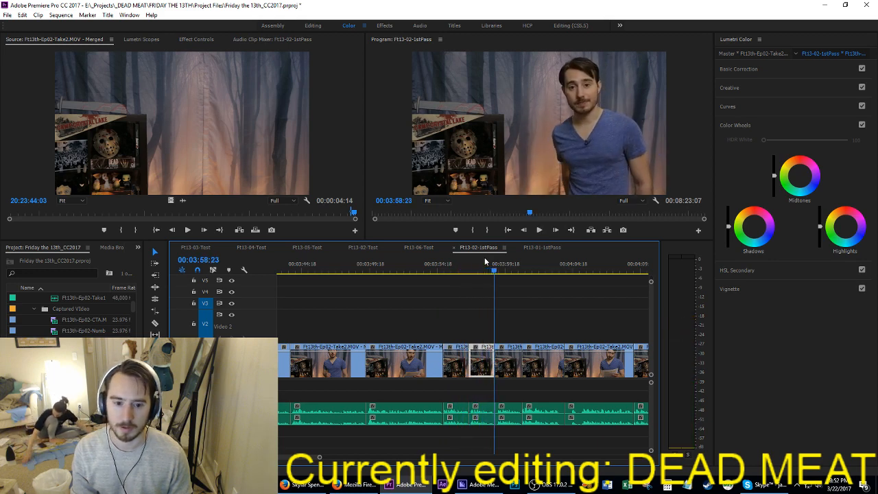
key("Down")
key("i")
key("Right")
key("Right")
key("Right")
key("o")
key("apostrophe")
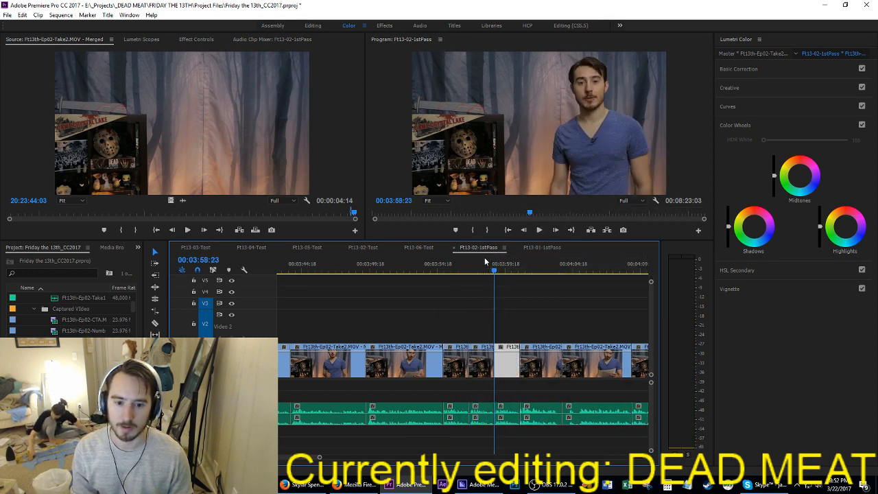
Step: Compare the two readings on either side of 03:58:23 and extract the whole short clip that starts at 03:57:02
key("space")
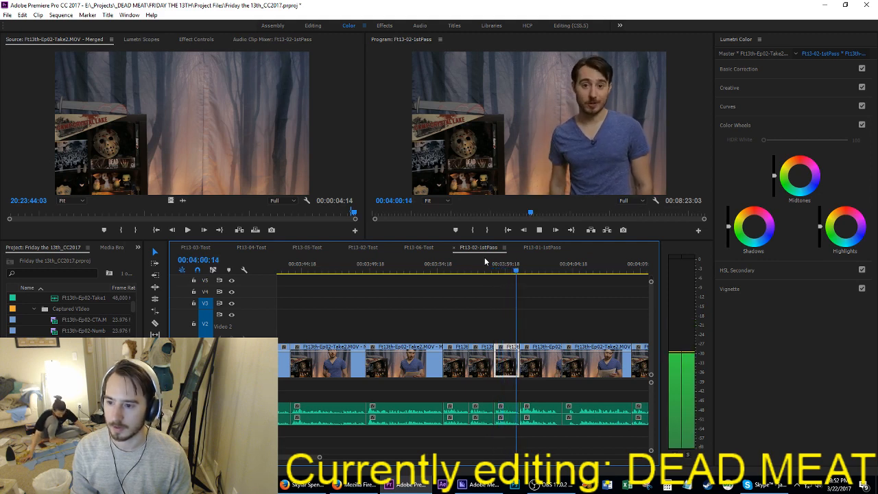
key("space")
key("Up")
key("Up")
key("space")
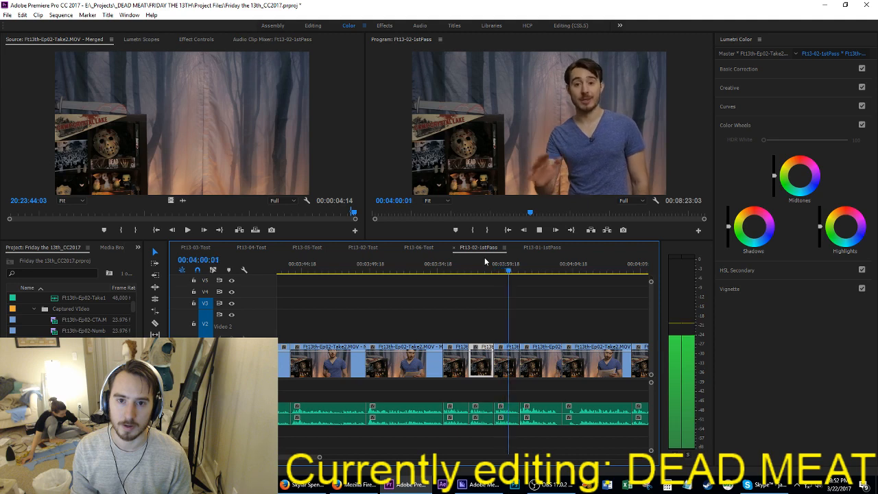
key("space")
key("Up")
key("Up")
key("Up")
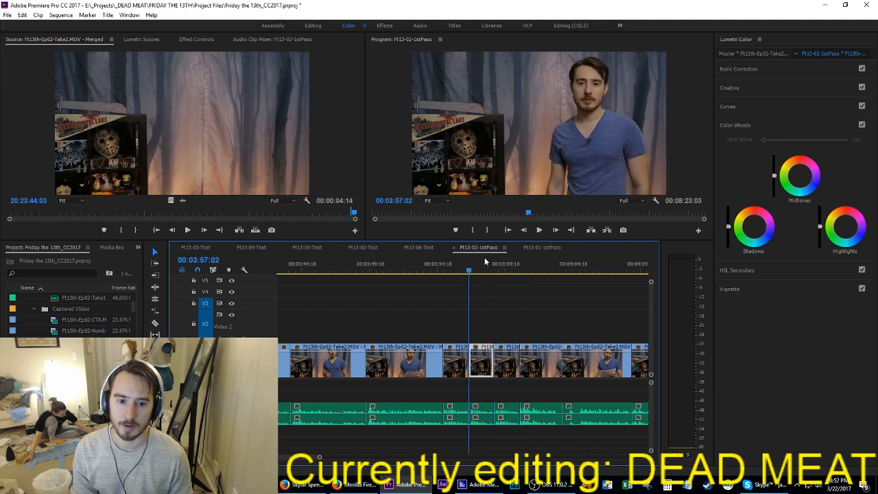
key("i")
key("Down")
key("o")
key("apostrophe")
Step: Play on from 03:58:23 and extract the section across the next cut, from about 04:01:19 to 04:02:09
key("Down")
key("space")
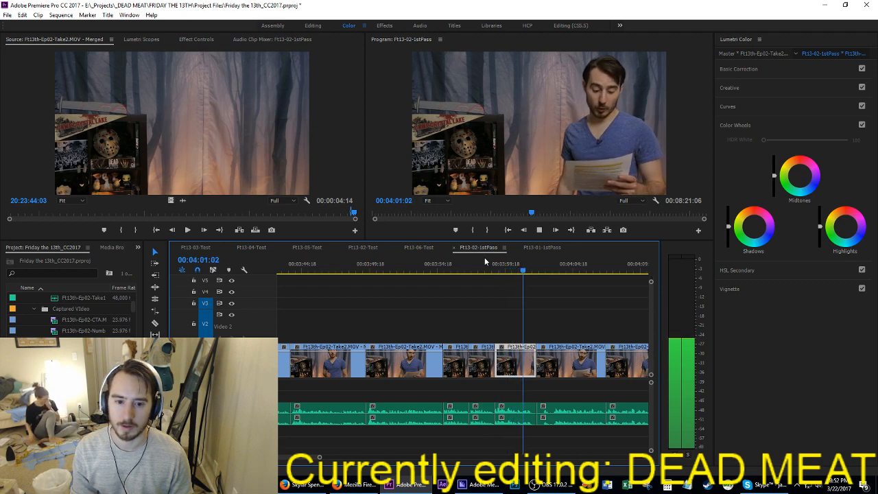
key("space")
key("i")
key("space")
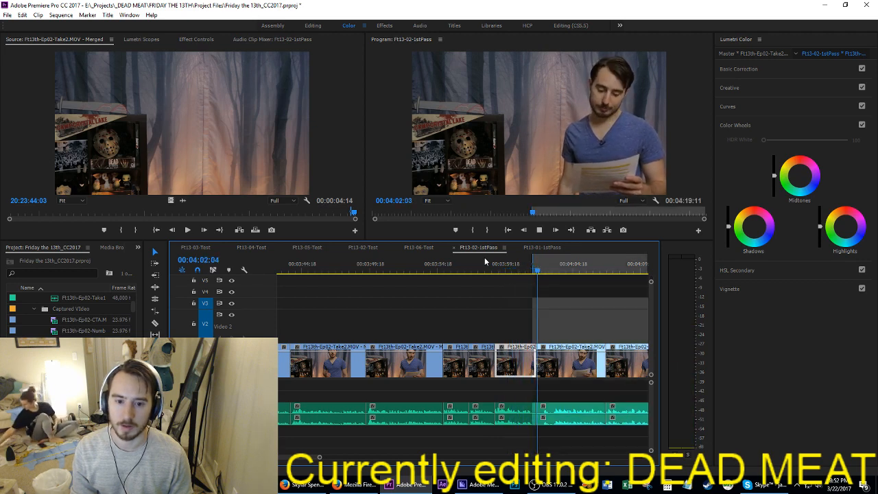
key("space")
key("Up")
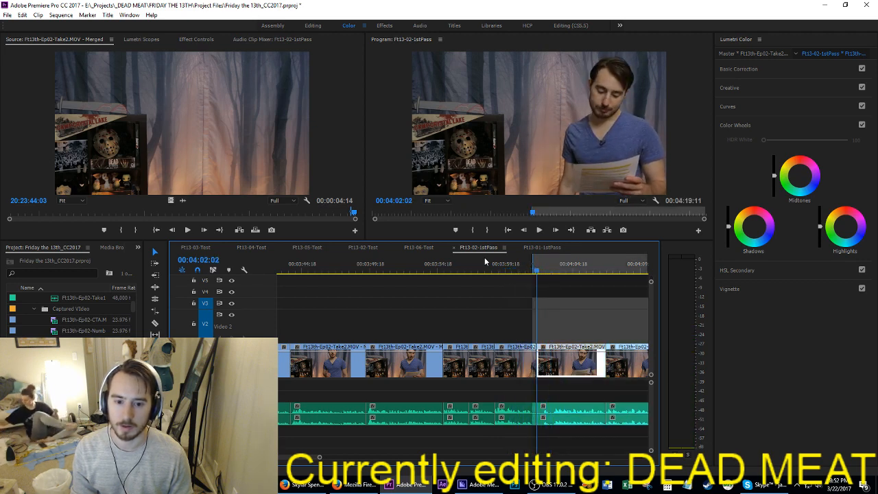
key("shift+Right")
key("Right")
key("Right")
key("o")
key("apostrophe")
Step: Extract six frames starting at 04:02:09 to tighten the opening of the following reading
key("space")
key("space")
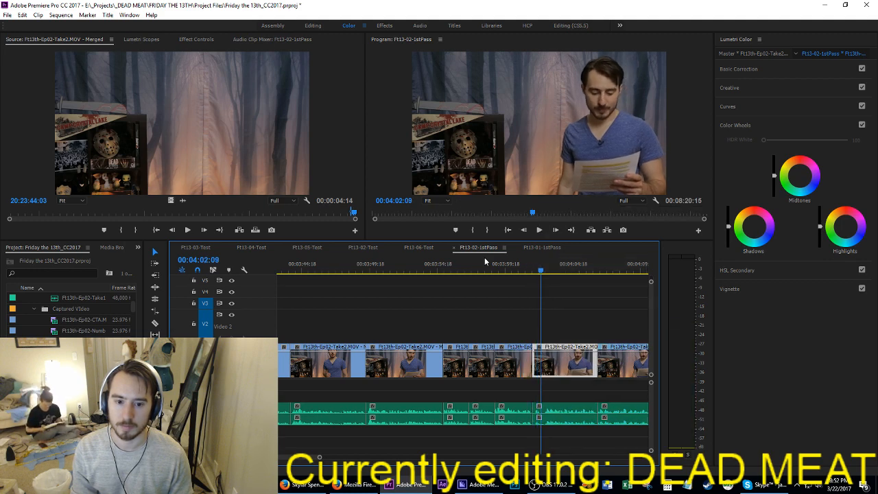
key("i")
Step: Replay the readings after 04:02:09 and extract the repeated section from 04:04:04 to about 04:08:10
key("space")
key("space")
key("o")
key("apostrophe")
key("space")
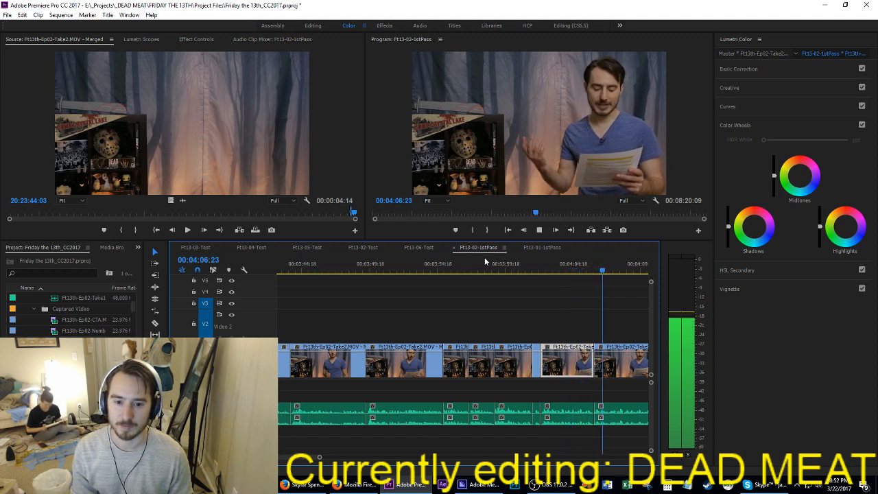
key("space")
key("Up")
key("space")
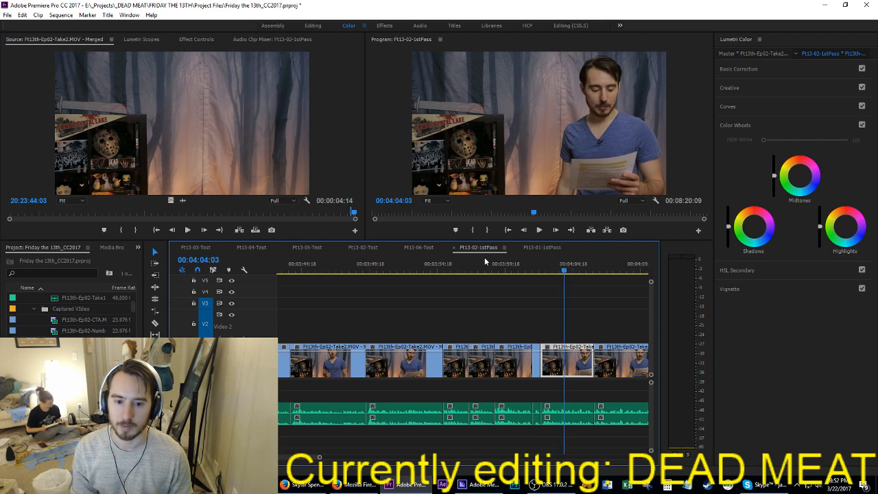
key("i")
key("space")
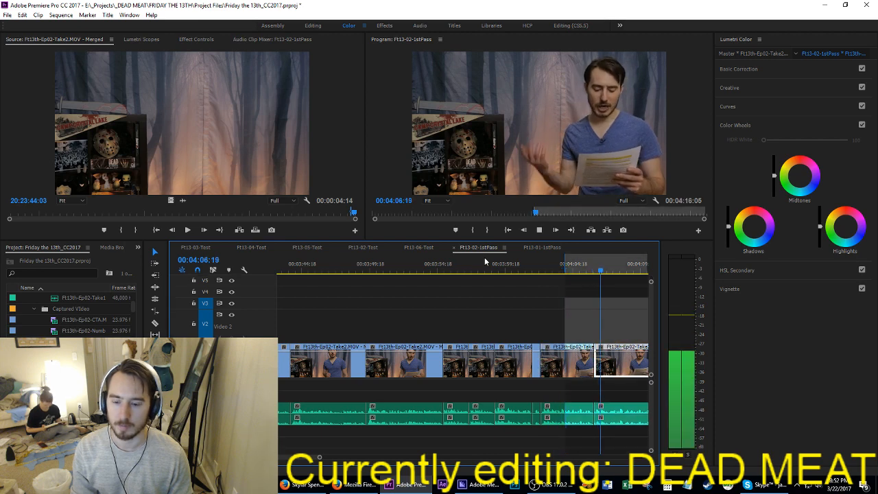
key("space")
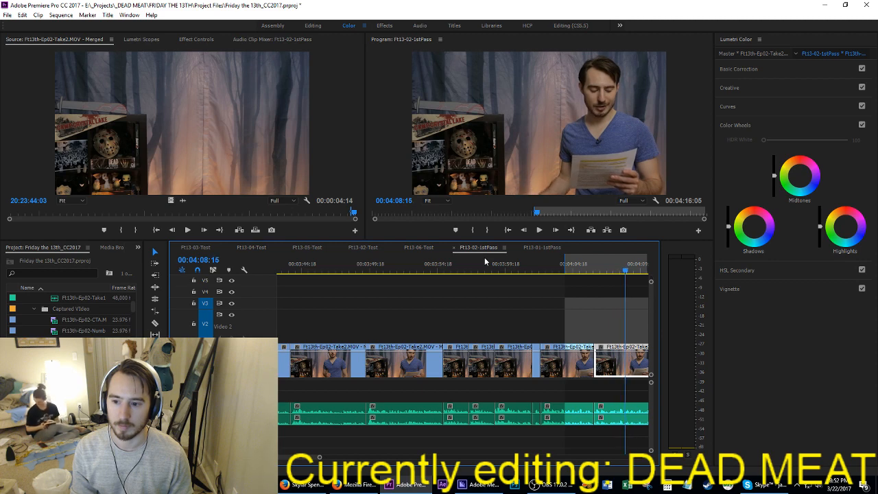
key("Left")
key("ctrl+shift+i")
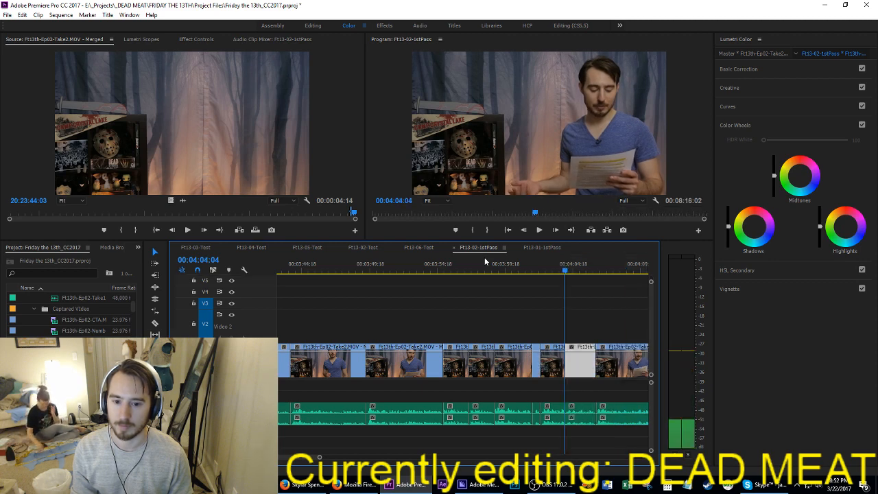
Step: Replay the new join at 04:04:04 and extract the three frames from 04:04:04 to 04:04:06
key("Up")
key("space")
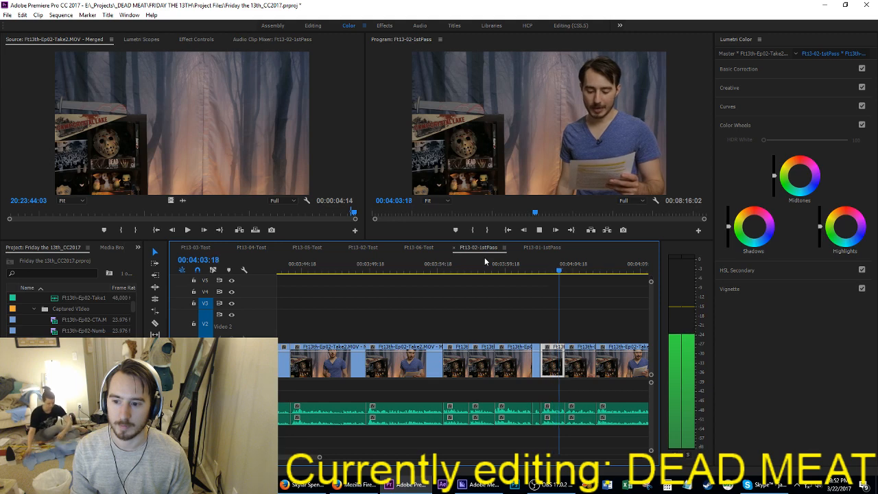
key("Up")
key("i")
key("Right")
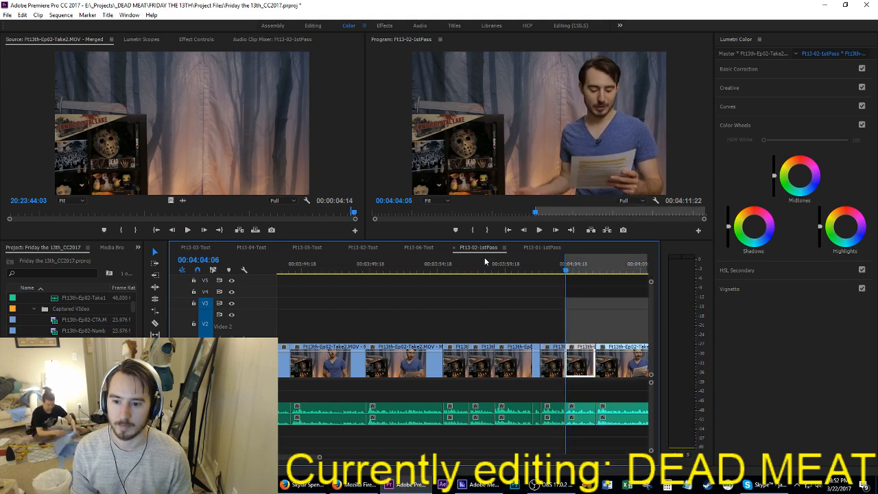
key("Right")
key("o")
key("apostrophe")
Step: Play across the tightened cut at 04:04:04 up to 04:05:10 and save the project
key("Up")
key("space")
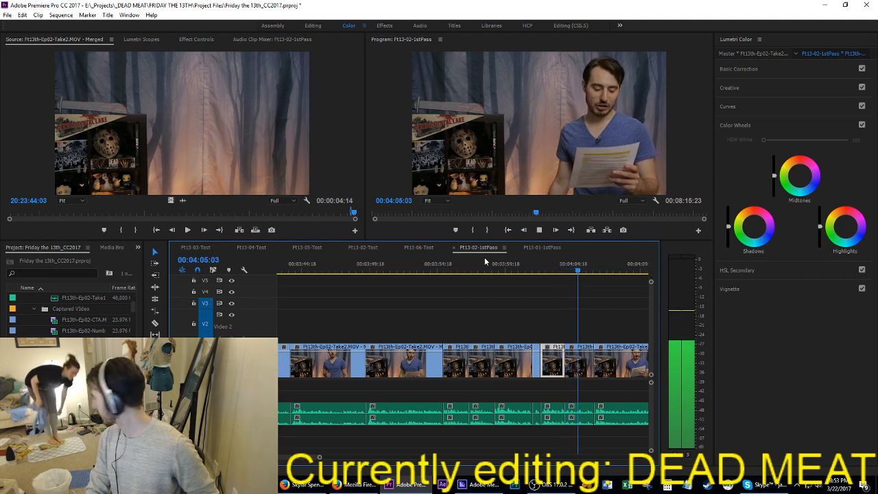
key("space")
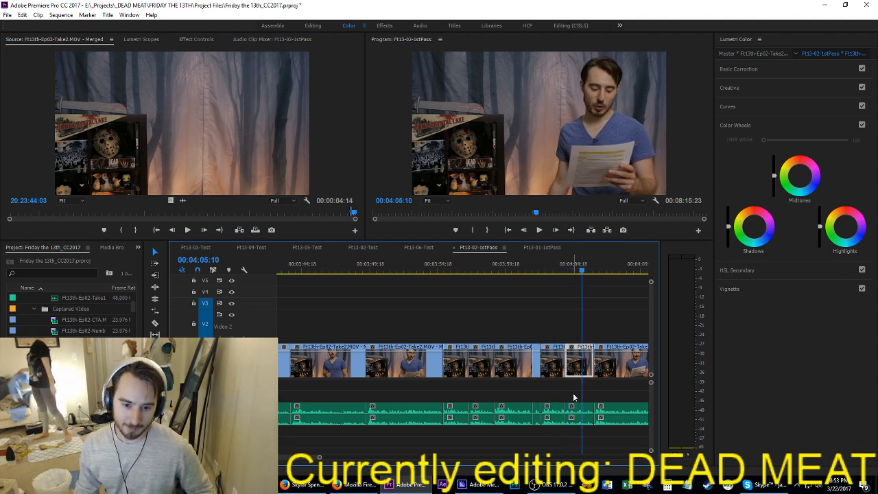
left_click_drag(574, 397, 558, 428)
key("ctrl+s")
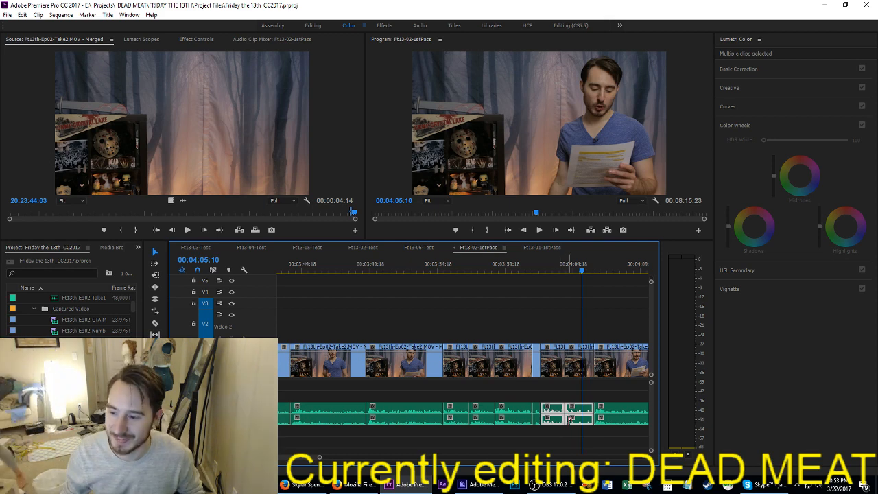
key("ctrl+s")
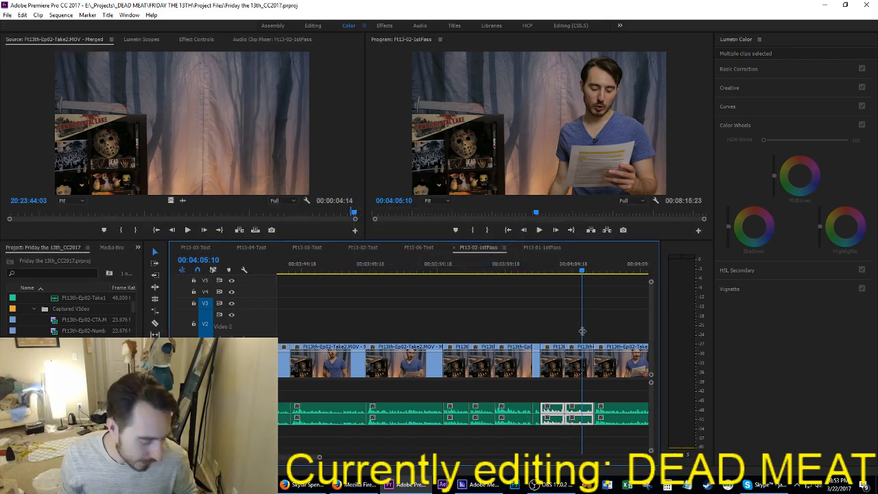
Step: Give the two narration clips around 04:05:10 an orange label, including their audio
key("minus")
key("minus")
left_click(607, 329)
scroll(607, 329, "down", 3)
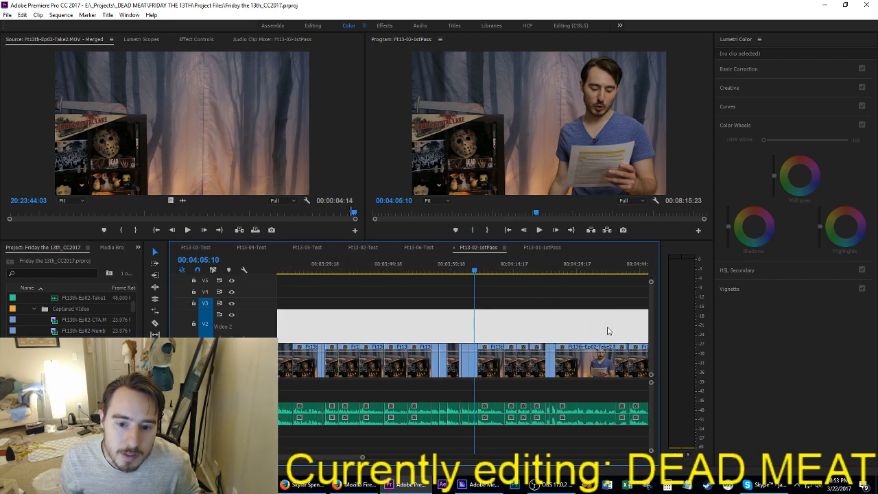
scroll(607, 330, "down", 3)
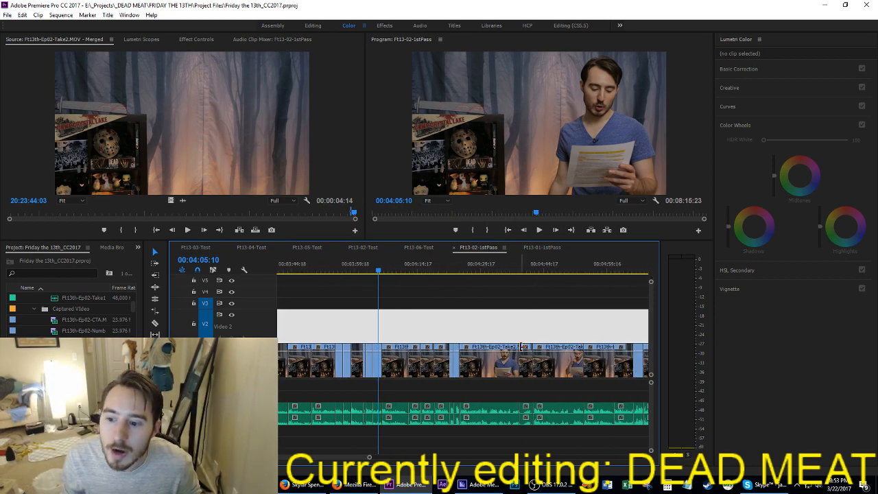
scroll(399, 382, "down", 2)
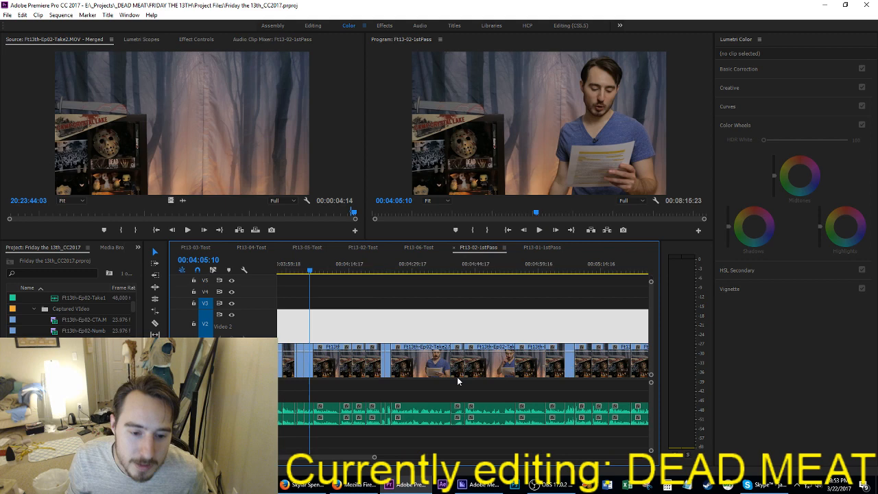
scroll(399, 382, "up", 2)
left_click_drag(410, 329, 423, 441)
right_click(417, 369)
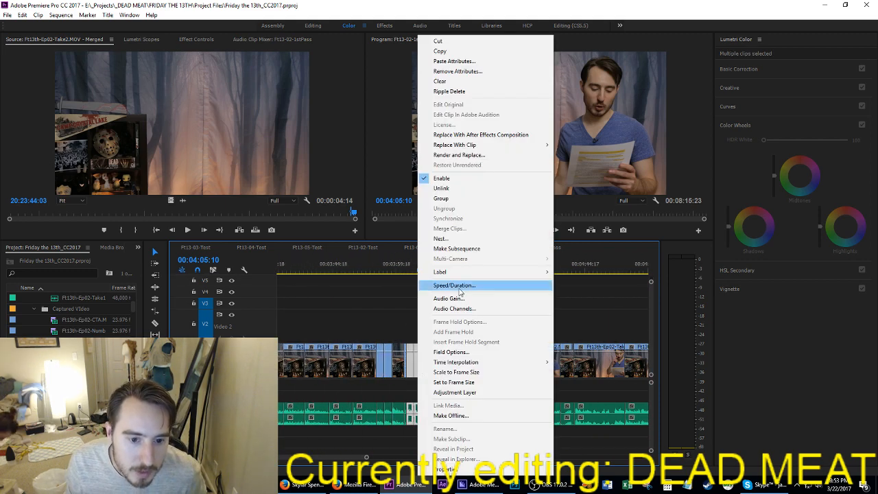
mouse_move(480, 271)
left_click(583, 356)
left_click(543, 333)
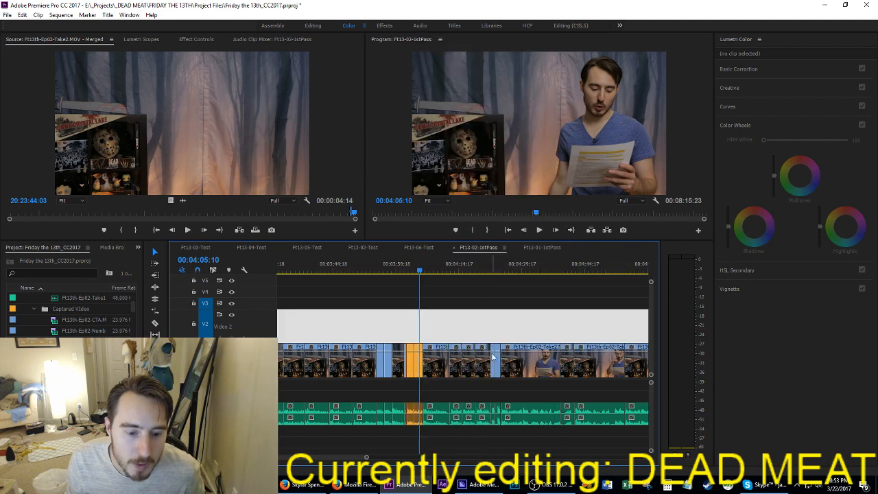
Step: Review the overall sequence layout, save the project and close Premiere Pro
key("minus")
key("minus")
key("minus")
scroll(519, 330, "down", 3)
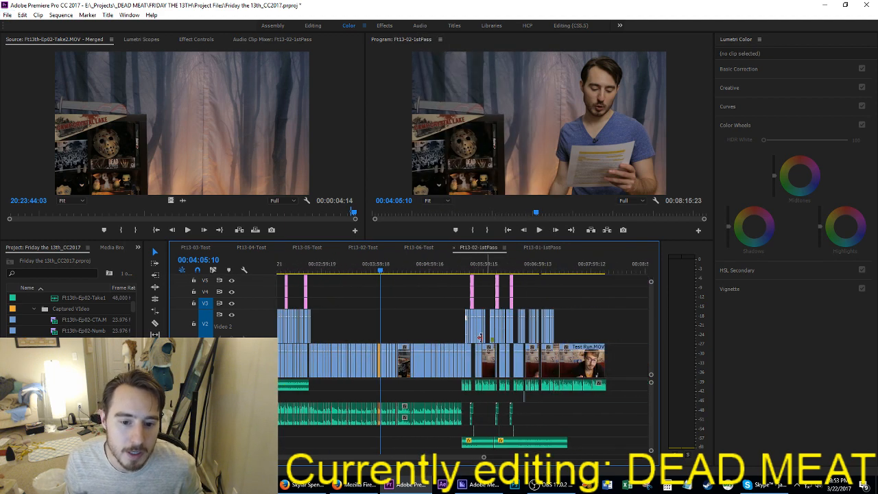
scroll(444, 360, "up", 4)
key("ctrl+s")
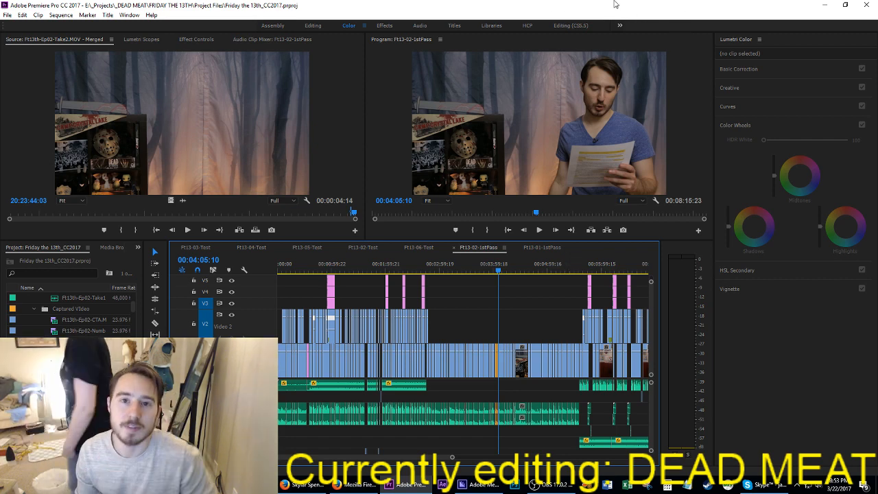
key("ctrl+s")
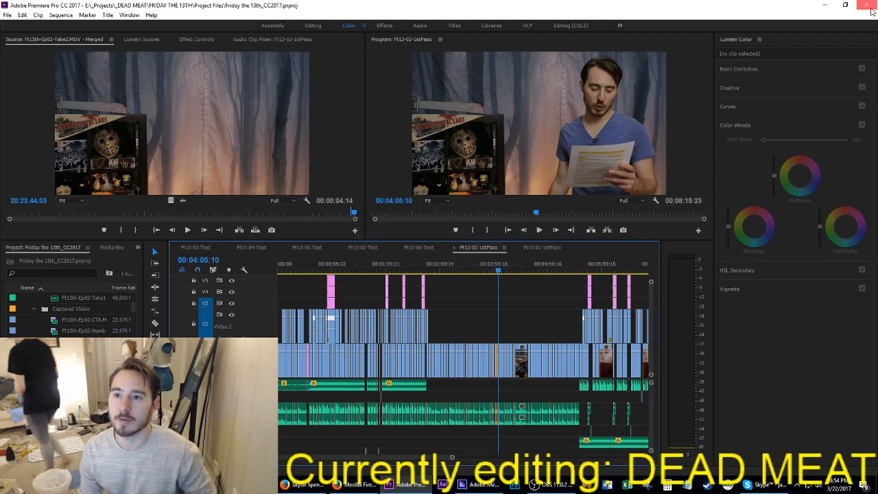
left_click(870, 9)
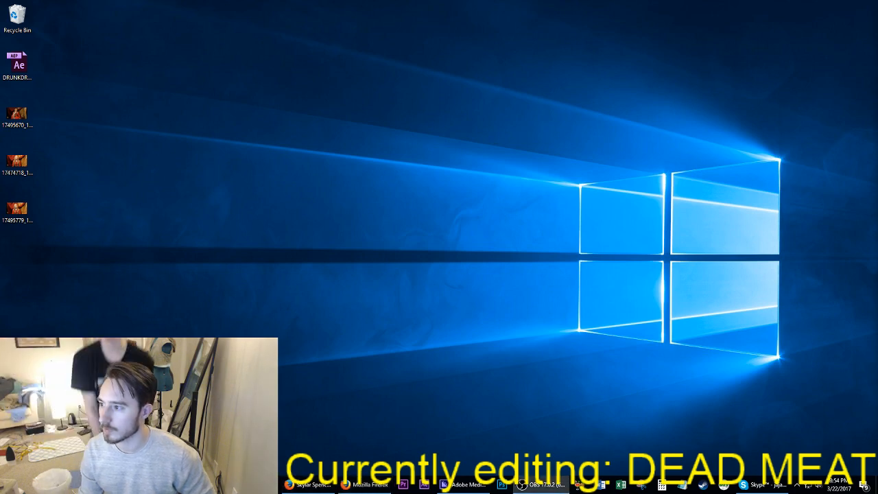
Step: Switch to OBS, change the text overlay to "Current time: CHICKEN LITTLE TIME" and move it left so it fits the frame
left_click(541, 484)
left_click_drag(328, 104, 405, 2)
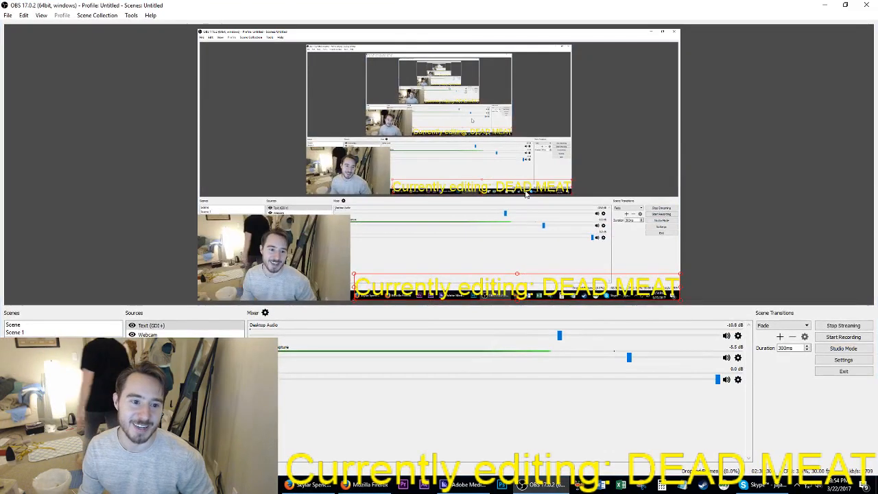
double_click(151, 324)
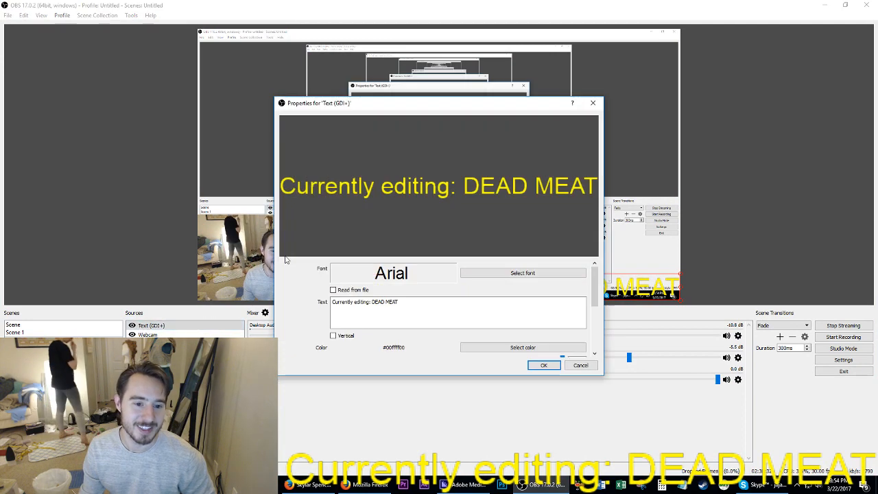
left_click(348, 306, "shift")
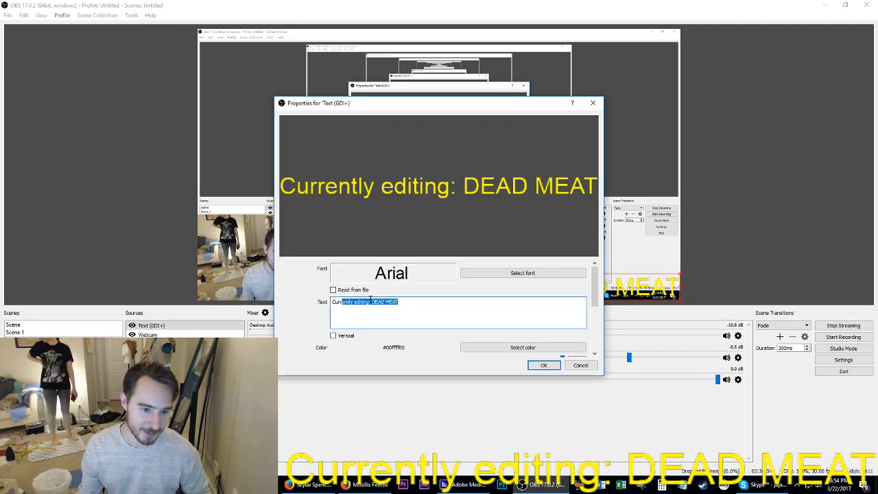
type("ent time: CH")
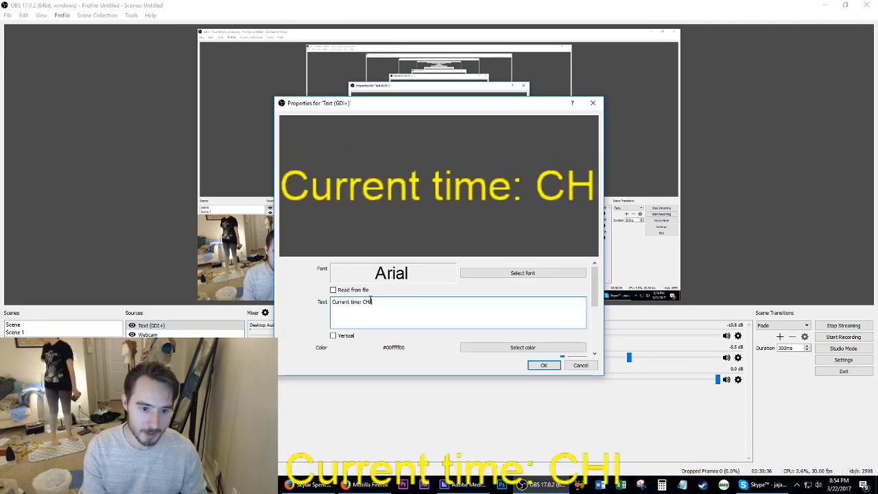
type("ICKEN LITTLE TIME")
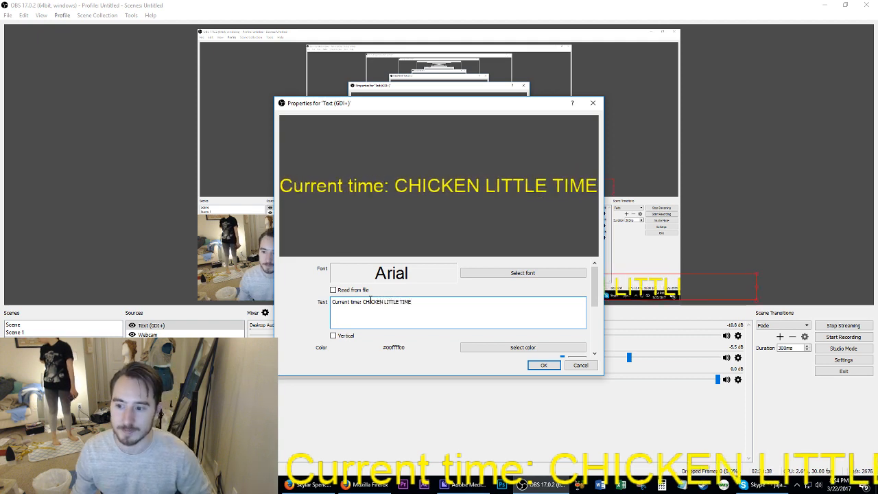
left_click(542, 365)
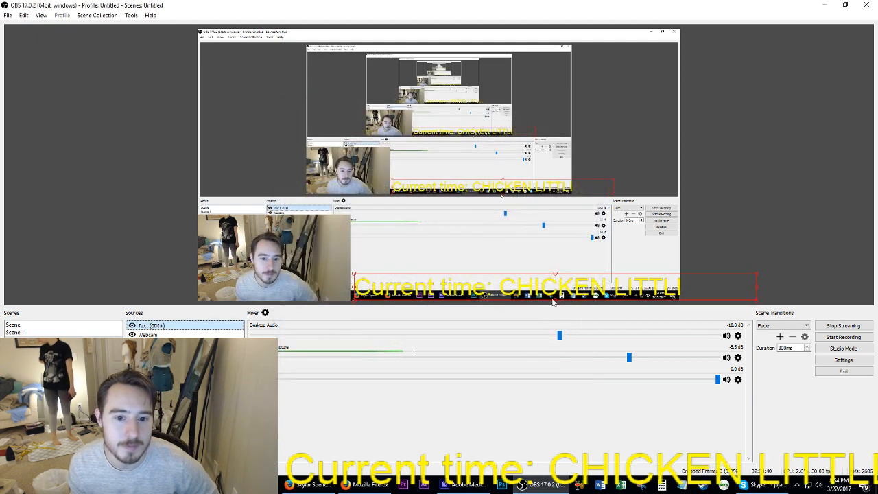
left_click_drag(554, 291, 479, 292)
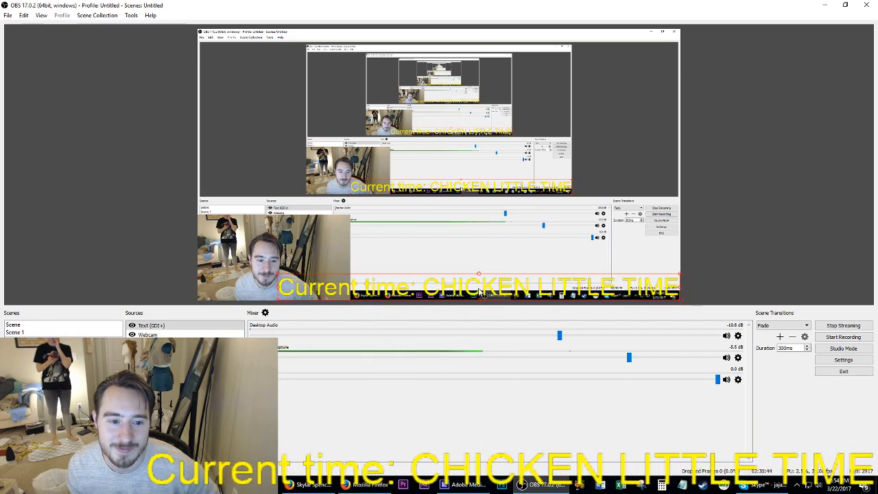